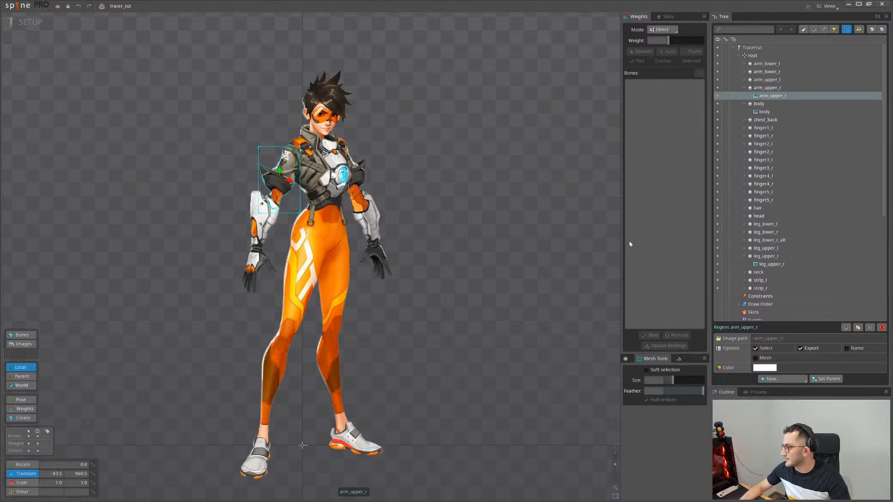
# Collapse the expanded slots under the root bone in the skeleton hierarchy
pyautogui.moveTo(460, 209); pyautogui.dragTo(475, 205)
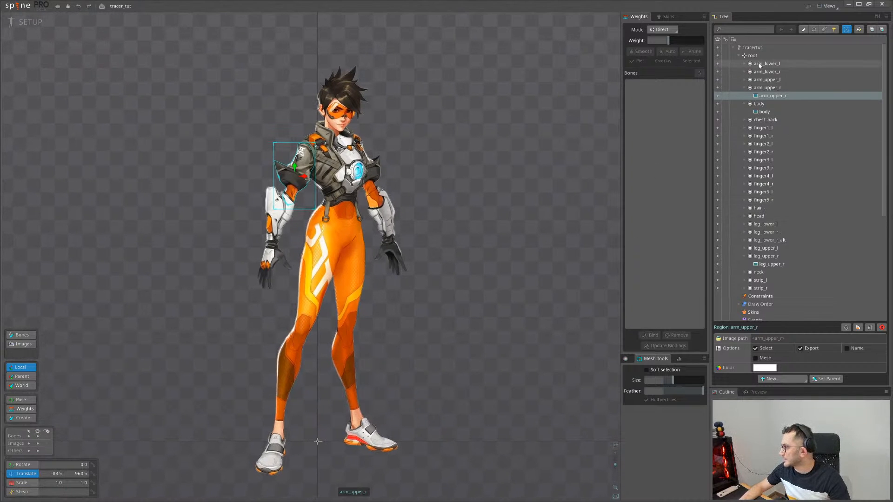
pyautogui.moveTo(436, 231); pyautogui.dragTo(448, 224)
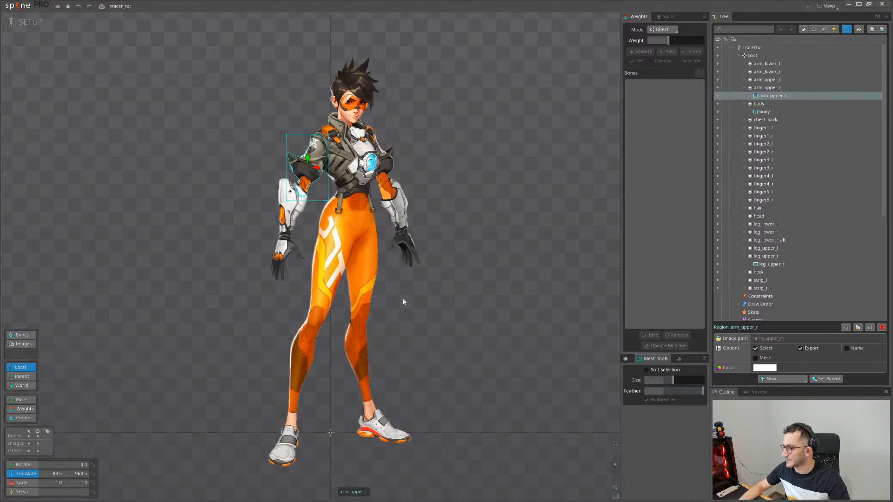
pyautogui.moveTo(466, 282); pyautogui.dragTo(452, 269)
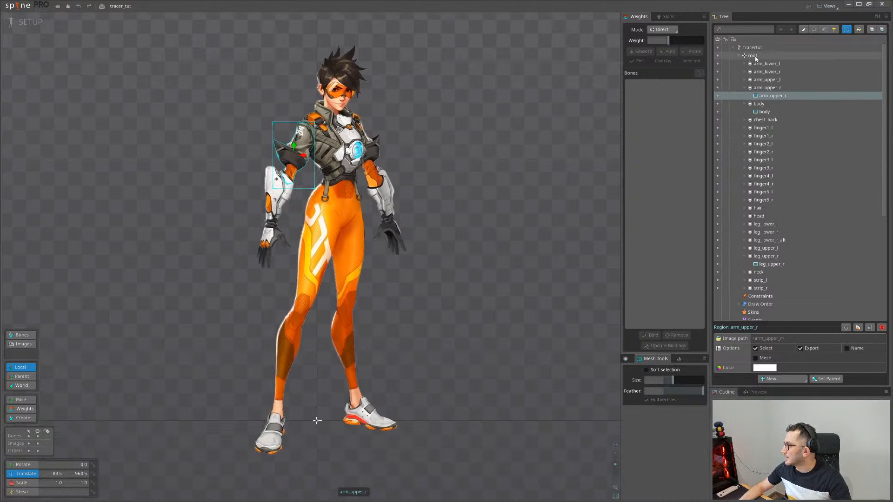
pyautogui.click(739, 56)
pyautogui.click(739, 56)
pyautogui.scroll(-3, 786, 140)
pyautogui.scroll(3, 791, 143)
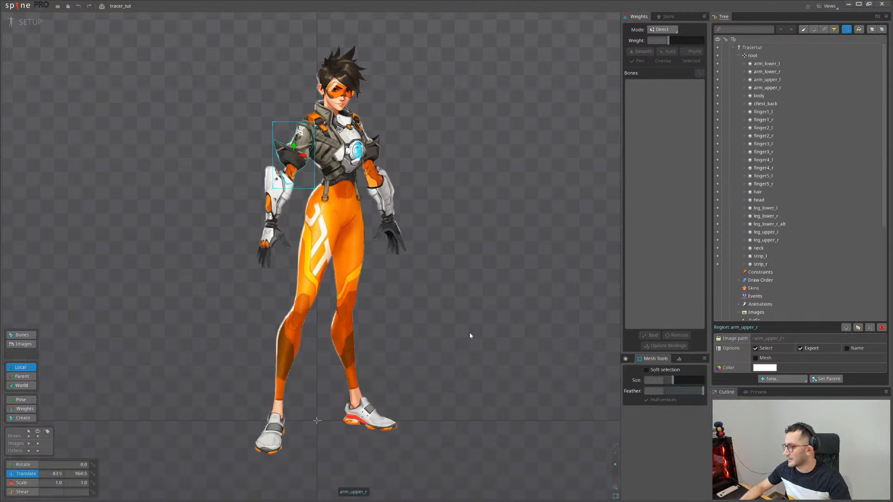
# Create a new child bone under root and name it "character"
pyautogui.click(793, 56)
pyautogui.moveTo(478, 295); pyautogui.dragTo(477, 324)
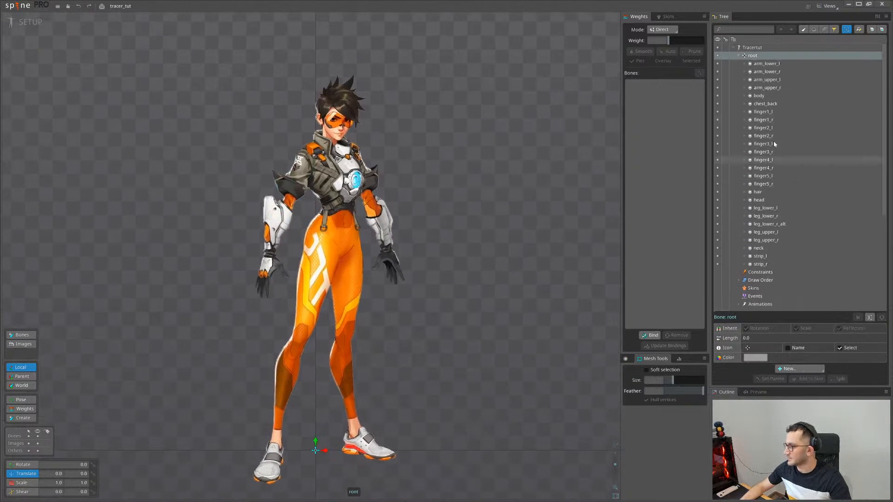
pyautogui.moveTo(494, 253); pyautogui.dragTo(493, 237)
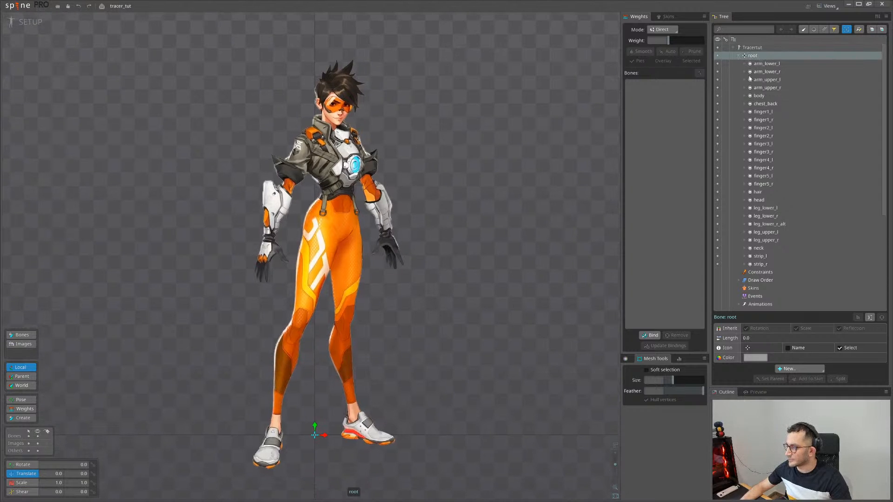
pyautogui.scroll(-3, 778, 198)
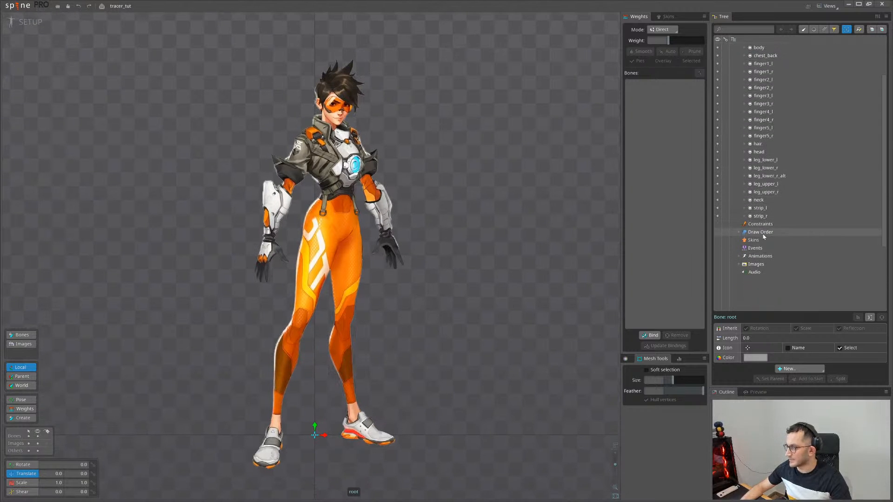
pyautogui.scroll(3, 791, 72)
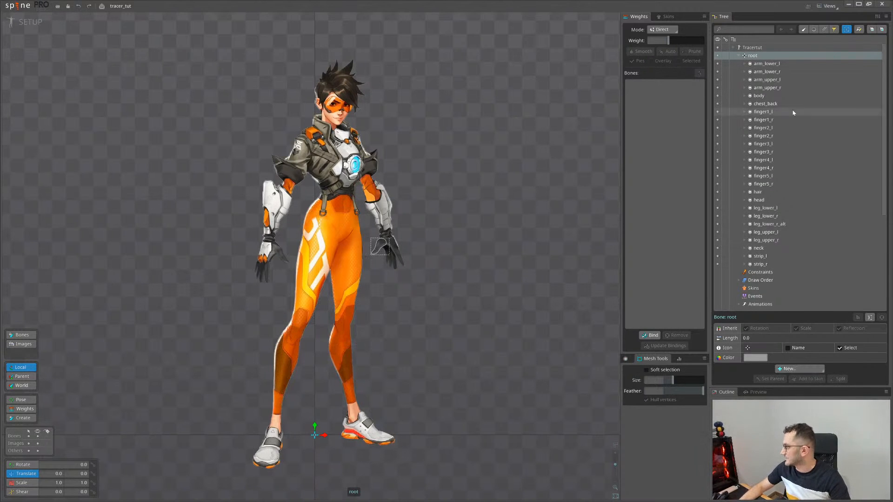
pyautogui.click(794, 369)
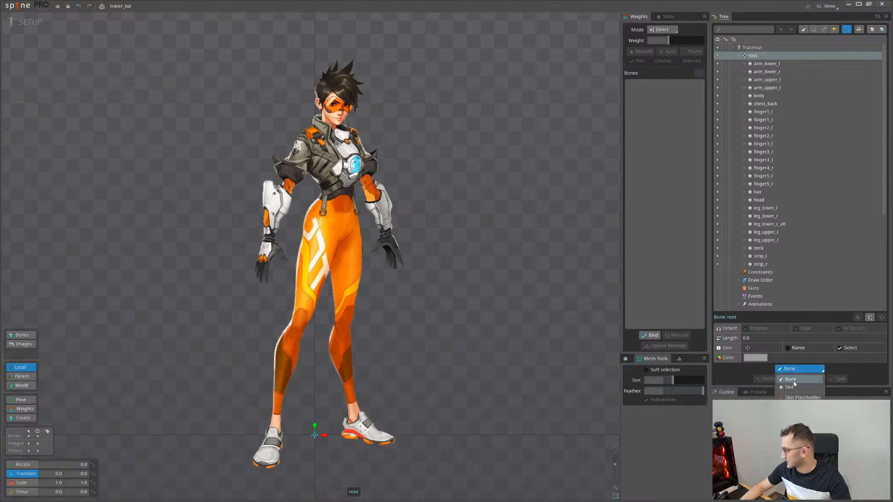
pyautogui.click(794, 380)
pyautogui.press('F2')
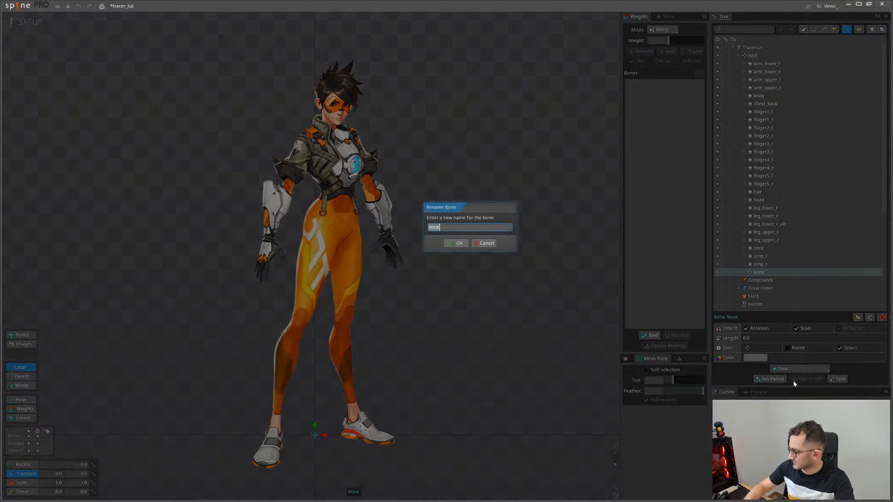
pyautogui.write('character')
pyautogui.press('Return')
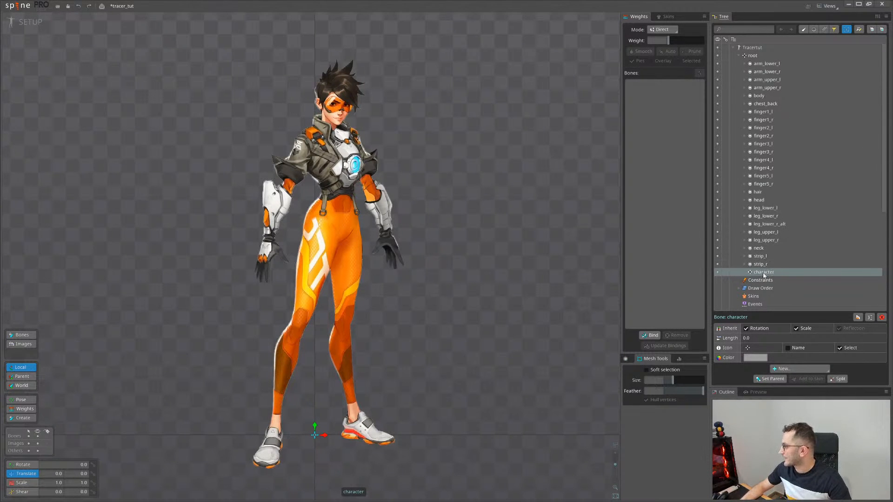
# Create a zero-length child bone of character just outside the right hip, at about X -55, Y 753
pyautogui.moveTo(413, 283); pyautogui.dragTo(389, 272)
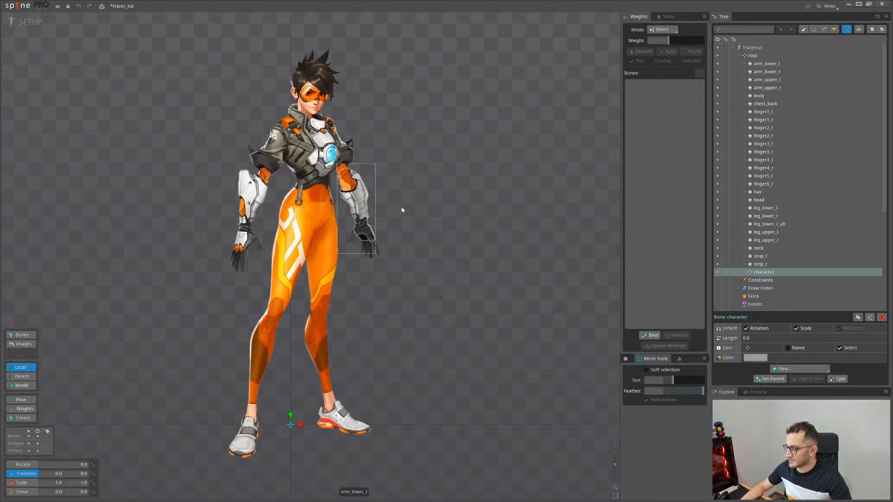
pyautogui.moveTo(402, 211); pyautogui.dragTo(407, 222)
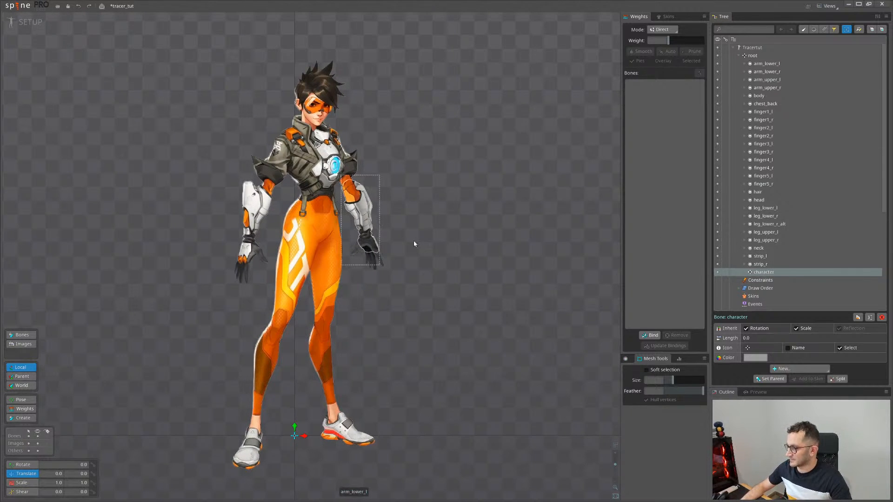
pyautogui.moveTo(456, 291); pyautogui.dragTo(467, 275)
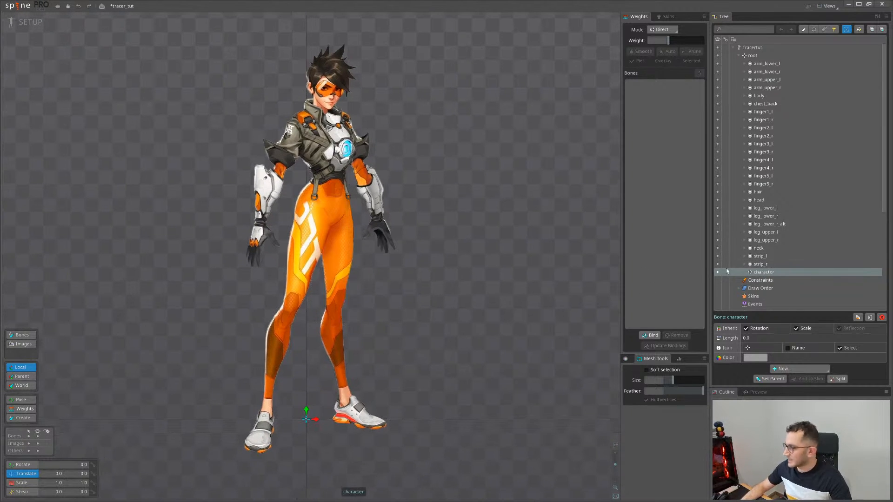
pyautogui.scroll(3, 400, 289)
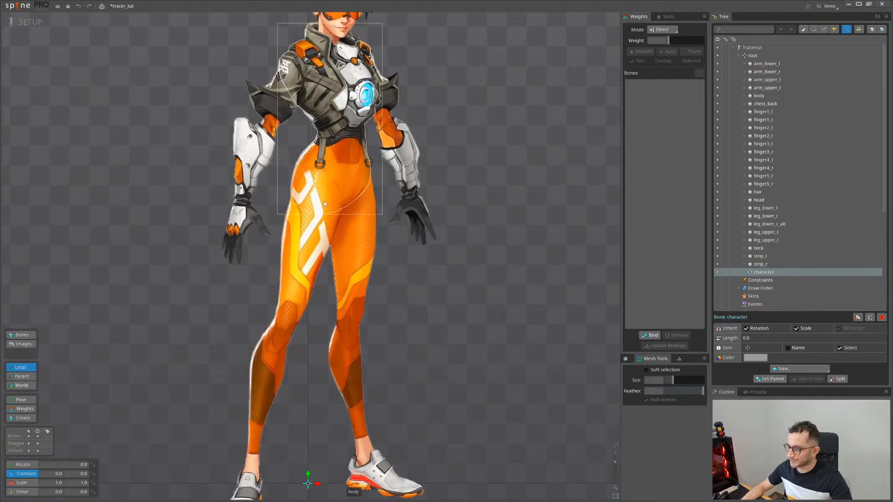
pyautogui.click(766, 265)
pyautogui.click(770, 273)
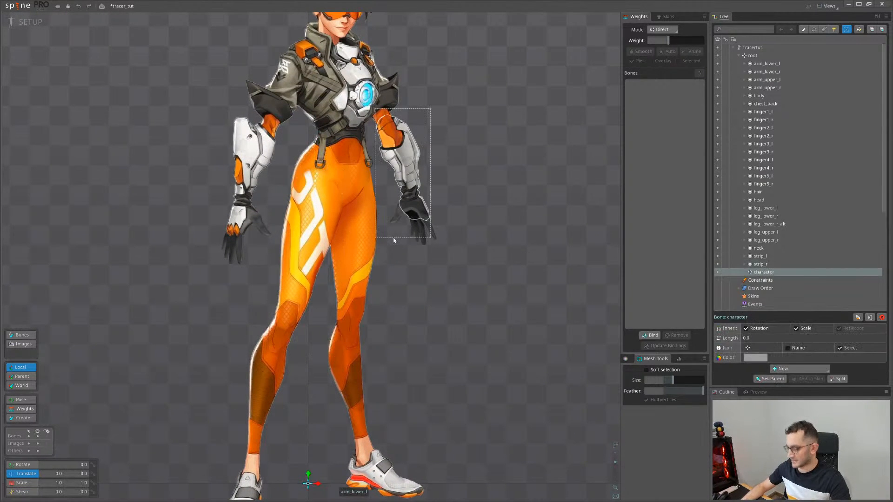
pyautogui.moveTo(393, 237); pyautogui.dragTo(387, 209)
pyautogui.press('n')
pyautogui.click(282, 156)
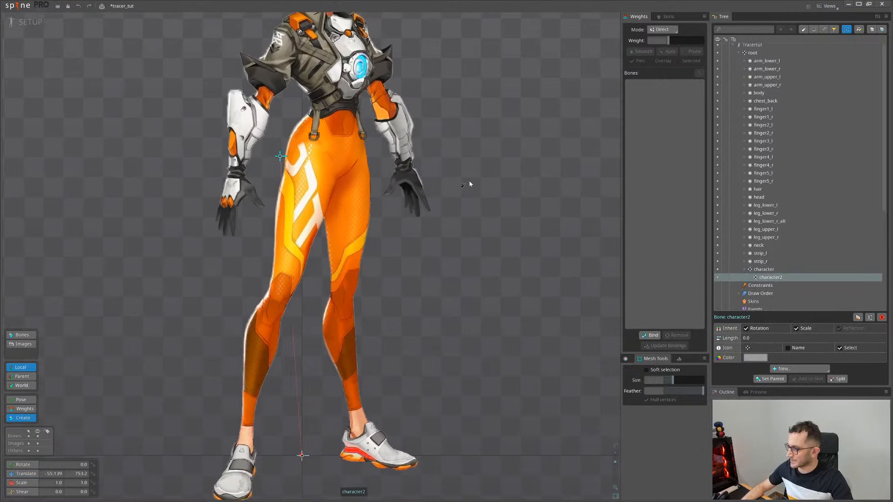
# Give the new hip-side bone the circle icon and draw a child bone about 139 long downward from the middle of the hips
pyautogui.click(747, 348)
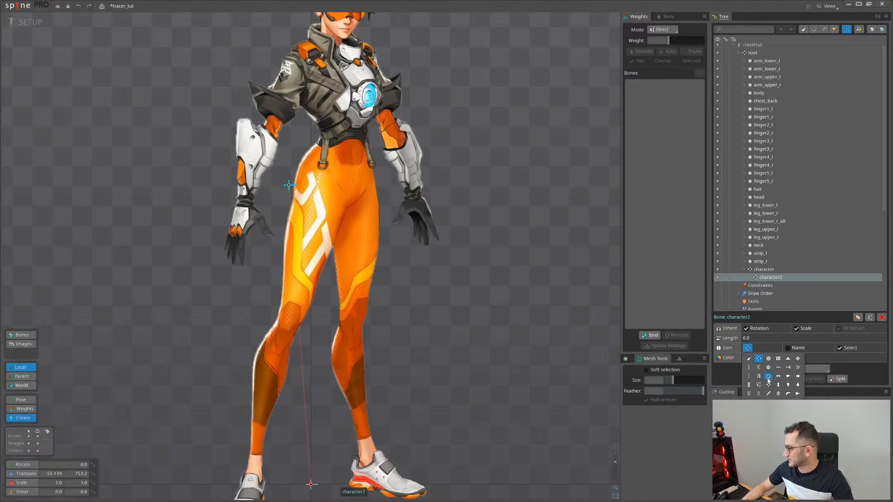
pyautogui.click(768, 376)
pyautogui.scroll(-4, 442, 246)
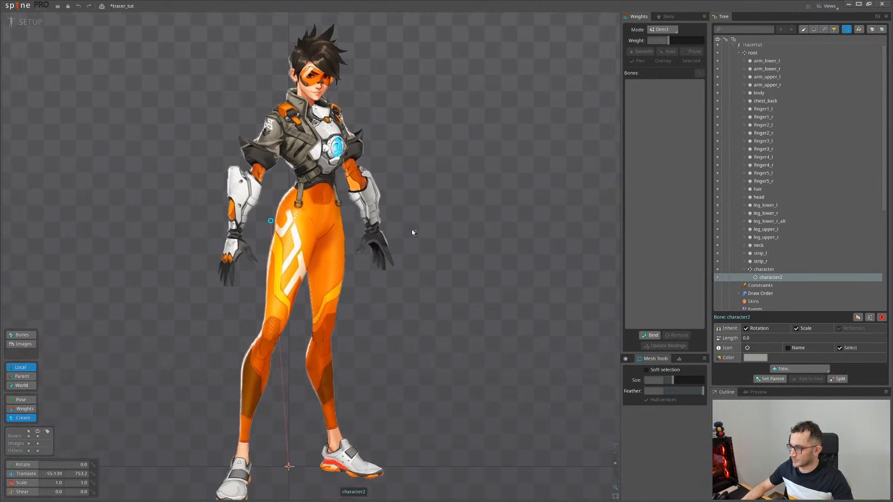
pyautogui.scroll(3, 412, 232)
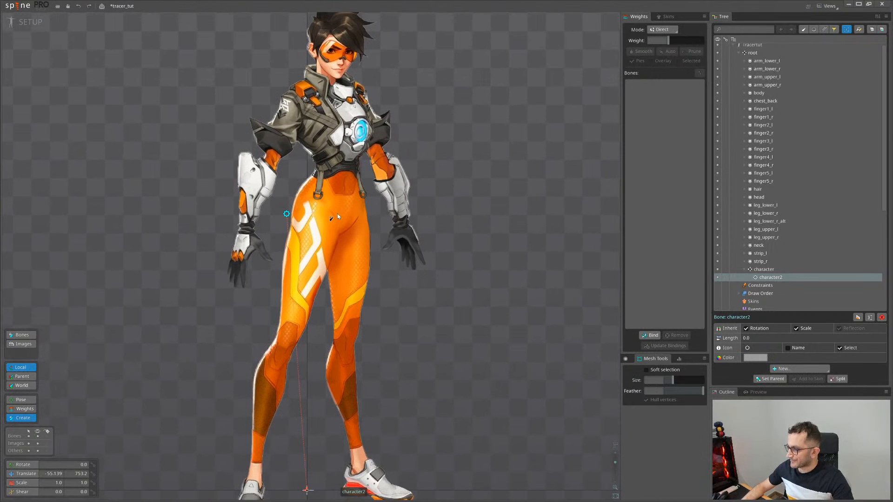
pyautogui.moveTo(330, 200); pyautogui.dragTo(328, 253)
# Rename the downward bone "hip" and its circle-icon parent bone "pelvis"
pyautogui.doubleClick(780, 277)
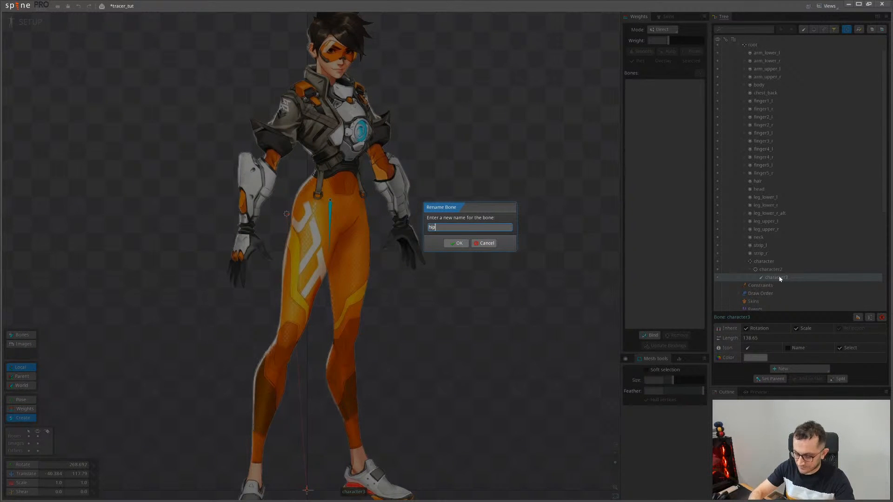
pyautogui.write('hip')
pyautogui.press('Return')
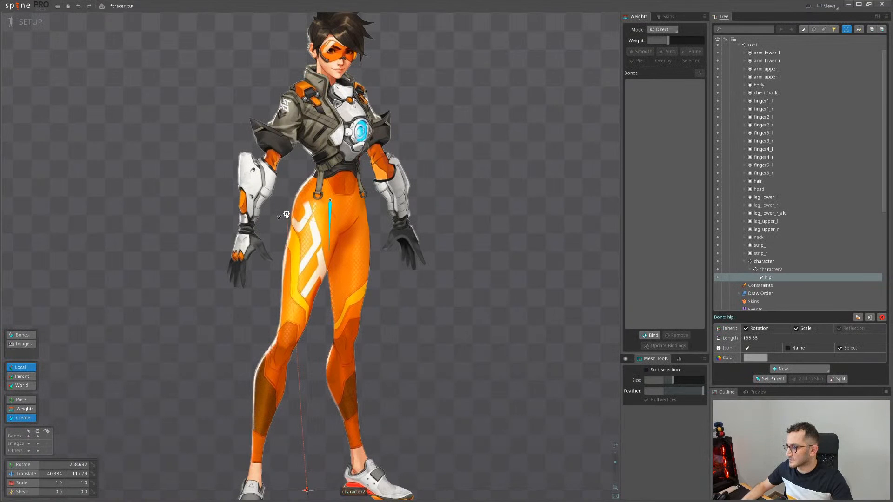
pyautogui.doubleClick(784, 269)
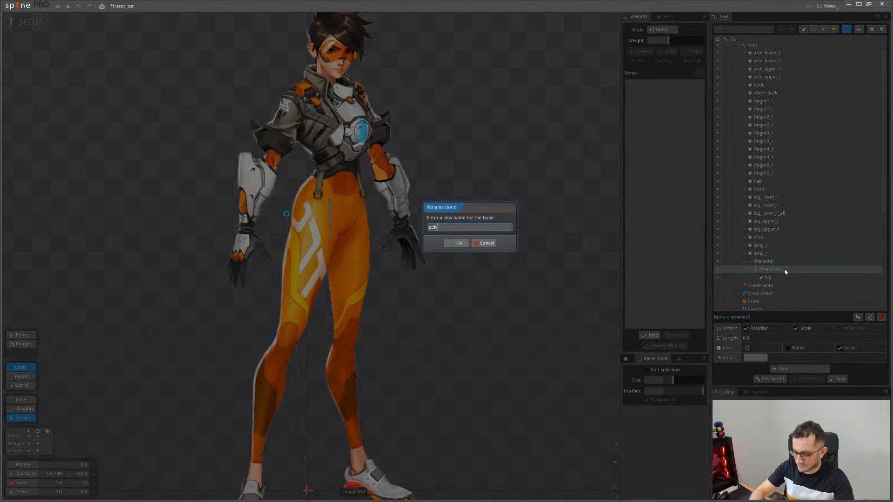
pyautogui.press('Return')
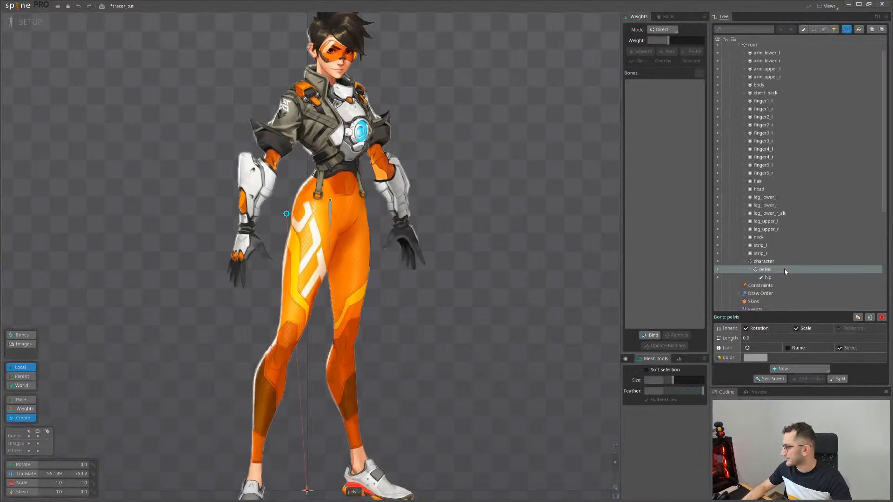
# Draw two chained spine bones from the pelvis bone, one through the waist and one about 166 long up to the neck base
pyautogui.moveTo(328, 196); pyautogui.dragTo(324, 253)
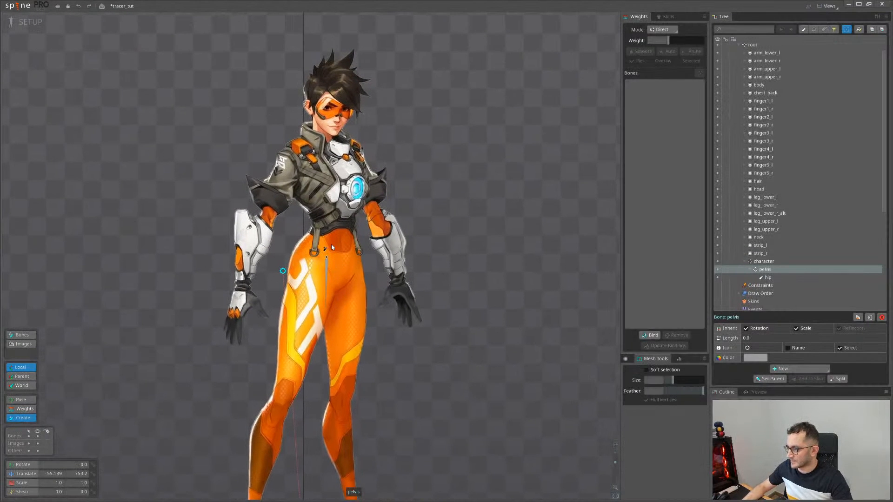
pyautogui.click(283, 271)
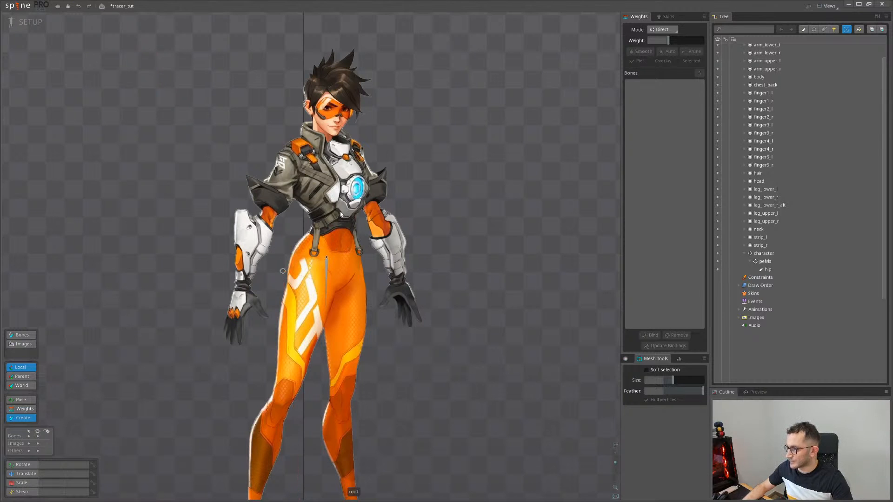
pyautogui.click(282, 271)
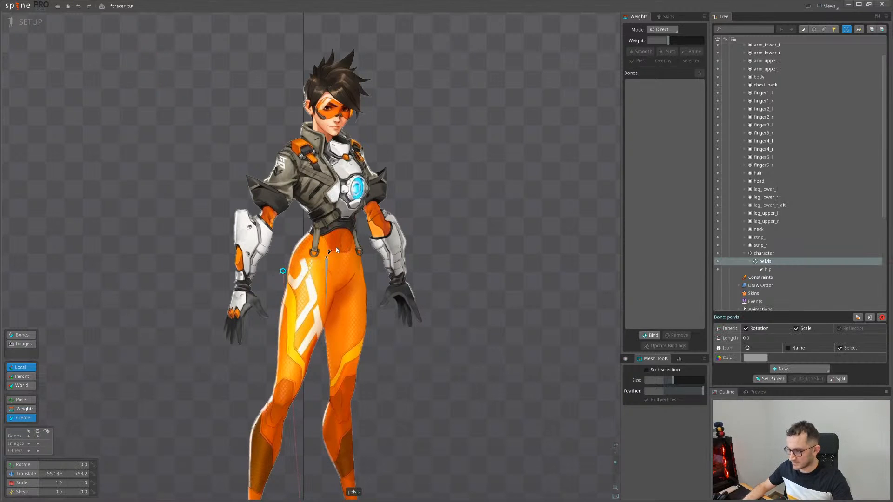
pyautogui.moveTo(328, 252); pyautogui.dragTo(319, 148)
pyautogui.scroll(3, 318, 148)
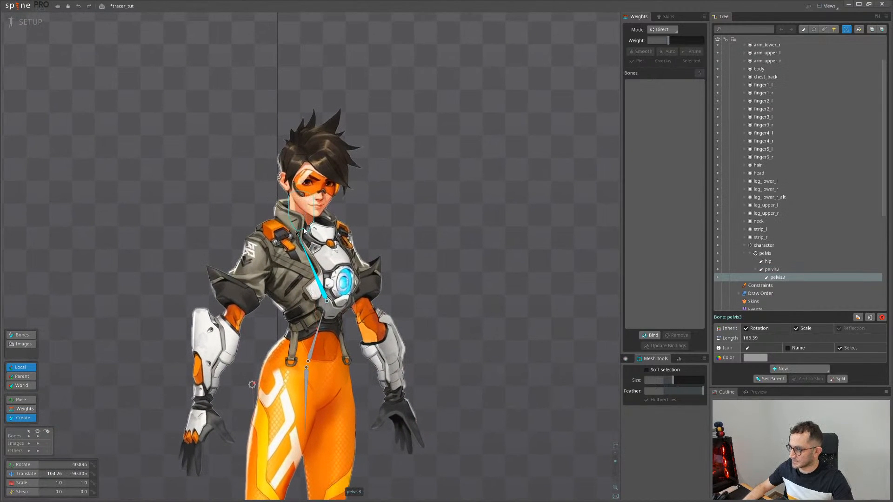
# Draw a neck bone about 75 long and a head bone above it, holding the neck slot and the head and hair slots respectively
pyautogui.moveTo(303, 228); pyautogui.dragTo(302, 194)
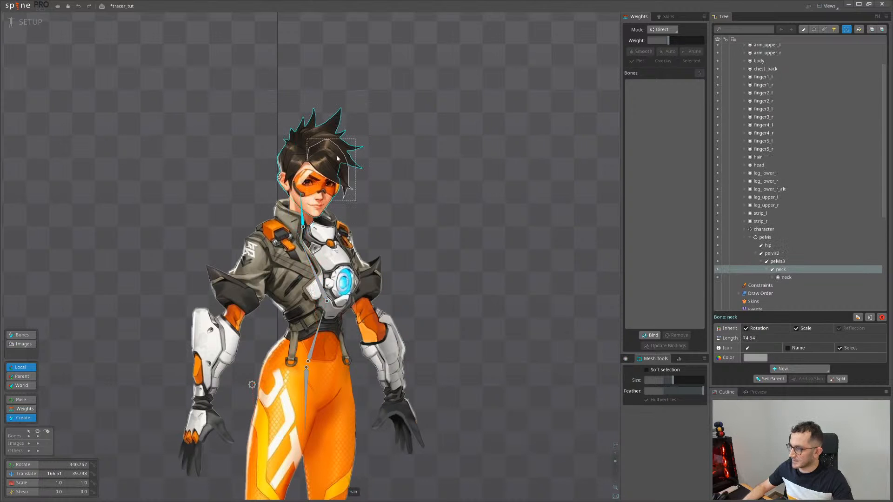
pyautogui.moveTo(302, 195); pyautogui.dragTo(319, 151)
pyautogui.scroll(-2, 373, 219)
# From the chest bone, create chained arm_upper_r and arm_lower_r bones about 187 and 183 long, each holding its matching arm slot
pyautogui.click(328, 238)
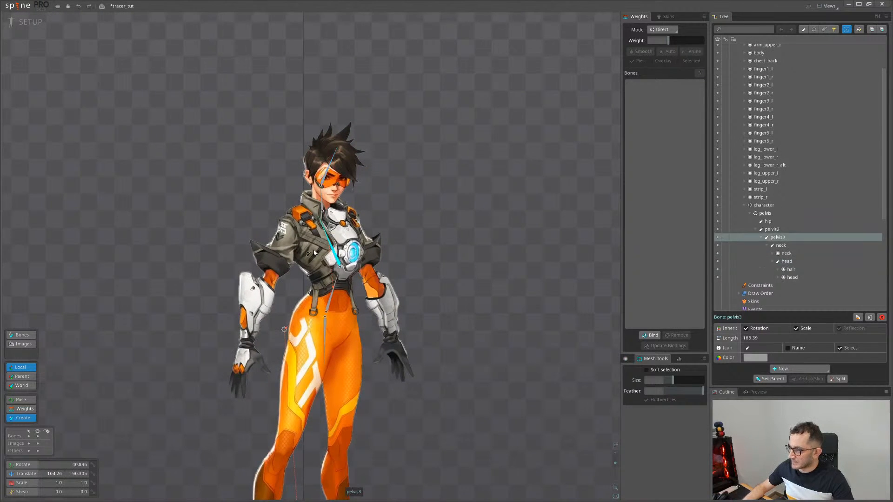
pyautogui.scroll(2, 326, 227)
pyautogui.moveTo(314, 205); pyautogui.dragTo(286, 272)
pyautogui.scroll(2, 302, 246)
pyautogui.scroll(1, 304, 239)
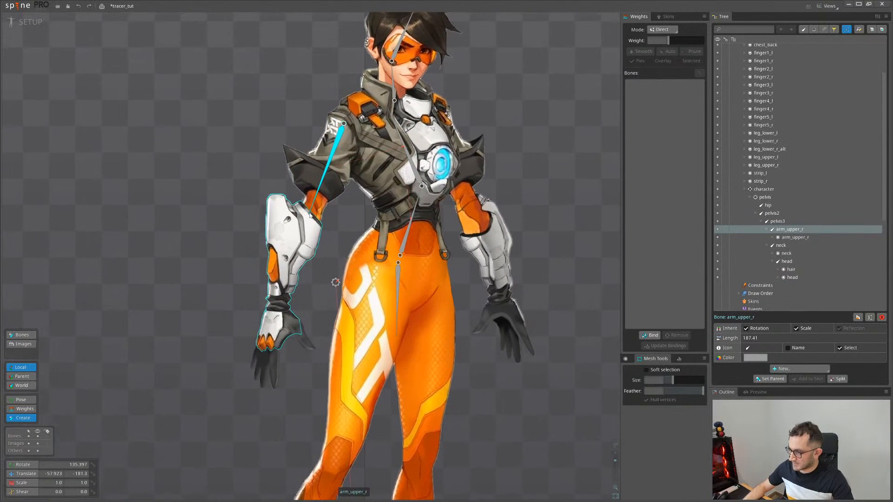
pyautogui.moveTo(309, 215); pyautogui.dragTo(276, 304)
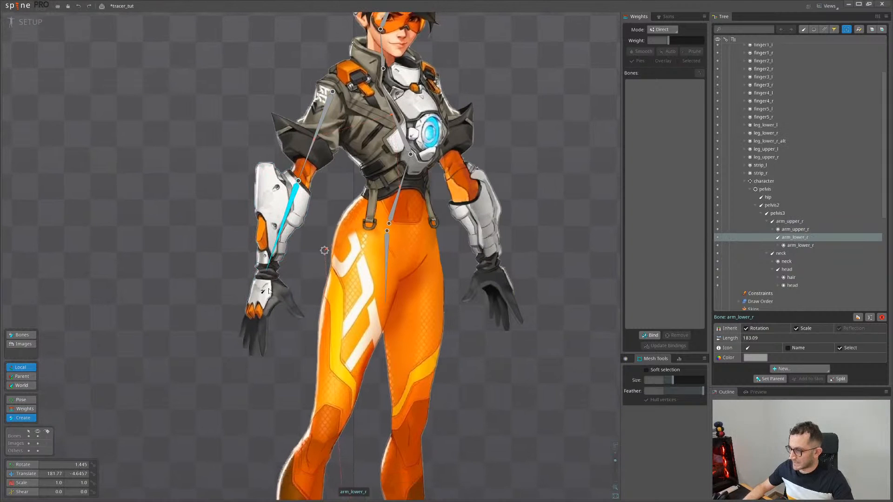
# Draw a child bone of arm_lower_r from the right wrist down through the hand
pyautogui.scroll(2, 268, 291)
pyautogui.press('v')
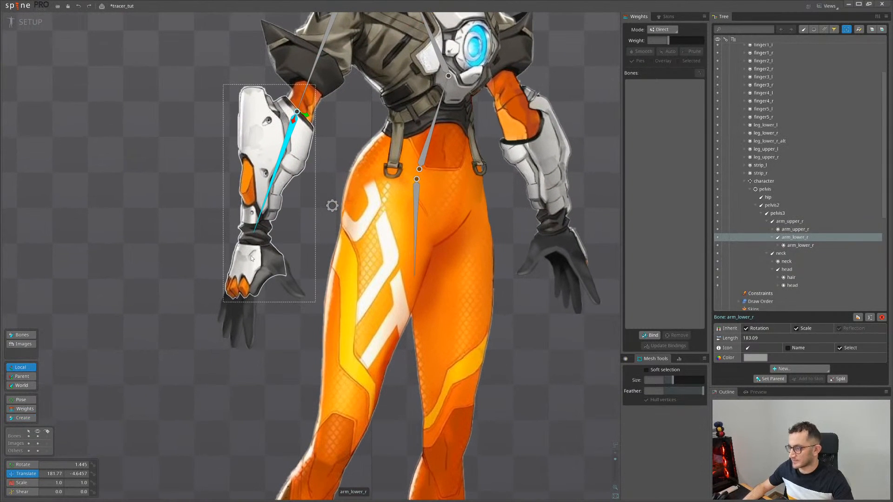
pyautogui.moveTo(252, 259); pyautogui.dragTo(236, 291)
pyautogui.scroll(-1, 242, 271)
pyautogui.press('n')
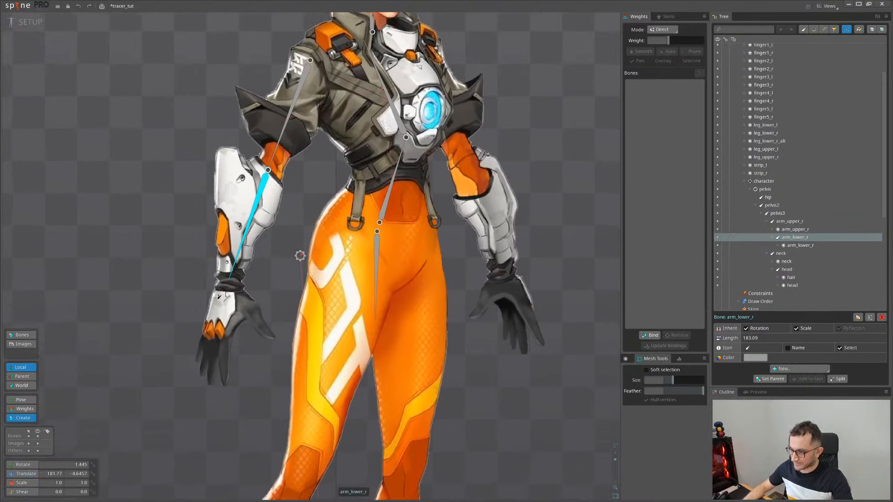
pyautogui.moveTo(228, 281); pyautogui.dragTo(93, 285)
# From the chest bone, create chained arm_upper_l and arm_lower_l bones holding their matching slots, the lower about 207 long, plus a left hand bone
pyautogui.click(238, 216)
pyautogui.moveTo(249, 210); pyautogui.dragTo(261, 183)
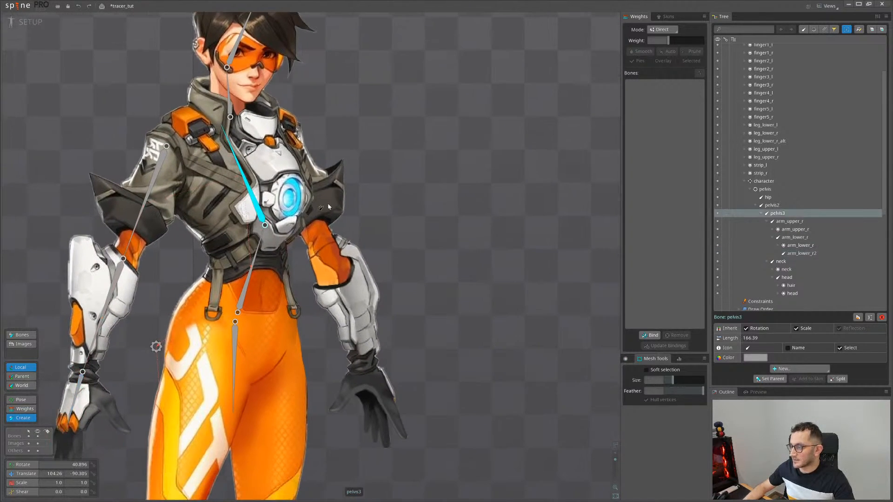
pyautogui.moveTo(280, 130); pyautogui.dragTo(359, 351)
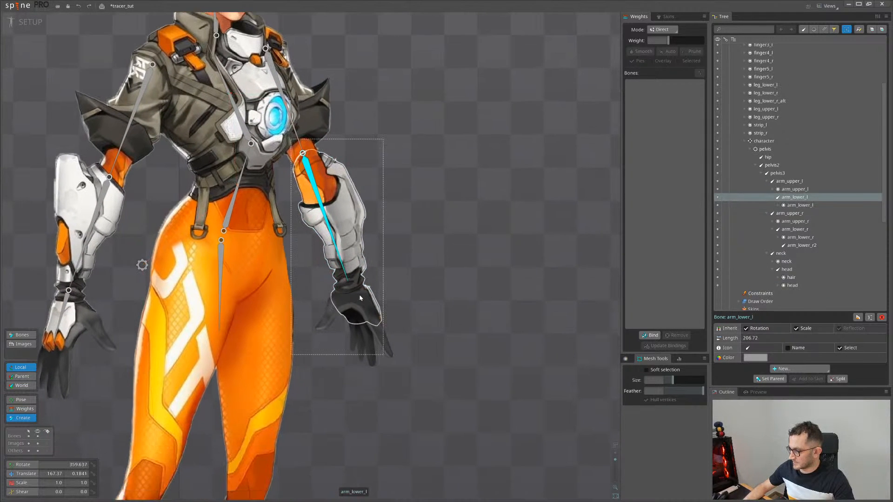
pyautogui.moveTo(348, 284); pyautogui.dragTo(361, 310)
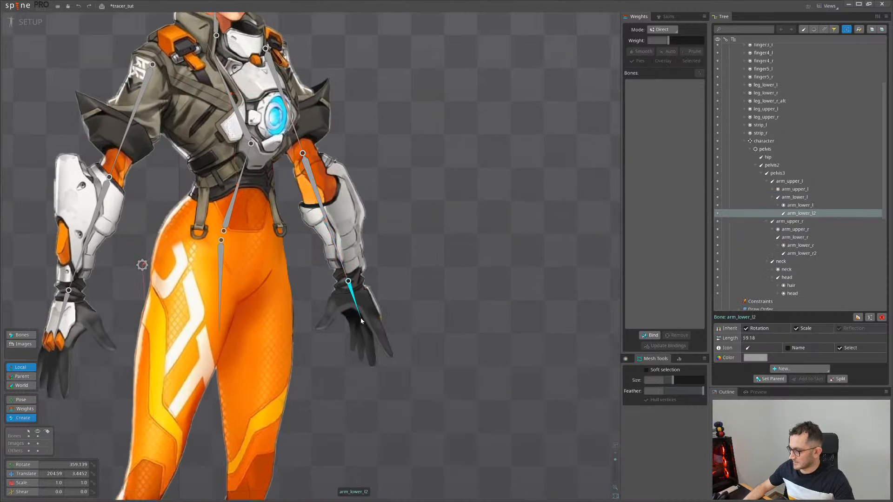
# Reposition the right hand bone at the wrist
pyautogui.click(384, 314)
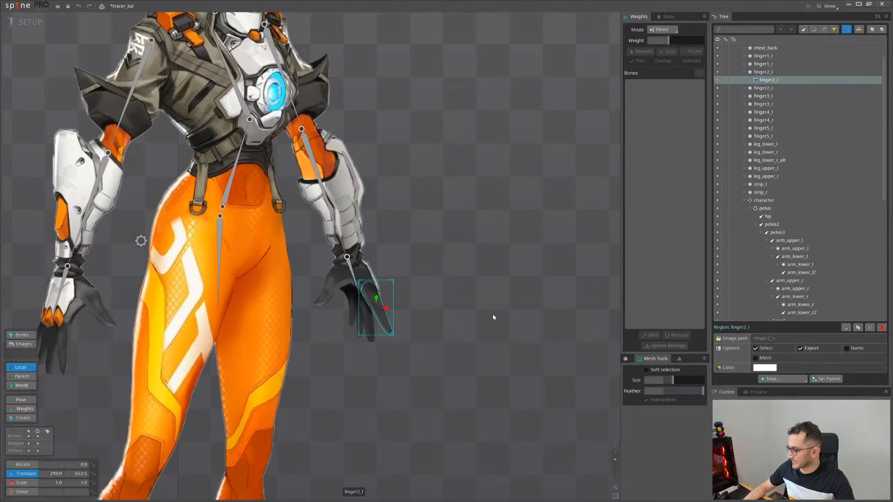
pyautogui.click(122, 326)
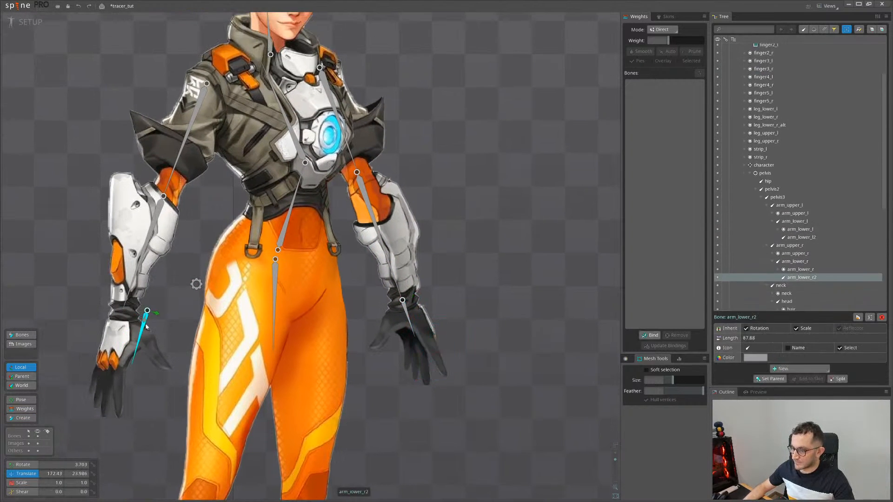
pyautogui.scroll(-2, 324, 339)
pyautogui.scroll(-3, 299, 272)
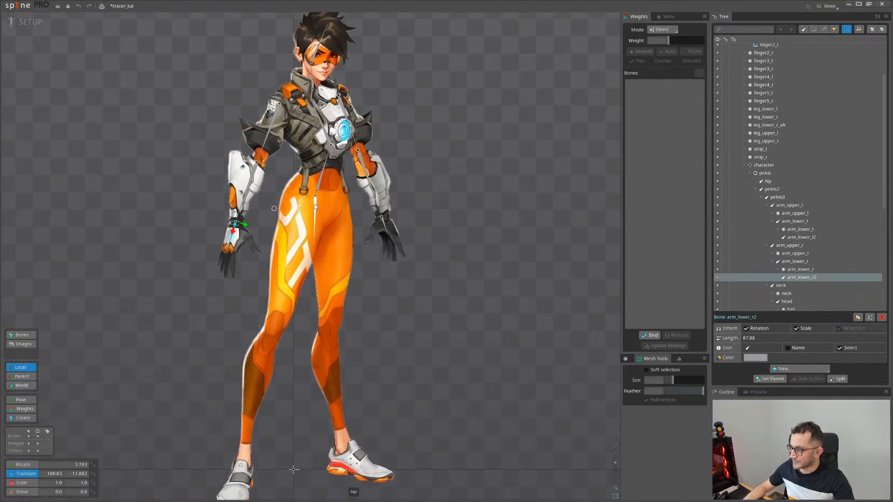
# From the hip bone, draw a right thigh bone to the knee and a leg_lower_r bone about 440 long holding the leg_lower_r slot
pyautogui.click(315, 208)
pyautogui.press('n')
pyautogui.scroll(1, 300, 216)
pyautogui.moveTo(287, 241); pyautogui.dragTo(288, 205)
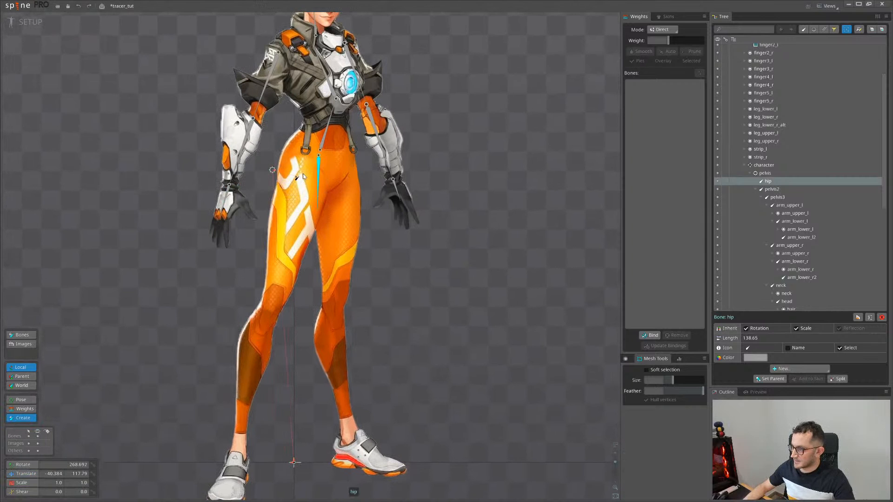
pyautogui.moveTo(302, 174); pyautogui.dragTo(281, 290)
pyautogui.moveTo(282, 256); pyautogui.dragTo(260, 329)
pyautogui.scroll(2, 797, 158)
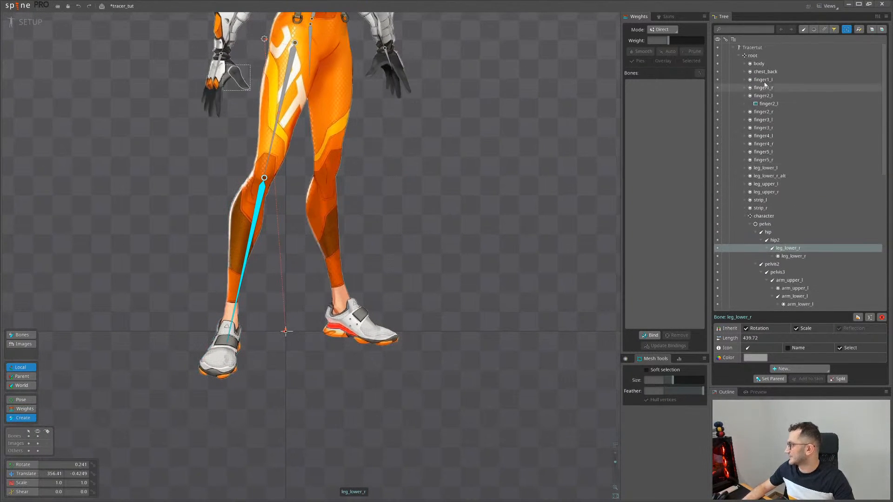
# Find the alternate right lower leg among the unassigned slots and make the leg_lower_r_alt attachment visible
pyautogui.click(235, 356)
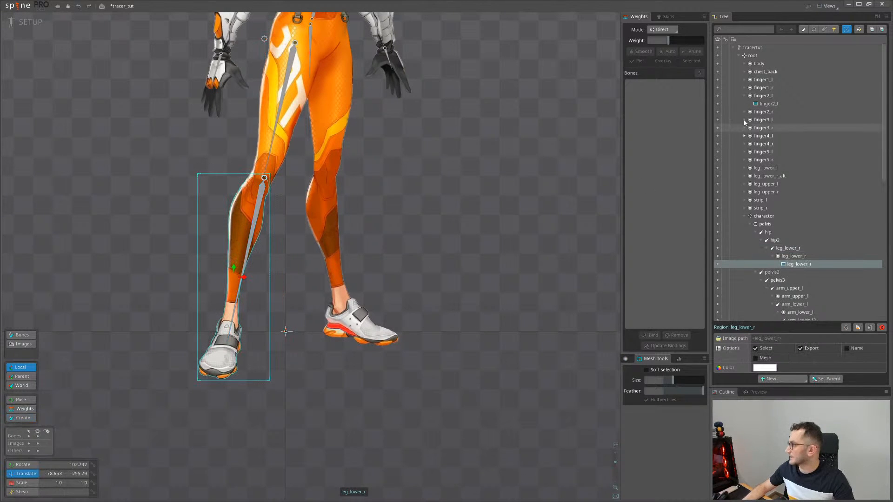
pyautogui.rightClick(777, 170)
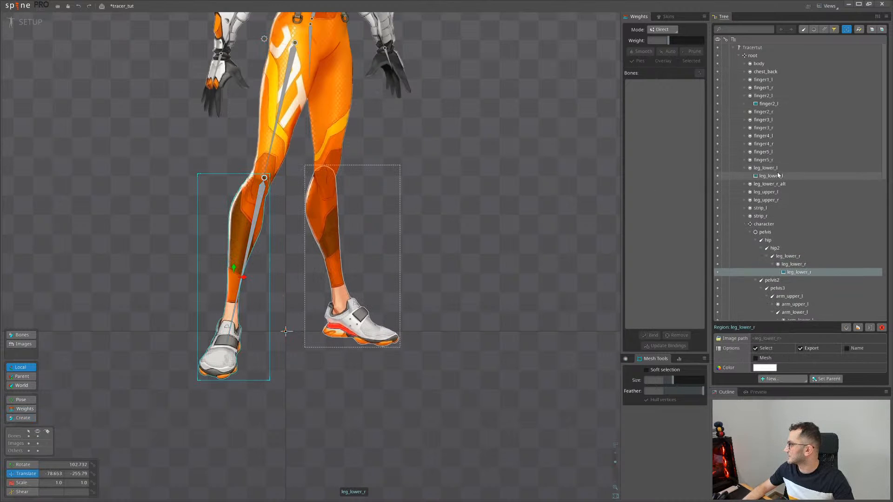
pyautogui.rightClick(778, 170)
pyautogui.rightClick(778, 169)
pyautogui.rightClick(777, 169)
pyautogui.rightClick(780, 177)
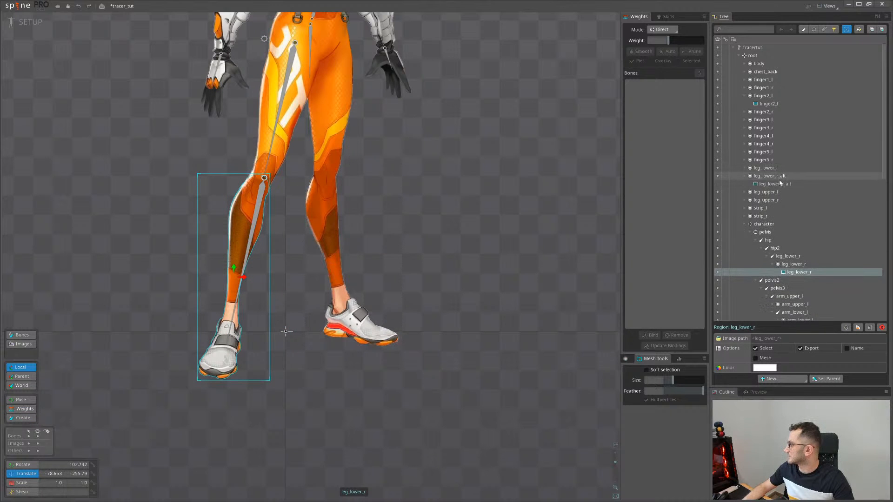
pyautogui.click(717, 184)
pyautogui.moveTo(292, 314); pyautogui.dragTo(311, 299)
pyautogui.scroll(2, 278, 247)
# Rotate the leg_lower_r image to about 98.9 and shift it slightly to line up with the alternate leg at the knee
pyautogui.press('space')
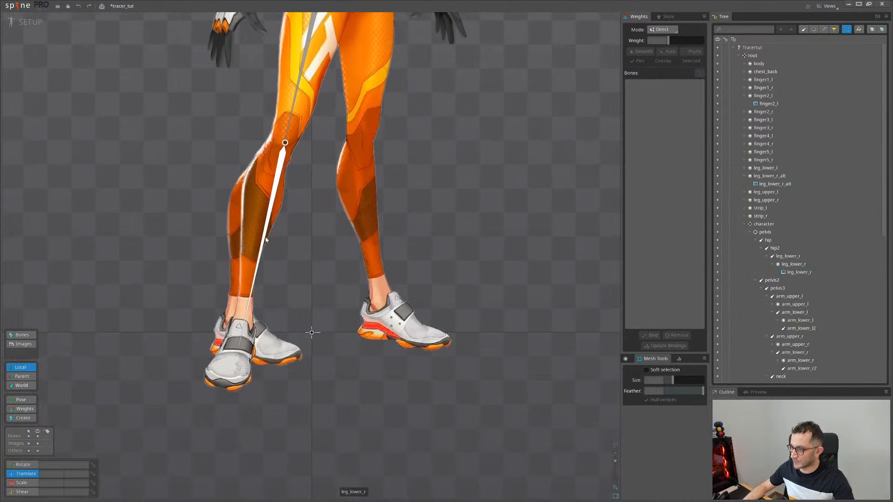
pyautogui.click(220, 364)
pyautogui.moveTo(341, 392); pyautogui.dragTo(334, 395)
pyautogui.press('c')
pyautogui.press('v')
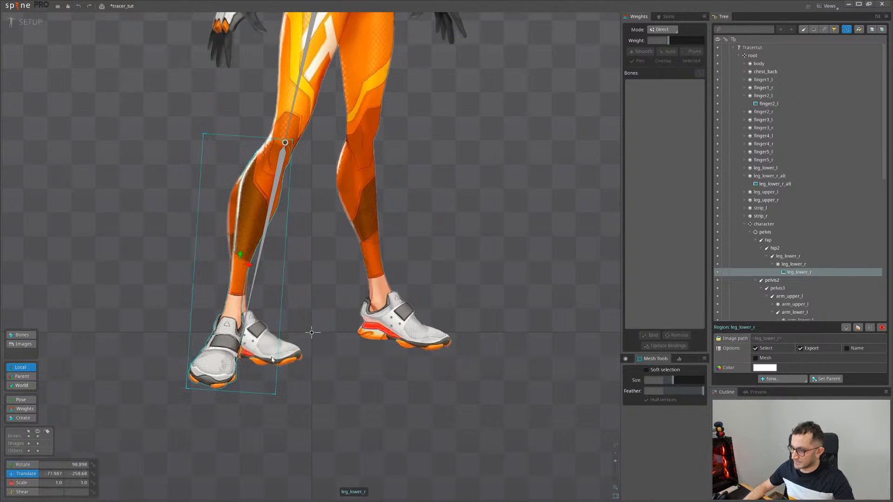
# Hide the leg_lower_r slot and readjust the leg_lower_r bone to run about 450 from the knee to the alternate shoe's heel
pyautogui.click(718, 264)
pyautogui.click(273, 187)
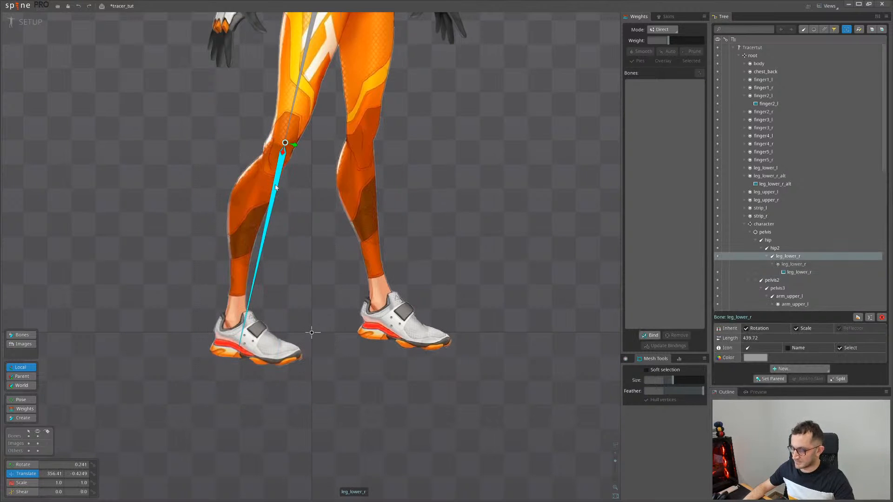
pyautogui.scroll(2, 286, 144)
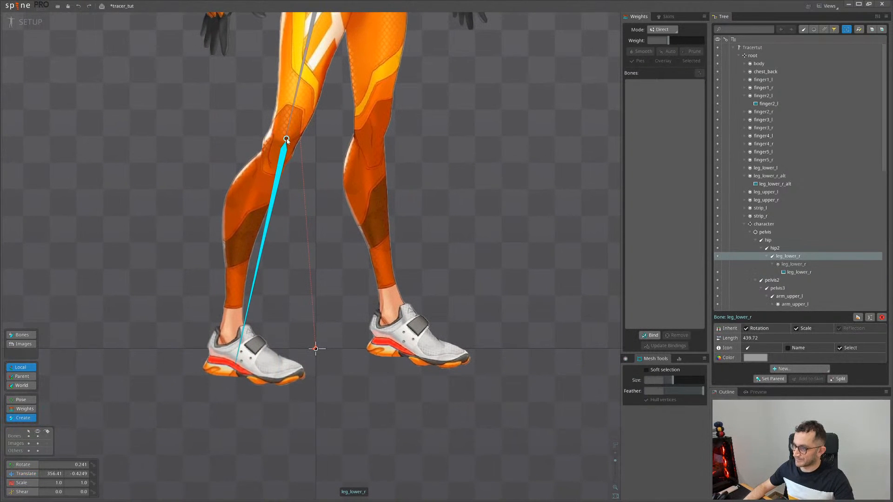
pyautogui.moveTo(286, 140); pyautogui.dragTo(204, 347)
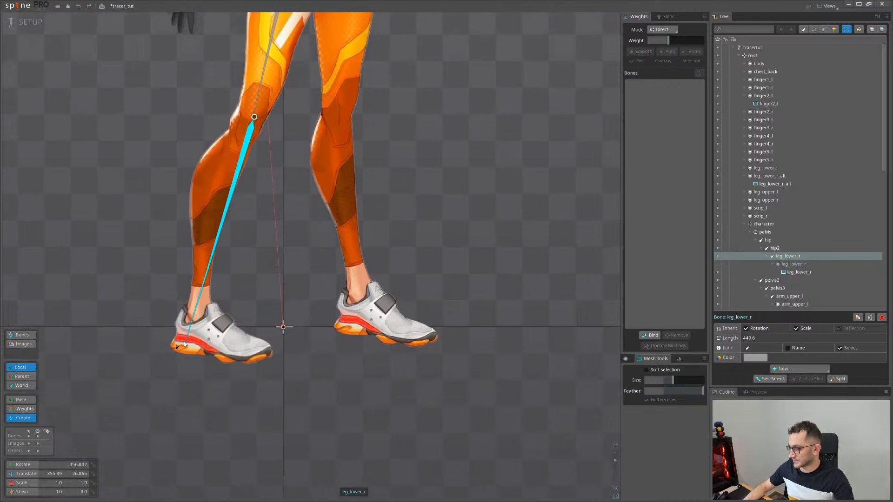
pyautogui.scroll(-2, 187, 343)
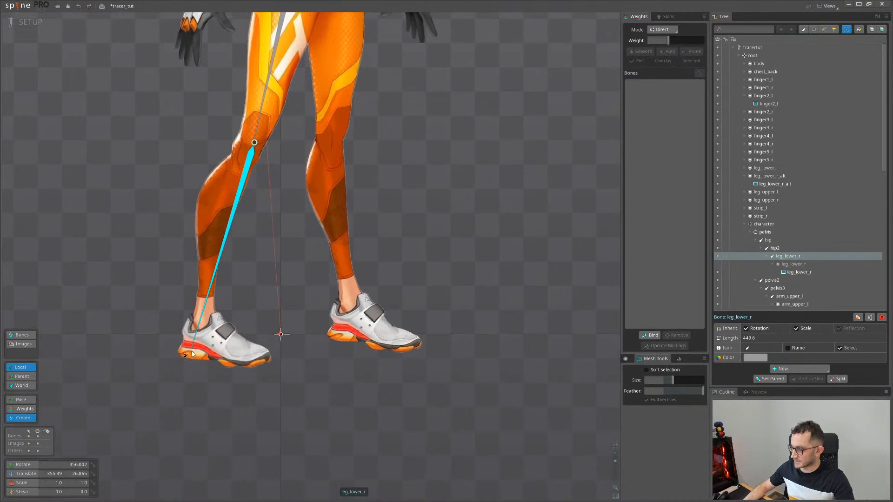
# Draw a right foot bone about 151 long as a child of leg_lower_r, from the alternate shoe's heel to its toe
pyautogui.moveTo(203, 353); pyautogui.dragTo(227, 351)
pyautogui.scroll(2, 214, 353)
pyautogui.scroll(-2, 214, 356)
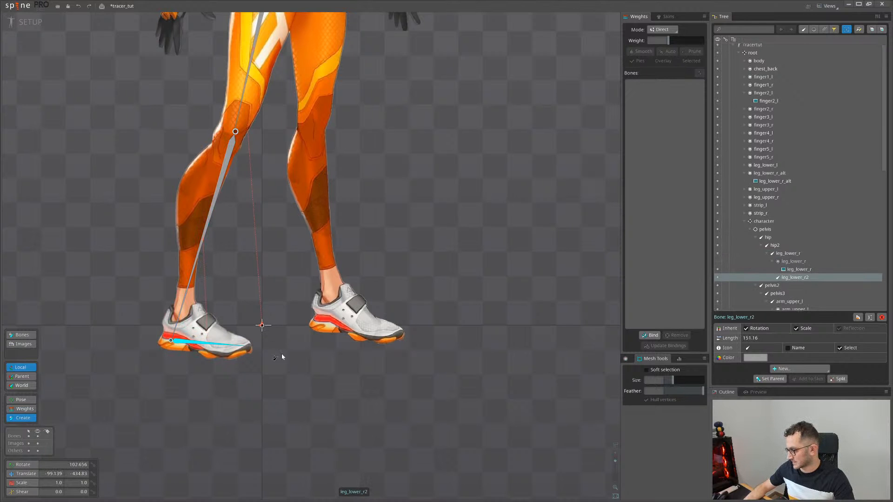
pyautogui.moveTo(282, 357); pyautogui.dragTo(259, 369)
pyautogui.scroll(-1, 158, 312)
pyautogui.moveTo(127, 343); pyautogui.dragTo(186, 331)
pyautogui.scroll(2, 218, 314)
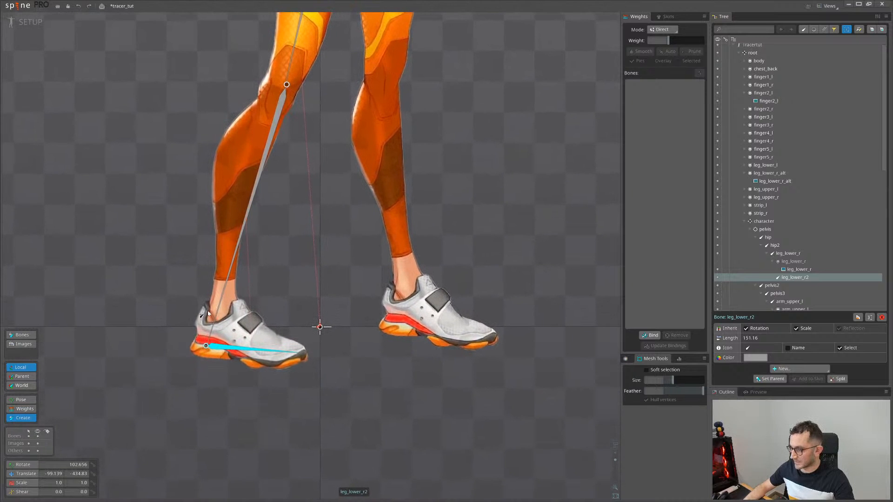
# From the hip bone, create chained leg_upper_l and leg_lower_l bones holding their matching slots, ending in a left foot bone about 163 long
pyautogui.scroll(-1, 361, 246)
pyautogui.moveTo(403, 196); pyautogui.dragTo(282, 234)
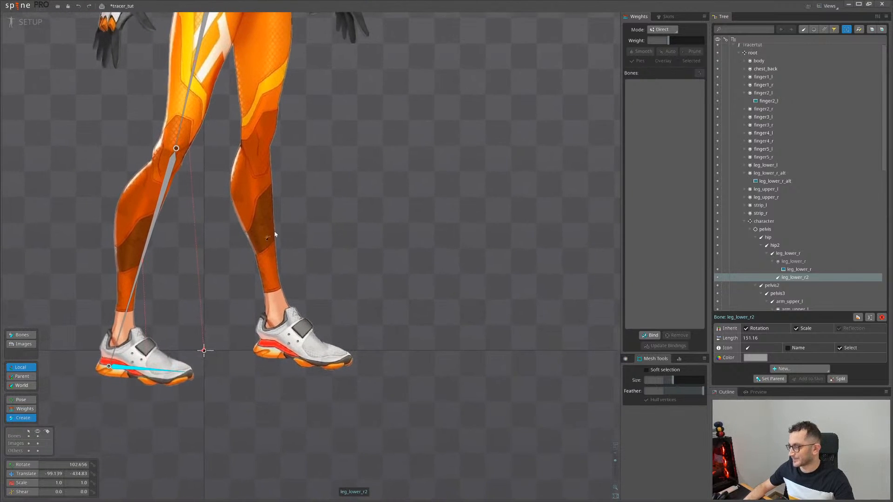
pyautogui.moveTo(263, 149); pyautogui.dragTo(255, 263)
pyautogui.click(229, 91)
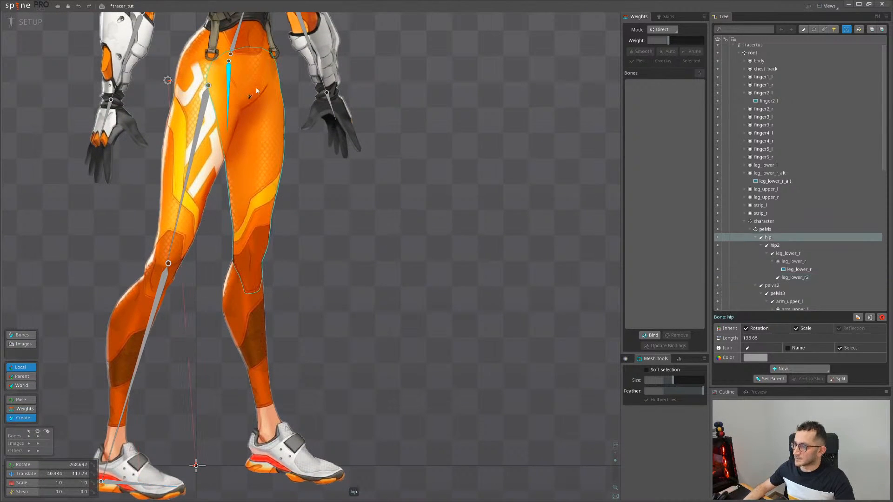
pyautogui.moveTo(243, 68); pyautogui.dragTo(306, 407)
pyautogui.keyDown('ctrl'); pyautogui.click(273, 241); pyautogui.keyUp('ctrl')
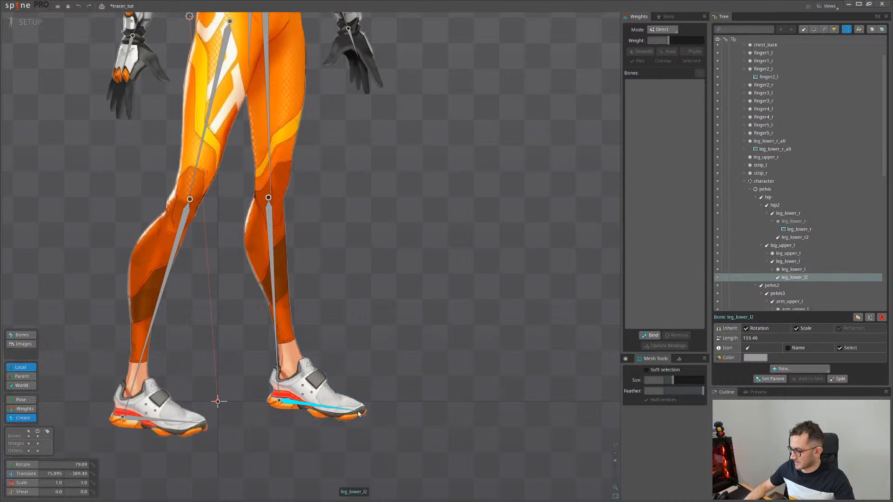
pyautogui.moveTo(172, 409); pyautogui.dragTo(255, 398)
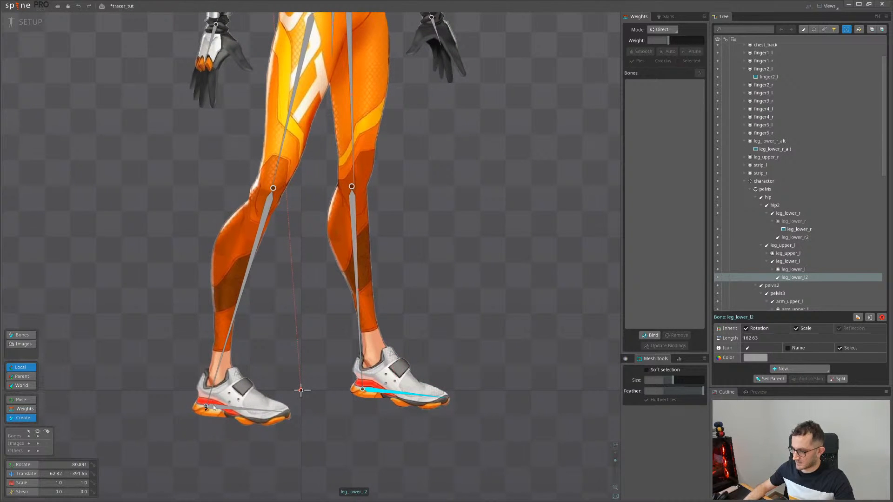
# Show the leg_lower_r slot again and check its image against the right leg and foot bones
pyautogui.scroll(-2, 265, 342)
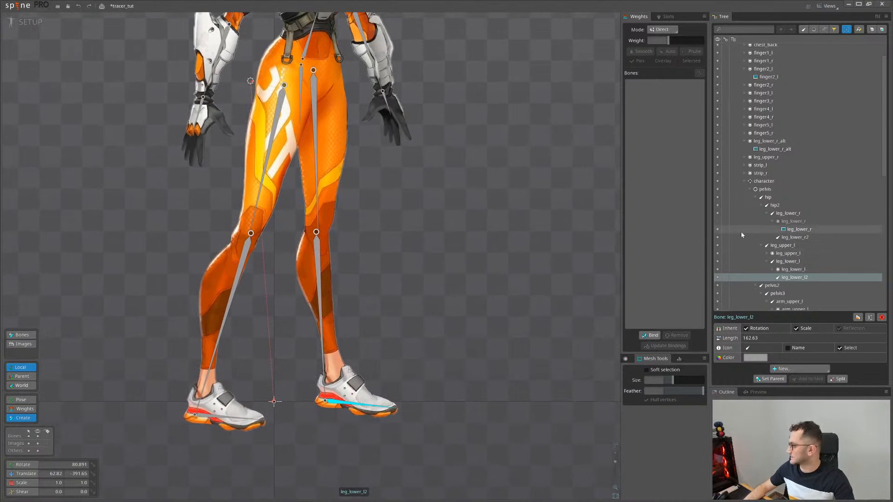
pyautogui.click(195, 437)
pyautogui.scroll(5, 326, 372)
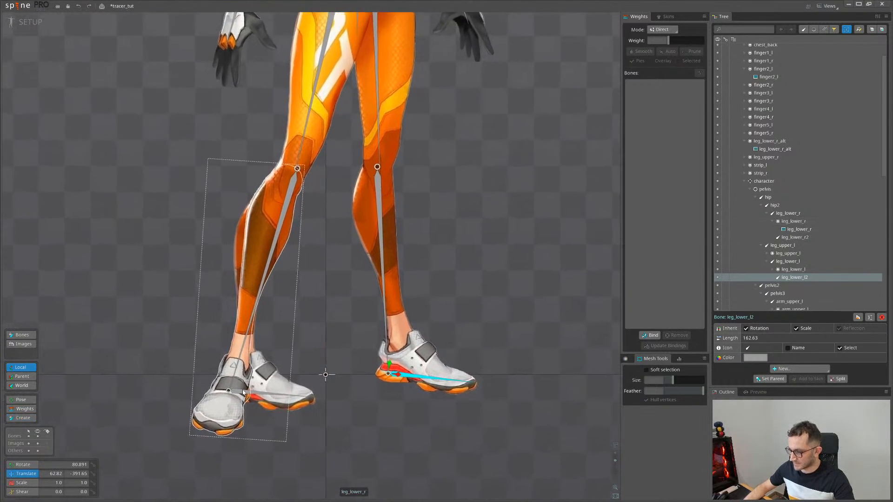
pyautogui.scroll(-8, 253, 421)
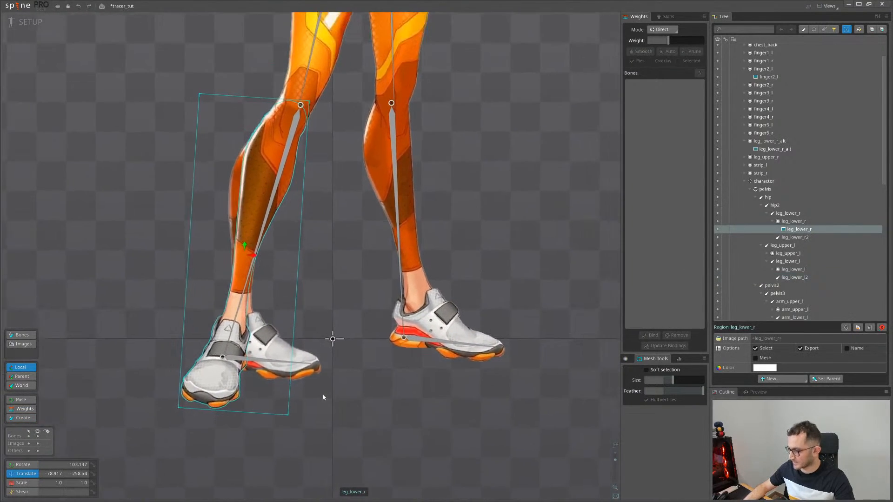
pyautogui.click(289, 278)
pyautogui.scroll(4, 290, 277)
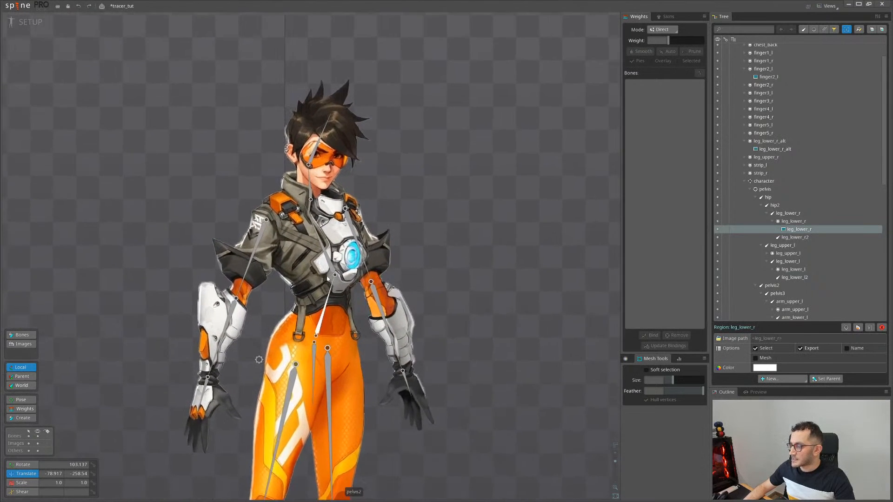
# Make the body image a mesh, start a new hull, and place vertices from the right shoulder down the jacket's outer edge to the waist
pyautogui.click(766, 368)
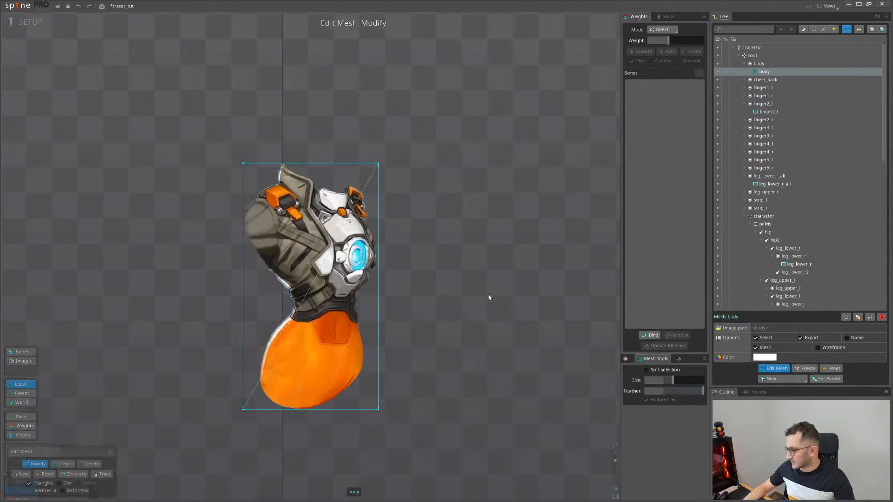
pyautogui.click(21, 474)
pyautogui.scroll(3, 201, 215)
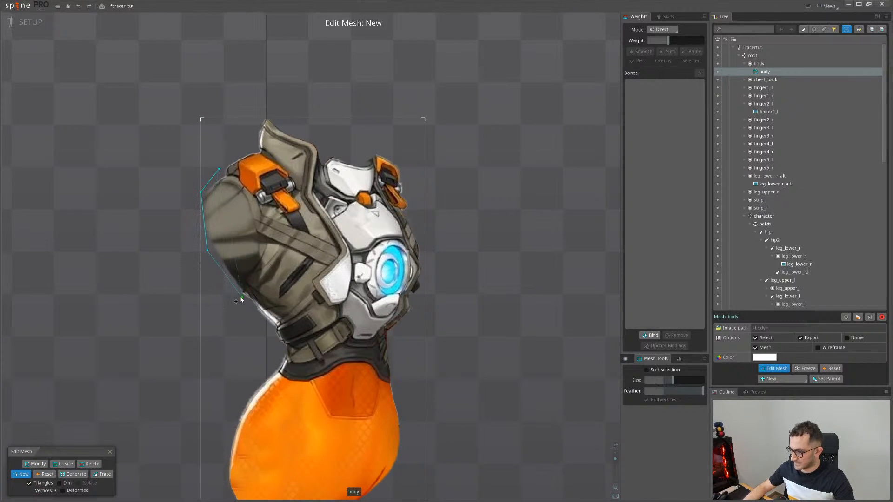
pyautogui.click(240, 297)
pyautogui.scroll(4, 284, 352)
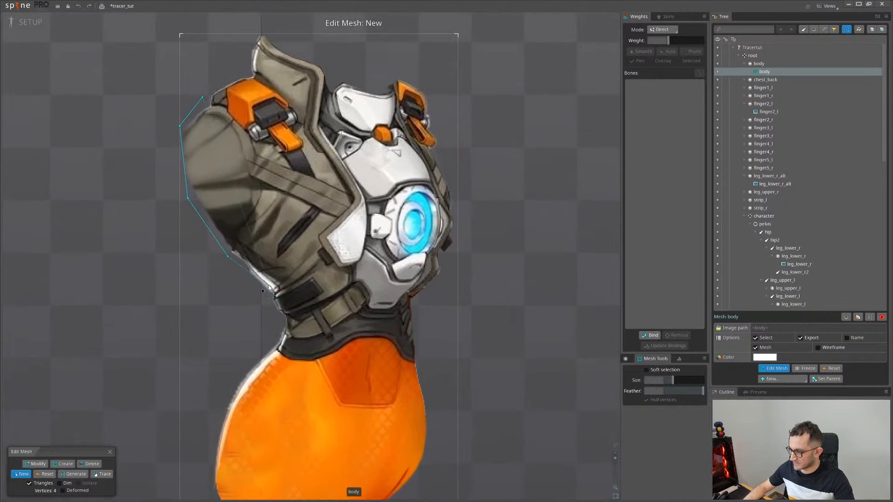
pyautogui.click(271, 301)
pyautogui.click(283, 341)
# Continue the body hull from the jacket's lower back edge around the waist and down the back of the orange hip
pyautogui.moveTo(269, 364); pyautogui.dragTo(327, 265)
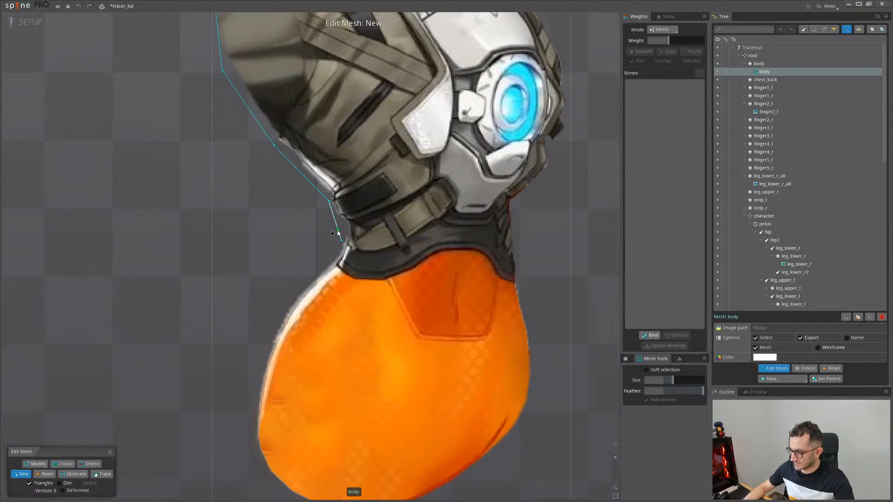
pyautogui.click(286, 296)
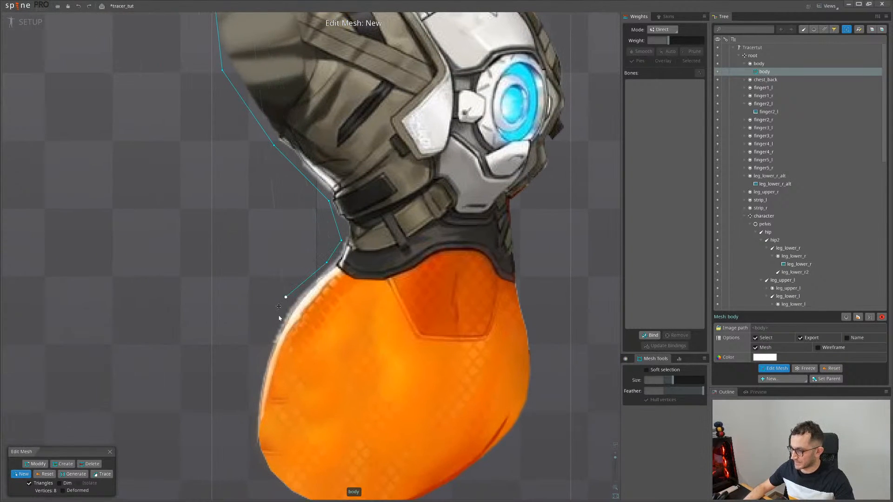
pyautogui.click(256, 366)
pyautogui.moveTo(259, 368); pyautogui.dragTo(273, 252)
pyautogui.click(264, 333)
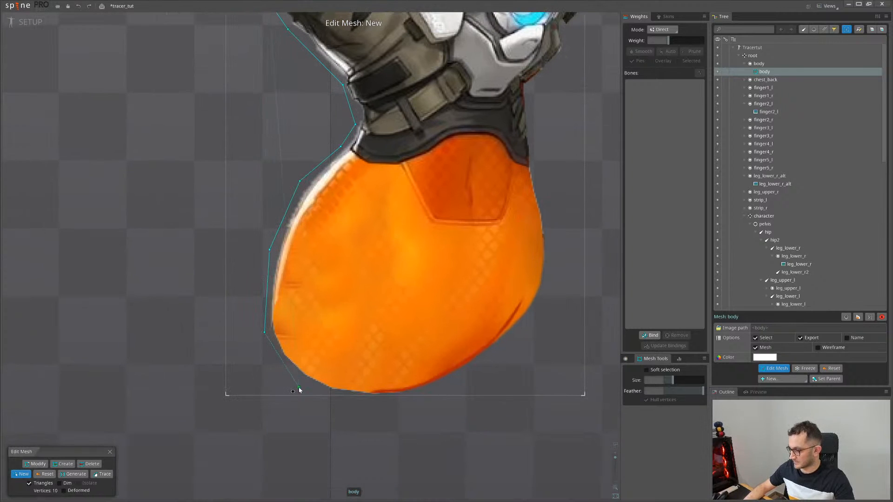
# Place hull vertices around the underside of the orange hip and up its front edge to the waist
pyautogui.click(299, 387)
pyautogui.click(454, 379)
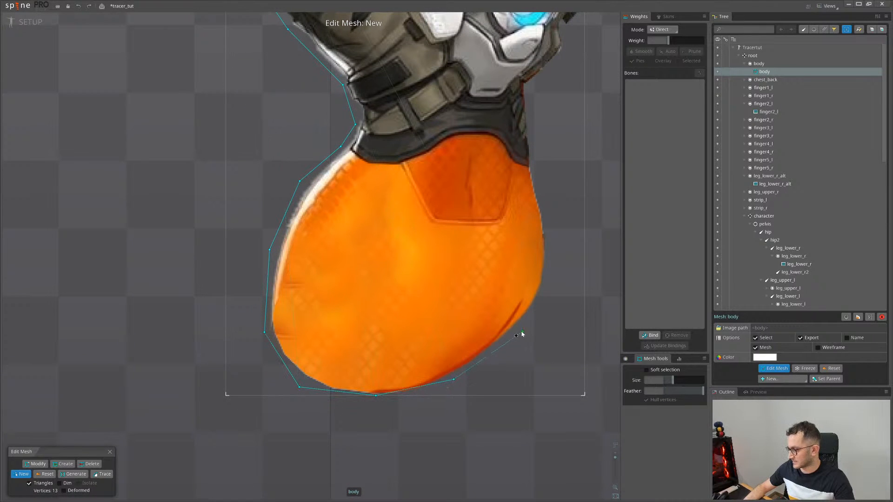
pyautogui.click(513, 337)
pyautogui.click(553, 276)
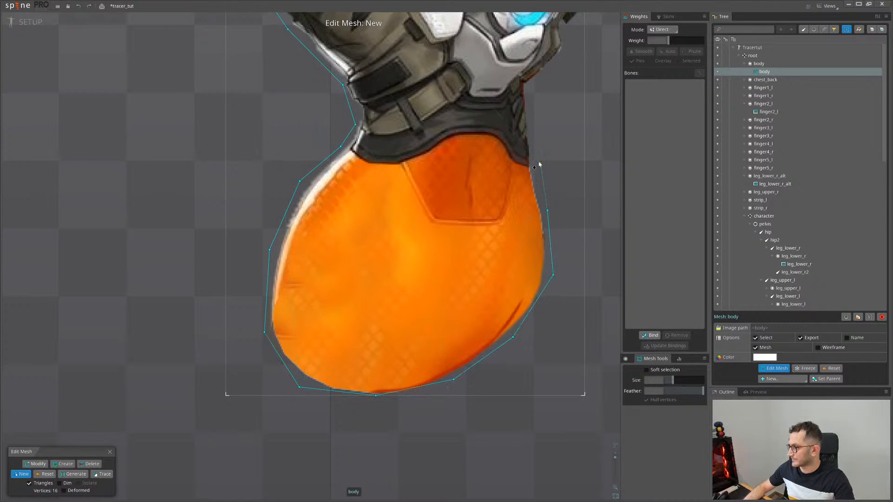
pyautogui.click(533, 117)
pyautogui.click(532, 89)
# Extend the hull from the front of the waist up the chest's front edge and around the far shoulder buckle
pyautogui.moveTo(576, 72); pyautogui.dragTo(438, 292)
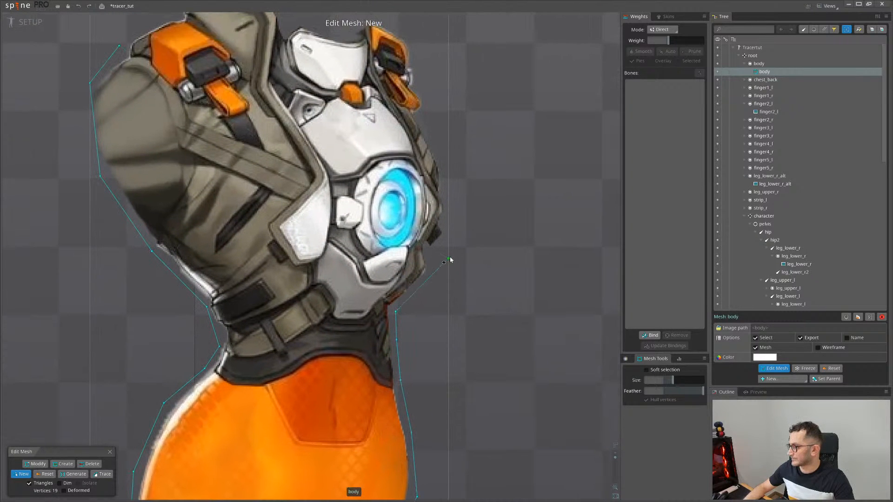
pyautogui.click(446, 246)
pyautogui.click(466, 170)
pyautogui.moveTo(439, 135); pyautogui.dragTo(381, 286)
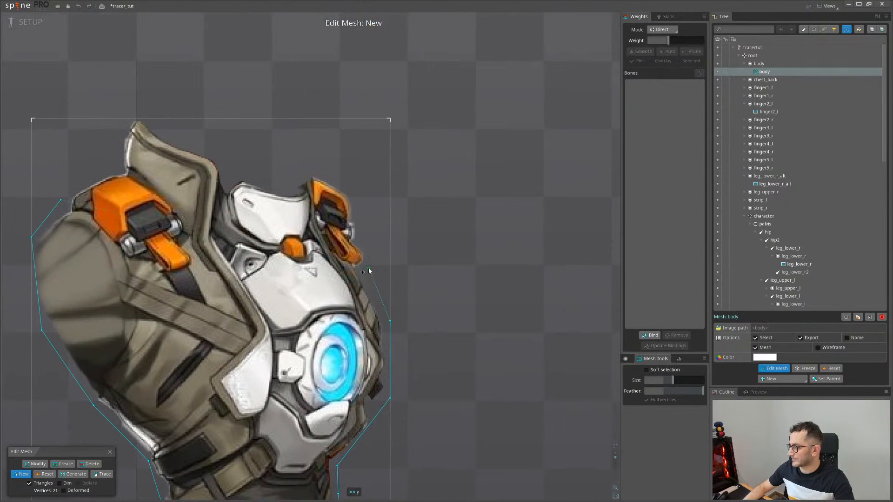
pyautogui.click(368, 268)
pyautogui.click(351, 184)
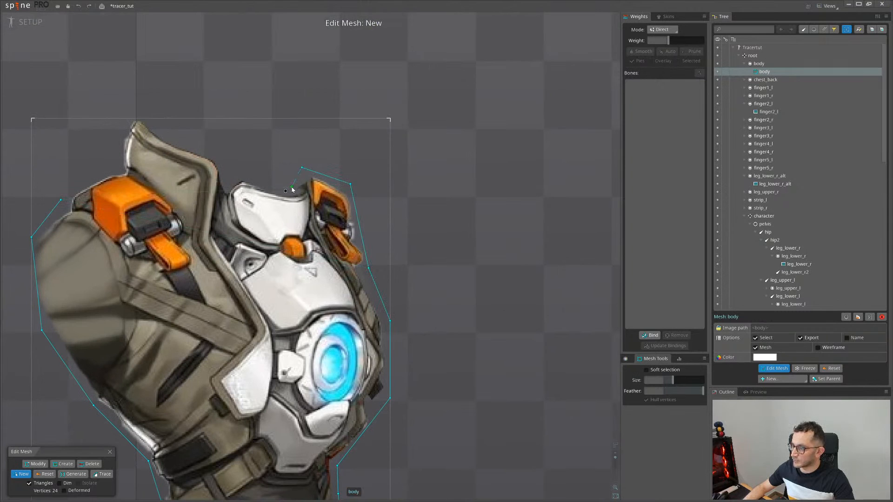
# Carry the hull along the neck guard and over the collar tip, and close it at the starting shoulder vertex
pyautogui.click(291, 187)
pyautogui.moveTo(244, 180); pyautogui.dragTo(287, 232)
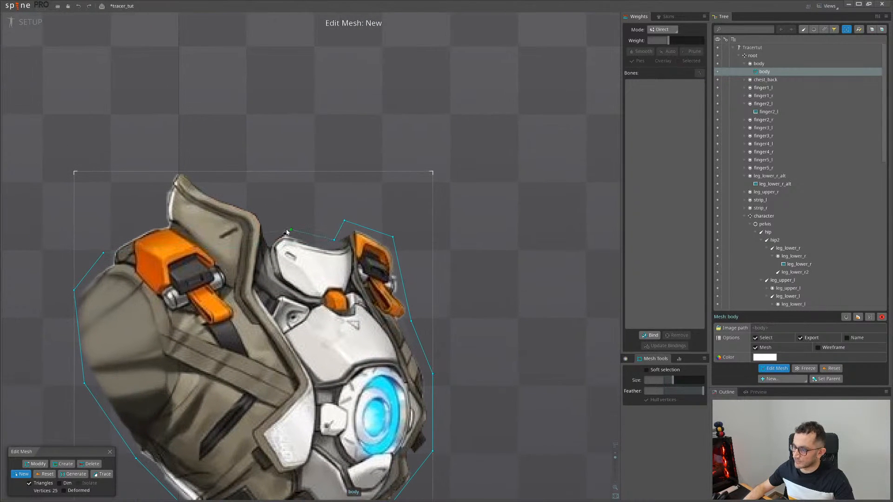
pyautogui.click(256, 204)
pyautogui.click(177, 172)
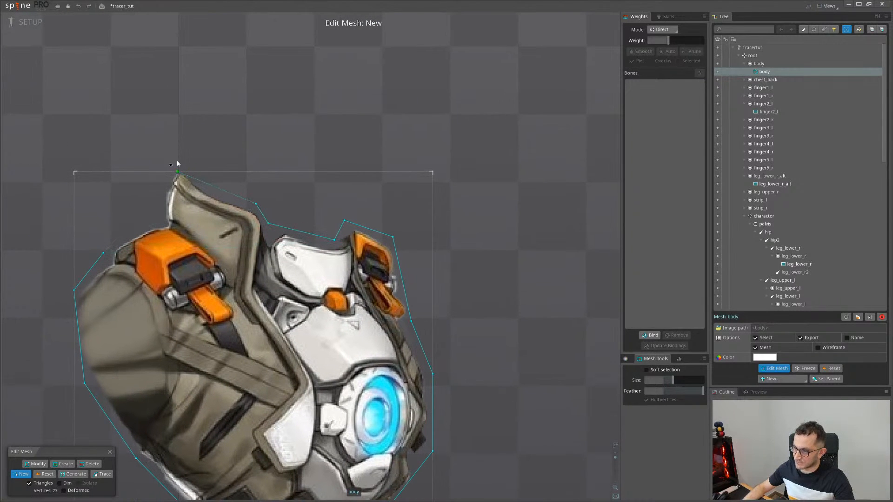
pyautogui.click(105, 252)
pyautogui.scroll(-2, 483, 232)
pyautogui.scroll(1, 327, 283)
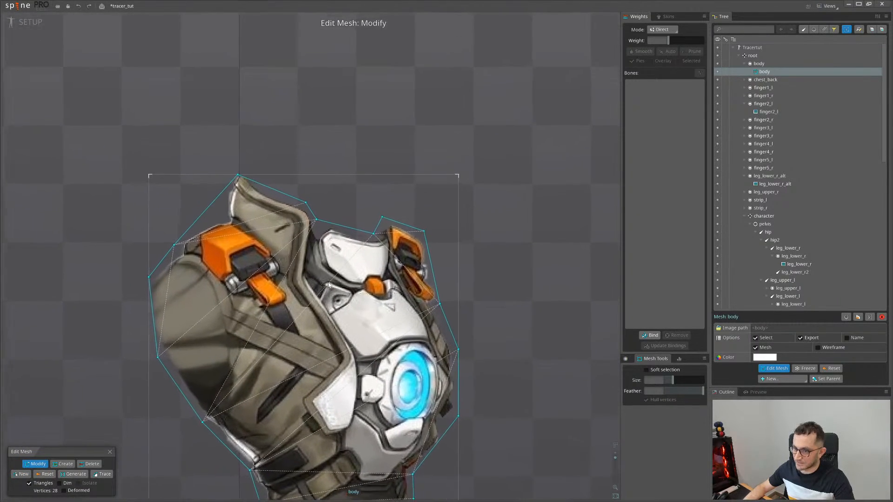
# Undo the new body hull and redo it
pyautogui.moveTo(328, 285); pyautogui.dragTo(365, 258)
pyautogui.scroll(2, 366, 259)
pyautogui.scroll(-1, 372, 256)
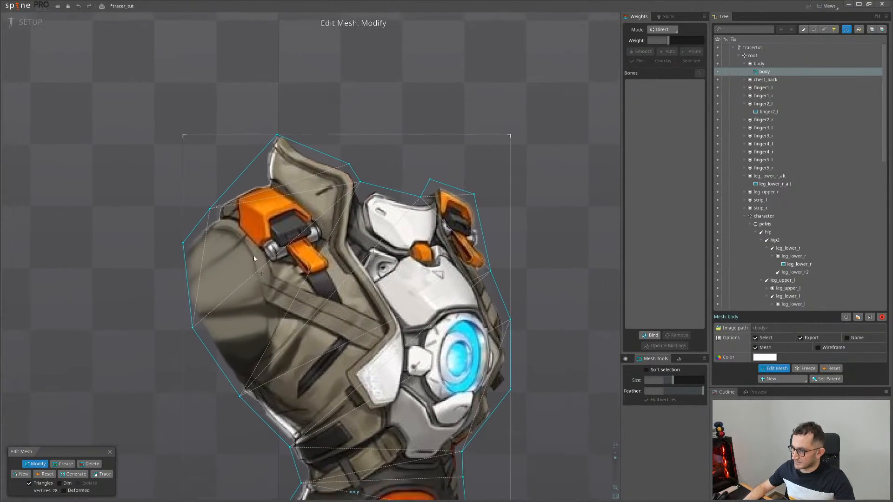
pyautogui.scroll(-1, 332, 269)
pyautogui.moveTo(331, 269); pyautogui.dragTo(309, 212)
pyautogui.hotkey('ctrl', 'z')
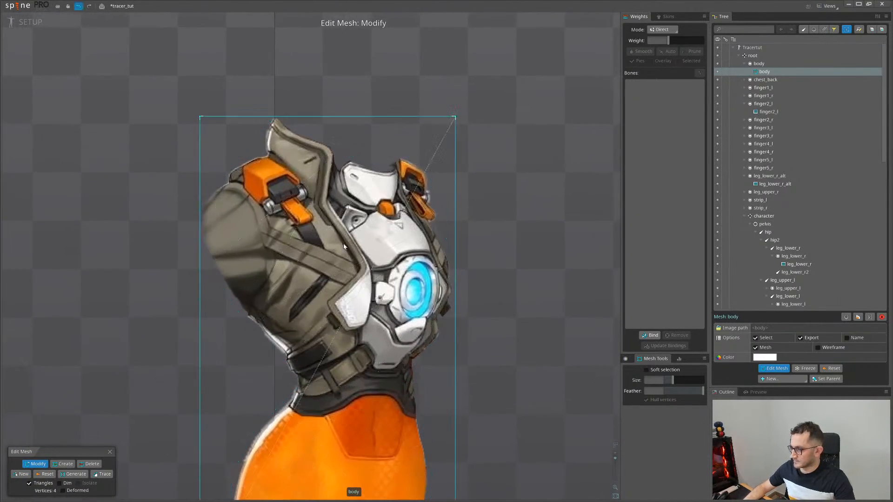
pyautogui.hotkey('ctrl', 'y')
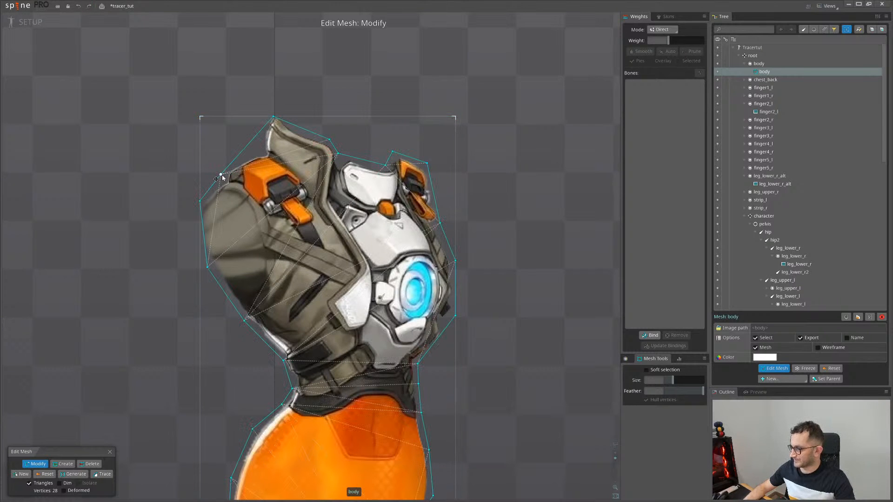
# Add two hull vertices along the collar's back edge, between the collar tip and the near shoulder buckle
pyautogui.scroll(3, 222, 177)
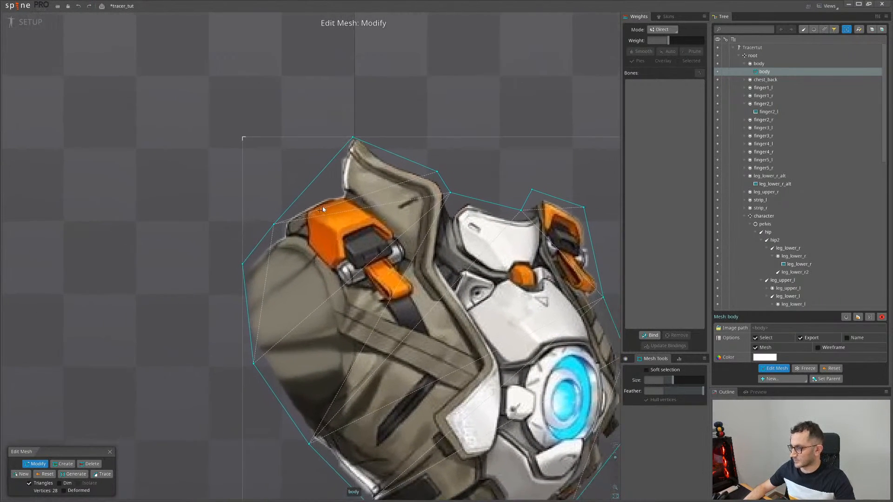
pyautogui.moveTo(322, 207); pyautogui.dragTo(273, 220)
pyautogui.press('Tab')
pyautogui.press('Tab')
pyautogui.press('Tab')
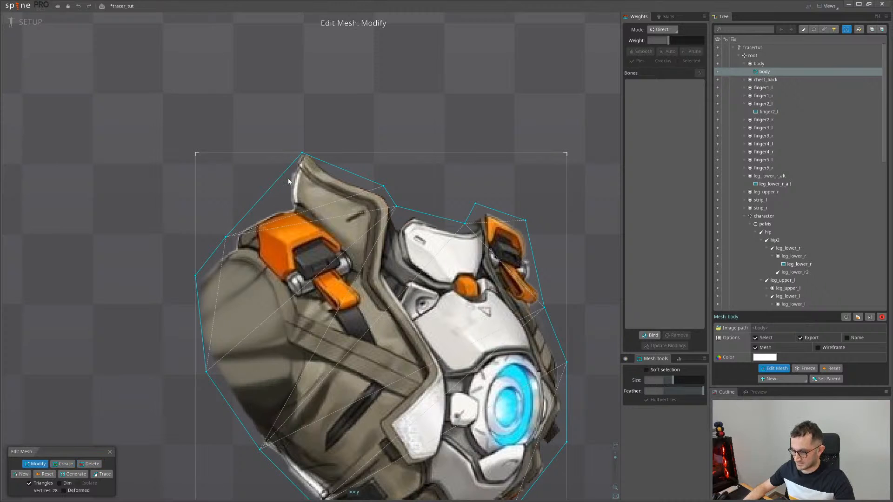
pyautogui.press('Tab')
pyautogui.click(286, 172)
pyautogui.click(284, 206)
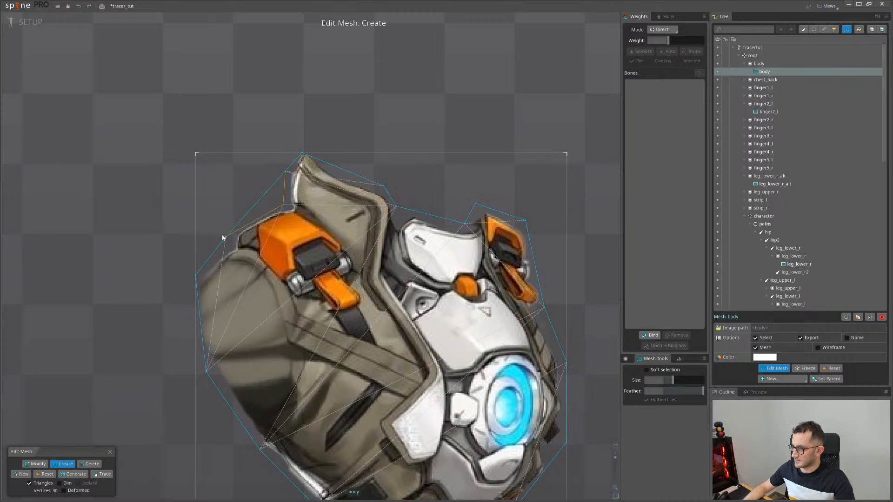
# Delete the upper of the two added collar vertices and shift the collar tip's vertex slightly outward
pyautogui.press('Tab')
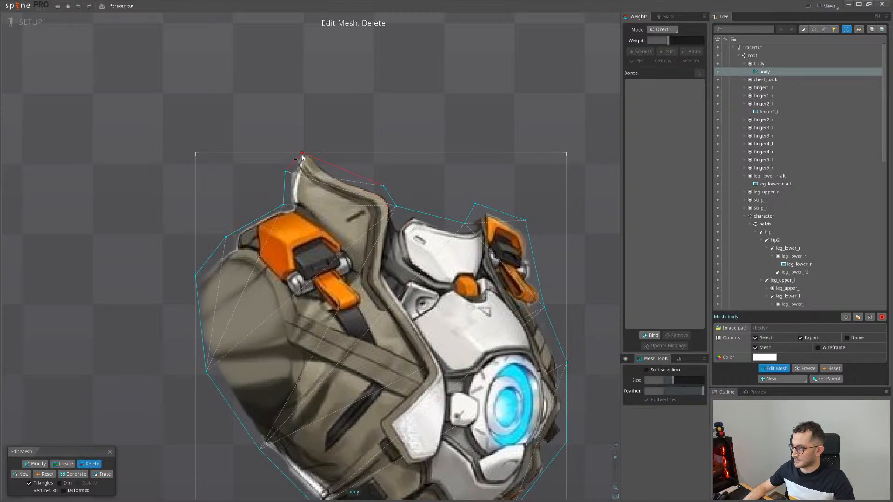
pyautogui.click(285, 172)
pyautogui.press('Tab')
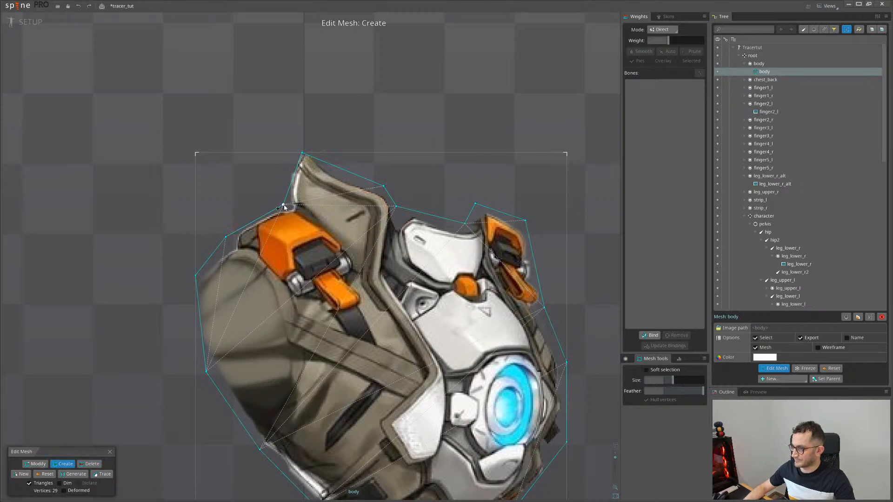
pyautogui.press('Tab')
pyautogui.click(294, 152)
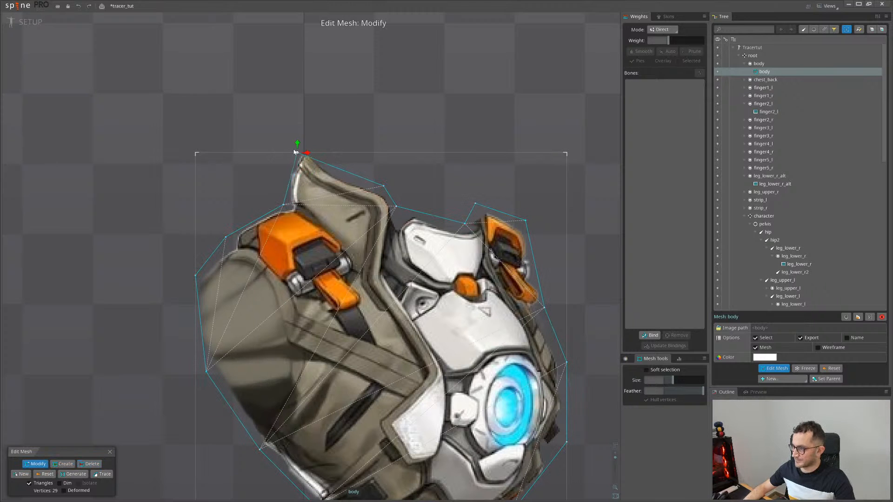
pyautogui.scroll(-2, 361, 240)
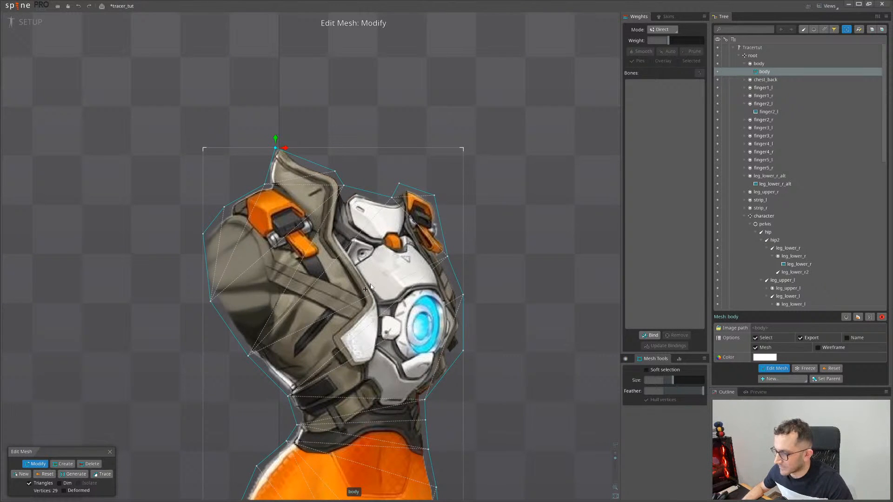
pyautogui.scroll(-3, 282, 195)
pyautogui.moveTo(371, 288); pyautogui.dragTo(285, 217)
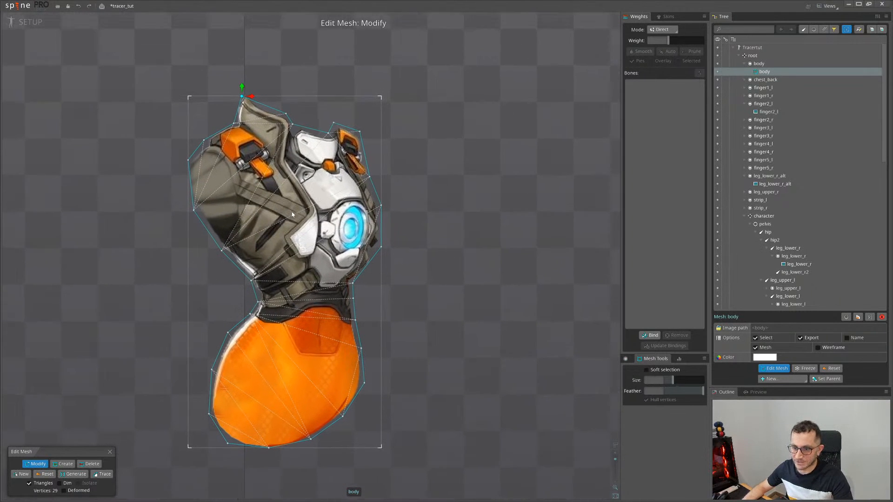
pyautogui.moveTo(314, 261); pyautogui.dragTo(303, 284)
pyautogui.scroll(-2, 303, 285)
pyautogui.moveTo(269, 370); pyautogui.dragTo(259, 302)
pyautogui.scroll(2, 286, 286)
pyautogui.press('c')
pyautogui.press('d')
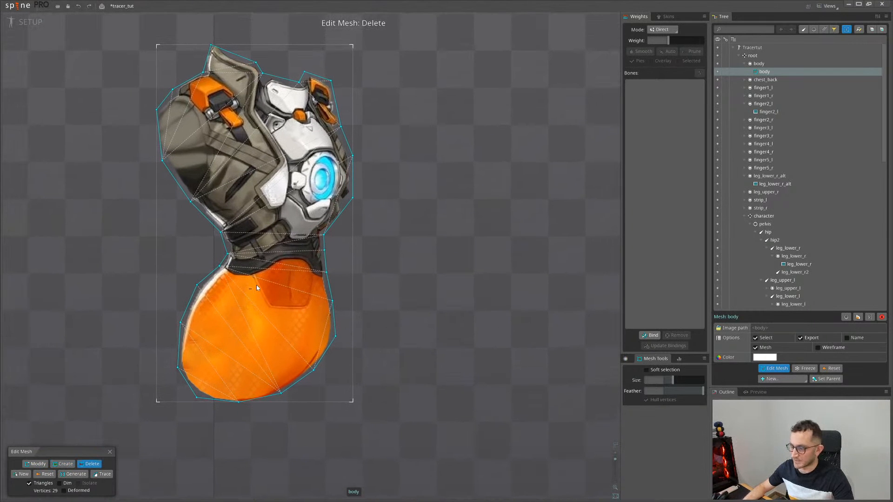
pyautogui.press('m')
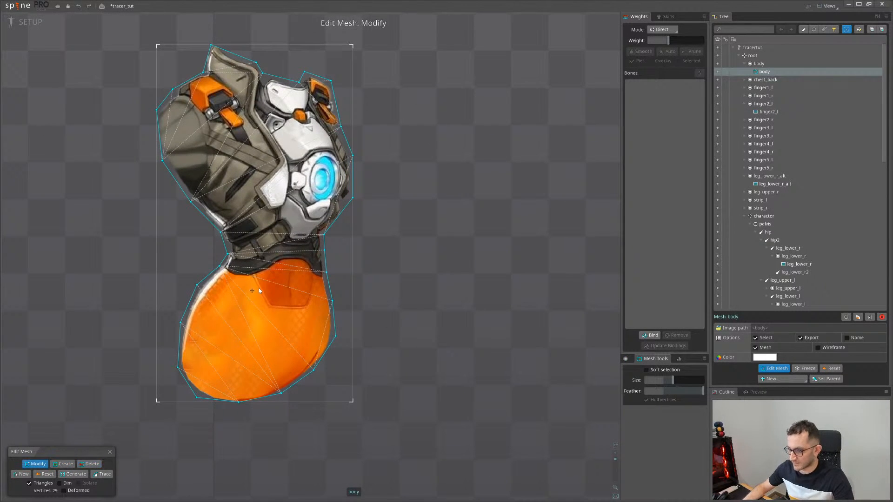
pyautogui.moveTo(259, 288); pyautogui.dragTo(264, 338)
# Create interior mesh vertices in the lower hip, on the orange front panel and at the centre of the waist
pyautogui.press('c')
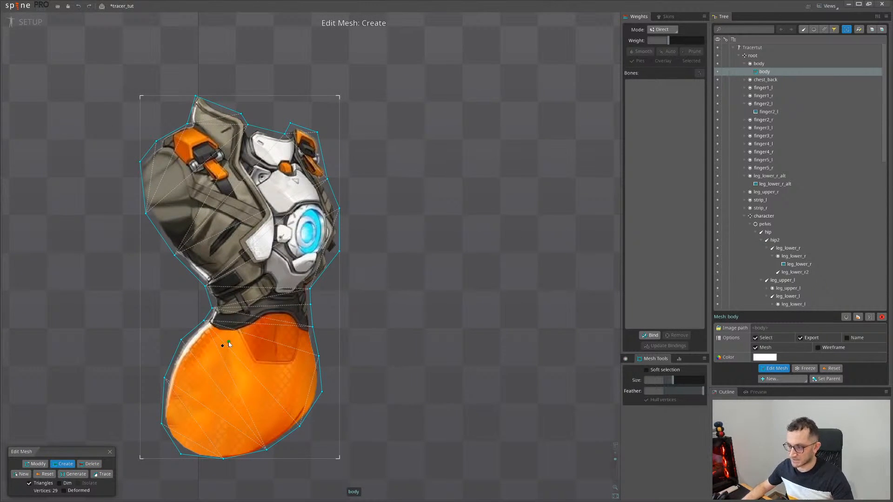
pyautogui.moveTo(228, 343); pyautogui.dragTo(251, 336)
pyautogui.scroll(-2, 249, 334)
pyautogui.scroll(1, 248, 334)
pyautogui.scroll(1, 241, 318)
pyautogui.scroll(1, 251, 309)
pyautogui.scroll(-1, 234, 317)
pyautogui.scroll(1, 241, 309)
pyautogui.scroll(-1, 239, 347)
pyautogui.scroll(2, 255, 341)
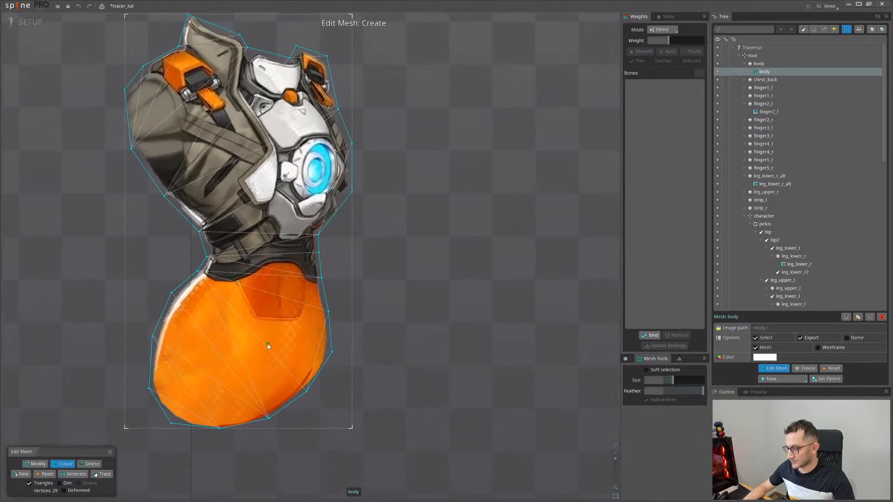
pyautogui.click(234, 386)
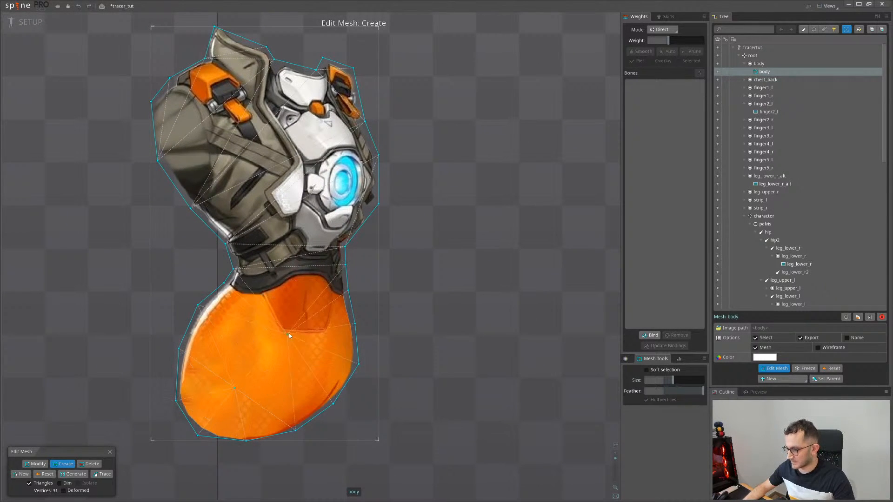
pyautogui.click(298, 323)
pyautogui.click(309, 270)
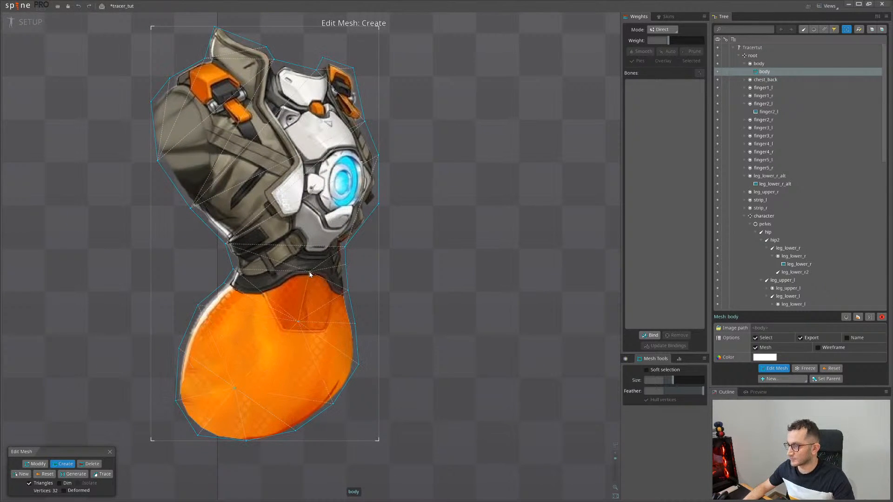
# Continue the interior vertices up the jacket lapel to the collar, and reduce the collar's front hull corner to one repositioned vertex
pyautogui.click(299, 217)
pyautogui.click(306, 163)
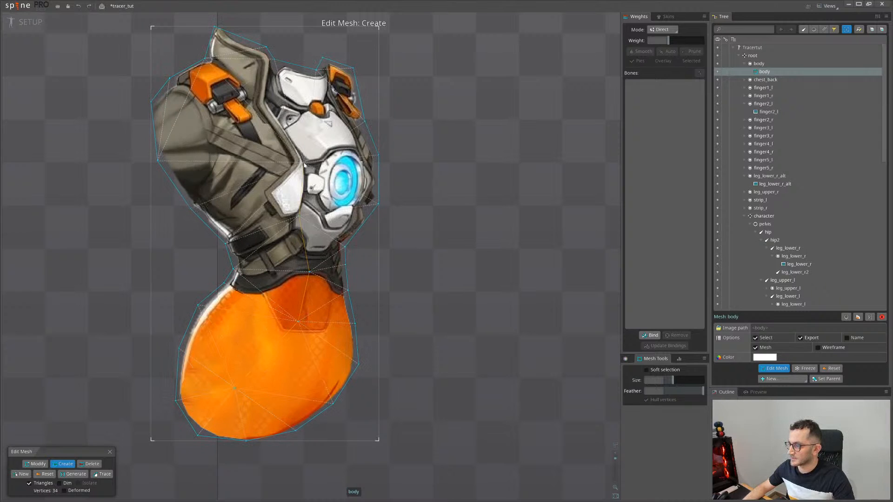
pyautogui.click(265, 100)
pyautogui.moveTo(265, 98); pyautogui.dragTo(265, 72)
pyautogui.doubleClick(259, 68)
pyautogui.press('c')
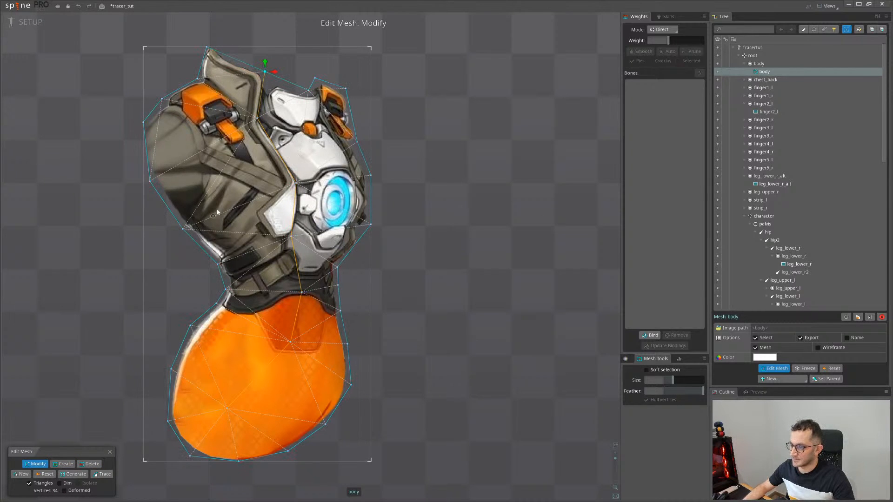
# Create a connected line of two interior vertices from the collar base down the sleeve seam to the jacket's outer edge
pyautogui.press('c')
pyautogui.press('d')
pyautogui.press('m')
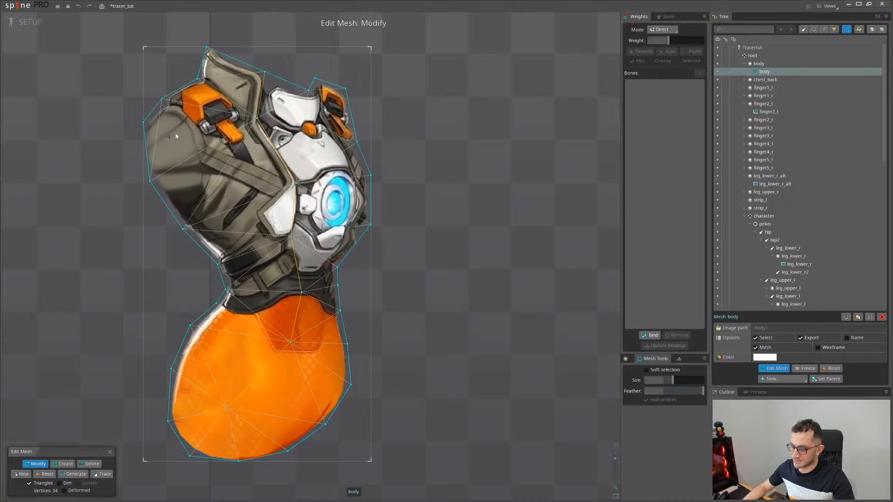
pyautogui.press('c')
pyautogui.click(199, 124)
pyautogui.moveTo(199, 122); pyautogui.dragTo(182, 229)
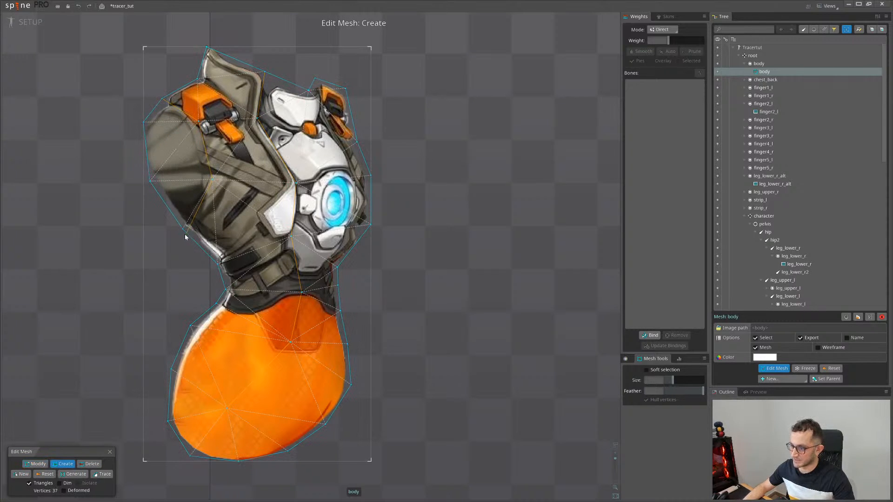
pyautogui.scroll(-2, 250, 235)
pyautogui.moveTo(264, 302); pyautogui.dragTo(259, 326)
pyautogui.scroll(1, 320, 219)
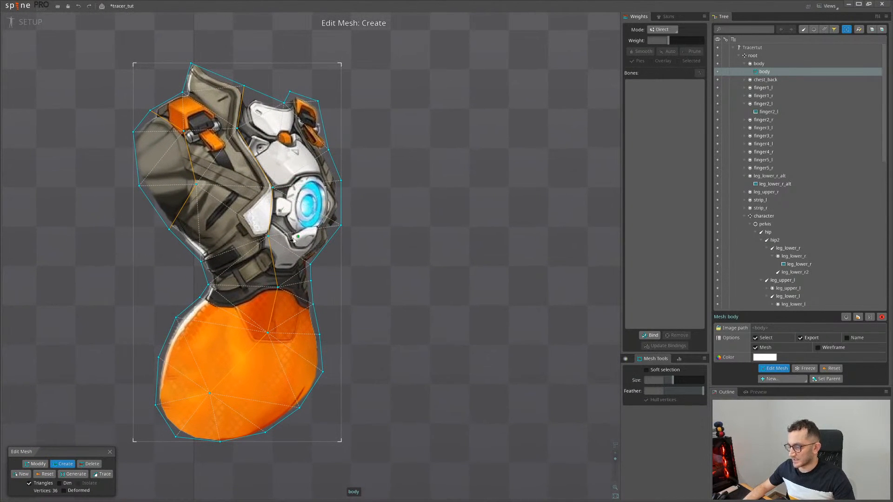
pyautogui.scroll(2, 298, 237)
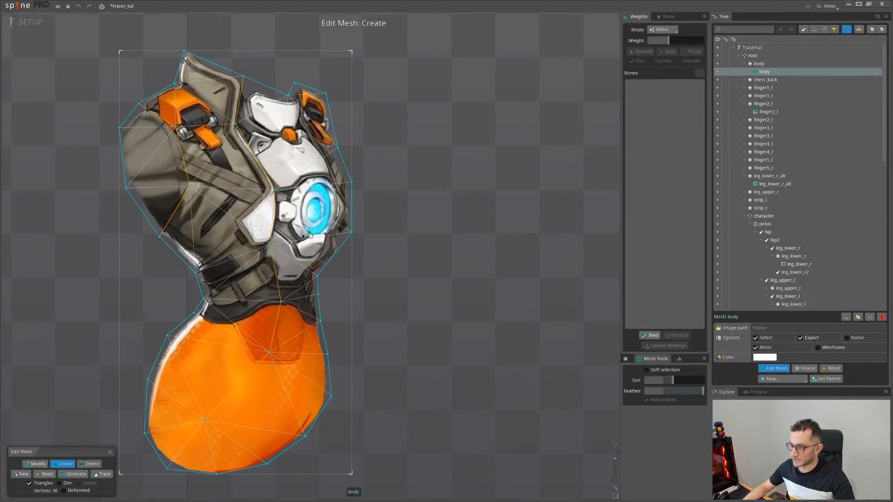
pyautogui.scroll(-1, 310, 236)
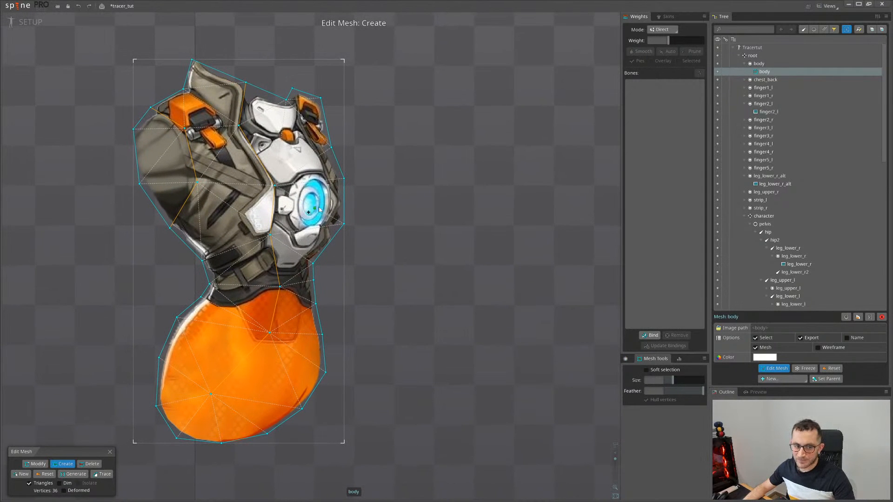
# Finish editing the body mesh and return to the full character
pyautogui.moveTo(319, 209); pyautogui.dragTo(350, 197)
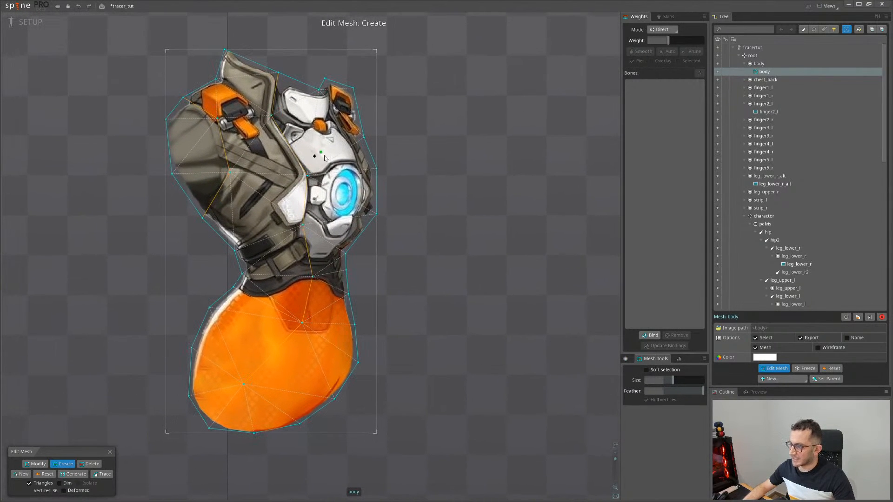
pyautogui.scroll(-1, 323, 319)
pyautogui.moveTo(325, 319); pyautogui.dragTo(312, 217)
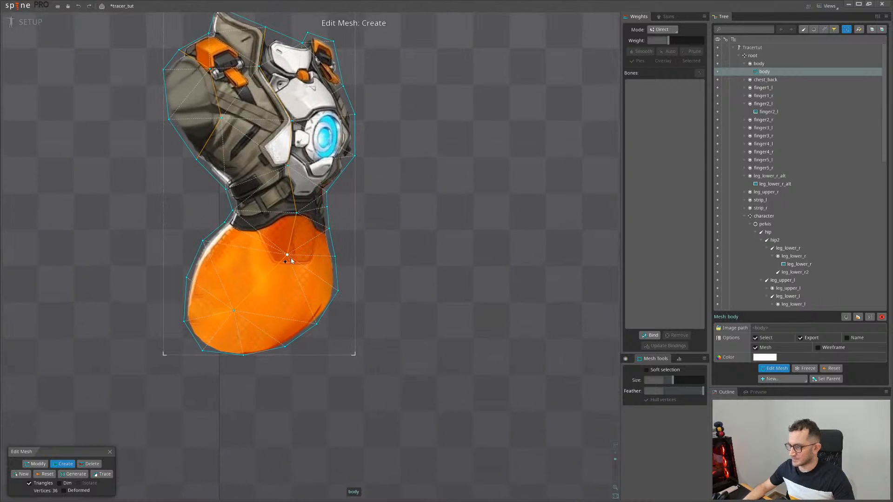
pyautogui.moveTo(291, 260); pyautogui.dragTo(242, 309)
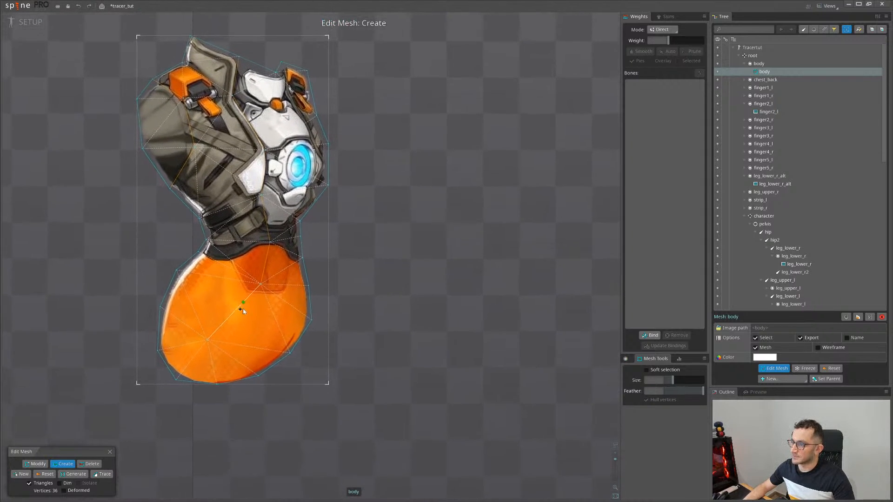
pyautogui.moveTo(183, 193); pyautogui.dragTo(151, 235)
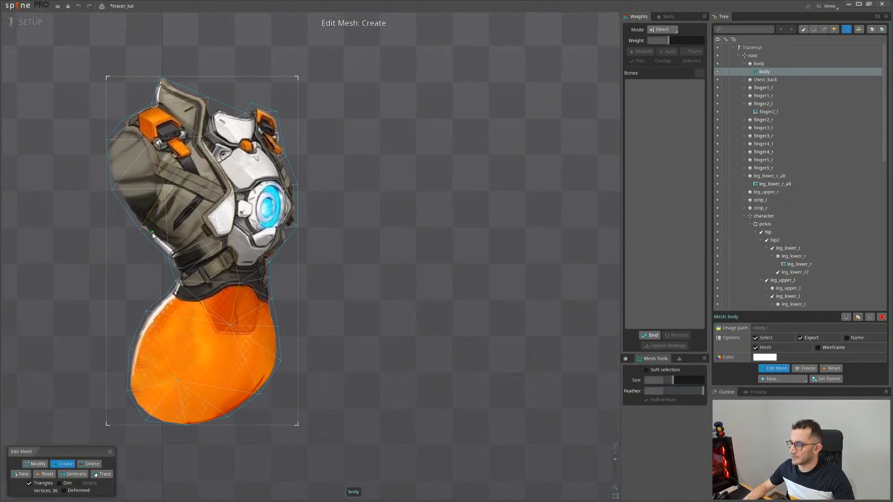
pyautogui.click(110, 453)
# Convert the finger3_r attachment on the hand beside the orange leg into a mesh
pyautogui.scroll(4, 218, 421)
pyautogui.click(218, 421)
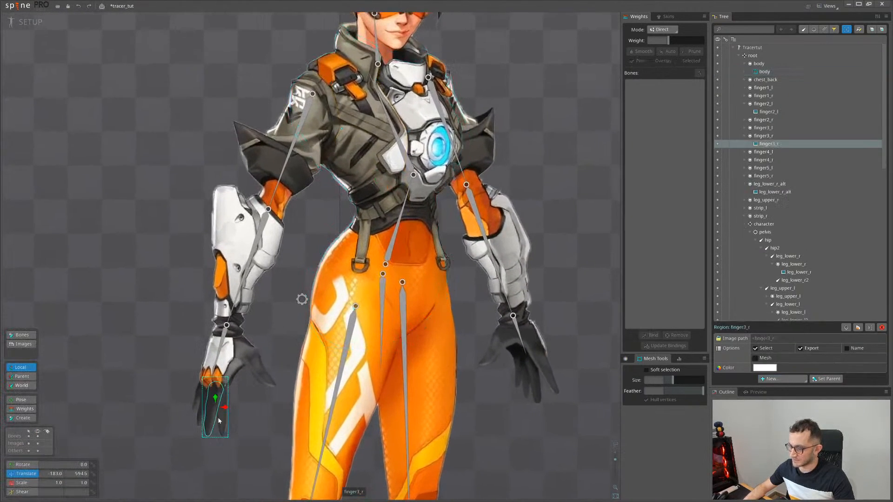
pyautogui.click(767, 359)
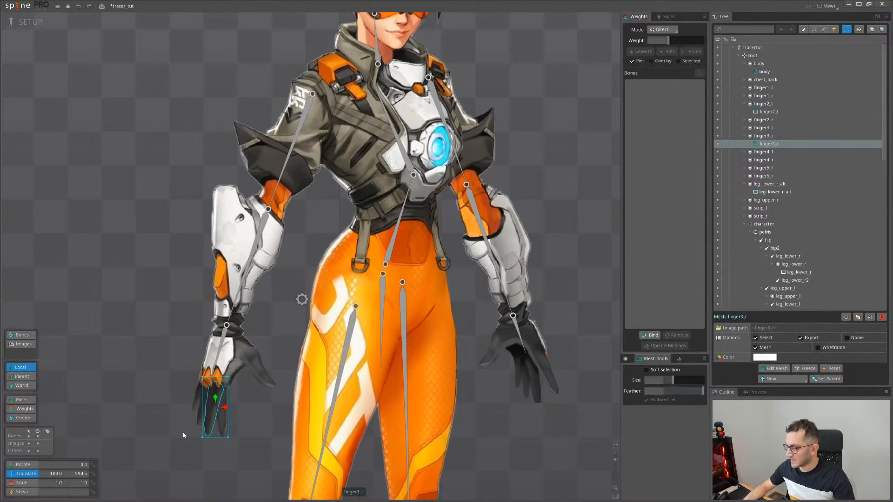
pyautogui.scroll(3, 183, 431)
pyautogui.scroll(3, 240, 346)
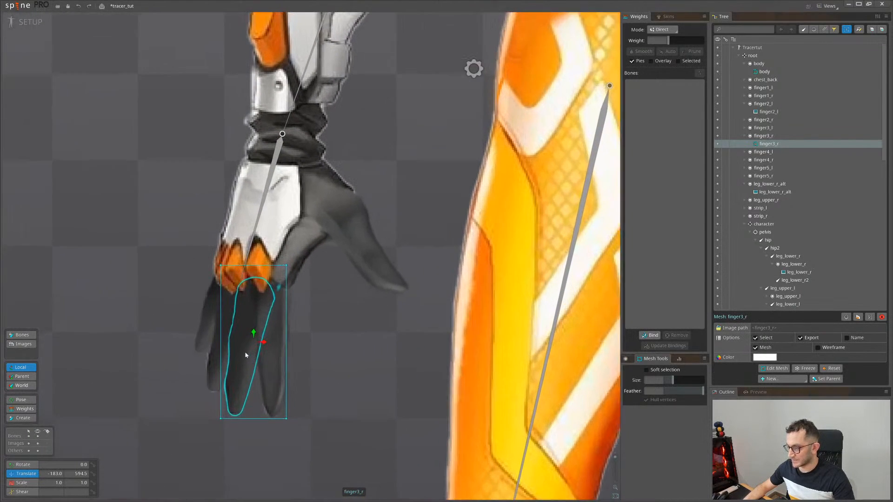
pyautogui.moveTo(264, 356); pyautogui.dragTo(201, 343)
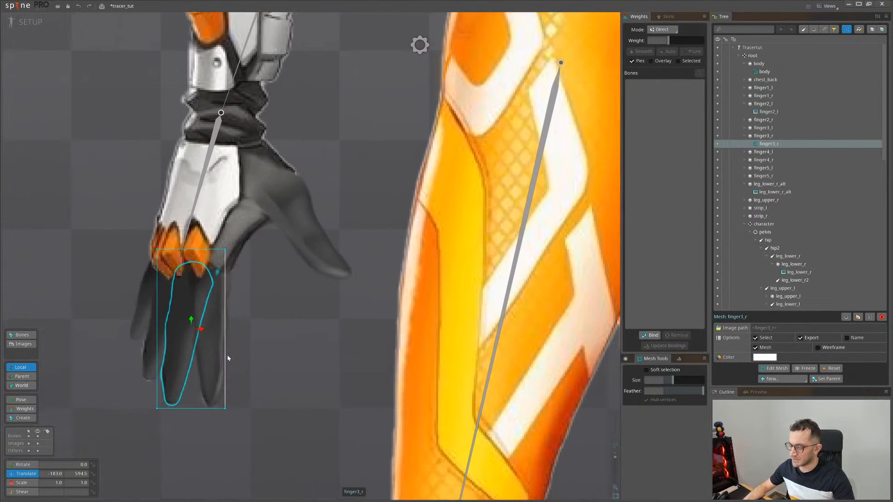
# Convert the finger2_r attachment into a mesh
pyautogui.click(216, 347)
pyautogui.scroll(-3, 223, 307)
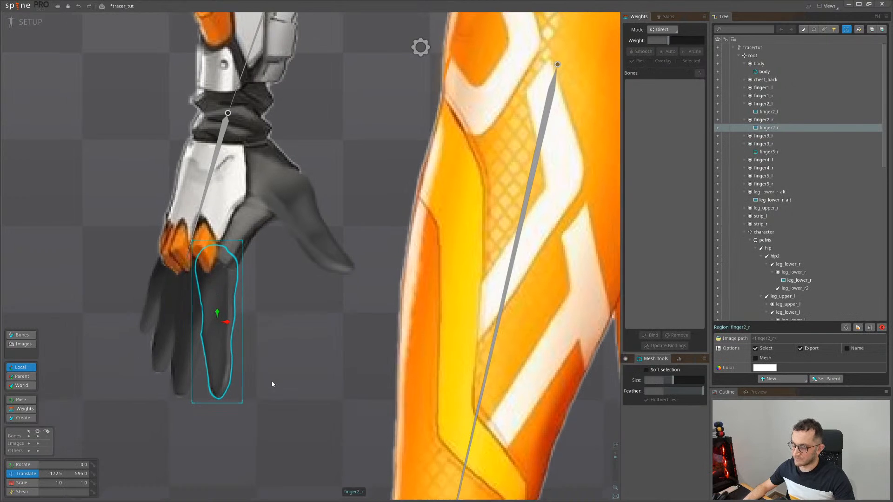
pyautogui.scroll(2, 248, 300)
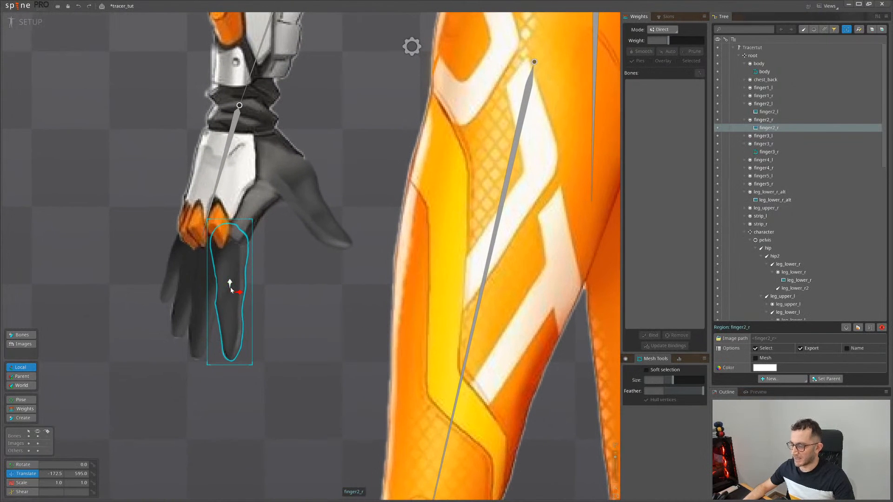
pyautogui.scroll(-2, 229, 275)
pyautogui.scroll(1, 236, 321)
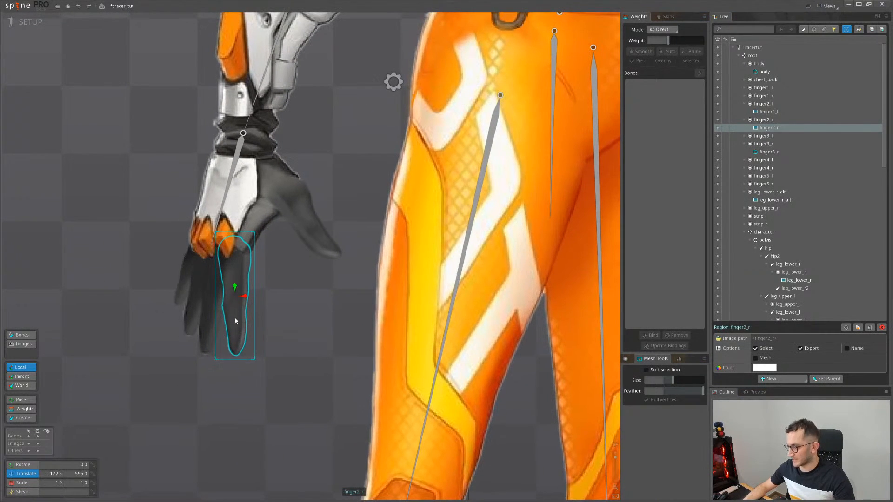
pyautogui.click(755, 358)
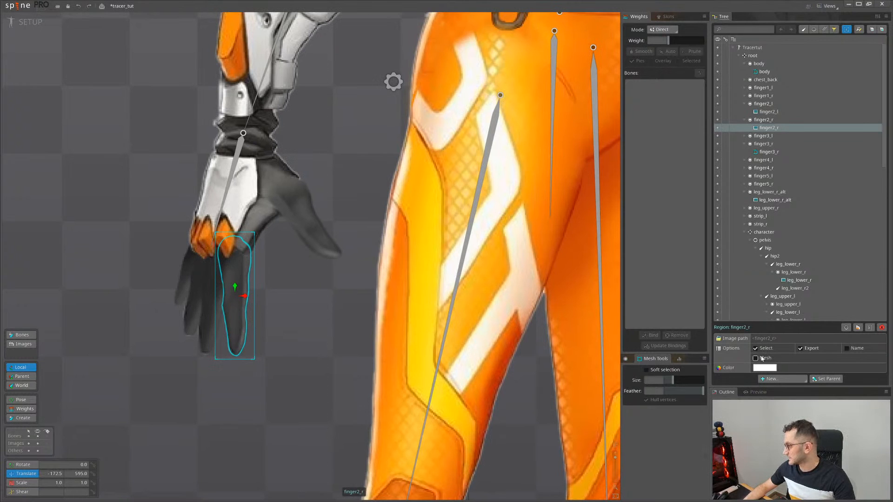
# Start a new finger2_r hull from its base down the outer edge to the fingertip, clustering three vertices at each of the two joints
pyautogui.click(774, 369)
pyautogui.click(23, 474)
pyautogui.scroll(3, 224, 197)
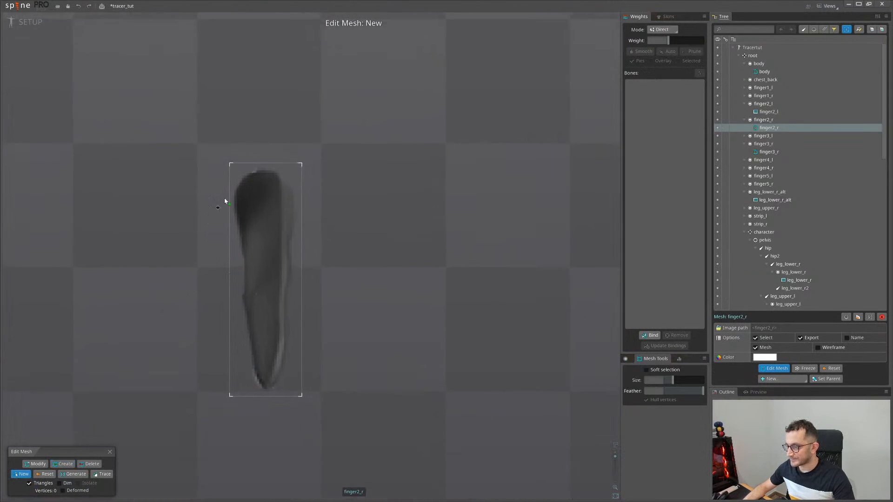
pyautogui.click(229, 169)
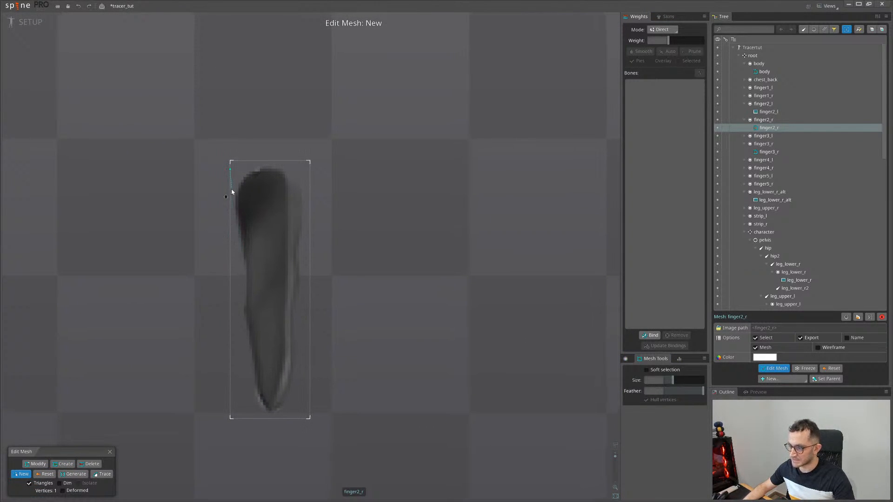
pyautogui.click(238, 261)
pyautogui.click(244, 344)
pyautogui.click(250, 367)
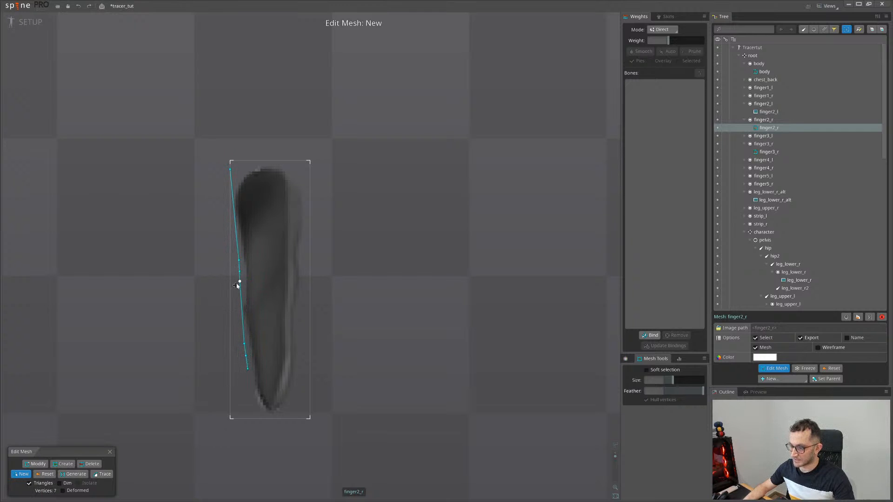
pyautogui.moveTo(254, 301); pyautogui.dragTo(227, 239)
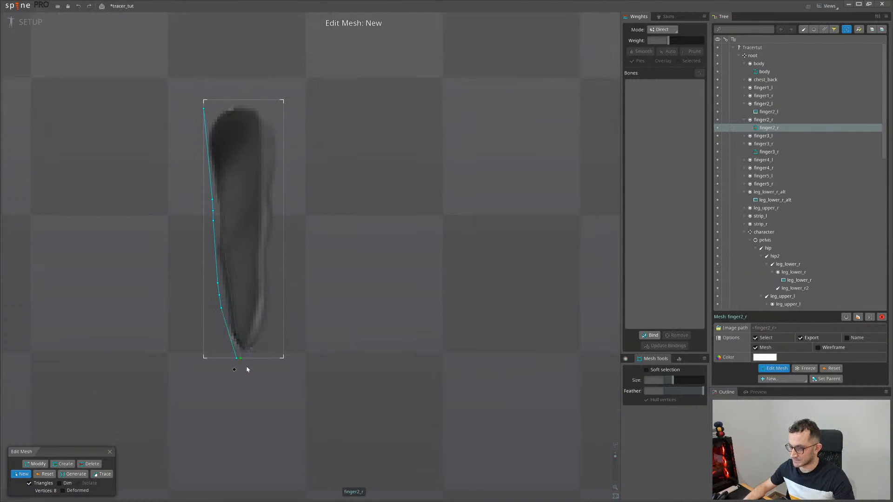
# Continue the finger2_r hull up the opposite edge with two vertices per joint and close it at the base
pyautogui.click(272, 295)
pyautogui.click(276, 222)
pyautogui.click(275, 203)
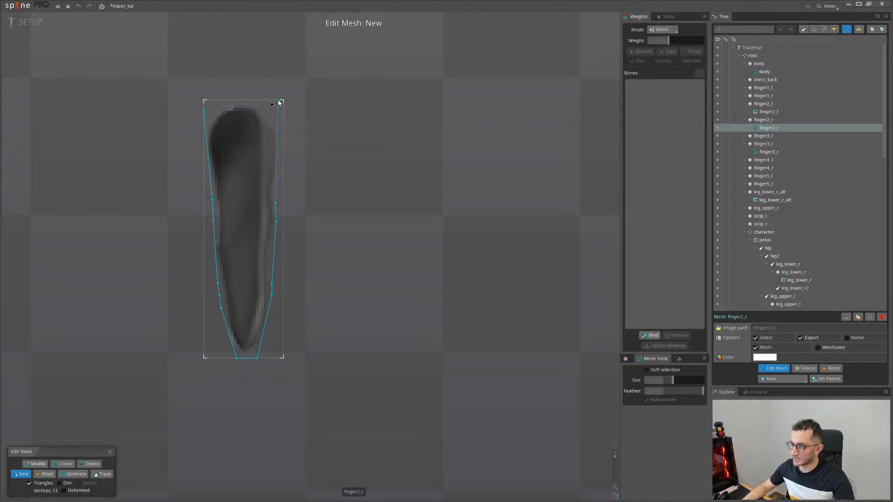
pyautogui.click(278, 100)
pyautogui.click(203, 108)
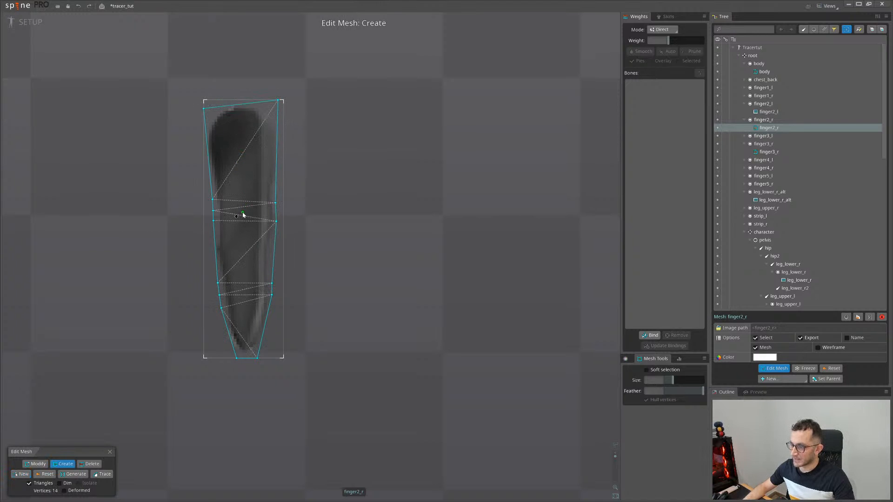
# Create two interior vertices along the centre of finger2_r, one at each joint
pyautogui.click(242, 213)
pyautogui.click(243, 296)
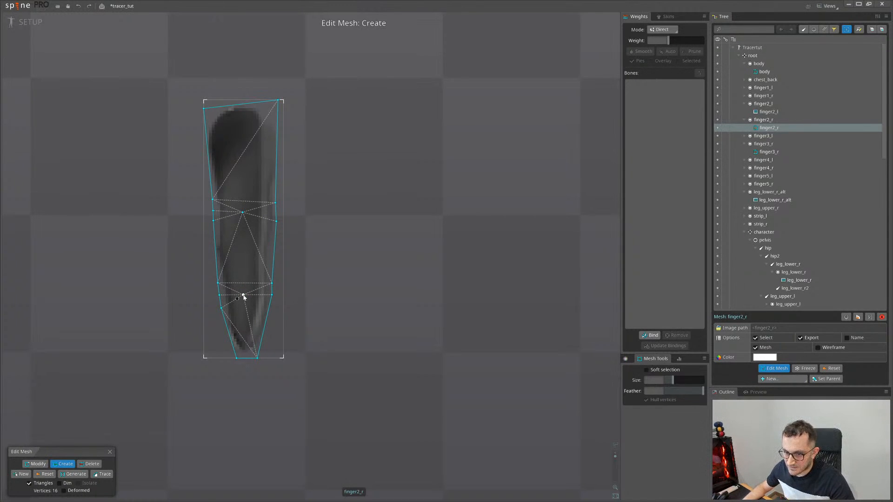
pyautogui.scroll(-3, 243, 296)
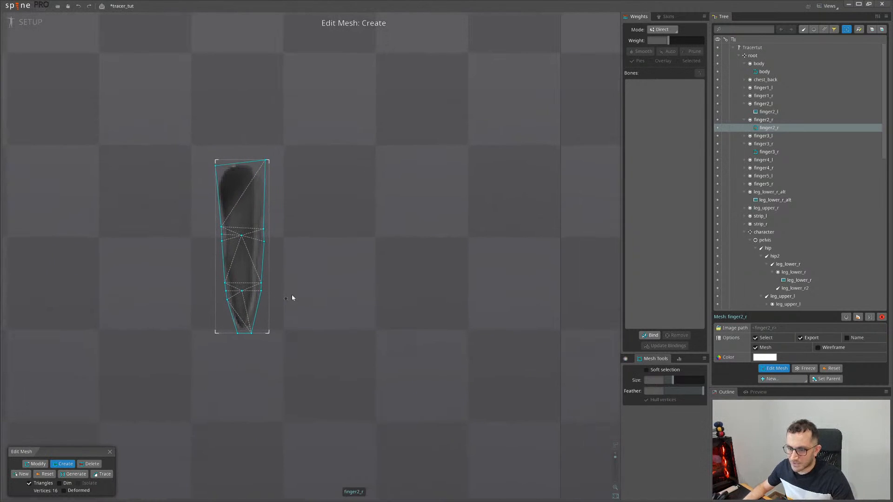
pyautogui.moveTo(292, 295)
pyautogui.mouseDown()
pyautogui.moveTo(323, 269)
pyautogui.moveTo(291, 296)
pyautogui.mouseUp()
pyautogui.scroll(2, 301, 293)
pyautogui.scroll(-1, 303, 292)
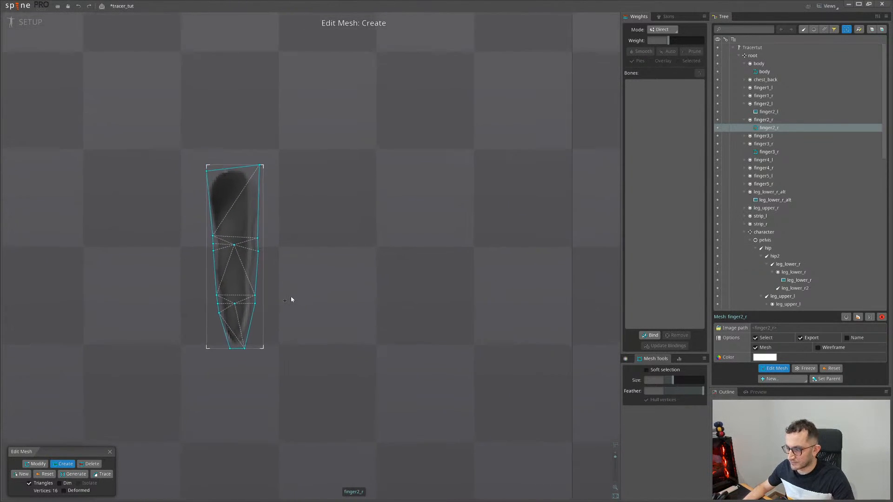
pyautogui.scroll(1, 291, 298)
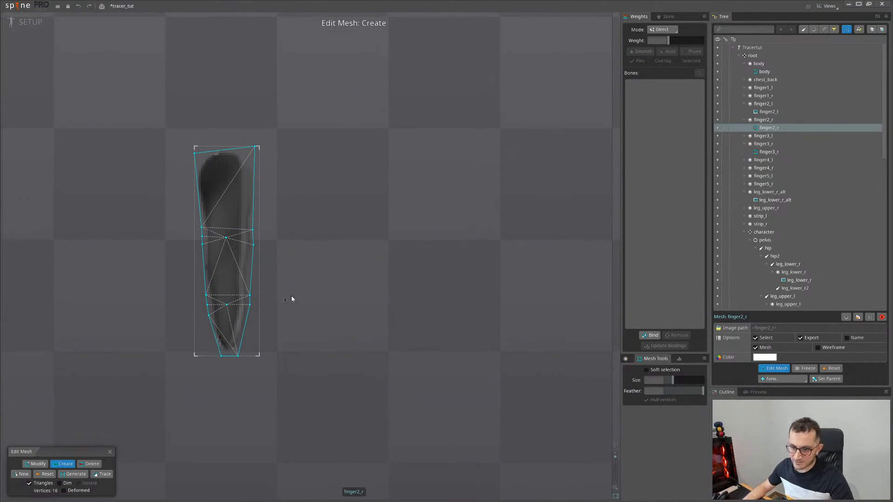
# Connect the lower interior vertex of finger2_r to the fingertip's hull corner with an edge and finish editing the mesh
pyautogui.moveTo(291, 296); pyautogui.dragTo(272, 270)
pyautogui.scroll(1, 274, 274)
pyautogui.moveTo(193, 289); pyautogui.dragTo(188, 353)
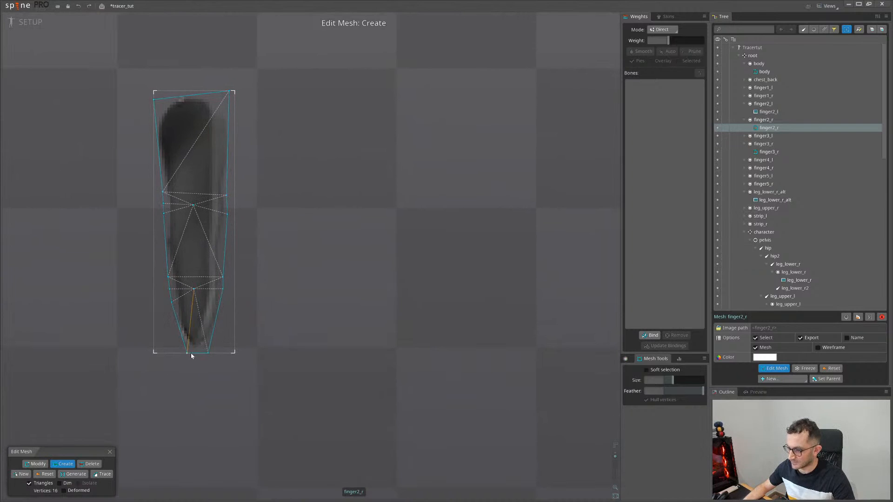
pyautogui.scroll(-2, 309, 285)
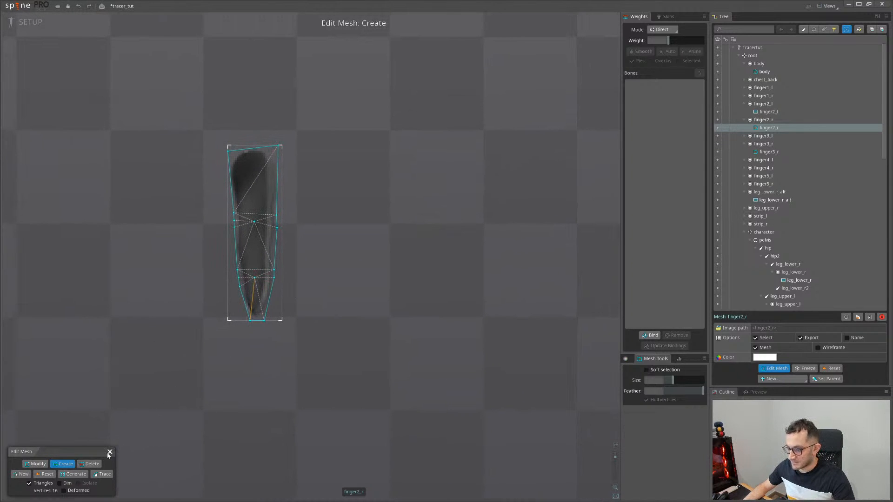
pyautogui.click(109, 452)
# Start a new mesh hull for finger3_r from its base down the outer edge, clustering three vertices at the middle joint
pyautogui.scroll(2, 377, 318)
pyautogui.click(102, 310)
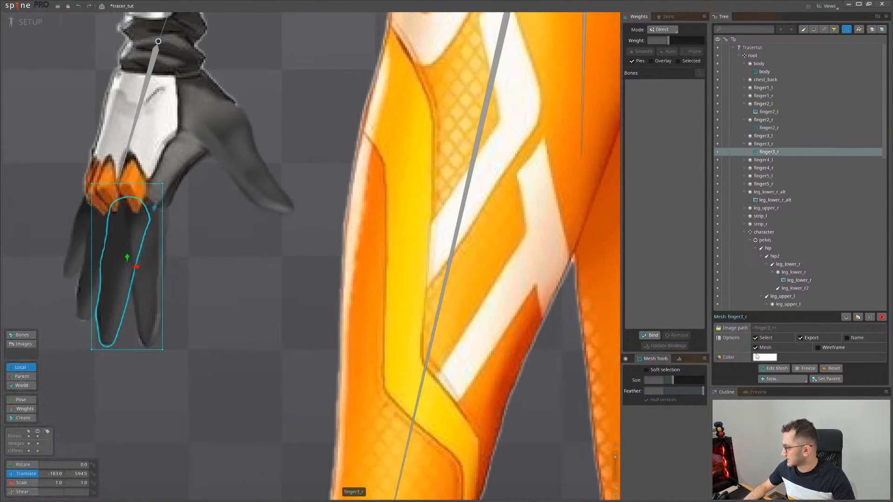
pyautogui.click(775, 368)
pyautogui.click(21, 474)
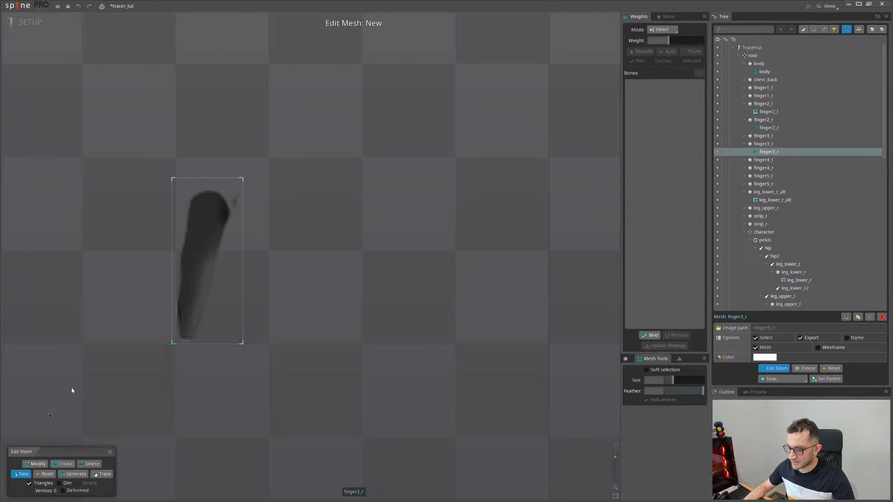
pyautogui.scroll(2, 205, 203)
pyautogui.click(183, 161)
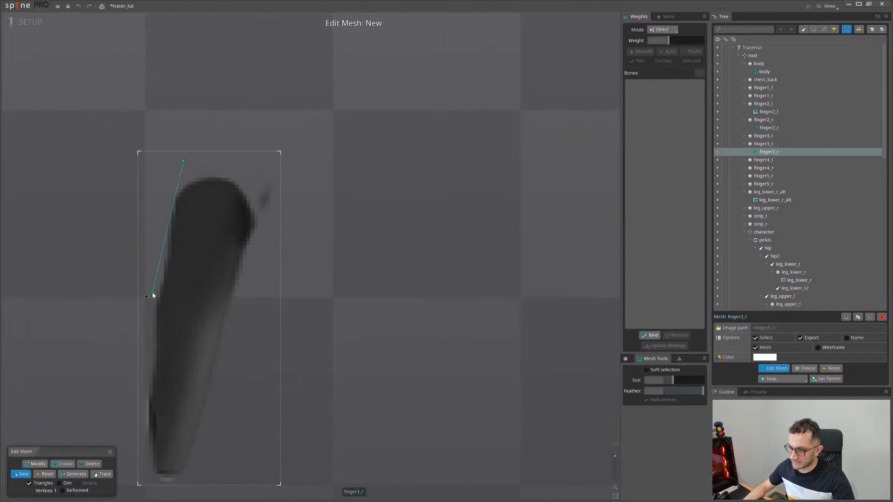
pyautogui.click(152, 293)
pyautogui.click(150, 331)
pyautogui.moveTo(150, 331); pyautogui.dragTo(167, 244)
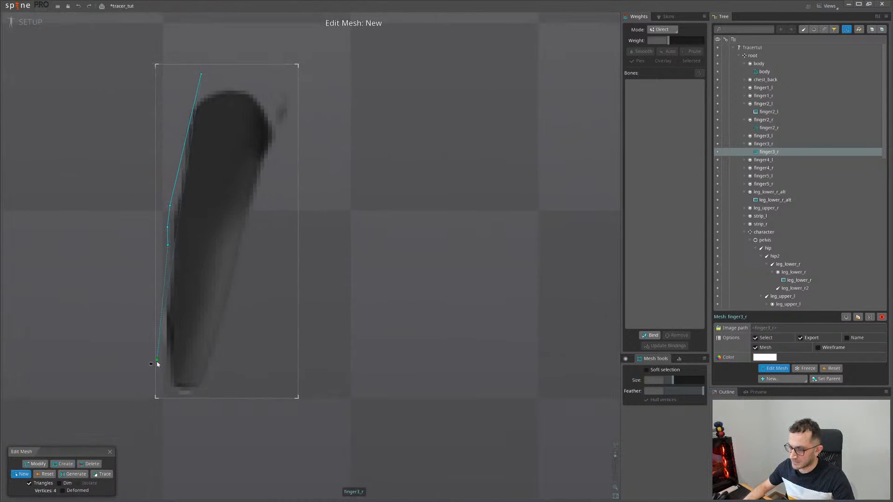
# Continue the finger3_r hull around the fingertip and up the opposite edge with two joint vertices, closing it at the base
pyautogui.click(165, 401)
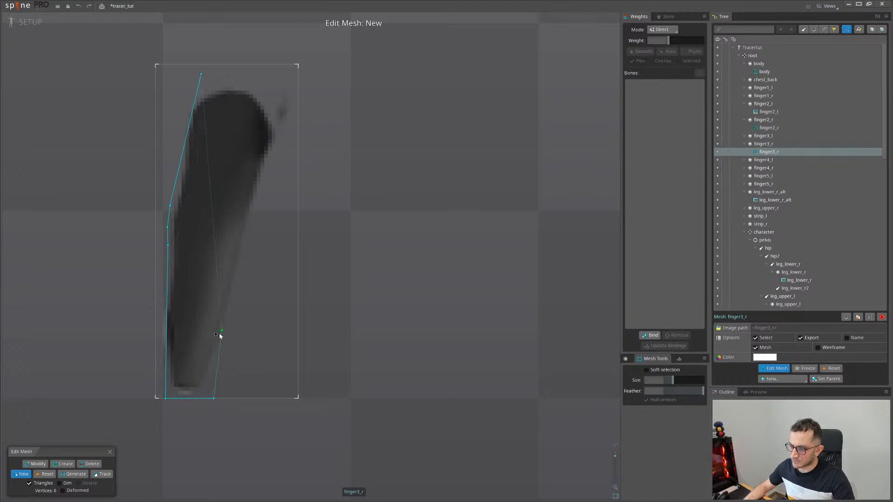
pyautogui.click(247, 257)
pyautogui.click(254, 233)
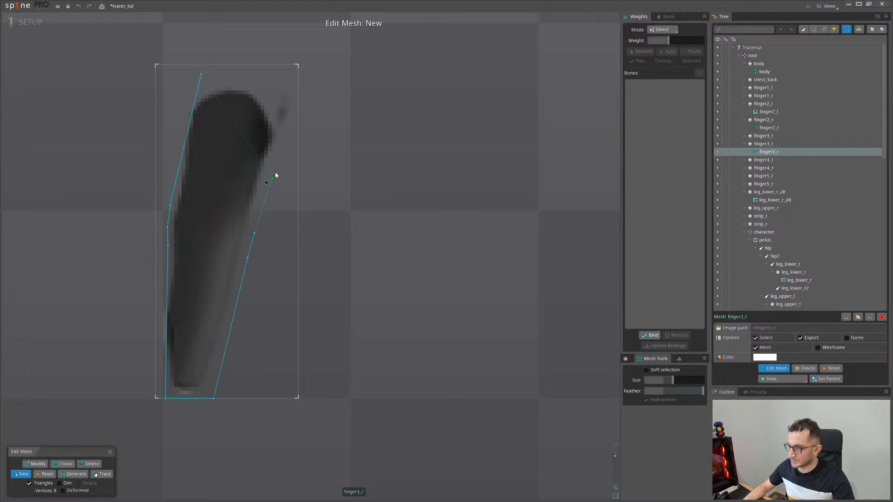
pyautogui.click(202, 74)
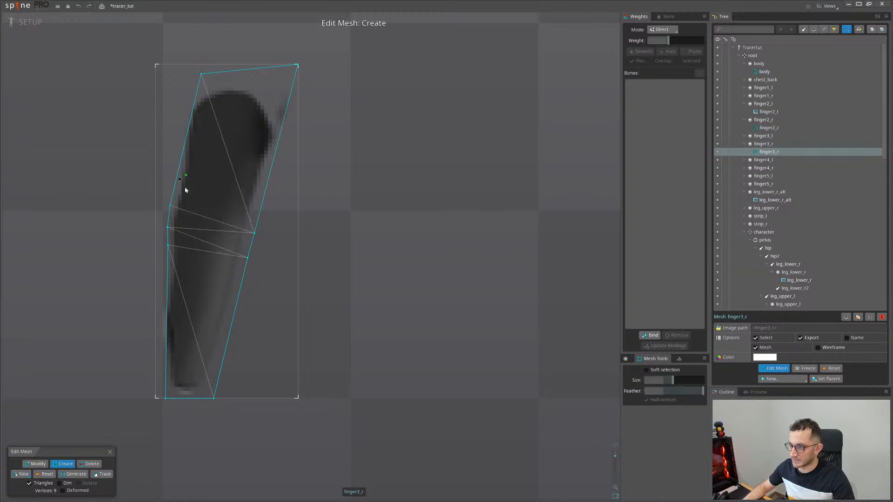
# Create one interior vertex at the middle joint of finger3_r and finish editing its mesh
pyautogui.click(210, 237)
pyautogui.scroll(-3, 261, 366)
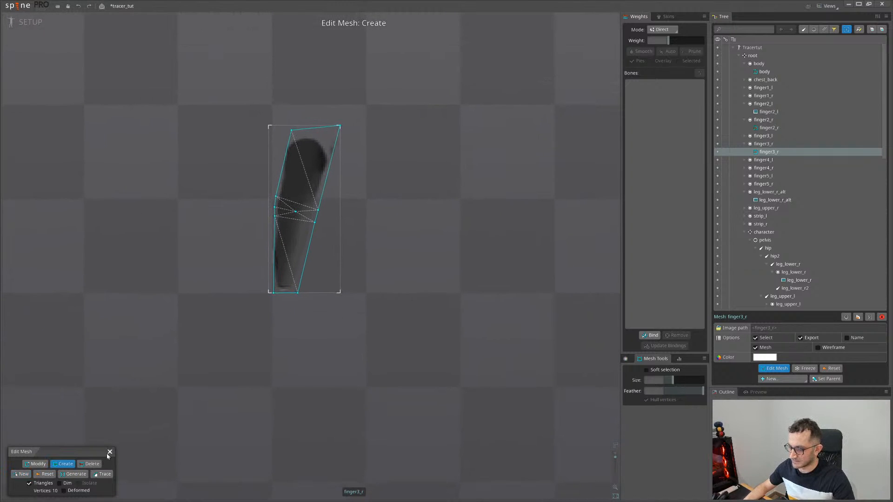
pyautogui.click(109, 452)
# Convert the finger4_r attachment into a mesh and start a new hull for it
pyautogui.click(245, 278)
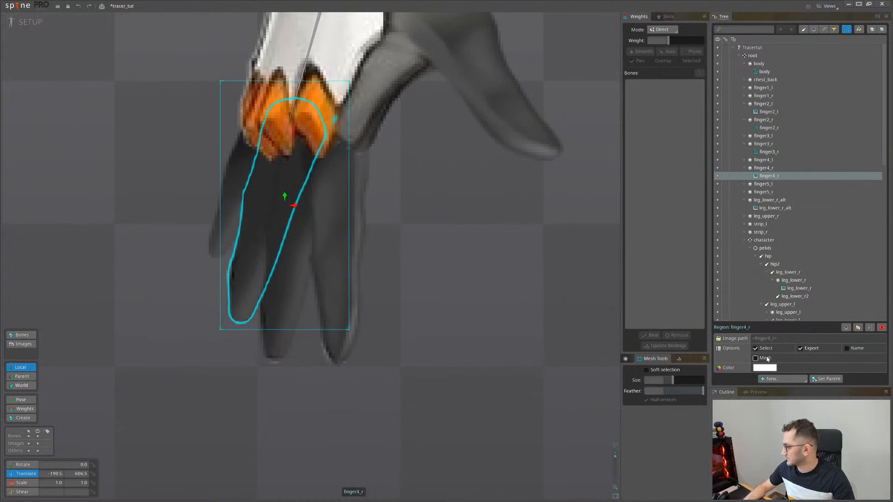
pyautogui.click(755, 358)
pyautogui.click(773, 368)
pyautogui.click(21, 474)
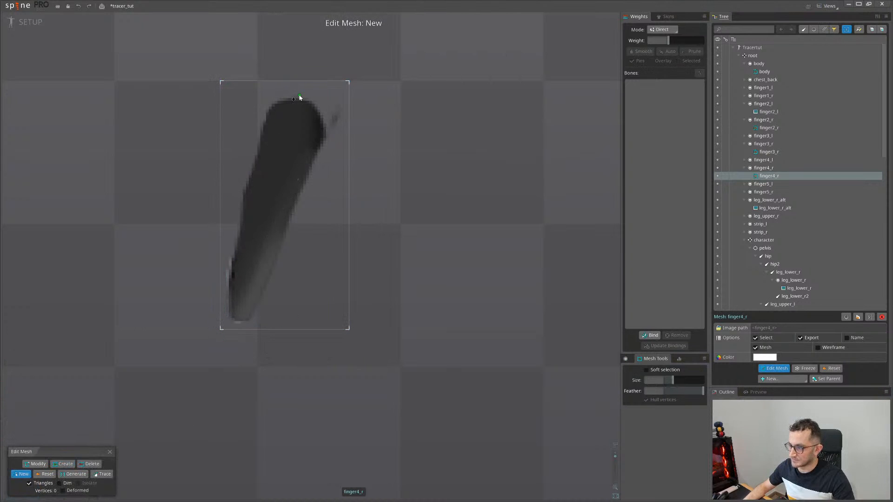
# Draw a closed nine-vertex hull around finger4_r, with three vertices on one side of the middle joint and two on the other
pyautogui.click(268, 81)
pyautogui.click(237, 182)
pyautogui.click(298, 226)
pyautogui.click(269, 81)
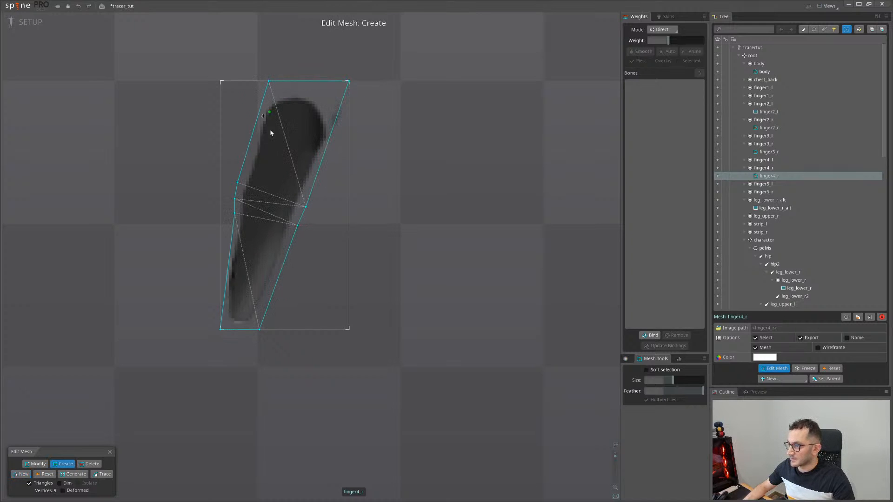
# Create one interior vertex at the middle joint of finger4_r and finish editing its mesh
pyautogui.click(266, 209)
pyautogui.click(109, 452)
pyautogui.scroll(-3, 204, 367)
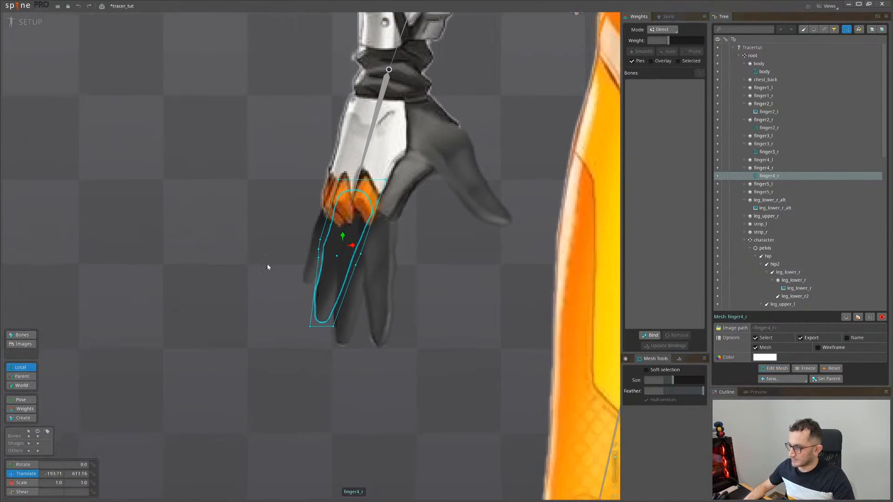
# Convert the finger5_r attachment into a mesh and start a new hull for it
pyautogui.press('space')
pyautogui.click(309, 269)
pyautogui.click(764, 358)
pyautogui.click(768, 368)
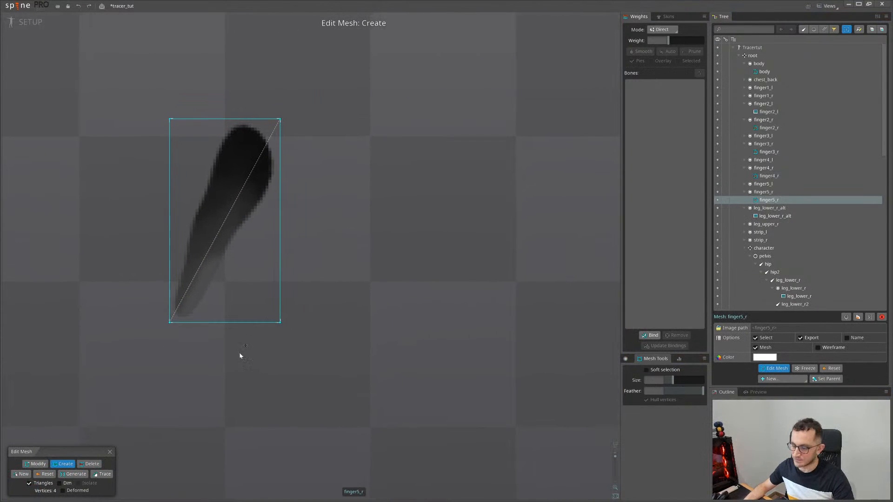
pyautogui.click(21, 474)
# Draw a closed ten-vertex hull around finger5_r, with two joint vertices on the inner edge and three on the outer edge
pyautogui.click(175, 328)
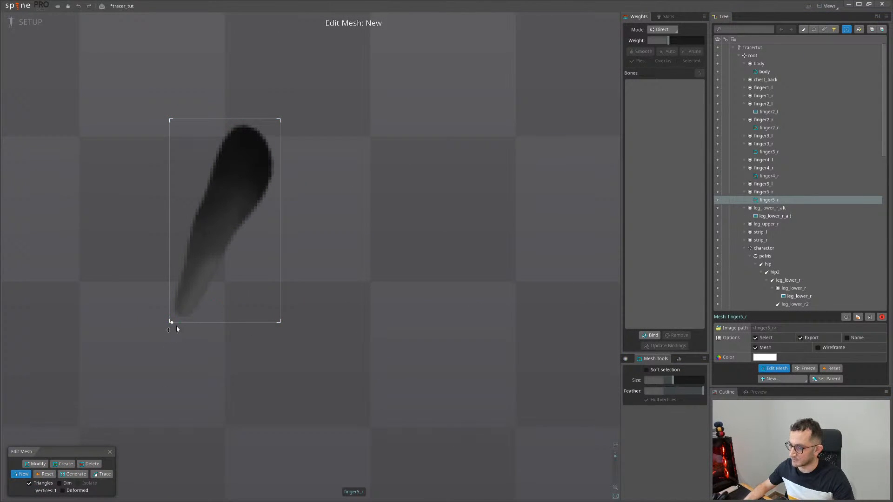
pyautogui.click(232, 253)
pyautogui.click(241, 237)
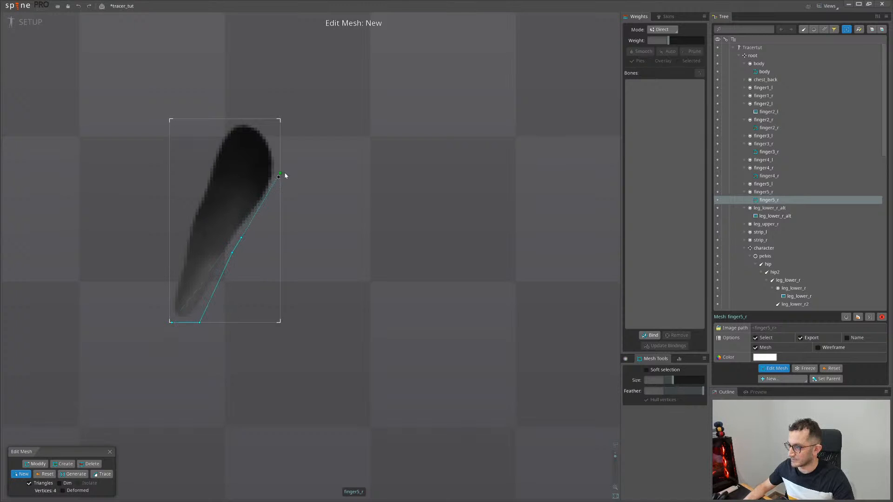
pyautogui.click(279, 121)
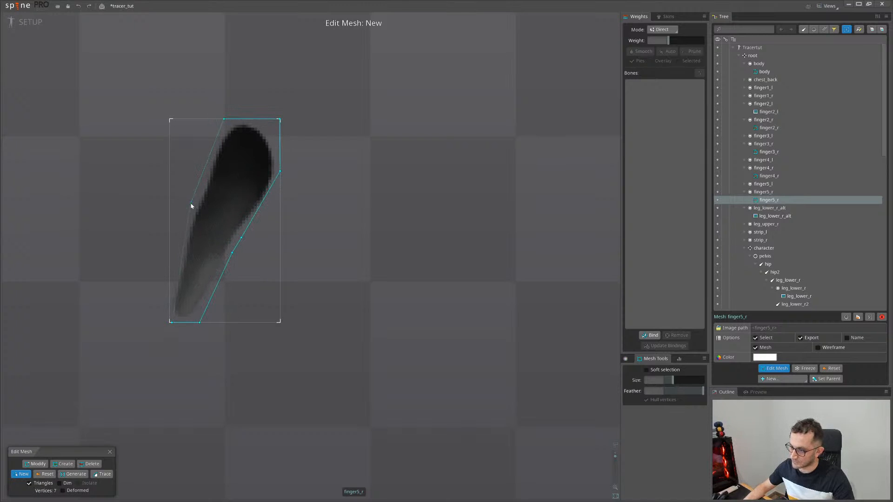
pyautogui.click(181, 237)
pyautogui.click(171, 322)
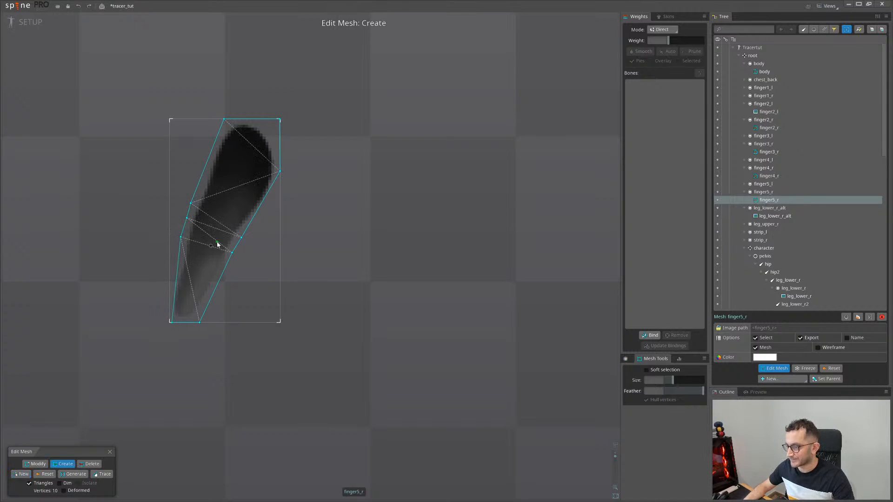
# Create one interior vertex at the middle joint of finger5_r and finish editing its mesh
pyautogui.click(209, 247)
pyautogui.click(110, 452)
pyautogui.scroll(-5, 304, 316)
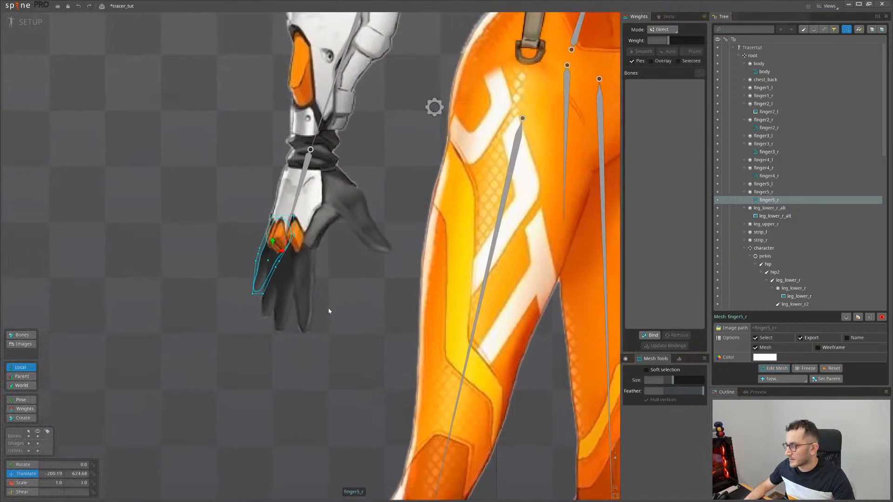
# Convert the finger1_r thumb attachment into a mesh and start a new hull for it
pyautogui.scroll(3, 290, 303)
pyautogui.click(260, 309)
pyautogui.click(307, 294)
pyautogui.click(315, 308)
pyautogui.click(413, 197)
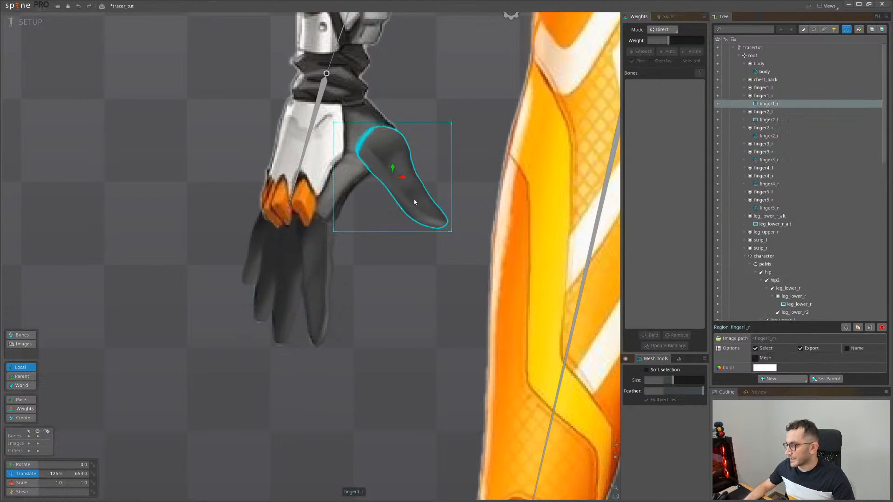
pyautogui.moveTo(432, 259); pyautogui.dragTo(343, 301)
pyautogui.click(755, 358)
pyautogui.click(774, 369)
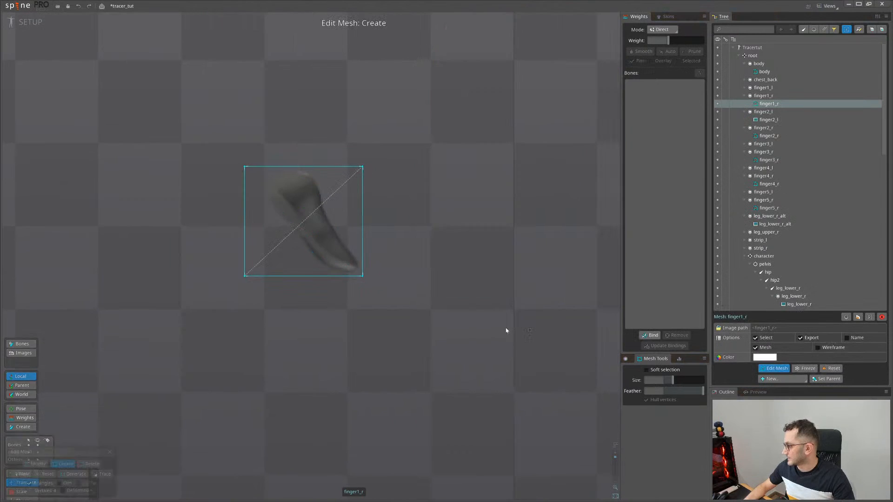
pyautogui.click(23, 474)
# Draw a closed eleven-vertex hull around the finger1_r thumb and finish its mesh with one interior vertex at the middle joint
pyautogui.scroll(2, 249, 205)
pyautogui.click(234, 190)
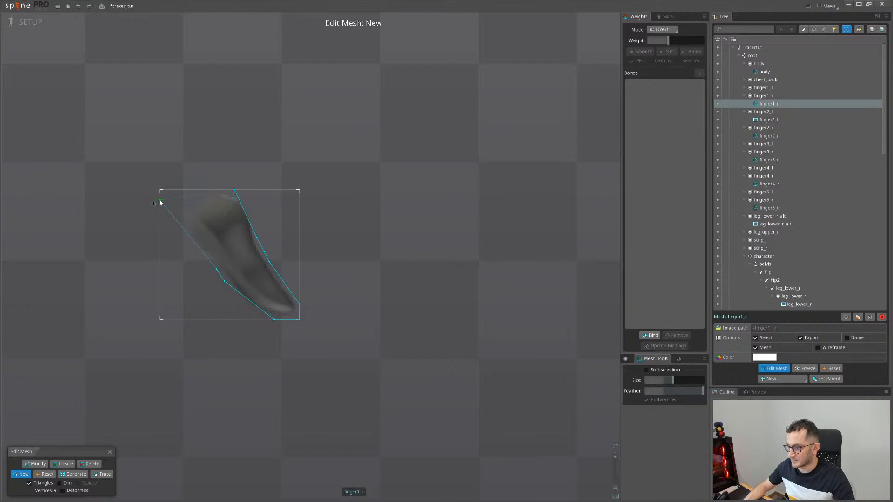
pyautogui.click(160, 200)
pyautogui.click(191, 190)
pyautogui.click(235, 190)
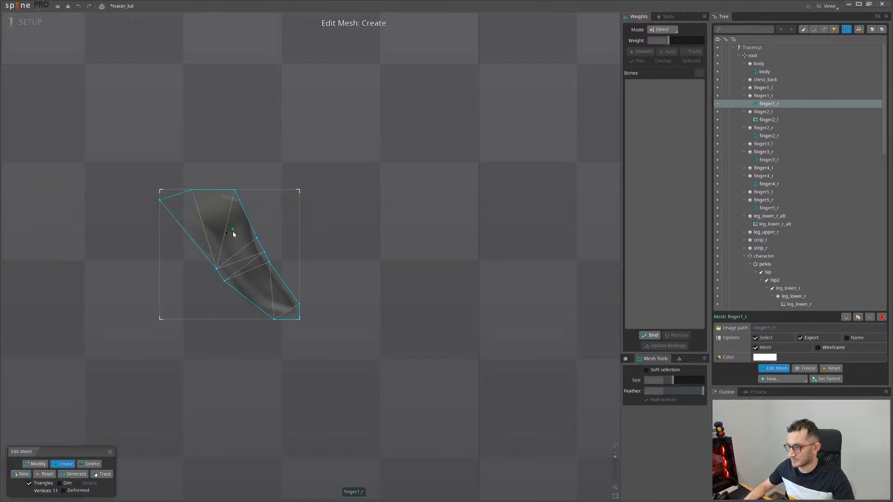
pyautogui.click(242, 264)
pyautogui.click(110, 452)
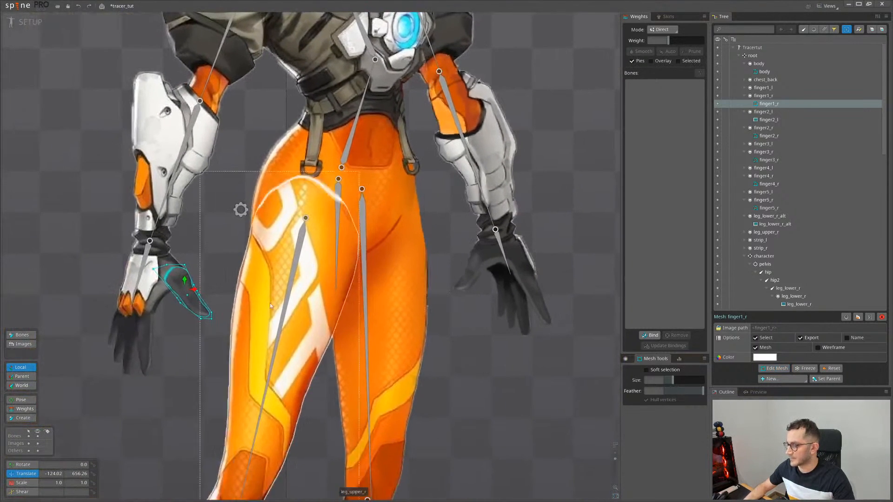
# Convert the arm_lower_r attachment into a mesh and start a new hull for it
pyautogui.click(161, 274)
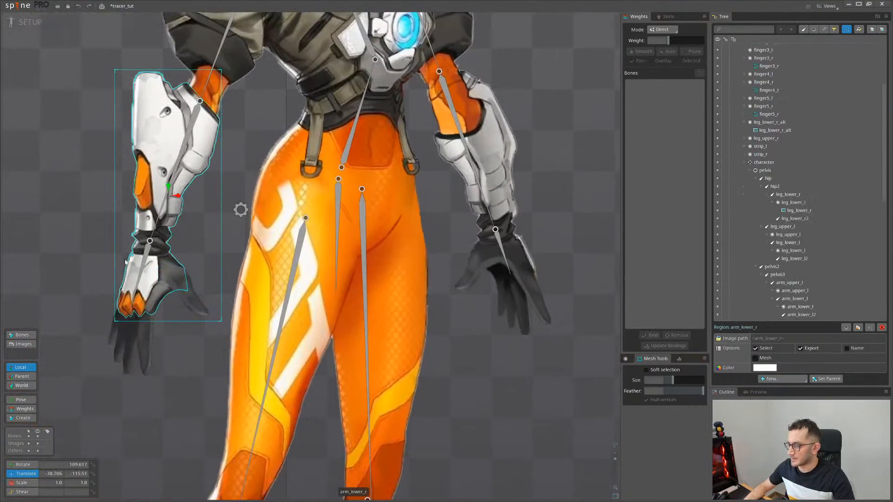
pyautogui.click(768, 368)
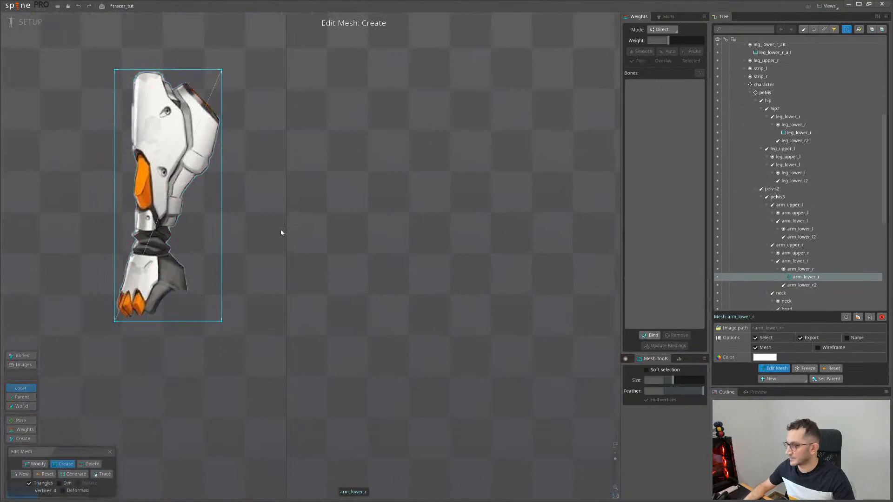
pyautogui.click(22, 474)
# Draw the arm_lower_r hull from the top of the forearm down its outer edge, placing three vertices beside the wrist
pyautogui.click(172, 106)
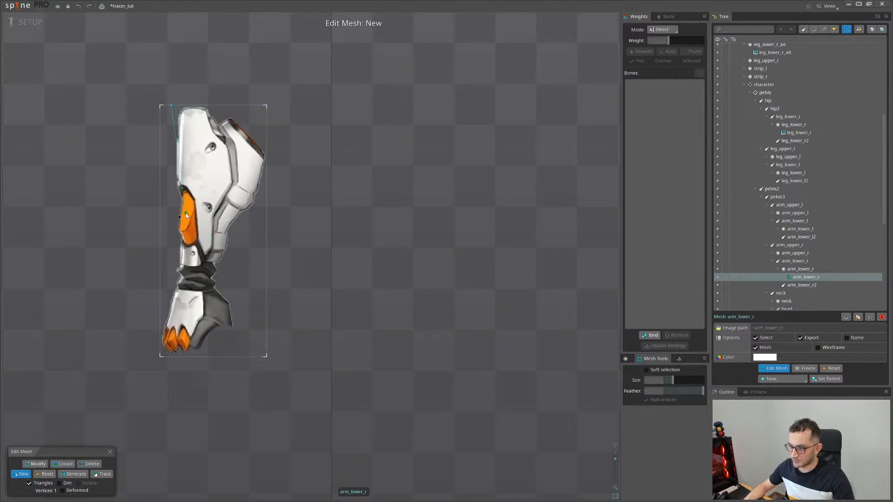
pyautogui.scroll(2, 185, 213)
pyautogui.click(172, 264)
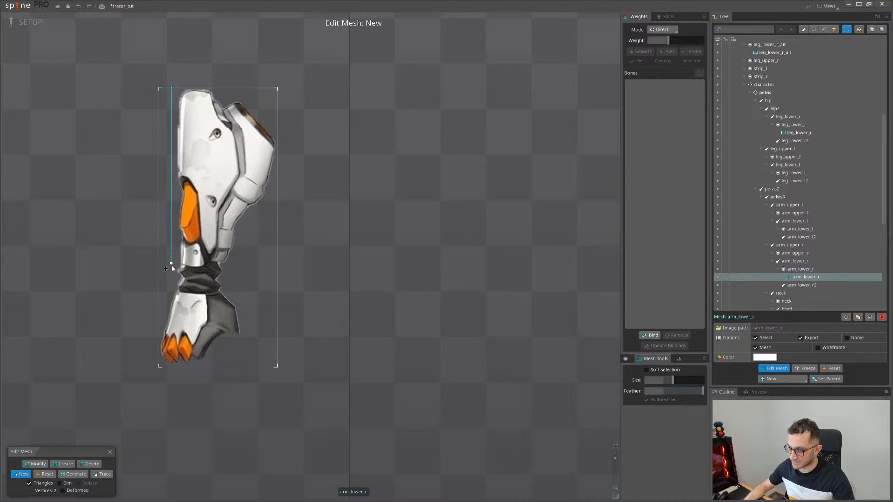
pyautogui.scroll(3, 172, 265)
pyautogui.click(172, 296)
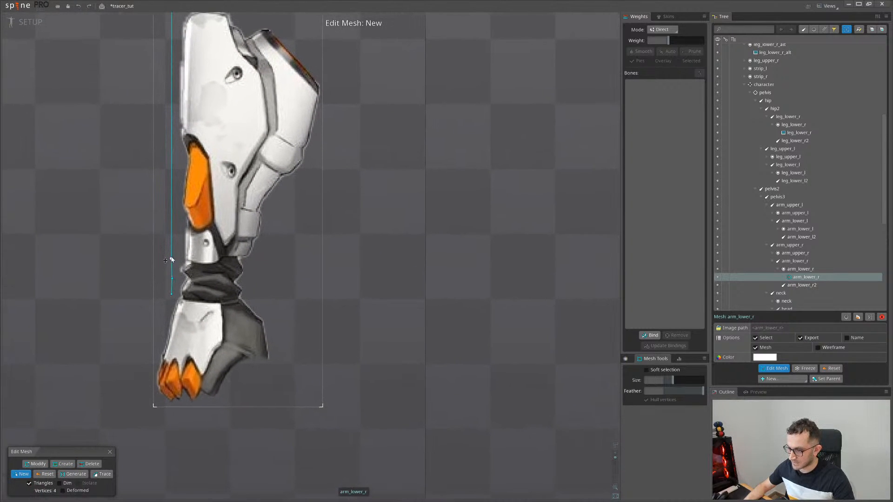
pyautogui.moveTo(146, 381); pyautogui.dragTo(166, 308)
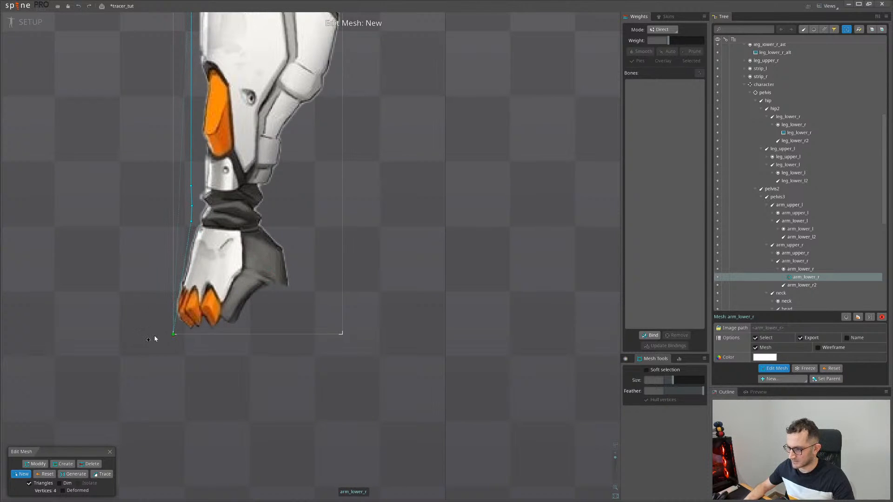
# Continue the arm_lower_r hull beneath the knuckles and around the thumb base, placing three vertices on the inner side of the wrist
pyautogui.click(239, 333)
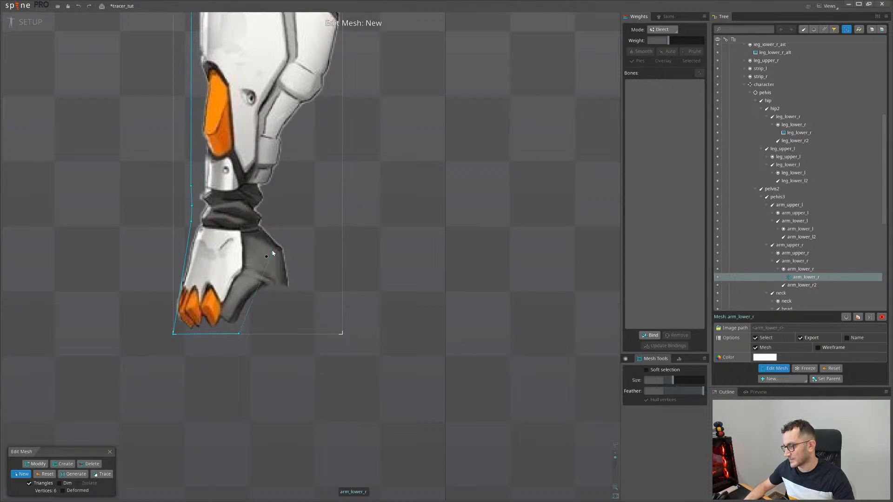
pyautogui.click(283, 278)
pyautogui.click(297, 288)
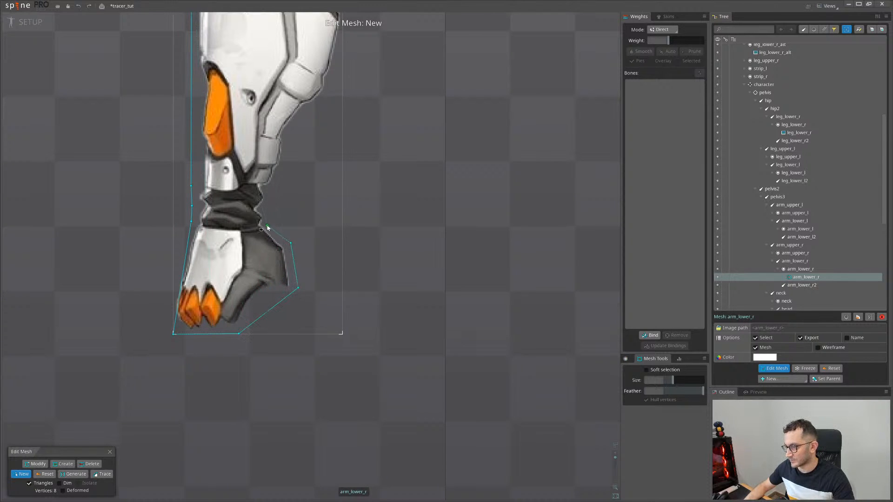
pyautogui.click(264, 210)
pyautogui.click(266, 193)
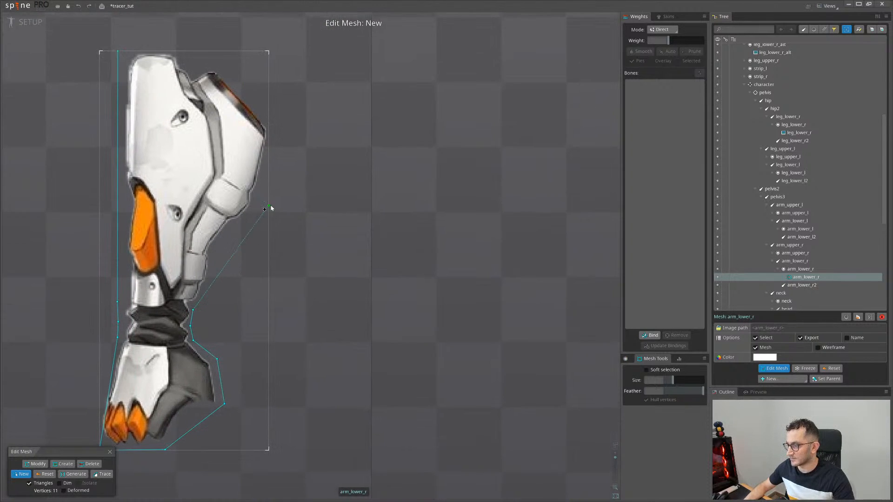
# Continue the arm_lower_r hull up the inner forearm and around the elbow, closing it at the first vertex
pyautogui.click(269, 184)
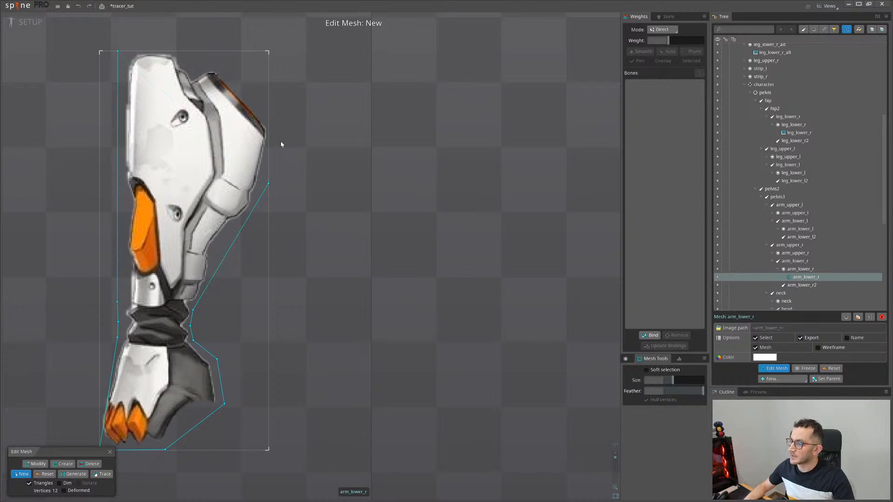
pyautogui.hotkey('ctrl', 'z')
pyautogui.click(294, 165)
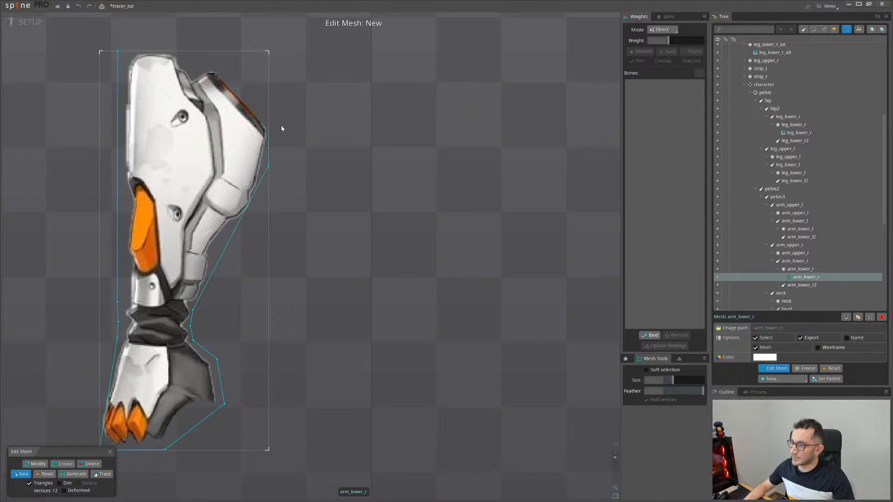
pyautogui.click(118, 50)
# Move the two arm_lower_r hull vertices beside the thumb base to fit the hand outline more closely
pyautogui.scroll(4, 211, 292)
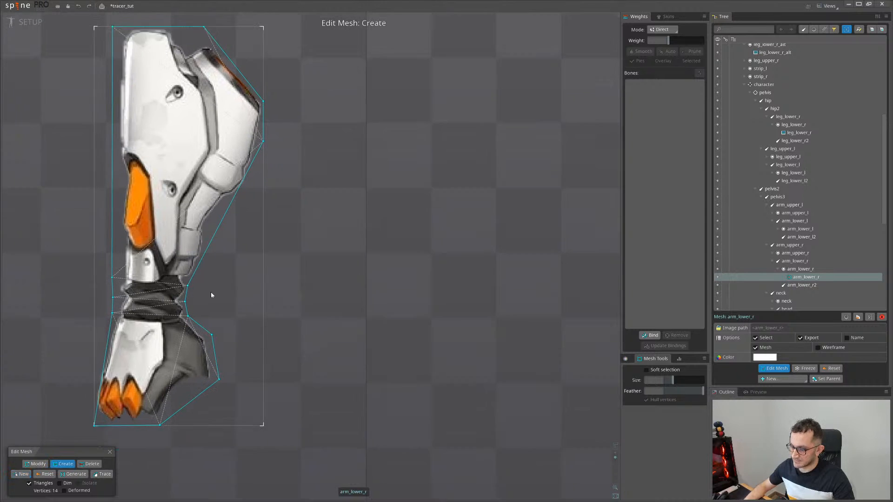
pyautogui.moveTo(210, 331); pyautogui.dragTo(246, 307)
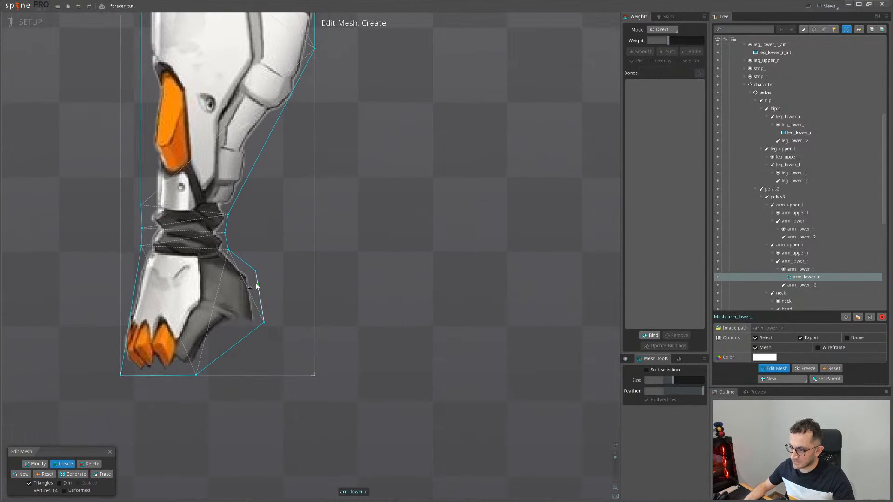
pyautogui.rightClick(266, 338)
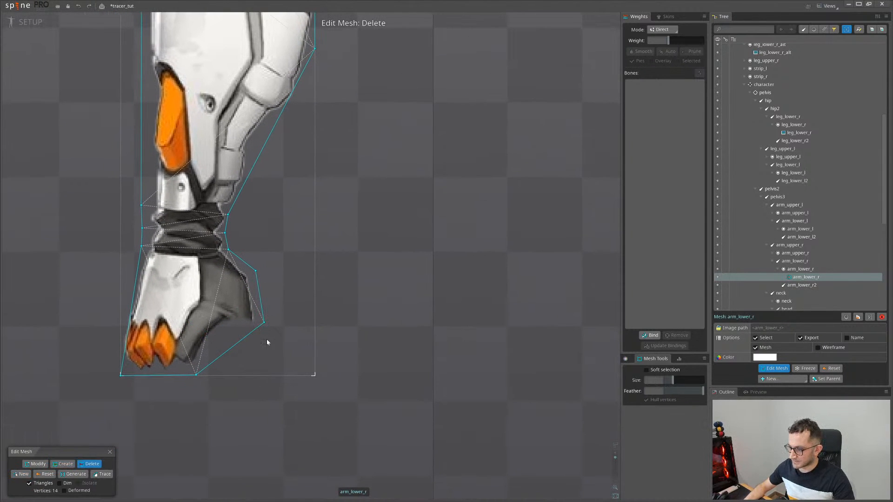
pyautogui.rightClick(267, 339)
pyautogui.click(264, 323)
pyautogui.moveTo(265, 328); pyautogui.dragTo(258, 335)
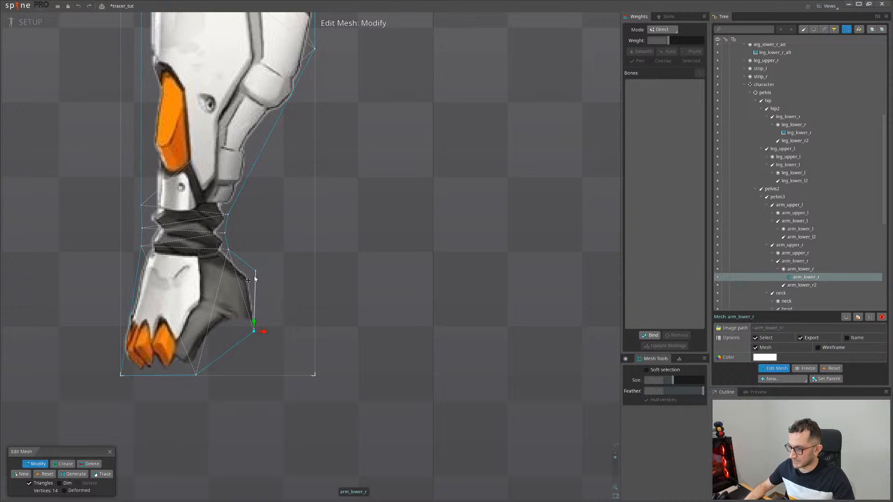
pyautogui.moveTo(255, 272); pyautogui.dragTo(259, 285)
pyautogui.moveTo(229, 373); pyautogui.dragTo(172, 360)
pyautogui.scroll(-3, 219, 329)
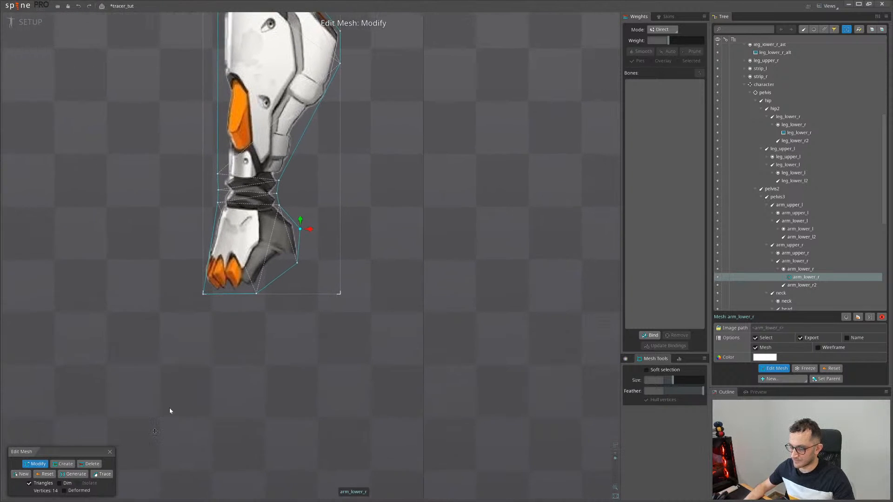
# Create one interior vertex at the wrist of arm_lower_r and finish editing its mesh
pyautogui.press('x')
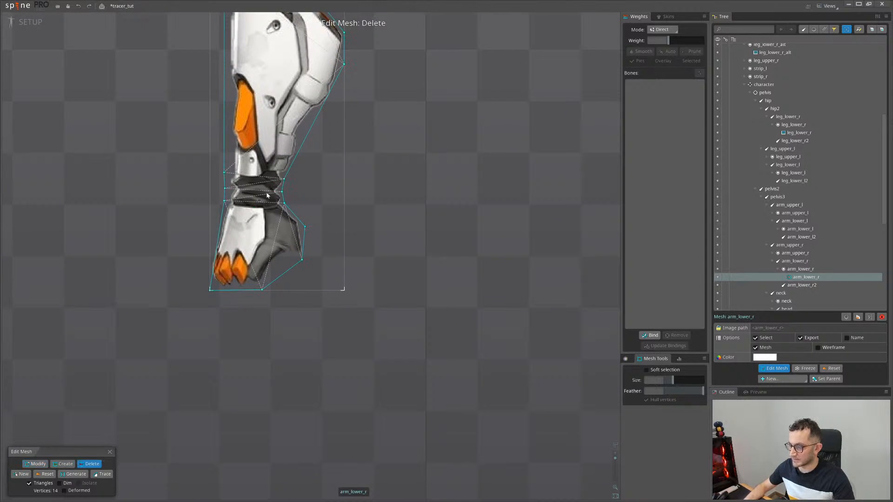
pyautogui.press('c')
pyautogui.press('v')
pyautogui.click(110, 452)
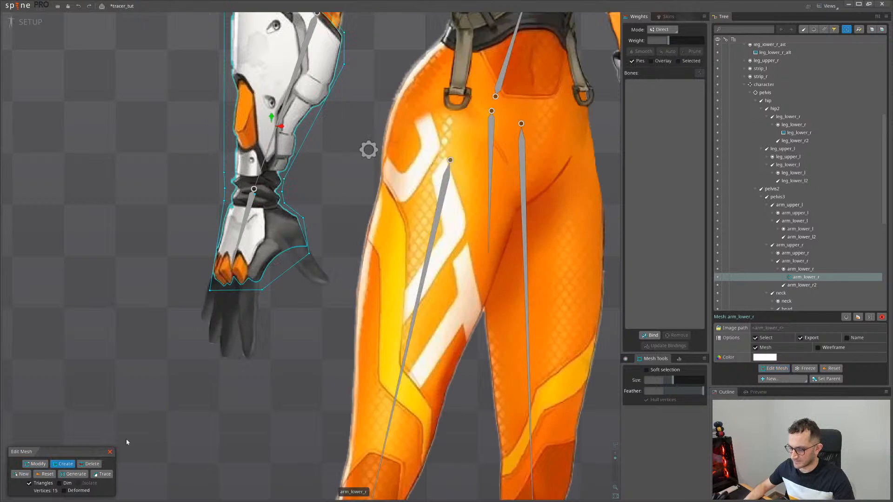
# Convert the arm_lower_l attachment into a mesh and start a new hull for it
pyautogui.scroll(5, 221, 206)
pyautogui.scroll(-1, 361, 302)
pyautogui.click(326, 285)
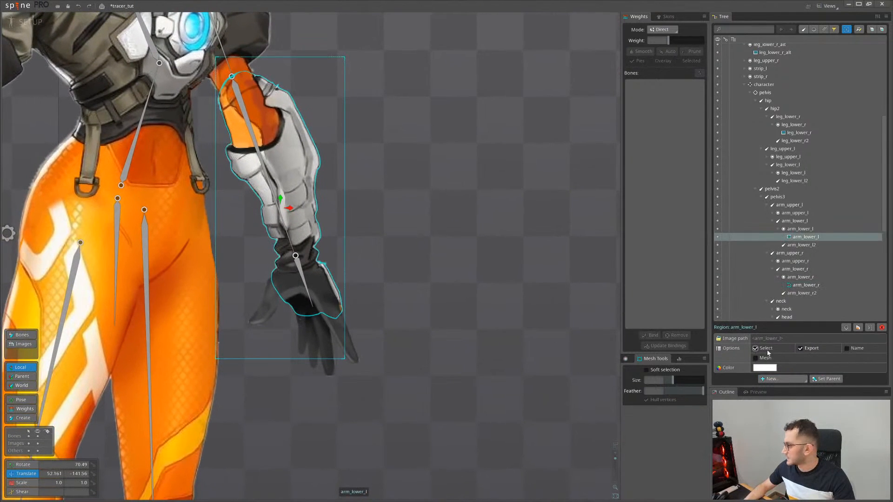
pyautogui.click(755, 358)
pyautogui.click(773, 368)
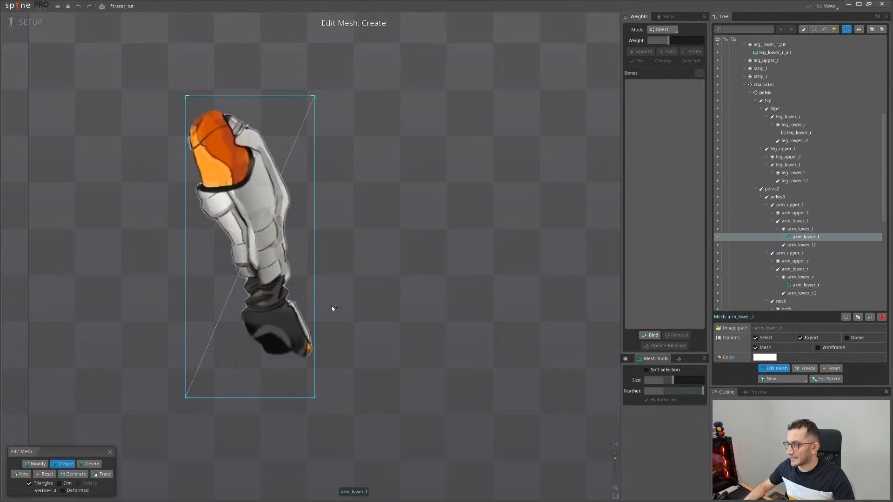
pyautogui.click(17, 473)
pyautogui.scroll(1, 208, 139)
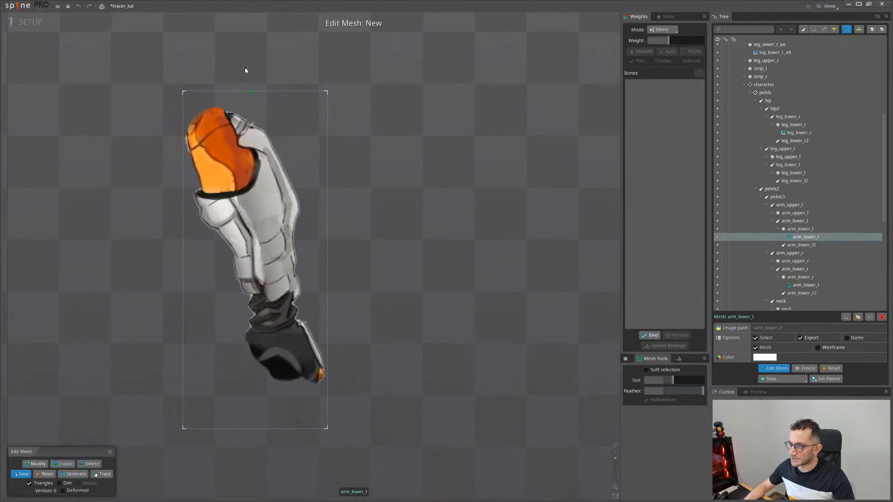
pyautogui.click(202, 98)
pyautogui.click(273, 125)
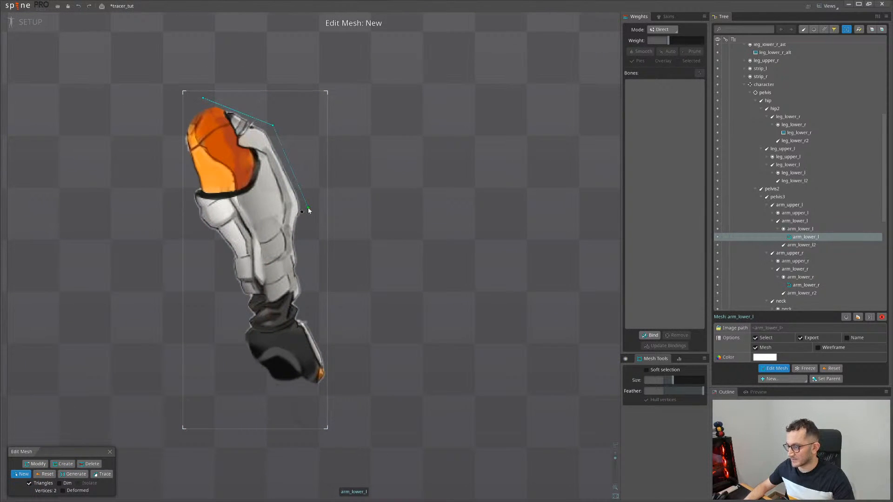
pyautogui.hotkey('ctrl', 'z')
pyautogui.hotkey('ctrl', 'z')
# Draw the arm_lower_l hull from above the elbow down the outer forearm, past the wrist and along the hand
pyautogui.click(247, 92)
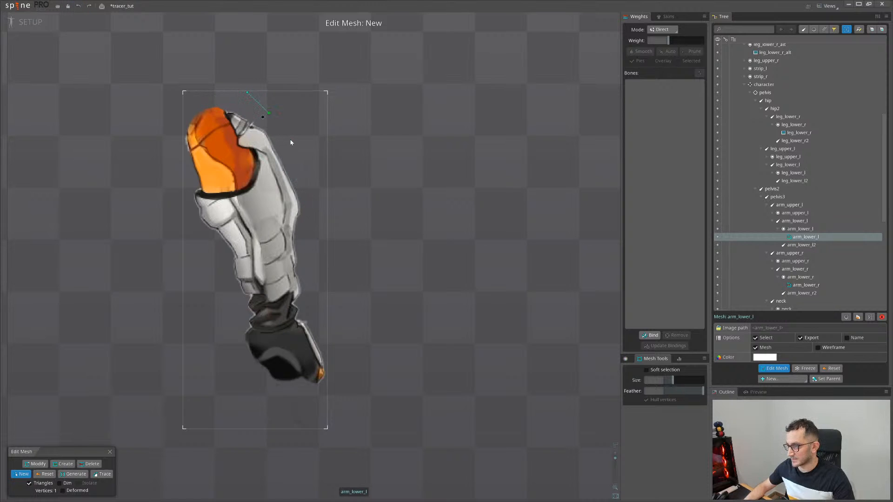
pyautogui.click(308, 203)
pyautogui.click(304, 296)
pyautogui.click(304, 307)
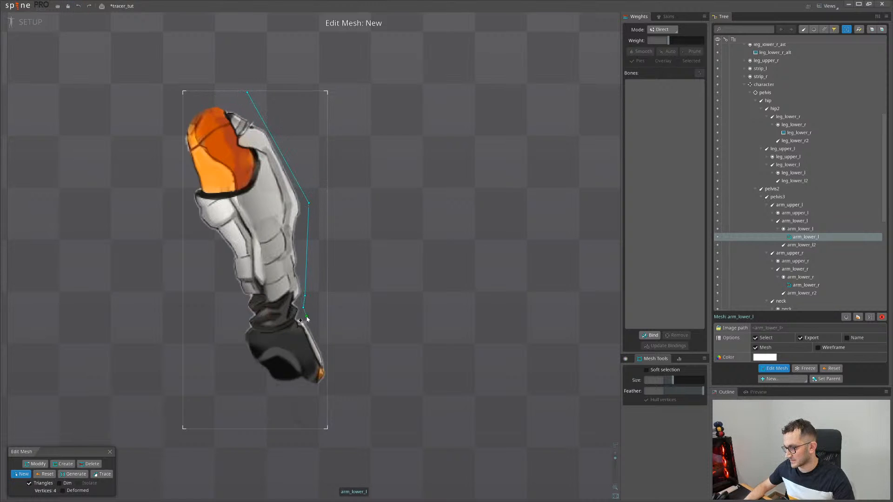
pyautogui.click(311, 319)
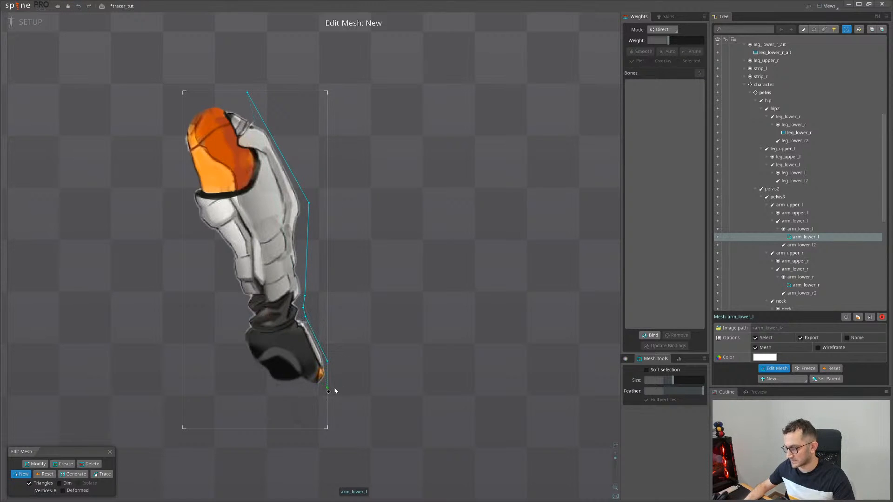
pyautogui.click(328, 385)
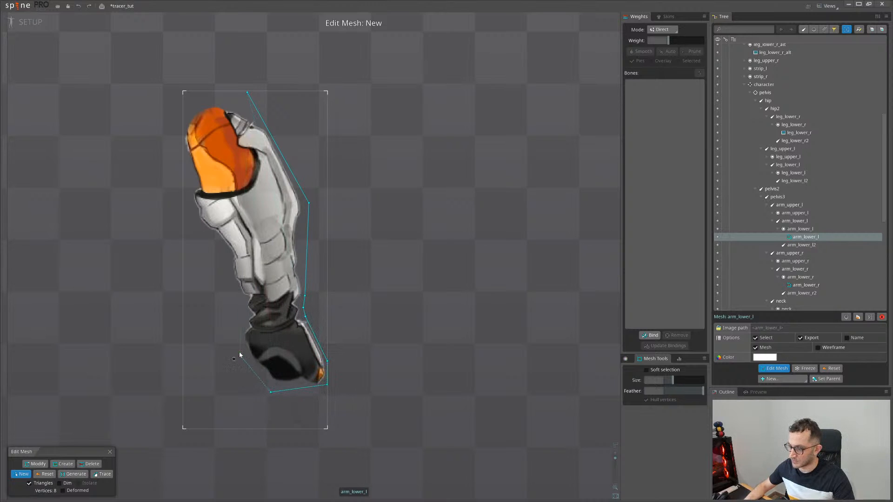
# Close the arm_lower_l hull along the thumb side and inner forearm, add interior wrist vertices, and finish editing the mesh
pyautogui.click(243, 320)
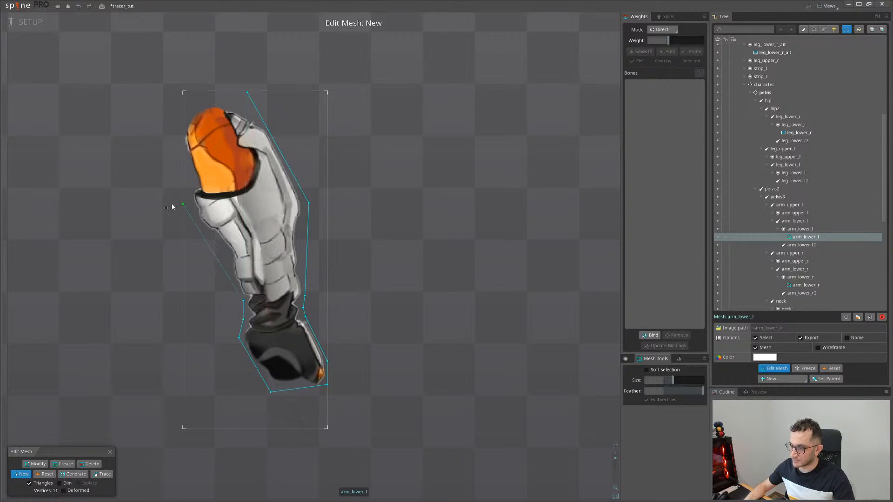
pyautogui.click(248, 92)
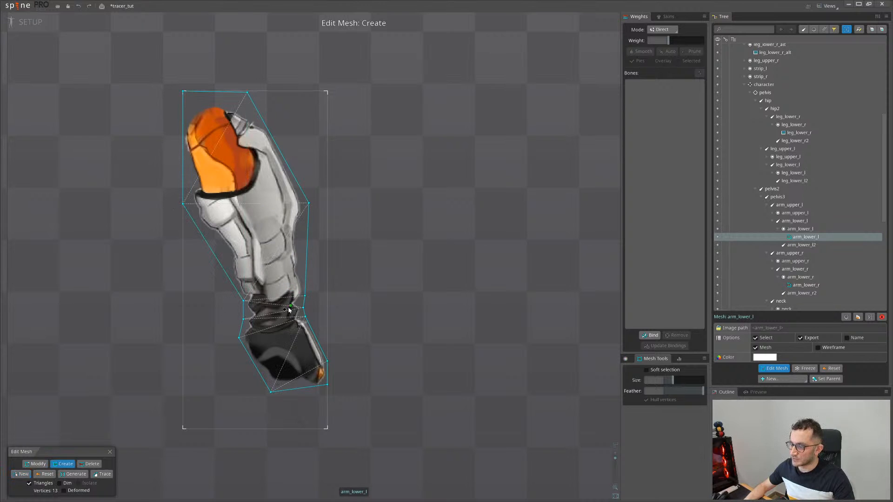
pyautogui.click(270, 319)
pyautogui.click(110, 453)
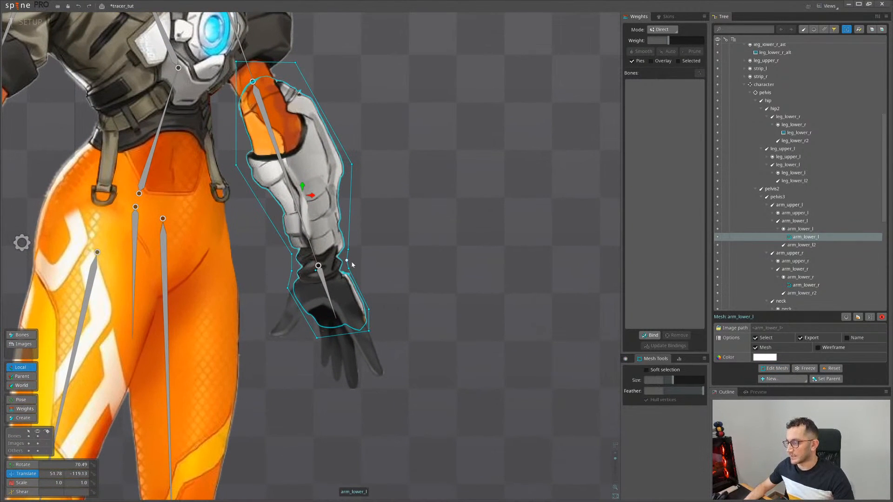
# Examine how the arm and leg bones sit against the artwork on both sides of the character
pyautogui.scroll(3, 318, 256)
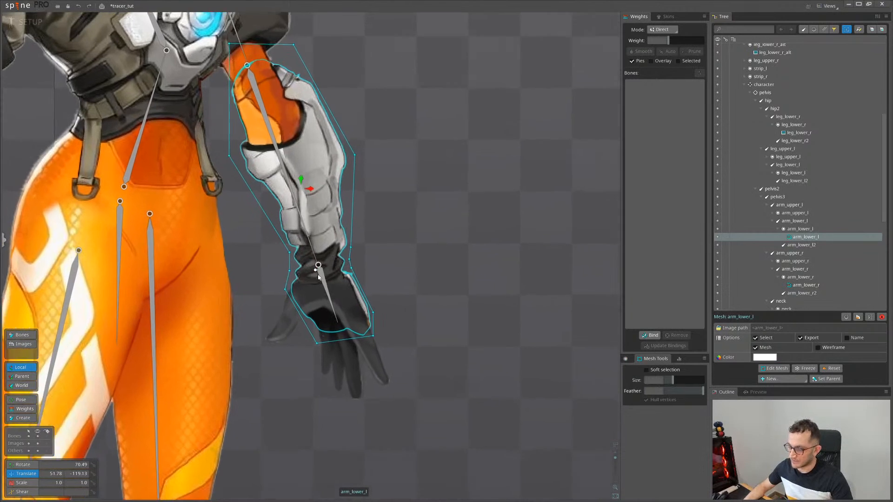
pyautogui.scroll(-3, 405, 267)
pyautogui.scroll(-2, 234, 40)
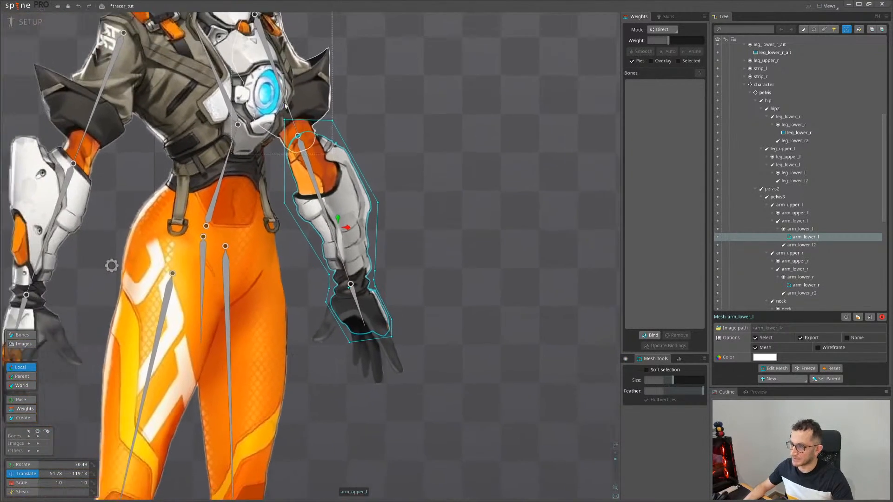
pyautogui.moveTo(100, 236); pyautogui.dragTo(208, 239)
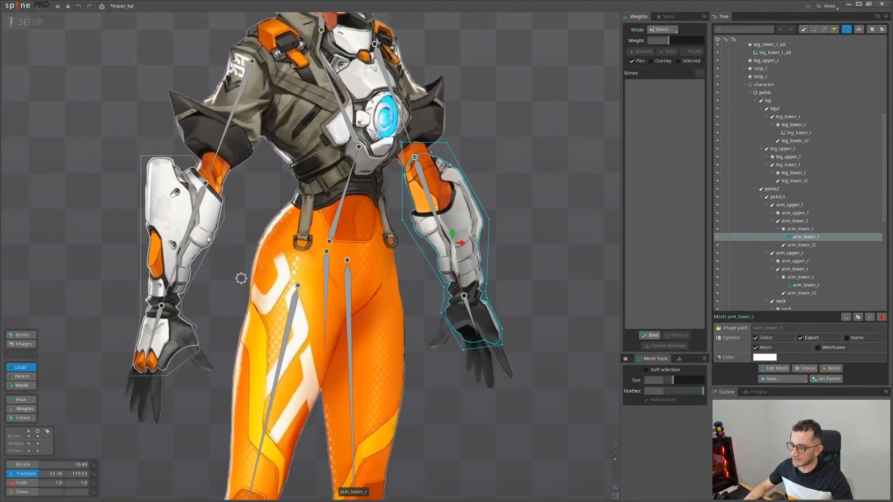
pyautogui.moveTo(393, 331); pyautogui.dragTo(379, 199)
pyautogui.scroll(-3, 381, 198)
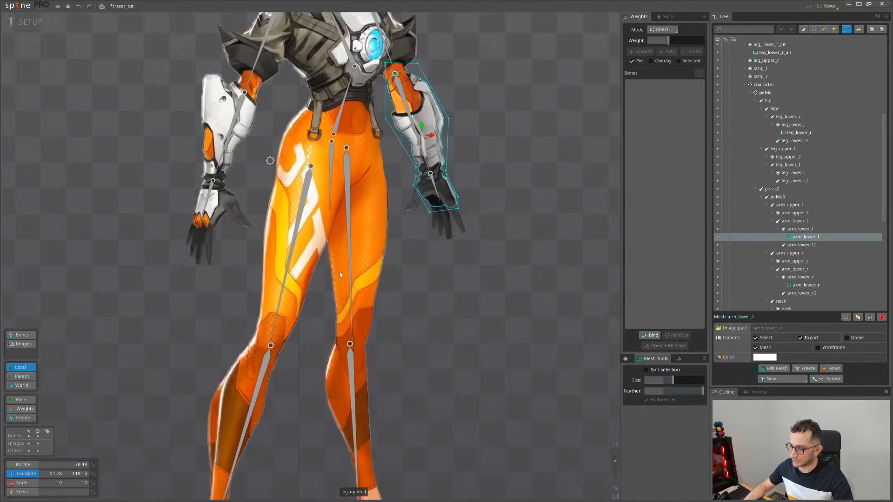
pyautogui.scroll(2, 213, 214)
pyautogui.scroll(2, 212, 229)
pyautogui.moveTo(210, 234); pyautogui.dragTo(190, 307)
# Move the base of the arm_lower_l2 bone within the wrist, giving the bone a length of about 50
pyautogui.moveTo(570, 230); pyautogui.dragTo(307, 234)
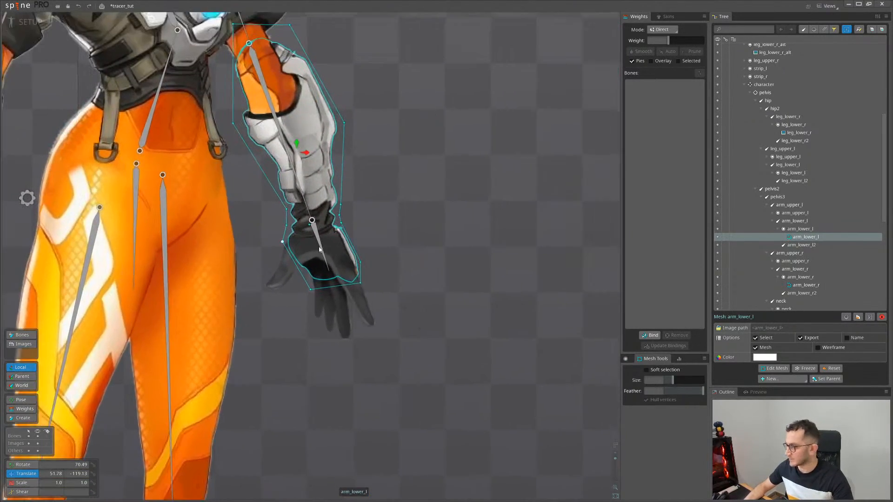
pyautogui.scroll(1, 306, 233)
pyautogui.scroll(3, 307, 234)
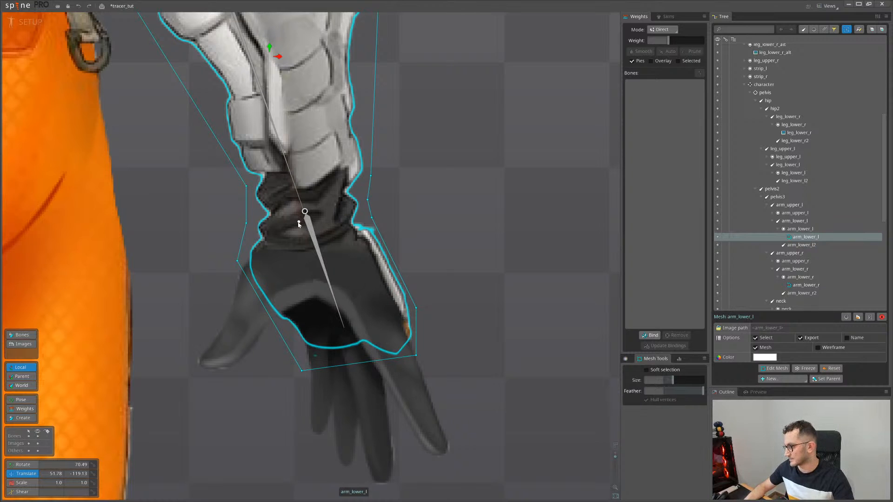
pyautogui.click(299, 223)
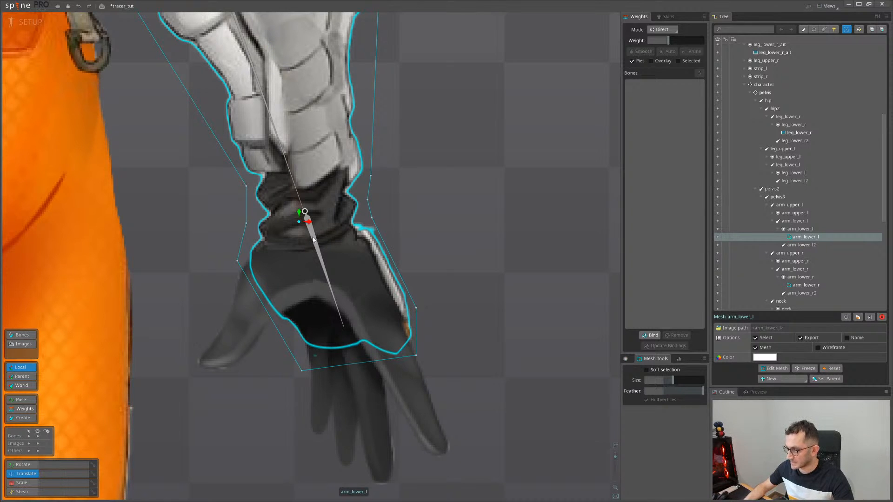
pyautogui.click(311, 234)
pyautogui.press('c')
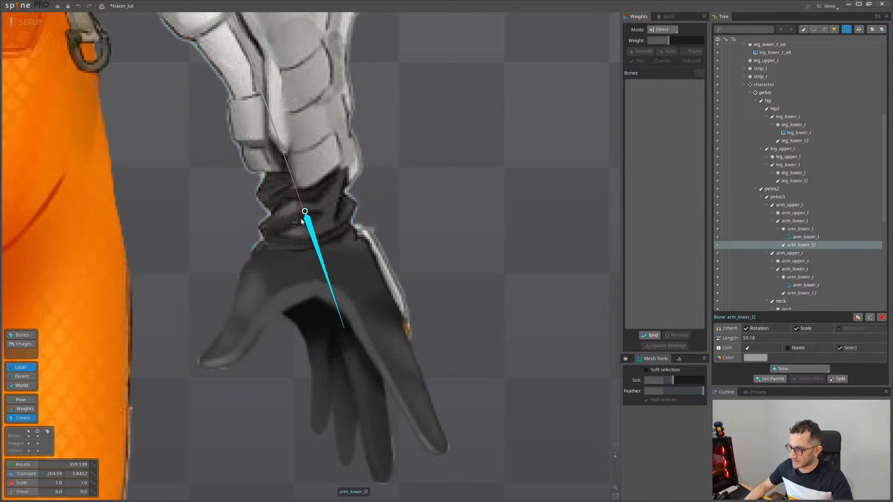
pyautogui.moveTo(299, 213); pyautogui.dragTo(329, 315)
# Shift the base of the arm_lower_l bone slightly at the elbow, giving the bone a length of about 205
pyautogui.scroll(-4, 321, 186)
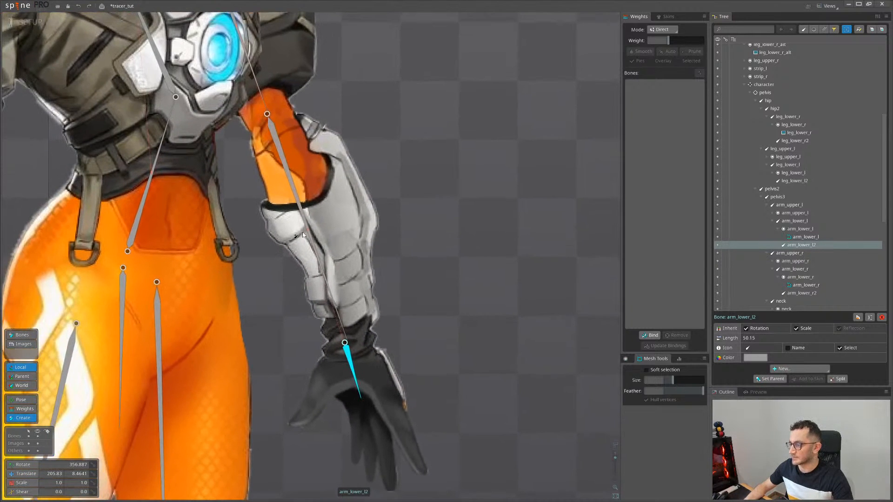
pyautogui.click(309, 235)
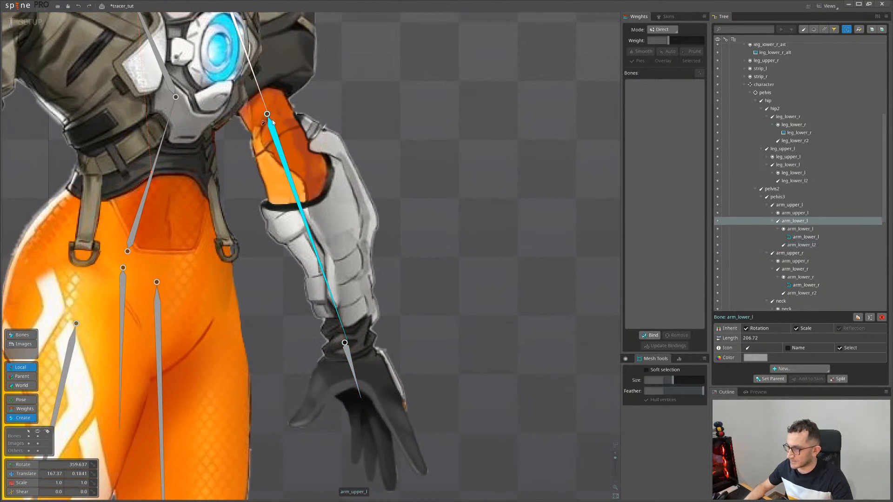
pyautogui.moveTo(268, 118); pyautogui.dragTo(271, 118)
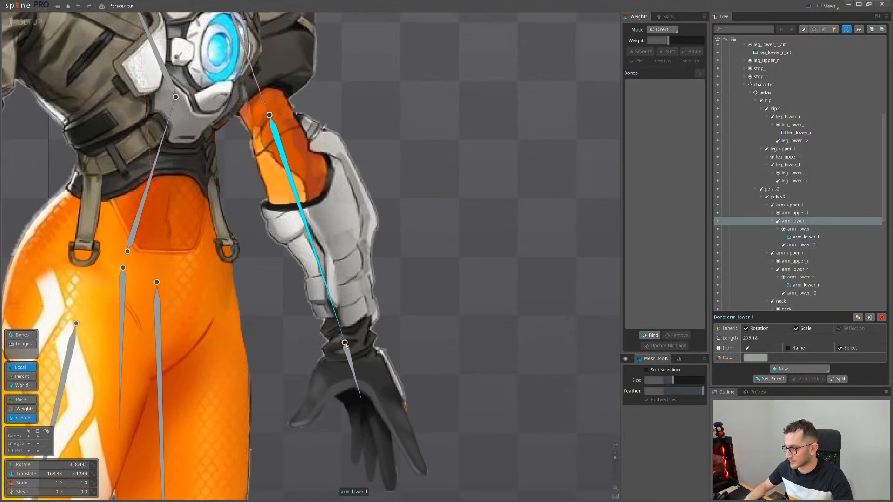
pyautogui.moveTo(480, 218); pyautogui.dragTo(484, 177)
pyautogui.hotkey('ctrl', 'z')
pyautogui.scroll(-3, 474, 270)
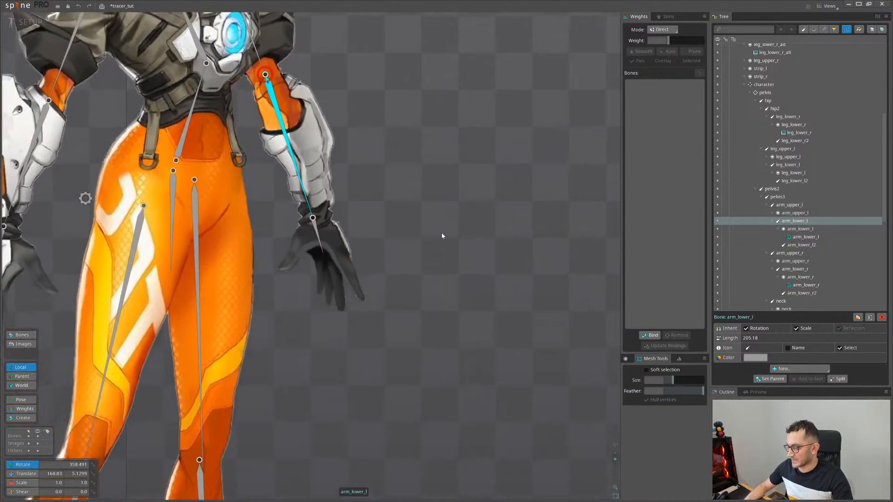
# Move the base of the arm_lower_r2 bone to the middle of the wrist, giving it a length of about 81
pyautogui.scroll(3, 328, 281)
pyautogui.scroll(-5, 250, 265)
pyautogui.click(215, 325)
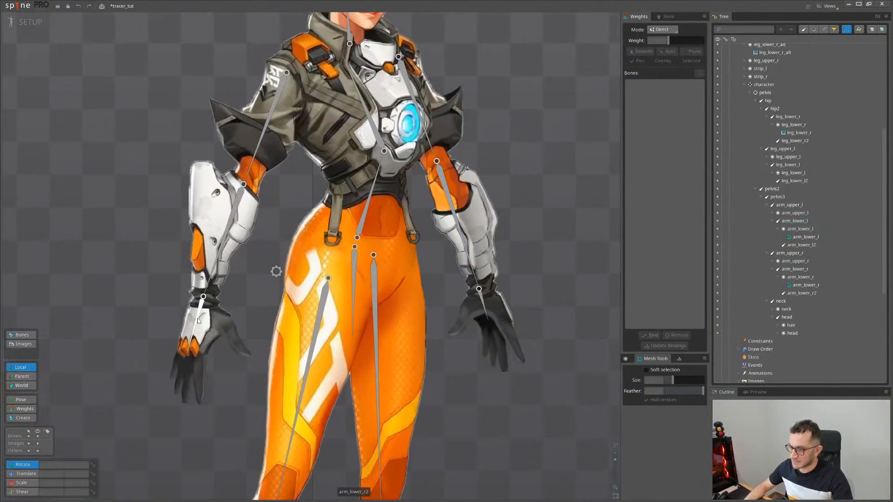
pyautogui.click(212, 326)
pyautogui.scroll(3, 207, 325)
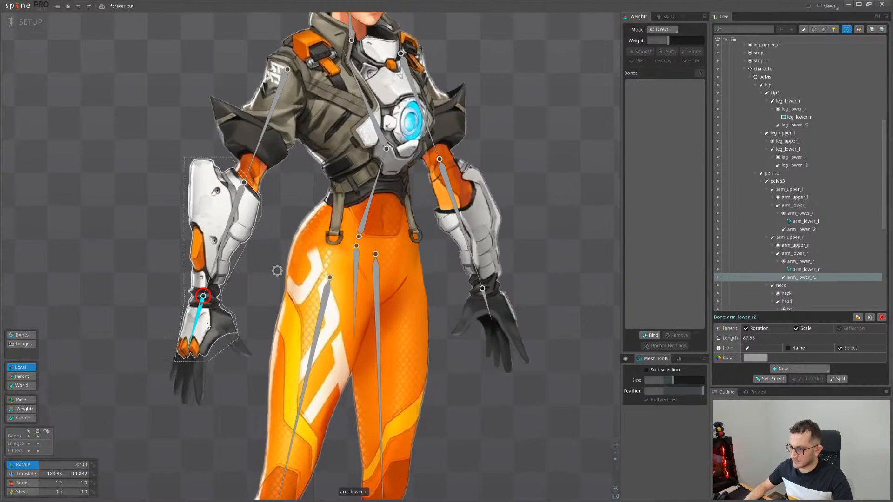
pyautogui.scroll(4, 206, 325)
pyautogui.click(210, 263)
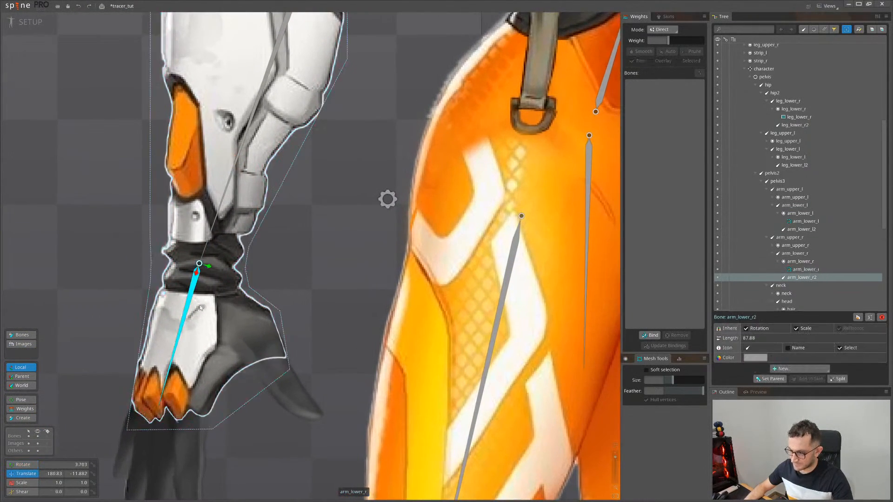
pyautogui.press('x')
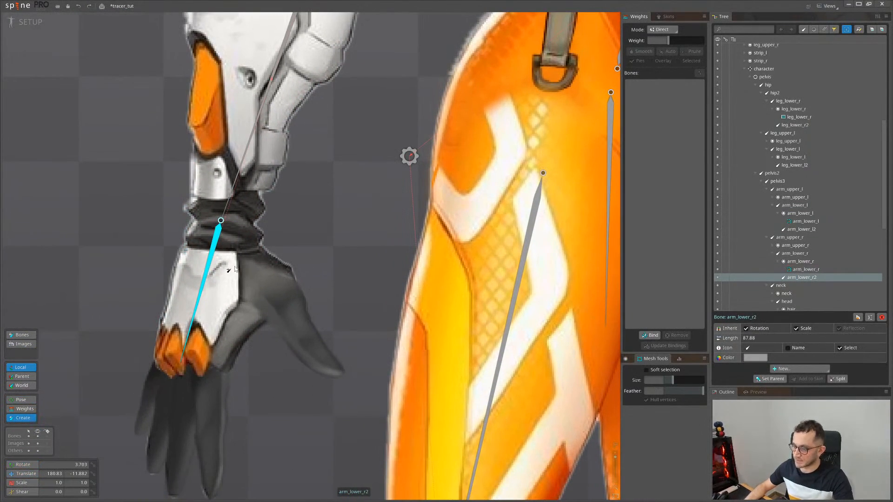
pyautogui.moveTo(222, 228); pyautogui.dragTo(222, 234)
# Move the base of the arm_lower_r bone slightly up the elbow, giving the bone a length of about 190
pyautogui.scroll(-3, 312, 249)
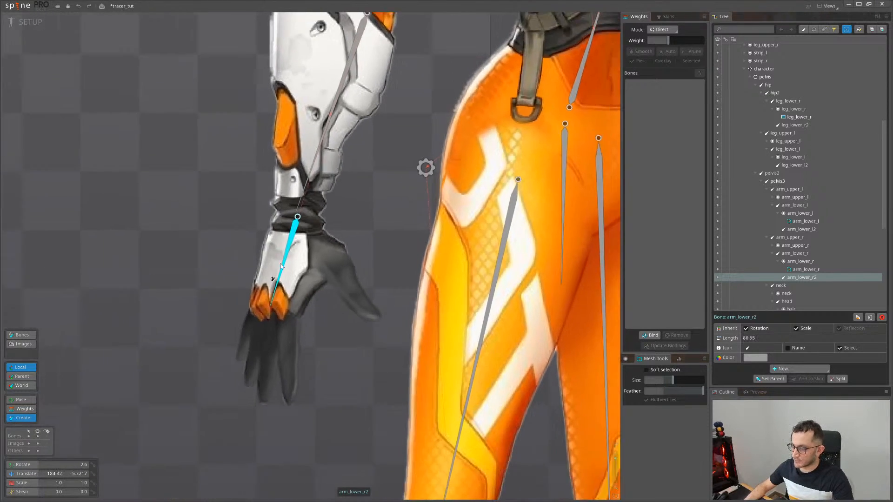
pyautogui.scroll(-3, 312, 248)
pyautogui.click(335, 153)
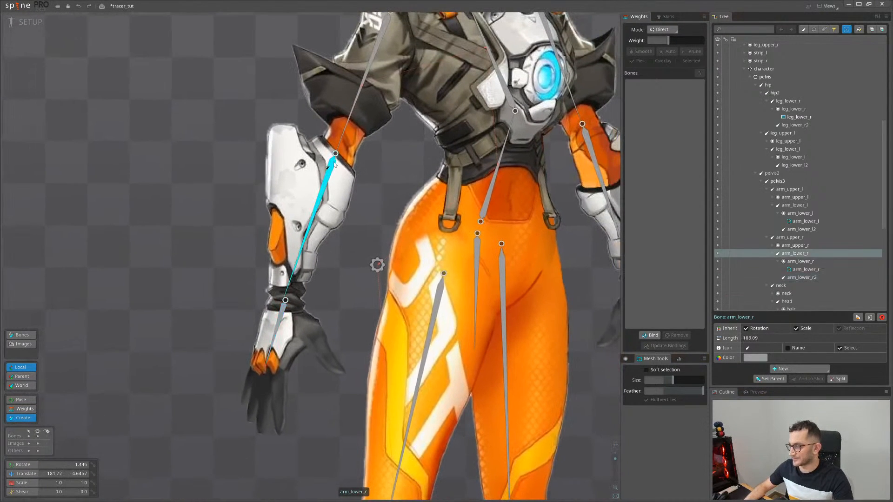
pyautogui.moveTo(335, 154); pyautogui.dragTo(334, 150)
pyautogui.scroll(-3, 226, 247)
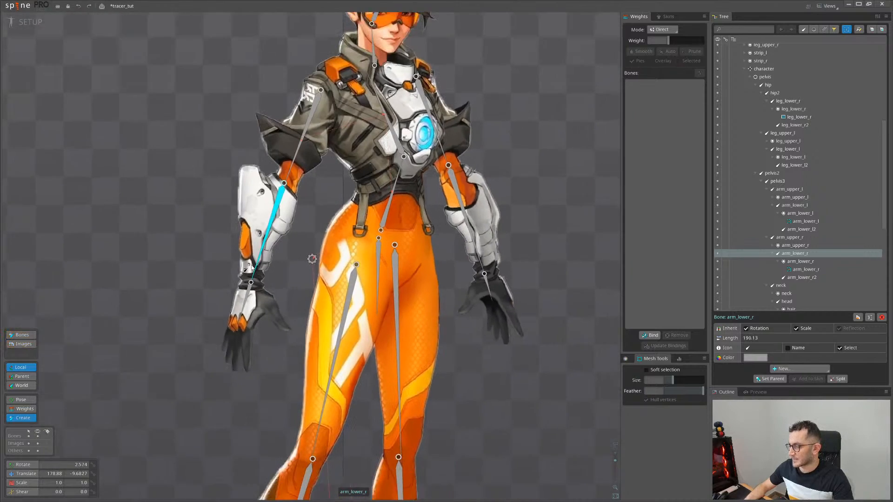
pyautogui.moveTo(187, 267); pyautogui.dragTo(74, 233)
pyautogui.scroll(3, 418, 317)
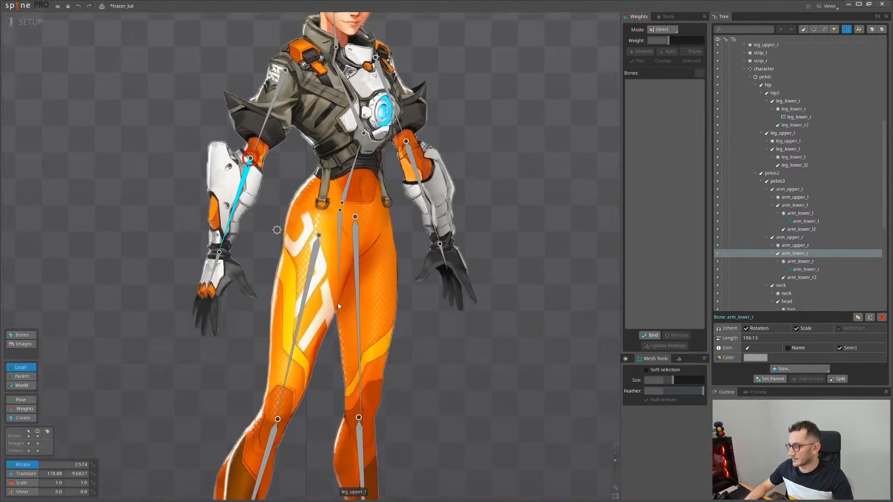
pyautogui.moveTo(546, 284); pyautogui.dragTo(337, 305)
pyautogui.scroll(3, 336, 305)
pyautogui.scroll(2, 247, 240)
pyautogui.press('v')
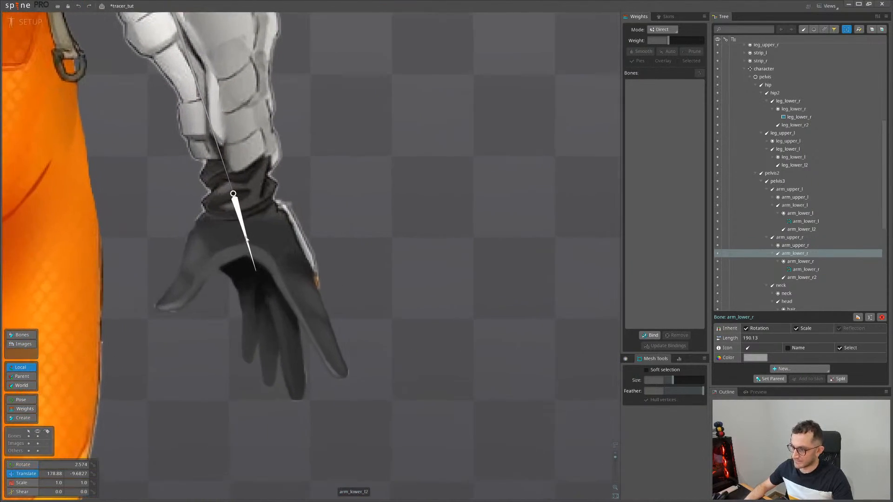
pyautogui.click(247, 239)
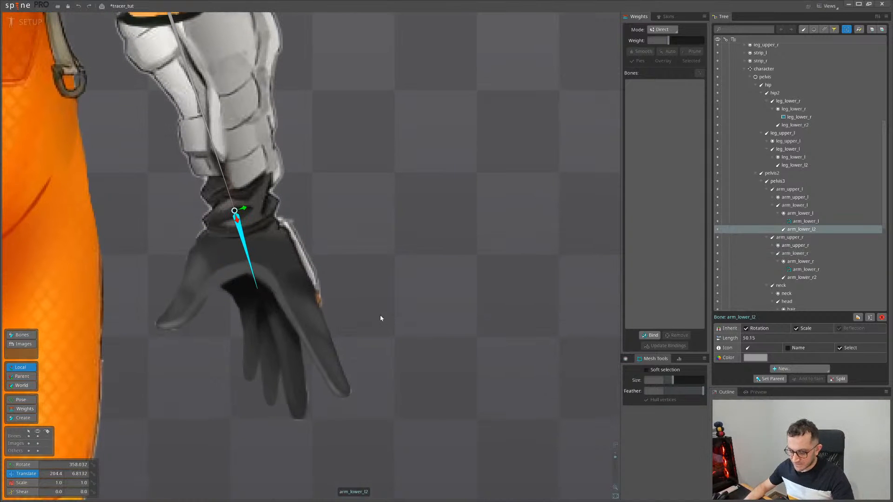
pyautogui.moveTo(379, 314); pyautogui.dragTo(366, 265)
pyautogui.press('n')
pyautogui.scroll(-2, 311, 280)
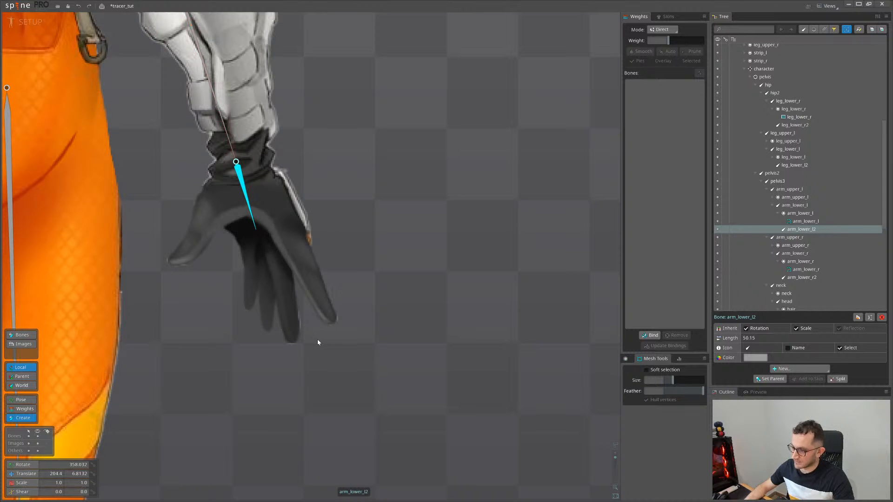
# Convert the finger2_l attachment into a mesh and start a new hull for it
pyautogui.click(323, 300)
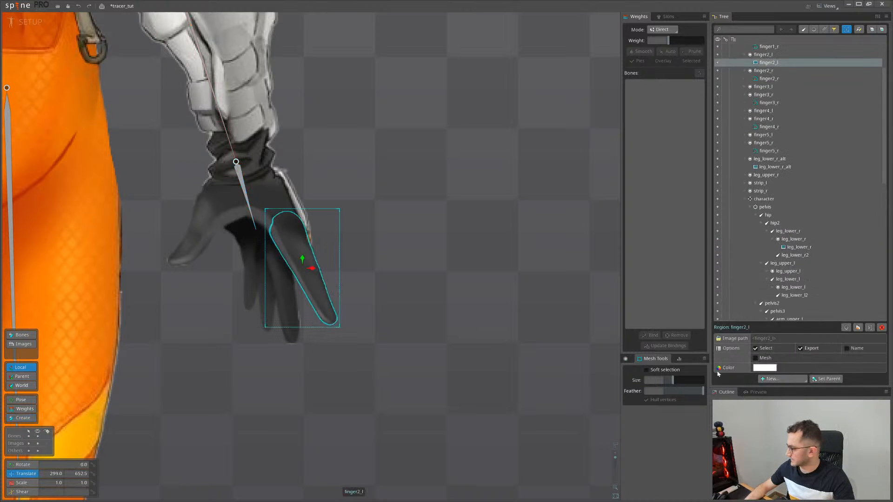
pyautogui.click(755, 358)
pyautogui.click(773, 368)
pyautogui.click(13, 477)
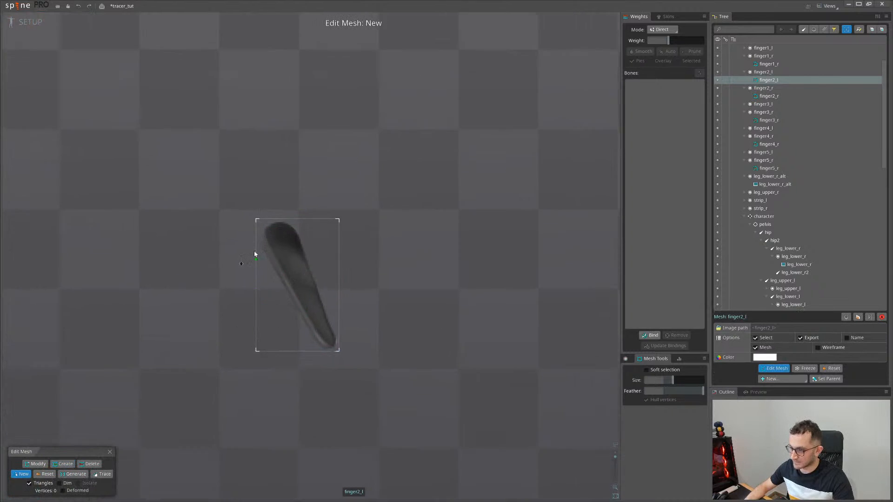
# Trace a tight 15-vertex hull around the finger2_l image and add two interior vertices along the middle of the finger
pyautogui.scroll(2, 256, 254)
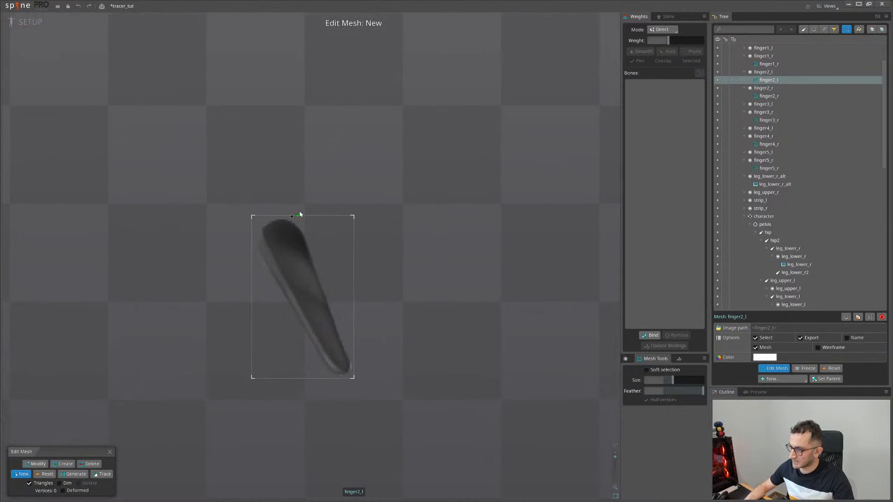
pyautogui.click(316, 259)
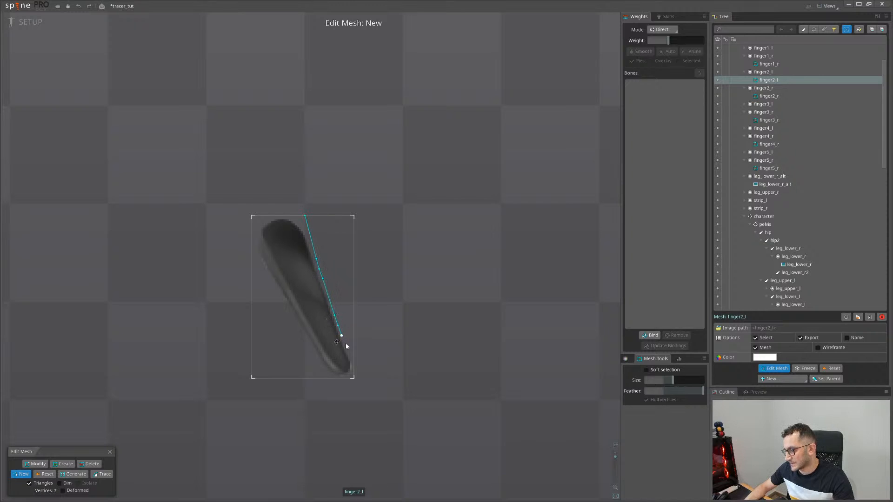
pyautogui.click(353, 378)
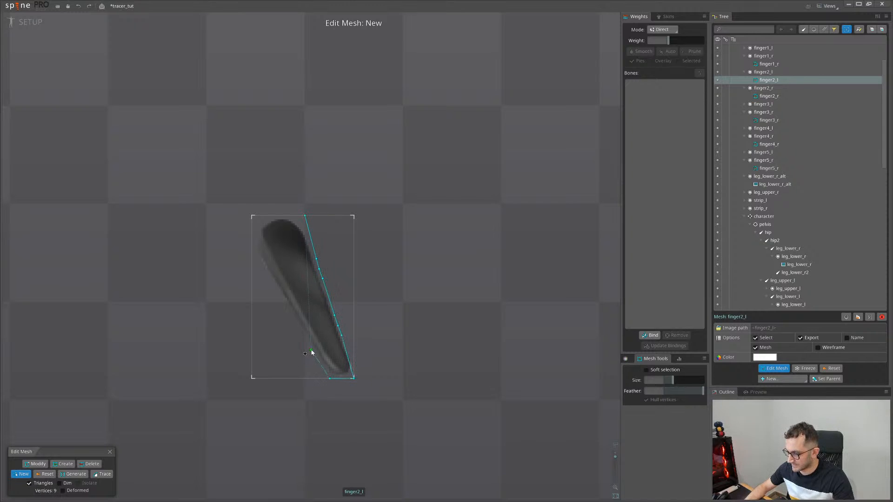
pyautogui.click(312, 347)
pyautogui.click(304, 339)
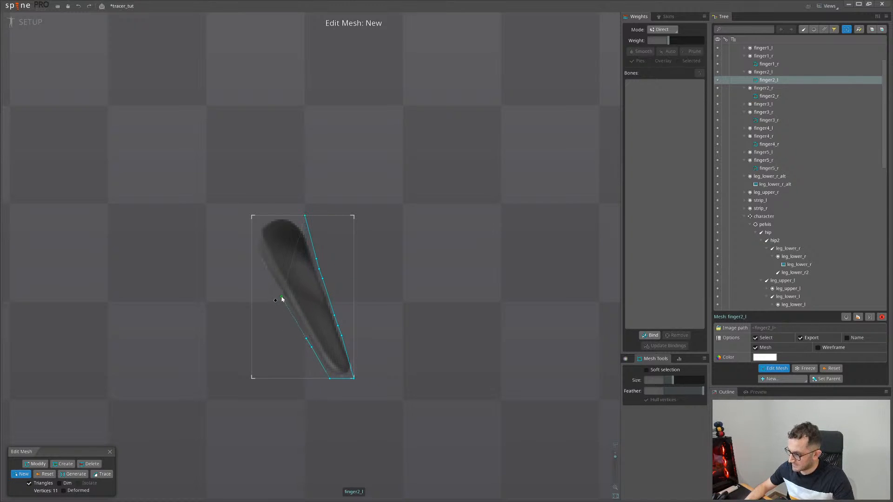
pyautogui.click(281, 297)
pyautogui.click(274, 286)
pyautogui.click(251, 241)
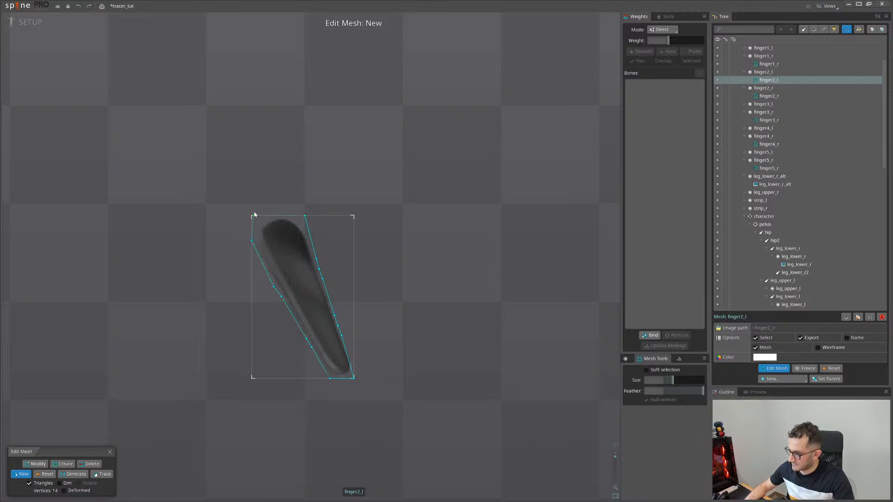
pyautogui.click(304, 216)
pyautogui.click(298, 278)
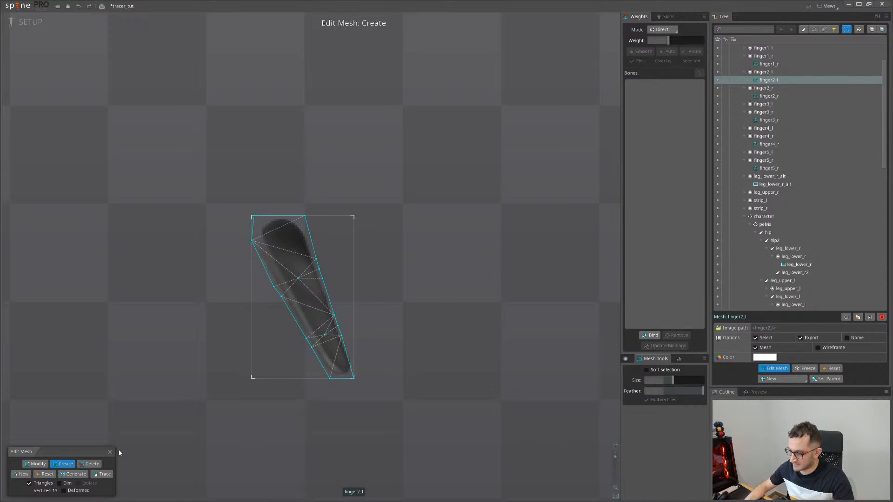
pyautogui.click(110, 452)
# Convert the finger3_l attachment into a mesh and start a new hull for it
pyautogui.click(316, 323)
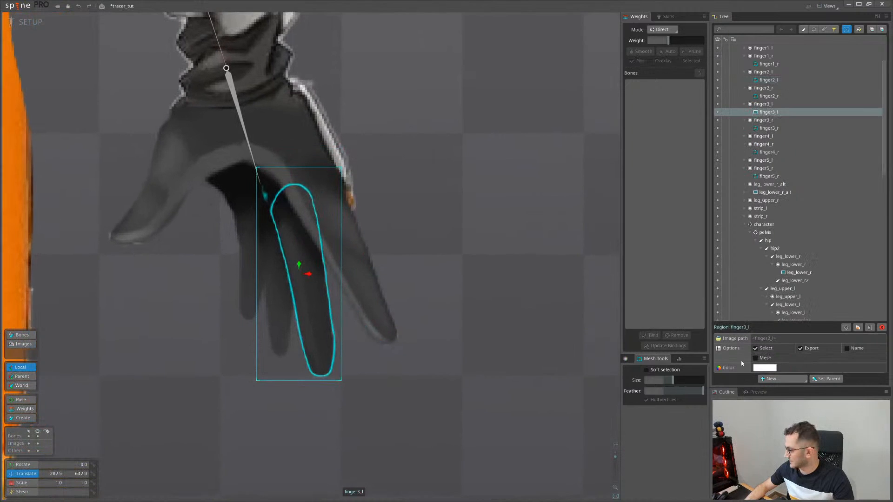
pyautogui.click(756, 358)
pyautogui.click(21, 474)
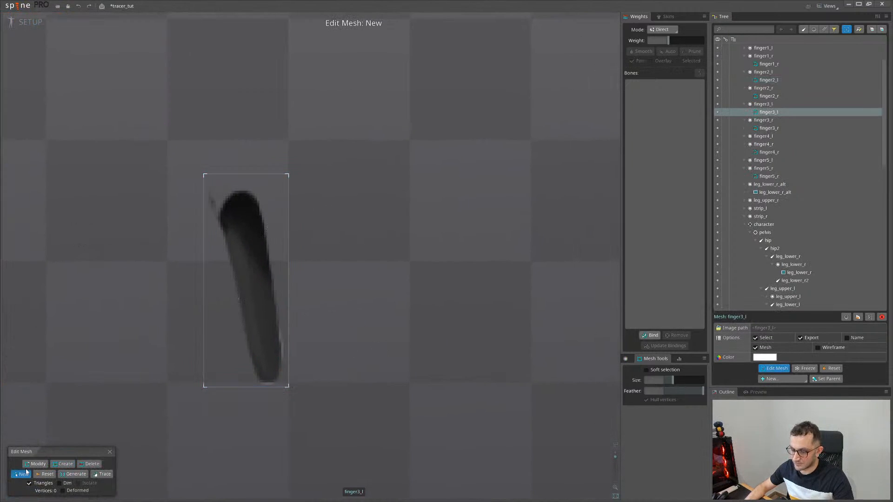
# Trace a tight nine-vertex hull around finger3_l and add one interior vertex at the finger's bend
pyautogui.click(275, 271)
pyautogui.click(277, 294)
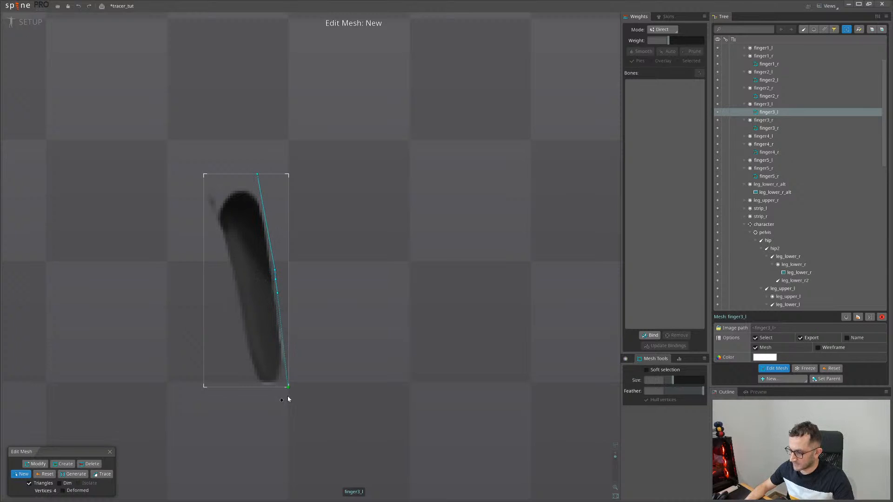
pyautogui.click(286, 386)
pyautogui.click(251, 386)
pyautogui.click(235, 302)
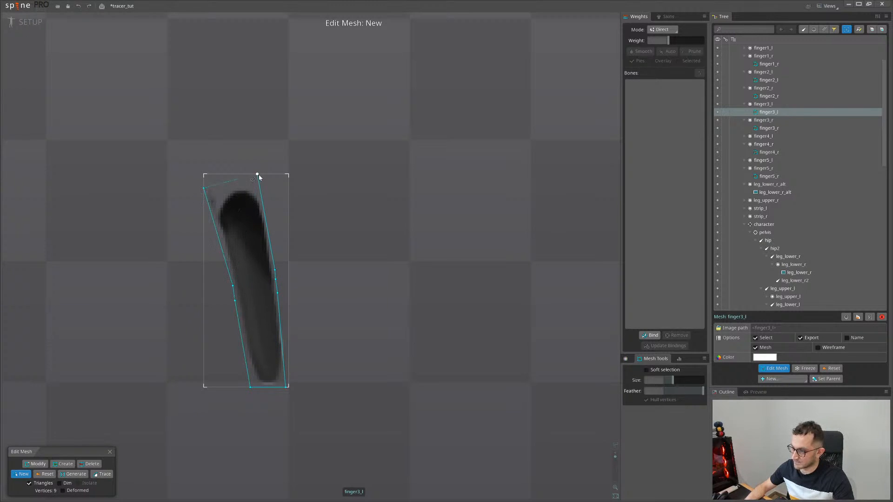
pyautogui.click(257, 174)
pyautogui.click(253, 286)
pyautogui.scroll(-2, 252, 287)
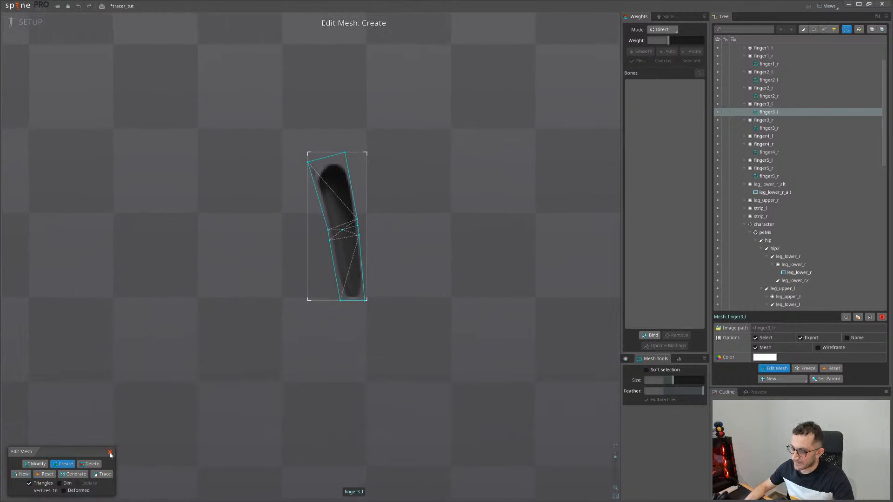
pyautogui.click(110, 453)
# Convert the finger4_l attachment into a mesh and start a new hull for it
pyautogui.scroll(3, 325, 246)
pyautogui.click(330, 251)
pyautogui.scroll(-1, 309, 247)
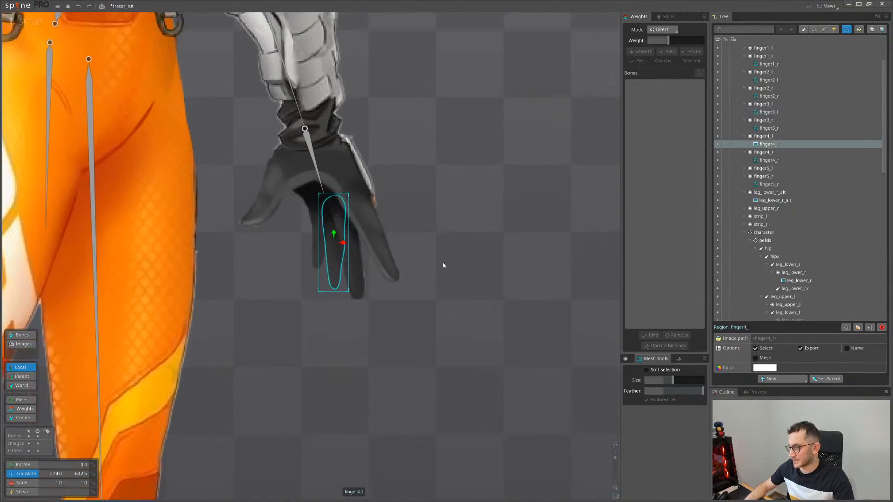
pyautogui.scroll(-1, 442, 265)
pyautogui.click(755, 358)
pyautogui.click(775, 368)
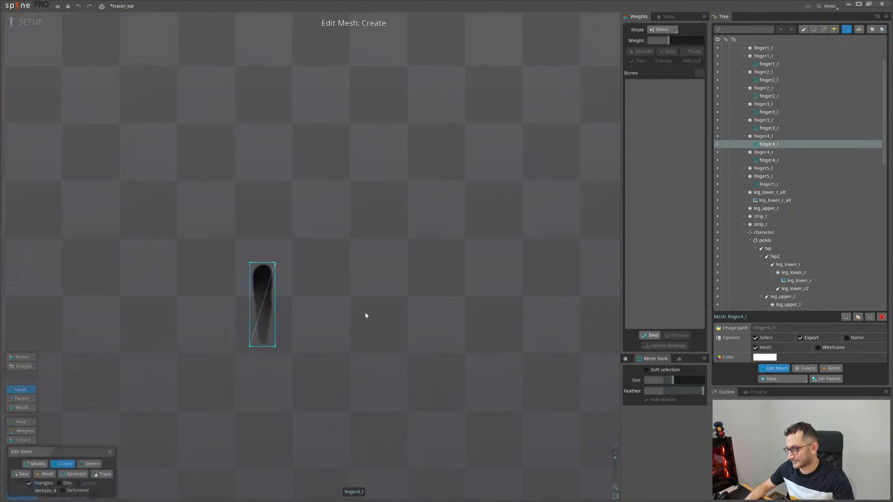
pyautogui.click(21, 474)
pyautogui.scroll(4, 275, 279)
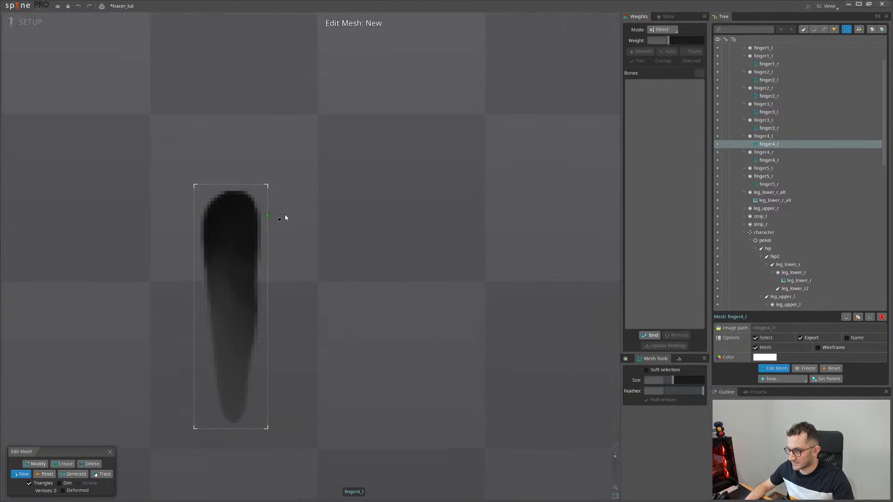
# Trace a tight nine-vertex hull around finger4_l and add one interior vertex at the finger's bend
pyautogui.click(262, 281)
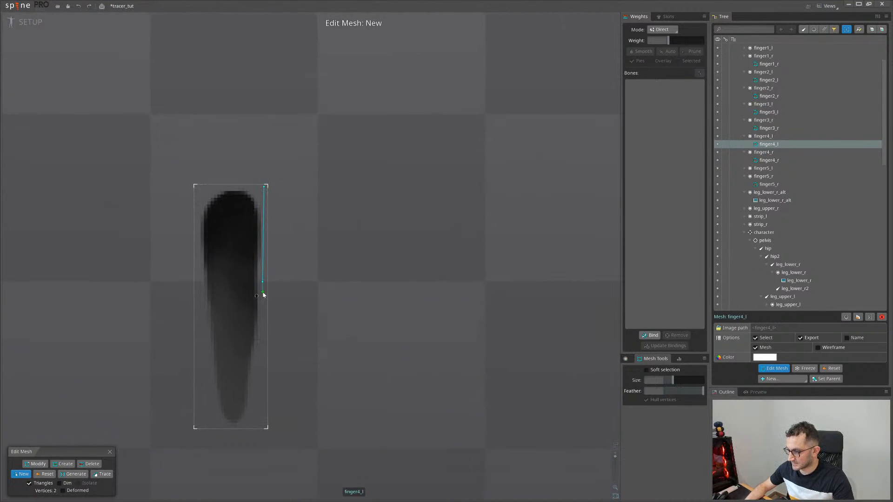
pyautogui.click(252, 427)
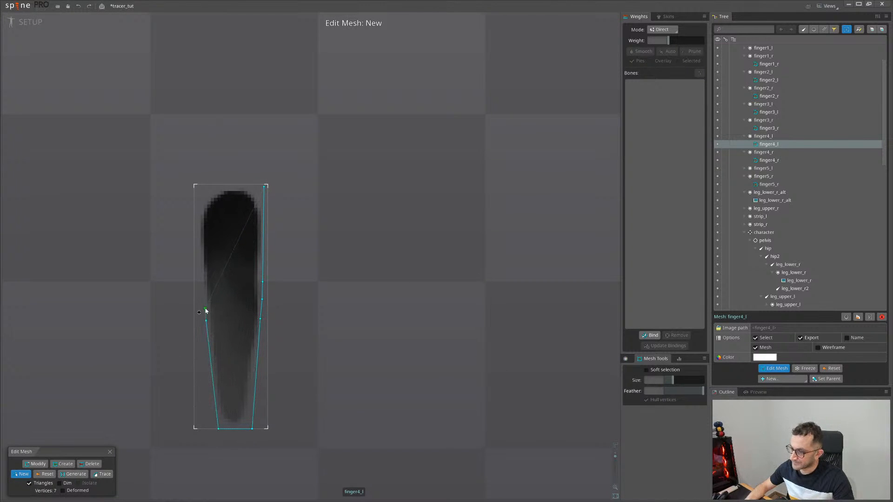
pyautogui.click(263, 187)
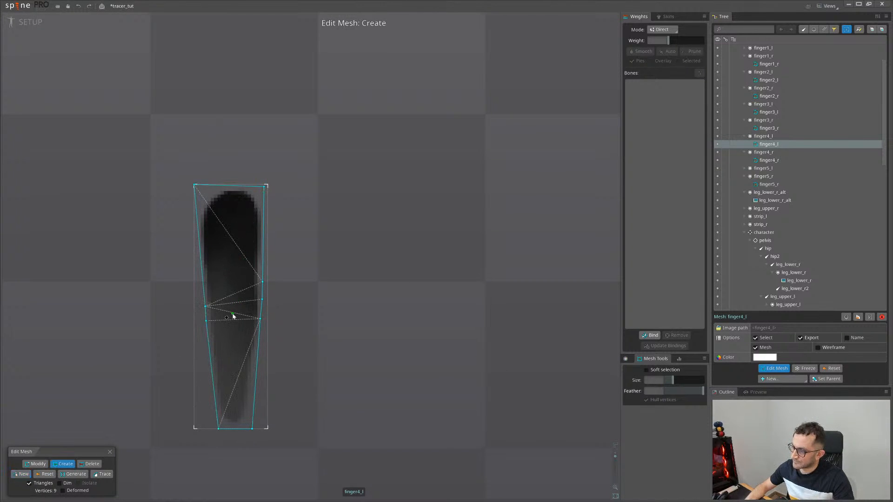
pyautogui.click(233, 315)
pyautogui.scroll(-4, 190, 404)
pyautogui.click(110, 452)
# Convert the finger5_l attachment into a mesh and start a new hull for it
pyautogui.scroll(-1, 349, 251)
pyautogui.moveTo(357, 242); pyautogui.dragTo(340, 317)
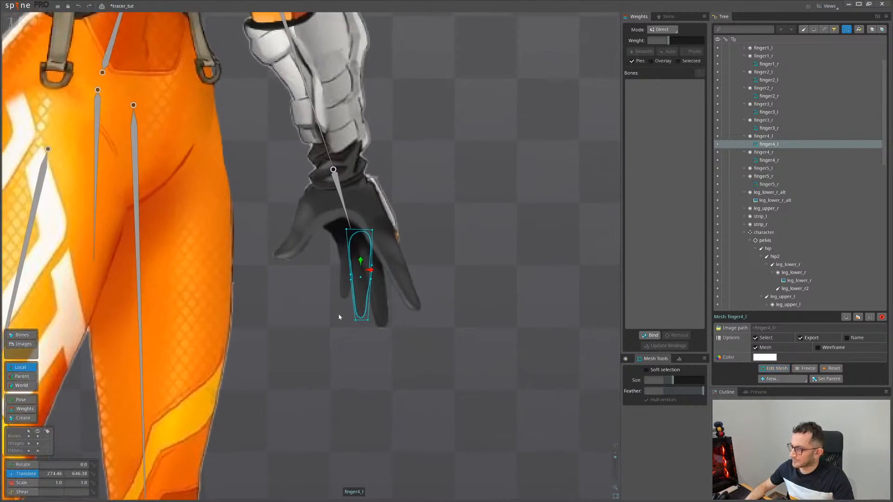
pyautogui.click(339, 284)
pyautogui.scroll(2, 339, 285)
pyautogui.click(755, 358)
pyautogui.click(773, 368)
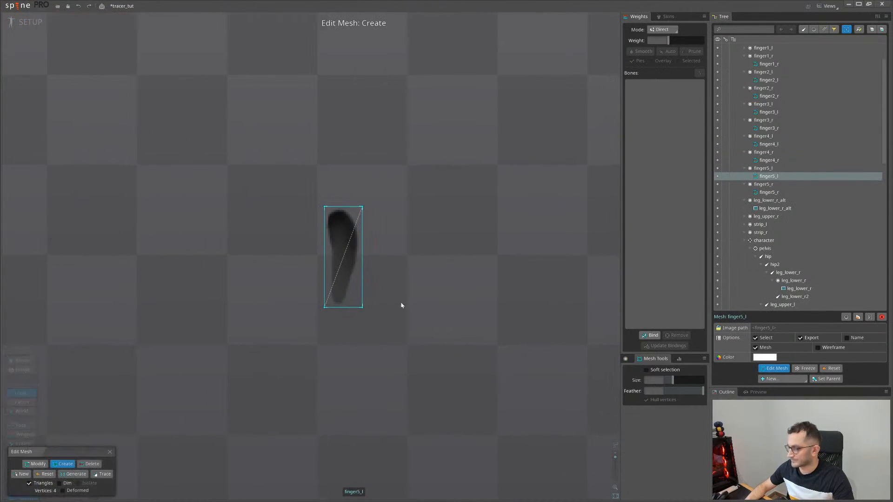
pyautogui.click(21, 474)
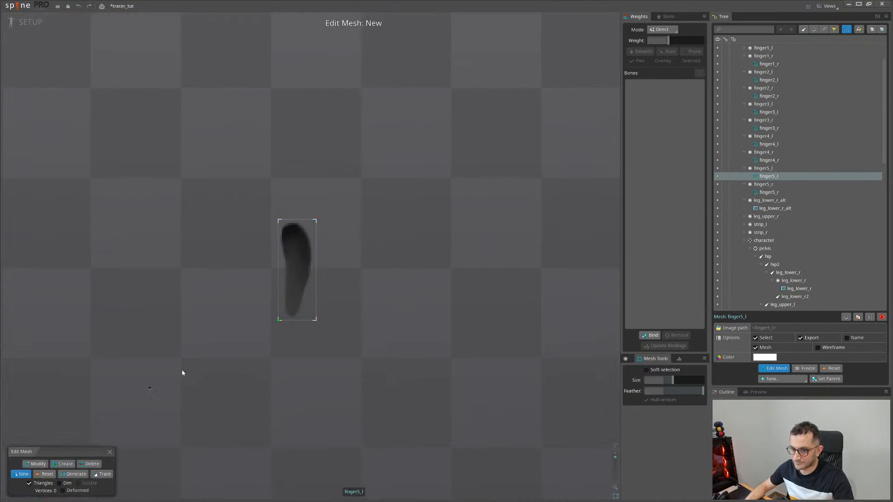
# Trace a tight nine-vertex hull around finger5_l, with extra edge vertices at the finger's bend, and finish editing the mesh
pyautogui.scroll(2, 356, 306)
pyautogui.scroll(-1, 359, 270)
pyautogui.moveTo(369, 264); pyautogui.dragTo(326, 294)
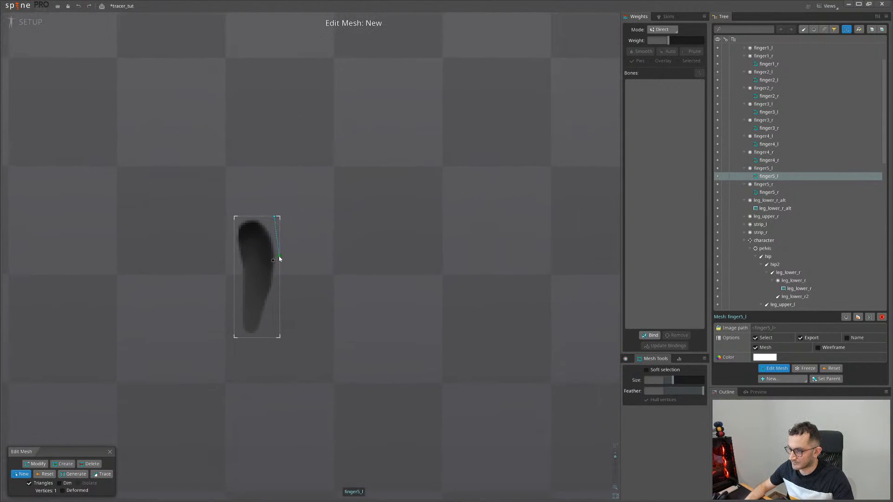
pyautogui.click(277, 272)
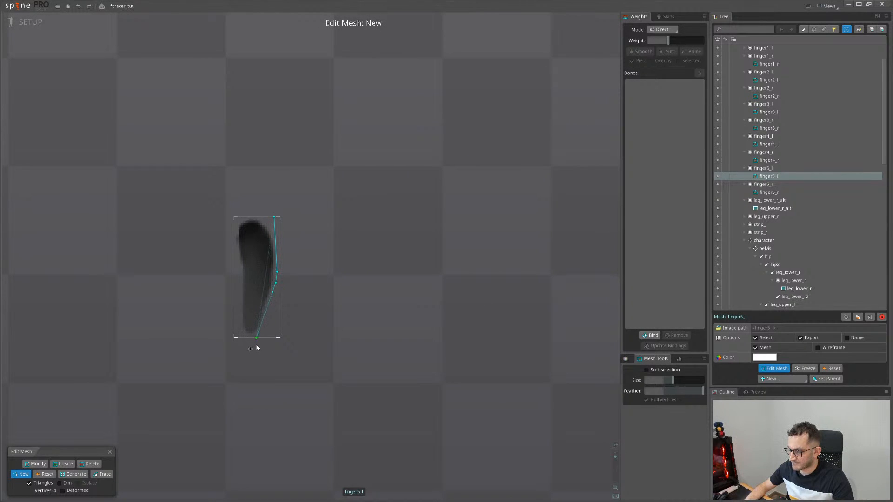
pyautogui.click(239, 287)
pyautogui.click(239, 275)
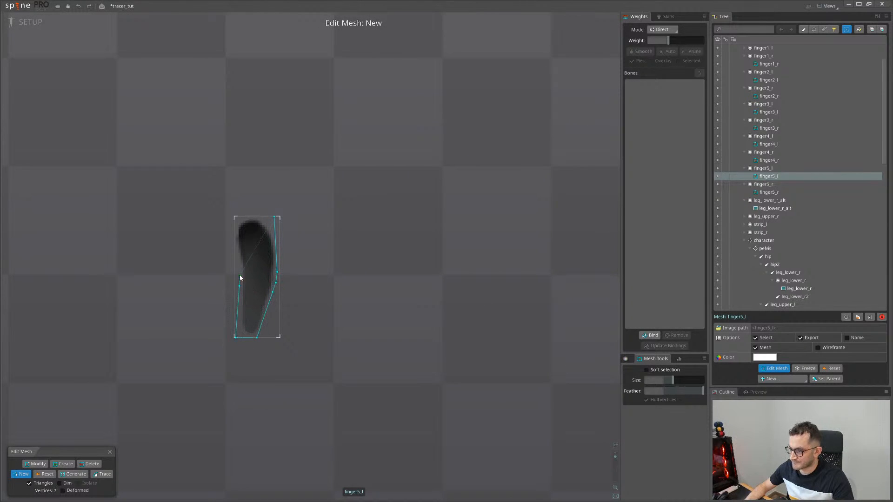
pyautogui.click(235, 216)
pyautogui.click(275, 217)
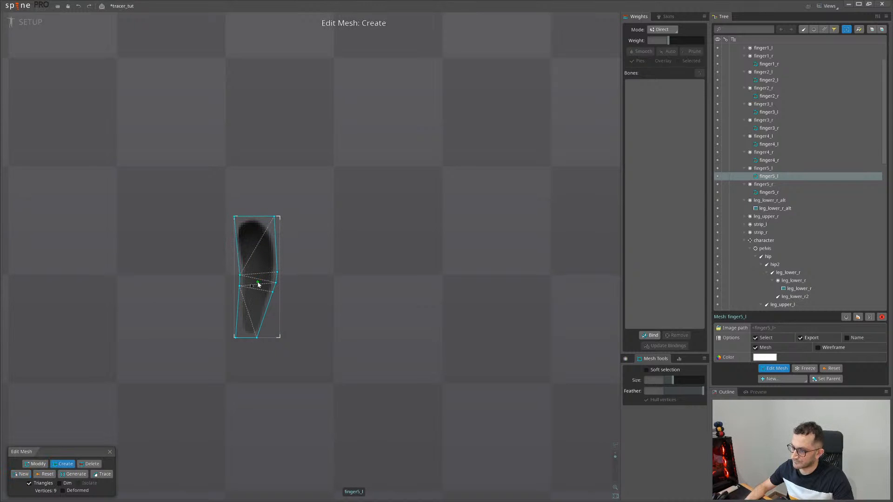
pyautogui.click(110, 452)
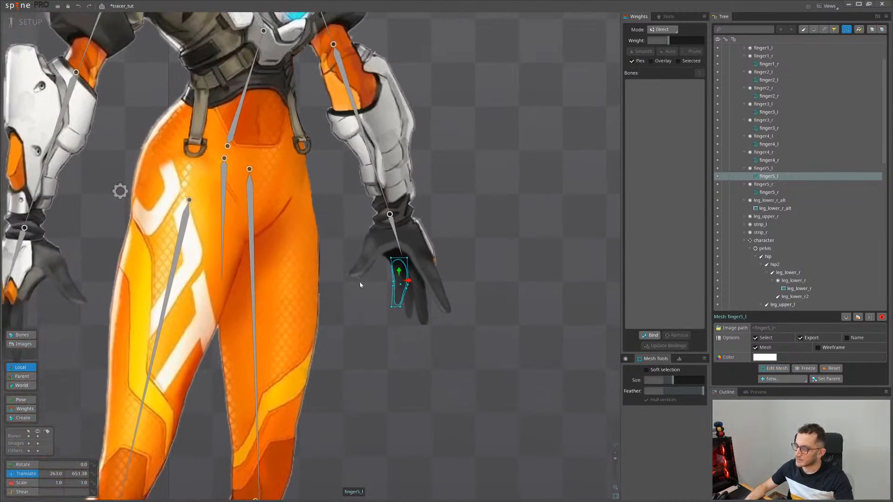
# Convert the finger1_l thumb attachment into a mesh and start a new hull for it
pyautogui.click(359, 280)
pyautogui.click(762, 361)
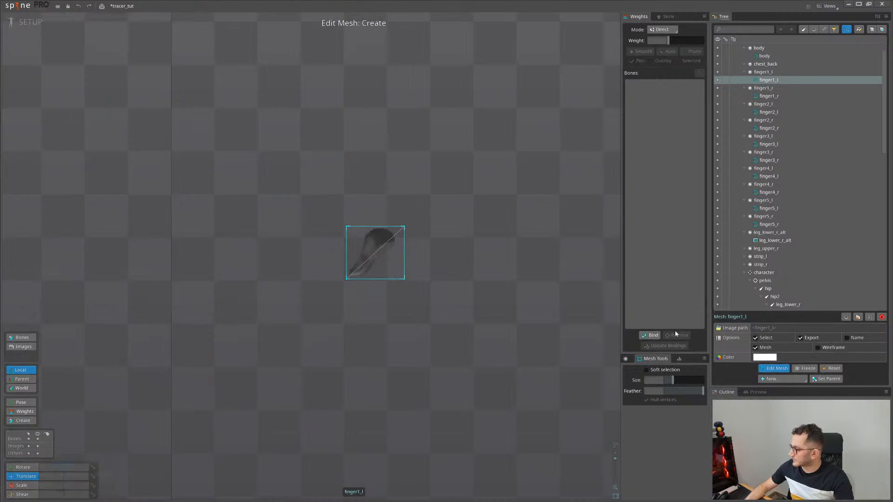
pyautogui.click(21, 474)
pyautogui.scroll(2, 293, 258)
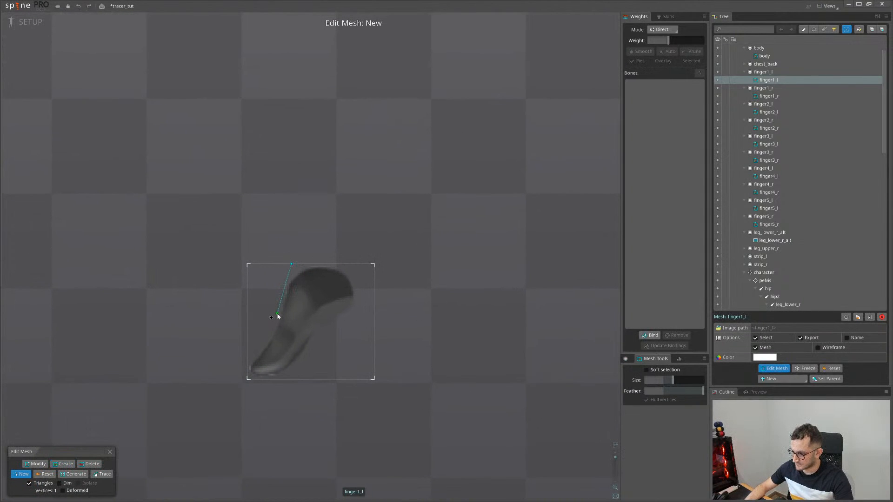
# Trace a tight 11-vertex hull around the finger1_l thumb and add one interior vertex at its joint
pyautogui.click(277, 315)
pyautogui.scroll(5, 242, 393)
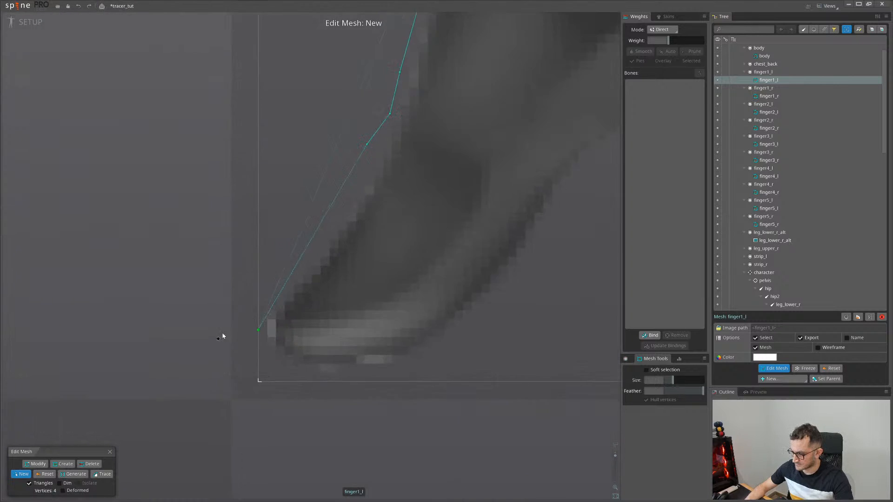
pyautogui.scroll(-4, 344, 418)
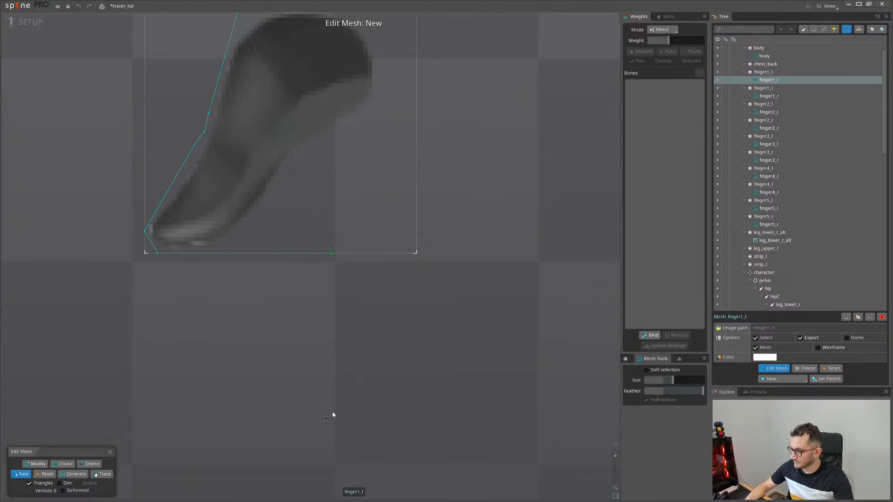
pyautogui.click(281, 183)
pyautogui.click(291, 165)
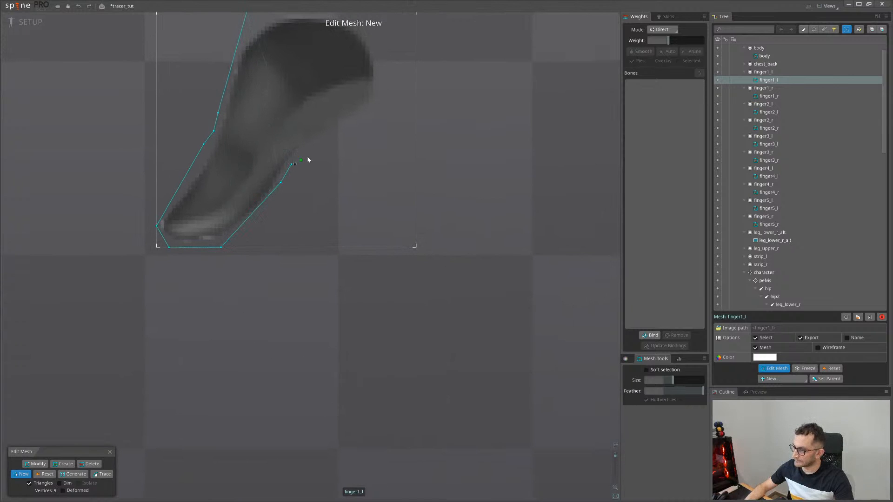
pyautogui.click(393, 94)
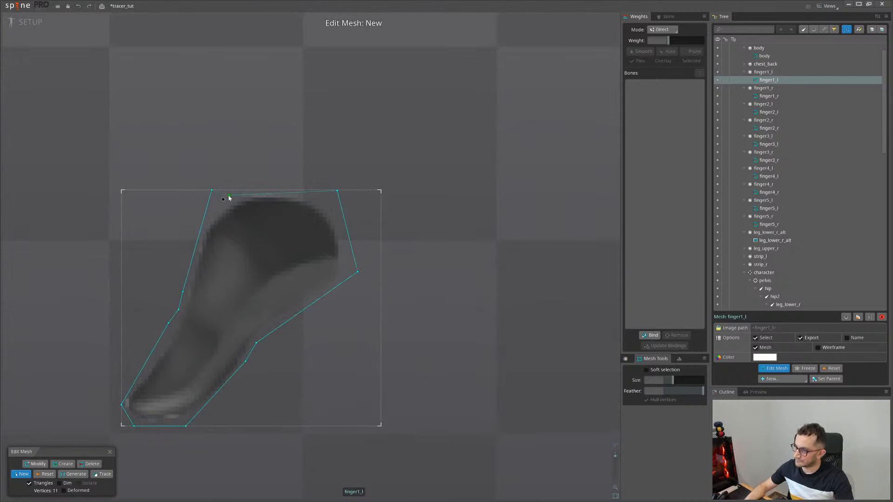
pyautogui.click(212, 191)
pyautogui.scroll(-3, 228, 367)
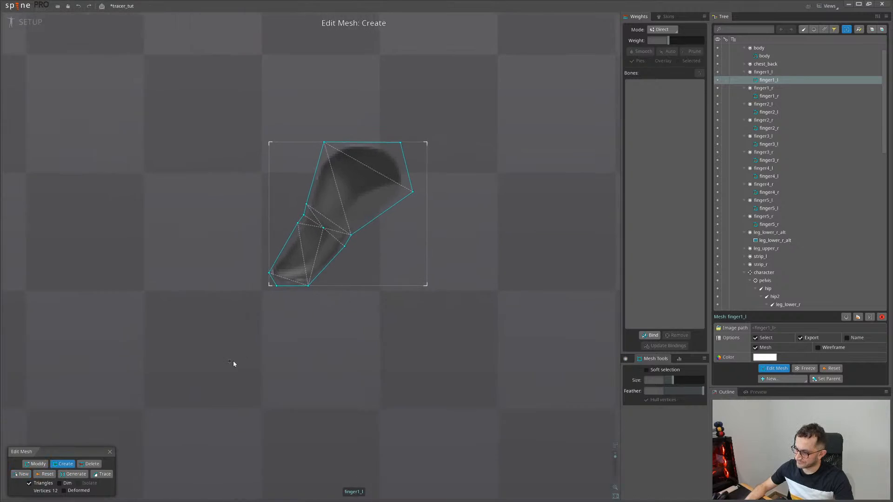
pyautogui.click(110, 451)
# Create a finger2_l bone about 70 units long under the left hand bone arm_lower_l2, running along the finger2_l mesh to its tip
pyautogui.scroll(-5, 313, 324)
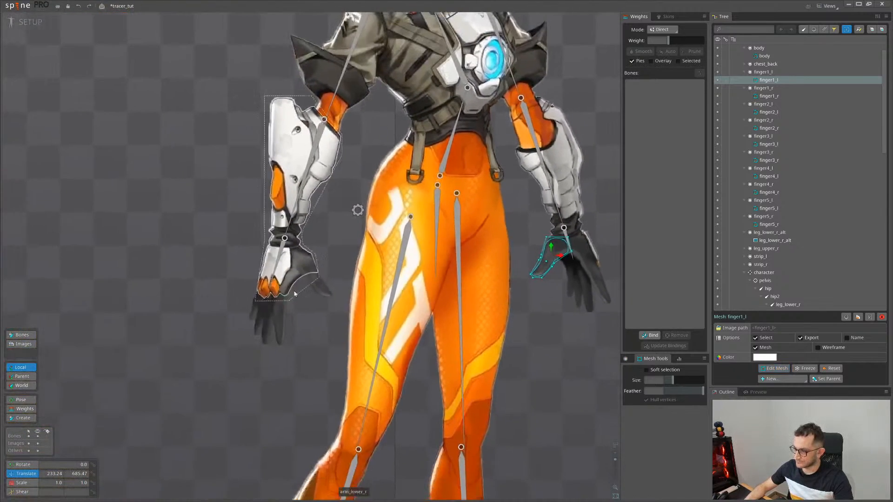
pyautogui.moveTo(547, 230); pyautogui.dragTo(375, 260)
pyautogui.scroll(3, 376, 260)
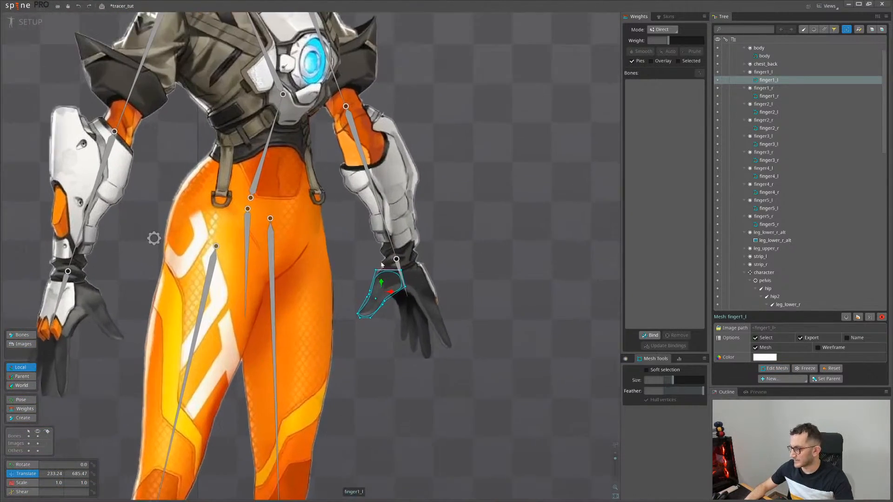
pyautogui.press('space')
pyautogui.click(401, 275)
pyautogui.moveTo(496, 339); pyautogui.dragTo(420, 323)
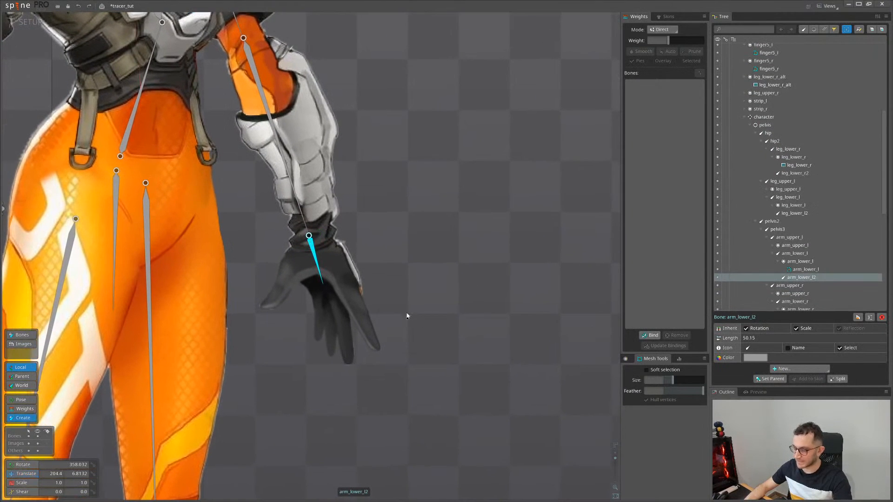
pyautogui.scroll(3, 390, 299)
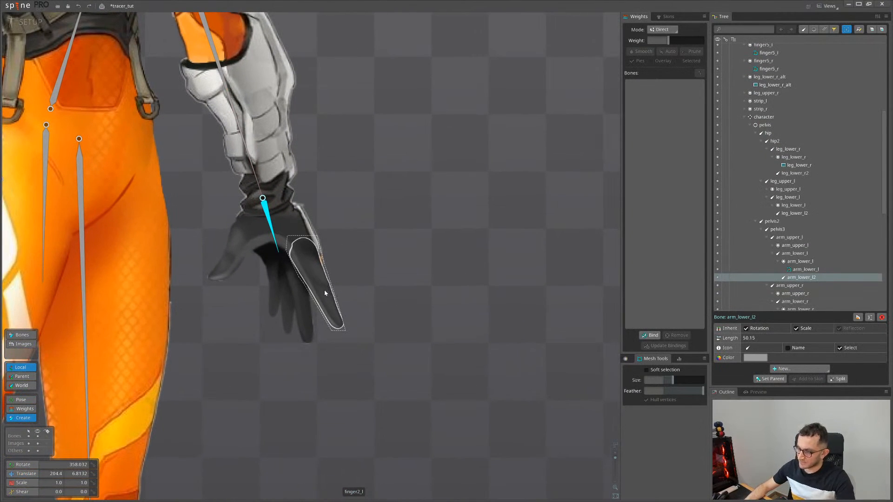
pyautogui.keyDown('ctrl'); pyautogui.click(325, 291); pyautogui.keyUp('ctrl')
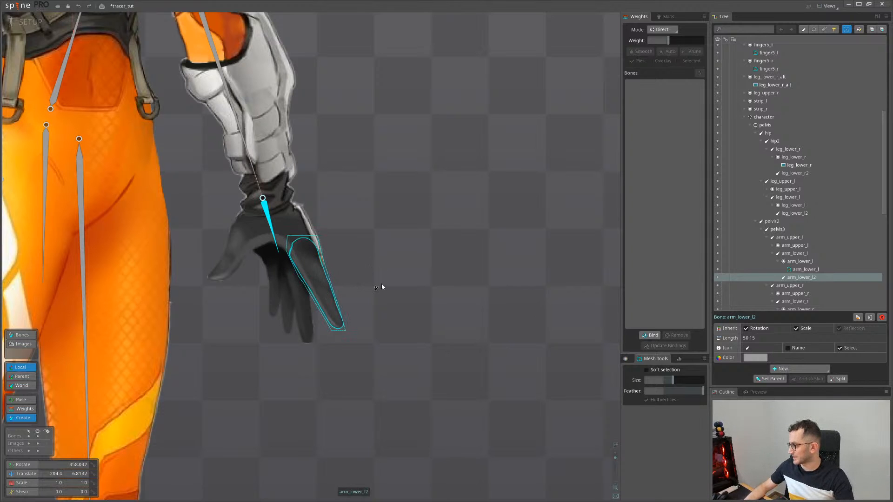
pyautogui.scroll(3, 382, 287)
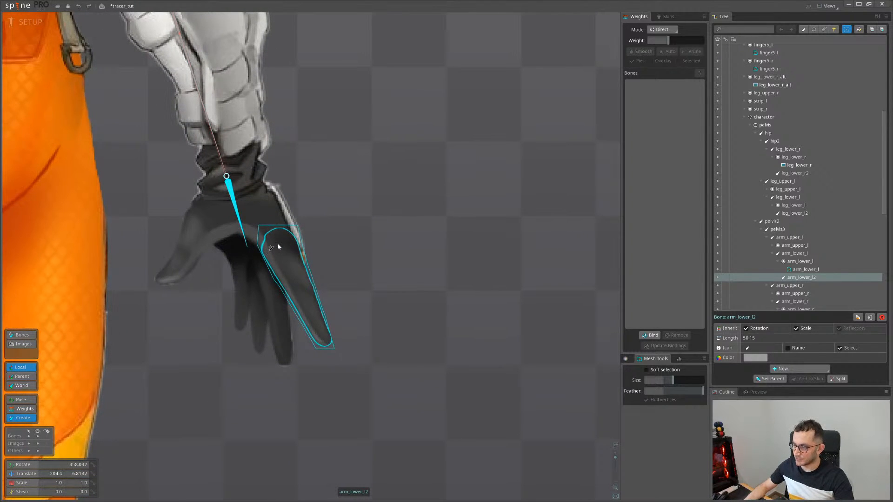
pyautogui.moveTo(277, 243); pyautogui.dragTo(321, 341)
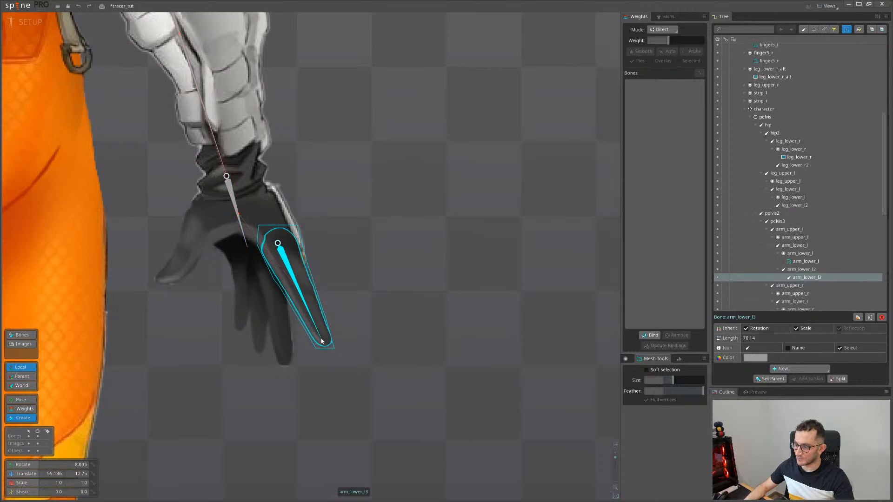
pyautogui.moveTo(320, 341); pyautogui.dragTo(321, 341)
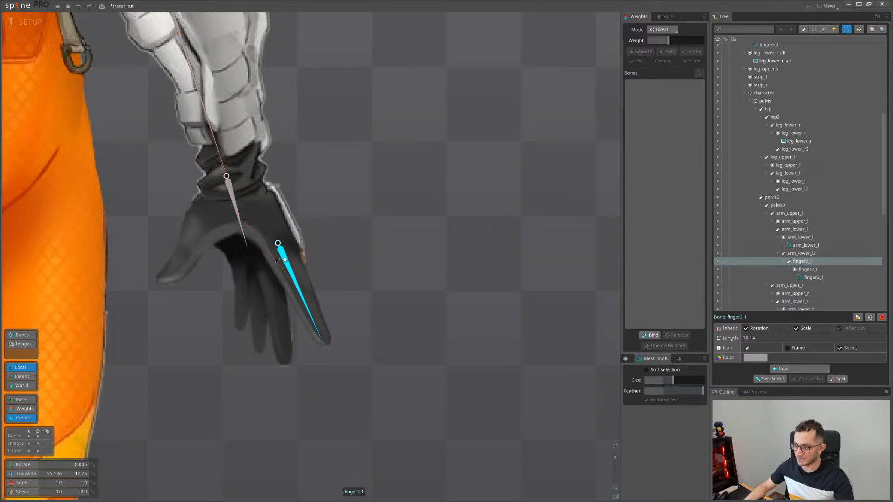
# Create a finger3_l bone about 71 units long under arm_lower_l2, running from the knuckle to the tip of the finger3_l mesh
pyautogui.scroll(-1, 285, 259)
pyautogui.moveTo(319, 289); pyautogui.dragTo(352, 307)
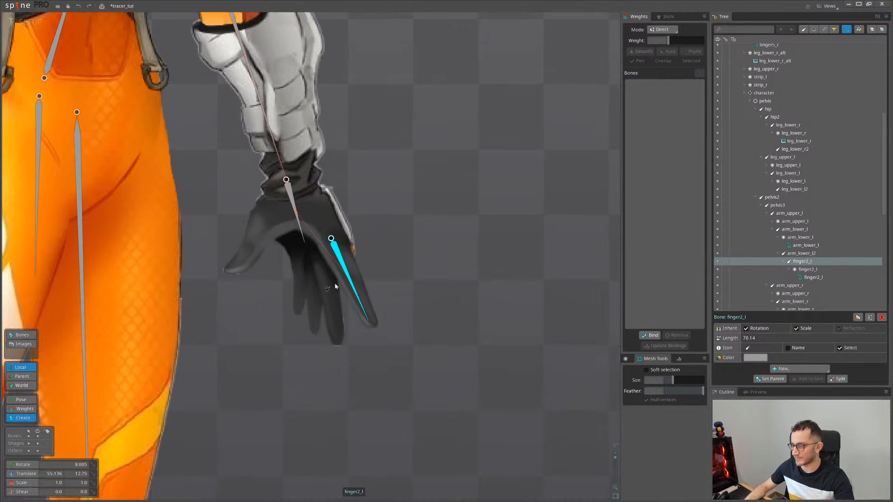
pyautogui.scroll(1, 349, 293)
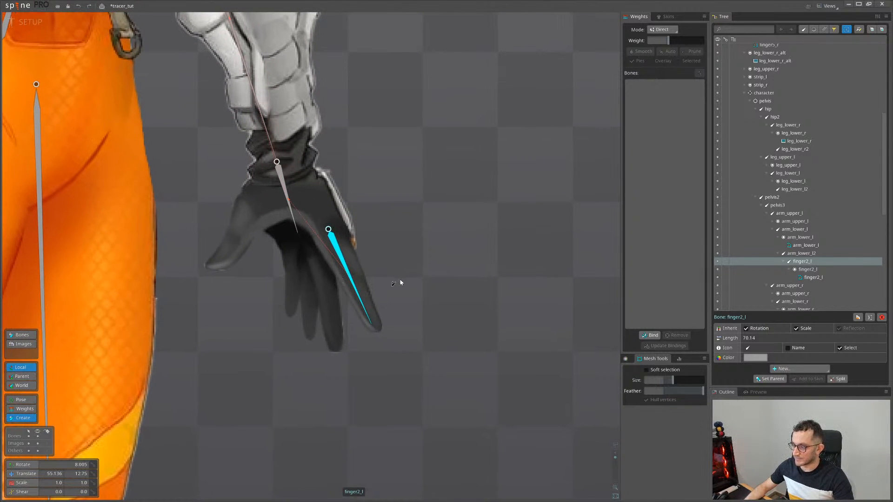
pyautogui.moveTo(400, 281); pyautogui.dragTo(391, 303)
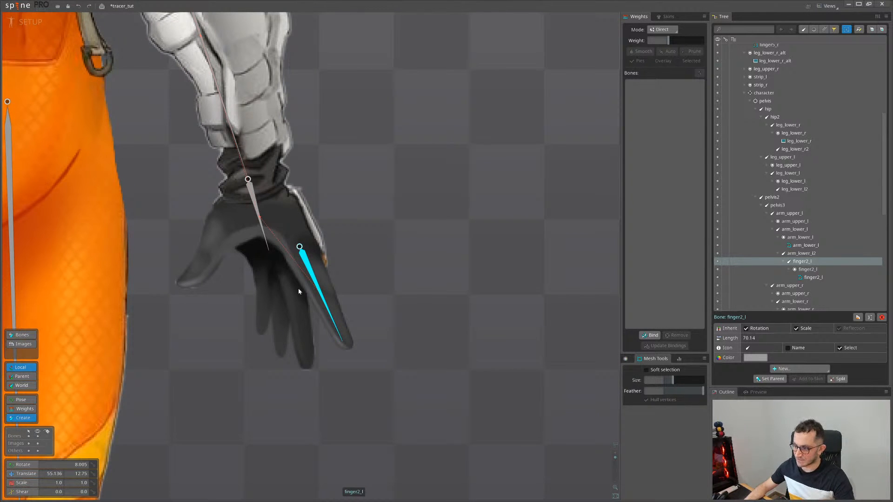
pyautogui.moveTo(260, 220); pyautogui.dragTo(242, 202)
pyautogui.click(243, 203)
pyautogui.moveTo(289, 290); pyautogui.dragTo(290, 276)
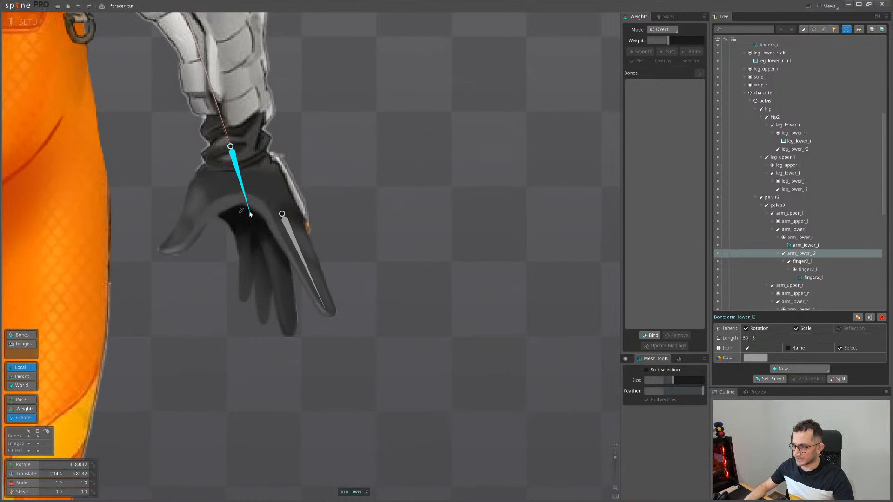
pyautogui.moveTo(250, 213); pyautogui.dragTo(305, 319)
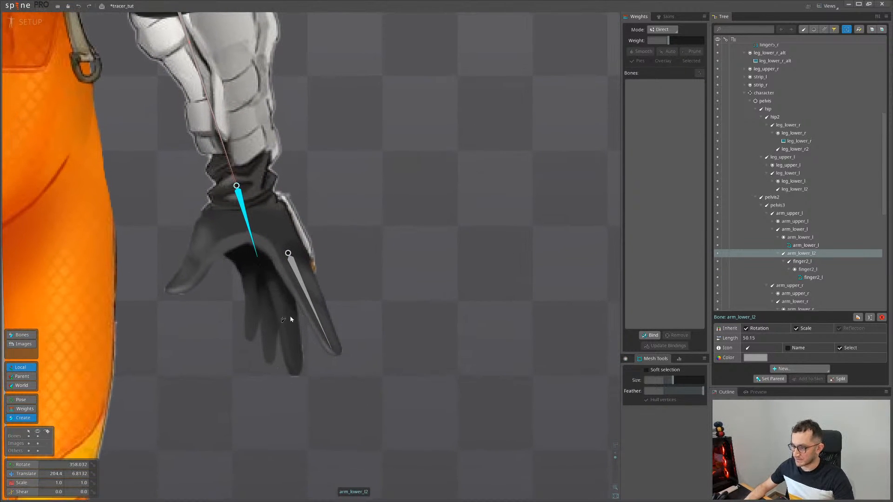
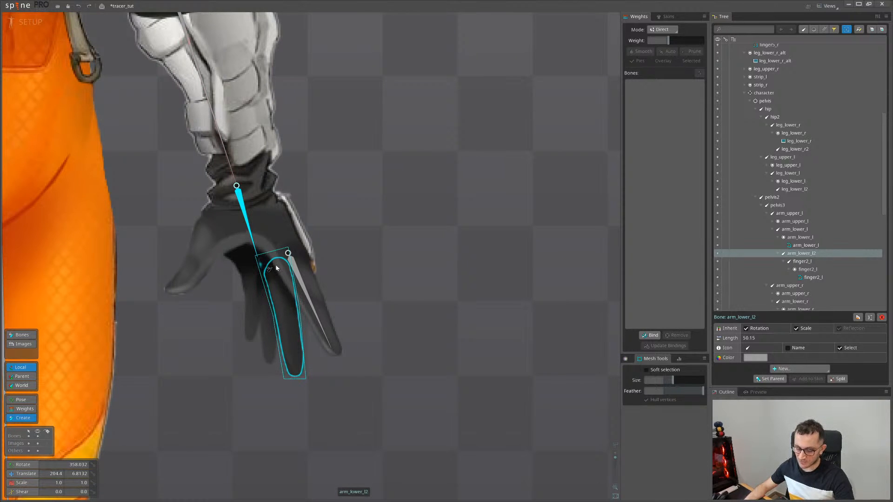
pyautogui.moveTo(276, 265); pyautogui.dragTo(295, 372)
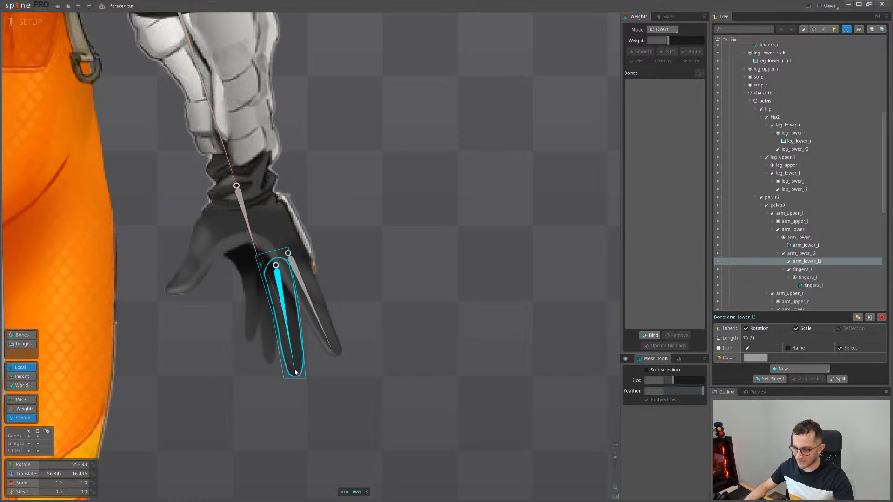
pyautogui.hotkey('ctrl', 'z')
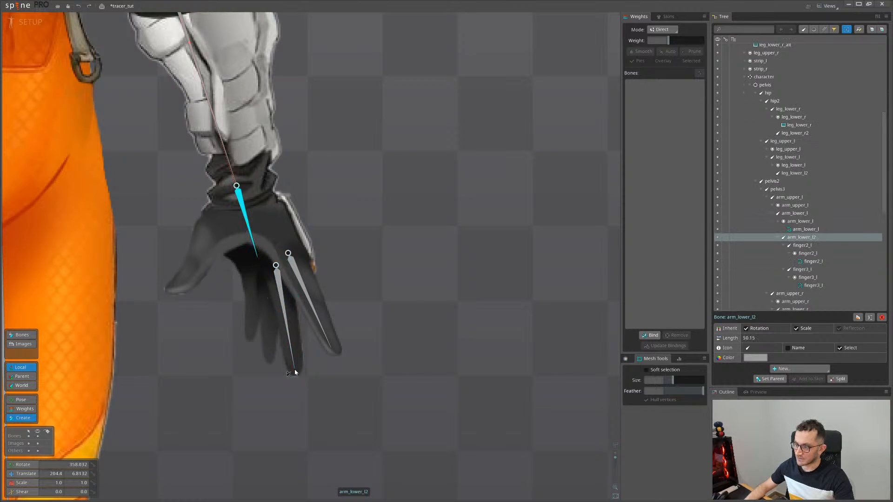
# Create finger4_l and finger5_l bones under arm_lower_l2, each running from the knuckle to the tip of its finger mesh
pyautogui.moveTo(267, 293); pyautogui.dragTo(278, 339)
pyautogui.keyDown('ctrl'); pyautogui.click(272, 281); pyautogui.keyUp('ctrl')
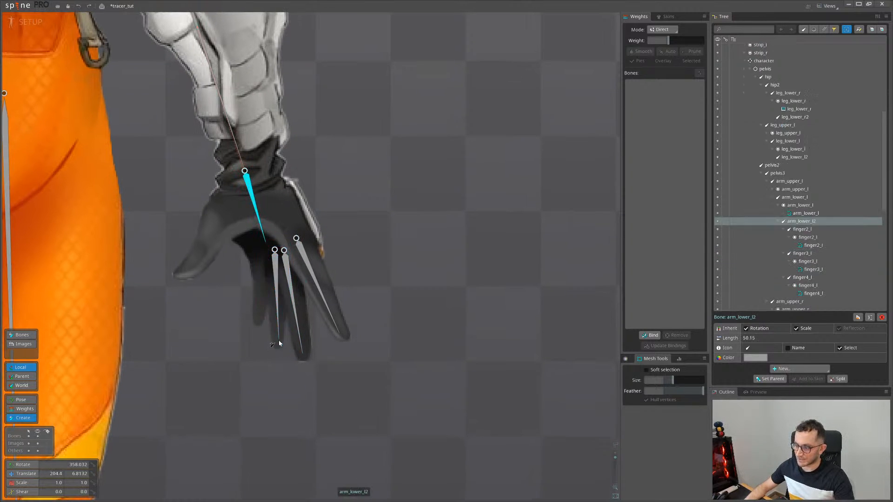
pyautogui.keyDown('ctrl'); pyautogui.click(258, 316); pyautogui.keyUp('ctrl')
pyautogui.moveTo(259, 255); pyautogui.dragTo(259, 317)
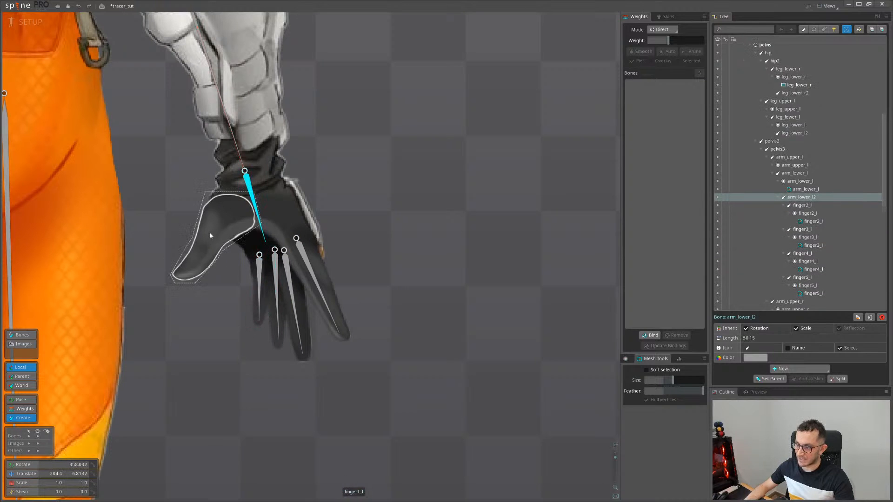
# Create a finger1_l bone about 47 units long under arm_lower_l2, running along the thumb mesh to its tip
pyautogui.keyDown('ctrl'); pyautogui.click(204, 244); pyautogui.keyUp('ctrl')
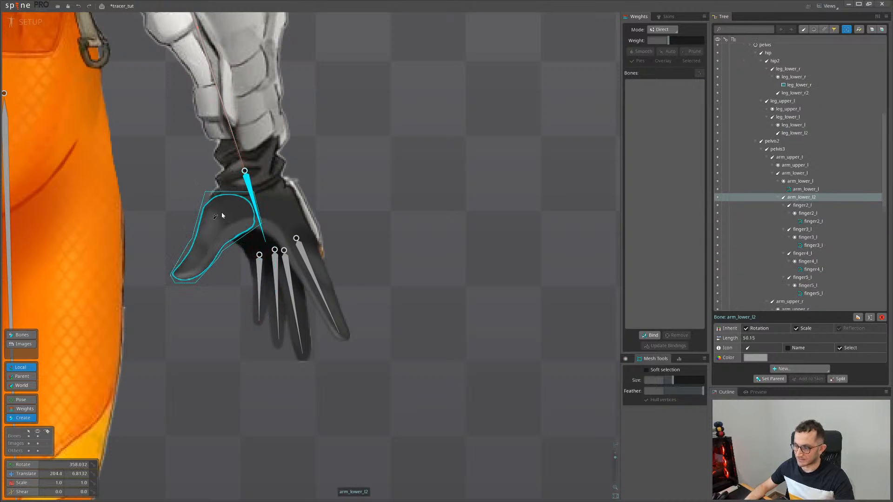
pyautogui.moveTo(221, 212); pyautogui.dragTo(184, 275)
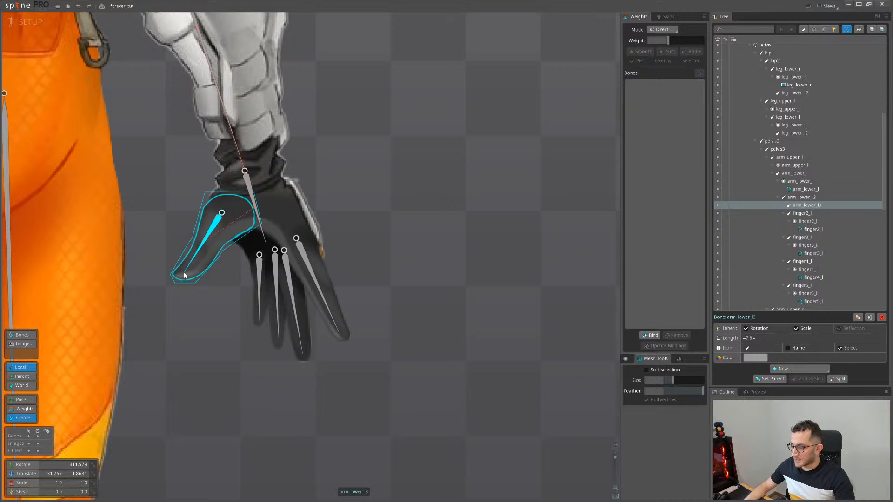
pyautogui.press('v')
# Split the finger1_l, finger3_l, finger4_l and finger5_l bones into two nested bones each
pyautogui.click(314, 275)
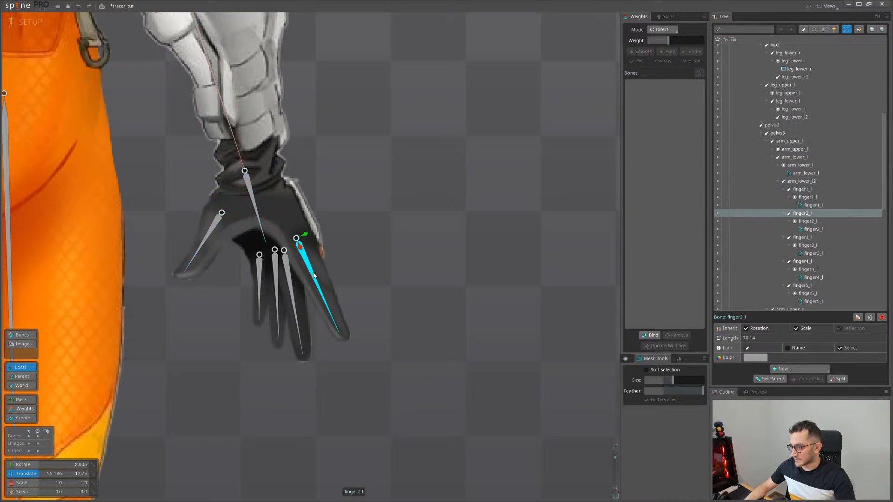
pyautogui.moveTo(255, 285); pyautogui.dragTo(395, 388)
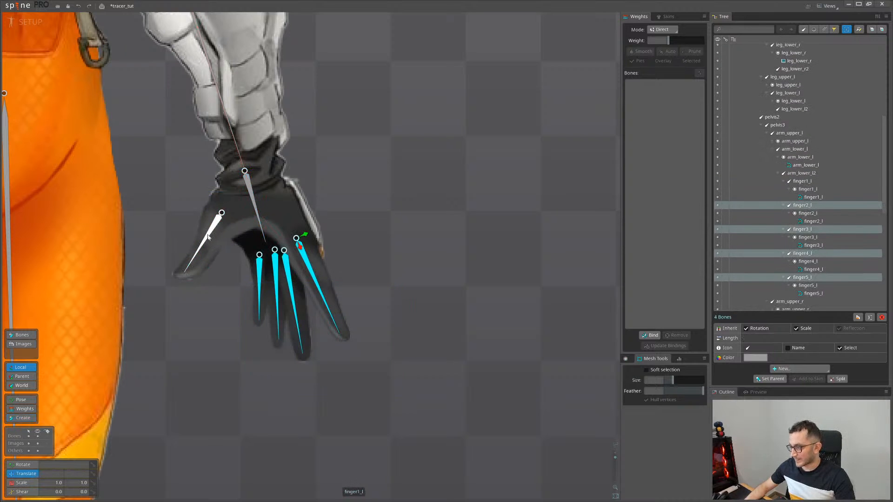
pyautogui.click(293, 293)
pyautogui.moveTo(217, 395); pyautogui.dragTo(299, 304)
pyautogui.keyDown('ctrl'); pyautogui.click(206, 248); pyautogui.keyUp('ctrl')
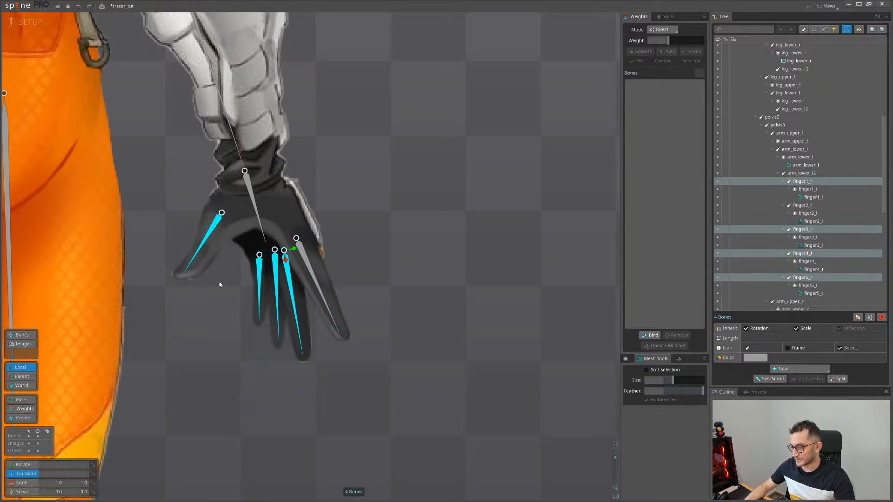
pyautogui.click(838, 379)
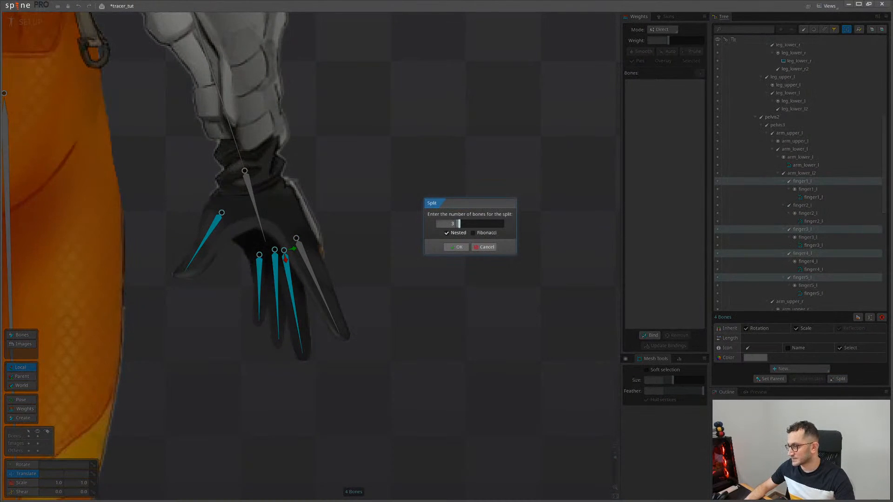
pyautogui.moveTo(459, 224); pyautogui.dragTo(456, 224)
pyautogui.click(456, 248)
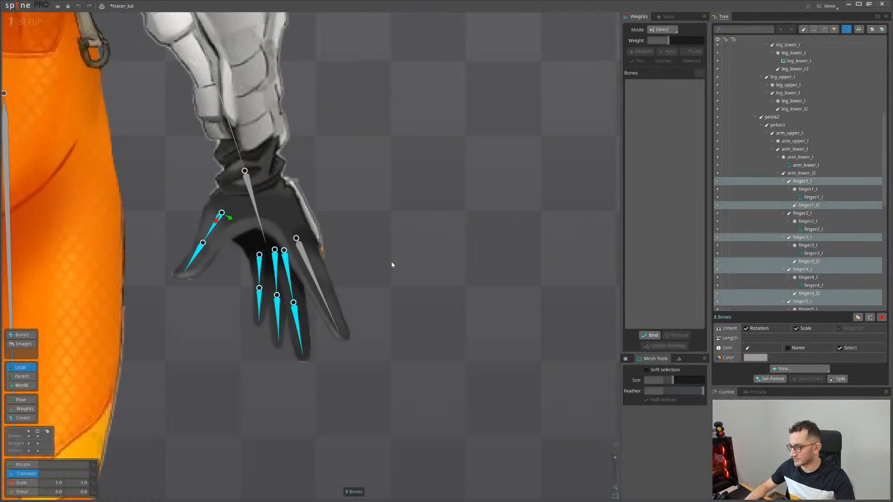
# Split the finger2_l bone into three nested bones
pyautogui.click(320, 290)
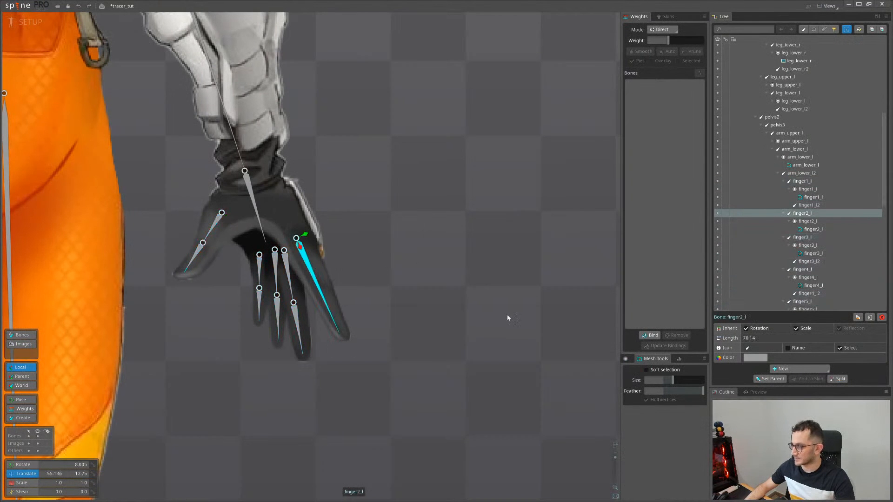
pyautogui.click(837, 379)
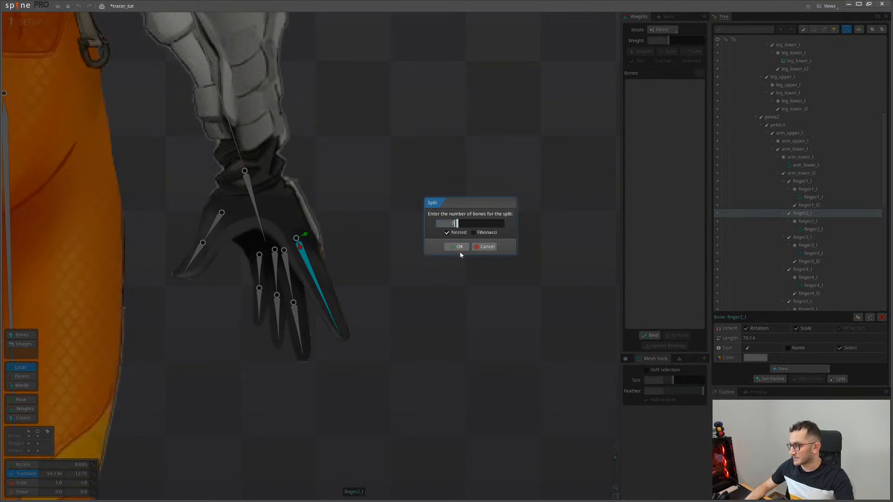
pyautogui.click(459, 246)
# Turn on the wireframe display for the five left-hand finger meshes, finger1_l to finger5_l, and clear the selection
pyautogui.click(331, 310)
pyautogui.keyDown('ctrl'); pyautogui.click(292, 334); pyautogui.keyUp('ctrl')
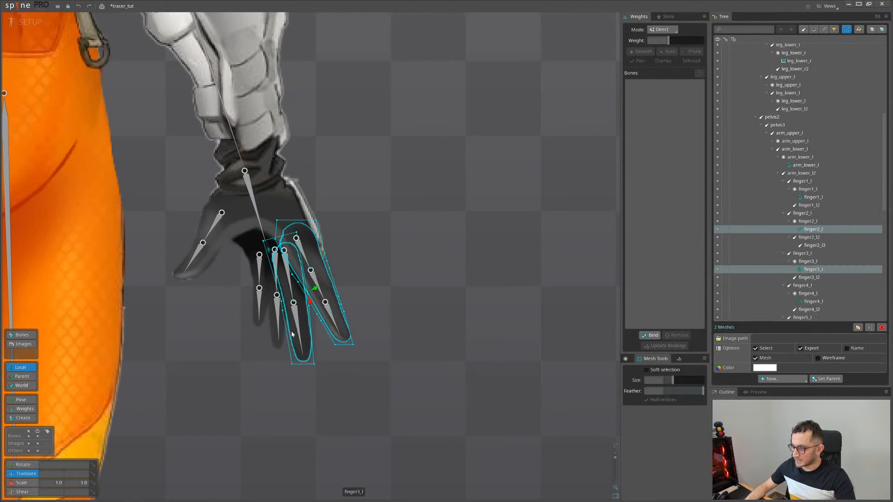
pyautogui.keyDown('ctrl'); pyautogui.click(278, 325); pyautogui.keyUp('ctrl')
pyautogui.keyDown('ctrl'); pyautogui.click(259, 310); pyautogui.keyUp('ctrl')
pyautogui.keyDown('ctrl'); pyautogui.click(200, 265); pyautogui.keyUp('ctrl')
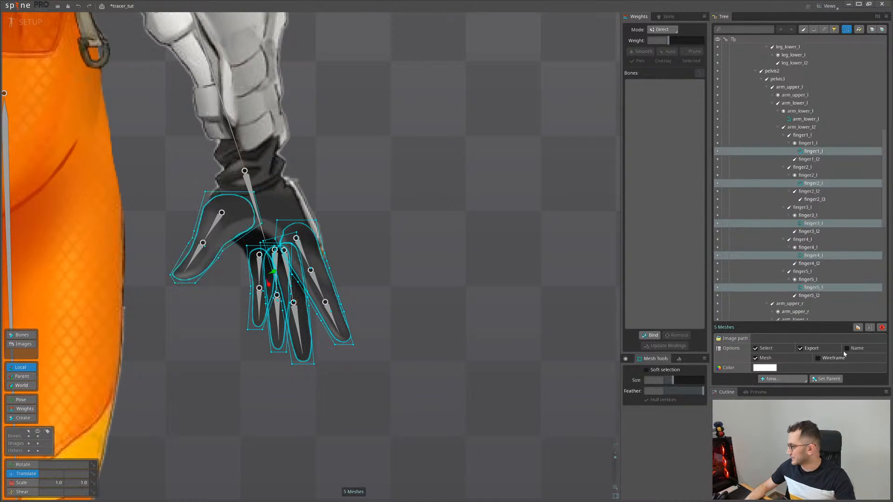
pyautogui.scroll(3, 372, 321)
pyautogui.press('space')
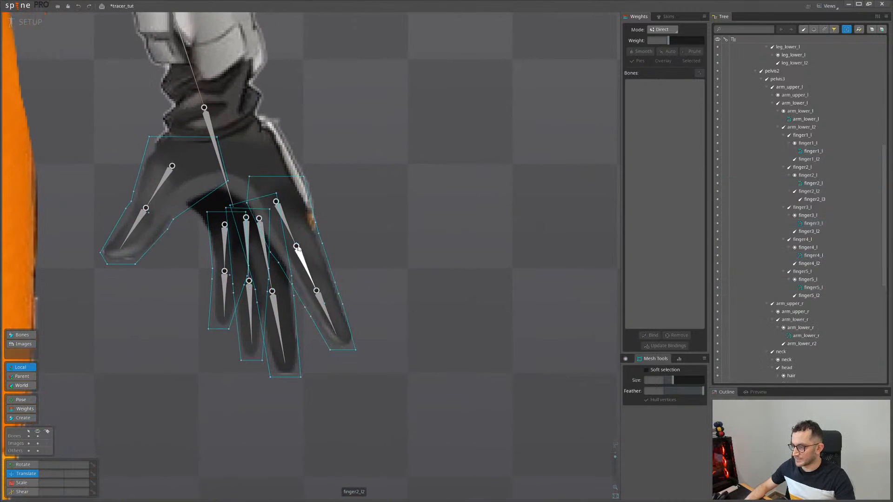
# Move the finger2_l2 and finger2_l3 joints onto the finger2_l mesh's bend vertices, making finger2_l3 about 22.5 units long
pyautogui.scroll(7, 299, 248)
pyautogui.moveTo(293, 245); pyautogui.dragTo(262, 213)
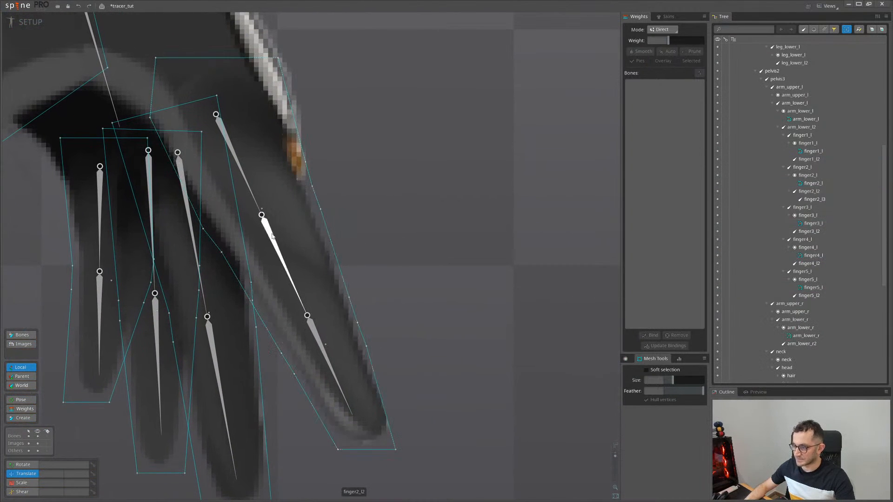
pyautogui.click(269, 228)
pyautogui.press('n')
pyautogui.moveTo(307, 254); pyautogui.dragTo(293, 227)
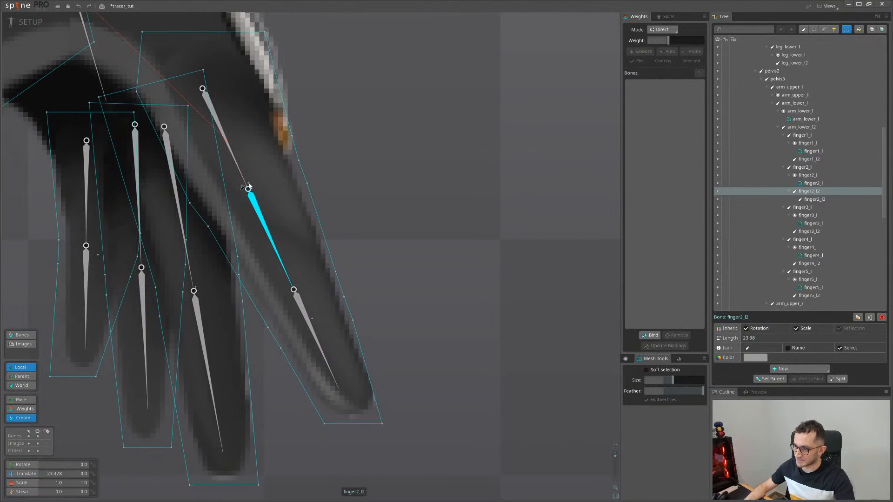
pyautogui.moveTo(248, 187); pyautogui.dragTo(349, 353)
pyautogui.click(320, 342)
pyautogui.scroll(-3, 317, 226)
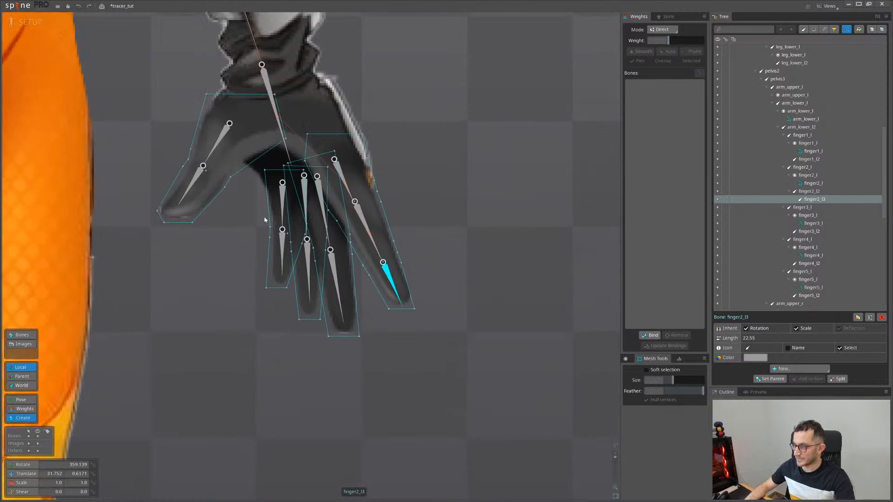
# Realign the finger3_l2 joint to the finger3_l mesh's bend vertices and extend the bone to the fingertip, about 40.5 units long
pyautogui.scroll(3, 316, 226)
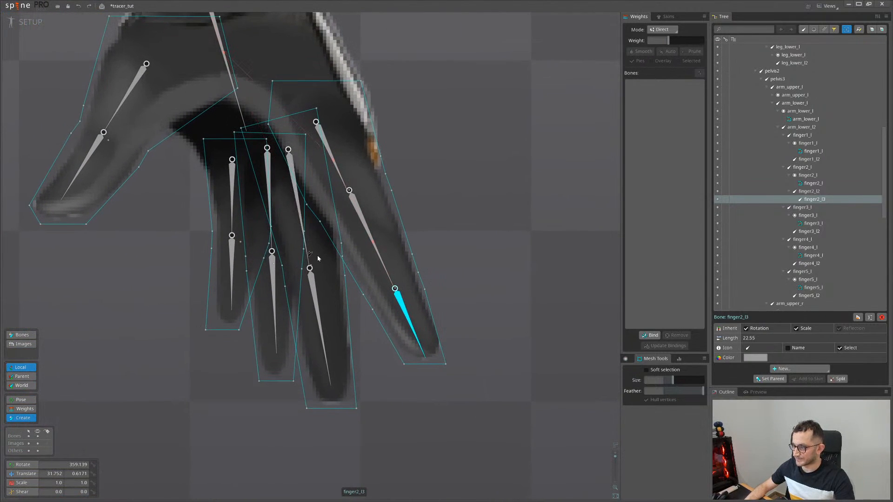
pyautogui.click(315, 293)
pyautogui.moveTo(337, 300); pyautogui.dragTo(328, 269)
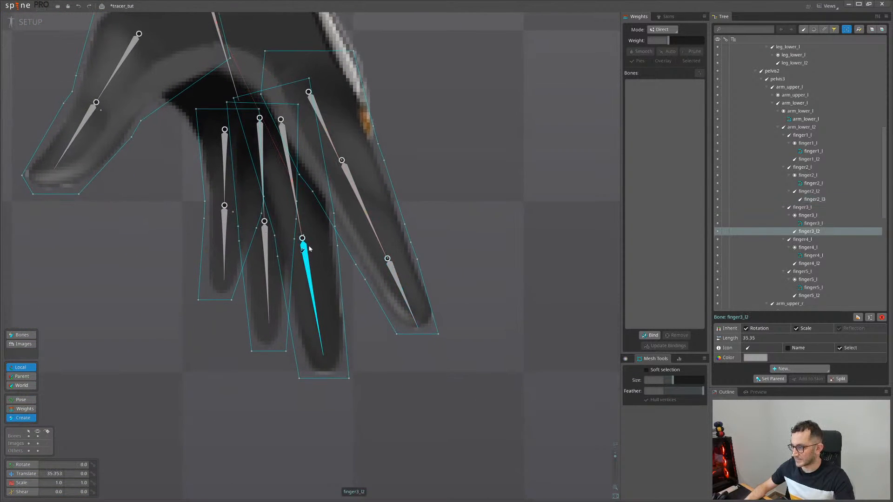
pyautogui.moveTo(303, 234); pyautogui.dragTo(325, 373)
pyautogui.scroll(-2, 328, 419)
pyautogui.scroll(4, 298, 209)
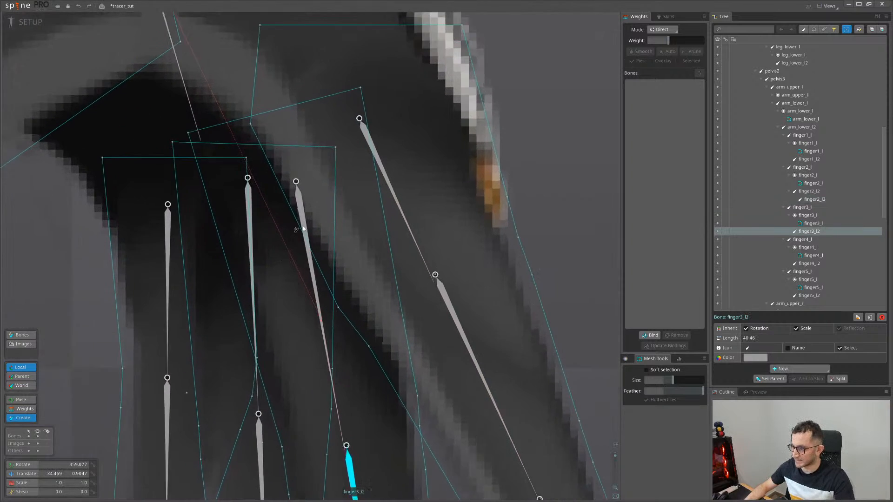
pyautogui.scroll(-4, 349, 260)
pyautogui.scroll(4, 354, 272)
pyautogui.scroll(-5, 340, 275)
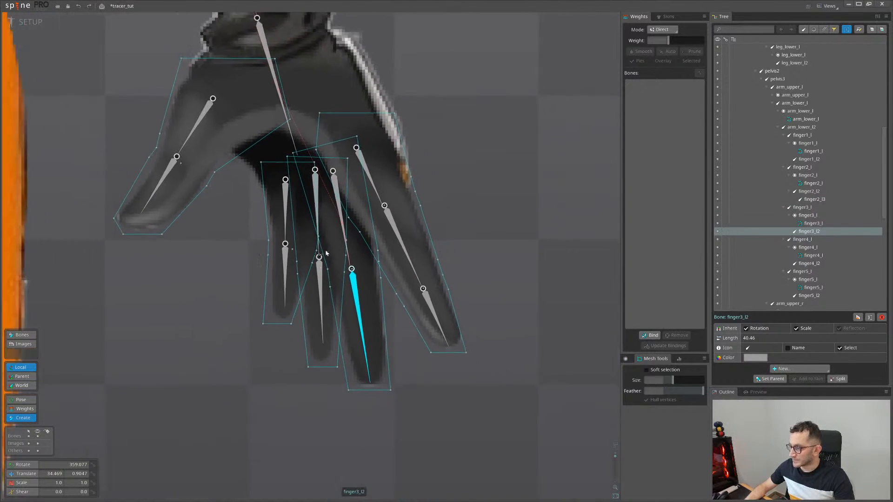
# Realign the finger4_l and finger4_l2 bones so their joint sits at the finger4_l mesh's bend and the tip reaches the fingertip
pyautogui.scroll(1, 331, 288)
pyautogui.click(327, 286)
pyautogui.moveTo(328, 267); pyautogui.dragTo(327, 353)
pyautogui.click(323, 219)
pyautogui.moveTo(319, 174); pyautogui.dragTo(328, 270)
# Realign the finger5_l and finger5_l2 bones to the little finger's bend, making finger5_l2 about 25.8 units long
pyautogui.click(294, 214)
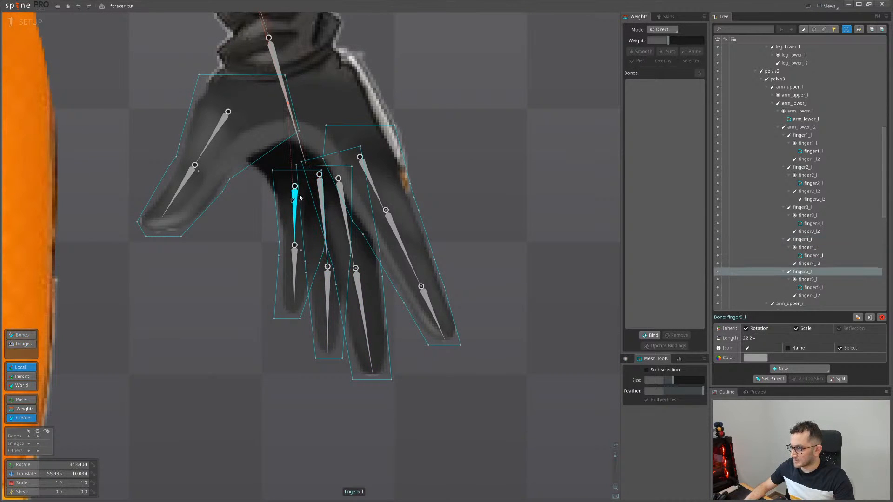
pyautogui.moveTo(294, 184); pyautogui.dragTo(290, 306)
pyautogui.click(295, 264)
# Adjust the finger1_l and finger1_l2 bones to the thumb's bend and tip, leave bone creation and clear the selection
pyautogui.scroll(-1, 218, 241)
pyautogui.moveTo(193, 198); pyautogui.dragTo(253, 275)
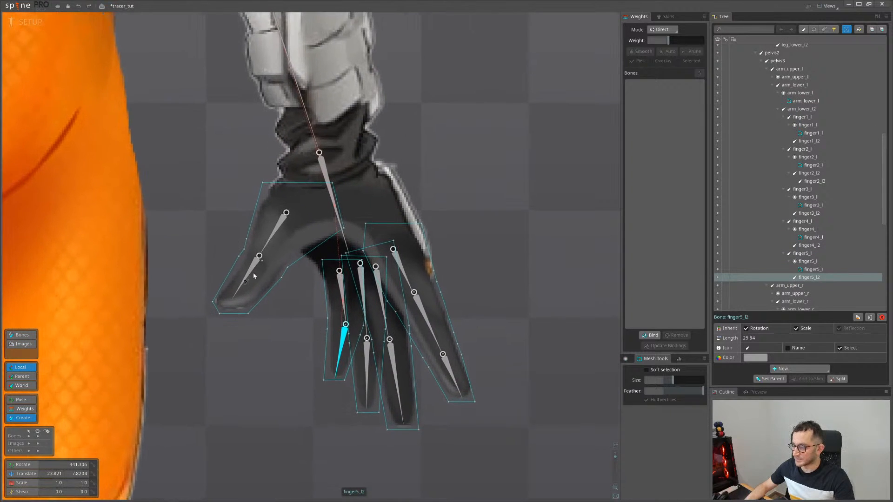
pyautogui.click(268, 240)
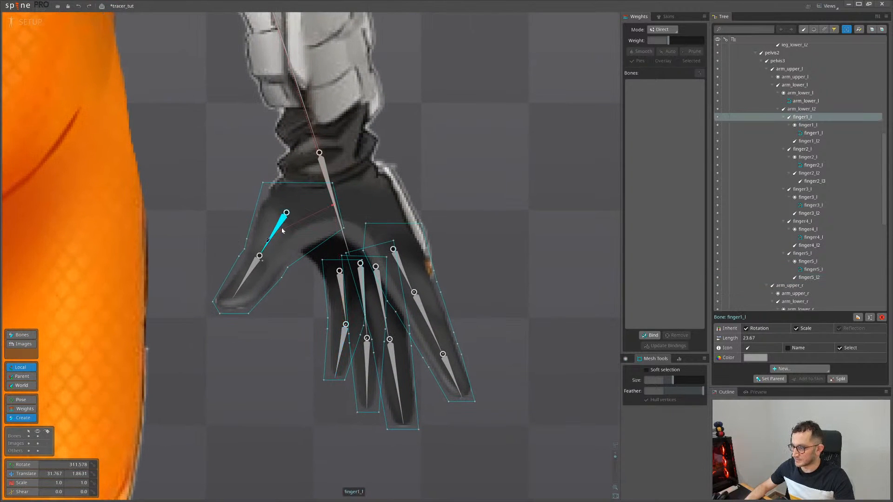
pyautogui.click(263, 263)
pyautogui.moveTo(263, 261); pyautogui.dragTo(230, 305)
pyautogui.scroll(-1, 259, 347)
pyautogui.moveTo(260, 347); pyautogui.dragTo(292, 297)
pyautogui.scroll(1, 323, 281)
pyautogui.press('v')
pyautogui.press('space')
# Turn off the wireframe display for the five left-hand finger meshes, finger1_l to finger5_l, and clear the selection
pyautogui.scroll(-3, 293, 300)
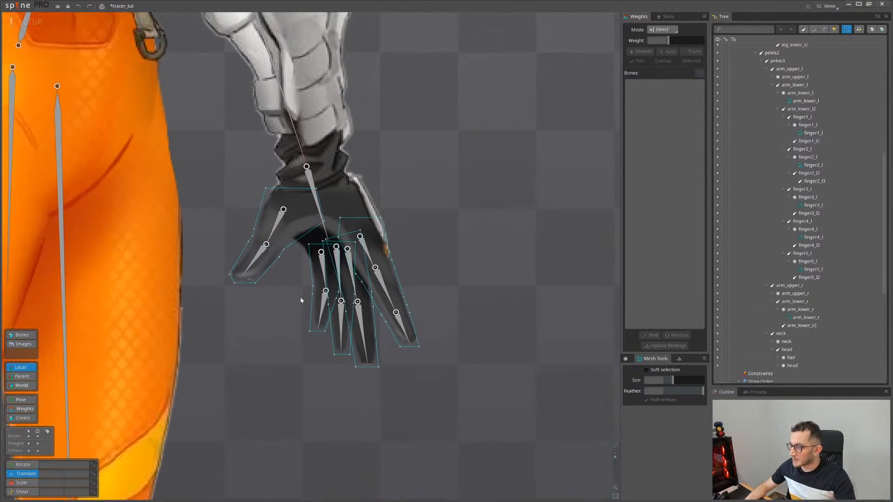
pyautogui.scroll(2, 405, 301)
pyautogui.click(403, 297)
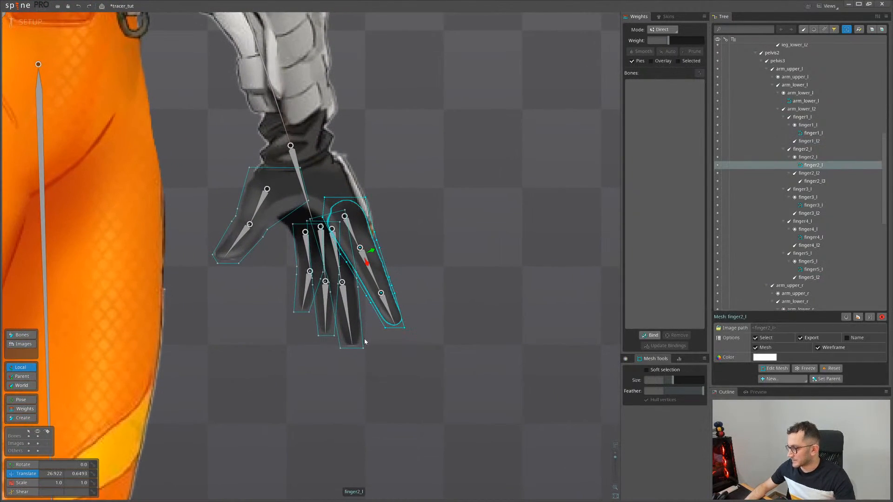
pyautogui.keyDown('ctrl'); pyautogui.click(346, 316); pyautogui.keyUp('ctrl')
pyautogui.keyDown('ctrl'); pyautogui.click(325, 307); pyautogui.keyUp('ctrl')
pyautogui.keyDown('ctrl'); pyautogui.click(305, 293); pyautogui.keyUp('ctrl')
pyautogui.keyDown('ctrl'); pyautogui.click(268, 200); pyautogui.keyUp('ctrl')
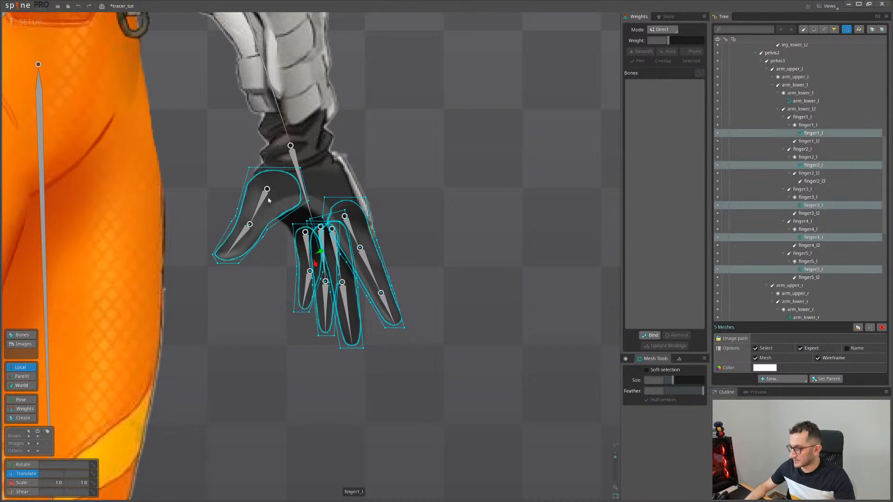
pyautogui.click(405, 311)
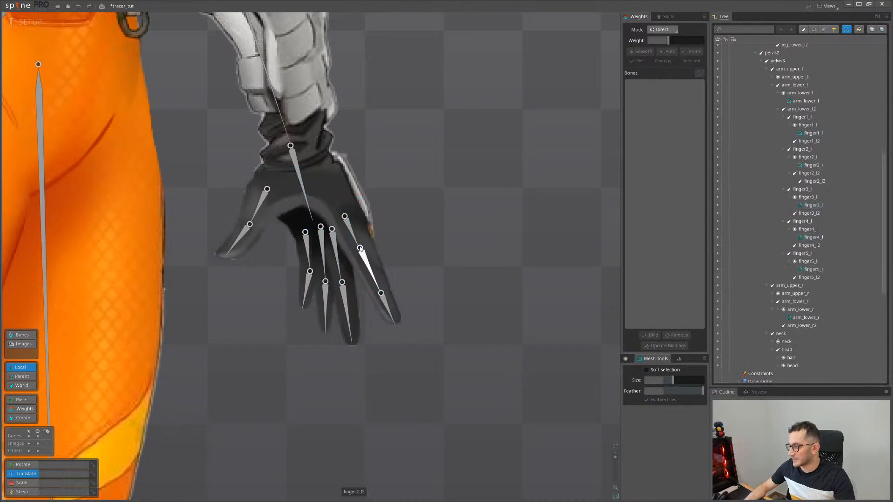
# Bind the finger2_l mesh to the finger2_l, finger2_l2 and finger2_l3 bones with automatic weights
pyautogui.click(391, 297)
pyautogui.click(650, 335)
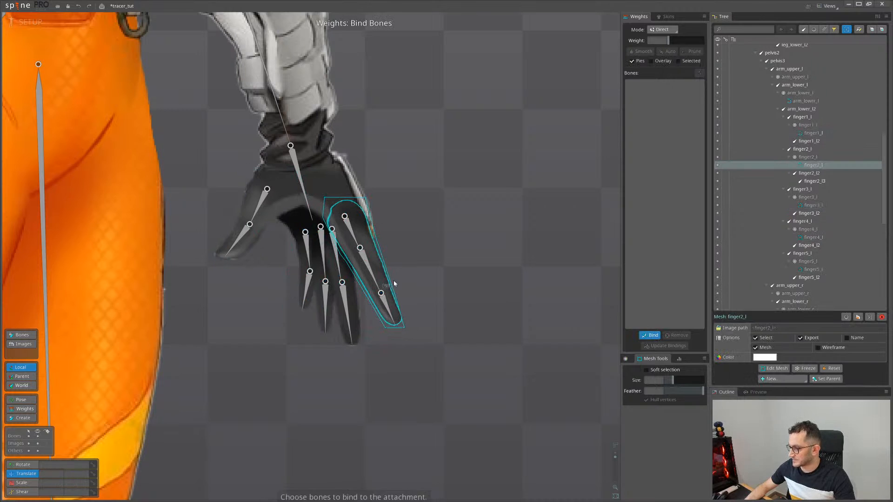
pyautogui.click(646, 335)
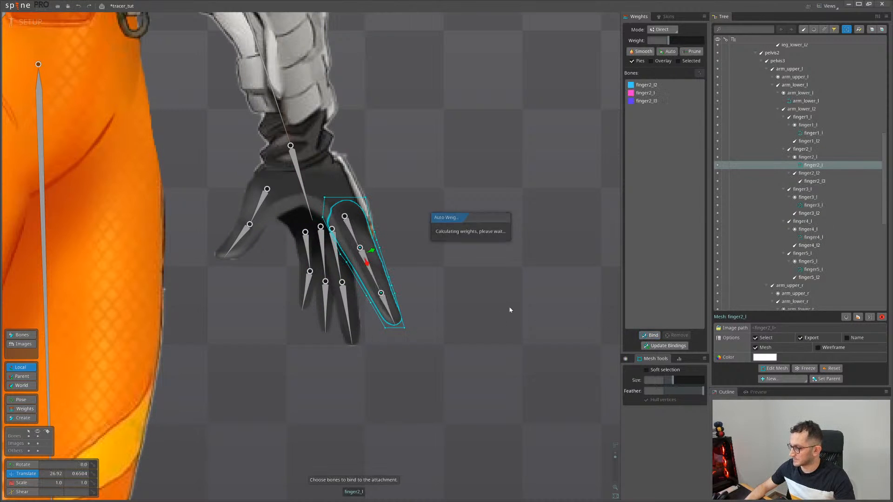
# Bind the finger3_l mesh to the finger3_l and finger3_l2 bones with automatic weights
pyautogui.click(337, 273)
pyautogui.click(654, 334)
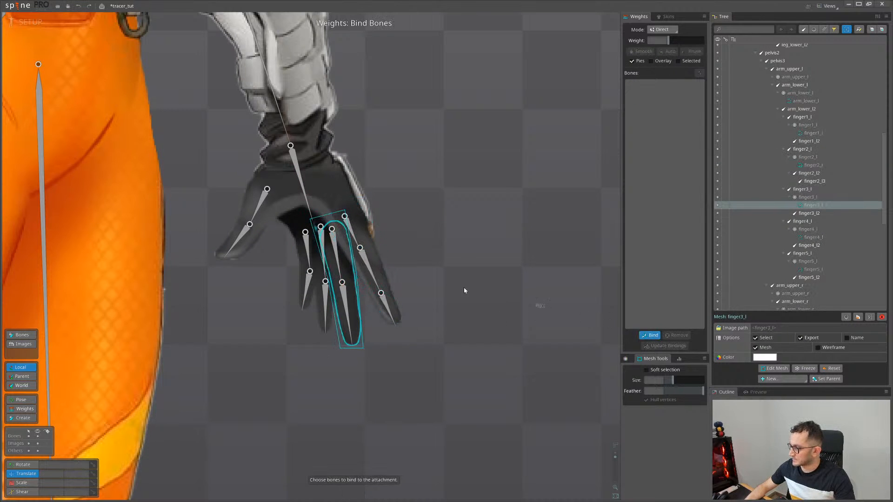
pyautogui.click(339, 266)
pyautogui.click(345, 300)
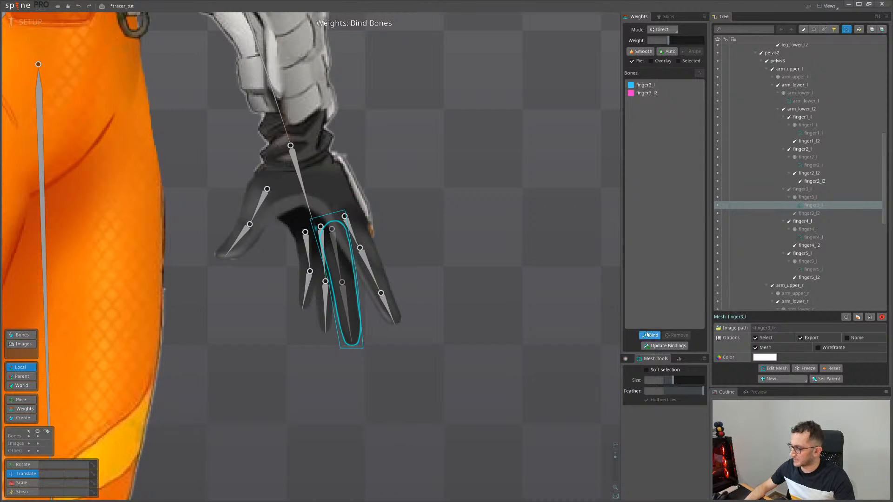
pyautogui.click(650, 335)
# Bind the finger4_l mesh to the finger4_l and finger4_l2 bones with automatic weights
pyautogui.scroll(3, 312, 279)
pyautogui.click(326, 279)
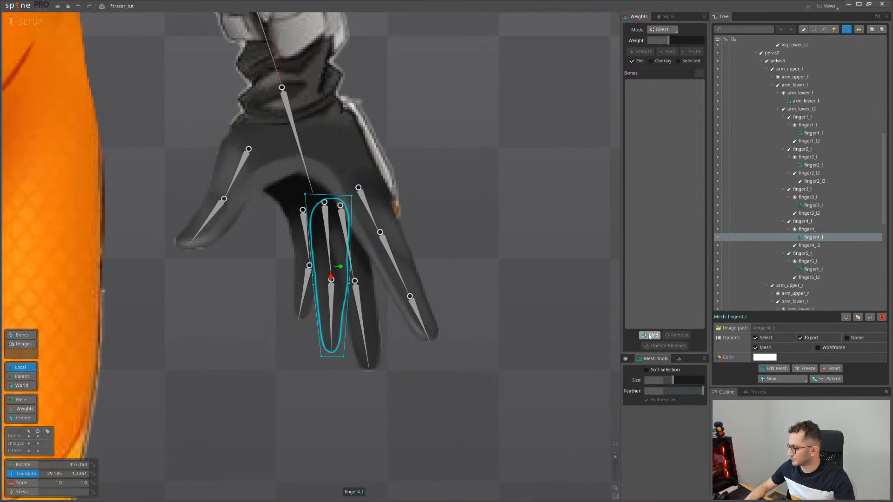
pyautogui.click(651, 335)
pyautogui.click(327, 242)
pyautogui.click(331, 309)
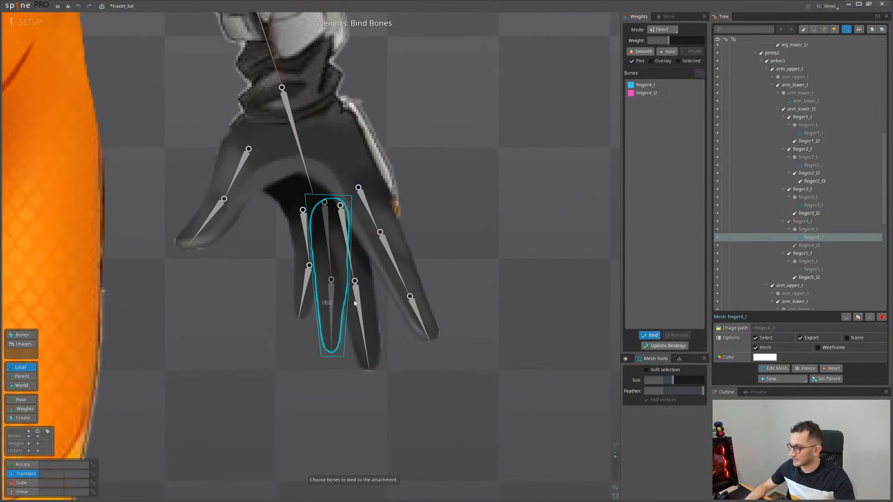
pyautogui.click(650, 335)
# Bind the finger5_l mesh to the finger5_l and finger5_l2 bones with automatic weights
pyautogui.click(299, 274)
pyautogui.click(650, 336)
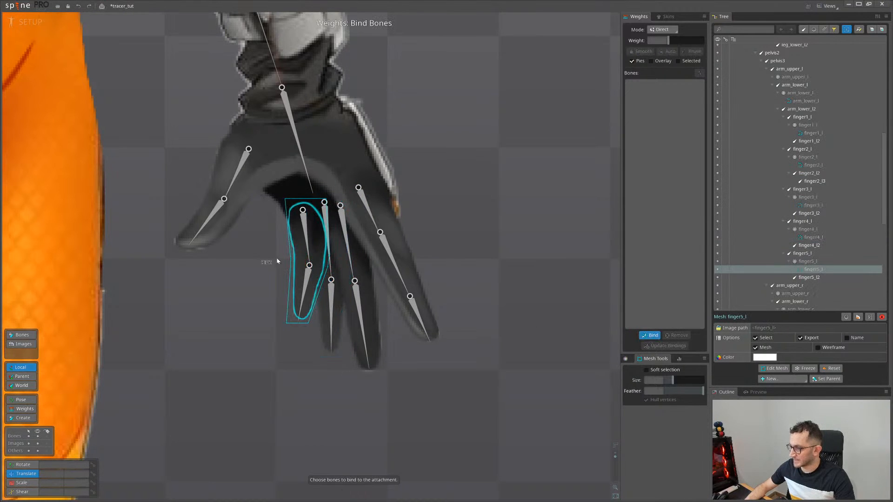
pyautogui.click(302, 232)
pyautogui.click(304, 298)
pyautogui.click(653, 335)
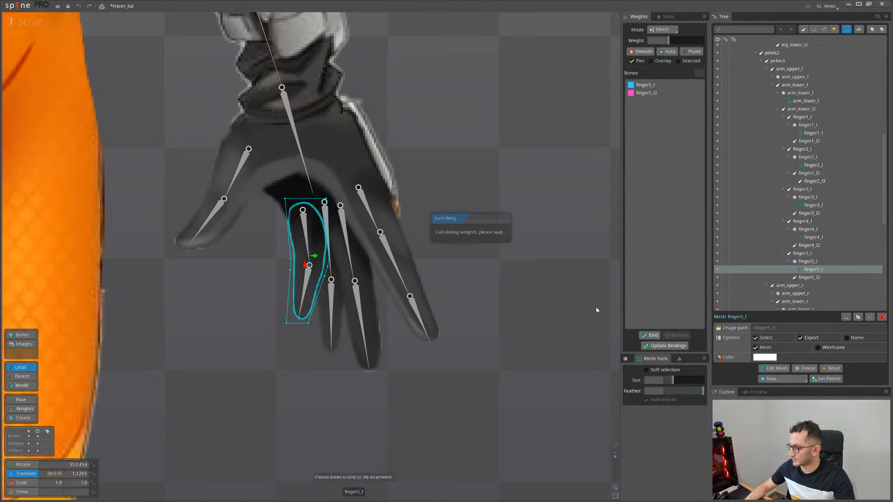
# Bind the finger1_l mesh to the finger1_l and finger1_l2 bones with automatic weights
pyautogui.click(231, 204)
pyautogui.click(649, 336)
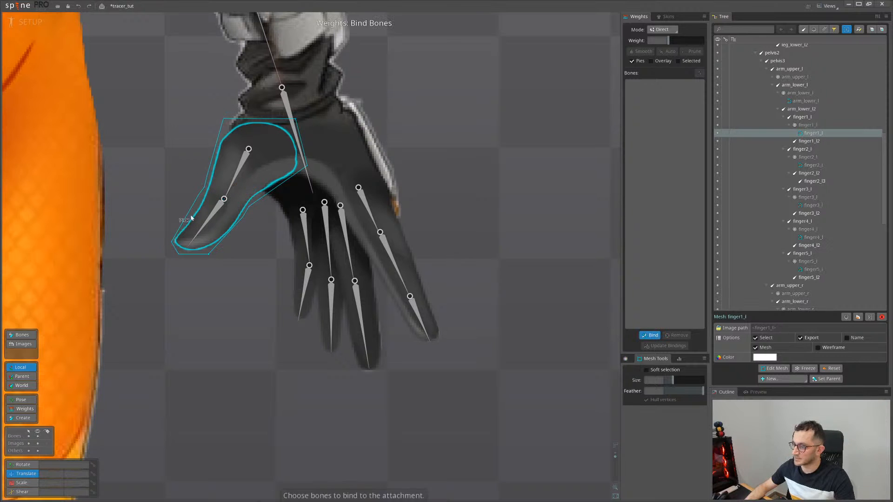
pyautogui.press('Escape')
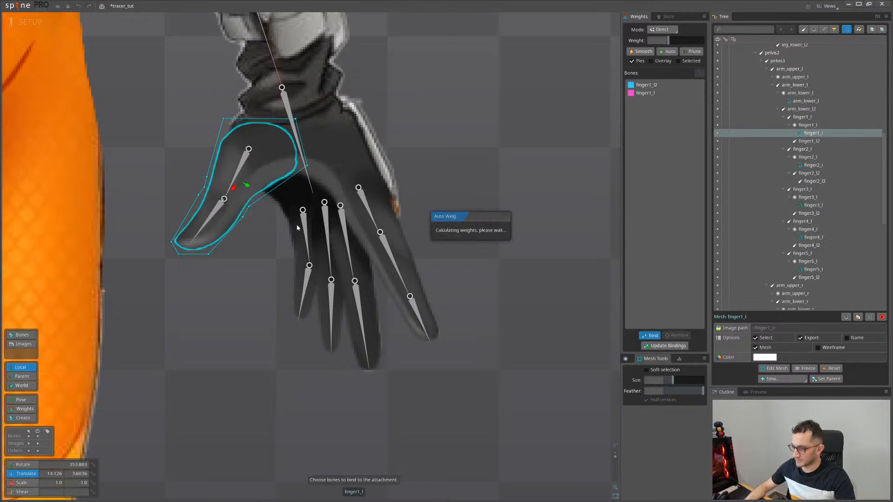
# Examine the automatic vertex weights around the thumb's bend on the finger1_l mesh
pyautogui.moveTo(233, 228); pyautogui.dragTo(253, 250)
pyautogui.scroll(5, 254, 251)
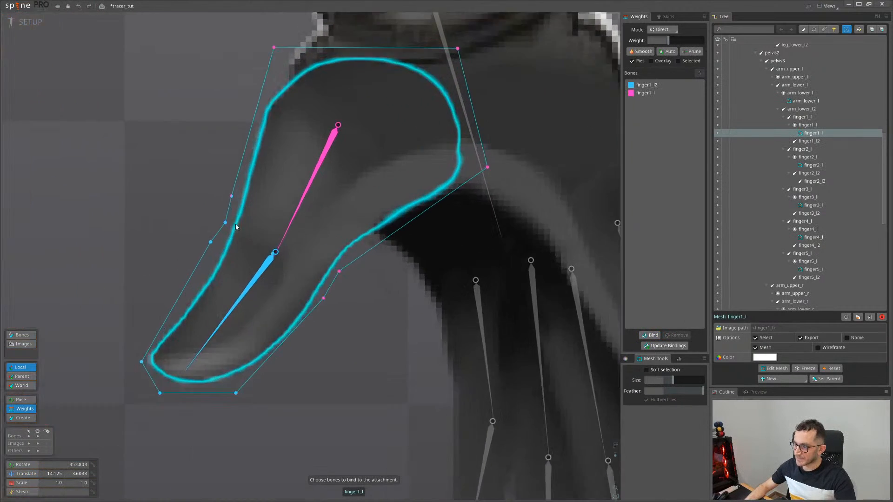
pyautogui.scroll(-4, 247, 223)
pyautogui.scroll(2, 221, 241)
pyautogui.scroll(2, 220, 240)
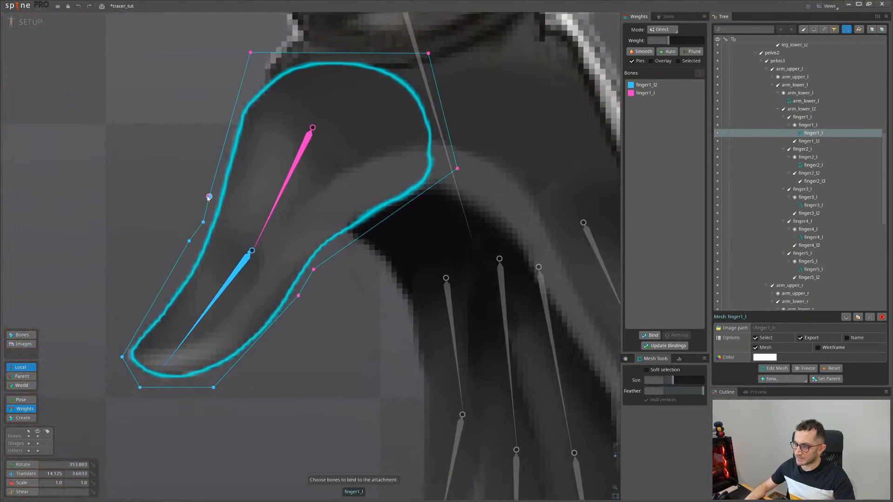
pyautogui.click(210, 196)
pyautogui.scroll(-3, 190, 241)
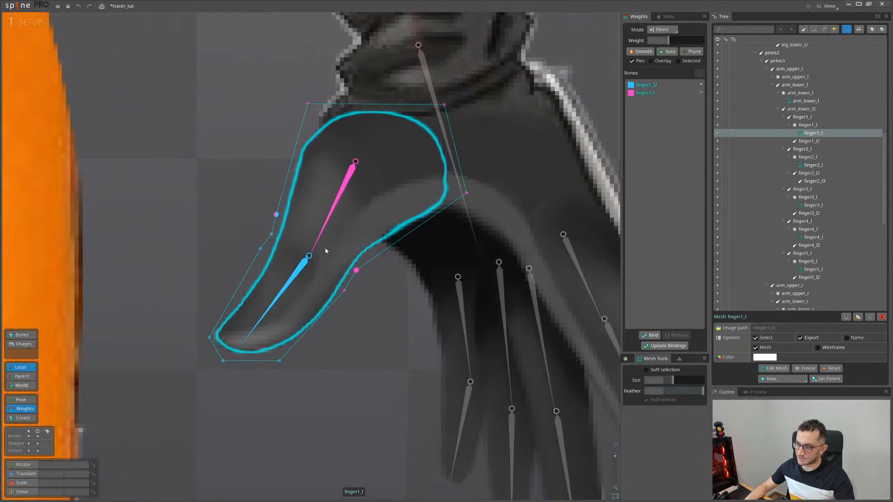
pyautogui.scroll(3, 203, 201)
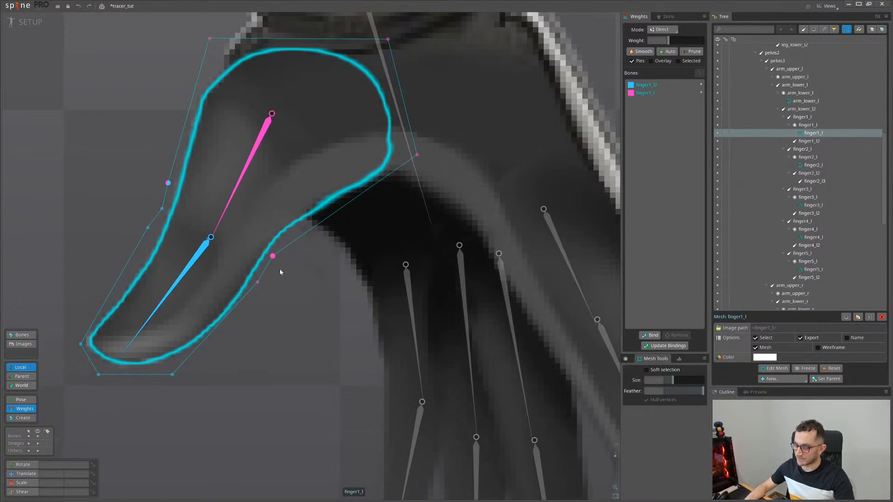
pyautogui.moveTo(196, 203); pyautogui.dragTo(177, 232)
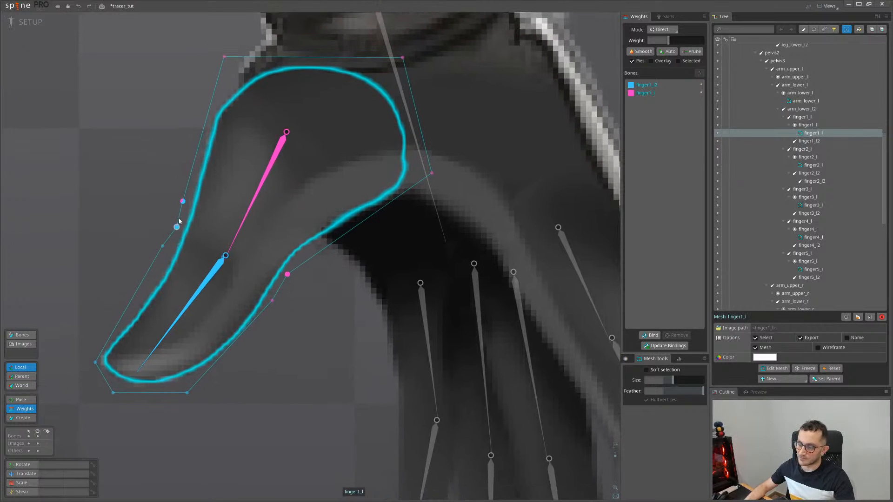
pyautogui.scroll(-4, 233, 275)
pyautogui.moveTo(212, 218); pyautogui.dragTo(248, 237)
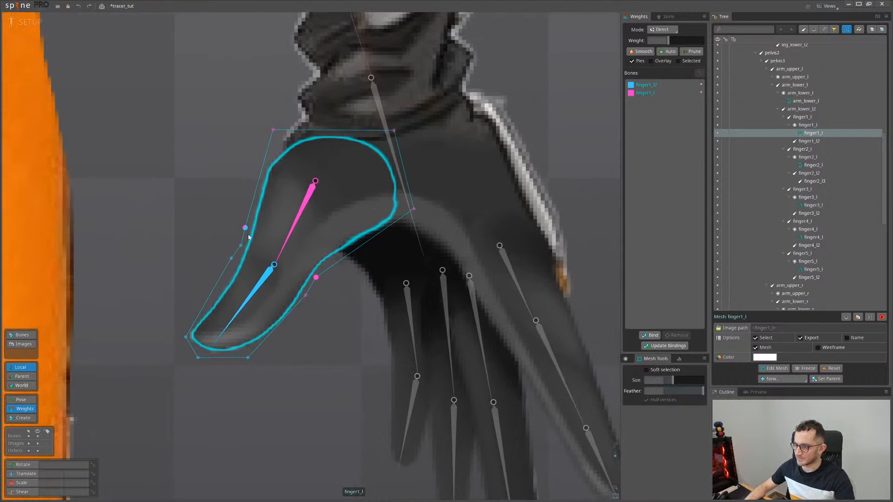
pyautogui.scroll(-1, 240, 256)
pyautogui.scroll(3, 208, 254)
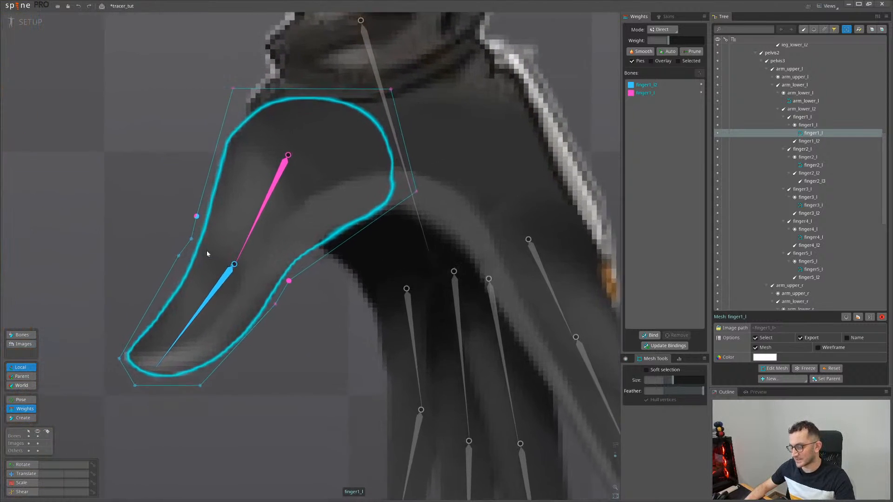
# Set the finger1_l bone's weight to 100 on the uppermost of the three vertices at the thumb's outer bend
pyautogui.click(259, 229)
pyautogui.moveTo(226, 296); pyautogui.dragTo(198, 296)
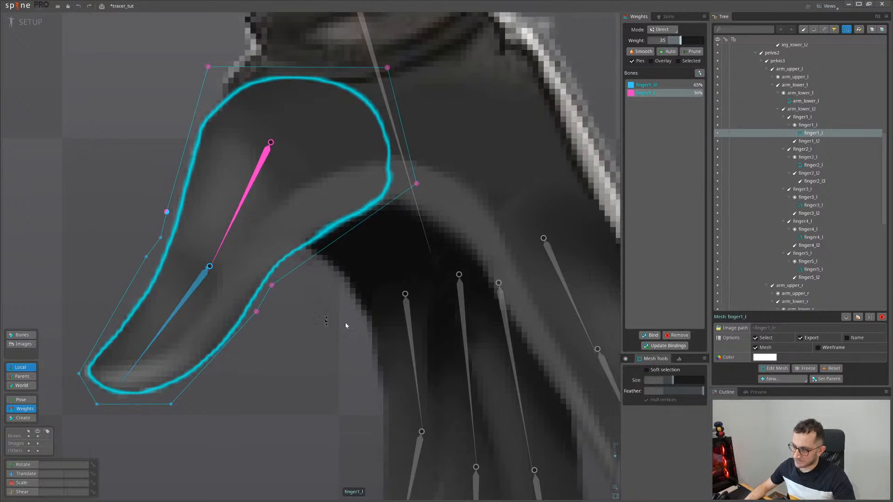
pyautogui.scroll(2, 173, 253)
pyautogui.scroll(-4, 253, 313)
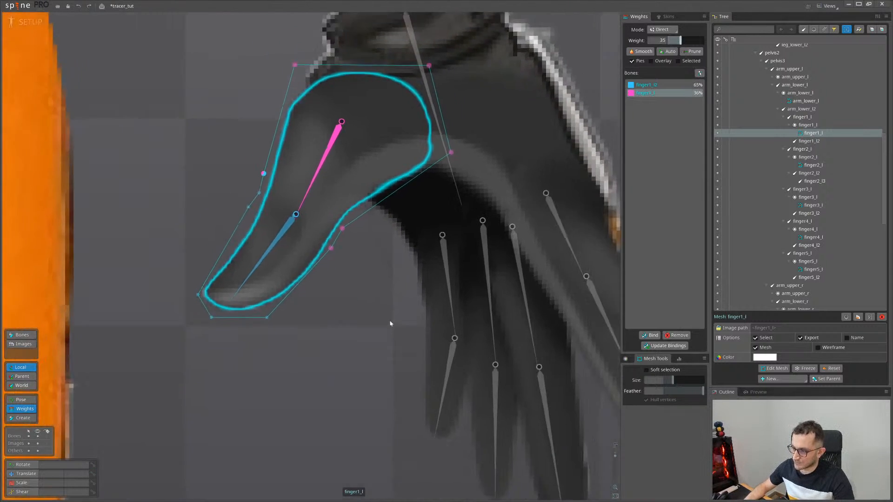
pyautogui.scroll(2, 319, 322)
pyautogui.scroll(2, 261, 377)
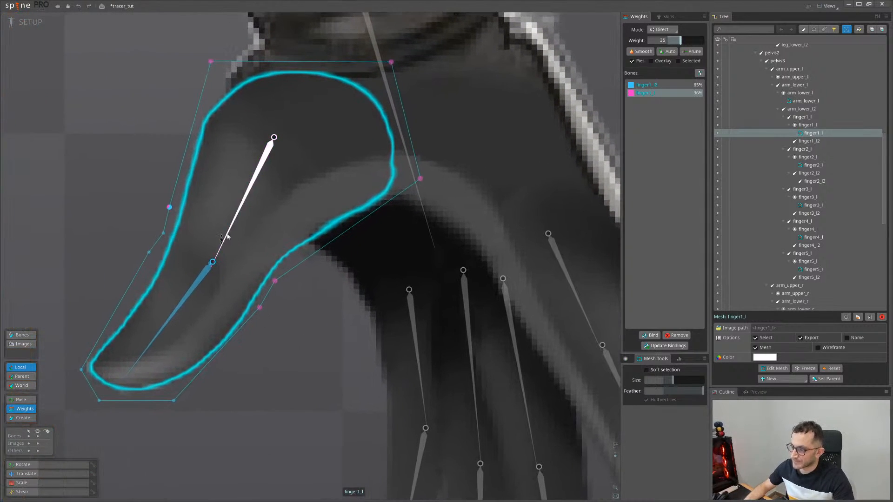
pyautogui.click(171, 208)
pyautogui.moveTo(181, 266); pyautogui.dragTo(186, 110)
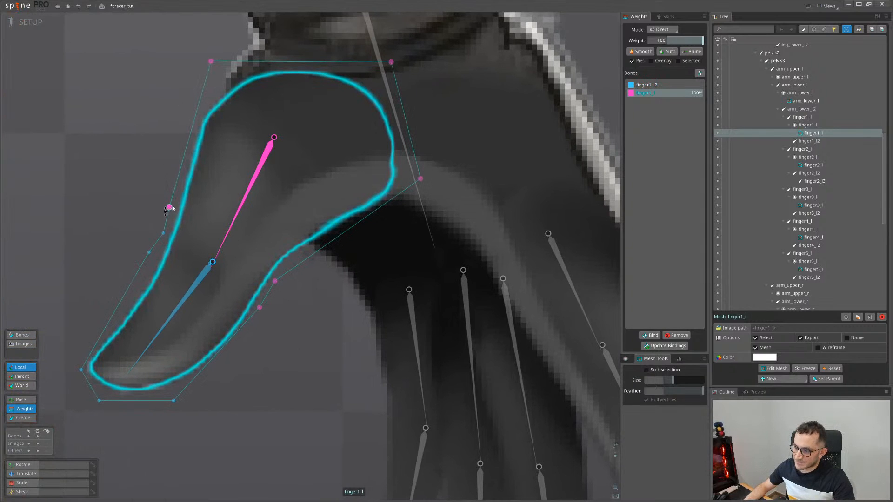
pyautogui.moveTo(171, 209); pyautogui.dragTo(169, 229)
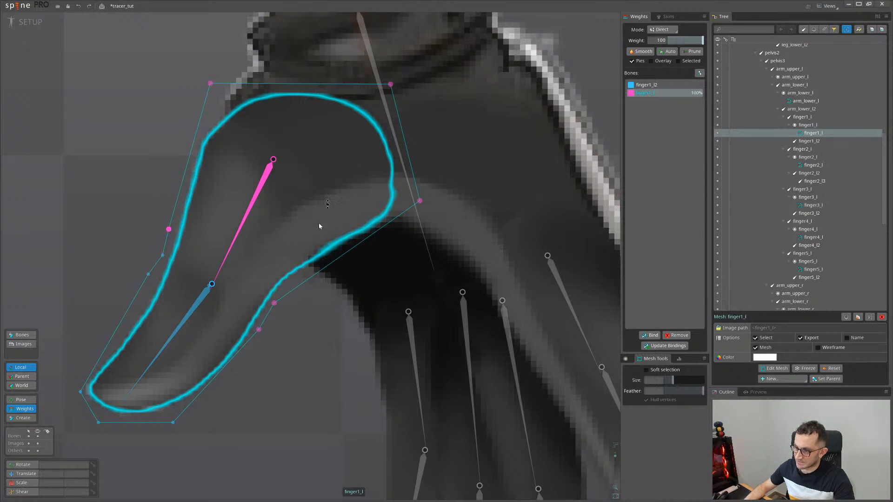
# Set the finger1_l bone's weight to 49.8 on the middle vertex of the thumb's outer bend
pyautogui.scroll(-2, 319, 226)
pyautogui.moveTo(270, 239); pyautogui.dragTo(277, 201)
pyautogui.scroll(1, 281, 243)
pyautogui.scroll(5, 281, 242)
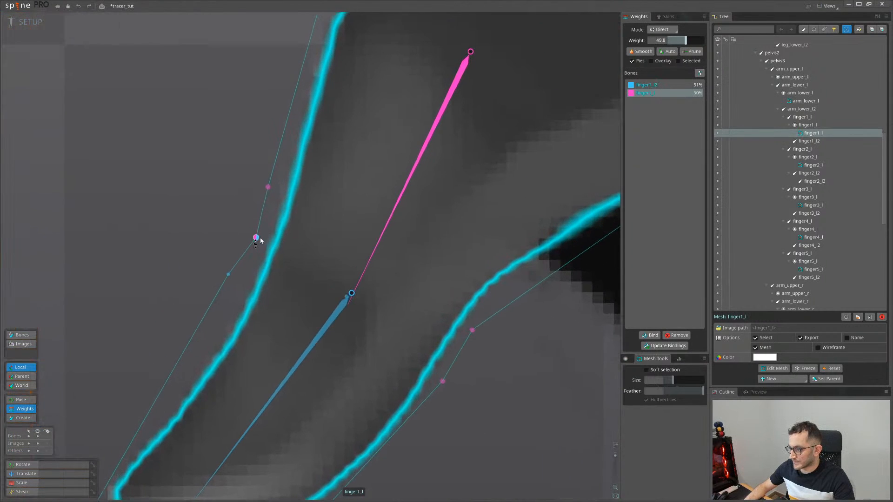
pyautogui.moveTo(364, 296); pyautogui.dragTo(297, 275)
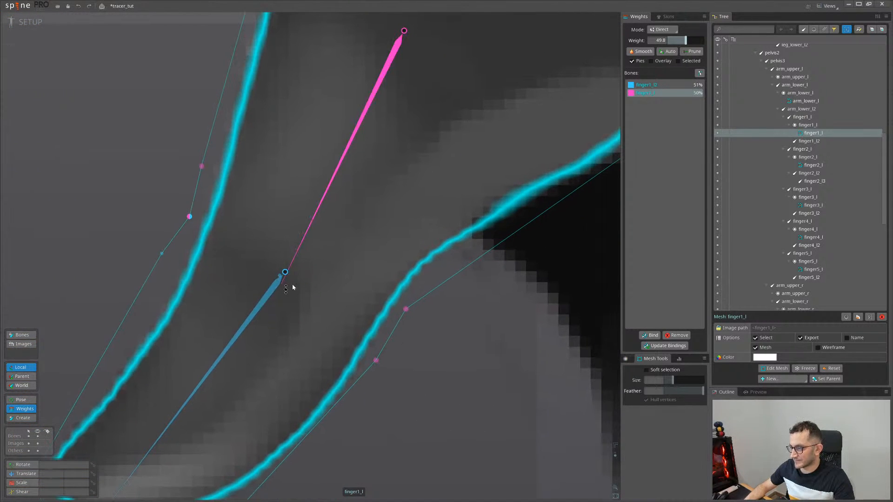
# Adjust the weight of the thumb's joint-centre vertex and set the finger1_l2 bone's weight to 100 on the lower vertices either side of the bend
pyautogui.scroll(-5, 293, 287)
pyautogui.scroll(5, 299, 270)
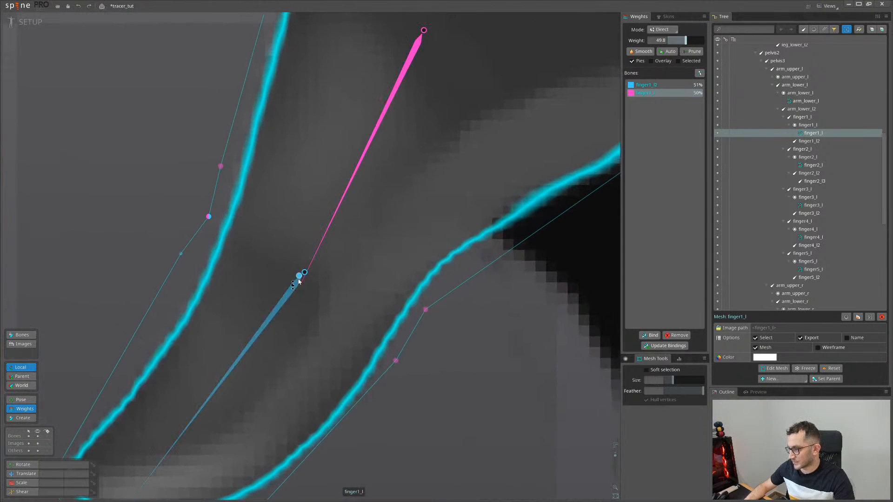
pyautogui.moveTo(299, 281); pyautogui.dragTo(310, 220)
pyautogui.click(274, 317)
pyautogui.scroll(-4, 346, 126)
pyautogui.moveTo(356, 377); pyautogui.dragTo(348, 130)
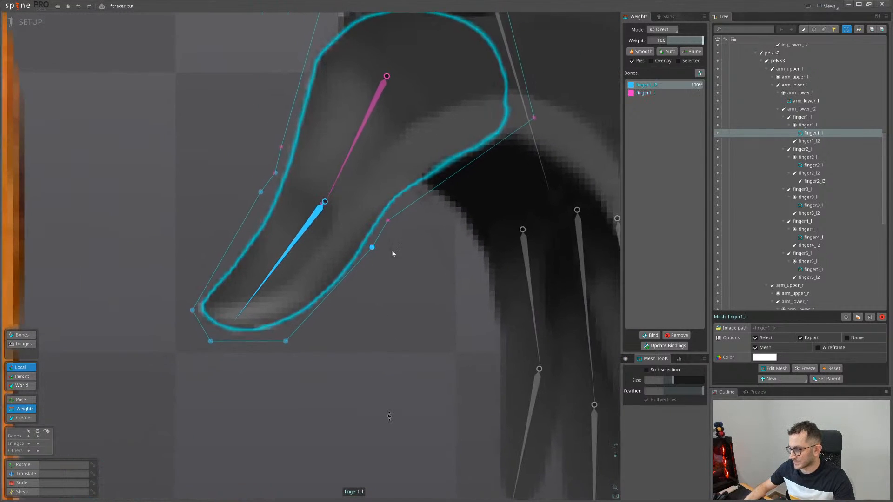
pyautogui.click(260, 192)
pyautogui.moveTo(265, 250); pyautogui.dragTo(260, 145)
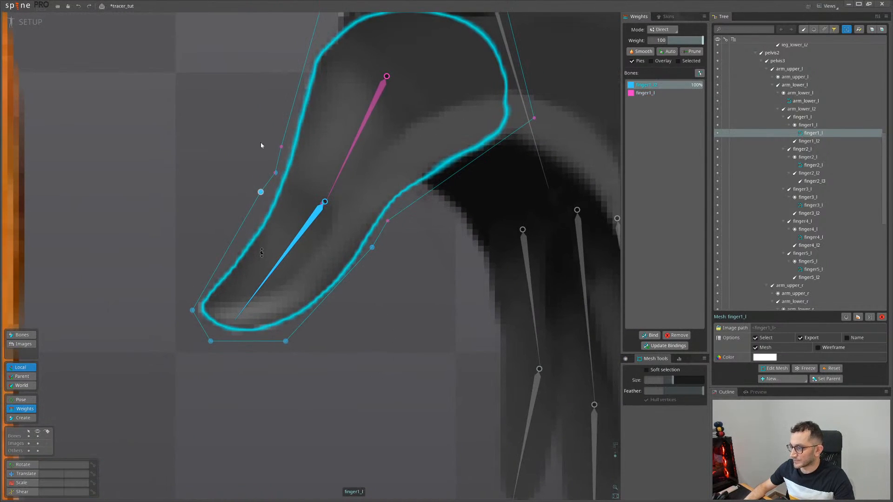
# Rotate the finger1_l2 bone to test how the thumb bends, and undo the rotation
pyautogui.click(305, 227)
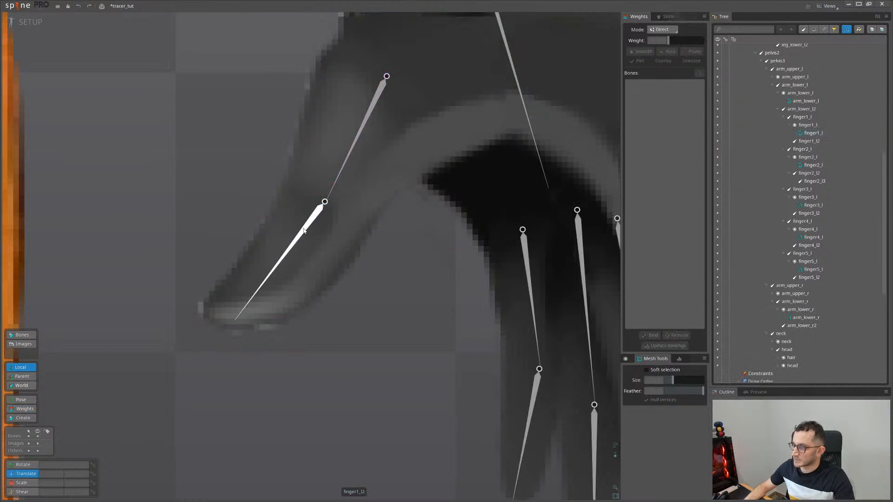
pyautogui.scroll(-3, 321, 288)
pyautogui.scroll(3, 264, 271)
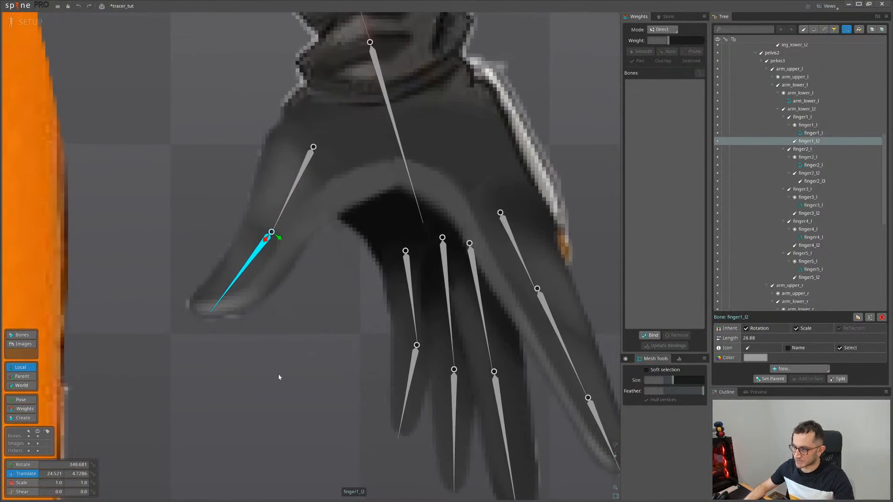
pyautogui.moveTo(278, 374); pyautogui.dragTo(250, 383)
pyautogui.press('c')
pyautogui.moveTo(251, 385); pyautogui.dragTo(150, 305)
pyautogui.hotkey('ctrl', 'z')
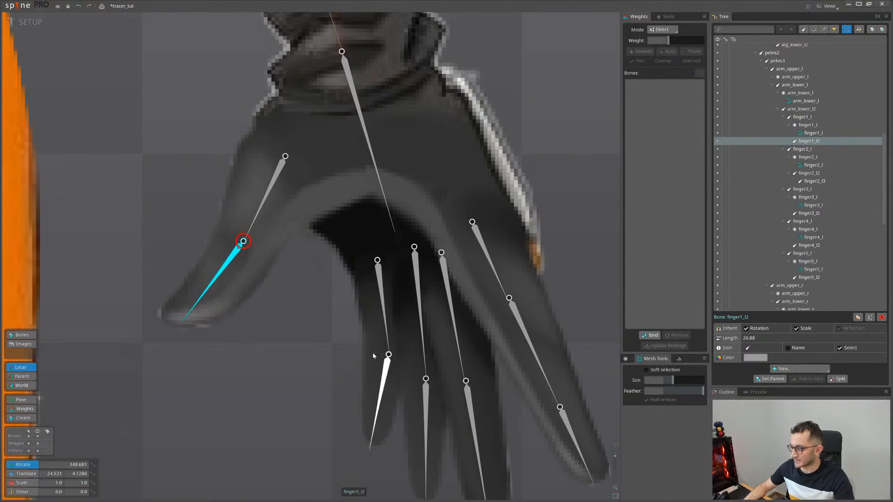
# Refine the finger2_l mesh's weights around its upper joint, setting the finger2_l bone to 46.3 on the joint's centre vertex
pyautogui.moveTo(373, 352); pyautogui.dragTo(127, 303)
pyautogui.click(295, 305)
pyautogui.click(650, 335)
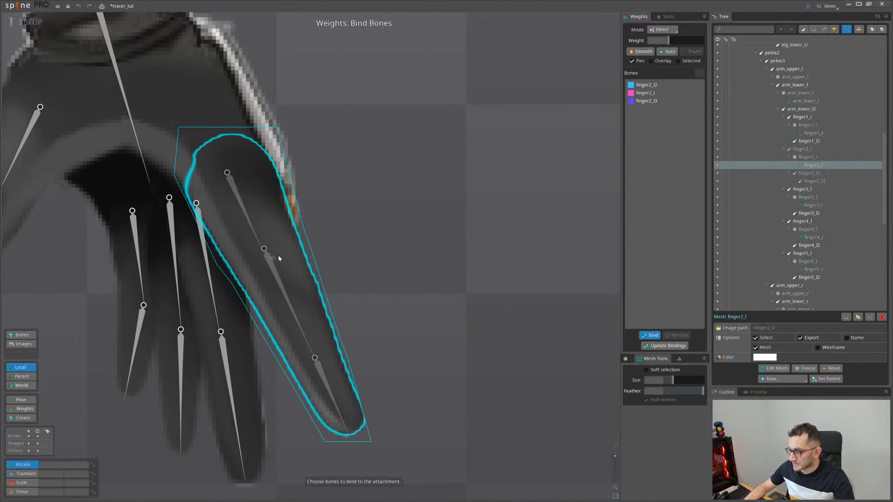
pyautogui.press('Escape')
pyautogui.press('g')
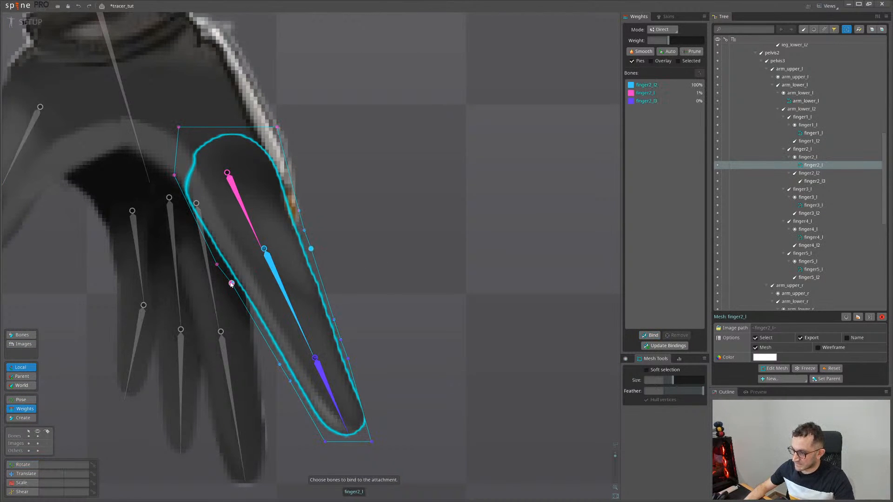
pyautogui.click(289, 302)
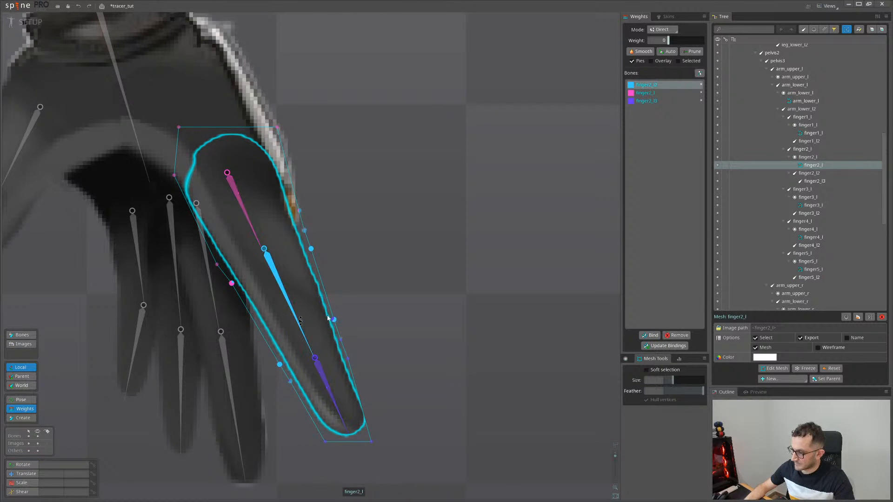
pyautogui.scroll(3, 319, 202)
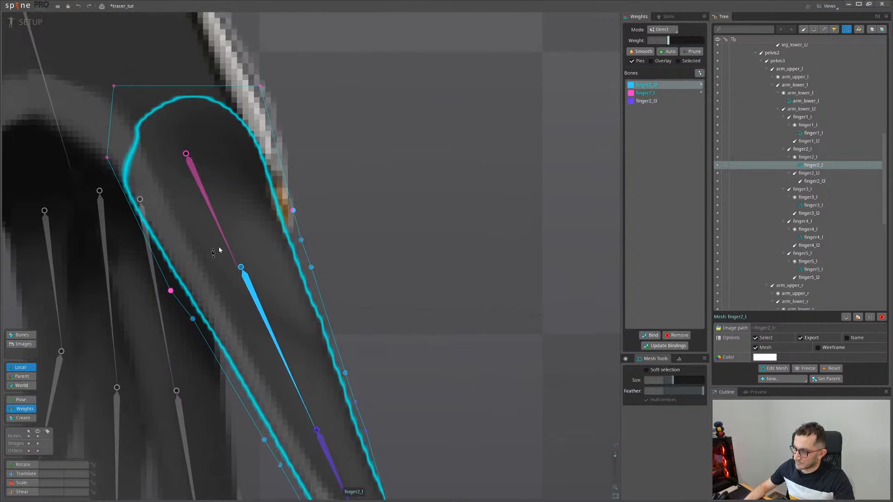
pyautogui.click(211, 207)
pyautogui.click(301, 240)
pyautogui.moveTo(352, 248); pyautogui.dragTo(355, 212)
pyautogui.moveTo(241, 268); pyautogui.dragTo(243, 231)
pyautogui.moveTo(367, 396); pyautogui.dragTo(333, 289)
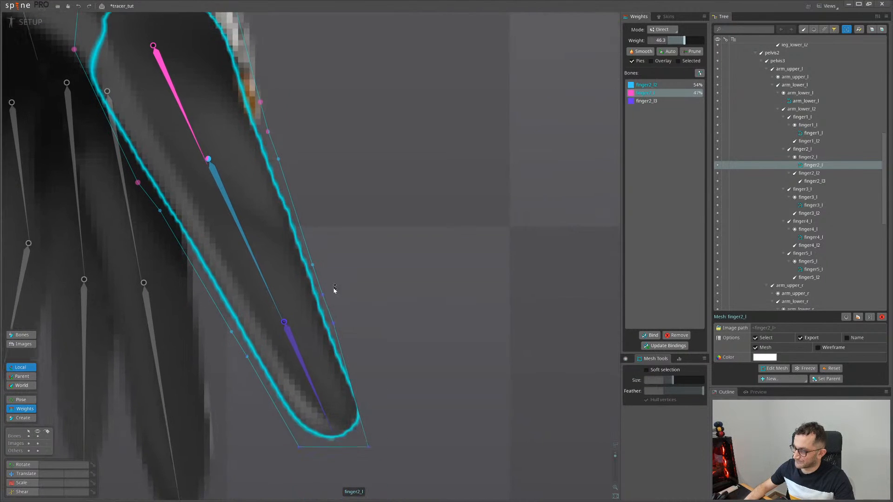
# Refine the finger2_l mesh's weights around its lower joint, setting the finger2_l3 bone to 0 on the inner vertex above the joint
pyautogui.click(333, 323)
pyautogui.scroll(-2, 353, 344)
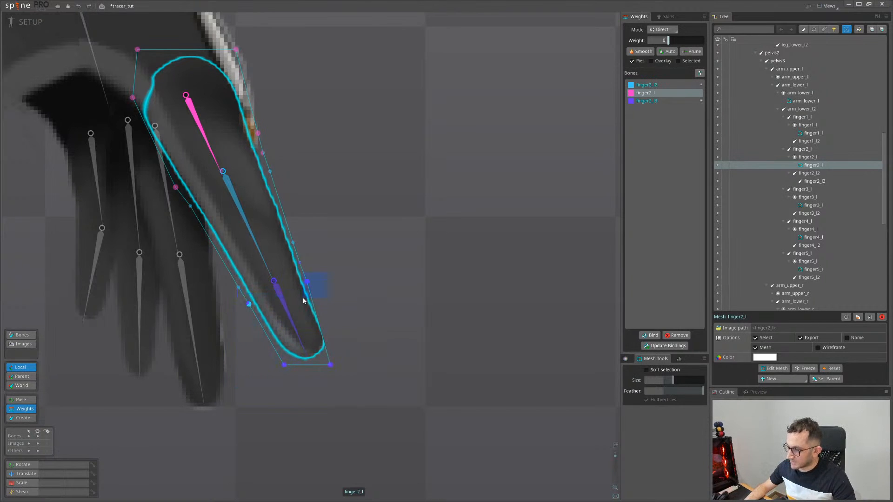
pyautogui.click(284, 298)
pyautogui.moveTo(347, 293); pyautogui.dragTo(342, 237)
pyautogui.moveTo(300, 263); pyautogui.dragTo(299, 290)
pyautogui.click(238, 287)
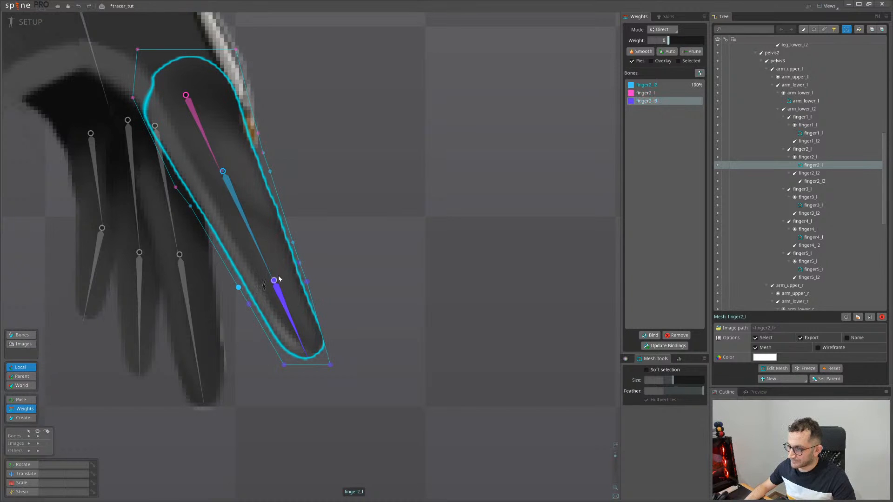
# Rotate the finger2_l2 and finger2_l3 bones together to test the finger's bend, and undo the rotation
pyautogui.scroll(-5, 280, 265)
pyautogui.scroll(1, 382, 298)
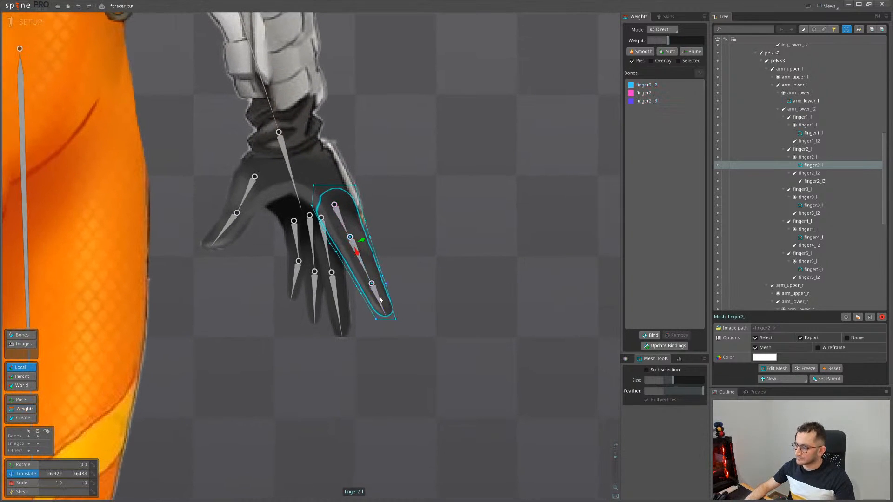
pyautogui.click(363, 289)
pyautogui.keyDown('ctrl'); pyautogui.click(365, 269); pyautogui.keyUp('ctrl')
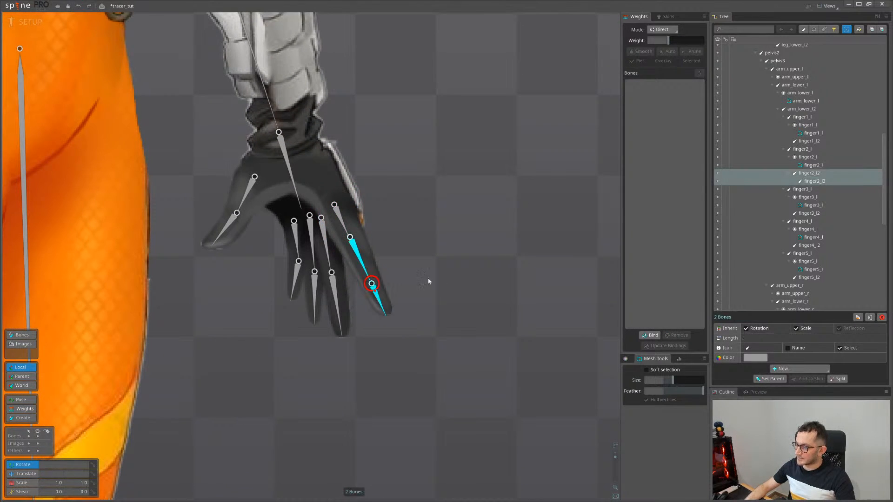
pyautogui.moveTo(428, 278); pyautogui.dragTo(312, 316)
pyautogui.hotkey('ctrl', 'z')
pyautogui.scroll(2, 321, 316)
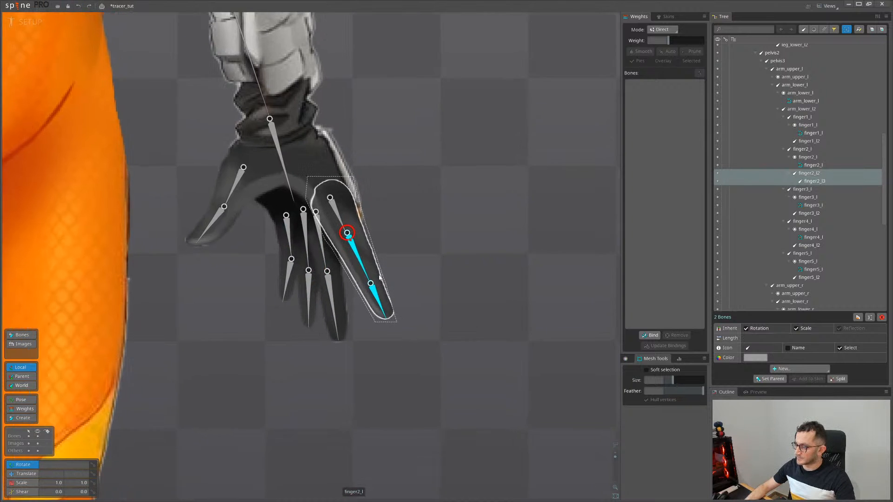
pyautogui.scroll(-2, 331, 317)
pyautogui.scroll(1, 342, 319)
pyautogui.scroll(2, 330, 301)
pyautogui.press('v')
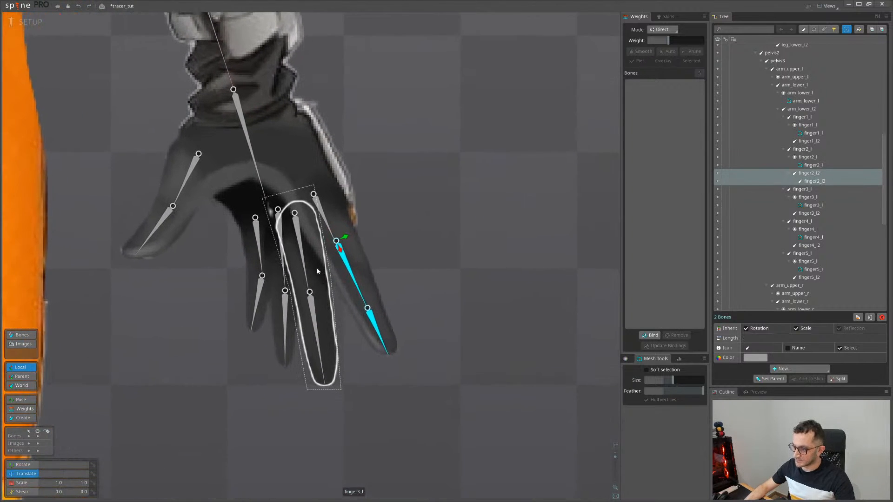
pyautogui.press('space')
pyautogui.scroll(-4, 330, 298)
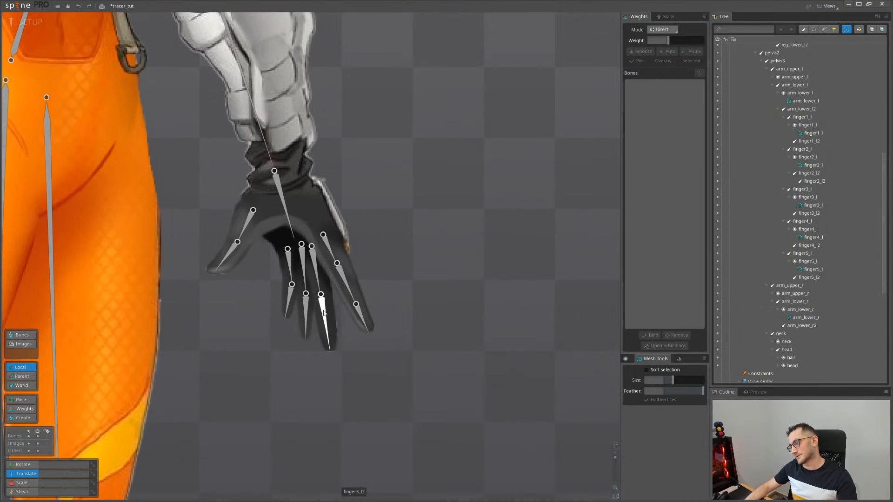
# On the finger3_l mesh's side facing finger2, set the finger3_l2 bone's weight to 45.7 on the middle joint vertex and 0 on the vertex above
pyautogui.click(324, 313)
pyautogui.scroll(3, 329, 298)
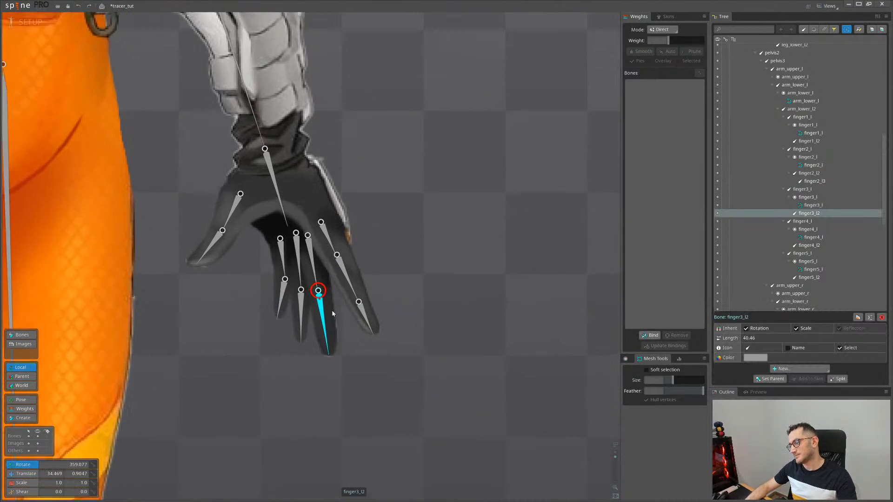
pyautogui.press('g')
pyautogui.scroll(2, 330, 295)
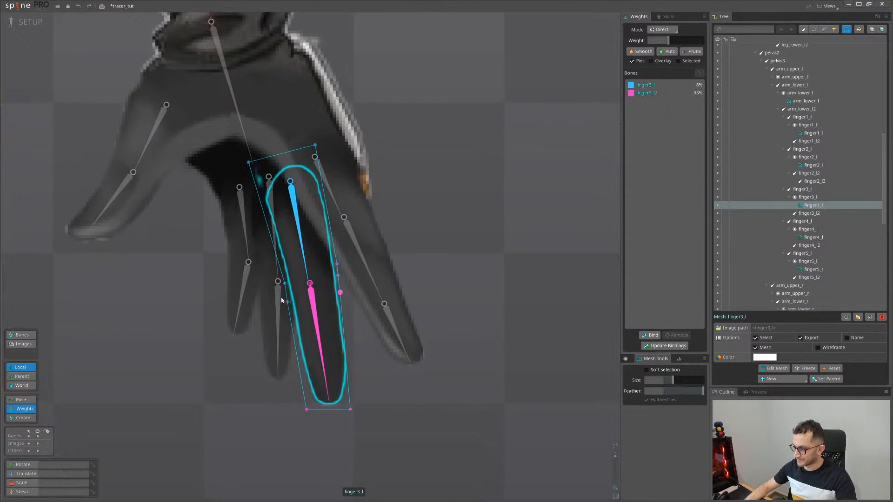
pyautogui.click(321, 371)
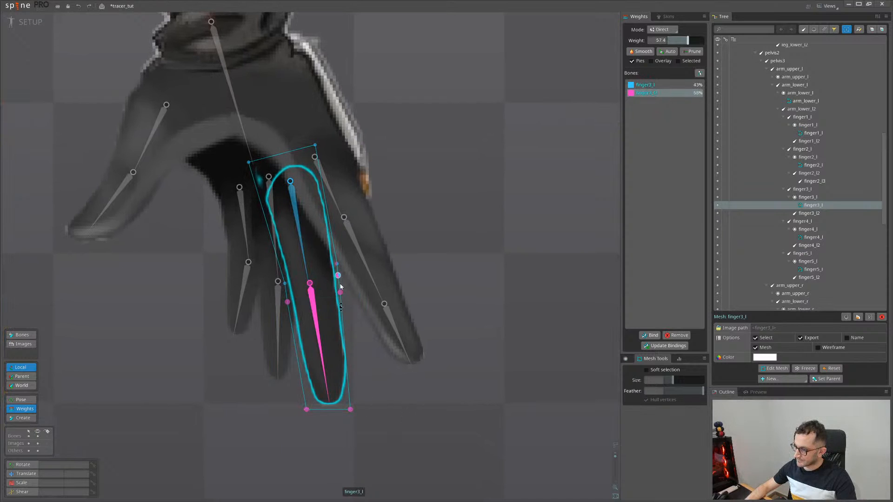
pyautogui.moveTo(340, 287); pyautogui.dragTo(279, 288)
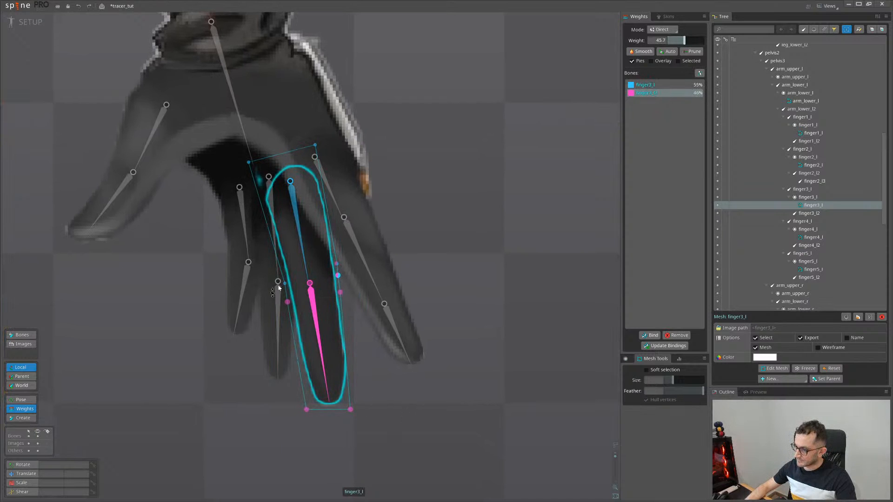
pyautogui.click(337, 264)
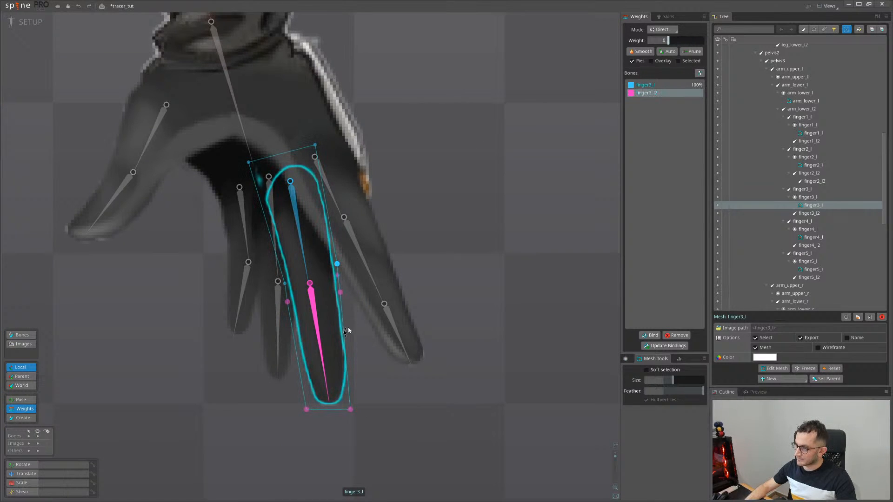
# On the finger4_l mesh, set the finger4_l2 bone's weight to 100 on the vertices just below the joint and about 31 on the finger3-side middle vertex
pyautogui.click(278, 326)
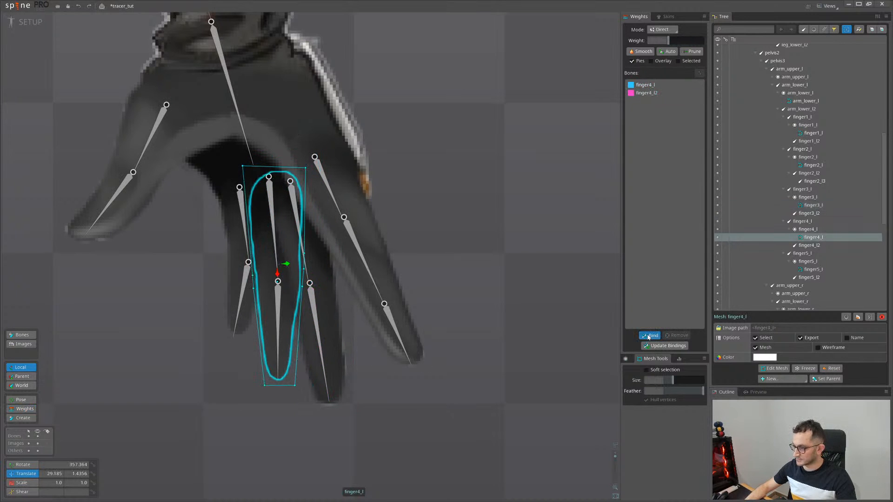
pyautogui.press('g')
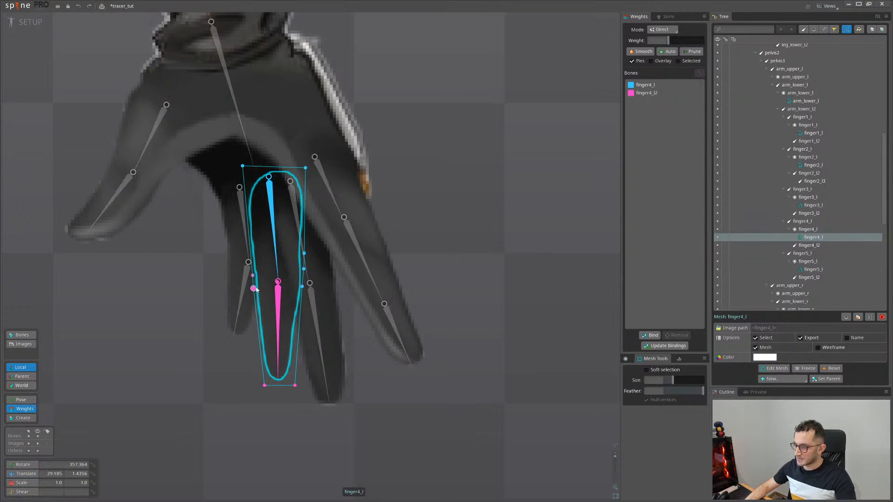
pyautogui.click(285, 310)
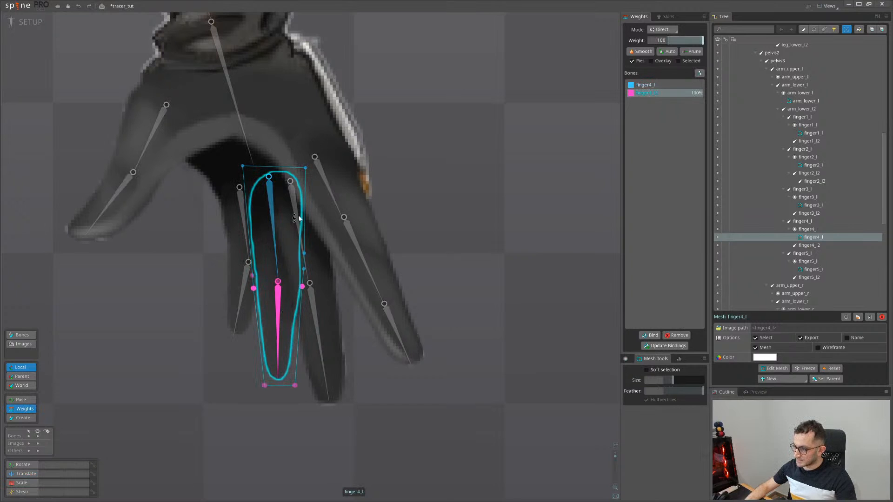
pyautogui.click(303, 269)
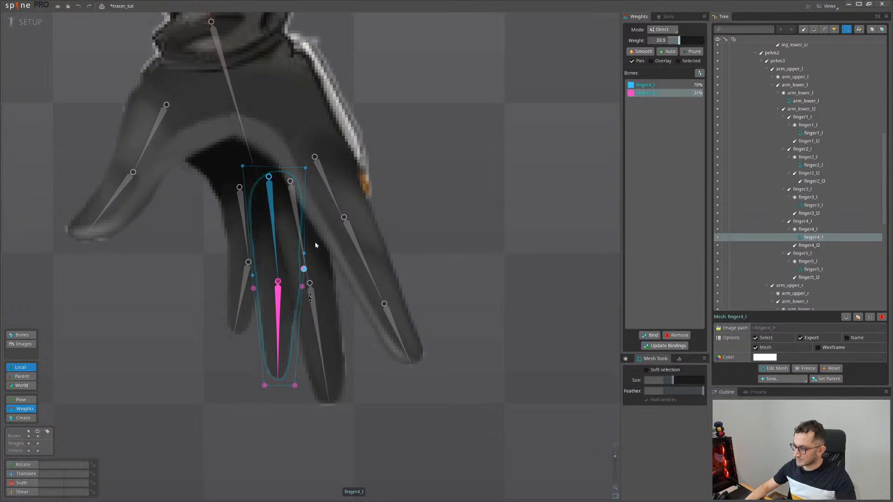
pyautogui.click(279, 253)
# Set the finger3_l bone's weight to 50.3 on its mesh's joint-centre vertex and the finger2_l2 bone's to 45.7 on the finger2_l mesh's lower joint-centre vertex
pyautogui.click(340, 292)
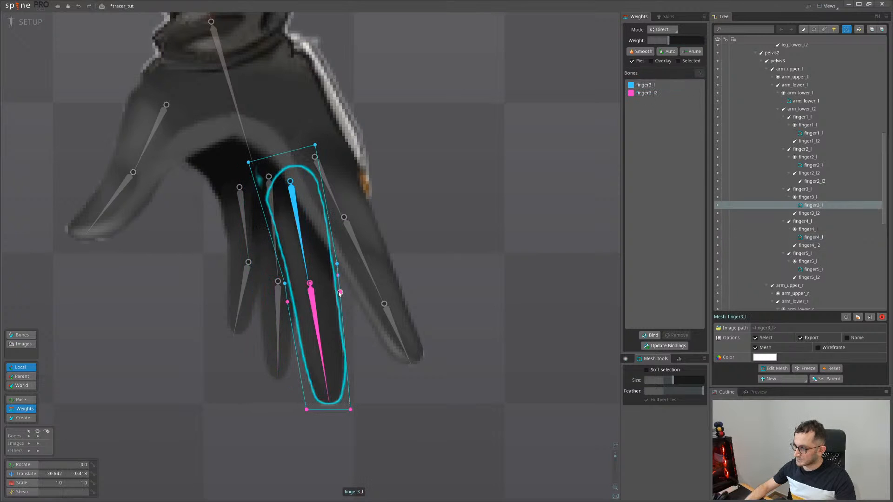
pyautogui.click(311, 286)
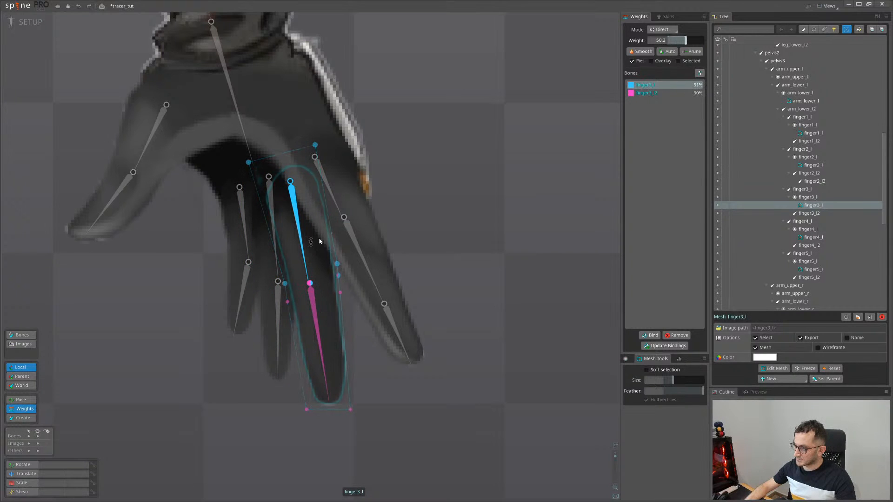
pyautogui.click(377, 287)
pyautogui.click(385, 304)
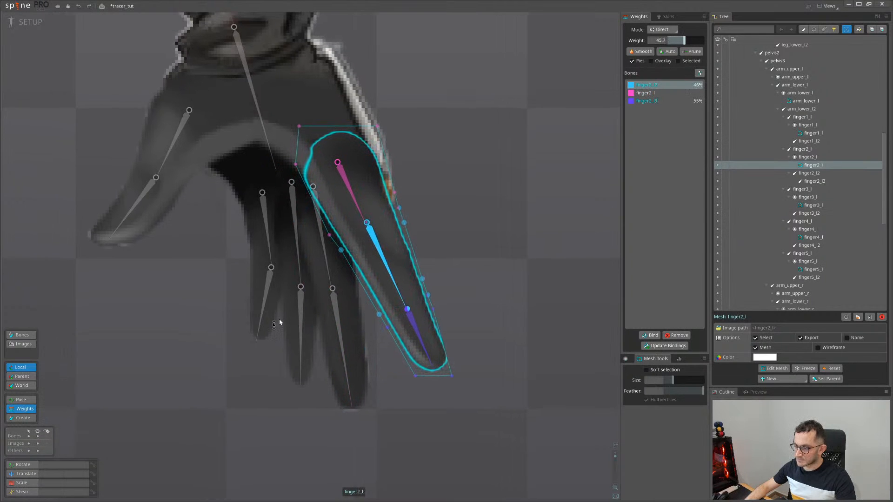
# Refine the finger5_l mesh's weights around its joint, setting the finger5_l2 bone to 0 on the upper thumb-side vertex
pyautogui.click(278, 323)
pyautogui.click(295, 269)
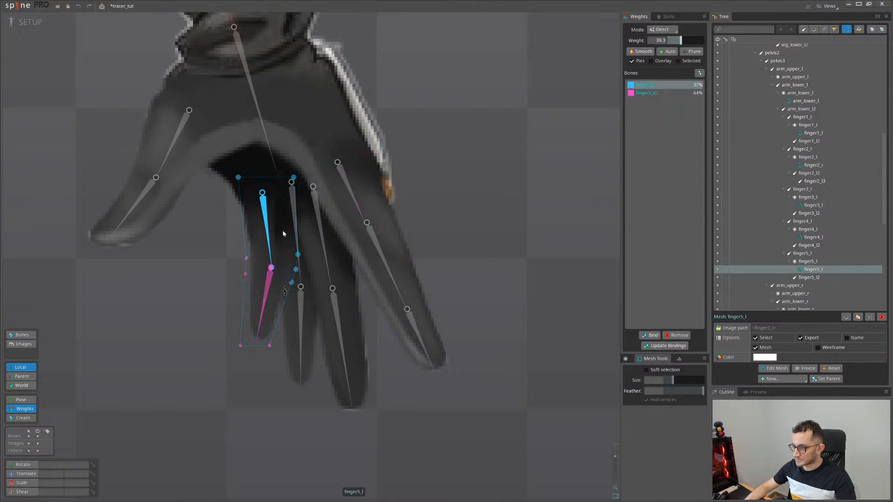
pyautogui.moveTo(295, 286); pyautogui.dragTo(305, 354)
pyautogui.click(296, 270)
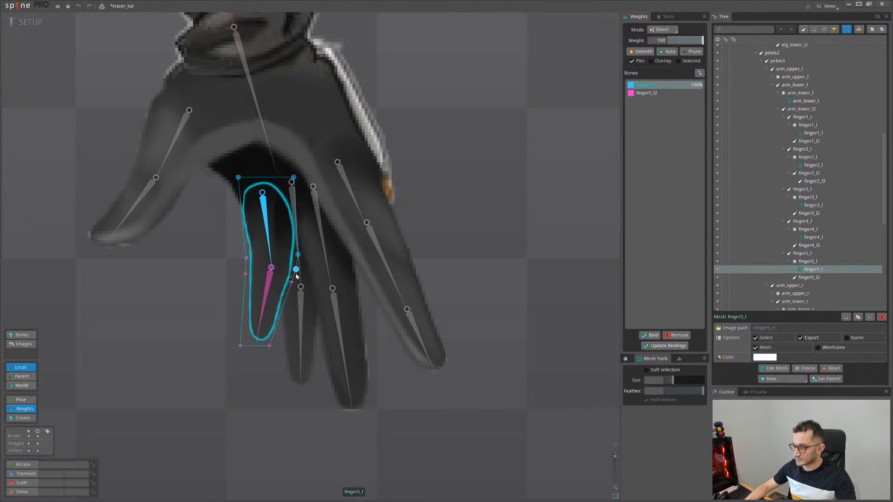
pyautogui.click(270, 287)
pyautogui.moveTo(297, 271); pyautogui.dragTo(304, 223)
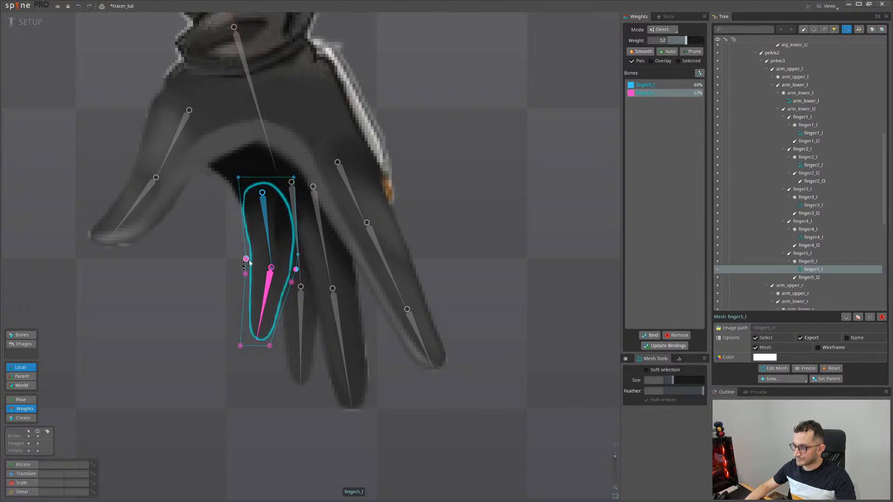
pyautogui.moveTo(245, 302); pyautogui.dragTo(214, 349)
# Test the bend of the left hand's outer finger bones, including finger1_l2, and undo the rotation
pyautogui.scroll(-3, 279, 289)
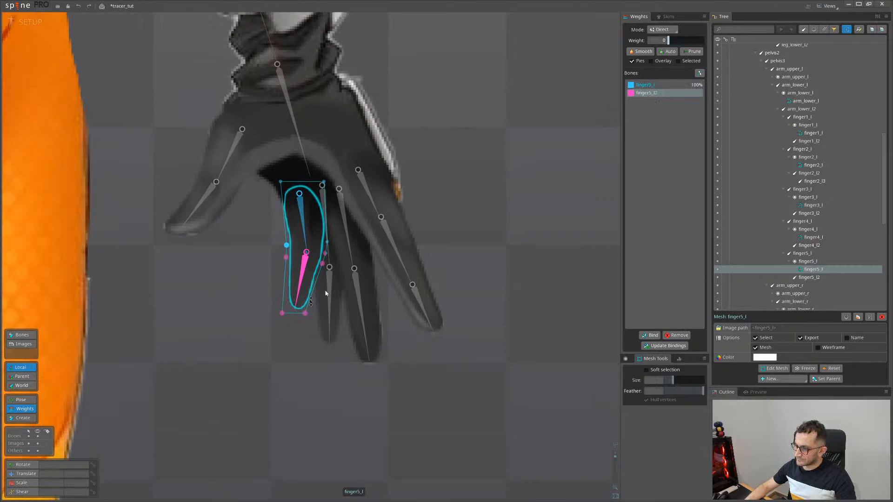
pyautogui.press('space')
pyautogui.moveTo(361, 351); pyautogui.dragTo(270, 301)
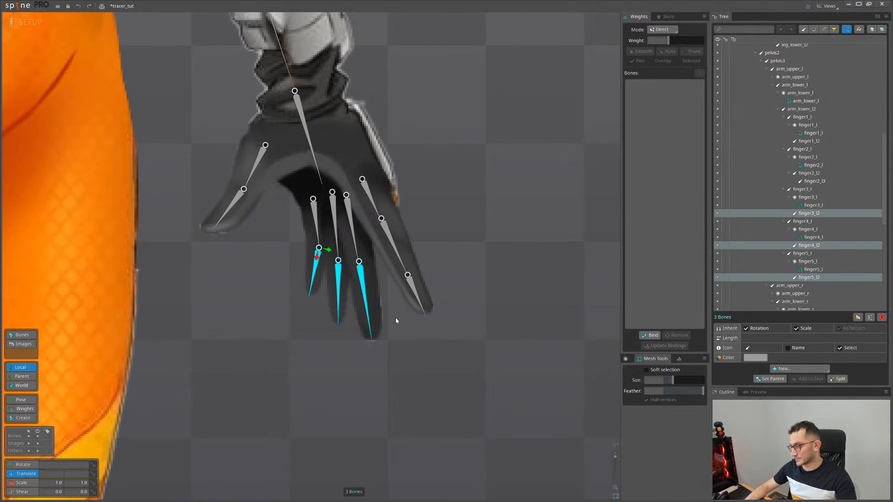
pyautogui.moveTo(393, 393); pyautogui.dragTo(314, 293)
pyautogui.scroll(-3, 314, 297)
pyautogui.click(296, 295)
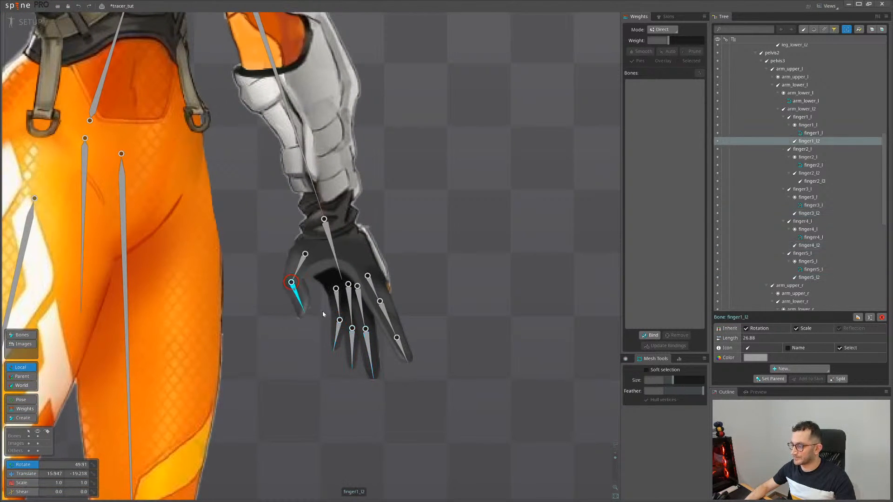
pyautogui.hotkey('ctrl', 'z')
pyautogui.click(303, 277)
pyautogui.press('space')
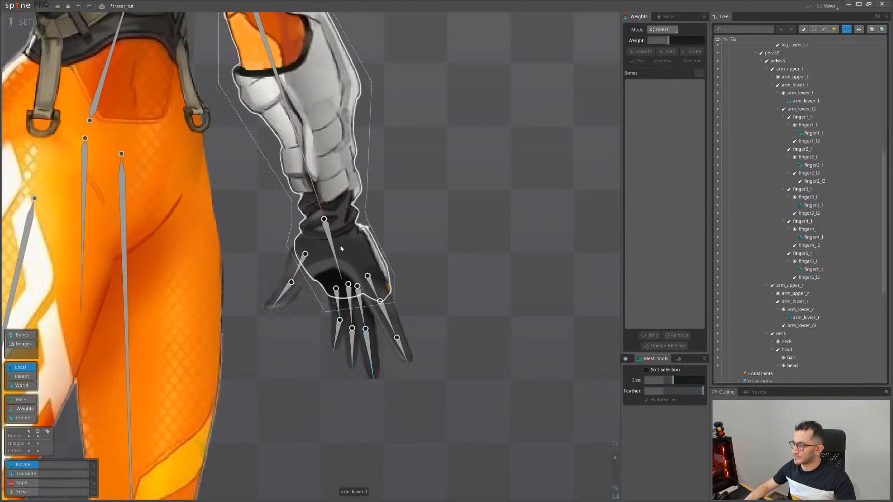
# Bind the arm_lower_l mesh to the arm_lower_l2 and arm_lower_l bones
pyautogui.click(342, 249)
pyautogui.click(650, 336)
pyautogui.moveTo(372, 232); pyautogui.dragTo(370, 277)
pyautogui.click(329, 291)
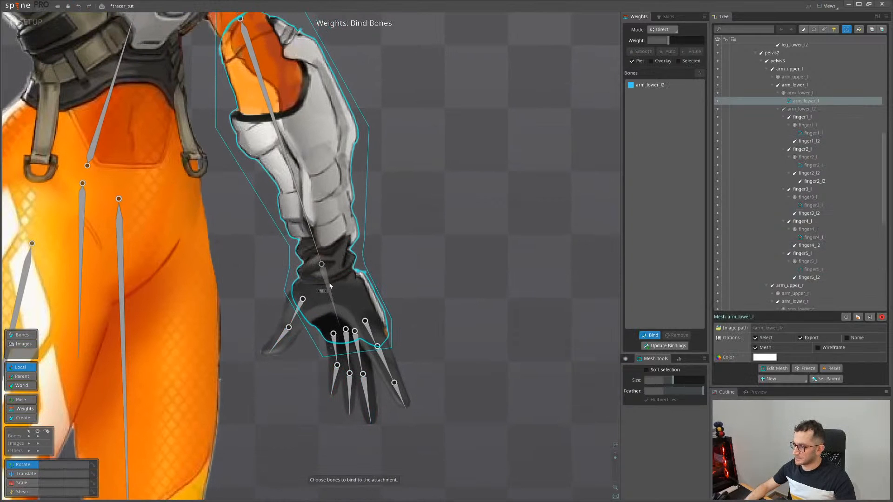
pyautogui.click(305, 217)
pyautogui.click(645, 337)
# Set the arm_lower_l2 bone's weight to 100 on the hand vertices of the arm_lower_l mesh
pyautogui.scroll(-2, 475, 279)
pyautogui.moveTo(450, 274); pyautogui.dragTo(411, 313)
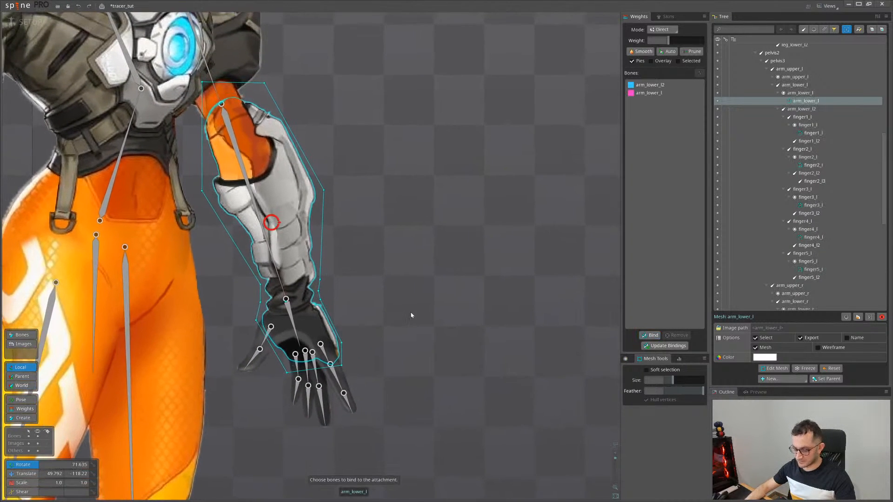
pyautogui.scroll(2, 335, 307)
pyautogui.click(23, 409)
pyautogui.moveTo(200, 438); pyautogui.dragTo(381, 290)
pyautogui.moveTo(317, 318); pyautogui.dragTo(287, 312)
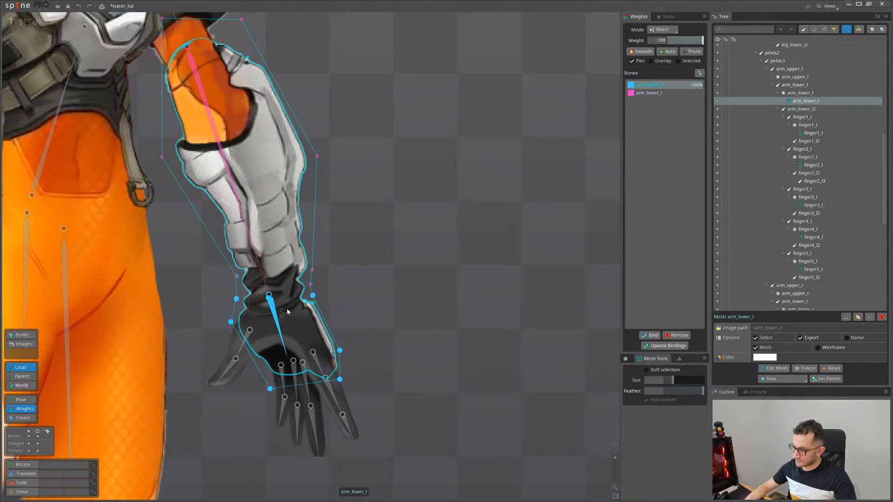
# Blend the arm_lower_l mesh's wrist weights, setting the arm_lower_l bone to about 28 on the thumb-side wrist vertex and 100 on the vertex above
pyautogui.click(265, 285)
pyautogui.moveTo(236, 299); pyautogui.dragTo(239, 278)
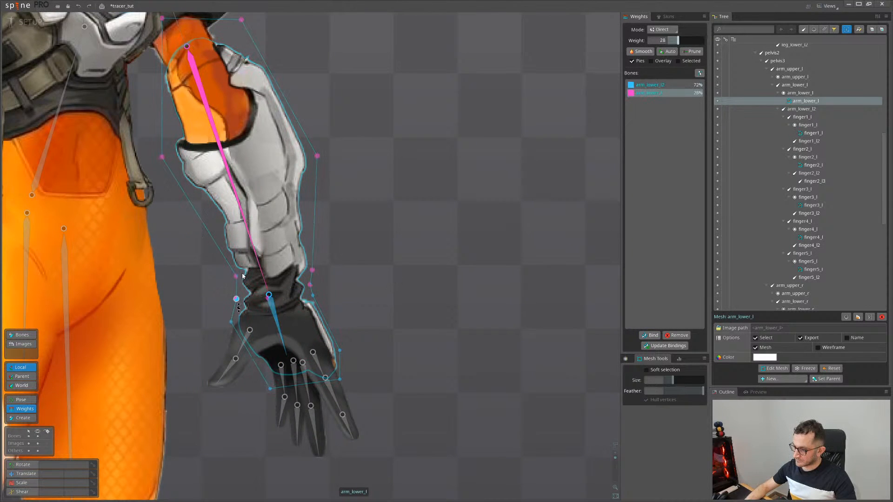
pyautogui.click(310, 284)
pyautogui.moveTo(312, 274); pyautogui.dragTo(324, 231)
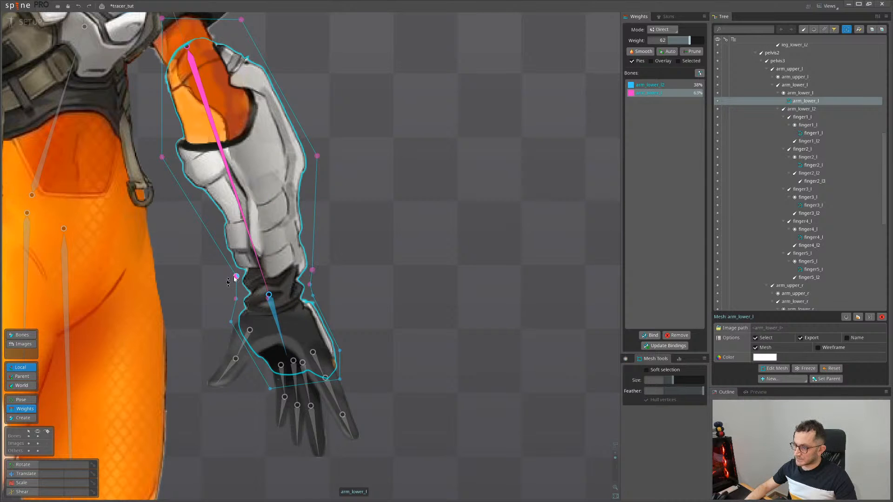
pyautogui.moveTo(357, 308); pyautogui.dragTo(363, 157)
pyautogui.scroll(-3, 242, 259)
pyautogui.scroll(2, 287, 254)
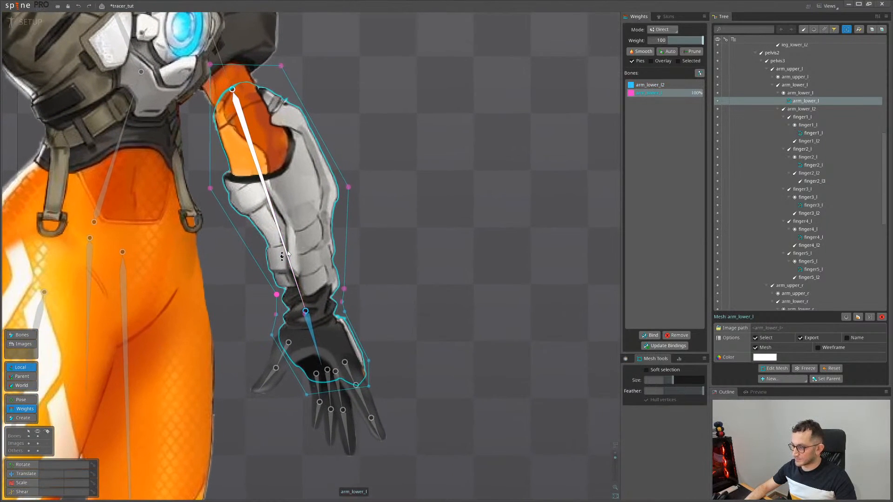
pyautogui.click(288, 254)
pyautogui.moveTo(287, 253); pyautogui.dragTo(365, 319)
pyautogui.moveTo(315, 331); pyautogui.dragTo(515, 370)
pyautogui.scroll(-4, 322, 371)
pyautogui.scroll(1, 199, 428)
pyautogui.moveTo(200, 429); pyautogui.dragTo(247, 305)
pyautogui.click(282, 270)
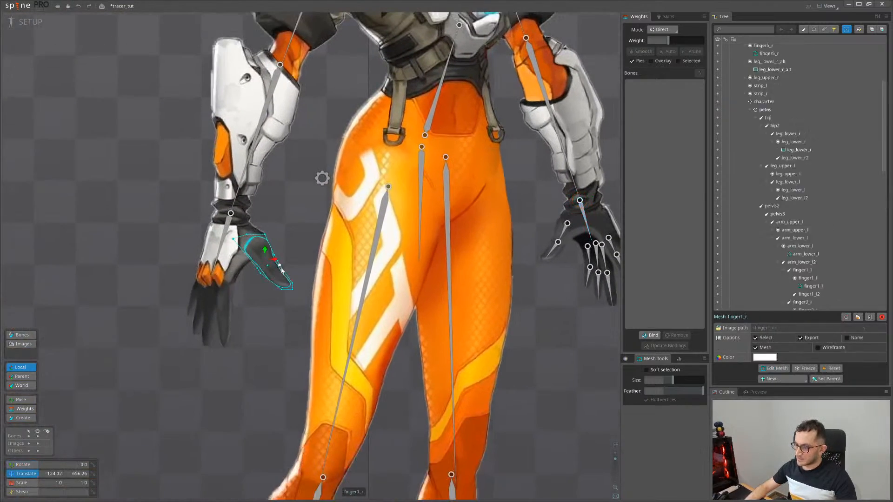
pyautogui.click(644, 338)
pyautogui.scroll(2, 254, 290)
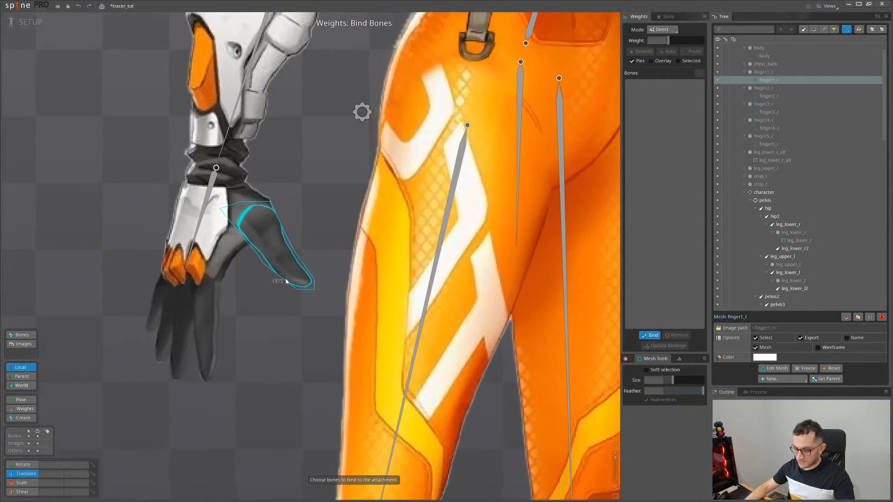
pyautogui.press('Escape')
pyautogui.press('Escape')
# Create a child bone of arm_lower_r2 along the thumb for the finger1_r mesh, named after and holding that mesh
pyautogui.scroll(-1, 285, 284)
pyautogui.click(234, 232)
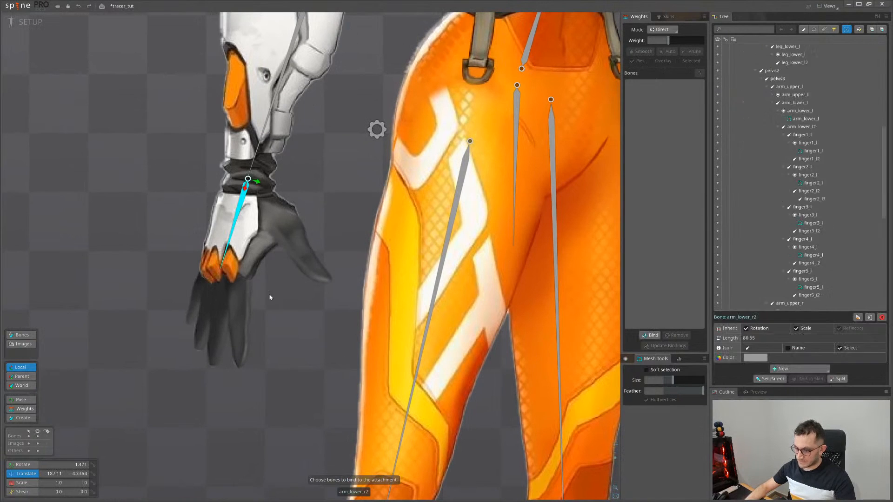
pyautogui.moveTo(269, 297); pyautogui.dragTo(250, 290)
pyautogui.press('n')
pyautogui.scroll(-1, 265, 247)
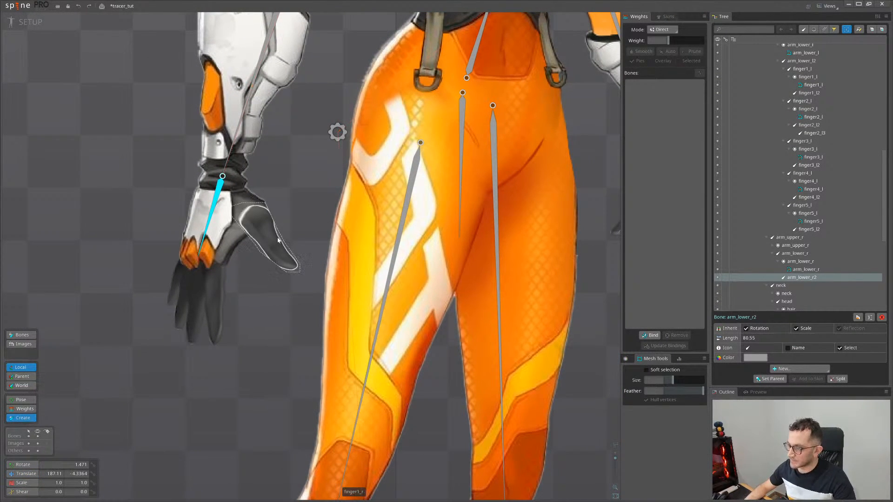
pyautogui.moveTo(259, 291); pyautogui.dragTo(234, 323)
pyautogui.scroll(1, 234, 322)
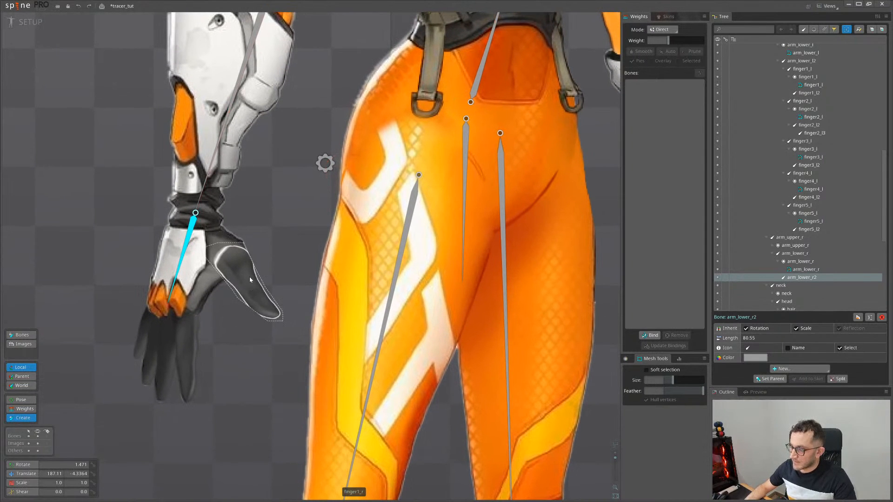
pyautogui.click(250, 277)
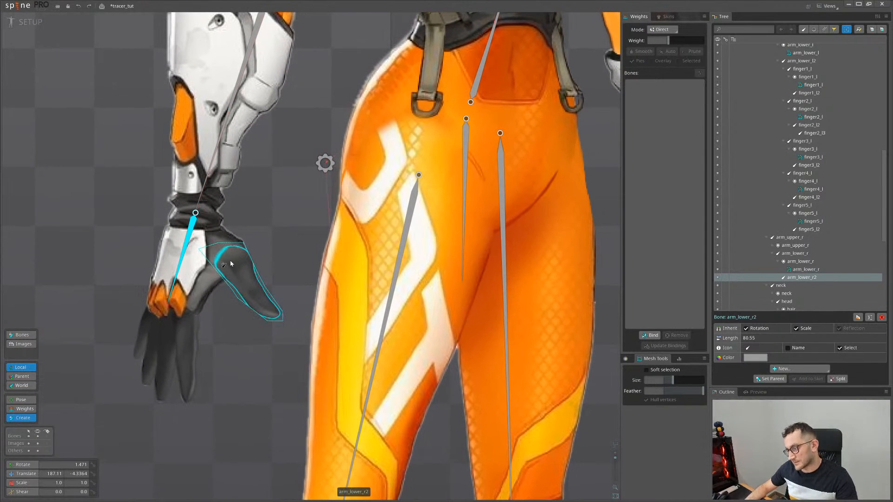
pyautogui.moveTo(230, 261); pyautogui.dragTo(270, 312)
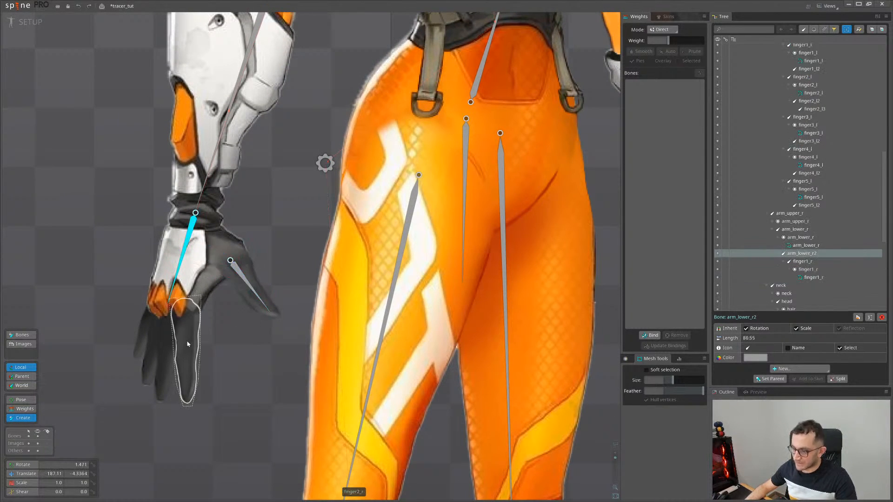
# Create child bones of arm_lower_r2 along the finger2_r, finger3_r, finger4_r and finger5_r meshes, each holding its own mesh
pyautogui.keyDown('ctrl'); pyautogui.click(188, 342); pyautogui.keyUp('ctrl')
pyautogui.moveTo(185, 307); pyautogui.dragTo(189, 397)
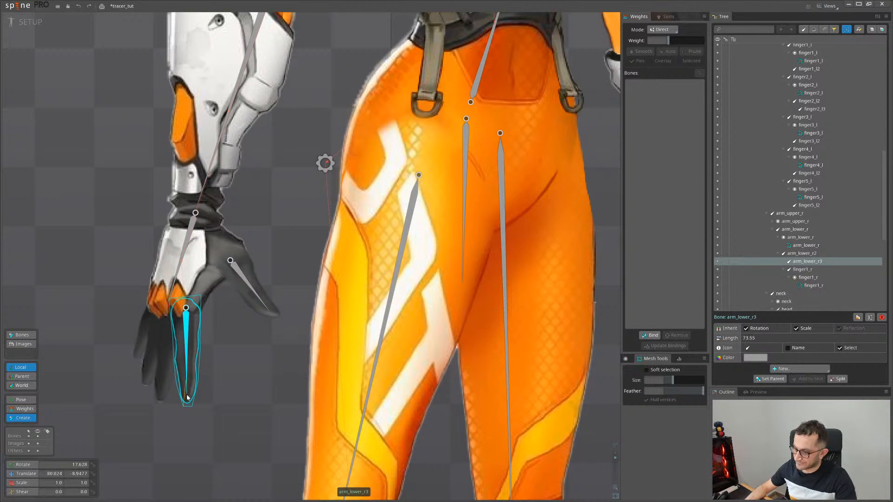
pyautogui.moveTo(188, 399); pyautogui.dragTo(188, 399)
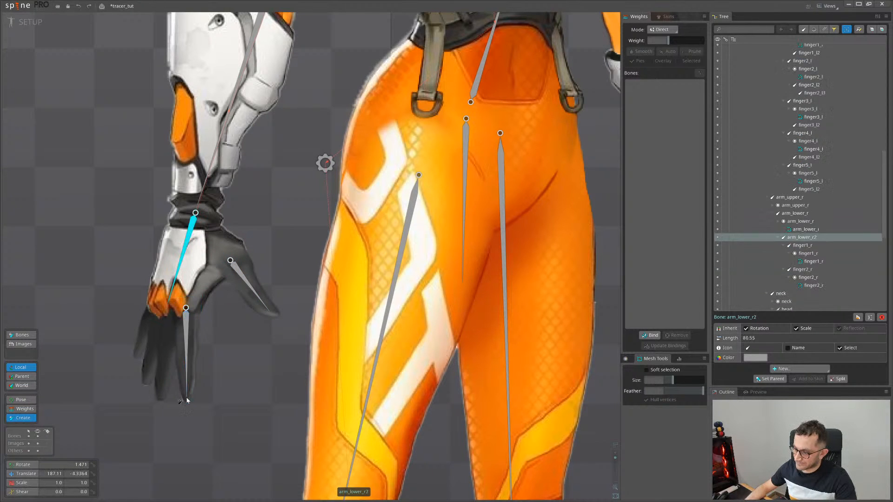
pyautogui.keyDown('ctrl'); pyautogui.click(169, 372); pyautogui.keyUp('ctrl')
pyautogui.moveTo(175, 318); pyautogui.dragTo(162, 398)
pyautogui.keyDown('ctrl'); pyautogui.click(151, 366); pyautogui.keyUp('ctrl')
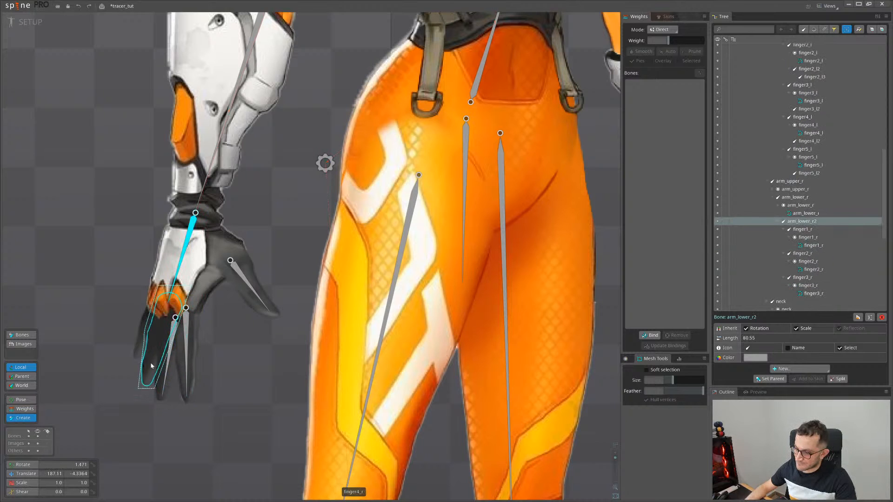
pyautogui.moveTo(166, 311); pyautogui.dragTo(146, 384)
pyautogui.keyDown('ctrl'); pyautogui.click(142, 349); pyautogui.keyUp('ctrl')
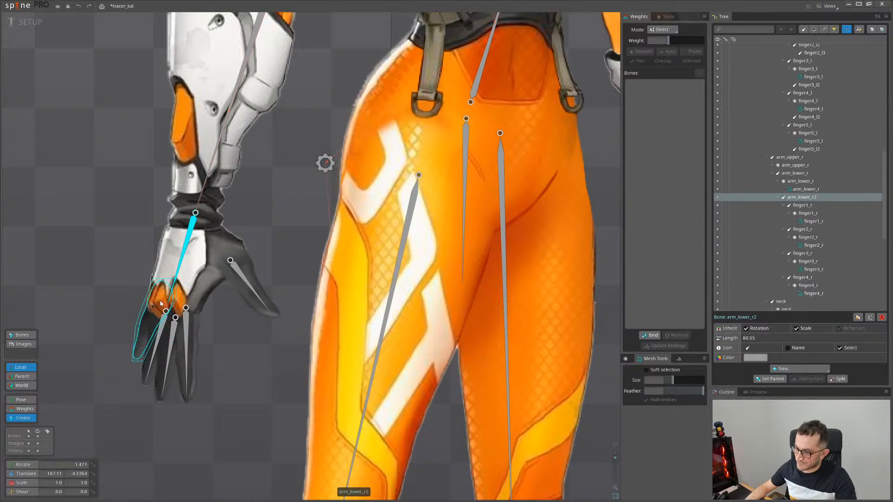
pyautogui.moveTo(161, 303); pyautogui.dragTo(136, 357)
# Split the finger2_r bone into three nested bones
pyautogui.scroll(2, 208, 342)
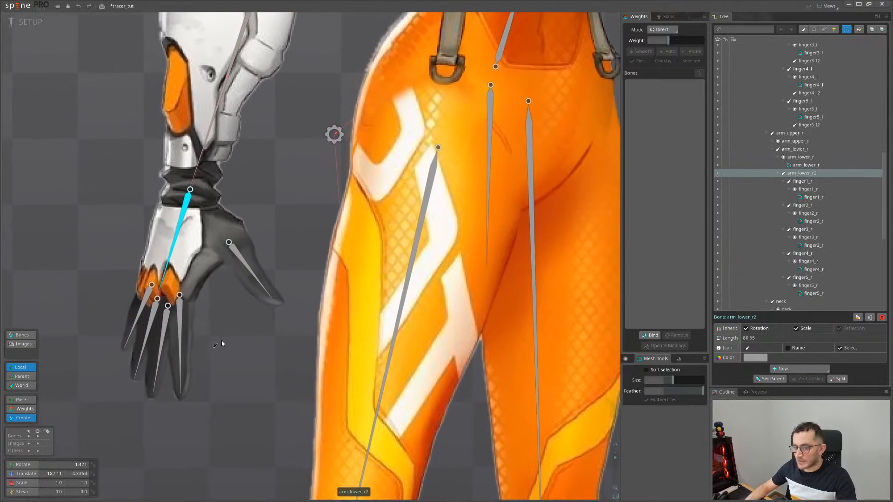
pyautogui.scroll(-2, 222, 343)
pyautogui.click(233, 325)
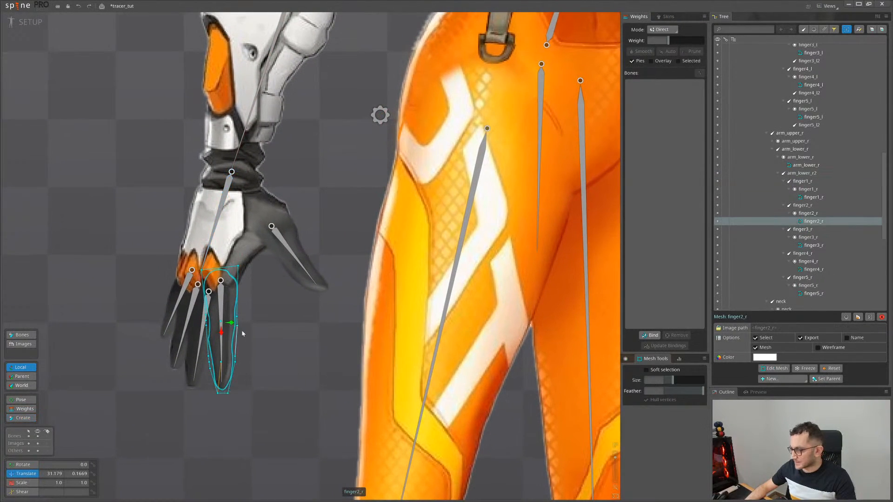
pyautogui.press('space')
pyautogui.click(221, 312)
pyautogui.click(840, 379)
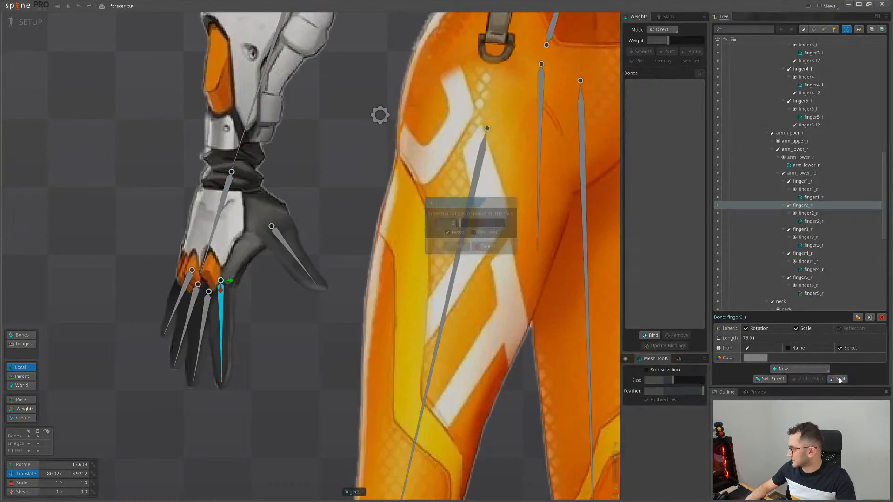
pyautogui.click(456, 247)
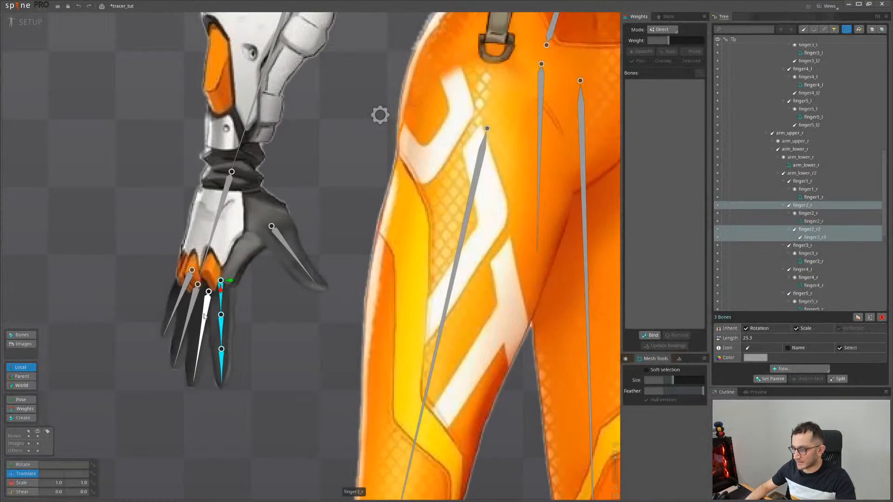
# Split the finger1_r, finger3_r, finger4_r and finger5_r bones into two nested bones each
pyautogui.press('space')
pyautogui.moveTo(123, 404); pyautogui.dragTo(195, 298)
pyautogui.keyDown('ctrl'); pyautogui.click(285, 245); pyautogui.keyUp('ctrl')
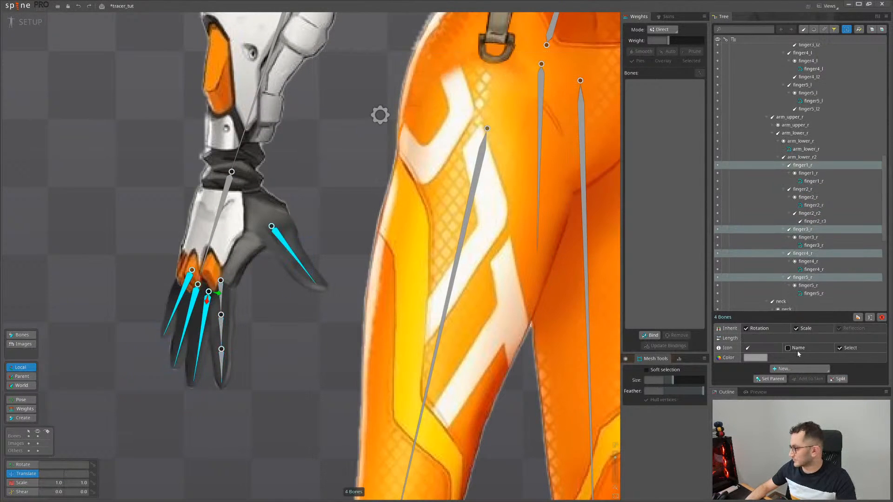
pyautogui.click(839, 378)
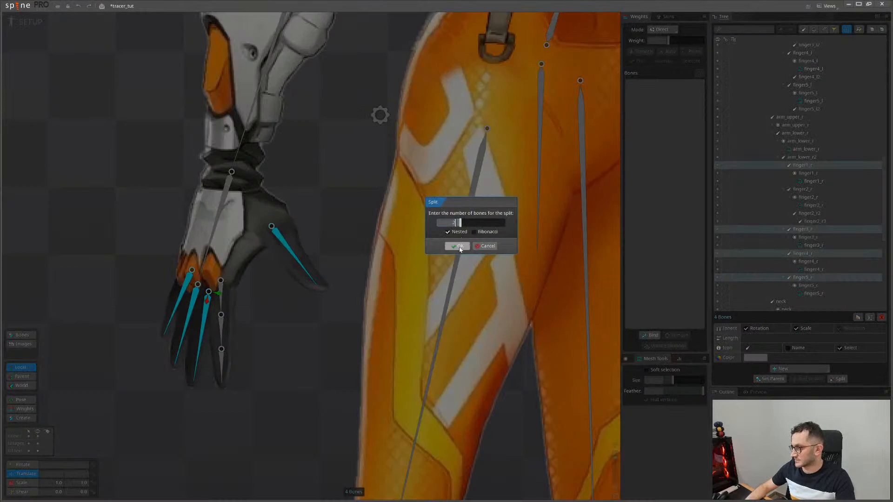
pyautogui.click(458, 247)
# Turn on the wireframe display for all five right-hand finger meshes
pyautogui.scroll(3, 295, 267)
pyautogui.click(295, 267)
pyautogui.keyDown('ctrl'); pyautogui.click(149, 345); pyautogui.keyUp('ctrl')
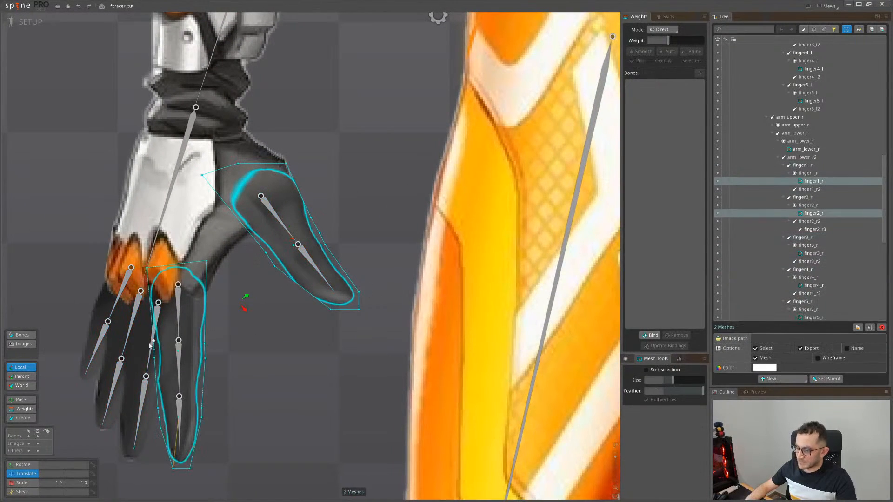
pyautogui.keyDown('ctrl'); pyautogui.click(112, 363); pyautogui.keyUp('ctrl')
pyautogui.keyDown('ctrl'); pyautogui.click(134, 372); pyautogui.keyUp('ctrl')
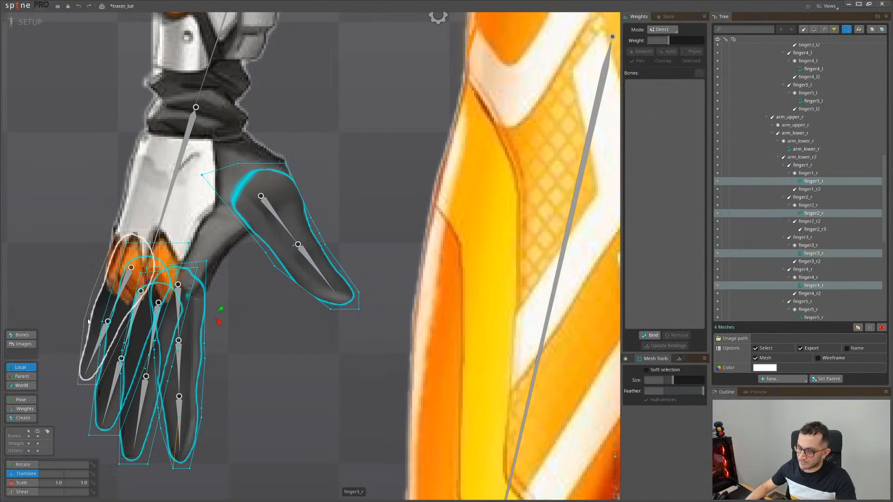
pyautogui.keyDown('ctrl'); pyautogui.click(89, 320); pyautogui.keyUp('ctrl')
pyautogui.click(840, 359)
# Realign the finger1_r and finger1_r2 bones with the thumb by shifting their shared joint and extending finger1_r2 towards the tip
pyautogui.scroll(3, 317, 265)
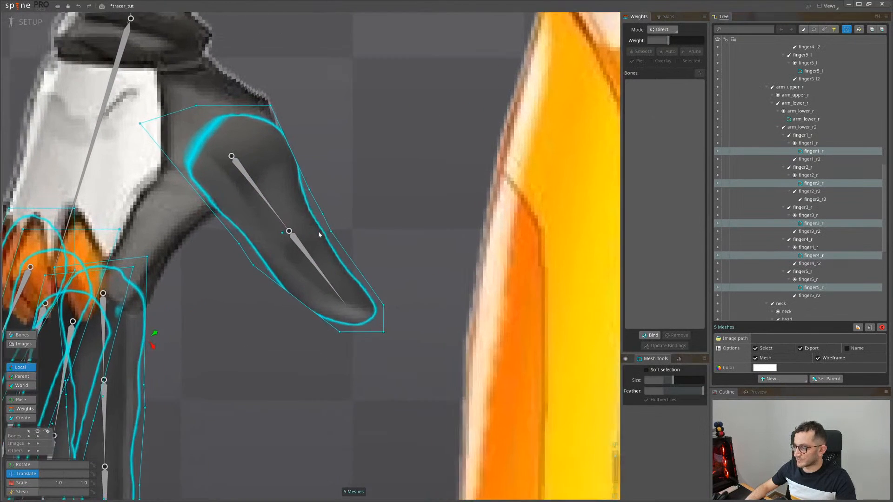
pyautogui.press('space')
pyautogui.click(275, 215)
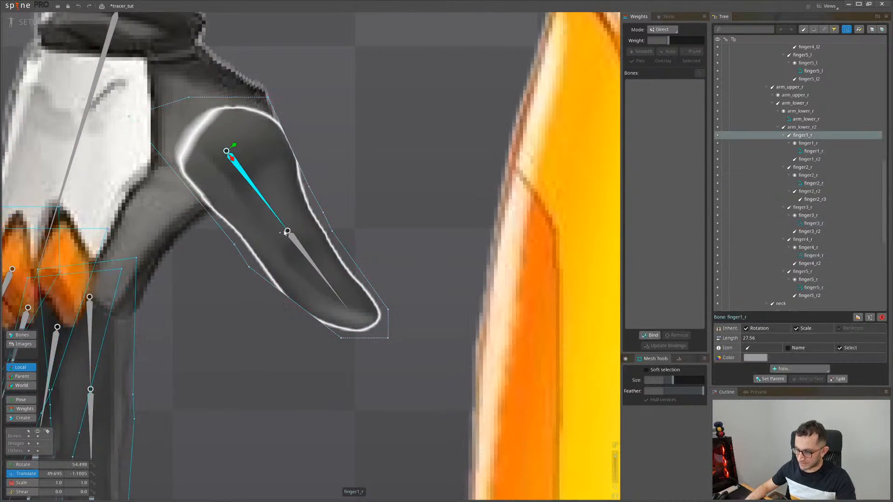
pyautogui.press('c')
pyautogui.moveTo(227, 150); pyautogui.dragTo(298, 252)
pyautogui.keyDown('ctrl'); pyautogui.click(296, 242); pyautogui.keyUp('ctrl')
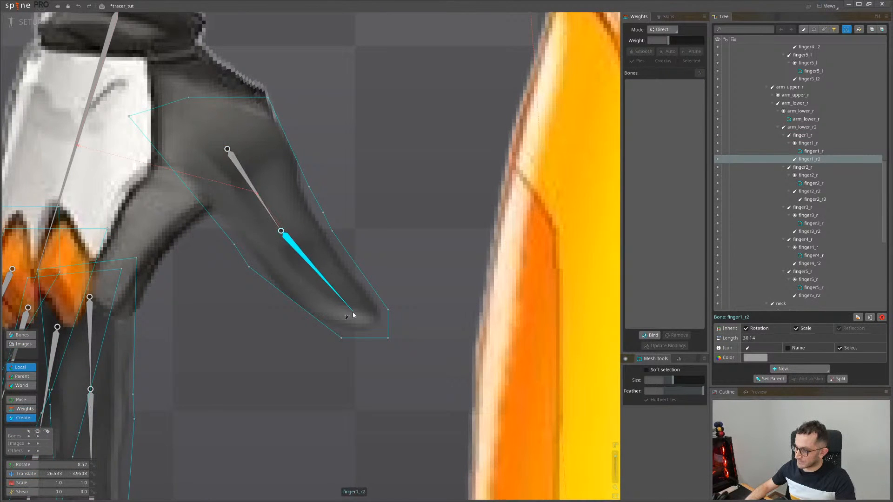
# Realign the finger2_r, finger2_r2 and finger2_r3 bones along the index finger, with lengths of about 31, 28 and 21
pyautogui.moveTo(152, 331); pyautogui.dragTo(317, 240)
pyautogui.keyDown('ctrl'); pyautogui.click(253, 262); pyautogui.keyUp('ctrl')
pyautogui.moveTo(311, 291); pyautogui.dragTo(316, 240)
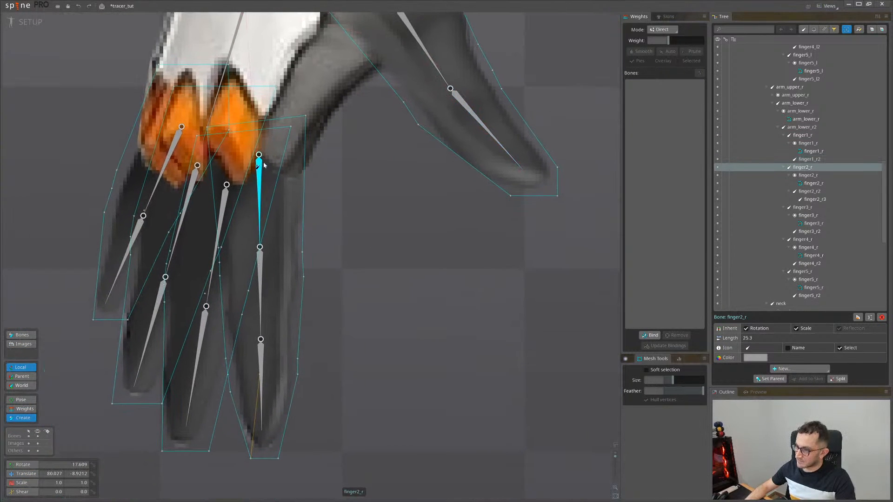
pyautogui.moveTo(258, 156); pyautogui.dragTo(259, 247)
pyautogui.click(260, 268)
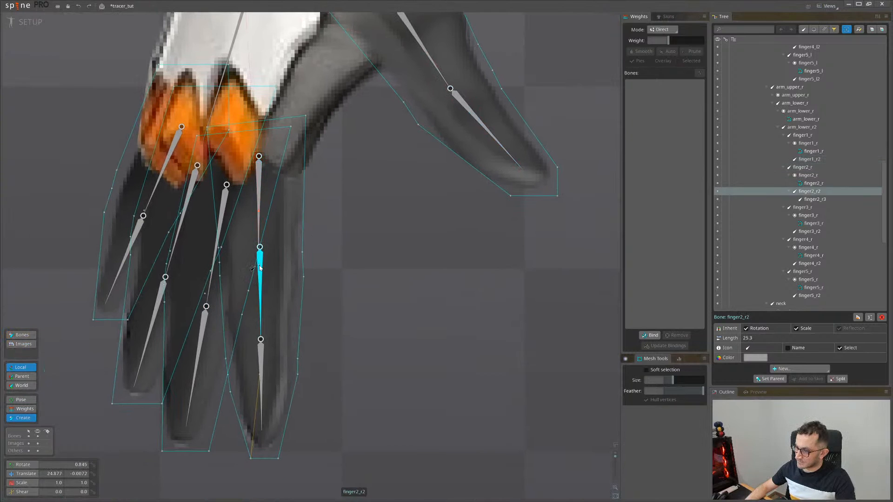
pyautogui.moveTo(263, 331); pyautogui.dragTo(274, 281)
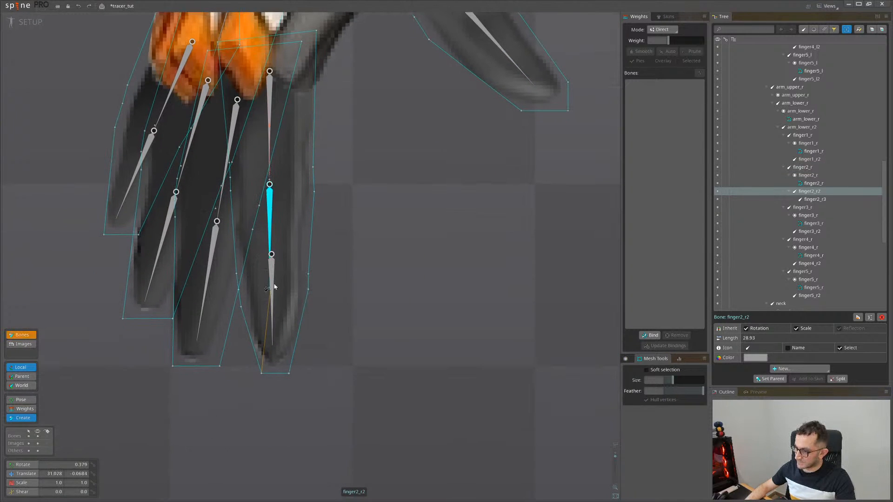
pyautogui.click(274, 269)
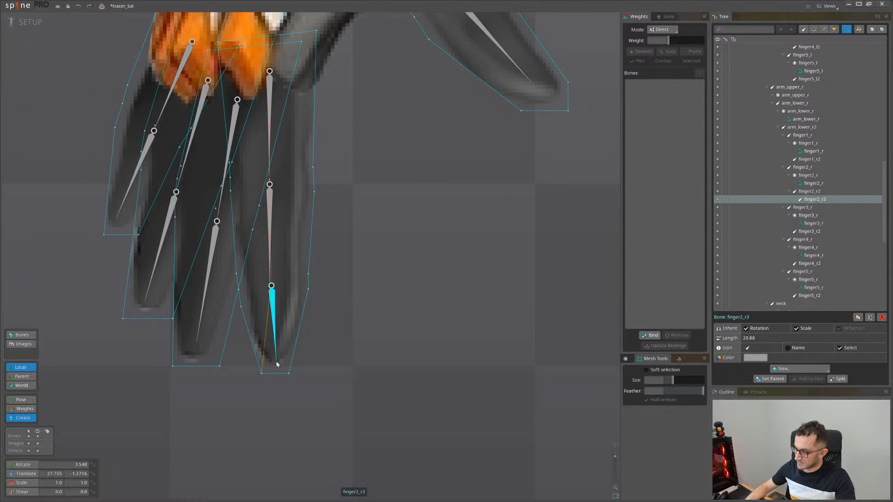
pyautogui.moveTo(276, 364); pyautogui.dragTo(276, 365)
pyautogui.moveTo(247, 288); pyautogui.dragTo(304, 330)
# Redraw the finger3_r2 bone towards the middle fingertip with a length of about 36
pyautogui.click(269, 299)
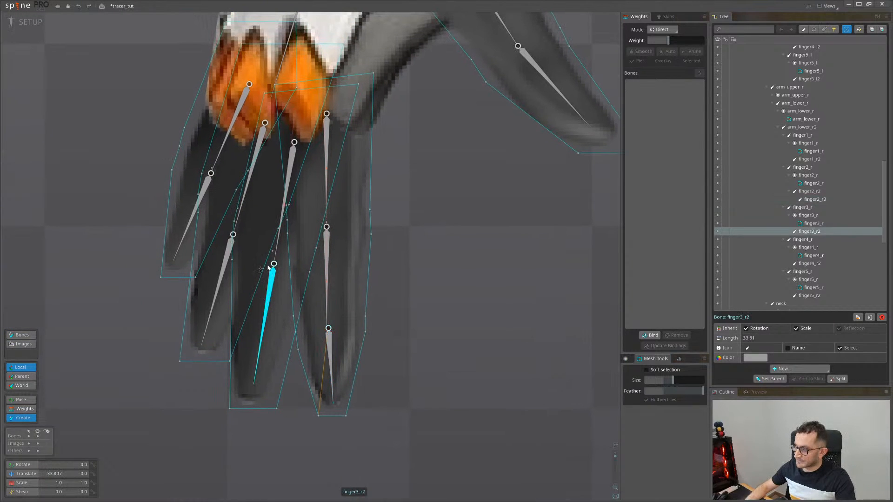
pyautogui.moveTo(293, 179); pyautogui.dragTo(291, 237)
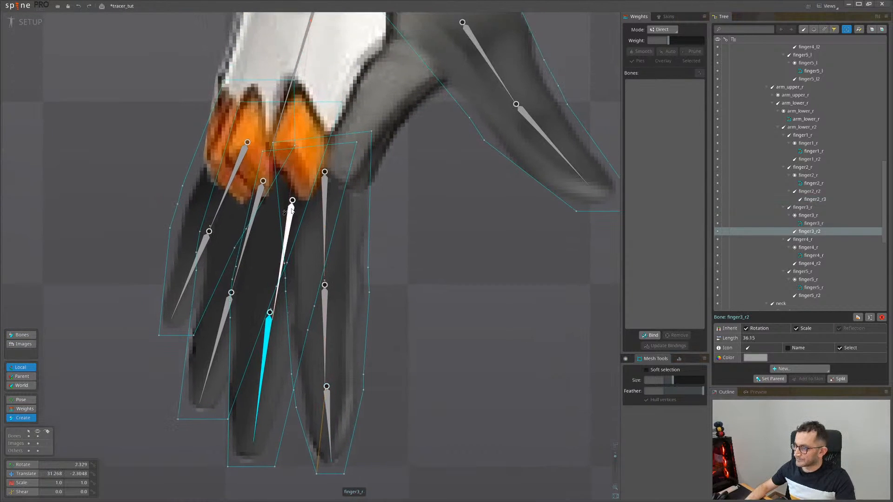
pyautogui.click(292, 210)
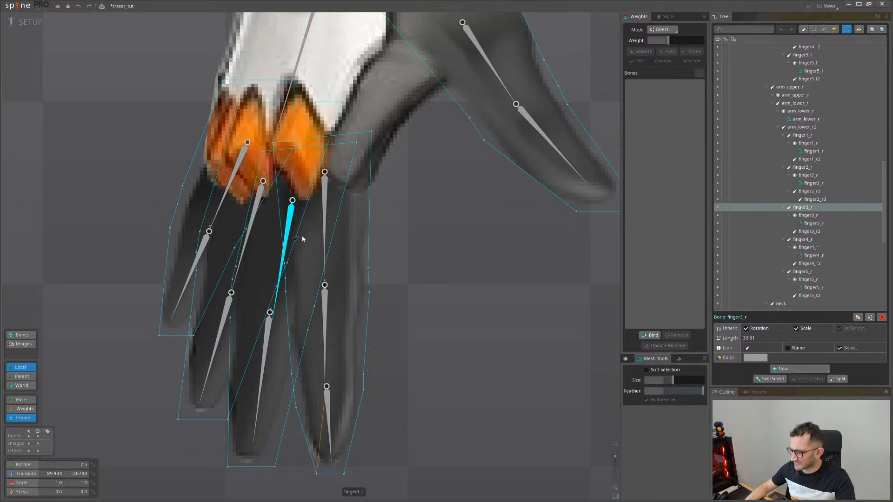
pyautogui.press('v')
pyautogui.moveTo(287, 375); pyautogui.dragTo(189, 425)
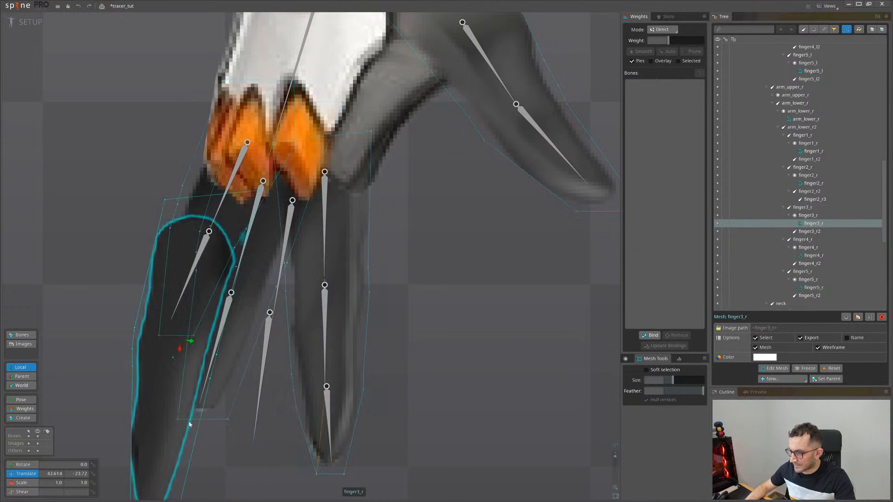
pyautogui.hotkey('ctrl', 'z')
# Redraw the finger3_r bone from a slightly higher knuckle point to the finger3_r2 joint, about 34 long
pyautogui.click(290, 214)
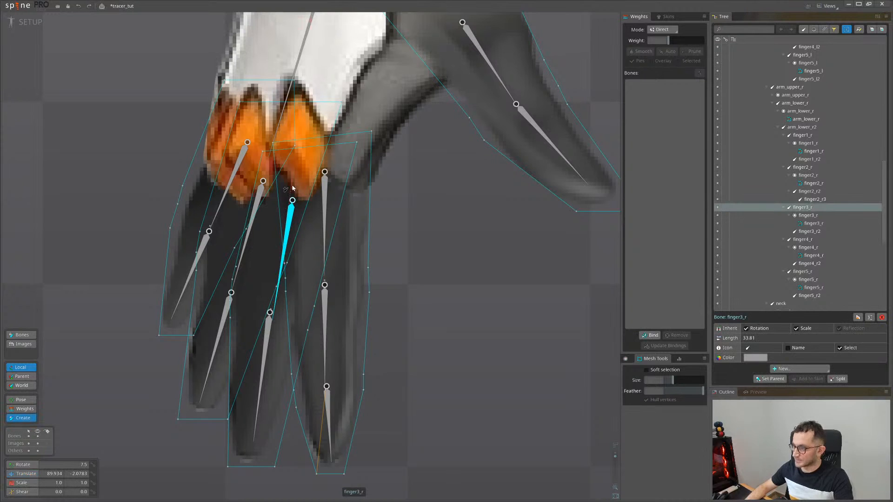
pyautogui.moveTo(295, 189); pyautogui.dragTo(266, 304)
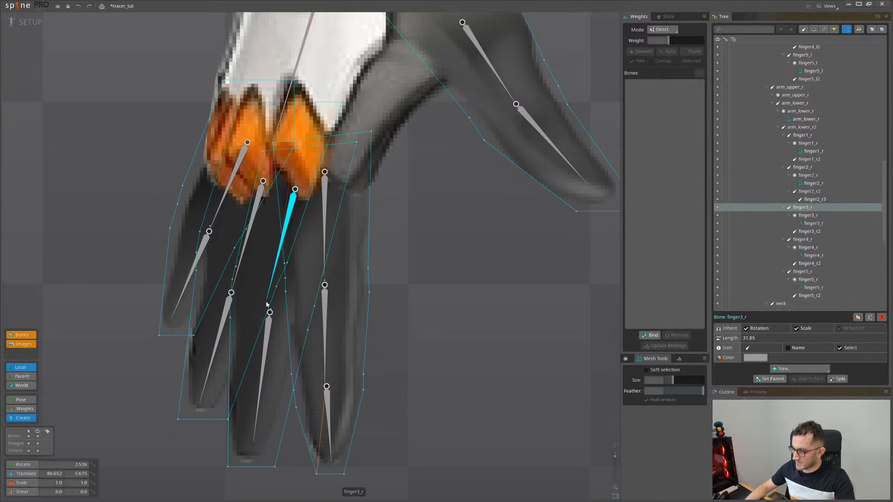
pyautogui.click(243, 255)
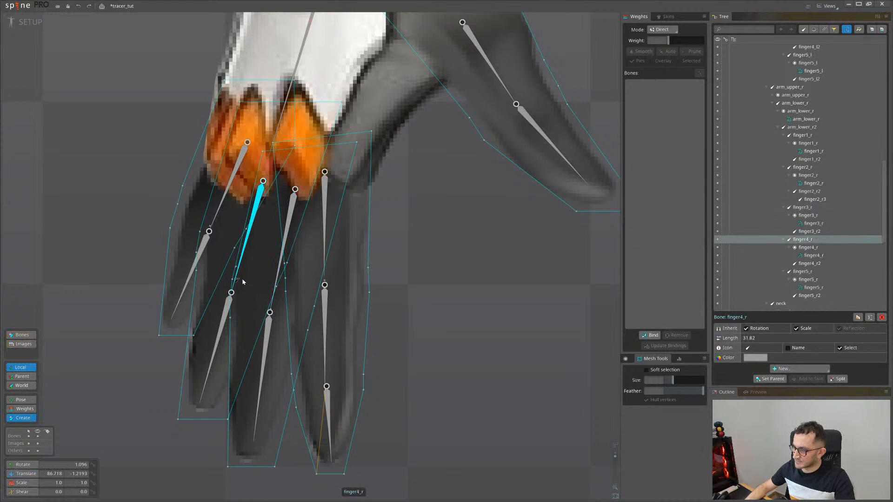
pyautogui.press('v')
pyautogui.moveTo(205, 381); pyautogui.dragTo(140, 398)
pyautogui.hotkey('ctrl', 'z')
pyautogui.press('space')
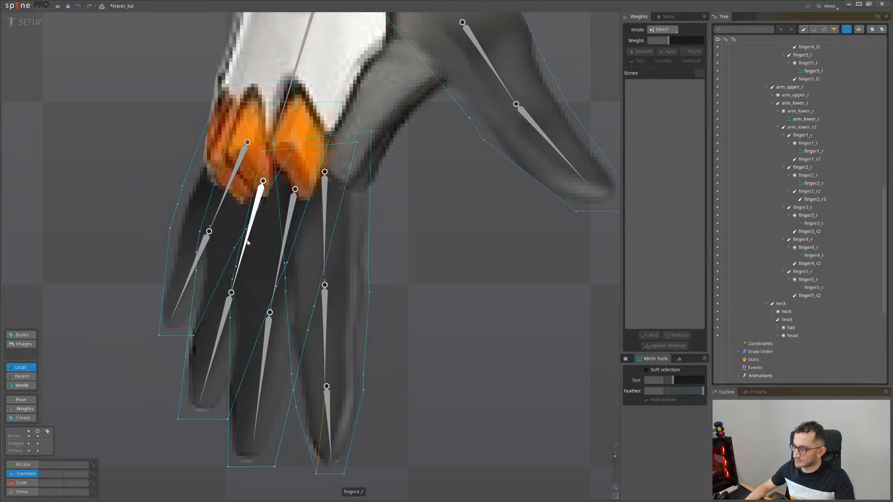
# Redraw the finger4_r bone about 25 long from the knuckle and extend finger4_r2 from its end to the fingertip
pyautogui.click(247, 240)
pyautogui.moveTo(263, 185); pyautogui.dragTo(236, 265)
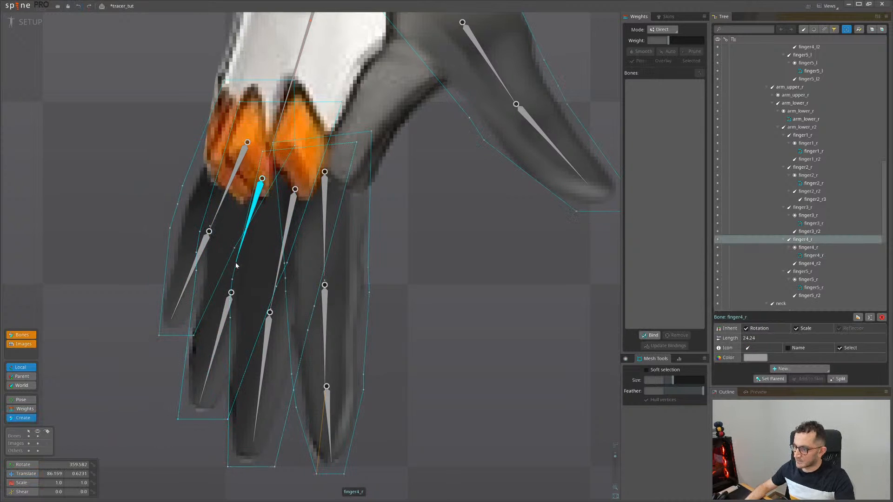
pyautogui.click(227, 315)
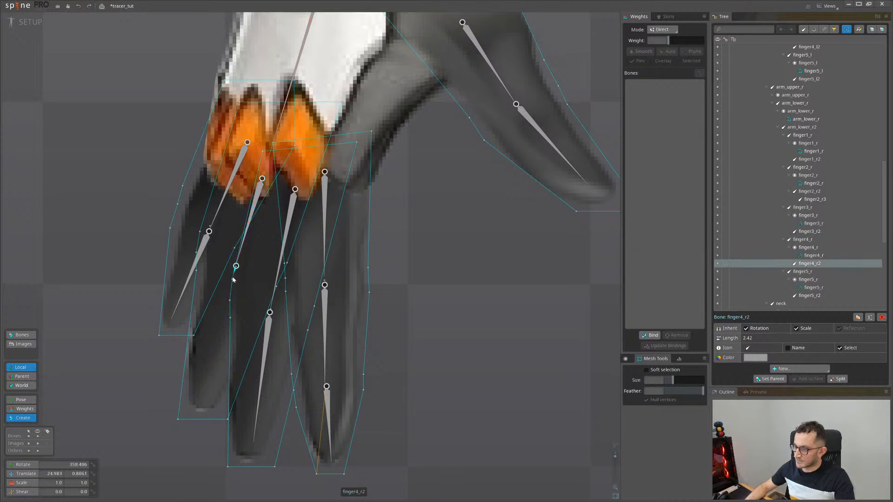
# Realign finger5_r and finger5_r2 along the little finger, with lengths of about 26 and 29
pyautogui.moveTo(223, 224); pyautogui.dragTo(215, 257)
pyautogui.click(215, 238)
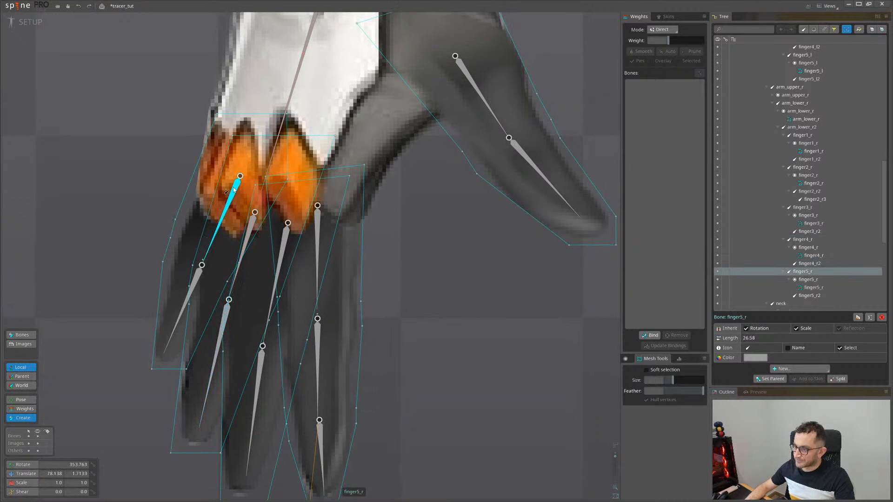
pyautogui.moveTo(241, 177); pyautogui.dragTo(242, 174)
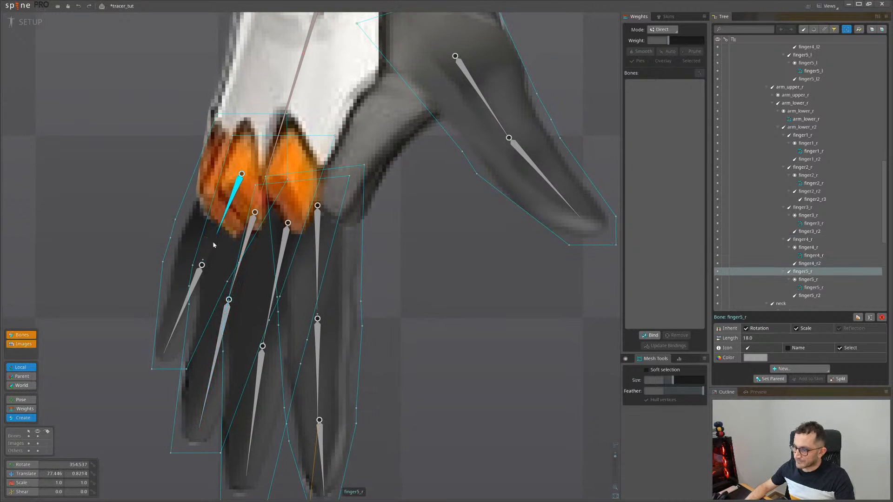
pyautogui.click(197, 278)
pyautogui.scroll(-5, 384, 232)
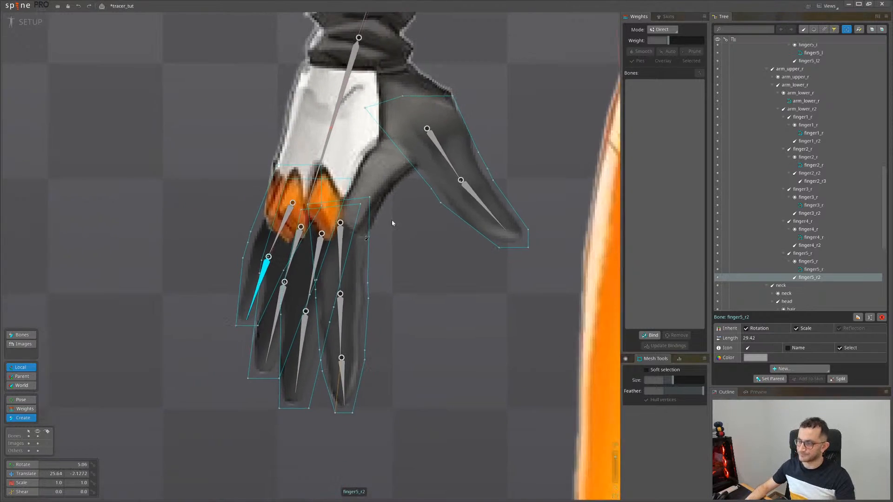
# Turn off the wireframe display for the finger1_r, finger2_r, finger4_r and finger5_r meshes
pyautogui.moveTo(394, 216); pyautogui.dragTo(320, 261)
pyautogui.press('Escape')
pyautogui.press('Escape')
pyautogui.moveTo(339, 337); pyautogui.dragTo(303, 319)
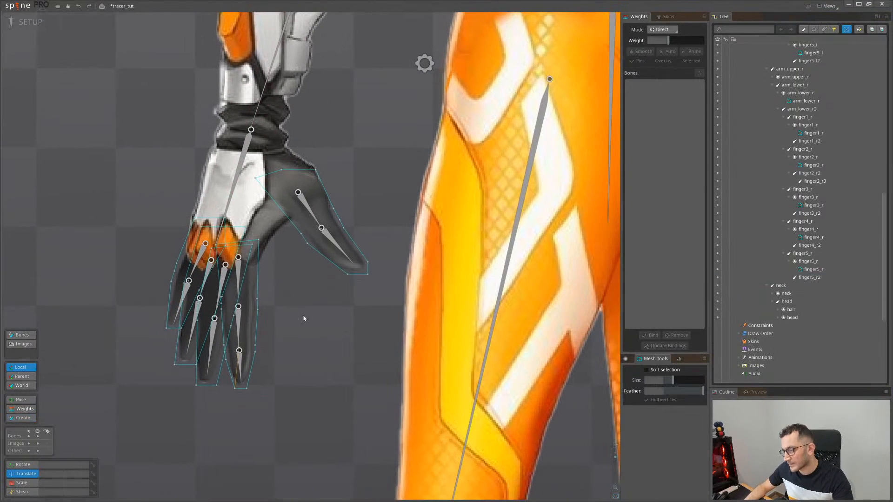
pyautogui.click(255, 305)
pyautogui.keyDown('ctrl'); pyautogui.click(325, 237); pyautogui.keyUp('ctrl')
pyautogui.keyDown('ctrl'); pyautogui.click(174, 302); pyautogui.keyUp('ctrl')
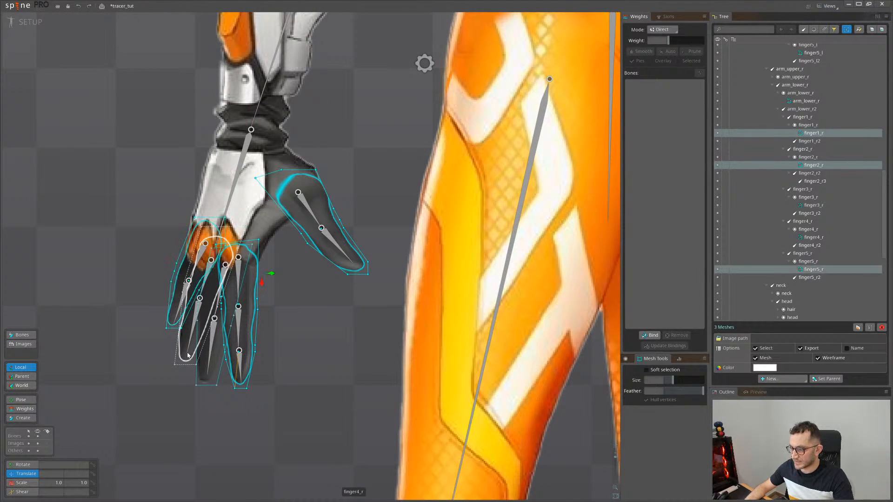
pyautogui.keyDown('ctrl'); pyautogui.click(187, 355); pyautogui.keyUp('ctrl')
pyautogui.press('Escape')
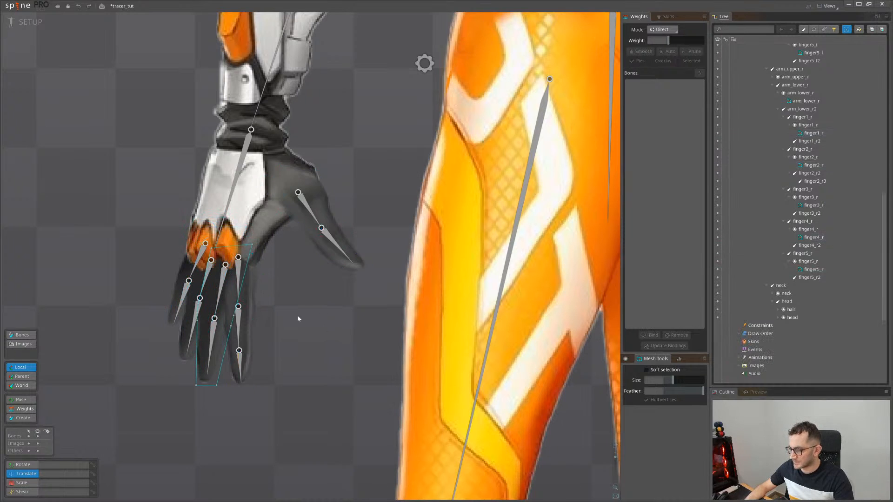
# Bind the finger1_r mesh to the two thumb bones
pyautogui.moveTo(319, 260); pyautogui.dragTo(303, 280)
pyautogui.click(313, 266)
pyautogui.click(651, 335)
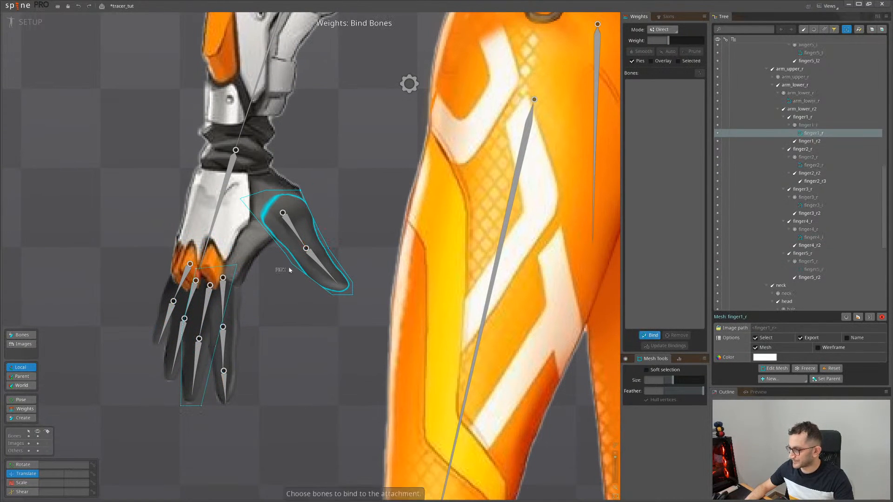
pyautogui.click(306, 249)
pyautogui.click(657, 334)
pyautogui.press('Escape')
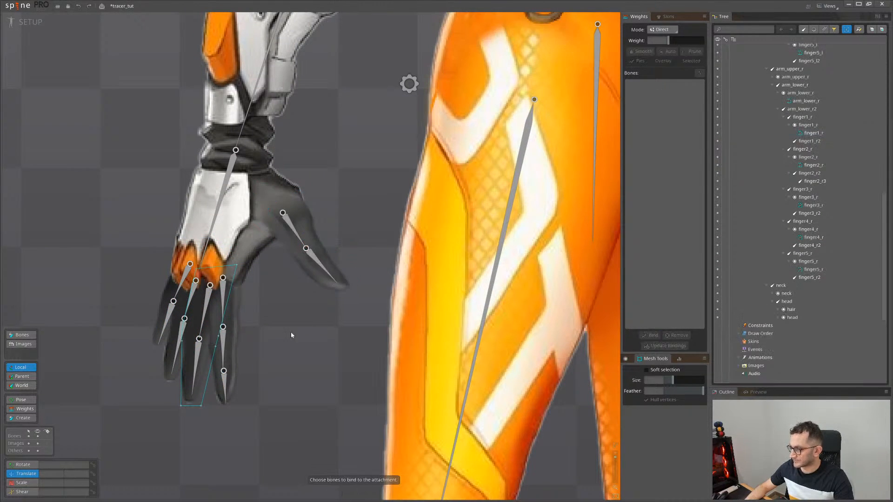
# Bind the finger2_r mesh to the finger2_r, finger2_r2 and finger2_r3 bones
pyautogui.moveTo(291, 331); pyautogui.dragTo(299, 331)
pyautogui.click(244, 334)
pyautogui.click(650, 335)
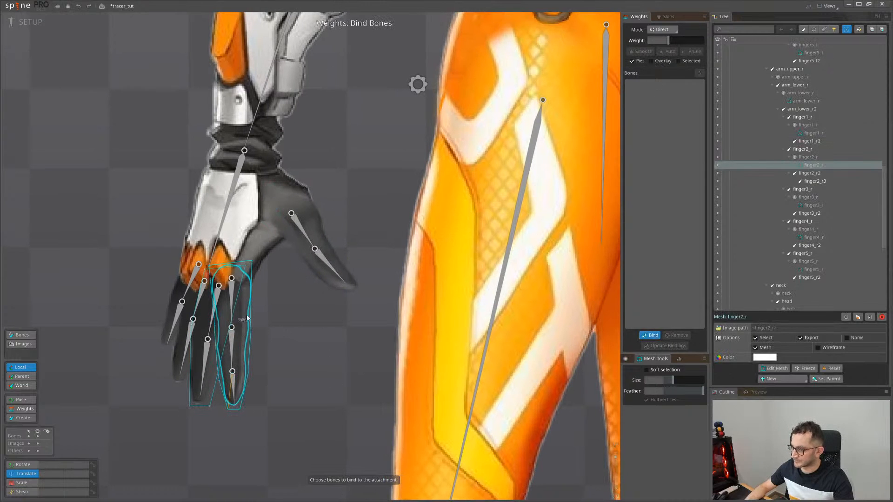
pyautogui.click(231, 302)
pyautogui.click(231, 348)
pyautogui.click(232, 386)
pyautogui.click(649, 337)
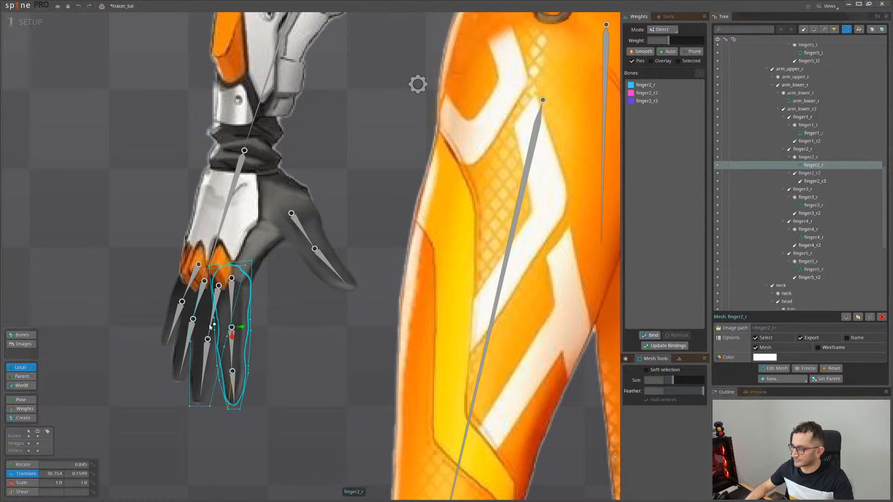
# Bind the finger3_r mesh to the finger3_r and finger3_r2 bones
pyautogui.click(209, 324)
pyautogui.click(650, 336)
pyautogui.click(212, 316)
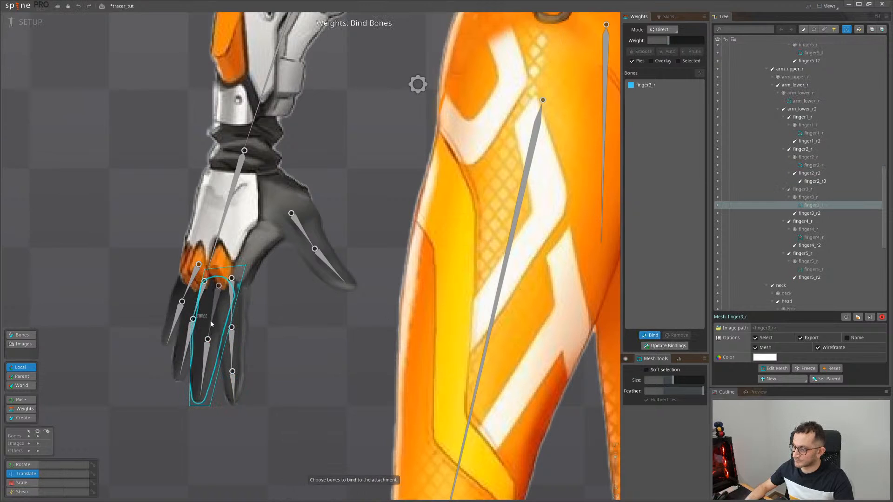
pyautogui.click(205, 367)
pyautogui.click(652, 337)
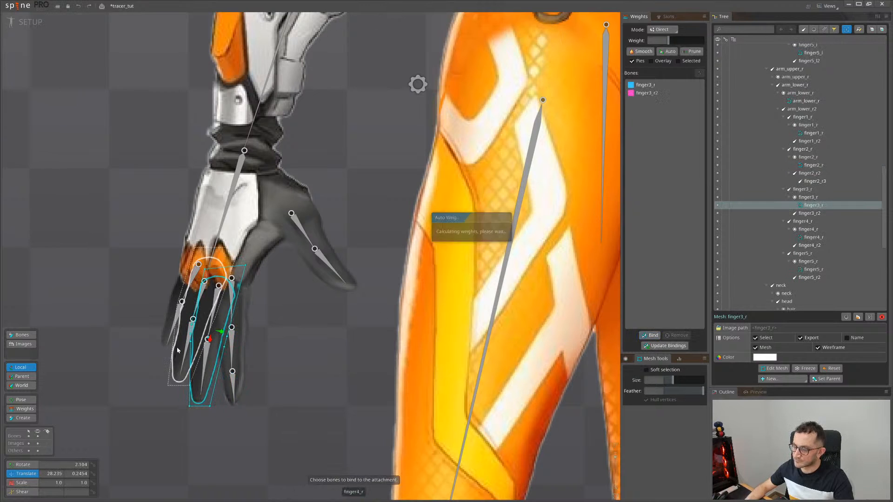
# Bind the finger4_r mesh to the finger4_r and finger4_r2 bones
pyautogui.click(178, 350)
pyautogui.click(649, 336)
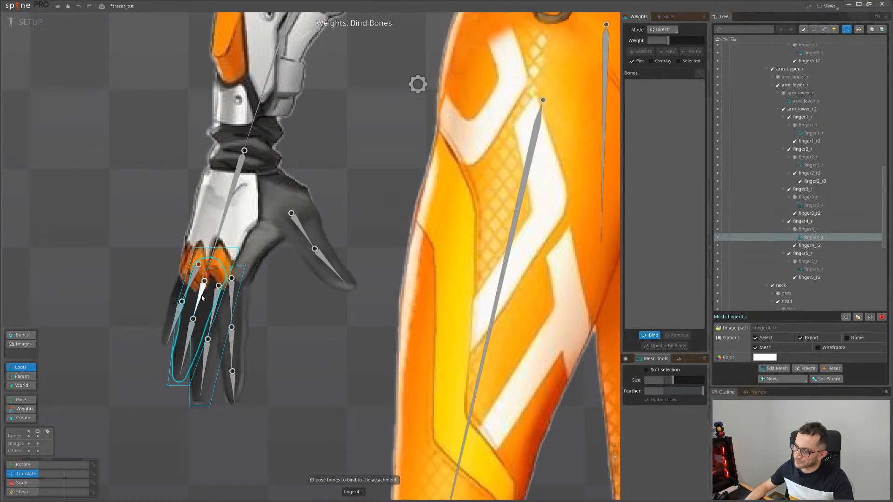
pyautogui.click(203, 298)
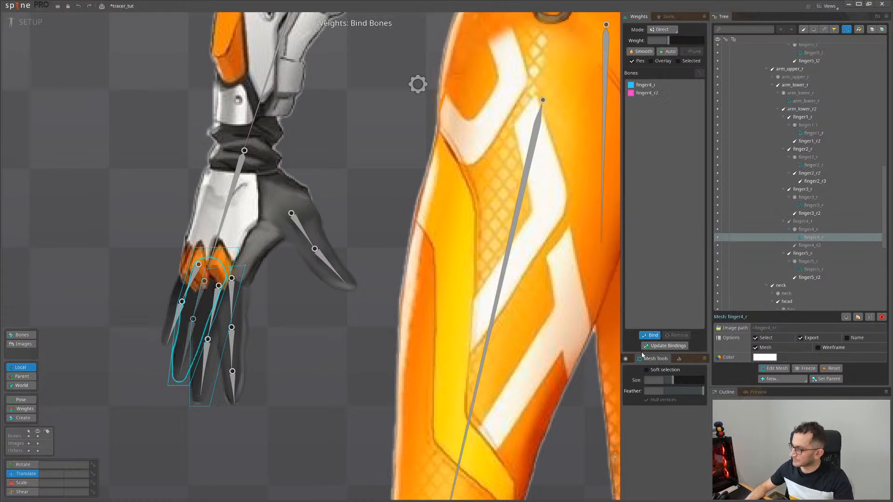
pyautogui.click(651, 335)
# Bind the finger5_r mesh to the finger5_r2 and finger5_r bones
pyautogui.click(181, 326)
pyautogui.click(650, 335)
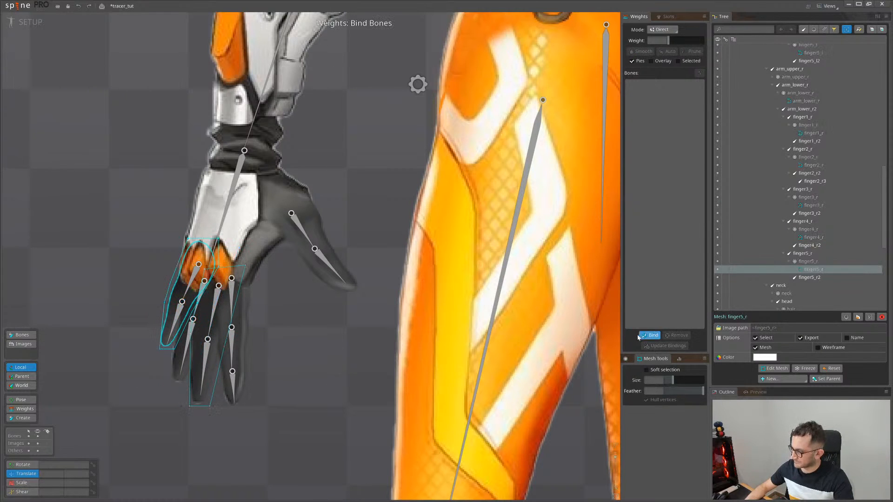
pyautogui.click(174, 322)
pyautogui.click(191, 283)
pyautogui.click(650, 335)
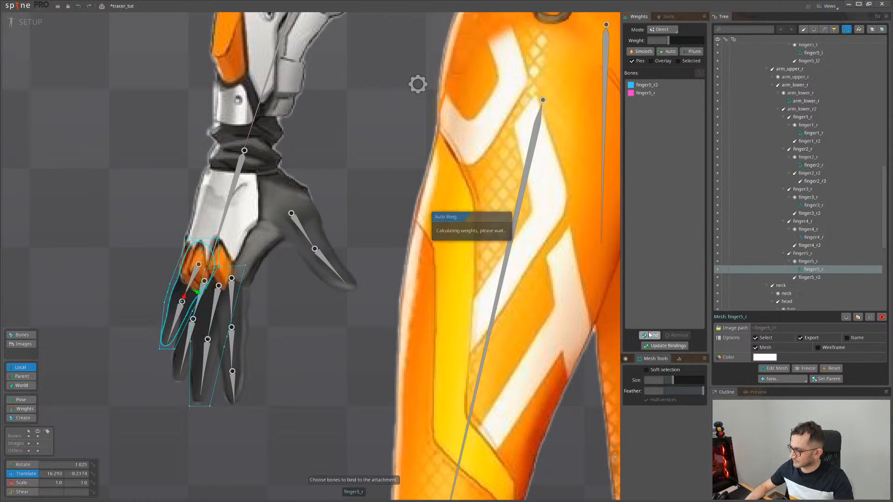
pyautogui.click(234, 353)
pyautogui.press('space')
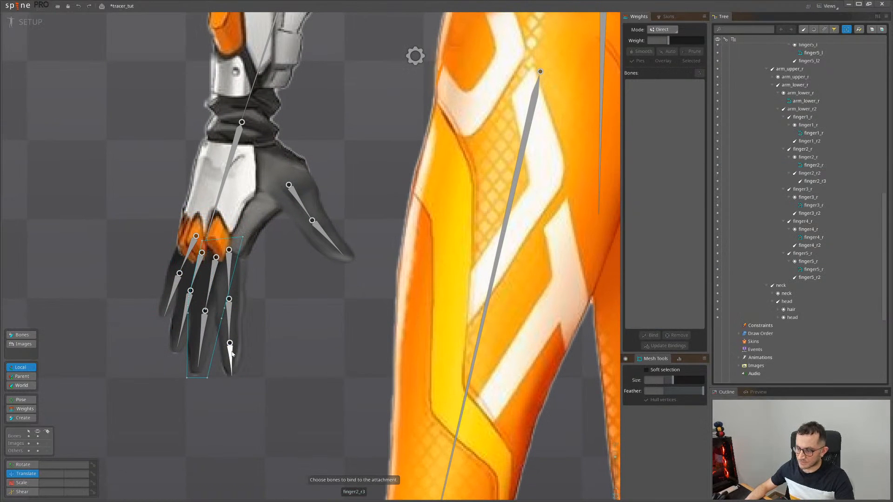
pyautogui.click(230, 351)
pyautogui.moveTo(88, 411); pyautogui.dragTo(275, 293)
pyautogui.press('space')
# Turn off the wireframe display for the finger3_r mesh and clear the selection
pyautogui.click(208, 366)
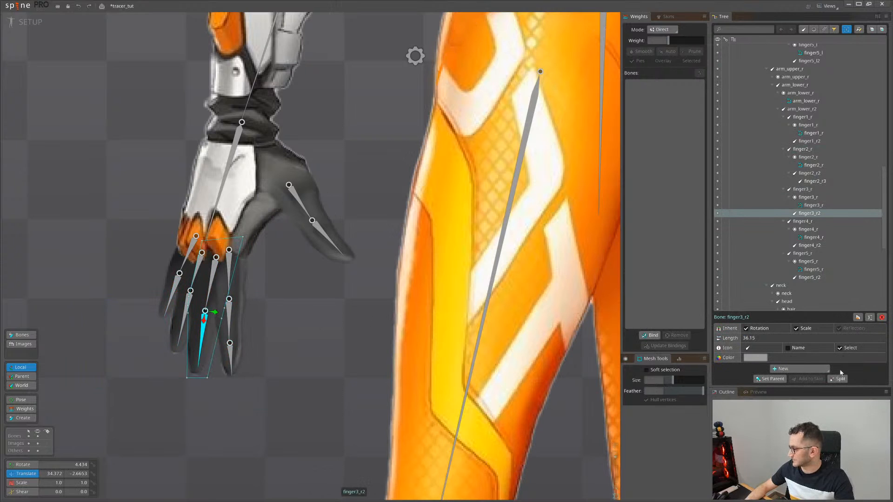
pyautogui.click(235, 391)
pyautogui.click(207, 373)
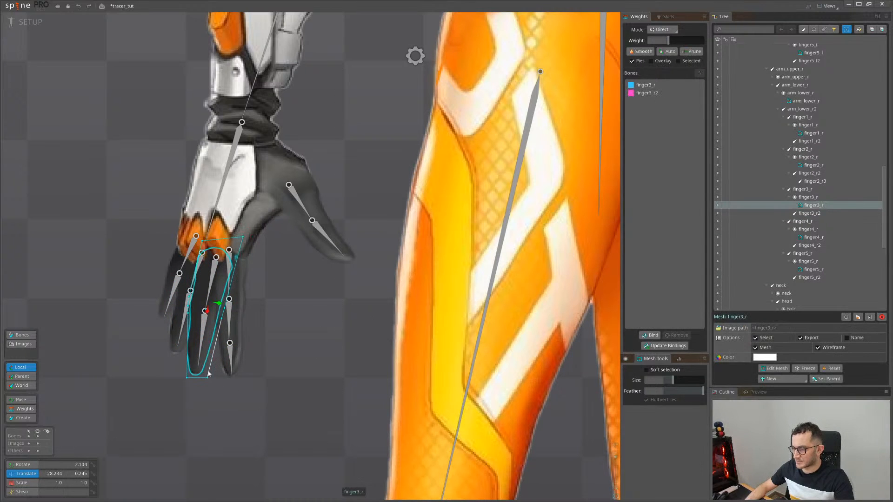
pyautogui.click(274, 343)
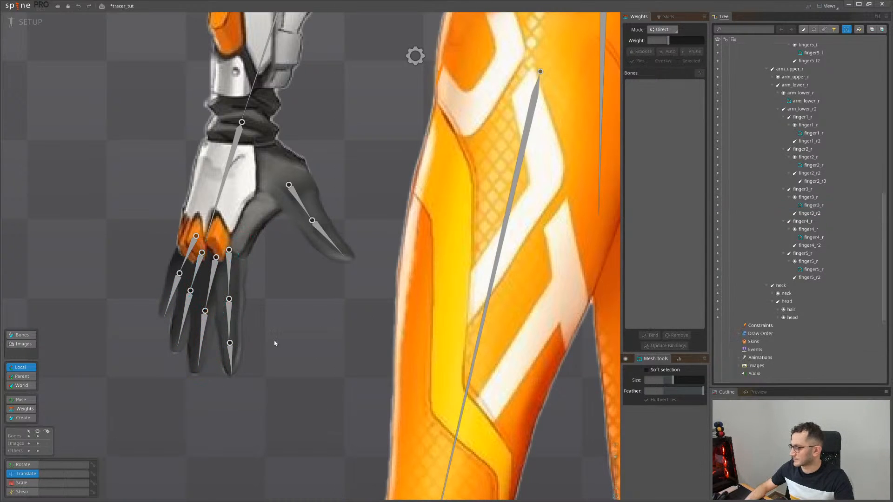
# Try to rotate the outer bones of the four right-hand fingers together to test how their meshes bend
pyautogui.click(229, 322)
pyautogui.moveTo(119, 422); pyautogui.dragTo(244, 315)
pyautogui.press('c')
pyautogui.moveTo(237, 412); pyautogui.dragTo(140, 378)
pyautogui.scroll(3, 264, 321)
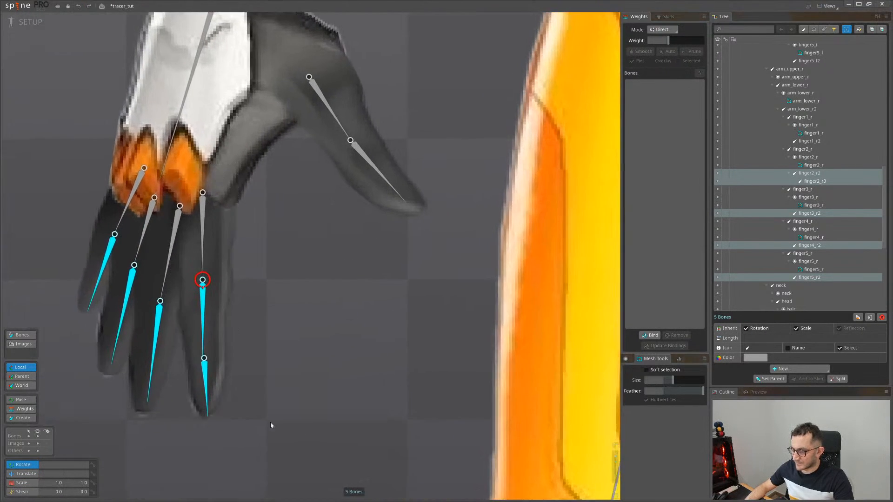
pyautogui.moveTo(270, 425); pyautogui.dragTo(231, 303)
# Adjust the finger2_r mesh weights at the middle knuckle, shifting the vertices just below it from bone finger2_r towards finger2_r2
pyautogui.click(239, 308)
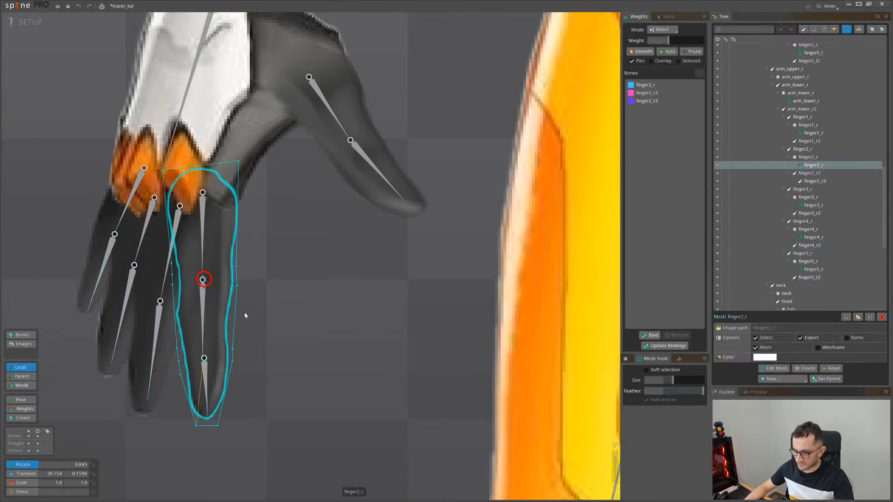
pyautogui.press('n')
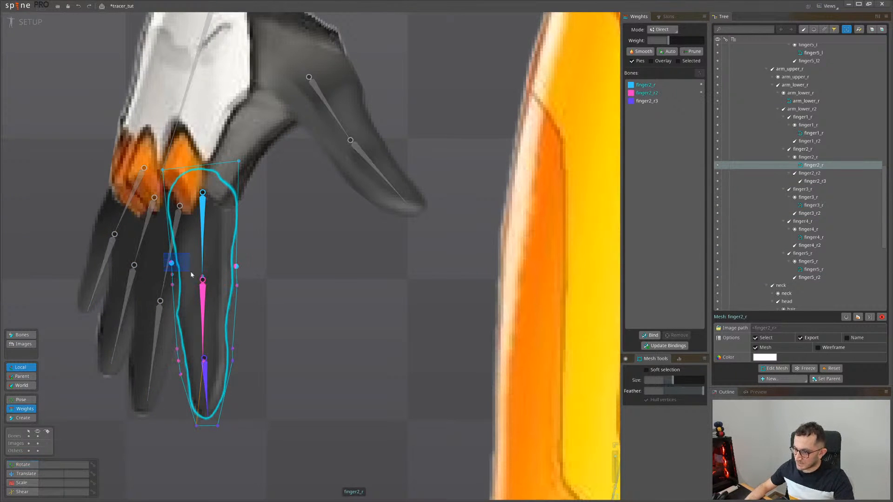
pyautogui.click(201, 258)
pyautogui.scroll(3, 223, 284)
pyautogui.click(254, 282)
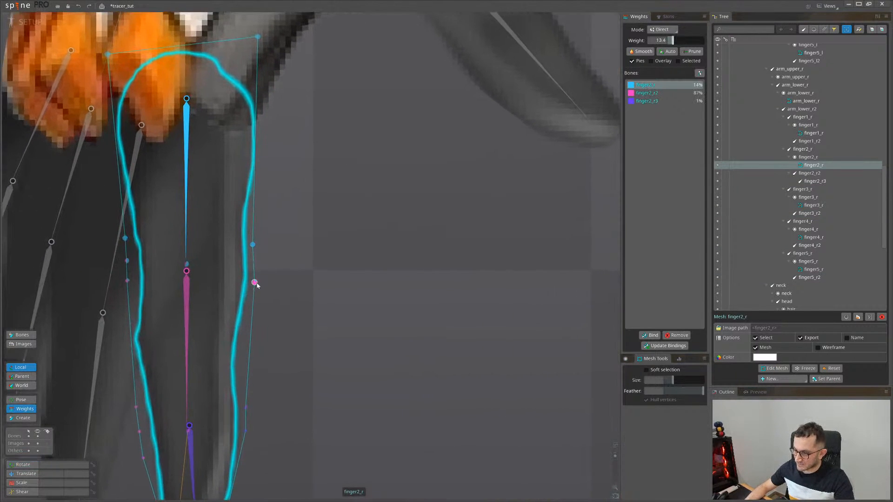
# Weight the finger2_r side vertices just above the fingertip joint 100% to bone finger2_r2
pyautogui.moveTo(288, 349); pyautogui.dragTo(290, 300)
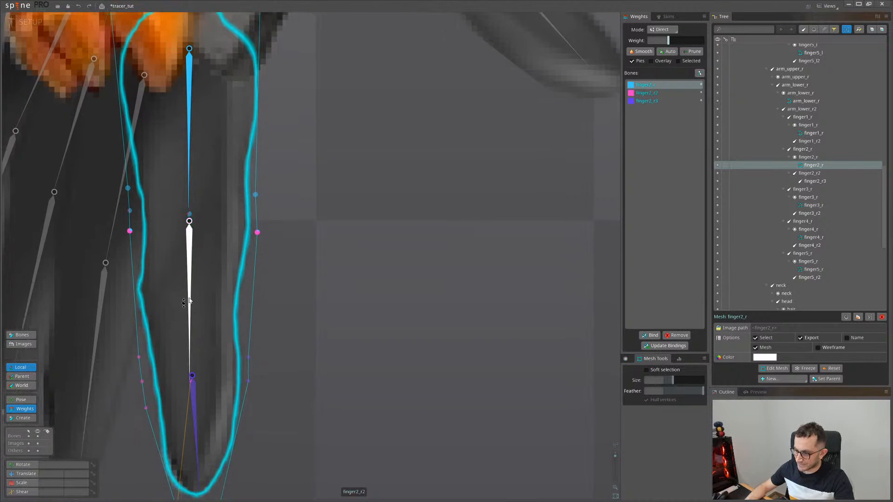
pyautogui.click(199, 331)
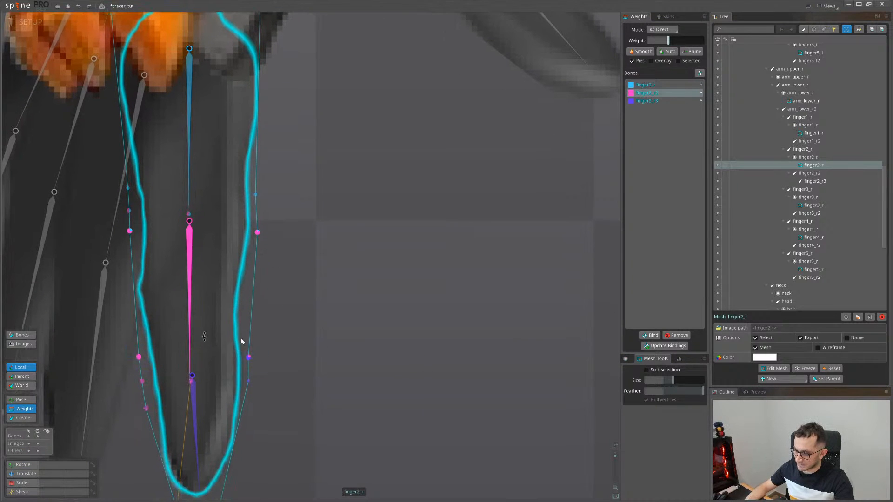
pyautogui.scroll(-5, 322, 285)
pyautogui.scroll(4, 248, 295)
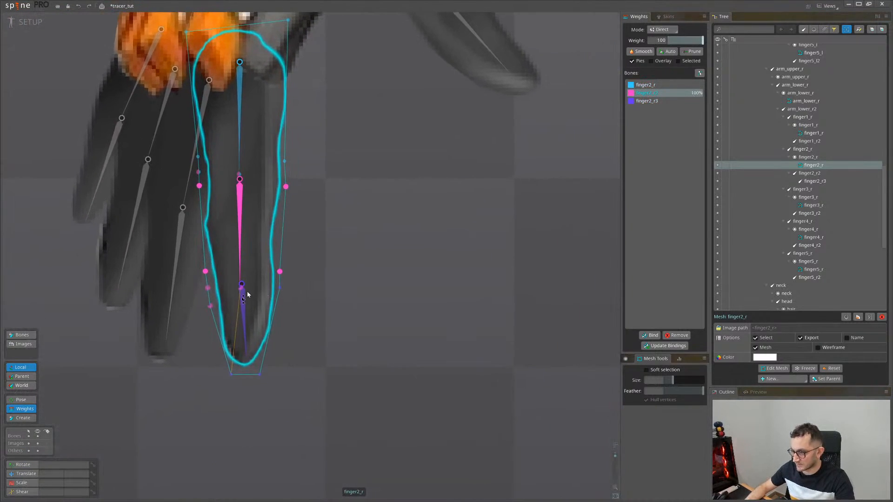
# Weight the finger2_r side vertices below the fingertip joint to finger2_r3, and split vertices at the joint about 50/50 with finger2_r2
pyautogui.moveTo(217, 326); pyautogui.dragTo(264, 398)
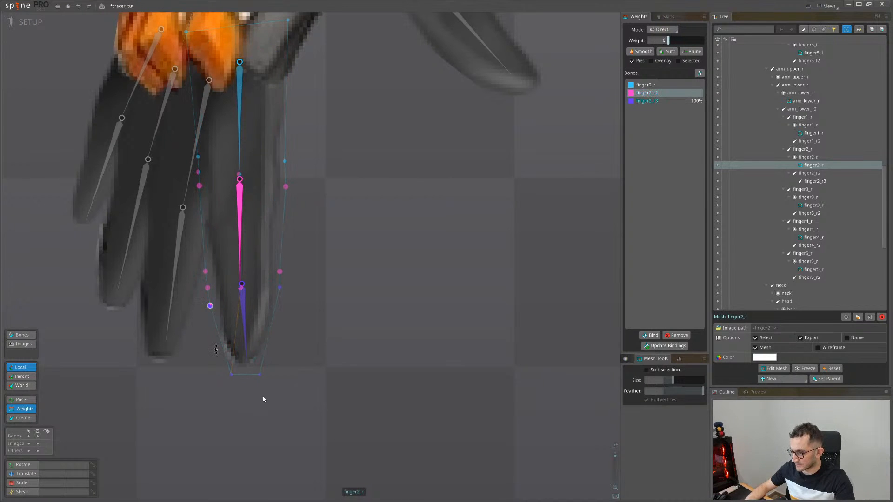
pyautogui.click(246, 307)
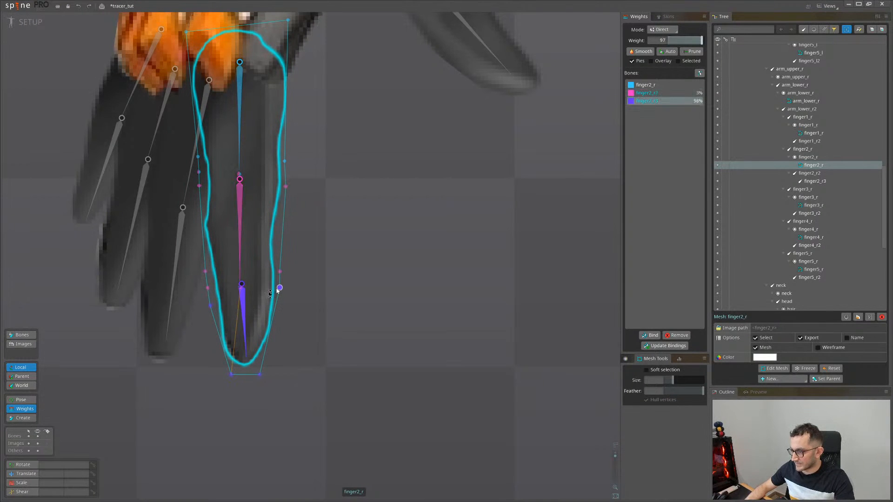
pyautogui.scroll(3, 264, 269)
pyautogui.click(179, 298)
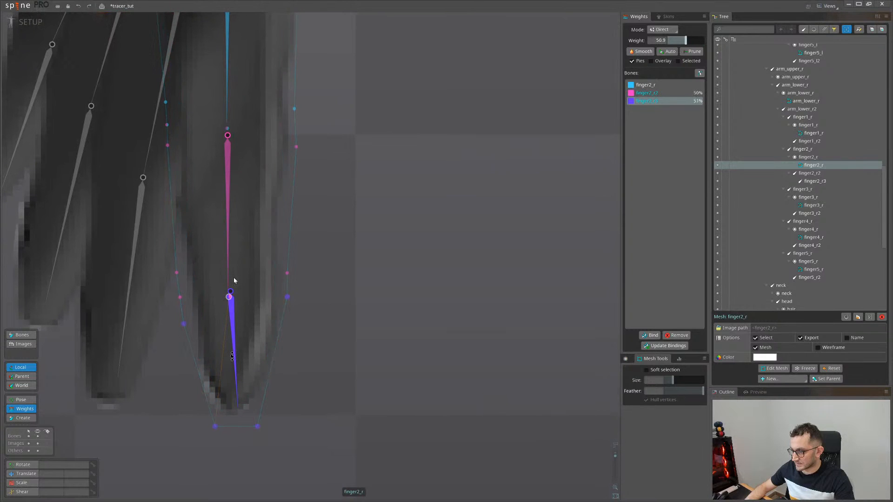
pyautogui.moveTo(178, 298); pyautogui.dragTo(188, 249)
# Try to rotate bones finger2_r, finger2_r2 and finger2_r3 together to test the finger's curl, and undo the rotation
pyautogui.moveTo(256, 174); pyautogui.dragTo(251, 342)
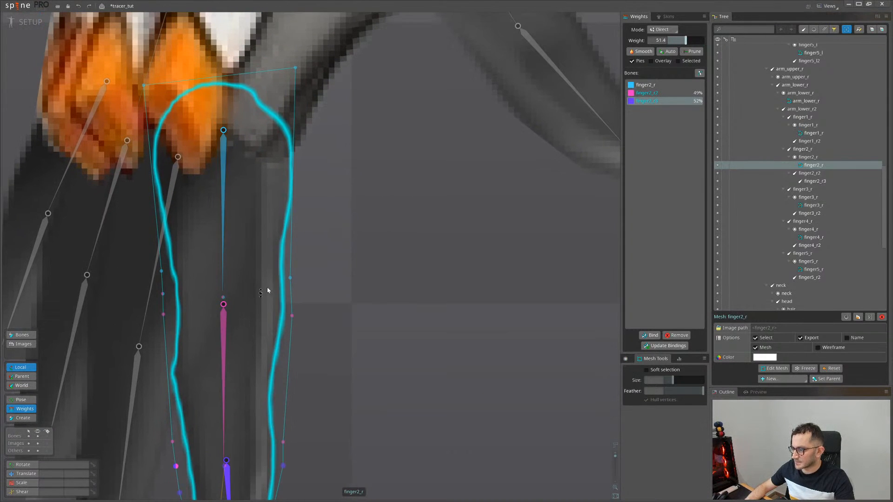
pyautogui.scroll(-4, 267, 286)
pyautogui.moveTo(249, 272); pyautogui.dragTo(301, 209)
pyautogui.scroll(2, 325, 300)
pyautogui.press('space')
pyautogui.click(284, 304)
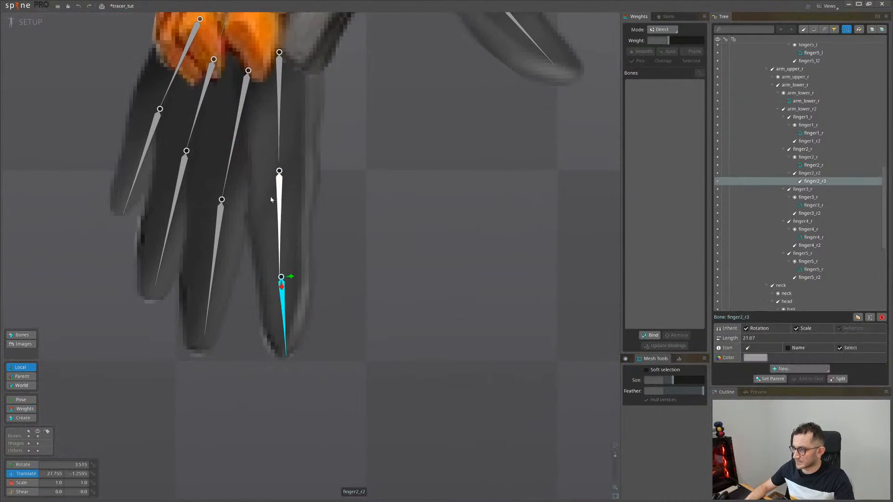
pyautogui.keyDown('ctrl'); pyautogui.click(277, 198); pyautogui.keyUp('ctrl')
pyautogui.keyDown('ctrl'); pyautogui.click(279, 100); pyautogui.keyUp('ctrl')
pyautogui.press('c')
pyautogui.moveTo(365, 365); pyautogui.dragTo(415, 79)
pyautogui.scroll(-1, 423, 324)
pyautogui.moveTo(449, 186); pyautogui.dragTo(417, 216)
pyautogui.scroll(-3, 423, 325)
pyautogui.press('space')
pyautogui.hotkey('ctrl', 'z')
pyautogui.hotkey('ctrl', 'z')
pyautogui.press('space')
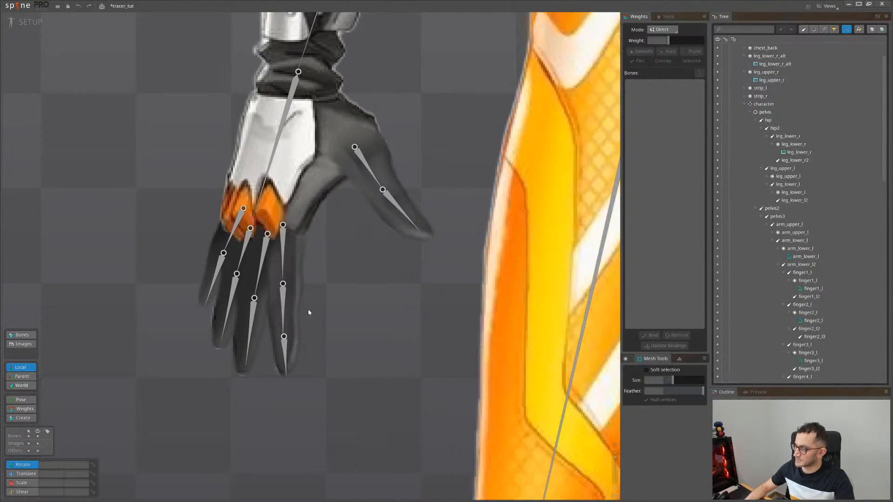
# Copy the transform of bone finger2_r2, try bending it about 90 degrees, and undo the bend
pyautogui.moveTo(282, 304); pyautogui.dragTo(320, 289)
pyautogui.scroll(1, 320, 288)
pyautogui.scroll(3, 320, 288)
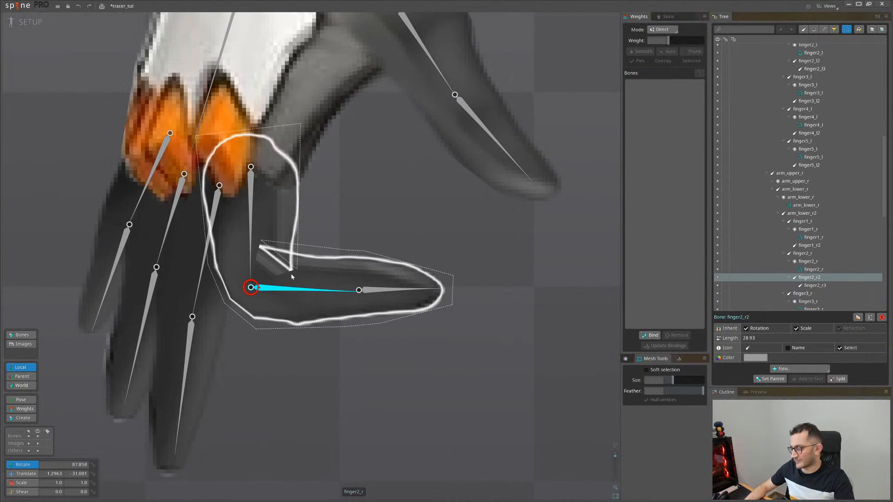
pyautogui.hotkey('ctrl', 'z')
pyautogui.hotkey('ctrl', 'c')
pyautogui.moveTo(315, 373); pyautogui.dragTo(214, 345)
pyautogui.moveTo(229, 418); pyautogui.dragTo(299, 193)
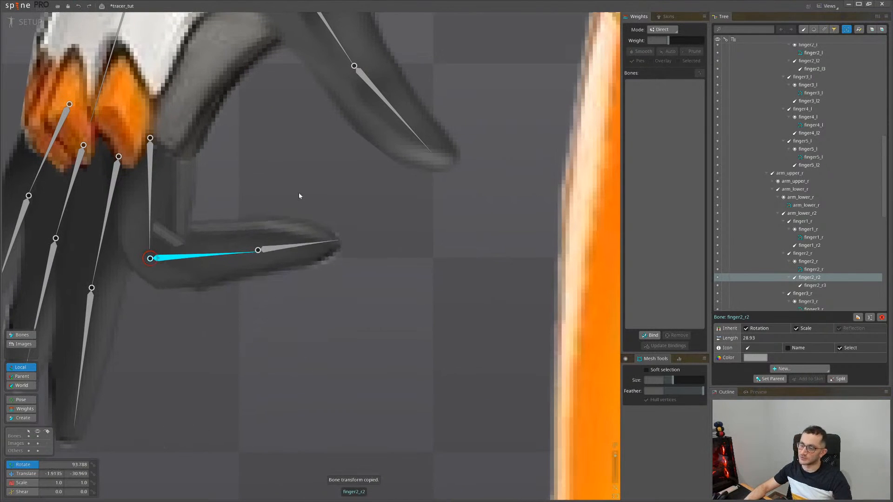
pyautogui.click(214, 235)
pyautogui.hotkey('ctrl', 'z')
pyautogui.press('v')
pyautogui.press('space')
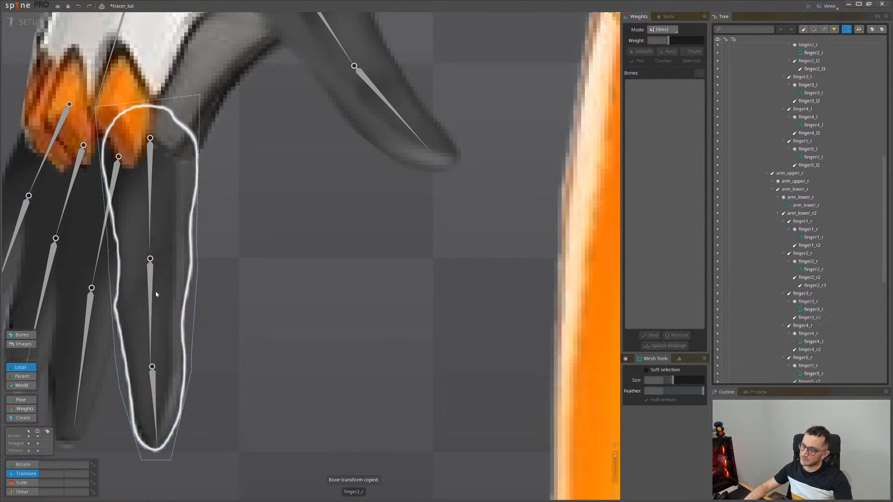
# Bend bone finger2_r2 sideways again to inspect the mesh's knuckle deformation, and restore the bone's straight pose
pyautogui.press('c')
pyautogui.moveTo(156, 294); pyautogui.dragTo(223, 236)
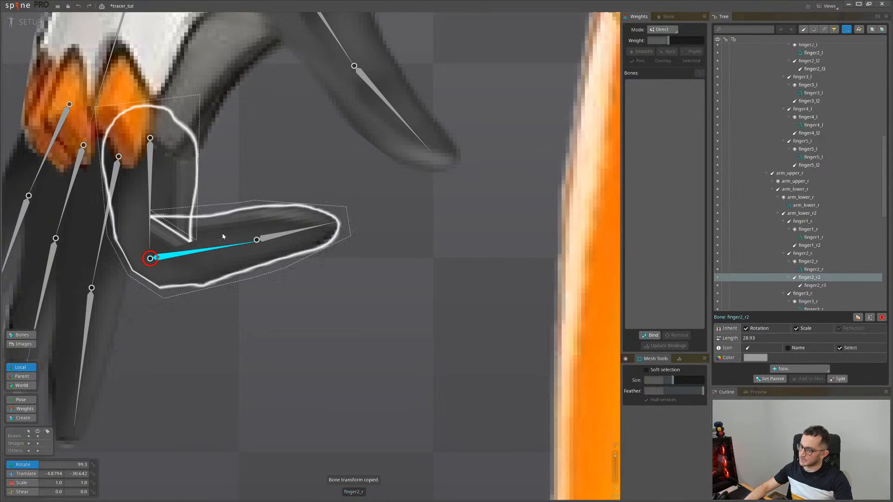
pyautogui.click(223, 237)
pyautogui.click(649, 102)
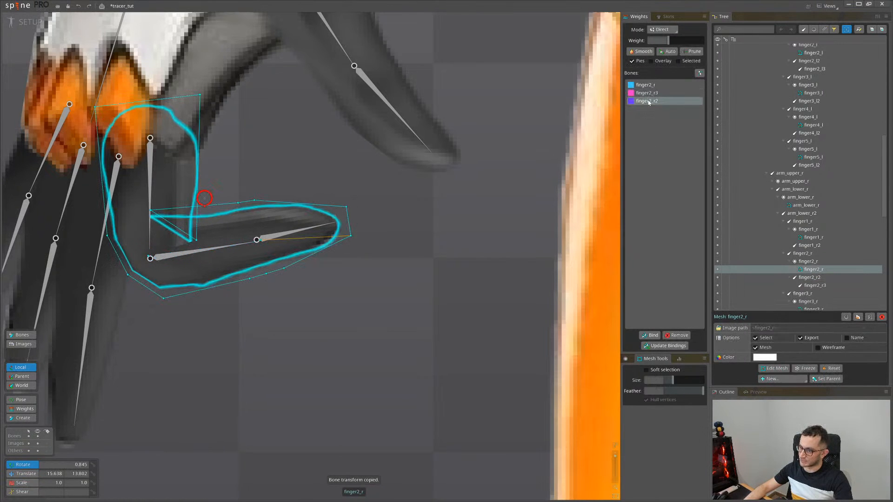
pyautogui.scroll(-5, 390, 202)
pyautogui.moveTo(285, 293); pyautogui.dragTo(405, 253)
pyautogui.press('v')
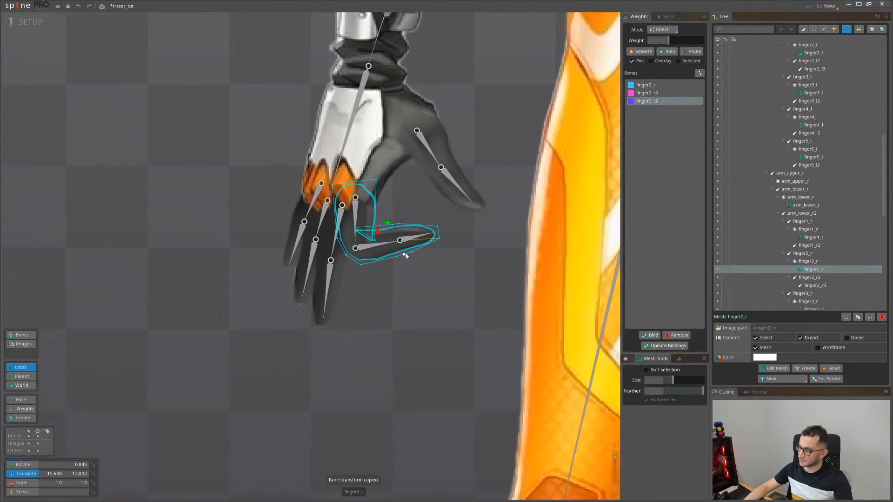
pyautogui.press('space')
pyautogui.click(384, 245)
pyautogui.hotkey('ctrl', 'z')
pyautogui.hotkey('ctrl', 'c')
pyautogui.press('c')
pyautogui.moveTo(397, 325); pyautogui.dragTo(430, 345)
pyautogui.hotkey('ctrl', 'v')
# Try to rotate bone finger3_r2 to test how its finger mesh bends, and undo the rotation
pyautogui.click(329, 284)
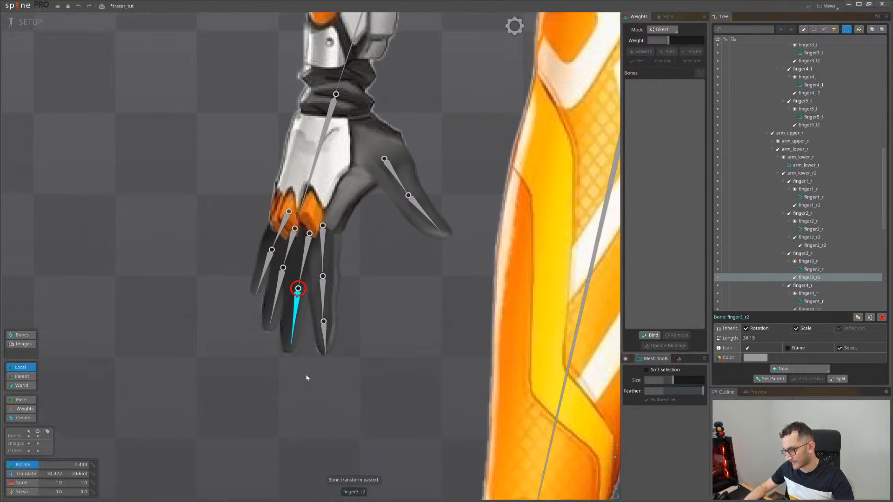
pyautogui.moveTo(307, 377); pyautogui.dragTo(445, 256)
pyautogui.scroll(3, 319, 356)
pyautogui.hotkey('ctrl', 'z')
# Adjust the finger3_r mesh weights around its middle knuckle, rebalancing the side vertices between bones finger3_r and finger3_r2
pyautogui.click(294, 234)
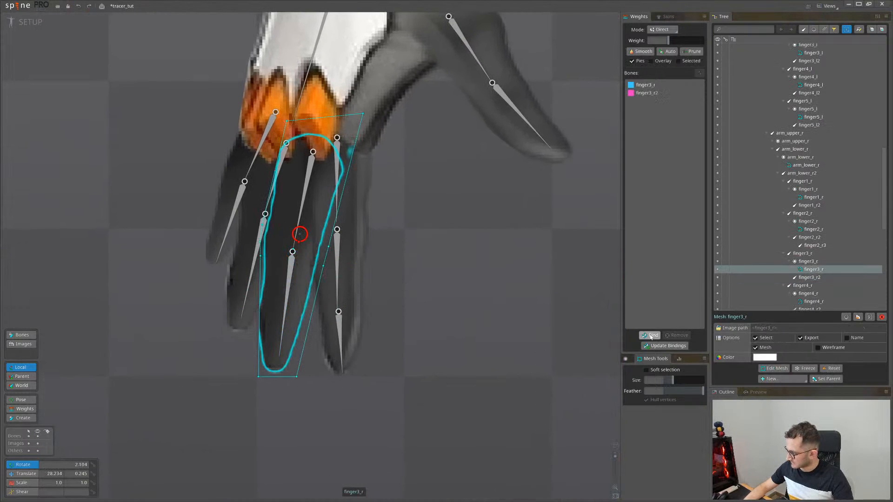
pyautogui.press('w')
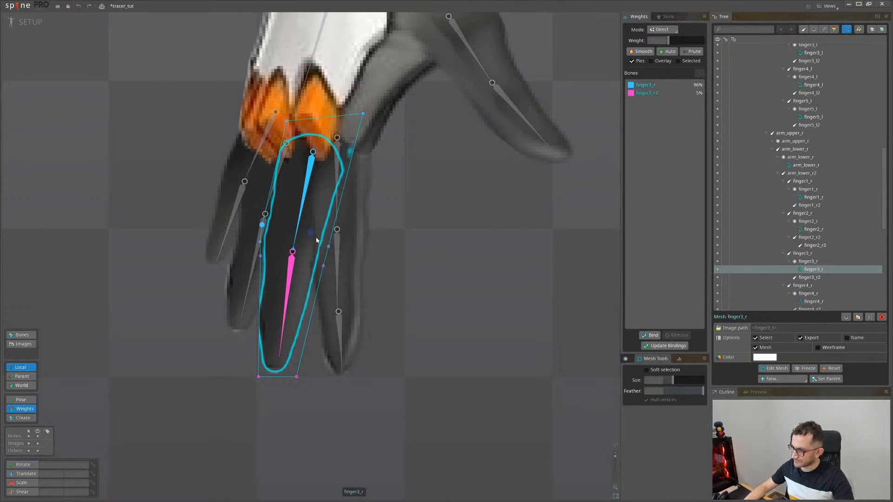
pyautogui.click(294, 229)
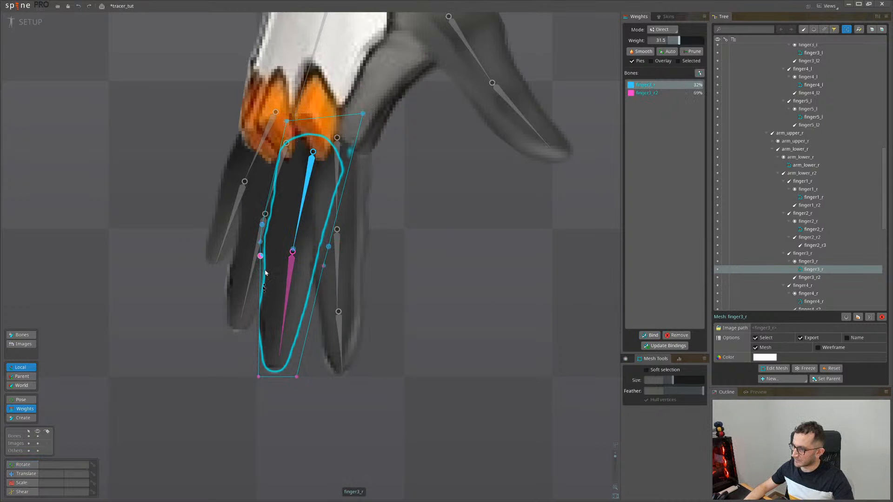
pyautogui.moveTo(265, 273); pyautogui.dragTo(257, 336)
pyautogui.moveTo(327, 266); pyautogui.dragTo(327, 302)
pyautogui.scroll(-3, 367, 233)
pyautogui.press('v')
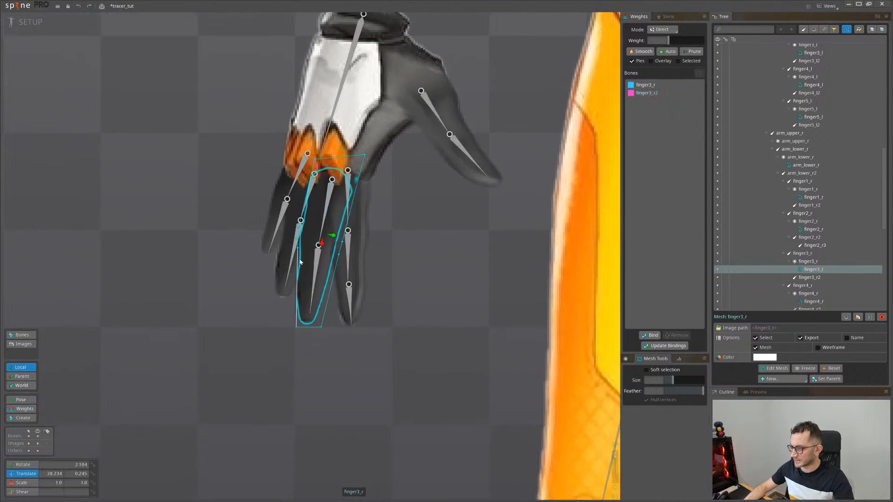
# Adjust the finger4_r mesh weights around its knuckle, leaving vertices just above it mostly on finger4_r with about 12% finger4_r2
pyautogui.click(300, 262)
pyautogui.press('w')
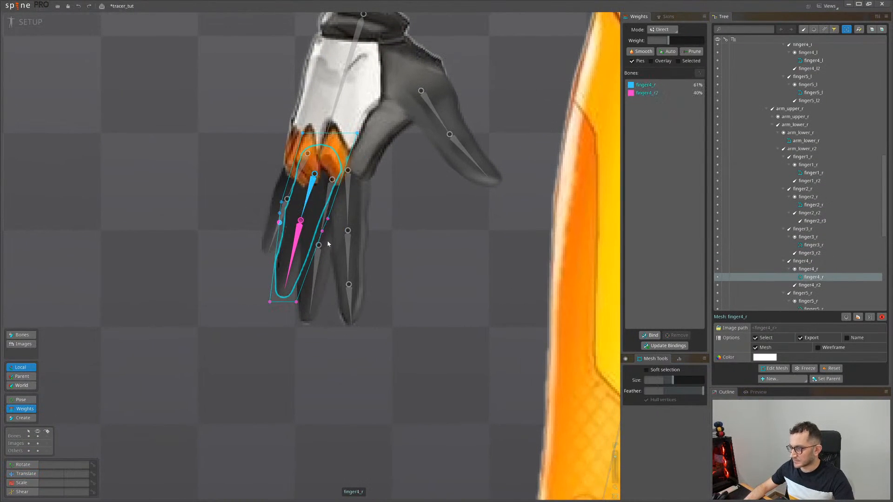
pyautogui.click(295, 255)
pyautogui.scroll(2, 312, 195)
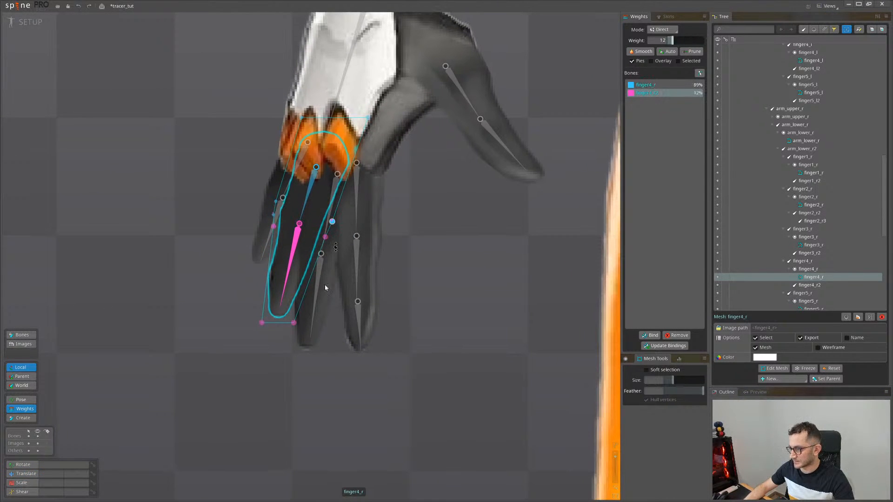
pyautogui.moveTo(280, 197); pyautogui.dragTo(302, 254)
# Adjust the finger5_r mesh weights, favouring finger5_r2 below the knuckle and finger5_r above it, with a 57.5% finger5_r2 blend at the joint
pyautogui.click(265, 221)
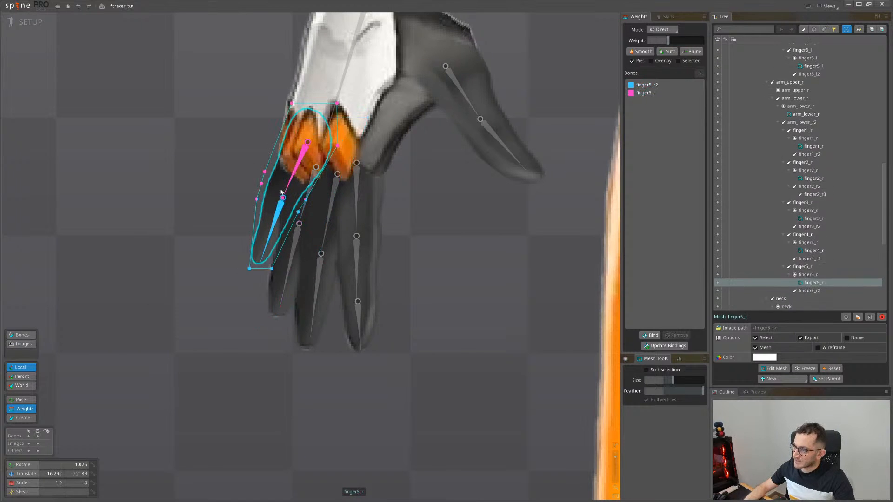
pyautogui.click(278, 214)
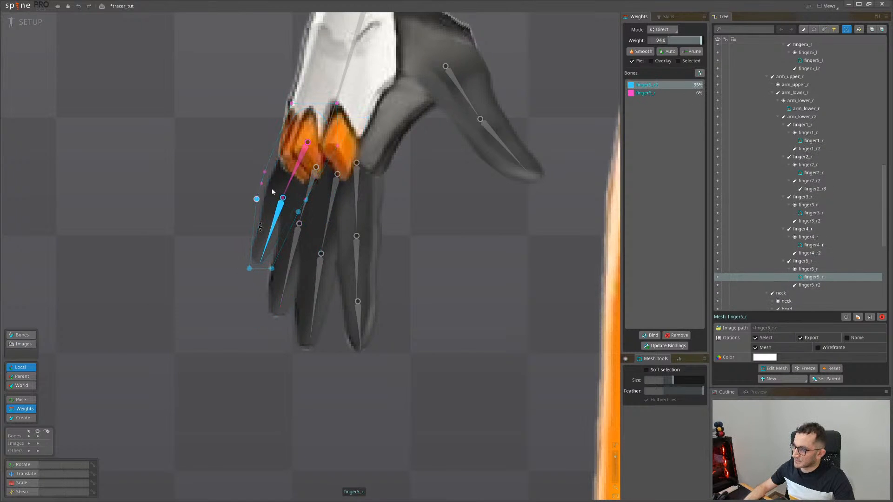
pyautogui.moveTo(308, 199); pyautogui.dragTo(312, 265)
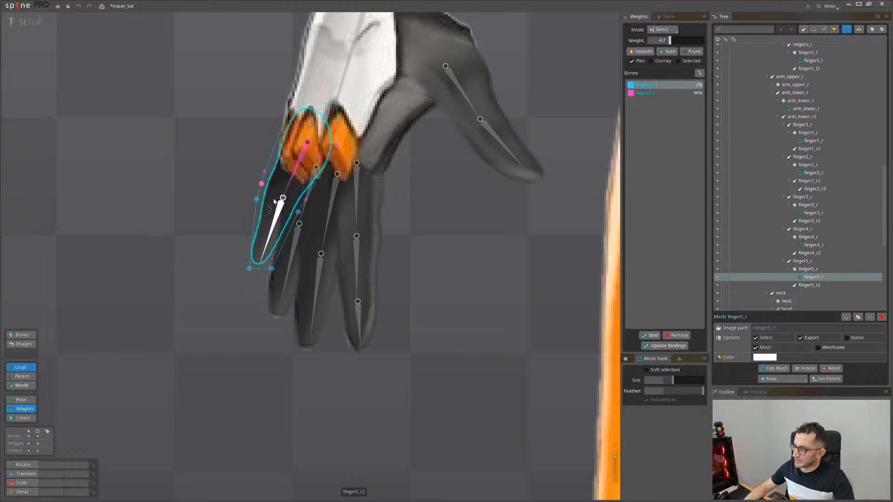
pyautogui.moveTo(268, 150); pyautogui.dragTo(269, 138)
# Switch the project from Setup mode to Animate mode with the whole character in view
pyautogui.scroll(-3, 458, 257)
pyautogui.moveTo(458, 257); pyautogui.dragTo(321, 293)
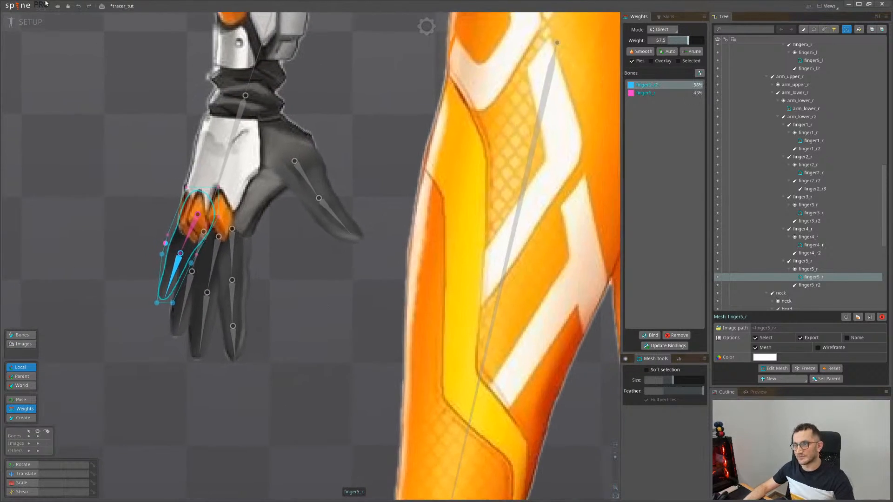
pyautogui.click(24, 5)
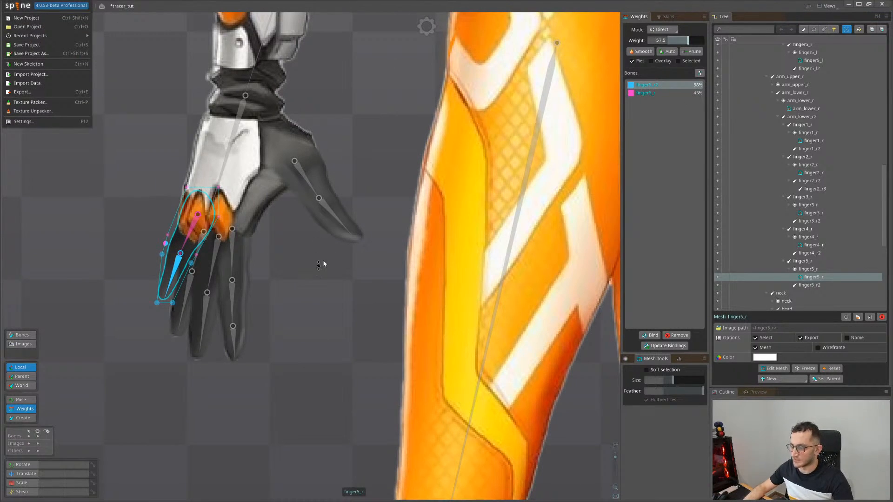
pyautogui.scroll(-8, 324, 264)
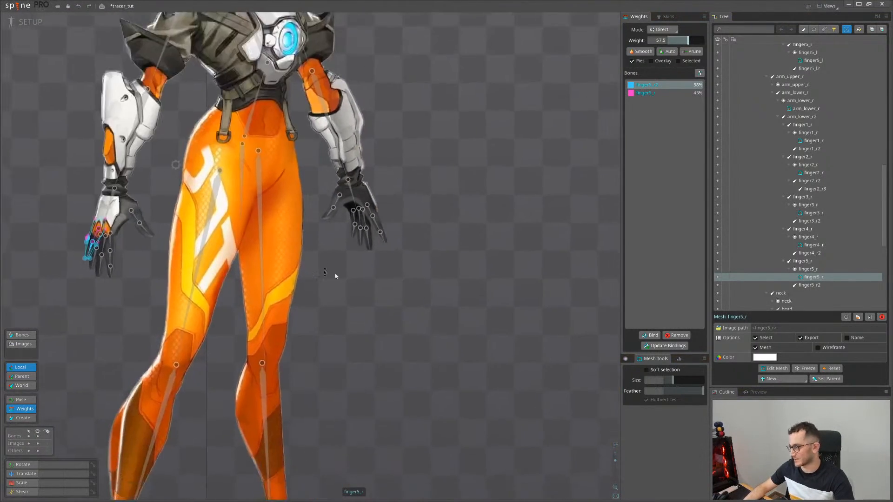
pyautogui.scroll(-5, 335, 276)
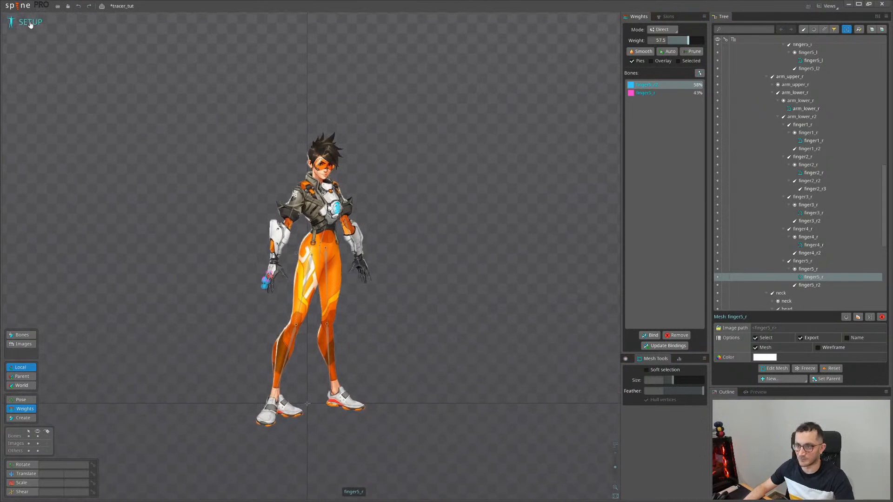
pyautogui.moveTo(336, 234); pyautogui.dragTo(299, 210)
pyautogui.scroll(3, 220, 216)
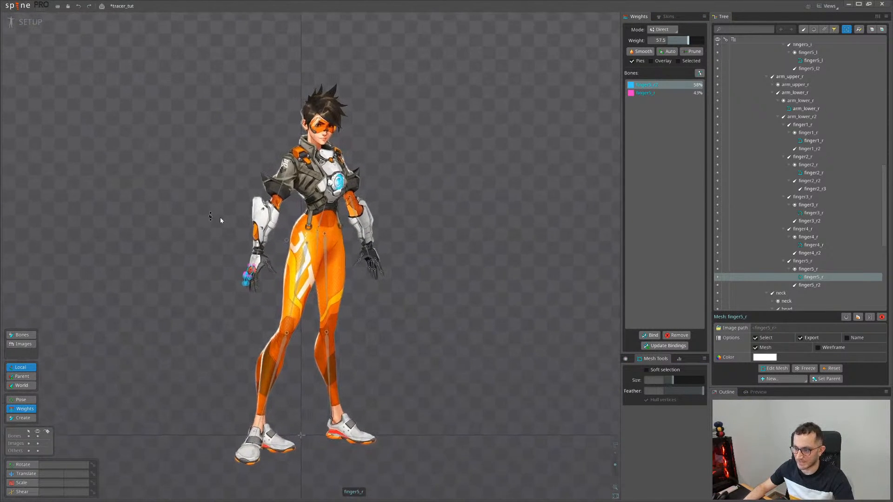
pyautogui.click(39, 24)
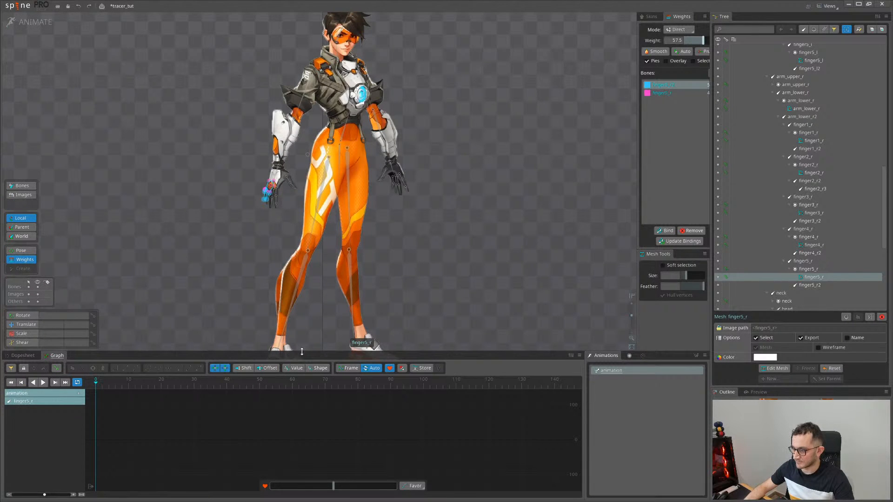
# Switch the project from Animate mode back to Setup mode and clear the selection
pyautogui.moveTo(302, 352); pyautogui.dragTo(316, 378)
pyautogui.moveTo(428, 281); pyautogui.dragTo(370, 337)
pyautogui.scroll(-1, 403, 237)
pyautogui.click(28, 22)
pyautogui.scroll(4, 269, 314)
pyautogui.press('space')
pyautogui.moveTo(287, 344); pyautogui.dragTo(281, 343)
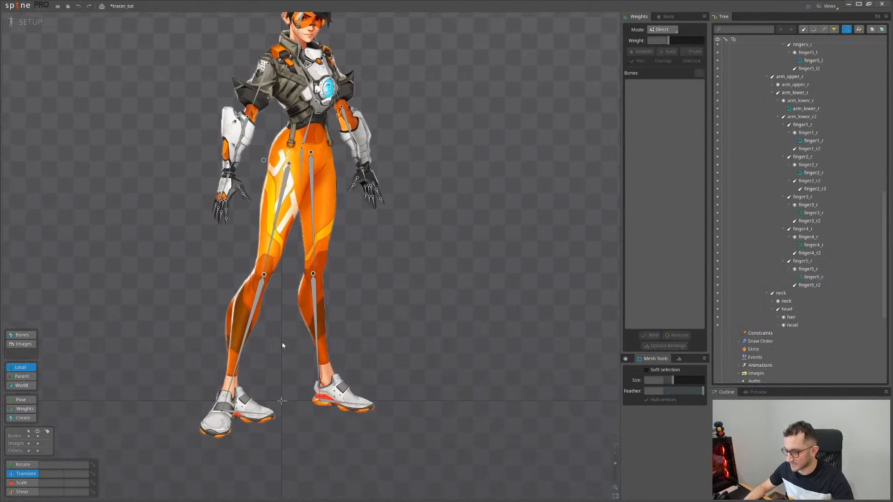
# Select the right-hand finger bones finger2_r to finger5_r2 without arm_lower_r2, test-rotate them together, and undo the rotation
pyautogui.moveTo(238, 176); pyautogui.dragTo(224, 305)
pyautogui.scroll(5, 202, 318)
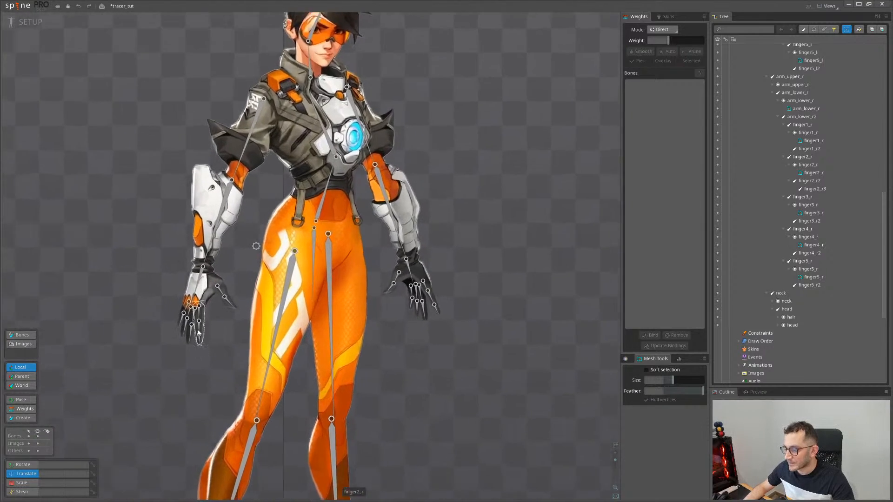
pyautogui.click(199, 342)
pyautogui.moveTo(140, 366); pyautogui.dragTo(216, 276)
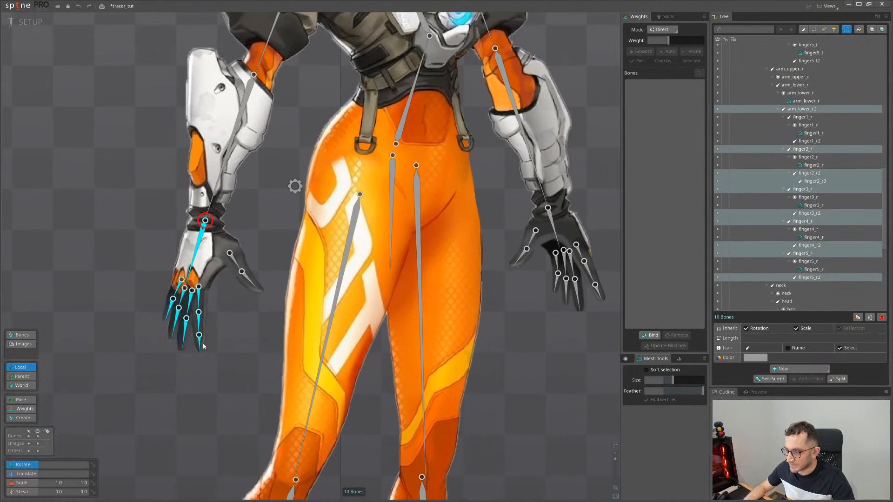
pyautogui.keyDown('ctrl'); pyautogui.click(193, 265); pyautogui.keyUp('ctrl')
pyautogui.moveTo(162, 327); pyautogui.dragTo(212, 341)
pyautogui.hotkey('ctrl', 'z')
# Curl the four right-hand fingers toward the thumb to test their mesh weights, undo the pose, and deselect the bones
pyautogui.scroll(3, 176, 302)
pyautogui.click(179, 274)
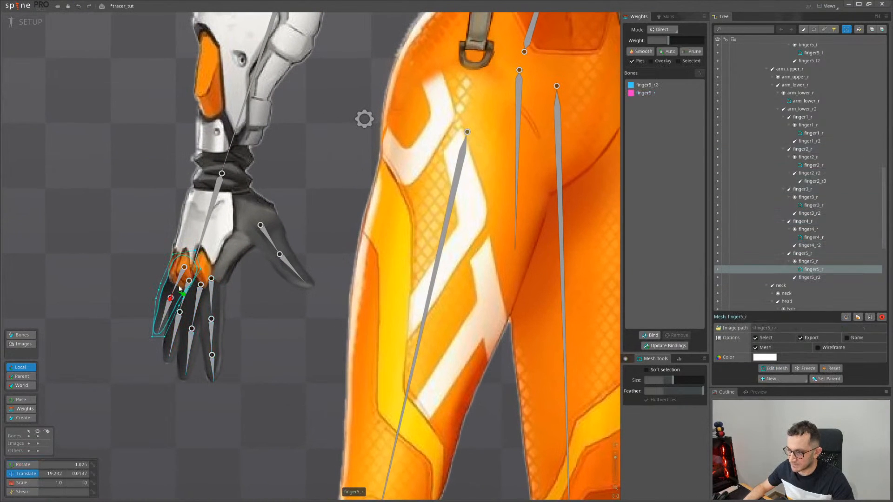
pyautogui.press('space')
pyautogui.click(179, 281)
pyautogui.moveTo(178, 321); pyautogui.dragTo(266, 284)
pyautogui.hotkey('ctrl', 'z')
pyautogui.scroll(-2, 280, 338)
pyautogui.scroll(-2, 279, 338)
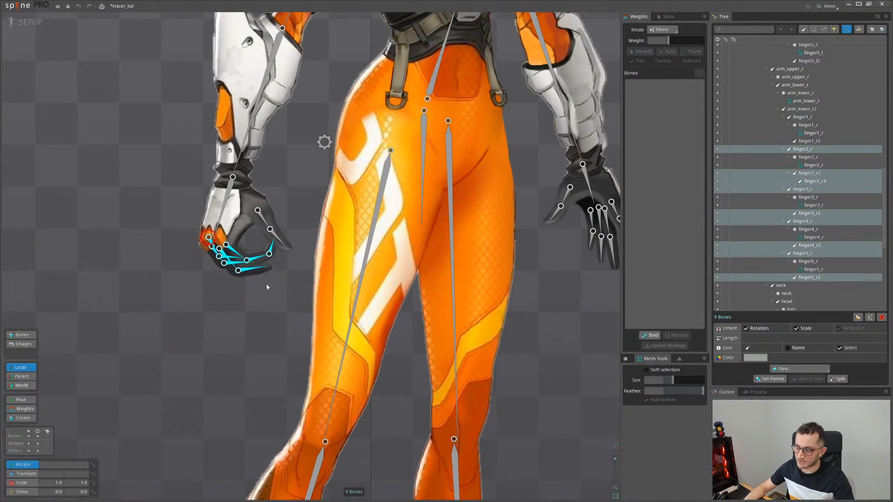
pyautogui.hotkey('ctrl', 'z')
pyautogui.moveTo(225, 328); pyautogui.dragTo(175, 351)
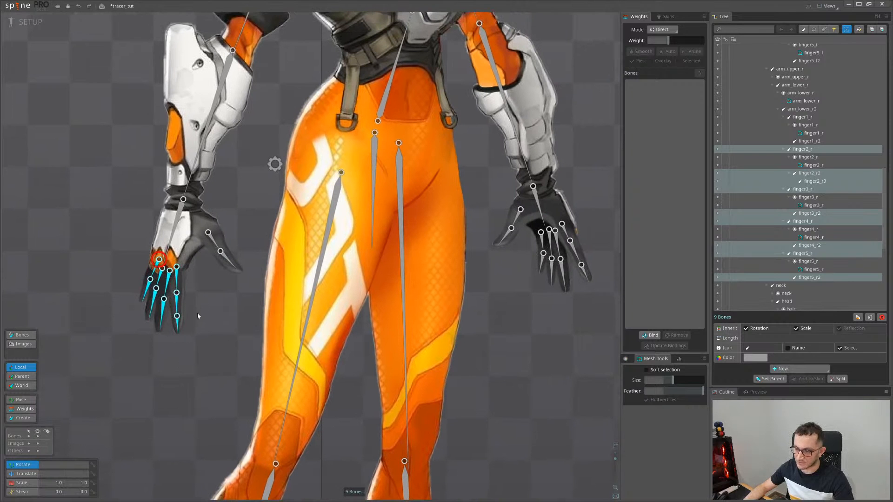
pyautogui.scroll(3, 153, 302)
pyautogui.press('Escape')
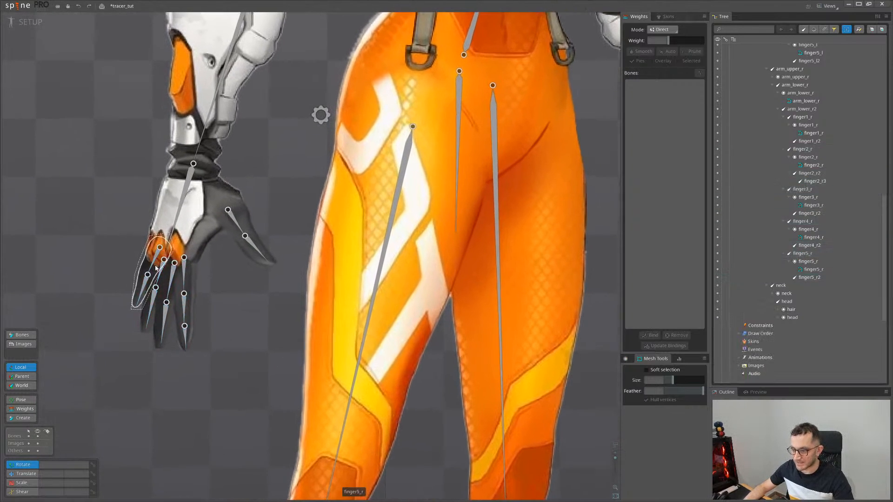
pyautogui.scroll(-2, 149, 381)
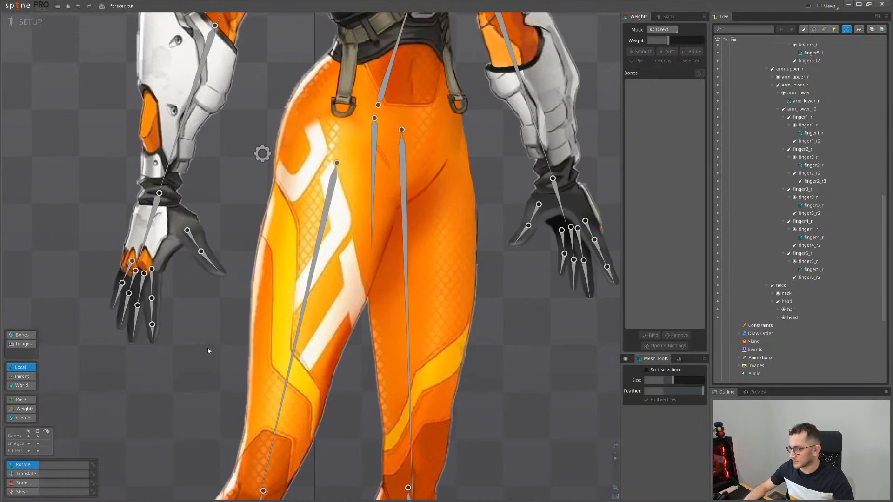
pyautogui.scroll(-3, 157, 370)
pyautogui.moveTo(176, 324); pyautogui.dragTo(232, 297)
pyautogui.scroll(-1, 257, 321)
pyautogui.moveTo(222, 366); pyautogui.dragTo(184, 402)
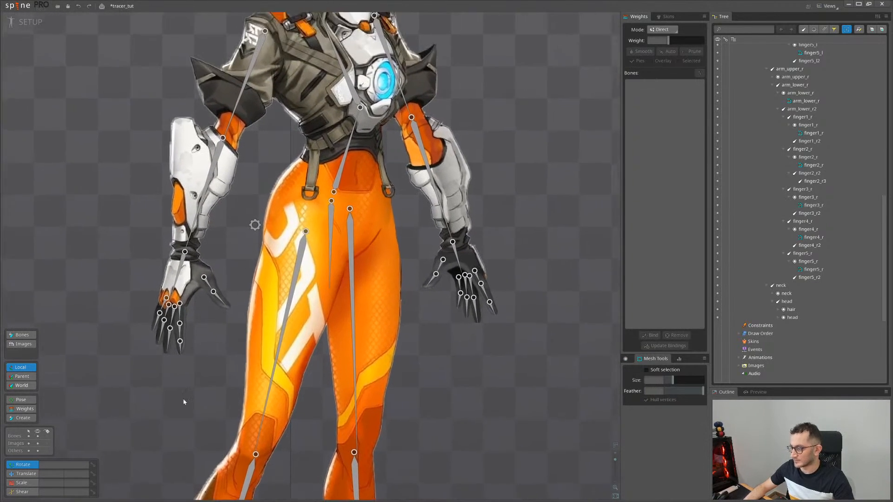
pyautogui.scroll(-1, 186, 382)
pyautogui.scroll(1, 191, 361)
pyautogui.scroll(3, 210, 342)
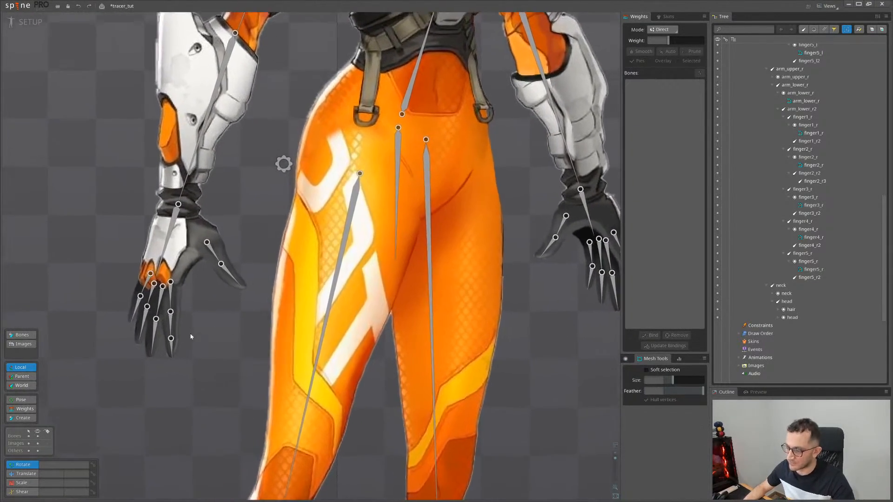
pyautogui.scroll(-4, 185, 337)
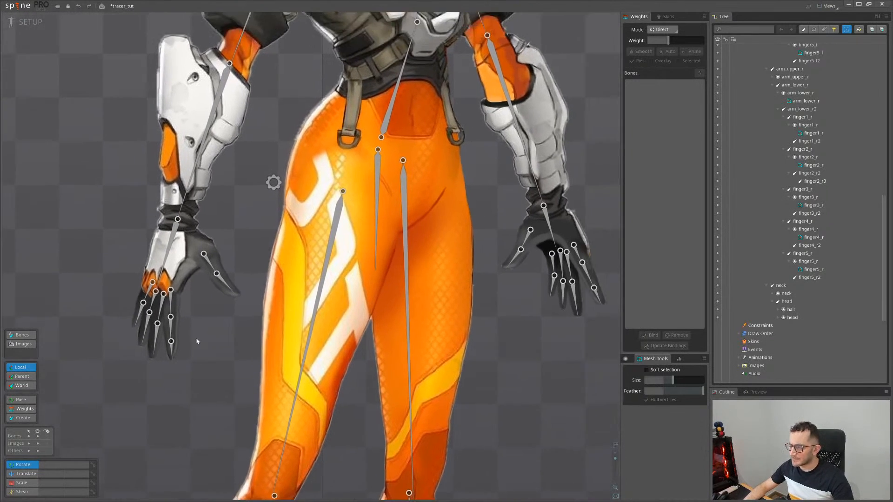
pyautogui.moveTo(230, 336); pyautogui.dragTo(195, 380)
pyautogui.scroll(-2, 416, 358)
pyautogui.scroll(3, 437, 316)
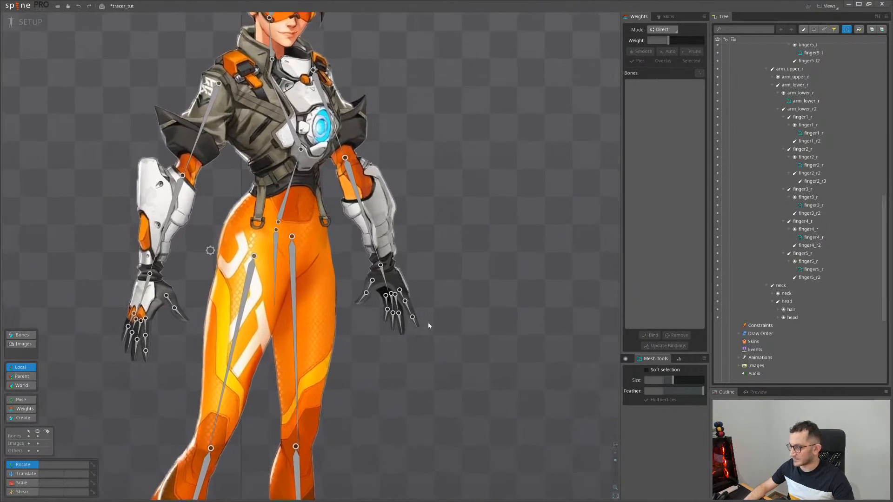
# Select the nine left-hand finger bones from finger2_l to finger5_l2 and test-rotate them together
pyautogui.scroll(2, 418, 323)
pyautogui.click(418, 326)
pyautogui.moveTo(438, 367); pyautogui.dragTo(371, 291)
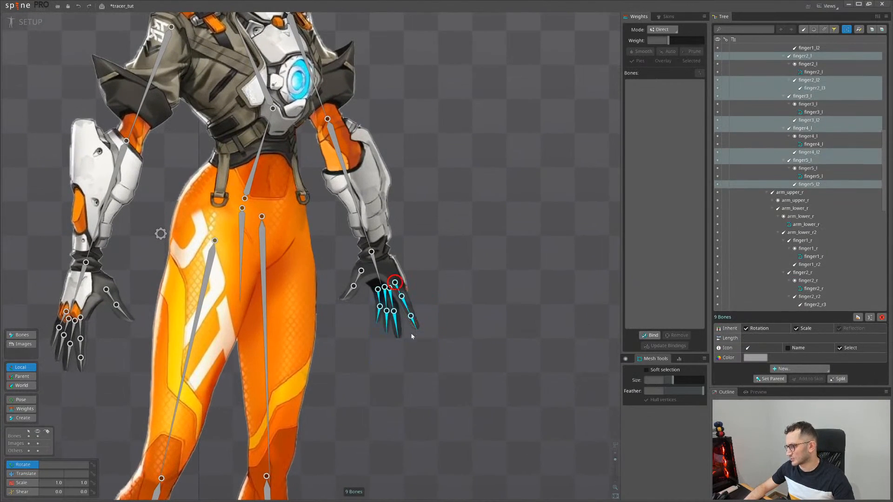
pyautogui.scroll(-1, 411, 336)
pyautogui.moveTo(381, 323); pyautogui.dragTo(411, 333)
# Rotate the pelvis3 bone to test the upper body's motion, and undo the rotation
pyautogui.scroll(-2, 414, 343)
pyautogui.moveTo(325, 240); pyautogui.dragTo(312, 351)
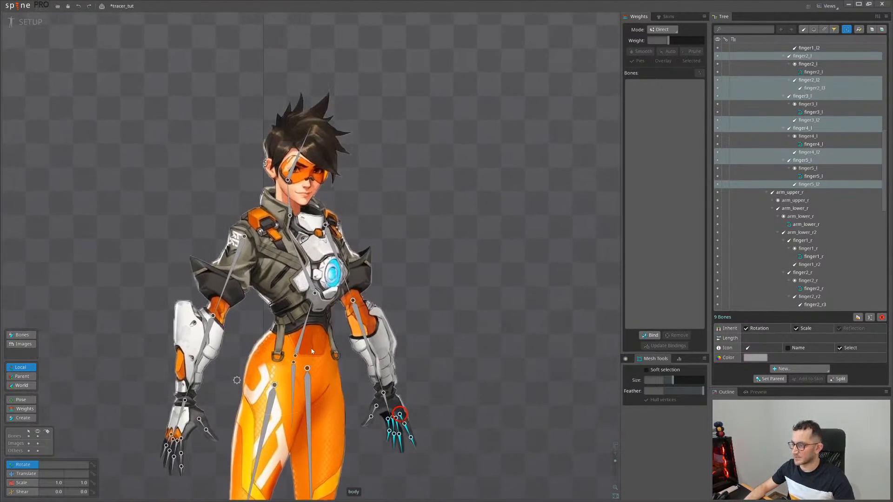
pyautogui.click(305, 269)
pyautogui.moveTo(401, 246); pyautogui.dragTo(384, 274)
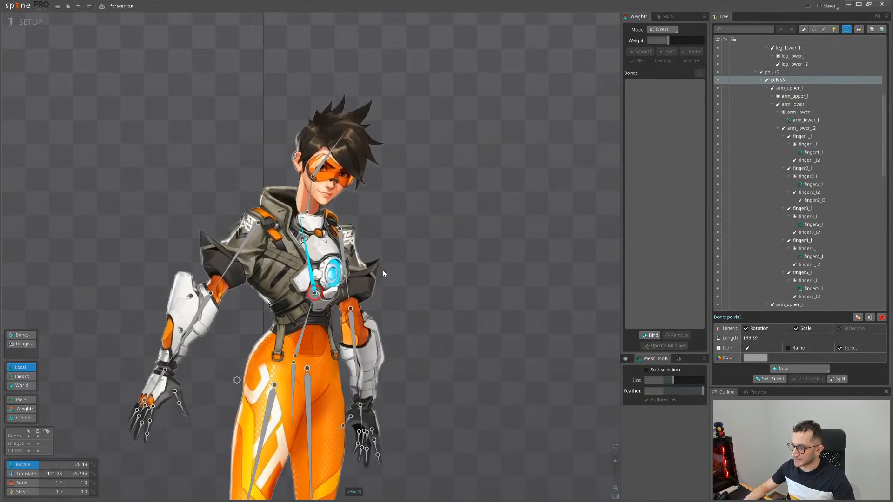
pyautogui.hotkey('ctrl', 'z')
# Bind the body mesh to bones pelvis2 and pelvis3, and clear the selection
pyautogui.click(326, 298)
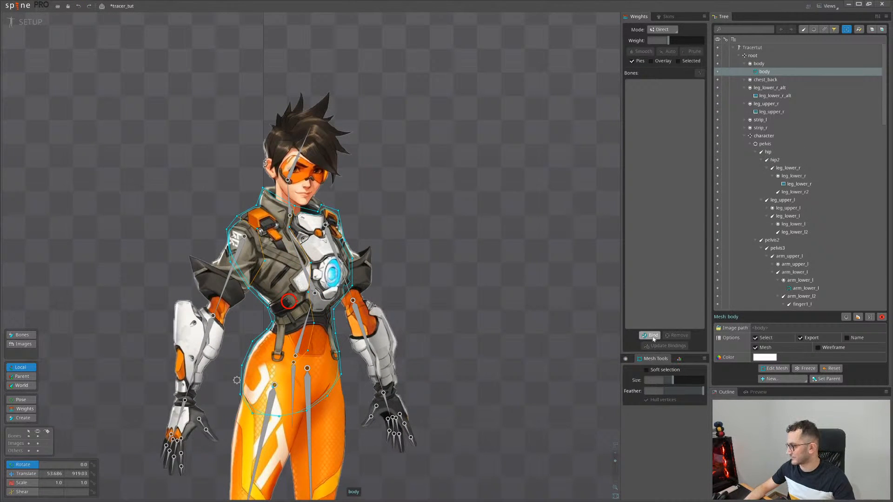
pyautogui.click(653, 338)
pyautogui.scroll(2, 316, 318)
pyautogui.click(307, 317)
pyautogui.click(308, 275)
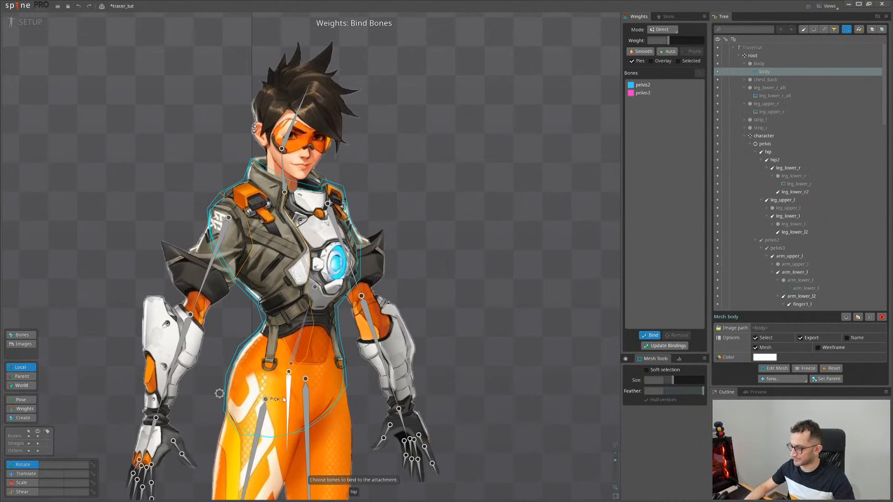
pyautogui.click(650, 337)
pyautogui.moveTo(283, 297); pyautogui.dragTo(250, 291)
pyautogui.press('g')
pyautogui.press('space')
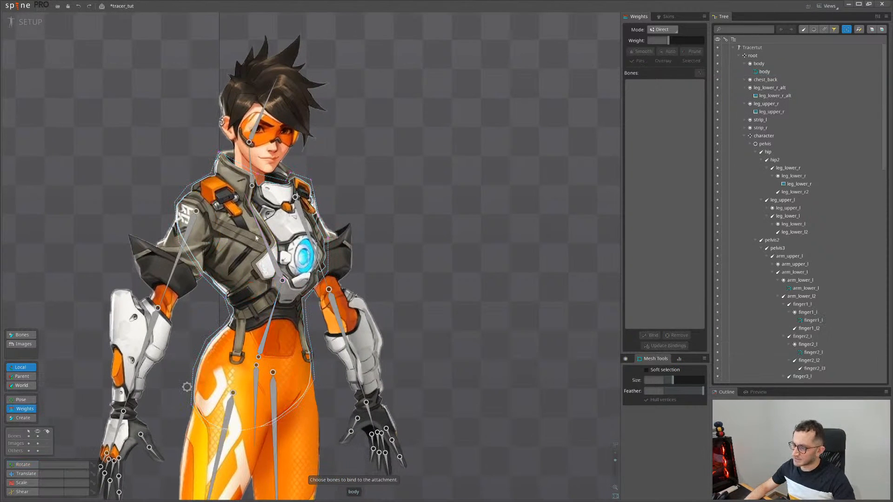
# Test-rotate pelvis3 and pelvis2 in turn to check how the bound body mesh deforms, undoing each rotation
pyautogui.press('c')
pyautogui.click(269, 255)
pyautogui.moveTo(419, 209); pyautogui.dragTo(401, 174)
pyautogui.hotkey('ctrl', 'z')
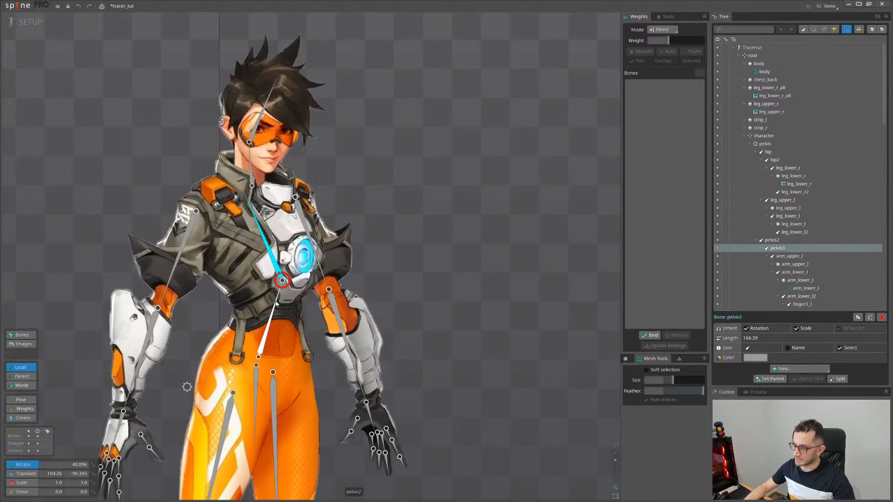
pyautogui.click(273, 316)
pyautogui.moveTo(442, 234); pyautogui.dragTo(473, 279)
pyautogui.hotkey('ctrl', 'z')
# Create a two-bone chain down the strip_r hip strap as a child of pelvis2, with the lower bone about 48 long
pyautogui.moveTo(291, 347); pyautogui.dragTo(282, 313)
pyautogui.scroll(3, 267, 307)
pyautogui.press('n')
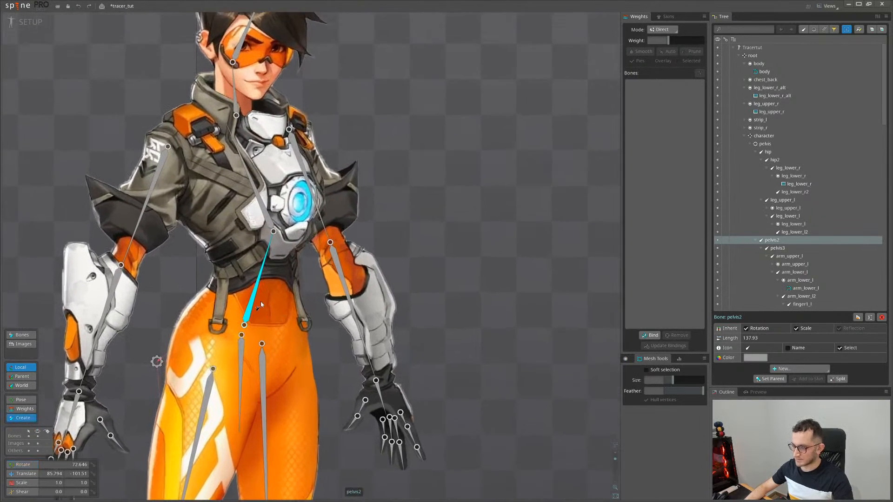
pyautogui.moveTo(220, 270); pyautogui.dragTo(209, 340)
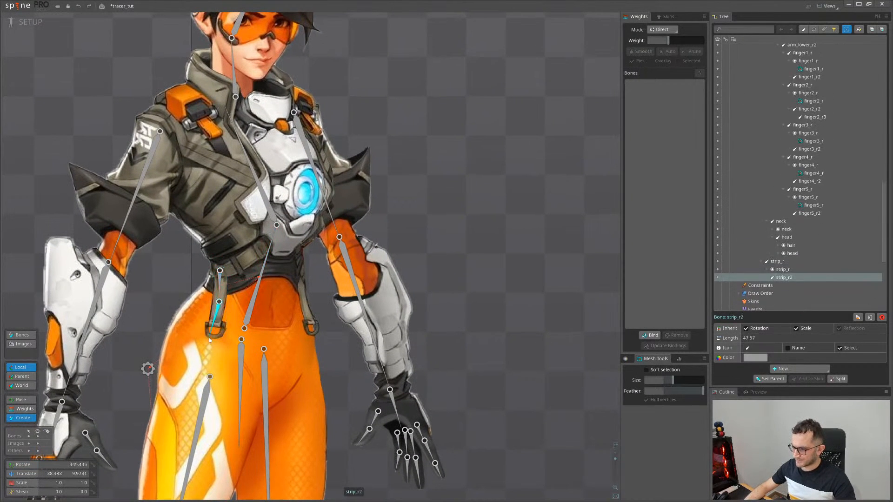
# Create a two-bone chain down the strip_l hip strap, parented to pelvis2
pyautogui.click(259, 292)
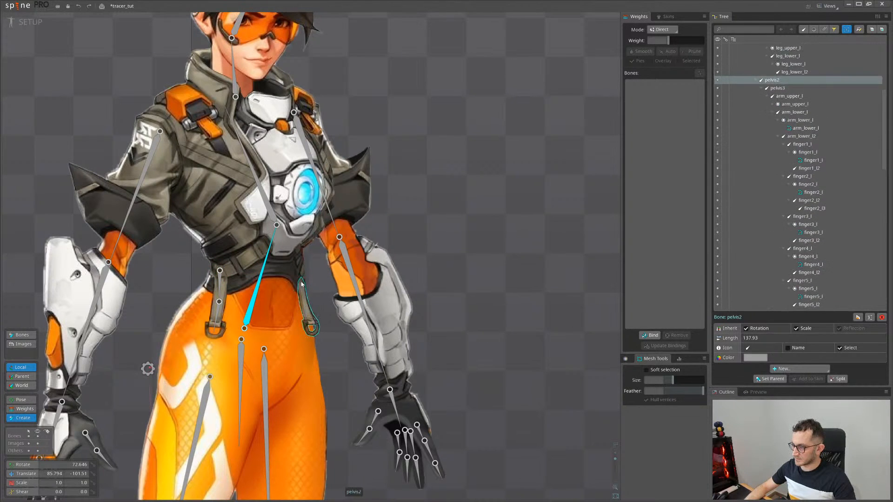
pyautogui.moveTo(301, 281); pyautogui.dragTo(312, 329)
pyautogui.press('v')
# Convert the strip_l image to a mesh and outline the strap with a new 10-vertex hull
pyautogui.click(311, 327)
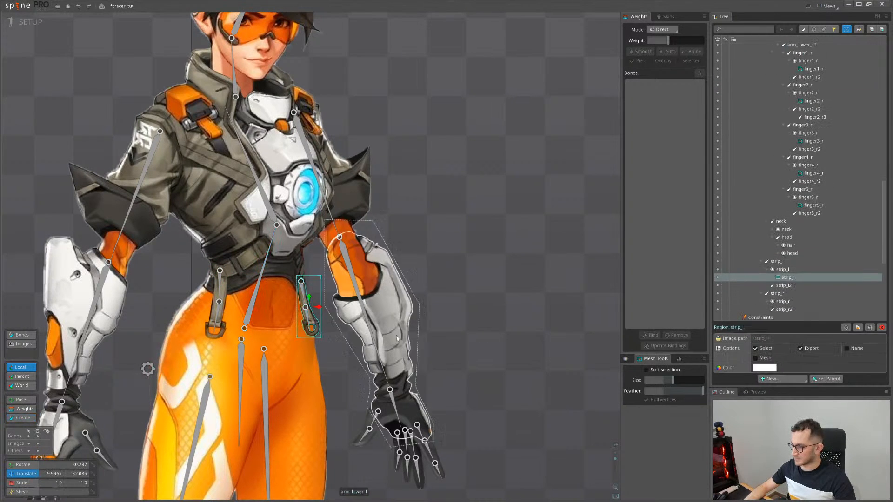
pyautogui.click(756, 358)
pyautogui.click(773, 368)
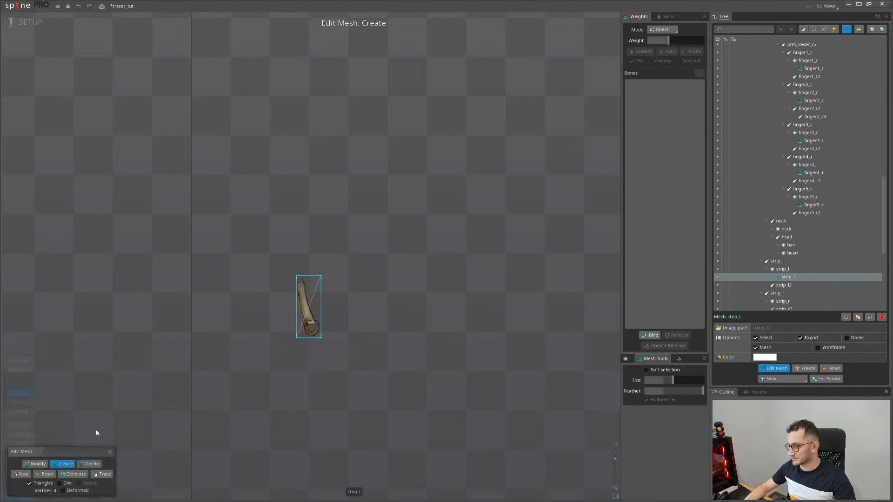
pyautogui.click(23, 473)
pyautogui.scroll(2, 293, 316)
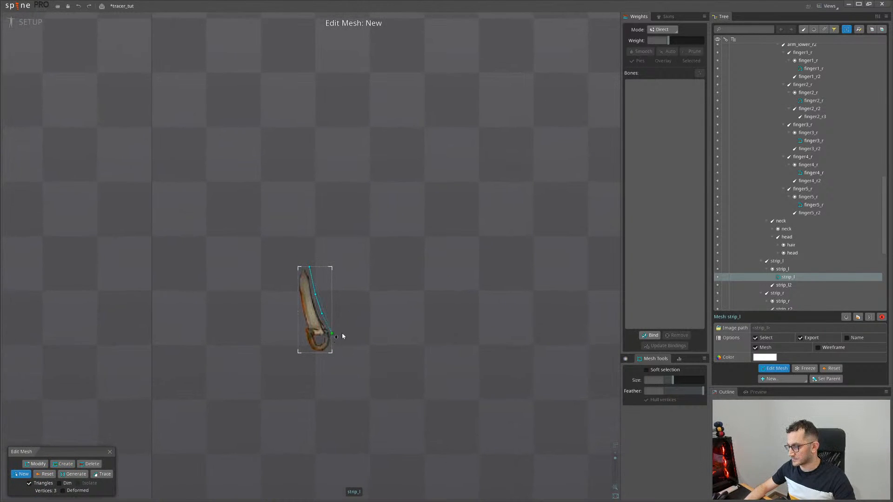
pyautogui.click(307, 353)
pyautogui.click(302, 332)
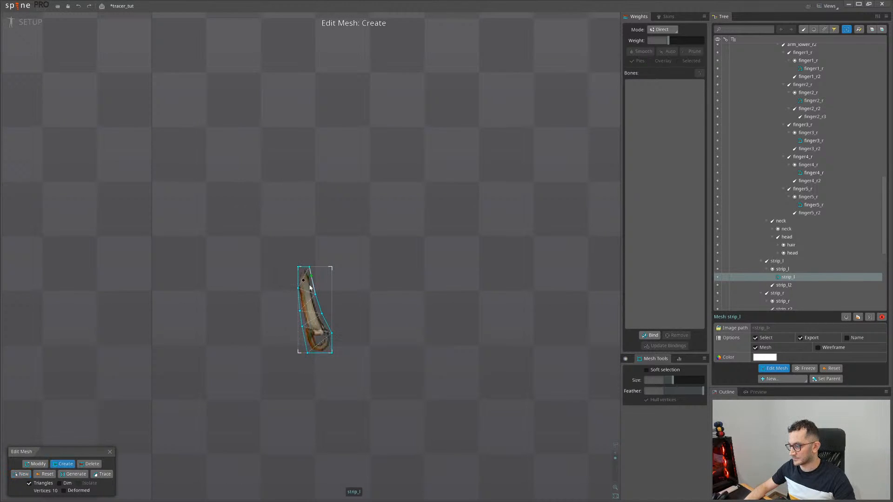
pyautogui.click(110, 452)
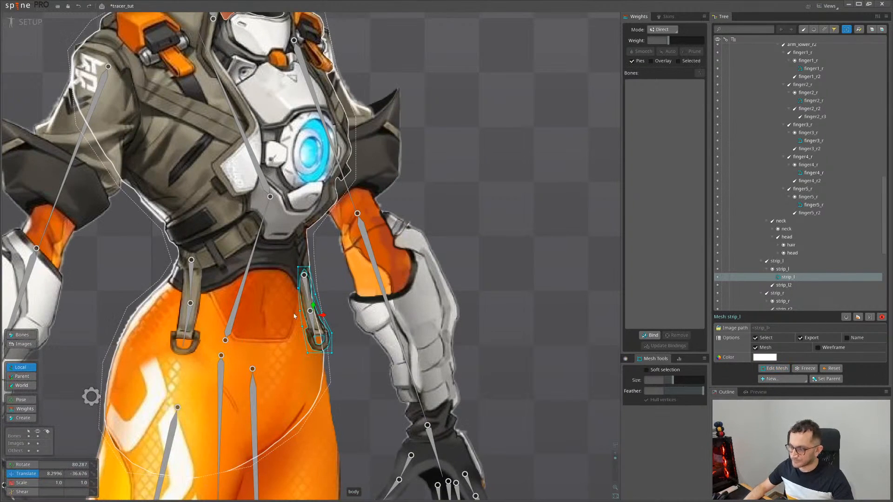
# Redraw the strip_r mesh as a new 10-vertex hull around the strap, adjusting the side vertices at mid-length
pyautogui.scroll(-1, 221, 293)
pyautogui.click(221, 293)
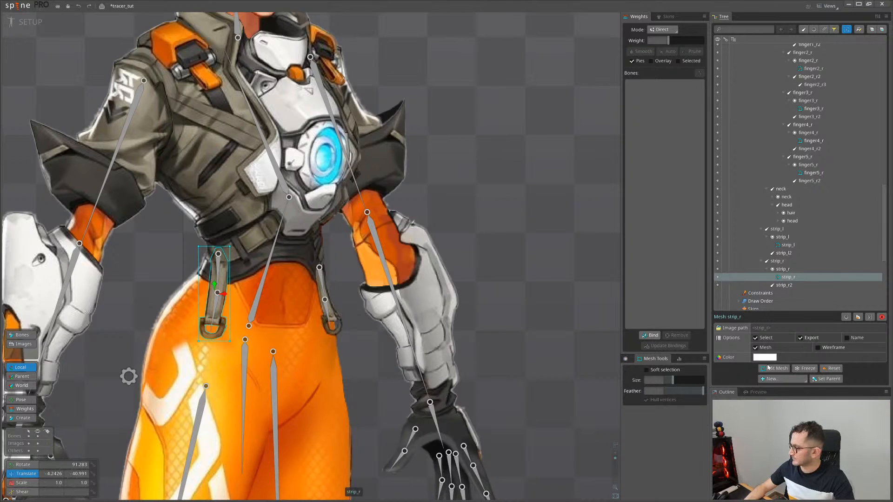
pyautogui.click(769, 367)
pyautogui.scroll(1, 156, 337)
pyautogui.click(22, 474)
pyautogui.scroll(2, 209, 235)
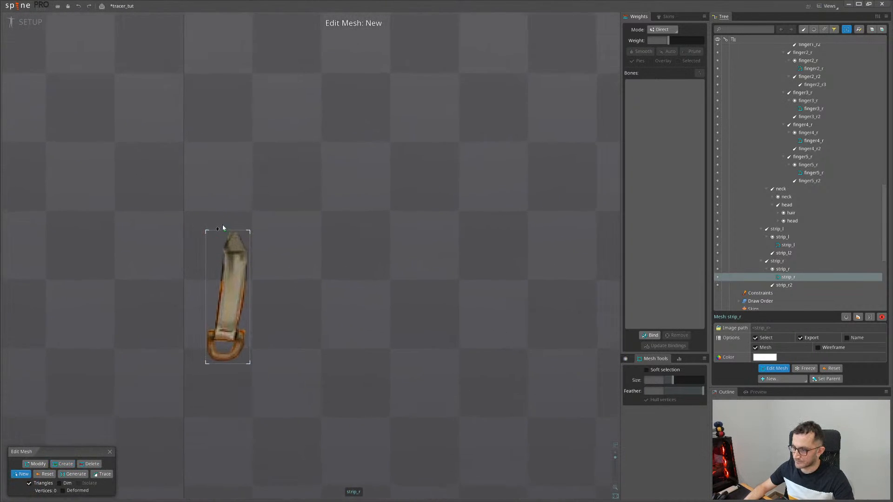
pyautogui.click(218, 230)
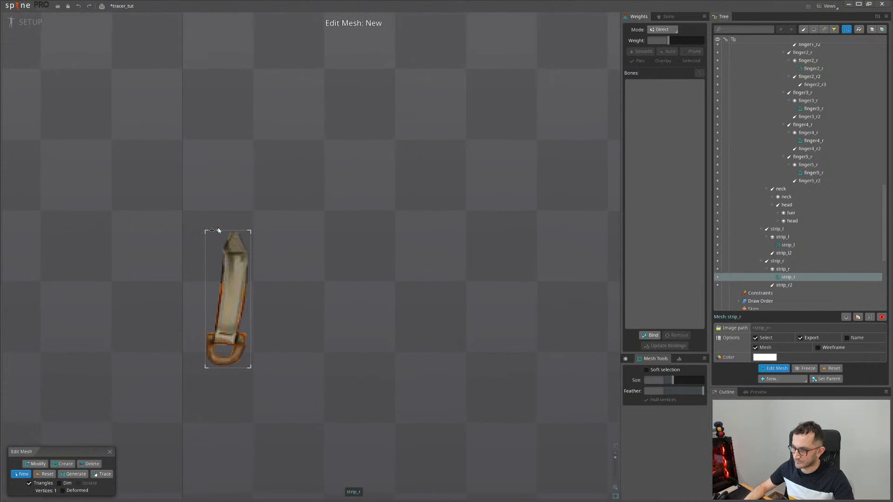
pyautogui.click(215, 291)
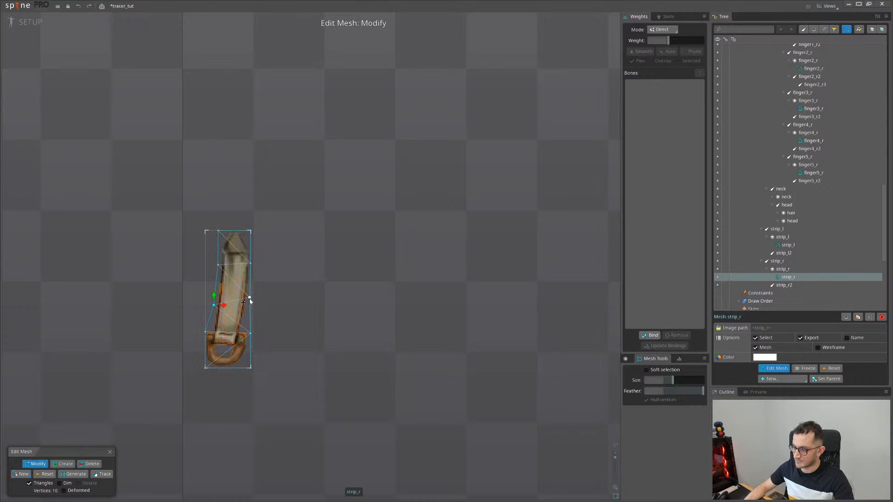
pyautogui.click(110, 451)
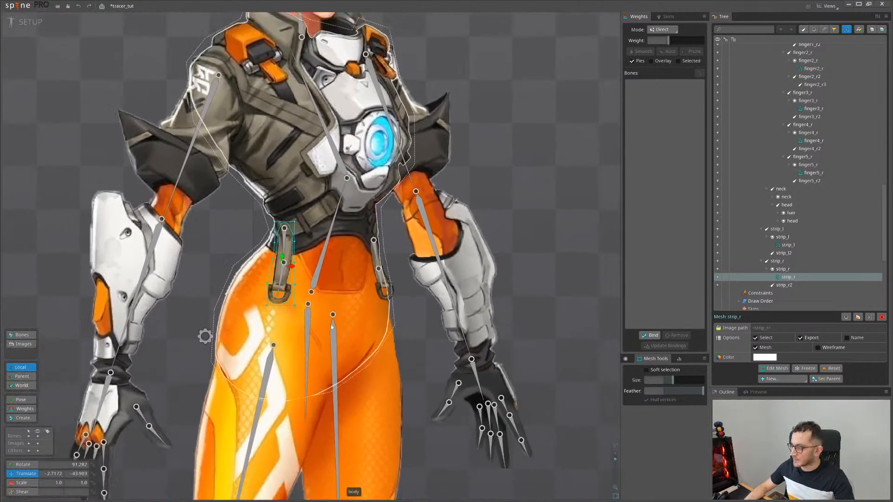
# Bind the strip_r mesh to bones strip_r and strip_r2
pyautogui.click(650, 335)
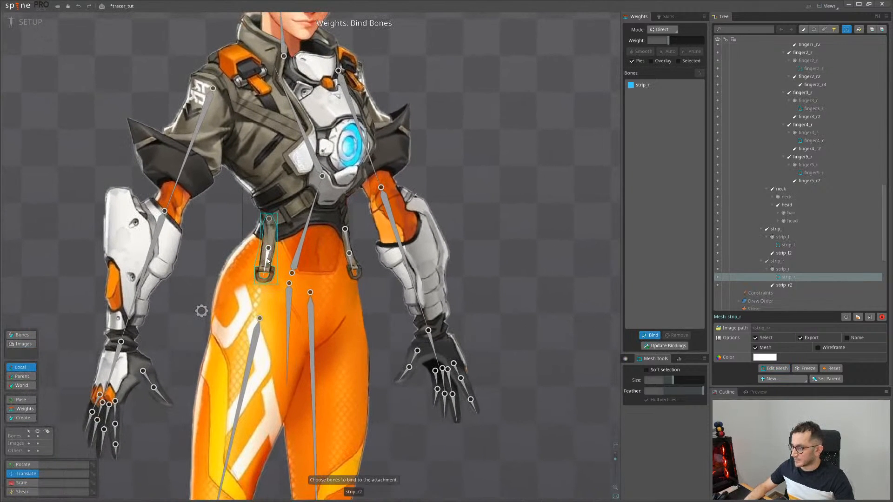
pyautogui.click(658, 334)
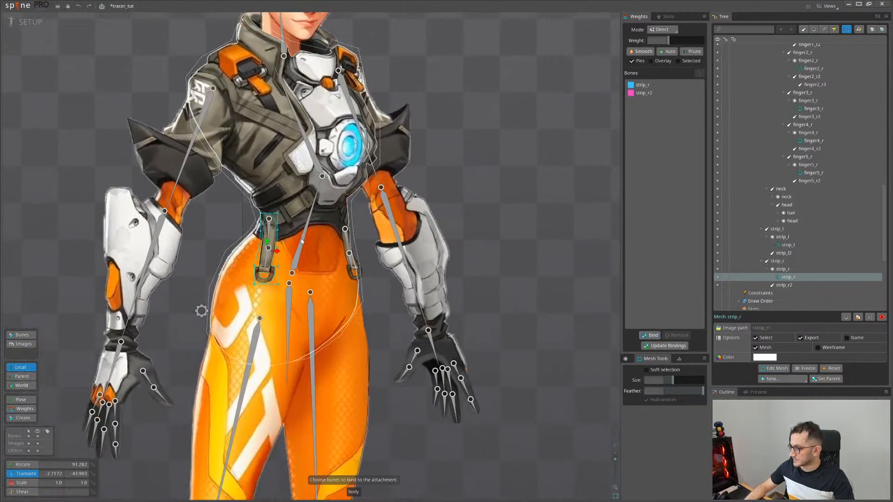
# Bind the strip_l mesh to bones strip_l and strip_l2, and smooth the weights of both strap meshes
pyautogui.click(358, 251)
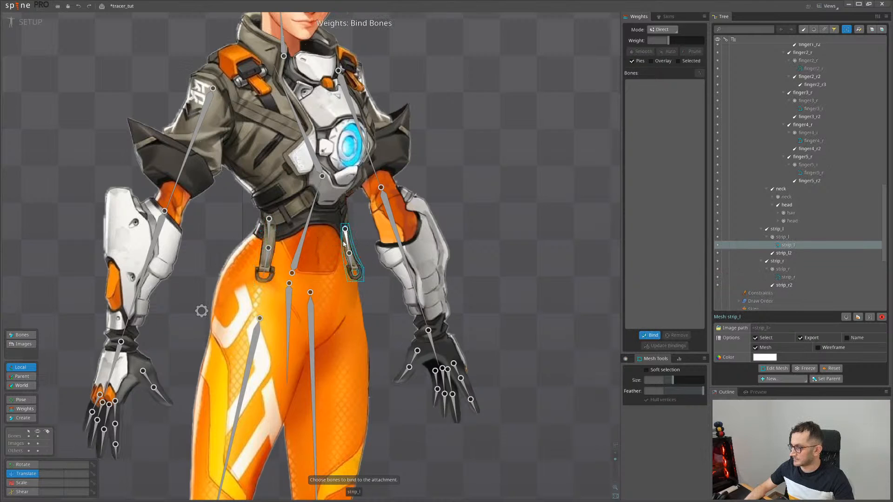
pyautogui.click(646, 336)
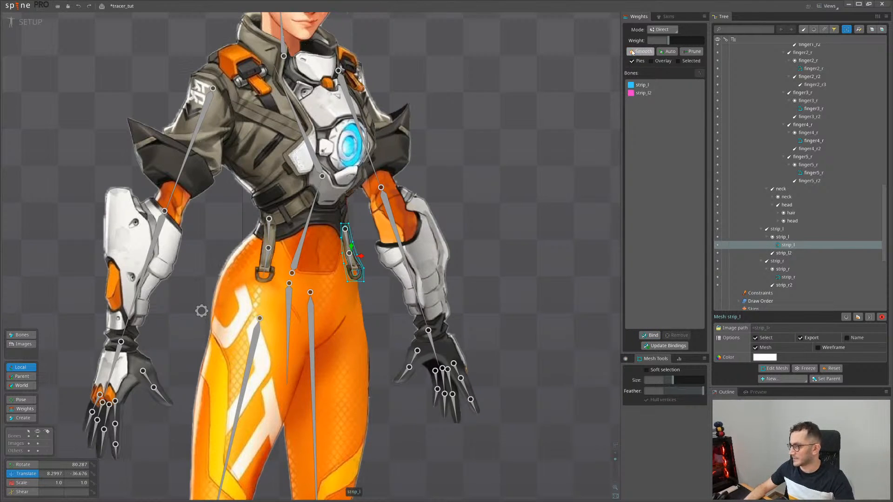
pyautogui.press('n')
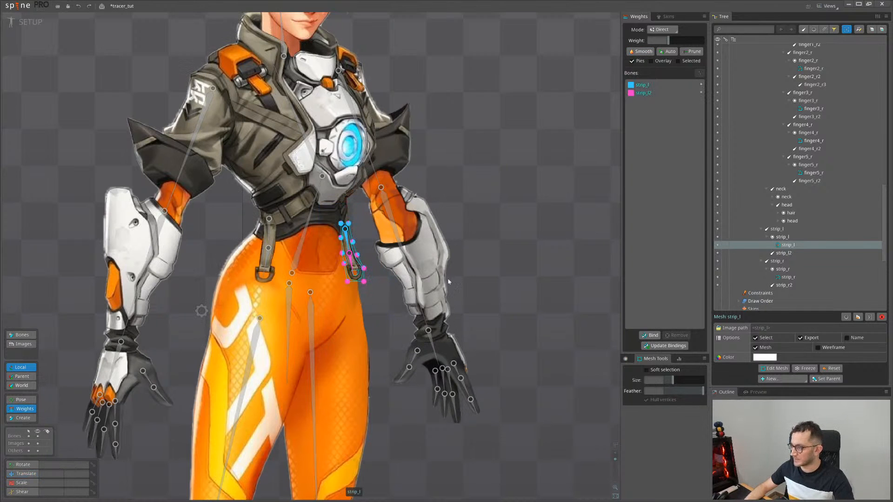
pyautogui.click(262, 250)
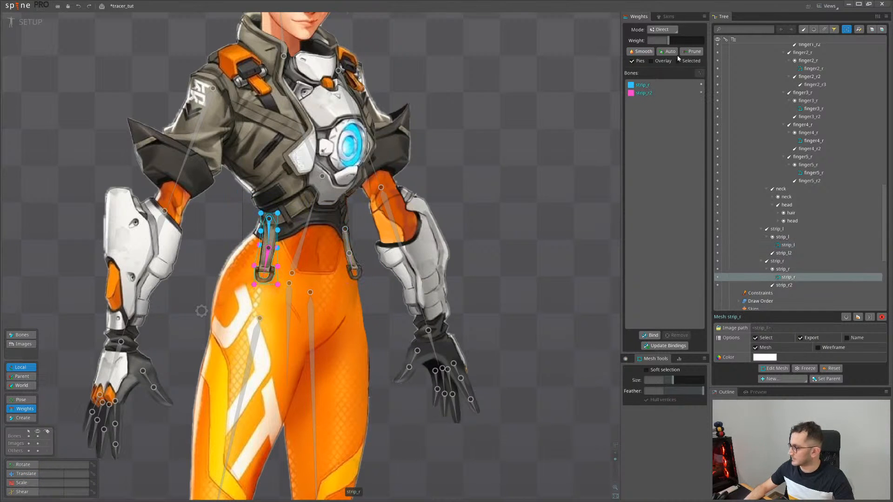
pyautogui.click(640, 54)
pyautogui.scroll(-3, 496, 204)
pyautogui.press('space')
pyautogui.press('space')
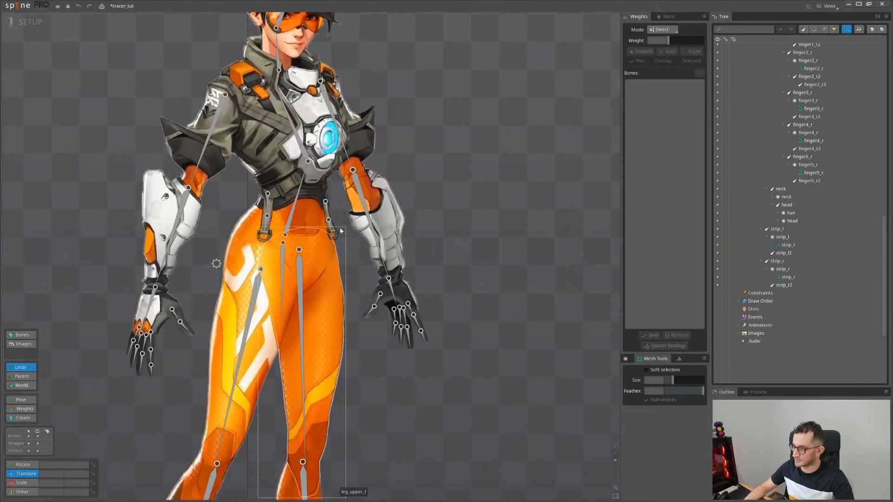
# Rotate the four strap bones together to test how both hip straps bend, and undo the rotation
pyautogui.click(329, 228)
pyautogui.moveTo(261, 212); pyautogui.dragTo(274, 204)
pyautogui.keyDown('ctrl'); pyautogui.click(326, 209); pyautogui.keyUp('ctrl')
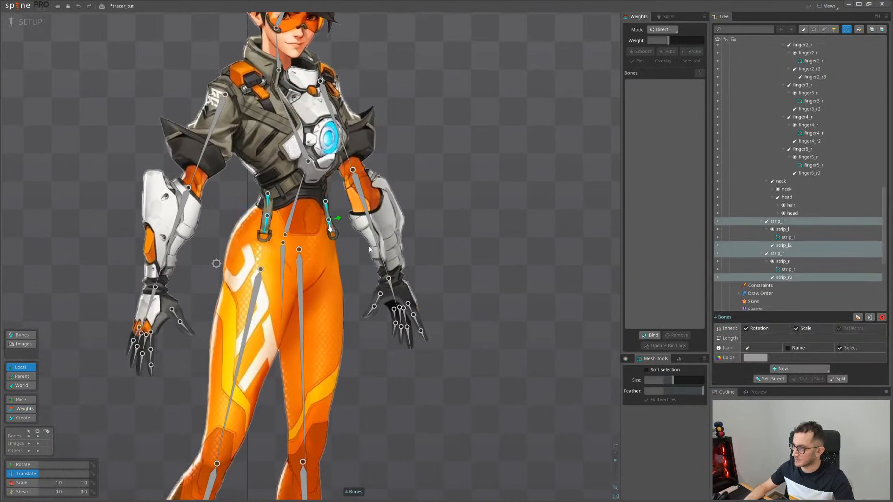
pyautogui.press('c')
pyautogui.moveTo(465, 242); pyautogui.dragTo(432, 303)
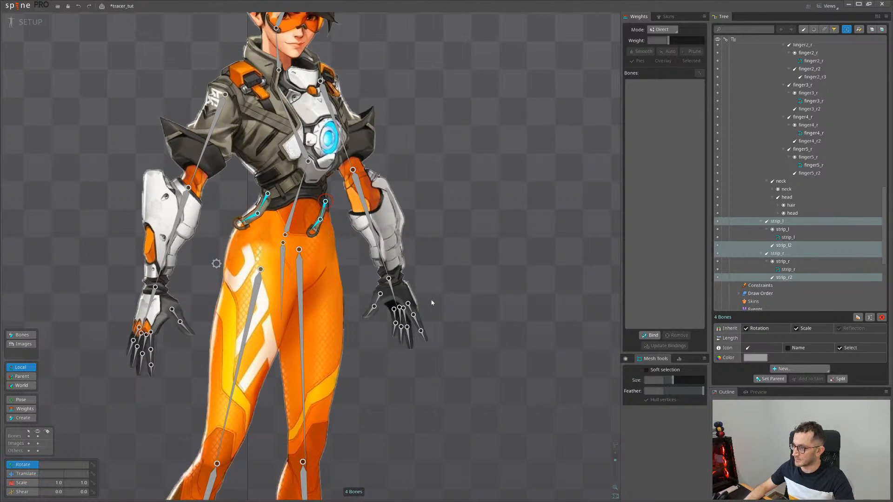
pyautogui.scroll(4, 290, 193)
pyautogui.moveTo(520, 143); pyautogui.dragTo(544, 127)
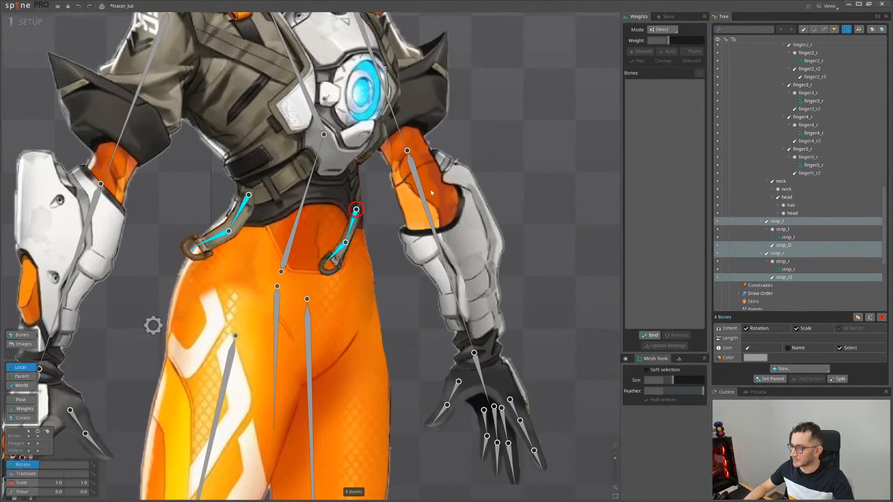
pyautogui.hotkey('ctrl', 'z')
# Test the torso by rotating the pelvis2 bone, undo that rotation and save the project
pyautogui.press('space')
pyautogui.click(305, 196)
pyautogui.moveTo(595, 151); pyautogui.dragTo(573, 98)
pyautogui.hotkey('ctrl', 'z')
pyautogui.scroll(-5, 427, 317)
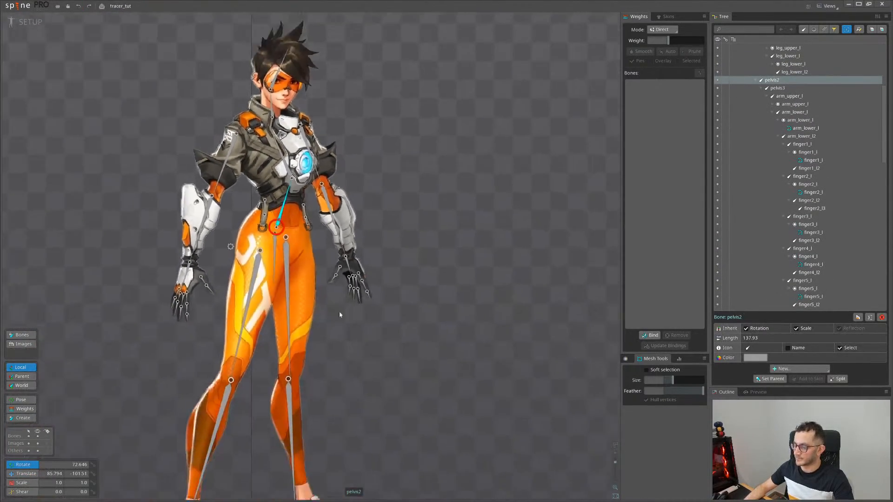
pyautogui.hotkey('ctrl', 's')
# Try transforming the pelvis bone to test whether all body parts follow it, and undo the change
pyautogui.click(233, 247)
pyautogui.moveTo(457, 210); pyautogui.dragTo(456, 255)
pyautogui.hotkey('ctrl', 'z')
# Set the pelvis3 bone as the new parent of the chest_back slot
pyautogui.click(293, 120)
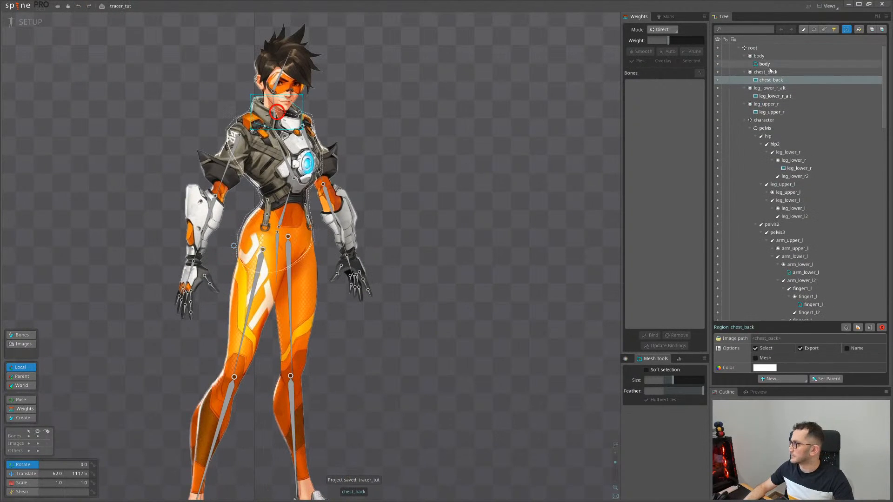
pyautogui.press('p')
pyautogui.scroll(2, 293, 162)
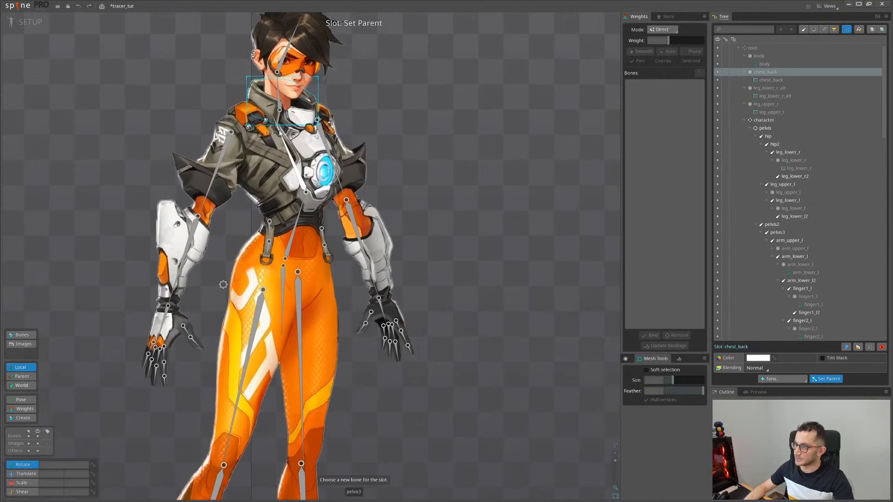
pyautogui.click(279, 133)
# Bind the arm_lower_r mesh to bones arm_lower_r2 and arm_lower_r
pyautogui.scroll(-3, 420, 168)
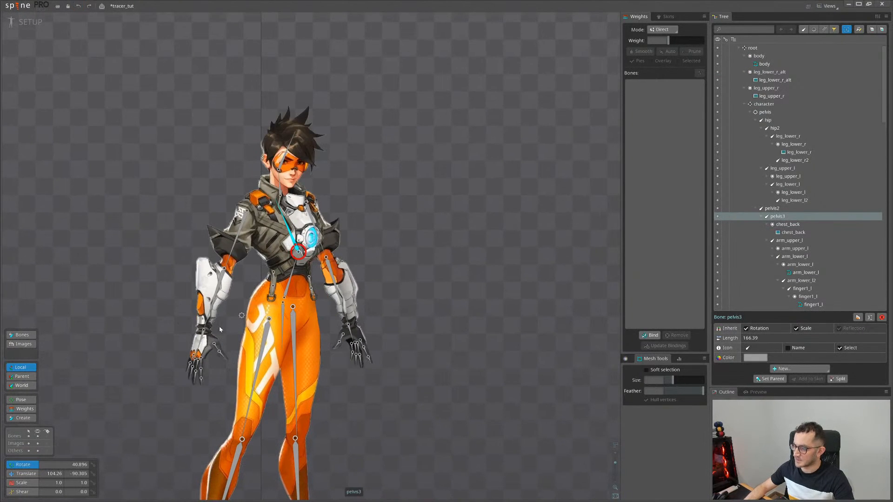
pyautogui.scroll(1, 223, 304)
pyautogui.scroll(1, 223, 304)
pyautogui.click(251, 253)
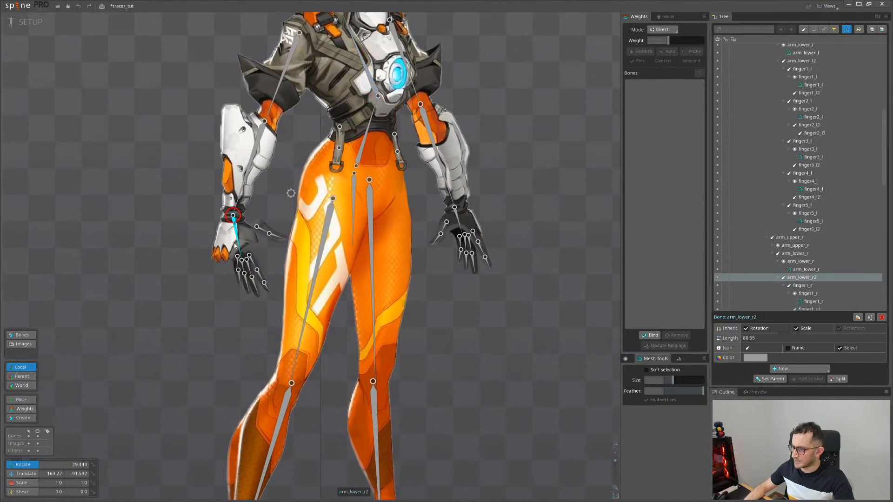
pyautogui.click(651, 335)
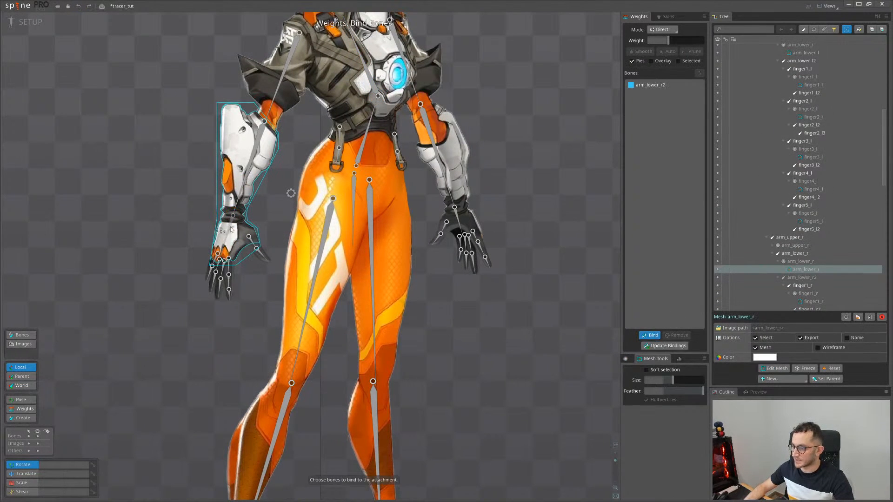
pyautogui.click(652, 335)
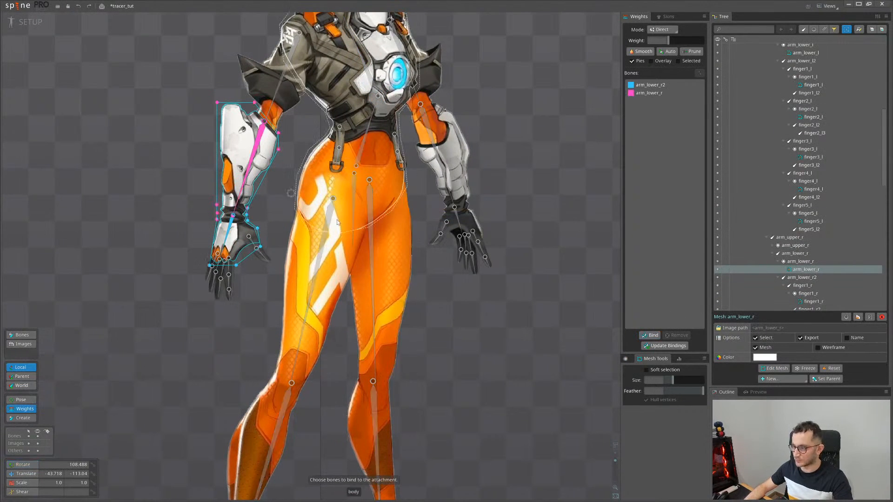
pyautogui.scroll(1, 209, 217)
# Adjust the arm_lower_r2 weights of the wrist vertices on the arm_lower_r mesh, setting the upper inner wrist vertex to 0
pyautogui.click(216, 219)
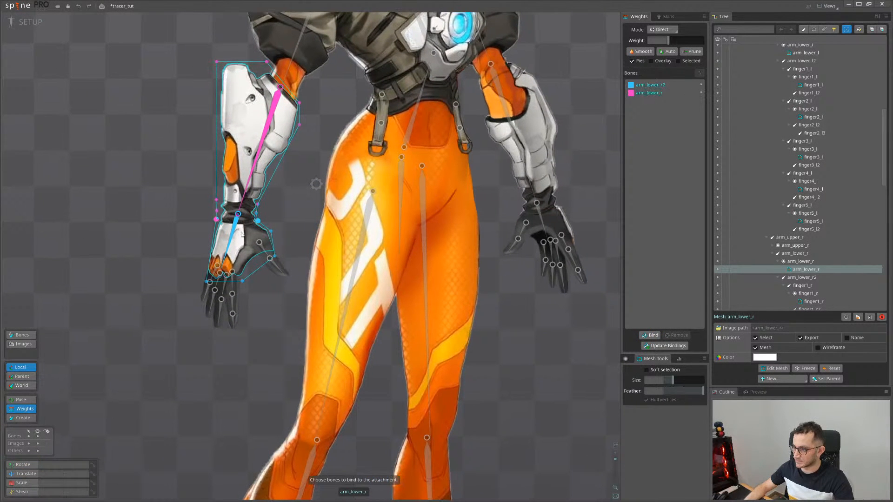
pyautogui.moveTo(235, 234); pyautogui.dragTo(249, 186)
pyautogui.scroll(2, 260, 205)
pyautogui.click(255, 217)
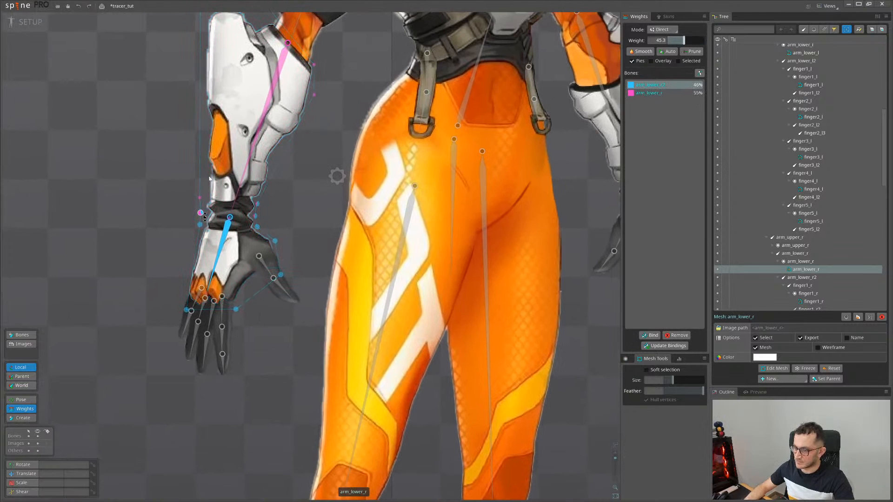
pyautogui.moveTo(257, 204); pyautogui.dragTo(261, 306)
pyautogui.scroll(-2, 301, 217)
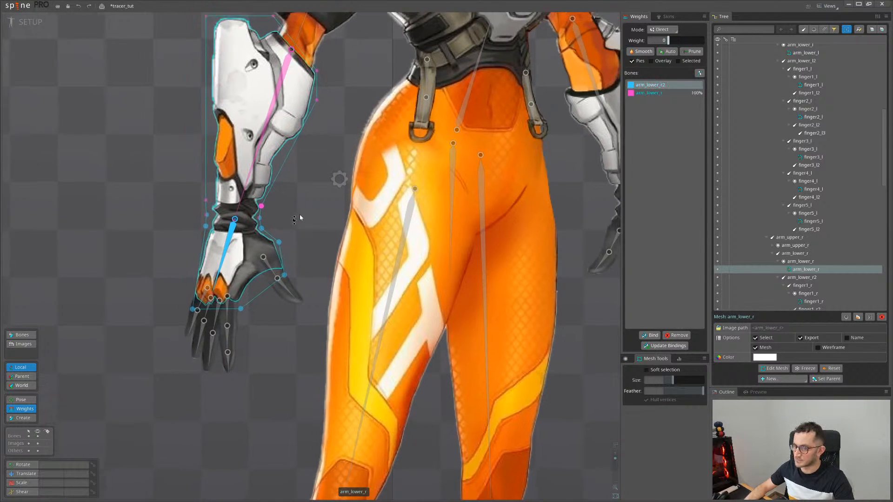
pyautogui.moveTo(299, 213); pyautogui.dragTo(225, 245)
pyautogui.scroll(2, 227, 246)
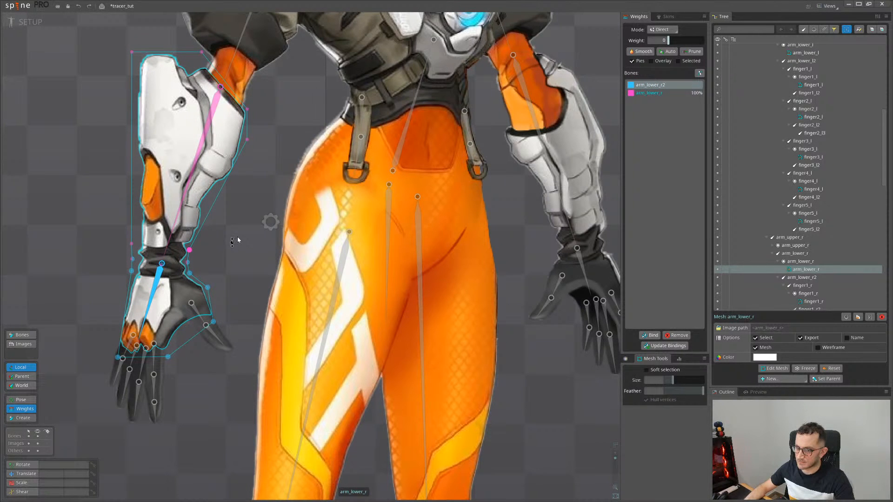
pyautogui.scroll(-2, 258, 230)
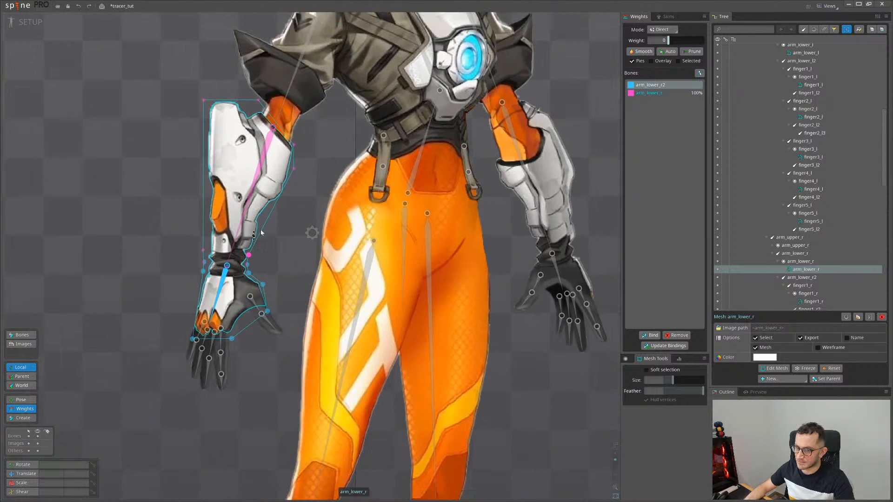
pyautogui.moveTo(299, 228); pyautogui.dragTo(279, 234)
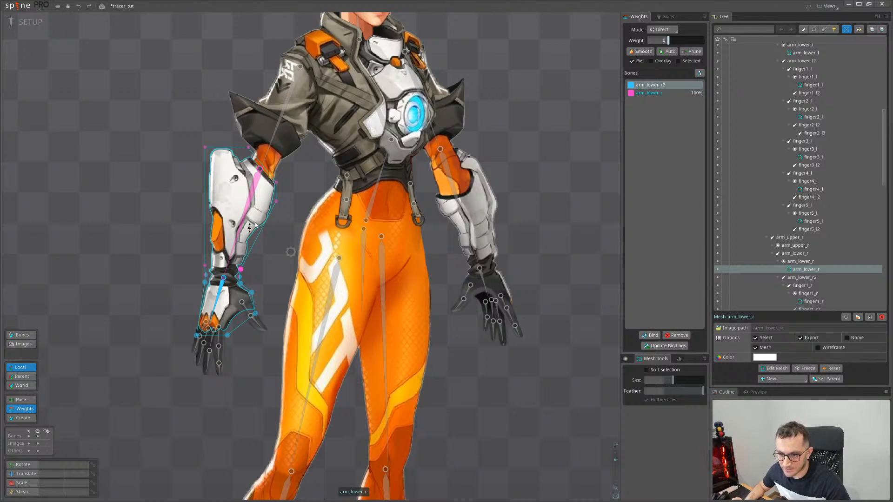
pyautogui.scroll(-4, 328, 247)
pyautogui.scroll(3, 160, 257)
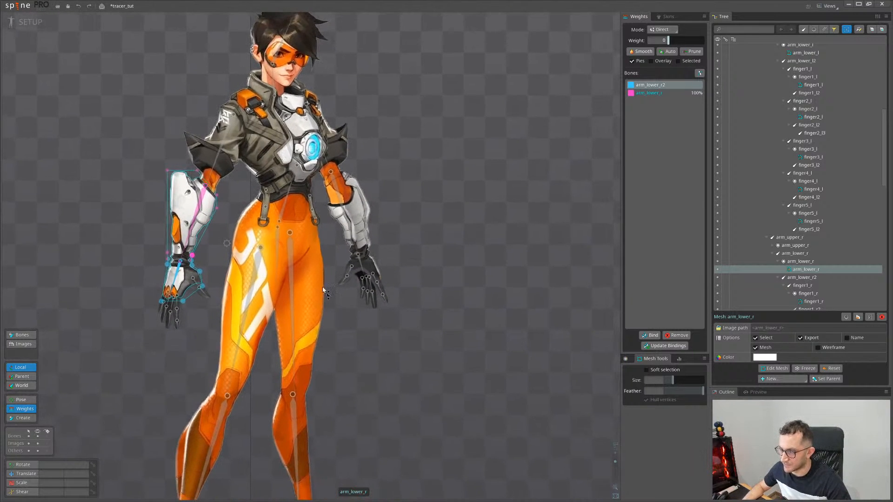
pyautogui.scroll(2, 233, 241)
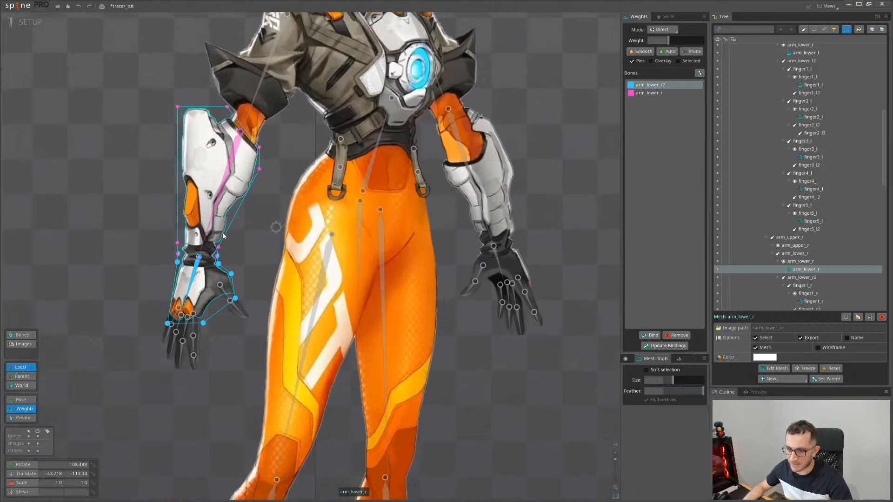
pyautogui.scroll(-5, 215, 221)
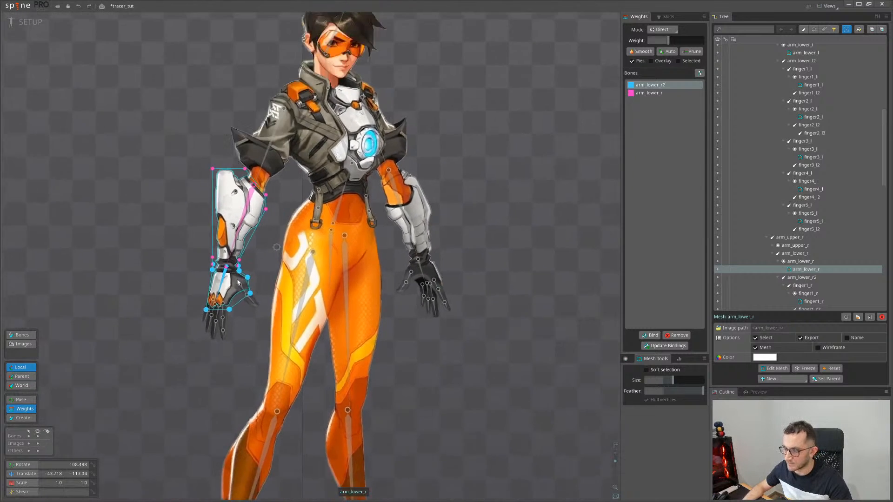
pyautogui.moveTo(356, 377); pyautogui.dragTo(312, 321)
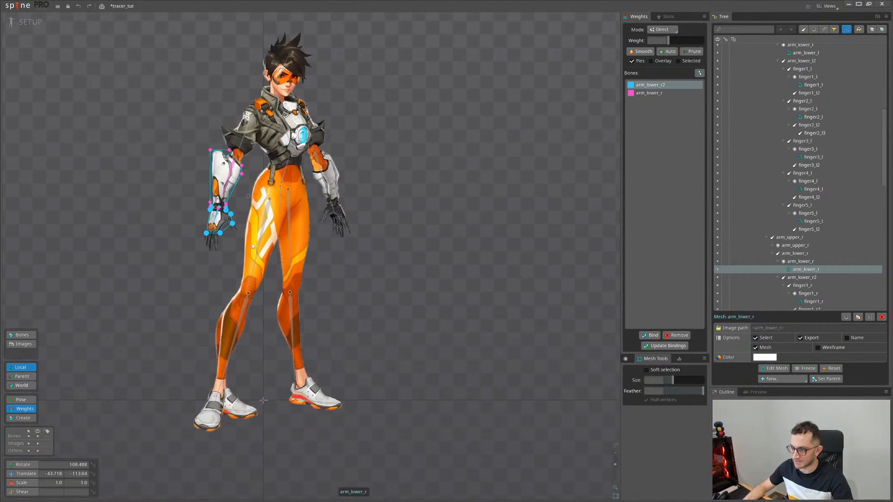
# Deselect the arm_lower_r mesh and save the project
pyautogui.scroll(3, 279, 251)
pyautogui.click(339, 268)
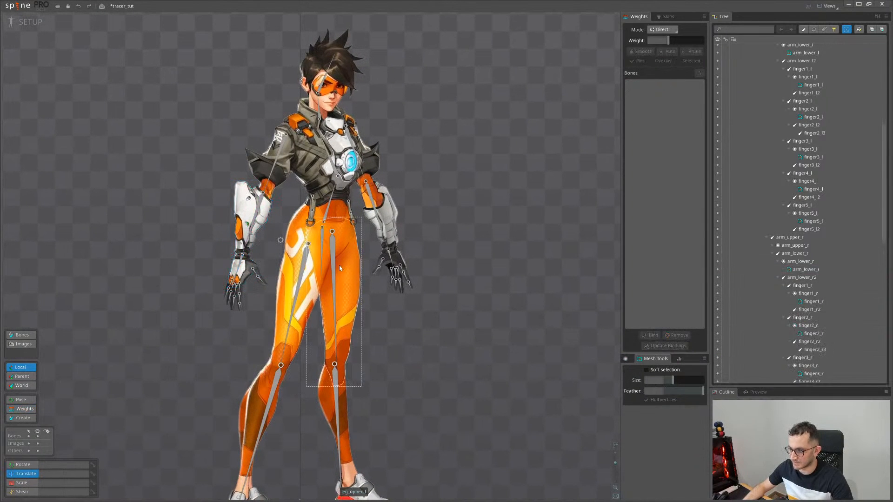
pyautogui.hotkey('ctrl', 's')
pyautogui.scroll(3, 335, 268)
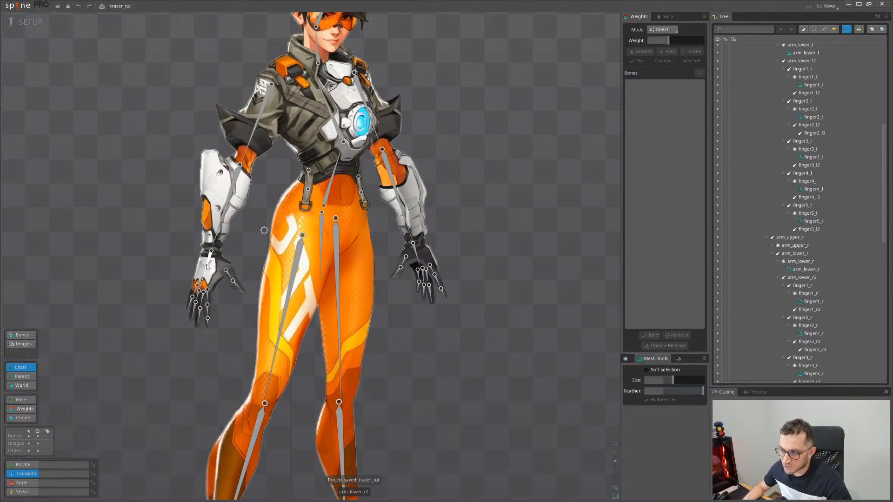
# Browse the example projects on the welcome screen and return to the character rig
pyautogui.click(17, 6)
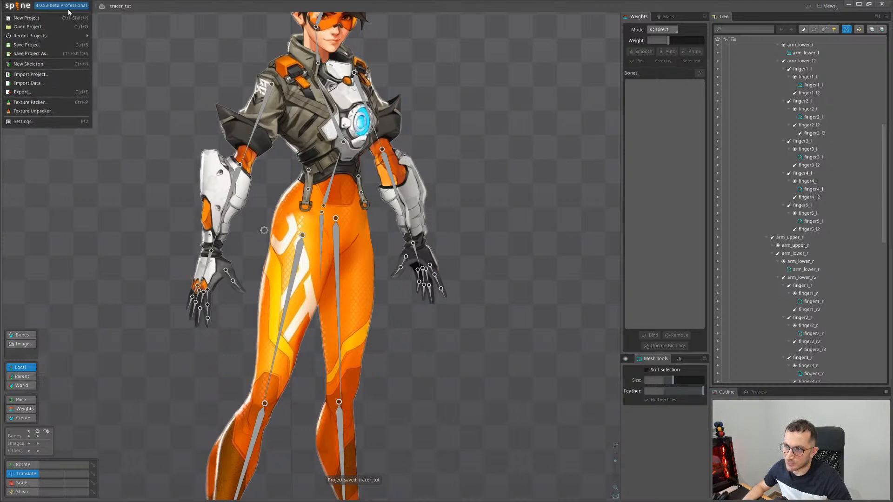
pyautogui.click(102, 6)
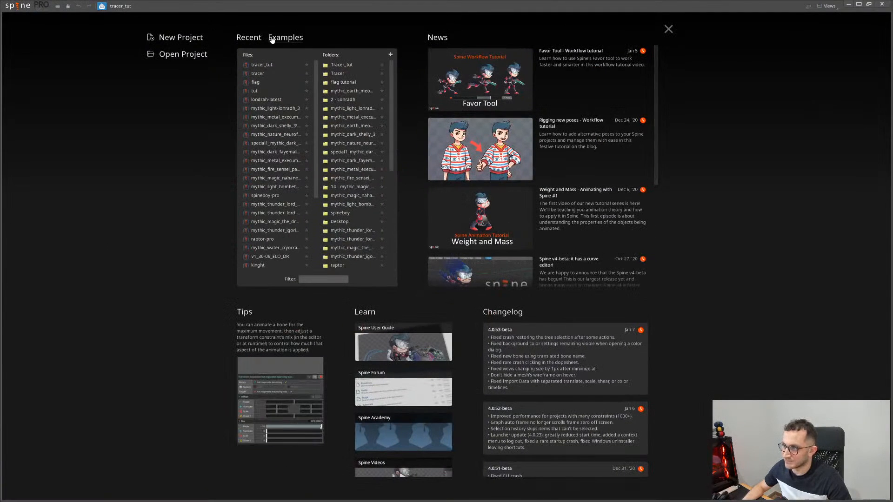
pyautogui.click(274, 39)
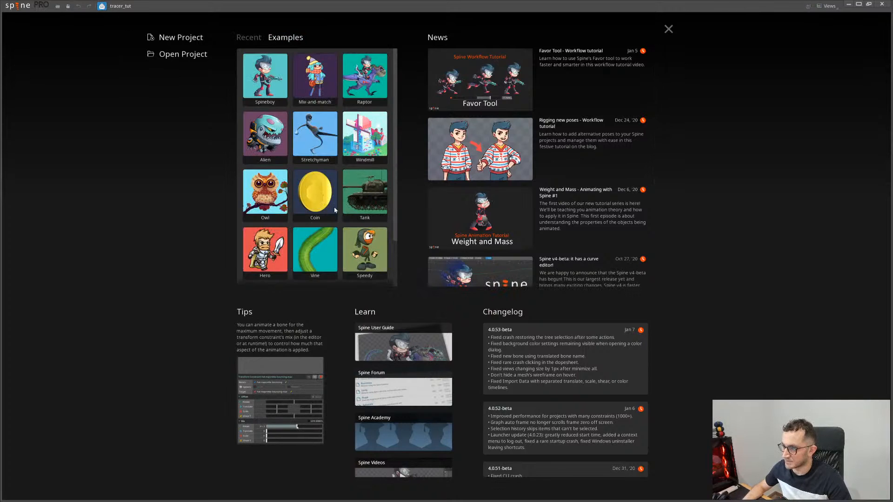
pyautogui.scroll(-1, 335, 210)
pyautogui.scroll(1, 335, 210)
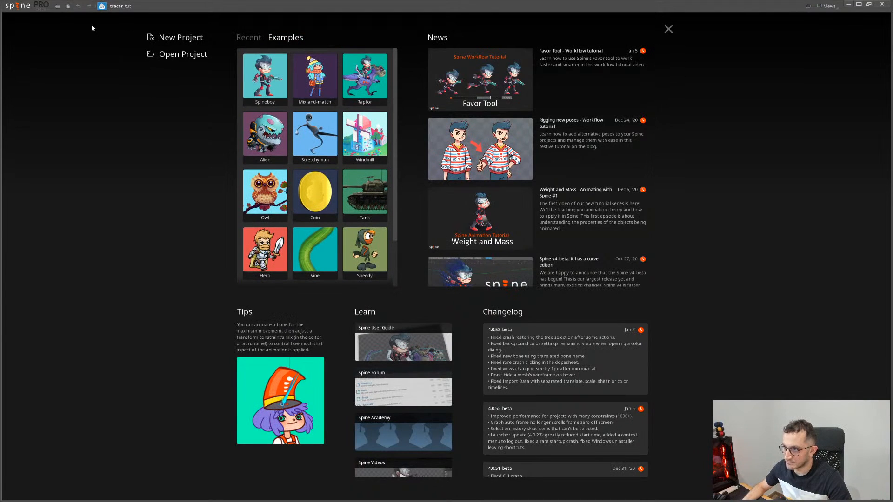
pyautogui.click(102, 6)
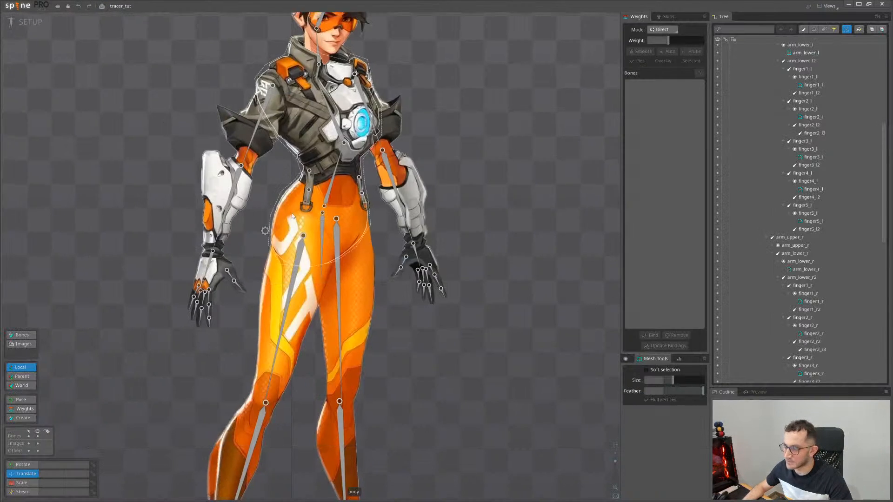
pyautogui.scroll(-3, 292, 216)
pyautogui.scroll(-2, 339, 302)
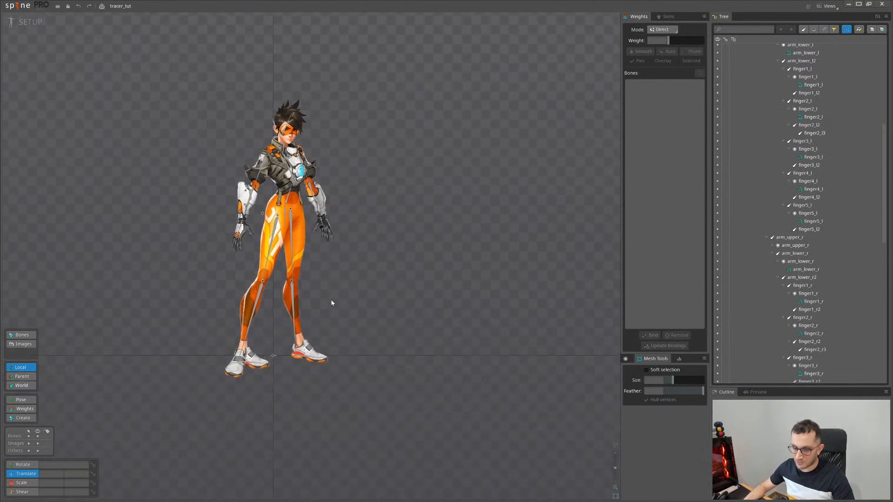
pyautogui.scroll(3, 331, 303)
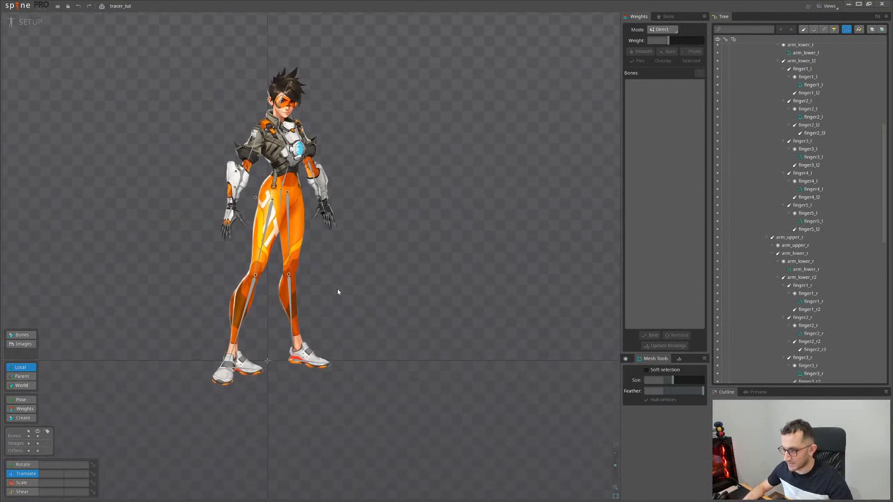
pyautogui.scroll(3, 318, 276)
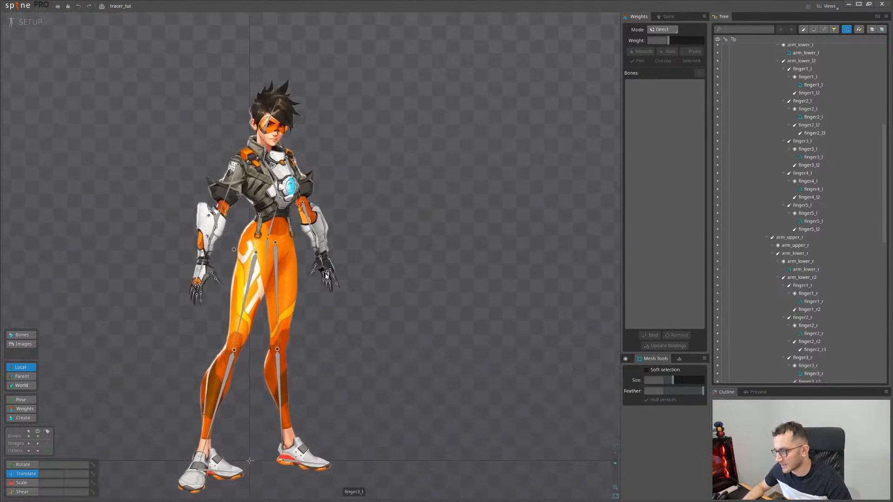
# Test-rotate the bones of the character's right hand and undo the rotation
pyautogui.click(313, 271)
pyautogui.scroll(-2, 320, 340)
pyautogui.moveTo(321, 339); pyautogui.dragTo(365, 304)
pyautogui.scroll(3, 372, 320)
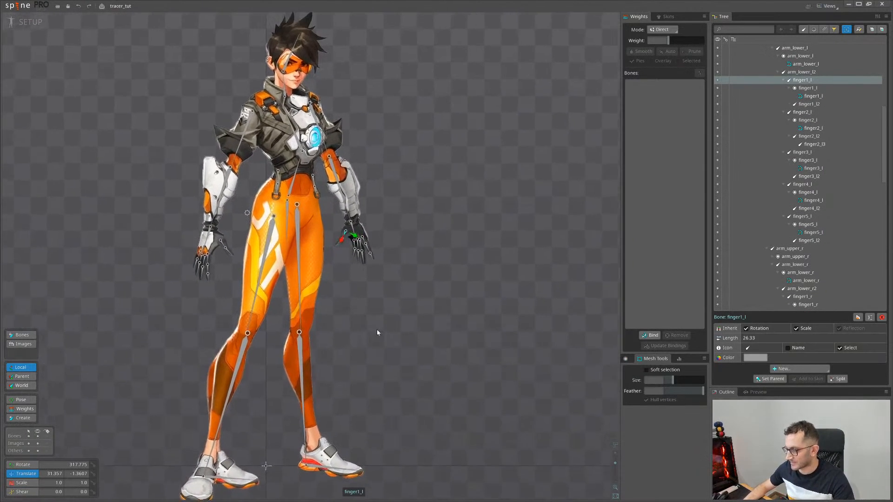
pyautogui.click(208, 240)
pyautogui.moveTo(185, 305); pyautogui.dragTo(166, 321)
pyautogui.press('c')
pyautogui.hotkey('ctrl', 'z')
pyautogui.scroll(3, 380, 247)
pyautogui.press('space')
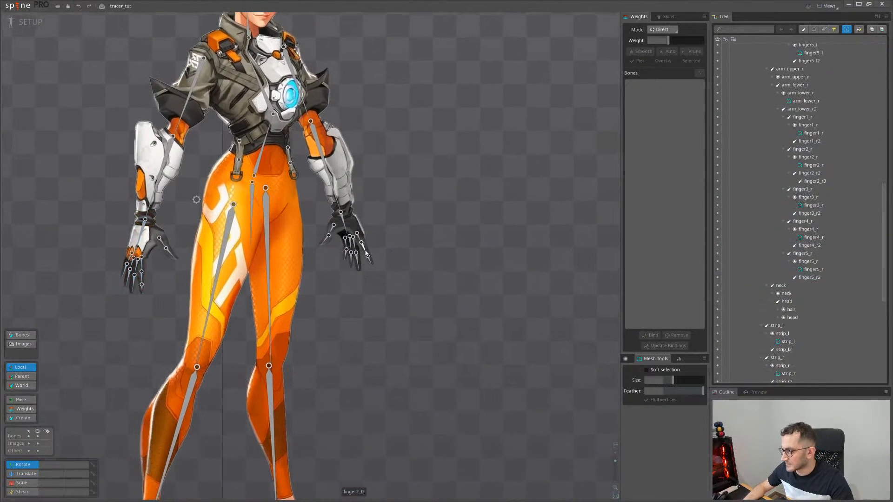
# Test-rotate all the finger and hand bones of the left hand together and undo the rotation
pyautogui.moveTo(403, 303); pyautogui.dragTo(326, 239)
pyautogui.moveTo(363, 281); pyautogui.dragTo(331, 294)
pyautogui.hotkey('ctrl', 'z')
pyautogui.scroll(5, 357, 225)
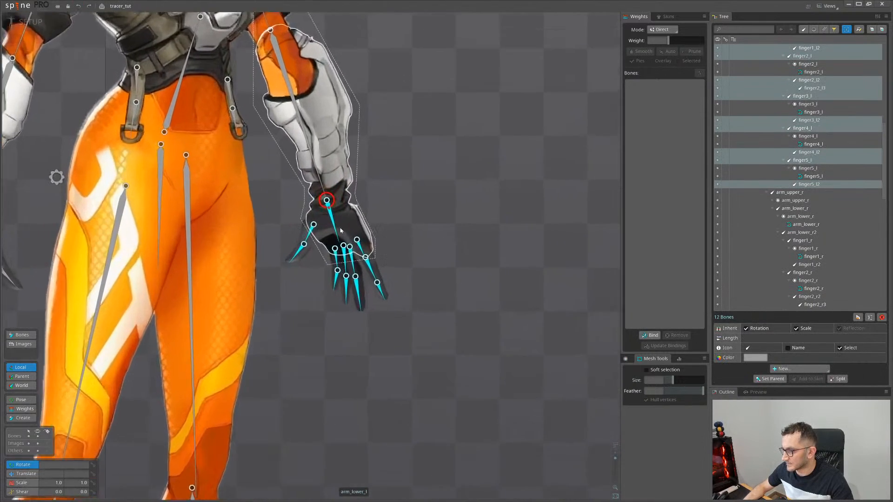
# Test-rotate the finger1_l thumb bone on its own and undo the rotation
pyautogui.press('space')
pyautogui.click(299, 229)
pyautogui.moveTo(316, 244); pyautogui.dragTo(299, 237)
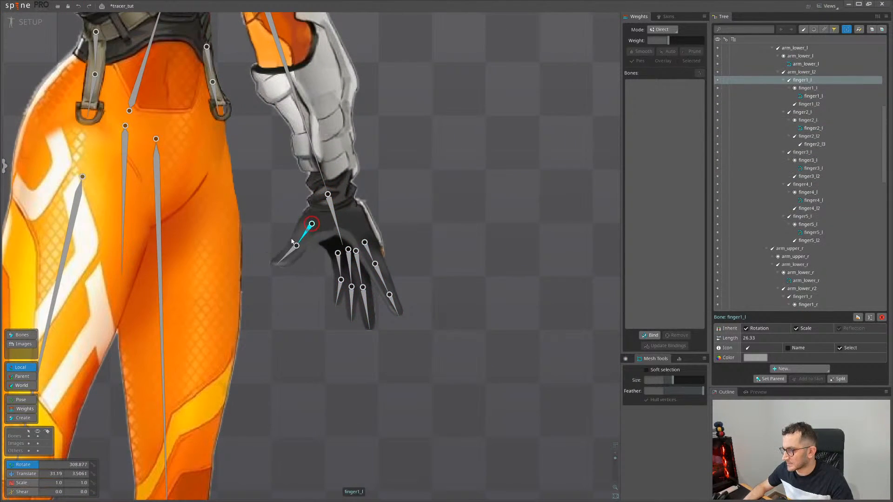
pyautogui.hotkey('ctrl', 'z')
# Bind the arm_lower_l2 bone to the finger1_l thumb mesh
pyautogui.click(319, 237)
pyautogui.click(651, 334)
pyautogui.scroll(2, 339, 223)
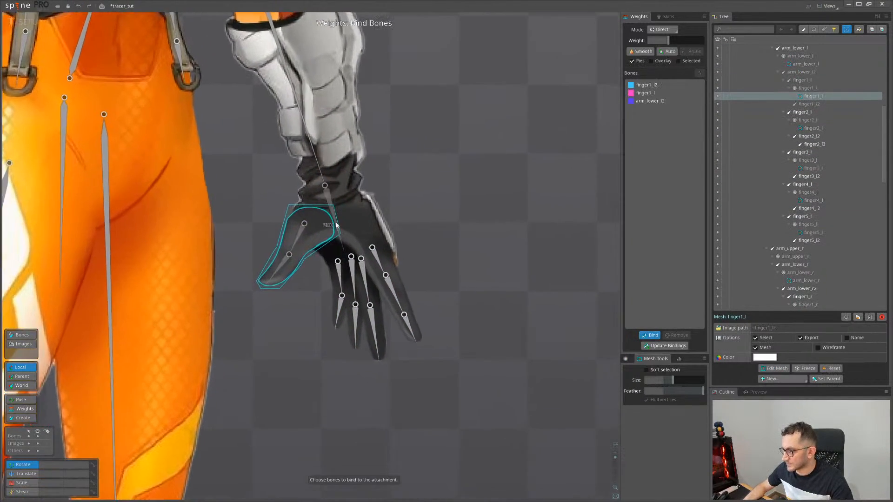
pyautogui.click(331, 209)
pyautogui.press('g')
# Set the arm_lower_l2 weight of the finger1_l mesh's inner palm vertex to about 98, then deselect the mesh
pyautogui.click(340, 234)
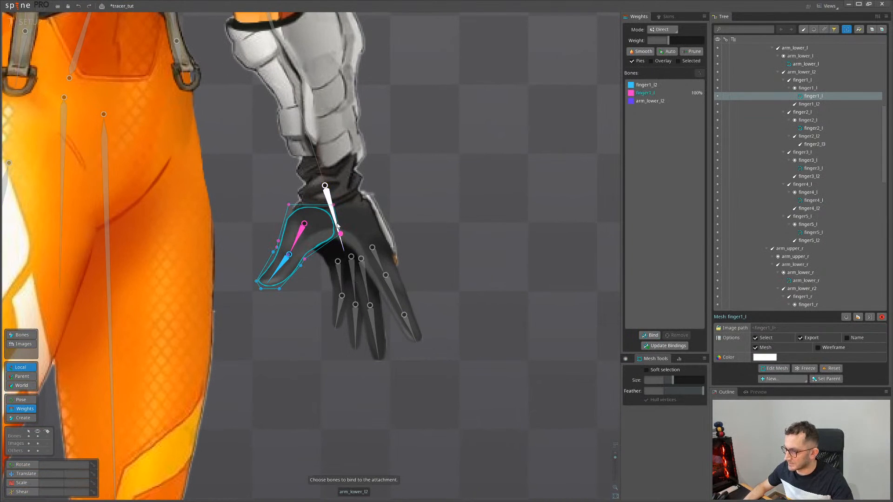
pyautogui.click(331, 208)
pyautogui.moveTo(446, 247); pyautogui.dragTo(437, 162)
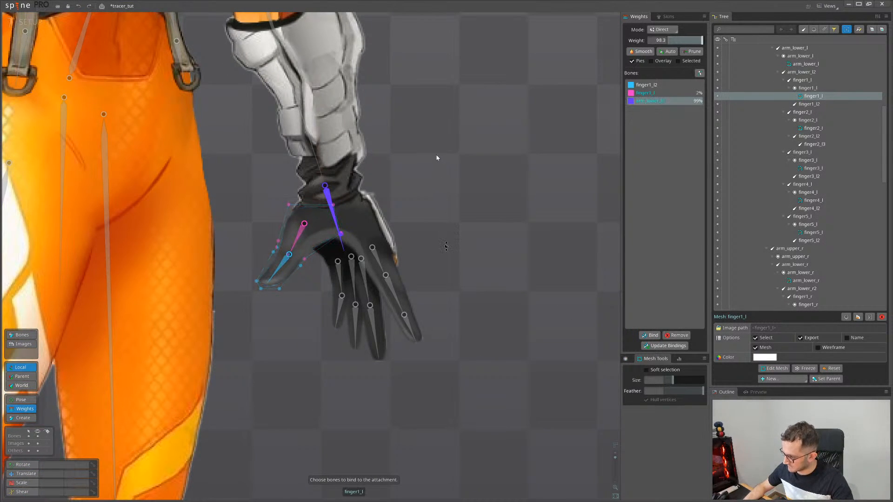
pyautogui.click(333, 204)
pyautogui.press('Escape')
pyautogui.press('Escape')
pyautogui.press('Escape')
pyautogui.press('Escape')
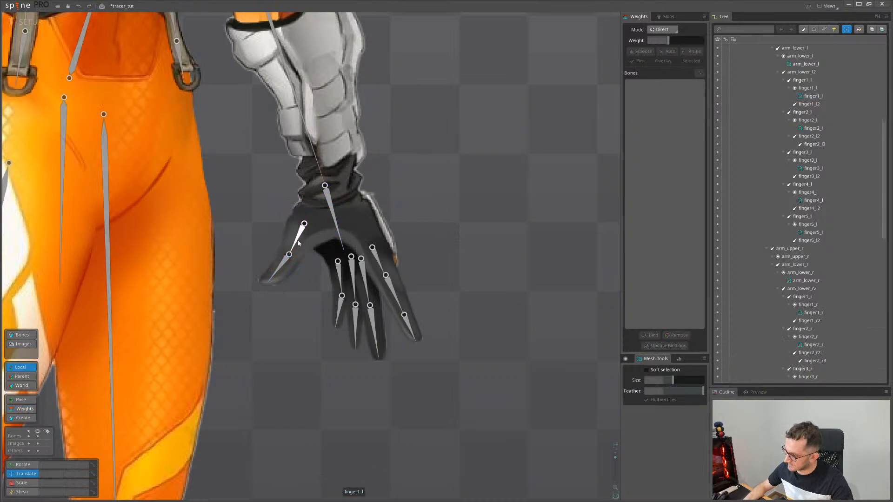
# Test-rotate the finger1_l bone, undo the rotation and save the project
pyautogui.press('c')
pyautogui.moveTo(299, 234); pyautogui.dragTo(278, 234)
pyautogui.hotkey('ctrl', 'z')
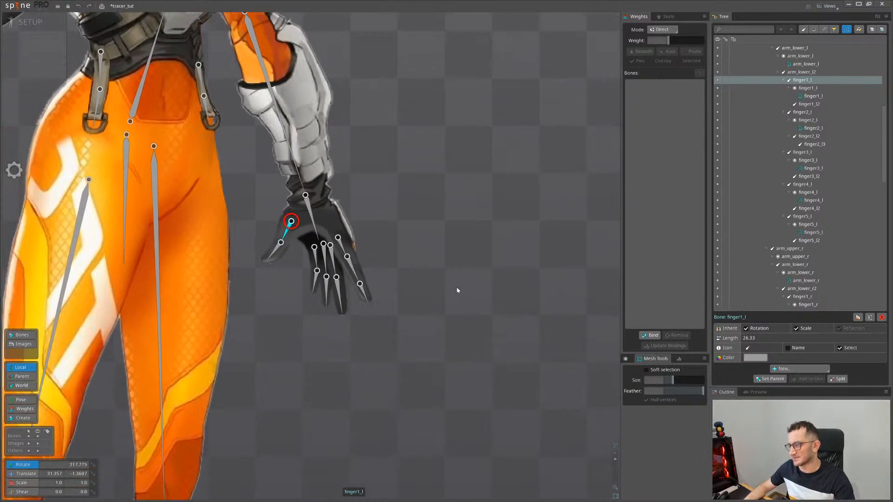
pyautogui.scroll(-5, 369, 275)
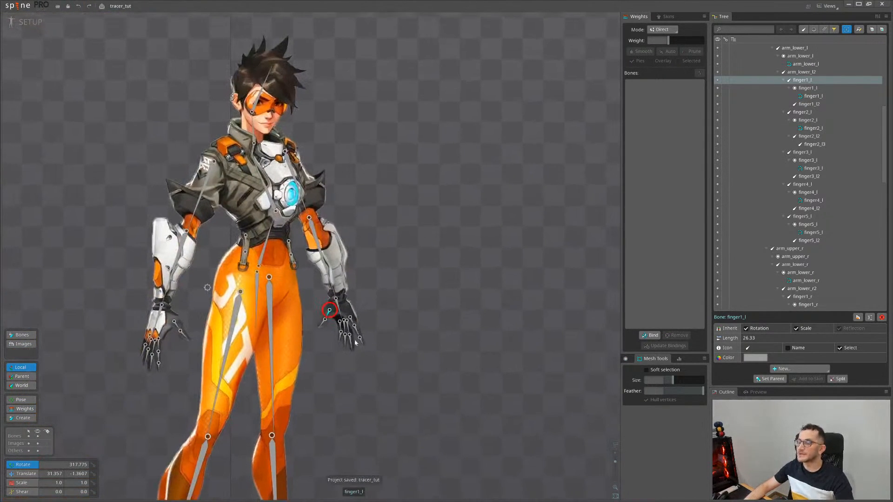
pyautogui.hotkey('ctrl', 's')
# Test-rotate the head and neck bones, undoing each rotation
pyautogui.moveTo(255, 188); pyautogui.dragTo(401, 176)
pyautogui.hotkey('ctrl', 'z')
pyautogui.scroll(3, 257, 96)
pyautogui.click(264, 88)
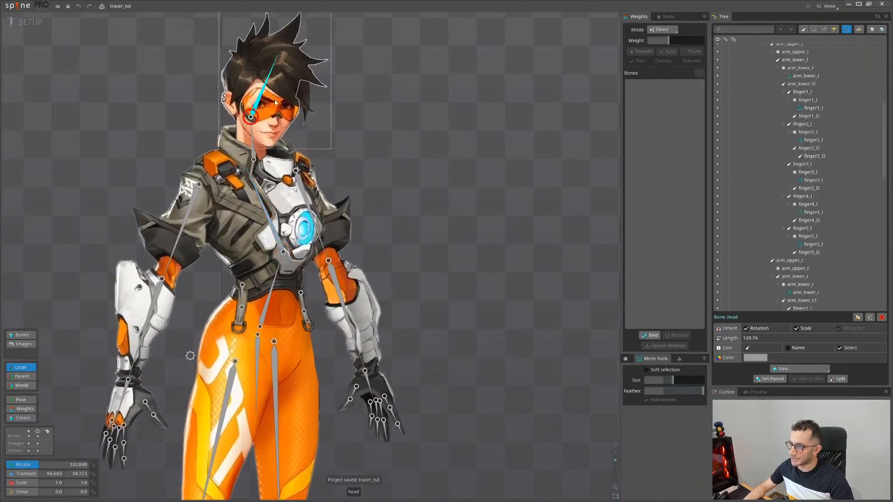
pyautogui.moveTo(389, 88); pyautogui.dragTo(414, 146)
pyautogui.hotkey('ctrl', 'z')
pyautogui.click(252, 139)
pyautogui.moveTo(364, 106); pyautogui.dragTo(376, 88)
pyautogui.hotkey('ctrl', 'z')
pyautogui.scroll(-5, 369, 165)
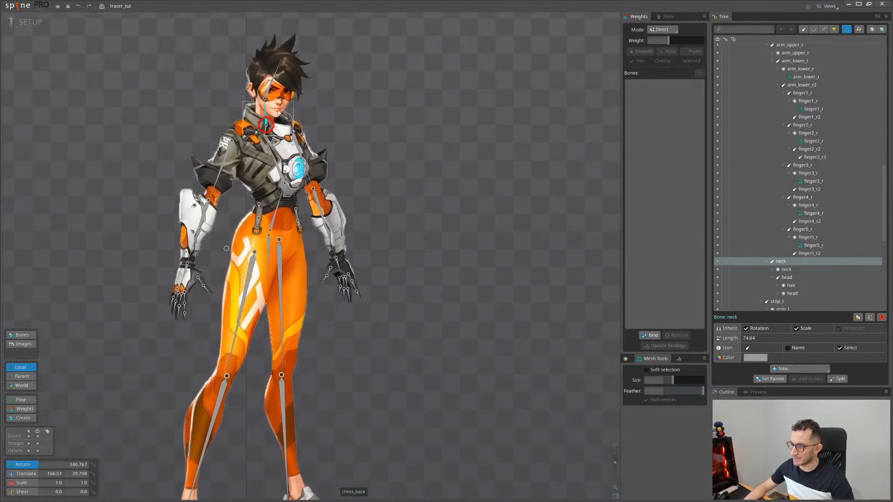
# Test-rotate the leg_lower_l2 foot bone and undo the rotation
pyautogui.scroll(-2, 396, 245)
pyautogui.scroll(3, 319, 261)
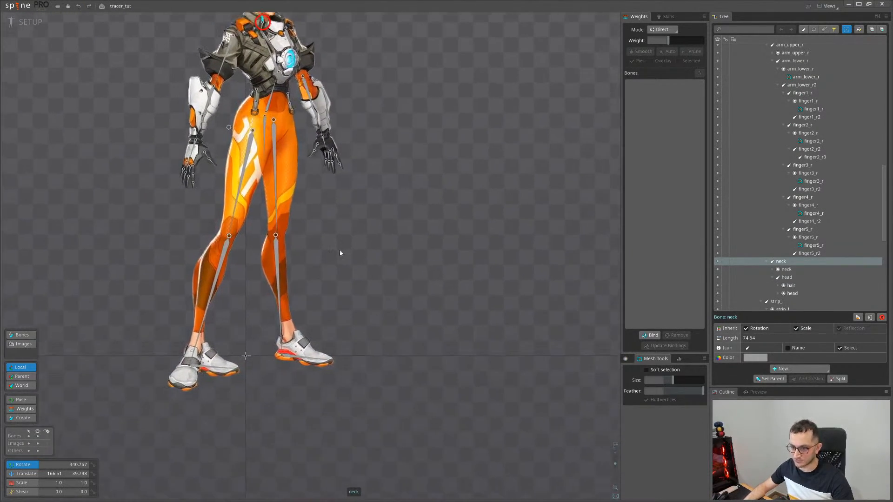
pyautogui.scroll(2, 310, 360)
pyautogui.click(321, 347)
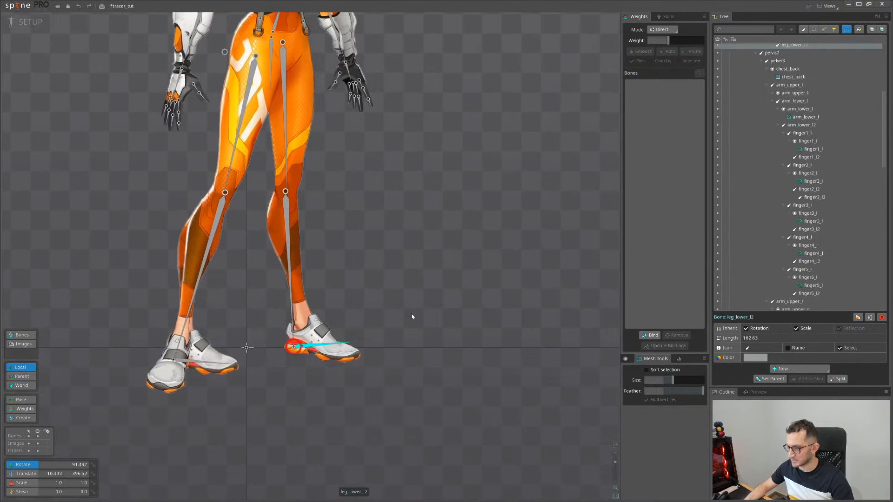
pyautogui.moveTo(413, 317); pyautogui.dragTo(407, 391)
pyautogui.hotkey('ctrl', 'z')
pyautogui.scroll(1, 307, 254)
pyautogui.scroll(-5, 224, 221)
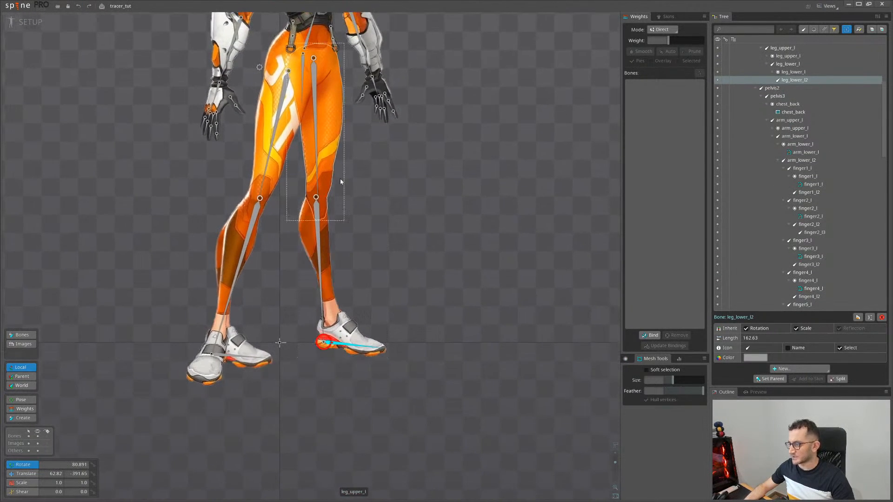
# Convert the leg_upper_l attachment to a mesh and open it for mesh editing
pyautogui.click(309, 192)
pyautogui.click(755, 358)
pyautogui.click(773, 369)
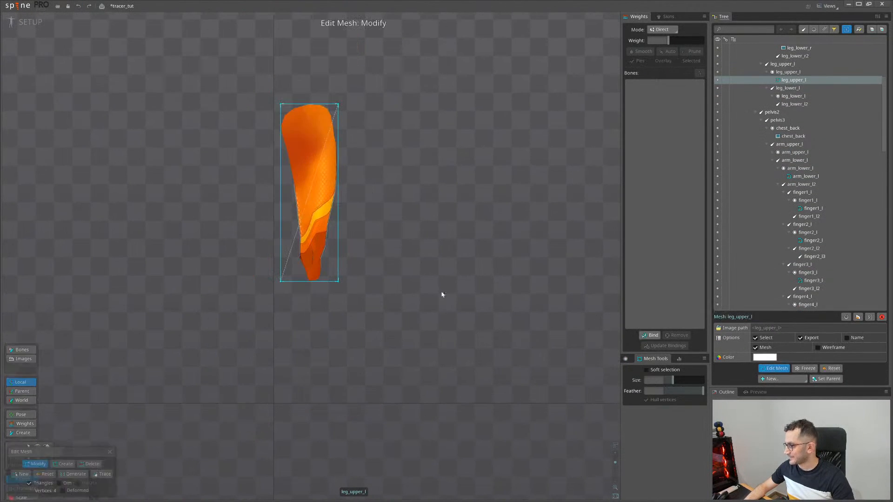
# Start a new mesh outline on leg_upper_l, placing vertices from the thigh's upper-left edge down to the tip below the knee
pyautogui.click(20, 474)
pyautogui.scroll(2, 243, 145)
pyautogui.click(223, 135)
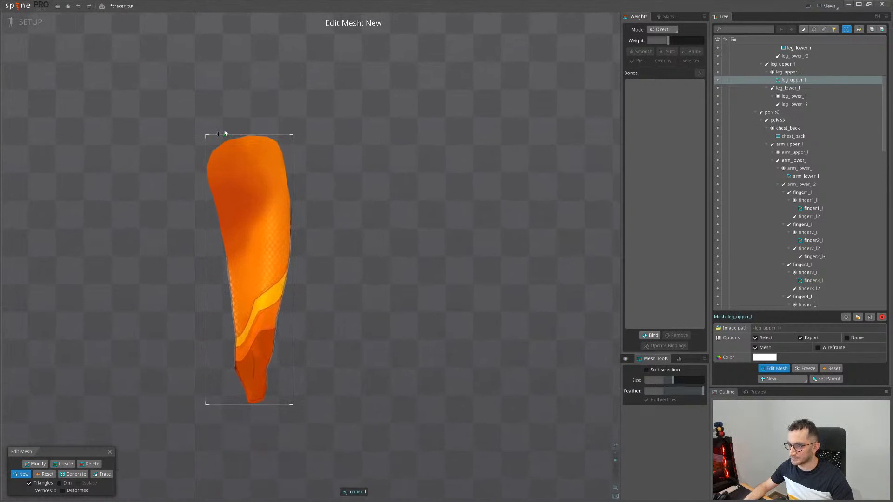
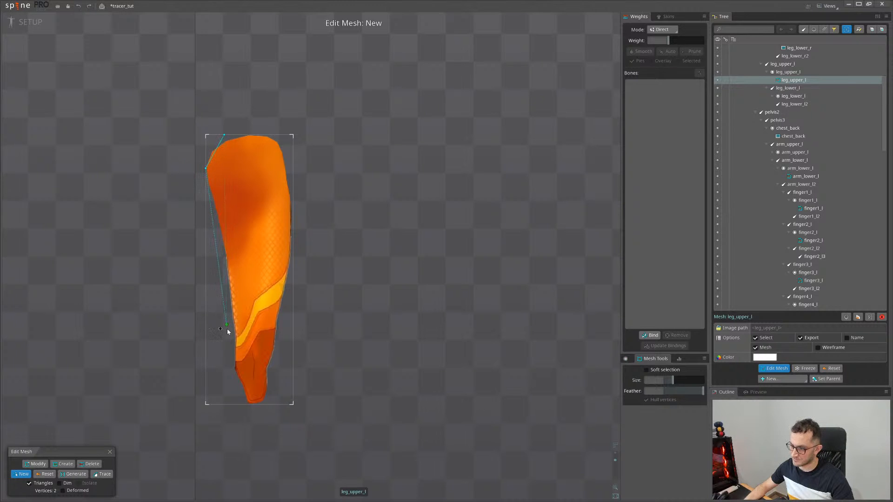
pyautogui.moveTo(227, 351); pyautogui.dragTo(240, 272)
pyautogui.scroll(1, 243, 262)
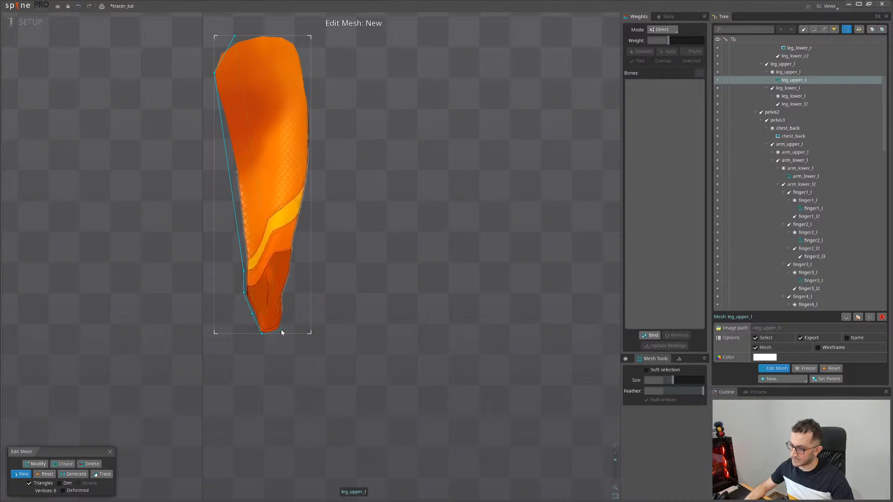
# Continue the leg_upper_l outline up the right side of the knee and thigh and close it at the first vertex
pyautogui.scroll(1, 290, 311)
pyautogui.moveTo(287, 307); pyautogui.dragTo(245, 271)
pyautogui.scroll(2, 244, 268)
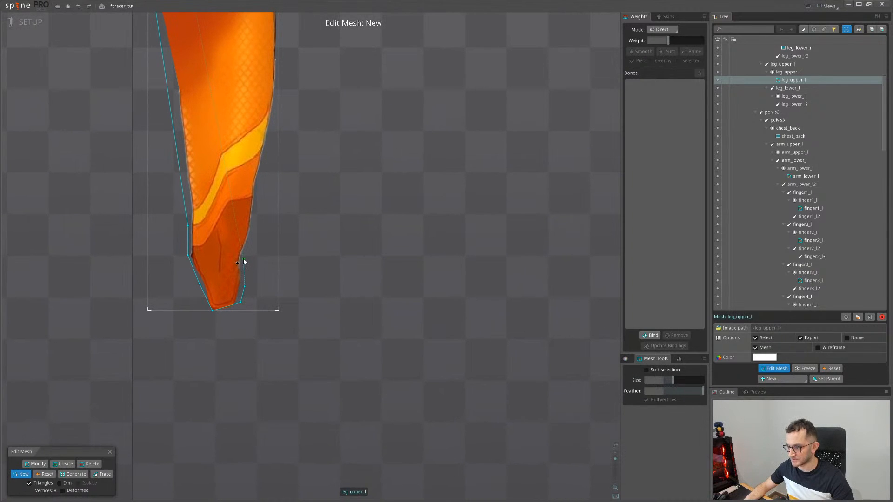
pyautogui.click(252, 237)
pyautogui.click(254, 215)
pyautogui.moveTo(260, 208); pyautogui.dragTo(263, 315)
pyautogui.scroll(-1, 263, 316)
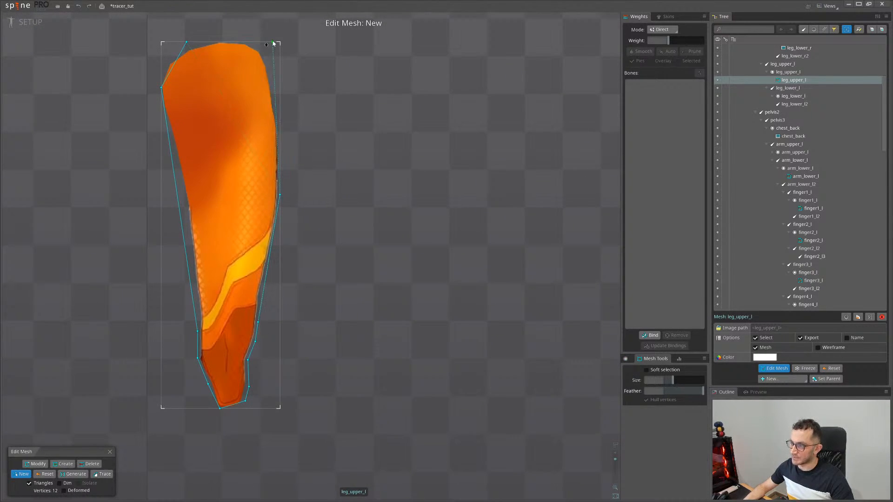
pyautogui.click(273, 44)
pyautogui.click(186, 42)
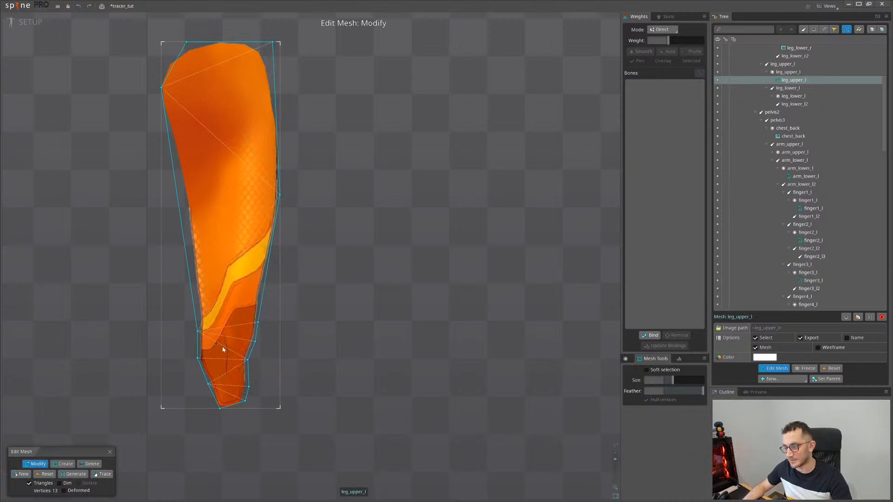
# Add two interior vertices along the middle of the knee area on the leg_upper_l mesh
pyautogui.scroll(3, 224, 350)
pyautogui.press('c')
pyautogui.click(202, 335)
pyautogui.click(198, 301)
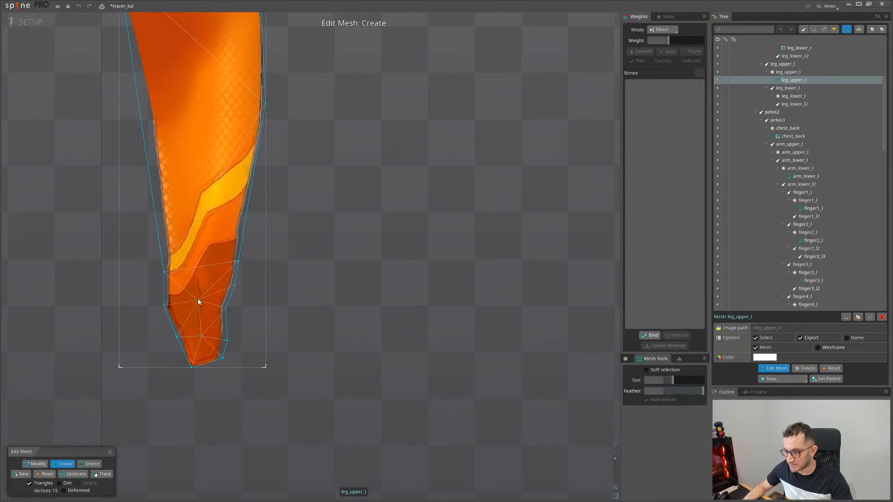
pyautogui.scroll(-2, 233, 347)
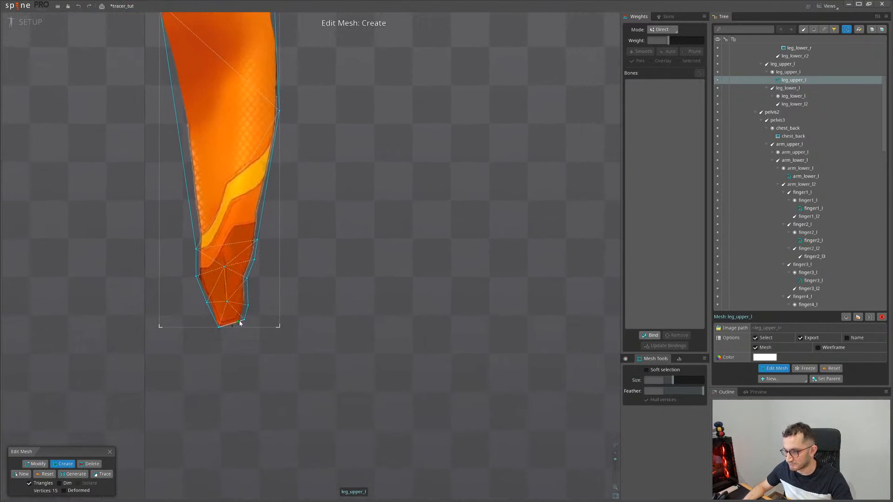
# Move the two lowest hull vertices of the leg_upper_l mesh slightly outward around the tip below the knee
pyautogui.scroll(2, 240, 323)
pyautogui.press('m')
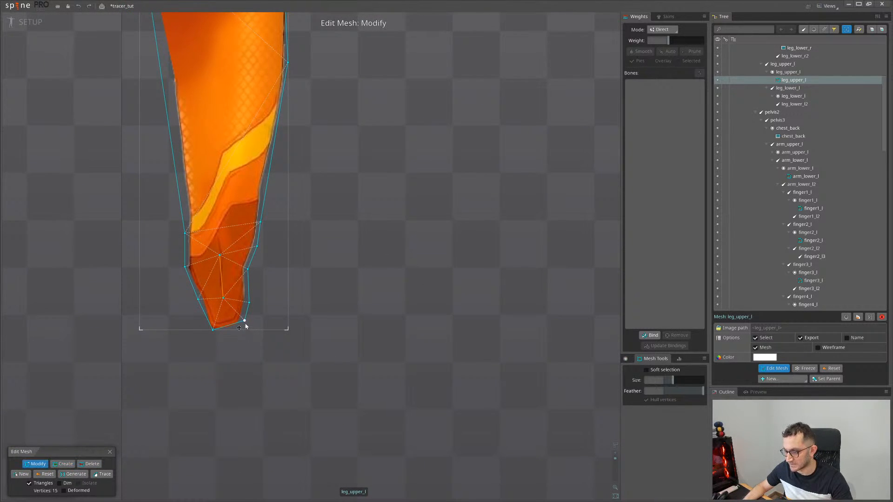
pyautogui.moveTo(245, 325); pyautogui.dragTo(241, 331)
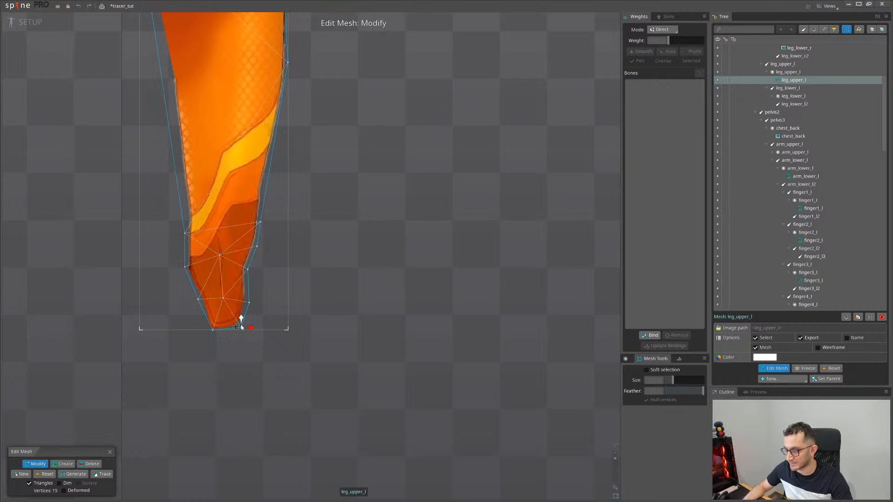
pyautogui.scroll(-1, 260, 275)
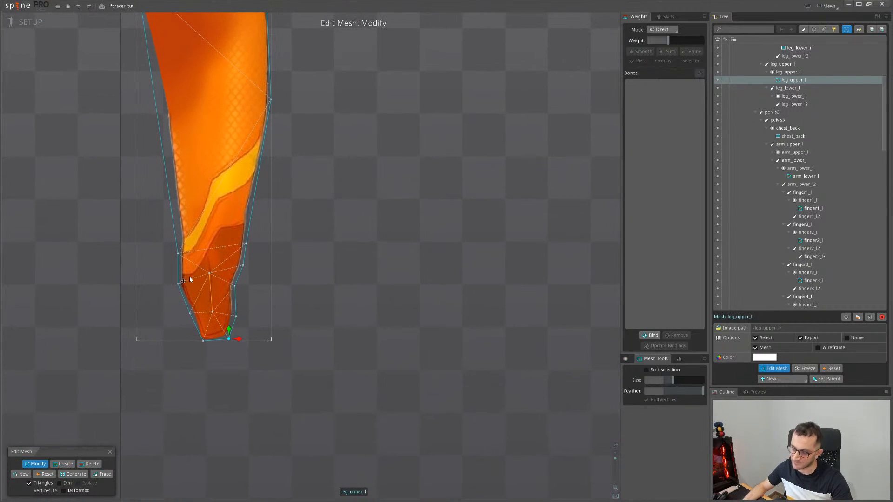
pyautogui.scroll(2, 173, 299)
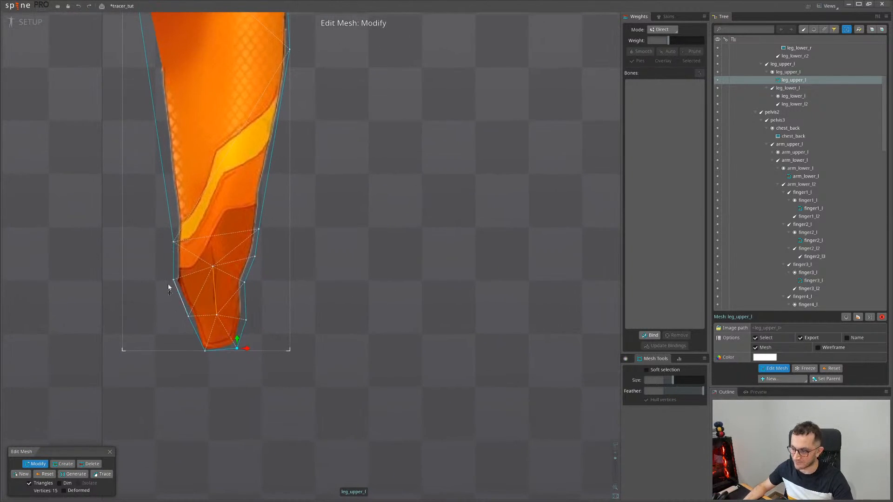
pyautogui.moveTo(207, 356); pyautogui.dragTo(203, 354)
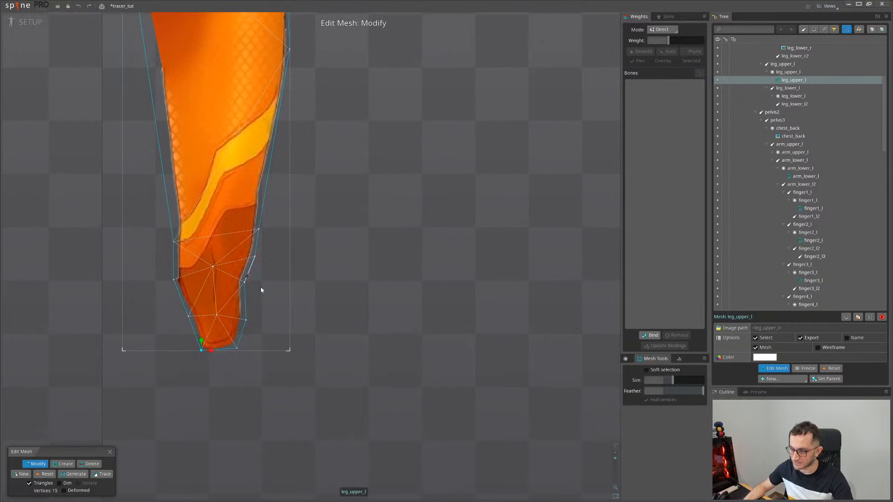
# Examine the leg_upper_l mesh's outline and triangles from the knee up to the top of the thigh
pyautogui.moveTo(233, 296); pyautogui.dragTo(212, 314)
pyautogui.scroll(-1, 212, 287)
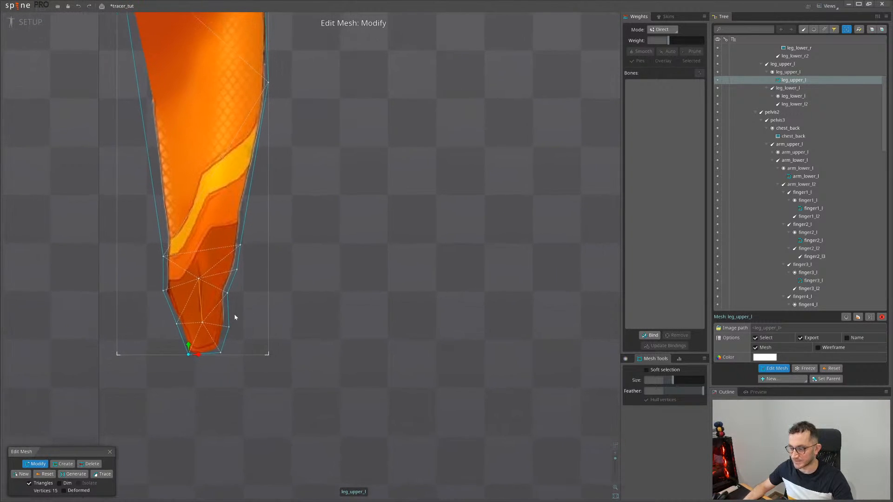
pyautogui.moveTo(234, 292); pyautogui.dragTo(219, 341)
pyautogui.scroll(-2, 219, 341)
pyautogui.moveTo(185, 373); pyautogui.dragTo(230, 304)
pyautogui.scroll(-1, 230, 304)
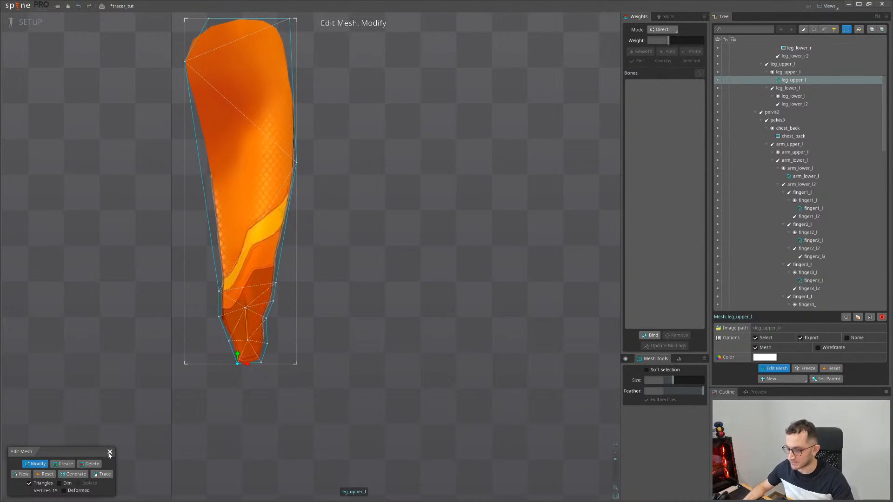
pyautogui.scroll(2, 253, 344)
pyautogui.scroll(-1, 316, 281)
pyautogui.moveTo(302, 297); pyautogui.dragTo(295, 328)
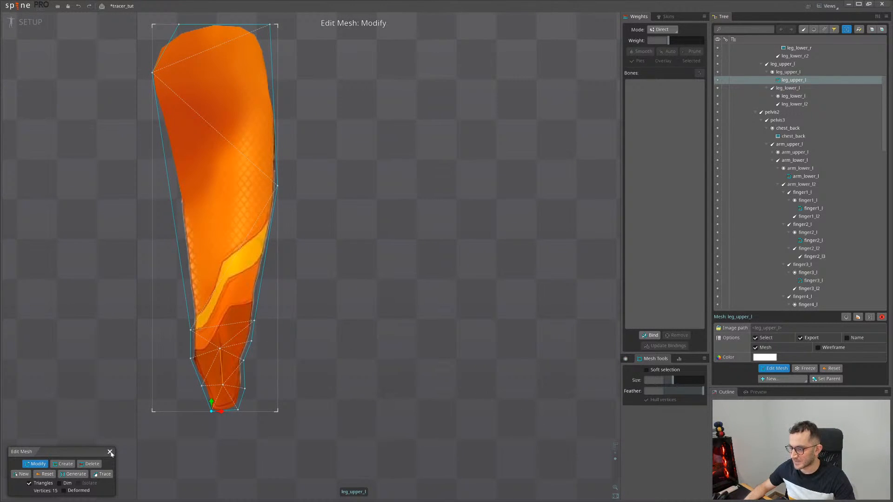
pyautogui.scroll(-3, 323, 244)
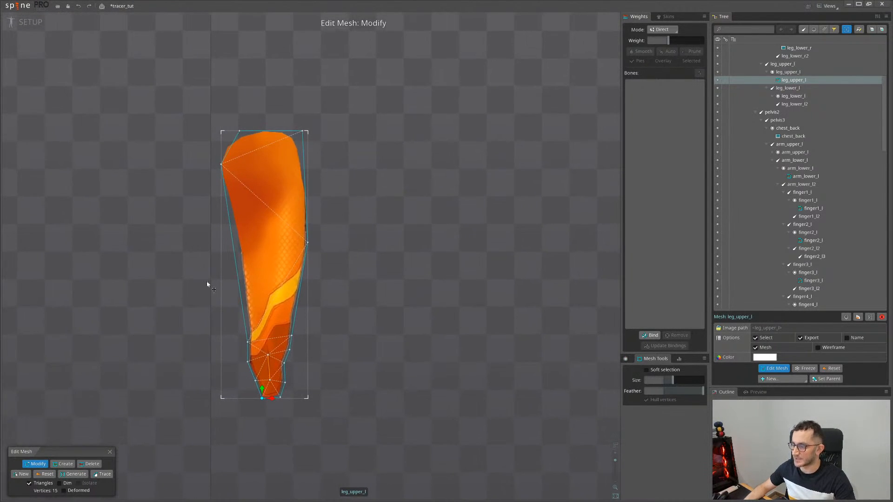
pyautogui.moveTo(344, 264); pyautogui.dragTo(291, 259)
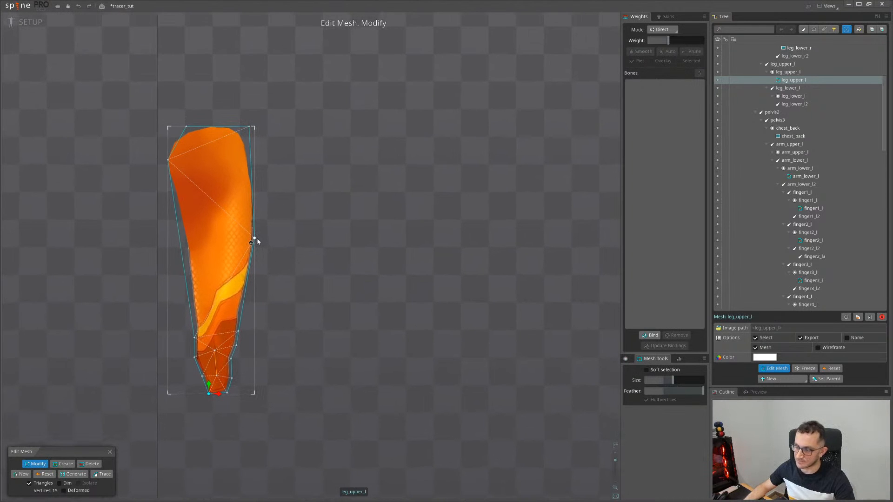
pyautogui.scroll(2, 258, 241)
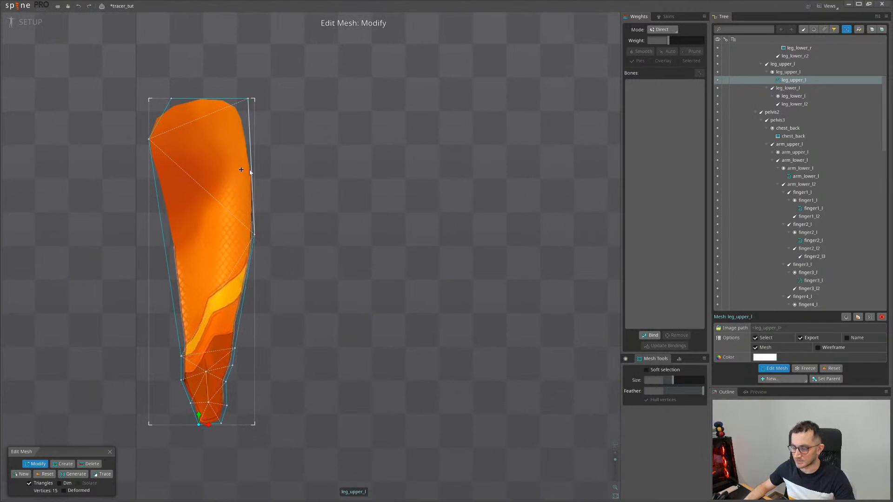
# Check the whole leg_upper_l mesh outline and finish editing the mesh
pyautogui.moveTo(250, 173); pyautogui.dragTo(267, 146)
pyautogui.moveTo(281, 265); pyautogui.dragTo(282, 300)
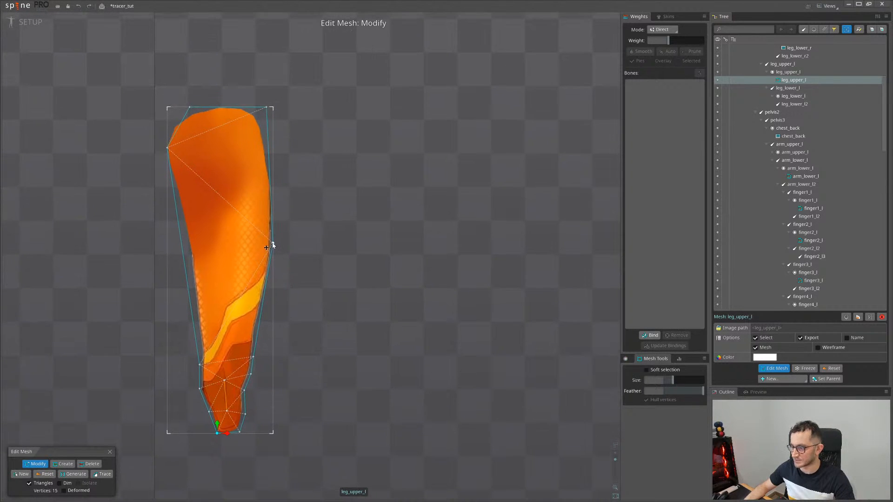
pyautogui.click(110, 452)
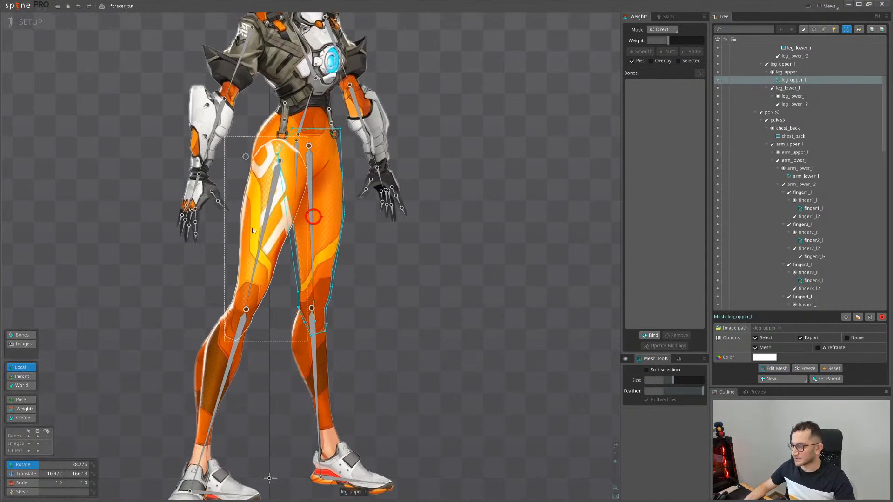
# Convert the leg_upper_r image to a mesh and start a new outline for it
pyautogui.click(252, 231)
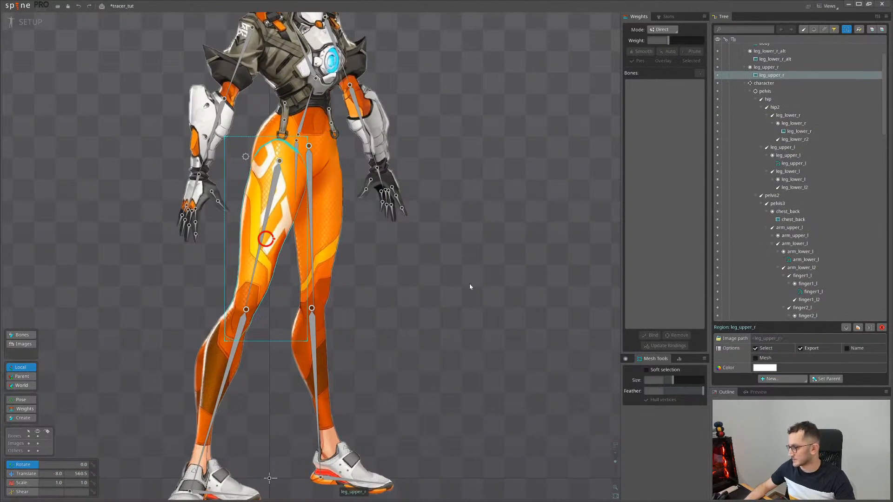
pyautogui.click(756, 358)
pyautogui.click(774, 368)
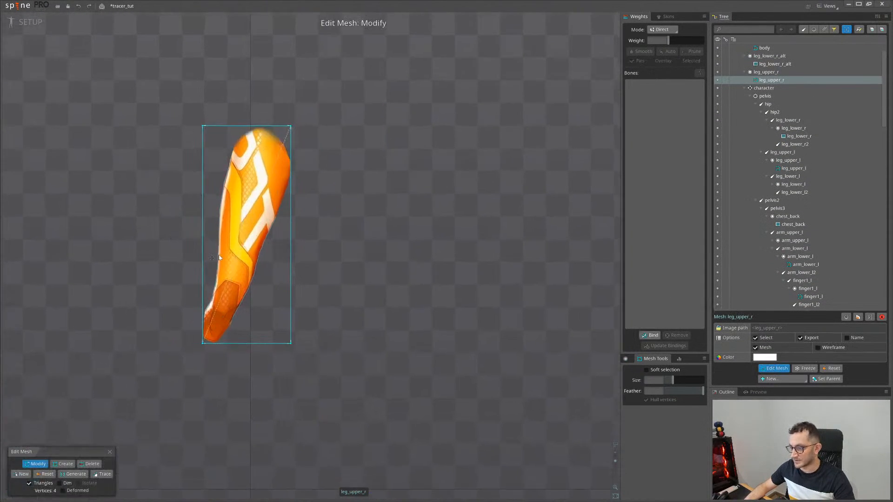
pyautogui.click(21, 474)
# Outline leg_upper_r from above the thigh down its outer side to the knee, redoing the first vertices slightly farther out
pyautogui.scroll(2, 198, 120)
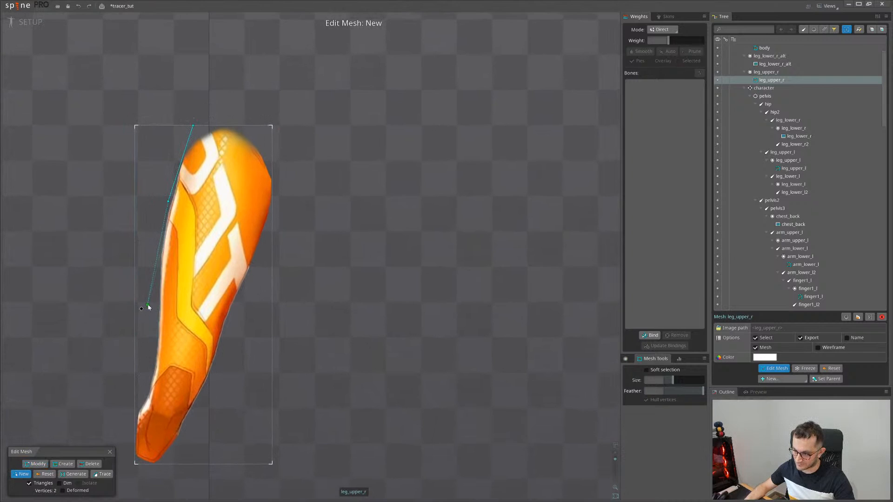
pyautogui.moveTo(177, 266); pyautogui.dragTo(225, 266)
pyautogui.hotkey('ctrl', 'z')
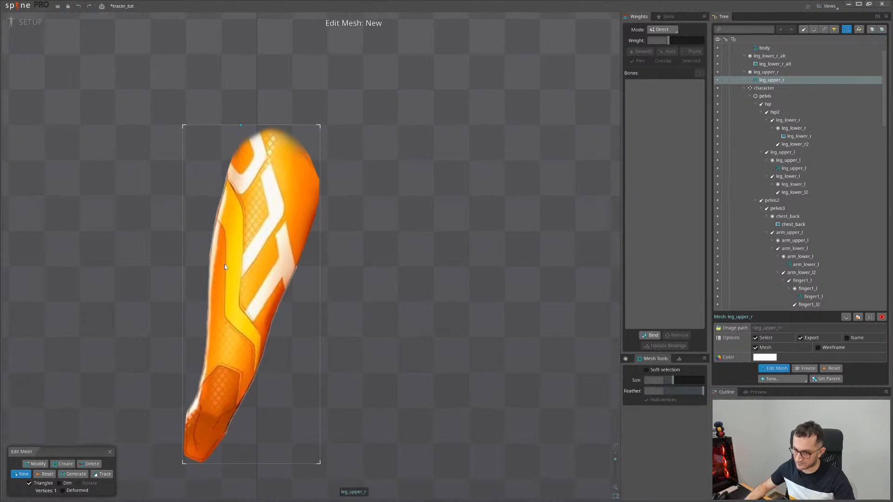
pyautogui.click(228, 125)
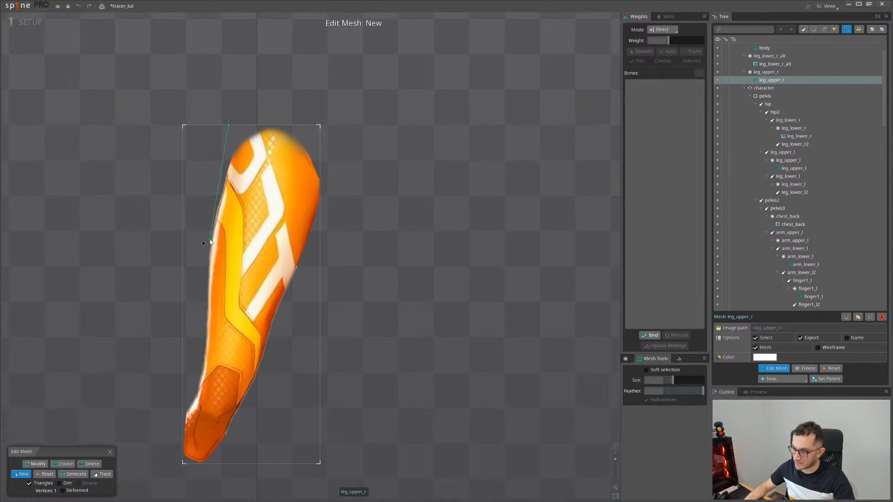
pyautogui.moveTo(206, 272); pyautogui.dragTo(223, 231)
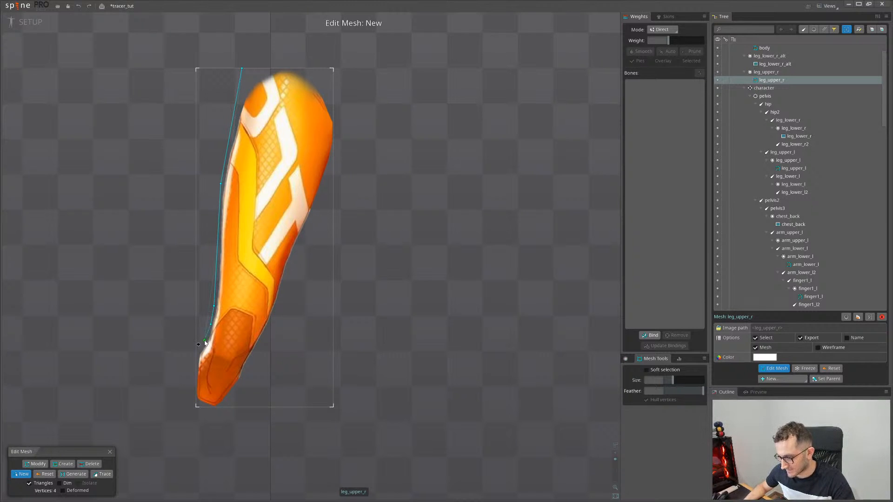
# Continue the leg_upper_r outline around the tip below the knee, up the inner thigh, and close it at the first vertex
pyautogui.click(195, 359)
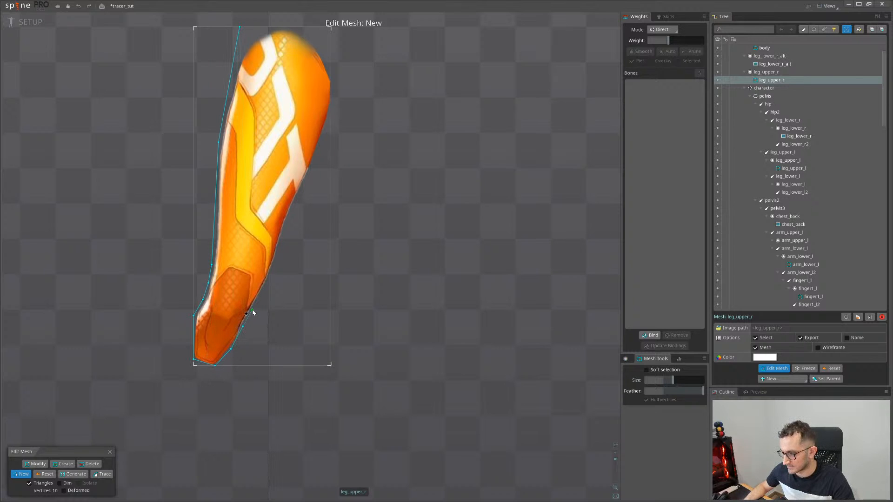
pyautogui.moveTo(261, 313); pyautogui.dragTo(206, 307)
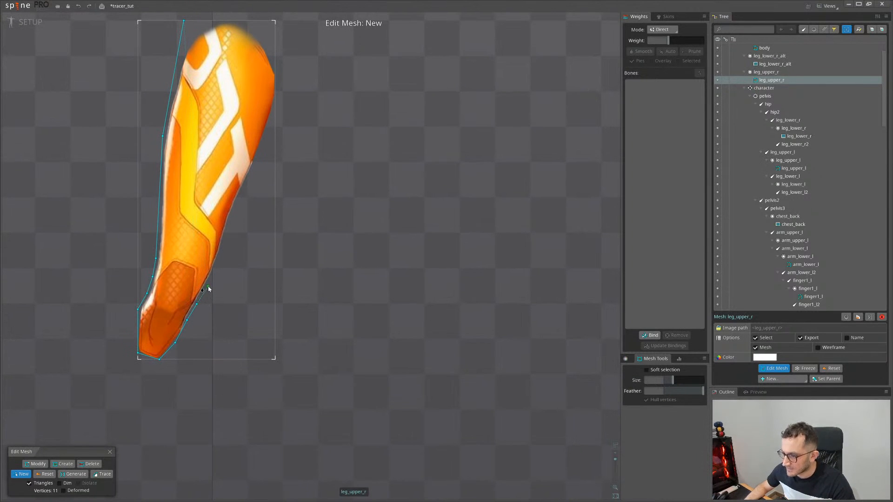
pyautogui.moveTo(251, 225); pyautogui.dragTo(184, 319)
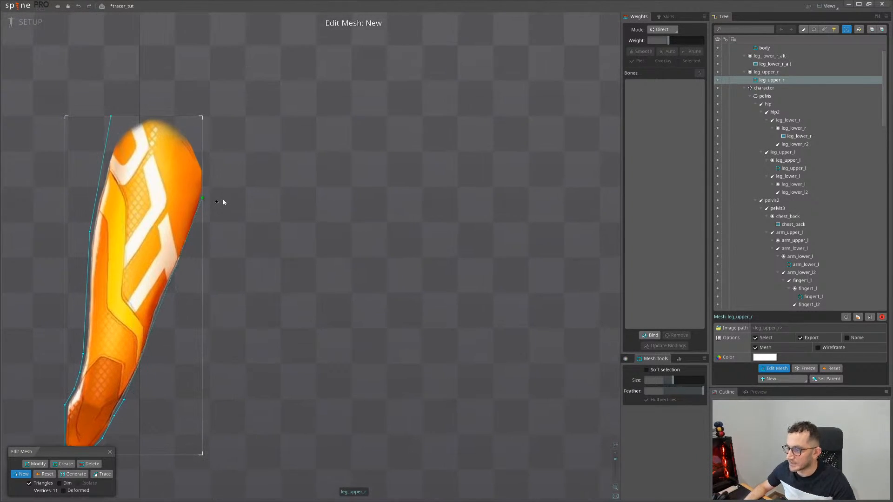
pyautogui.moveTo(224, 202); pyautogui.dragTo(229, 215)
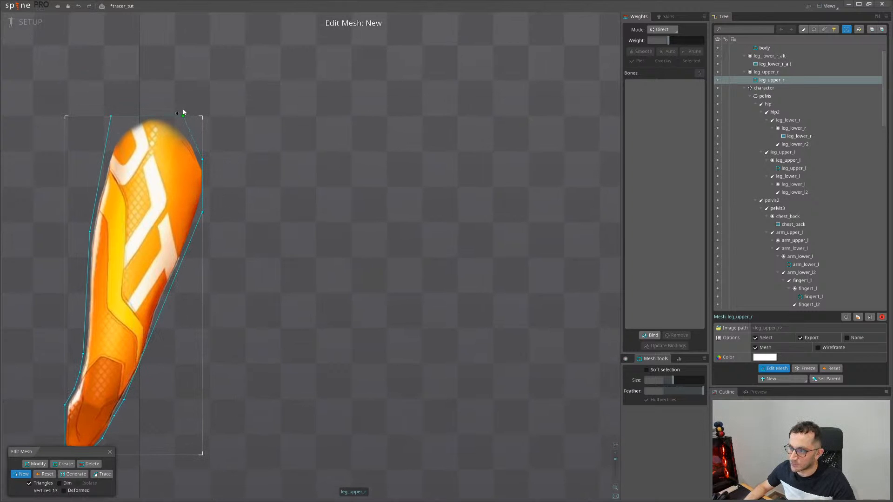
pyautogui.click(112, 115)
# Add two interior vertices along the middle of the knee on the leg_upper_r mesh and finish editing the mesh
pyautogui.scroll(-4, 319, 257)
pyautogui.moveTo(262, 268); pyautogui.dragTo(278, 221)
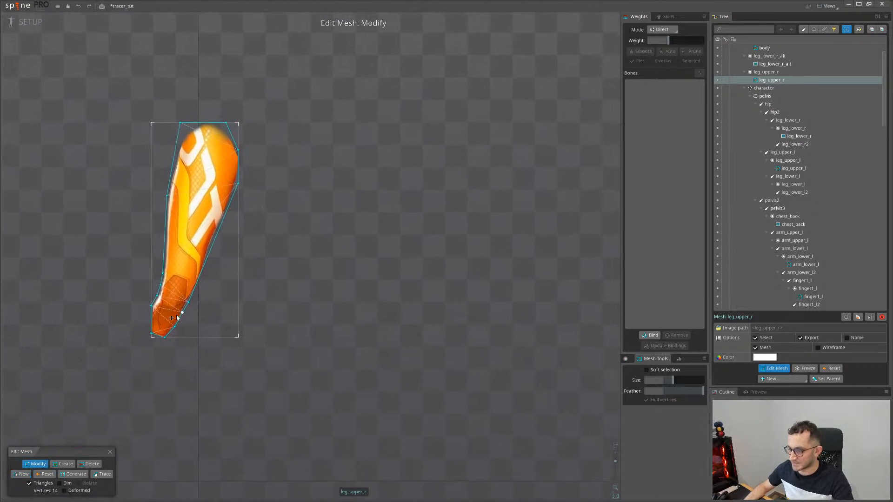
pyautogui.scroll(2, 172, 318)
pyautogui.scroll(2, 166, 320)
pyautogui.press('c')
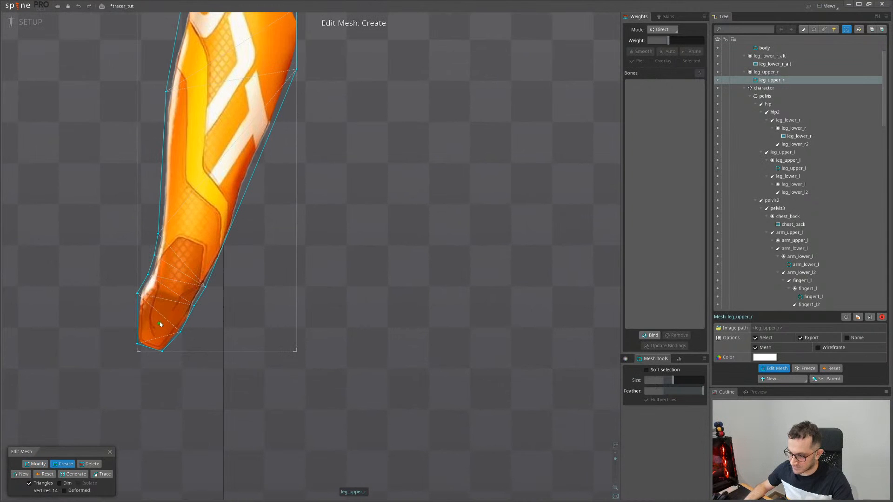
pyautogui.click(160, 324)
pyautogui.click(174, 285)
pyautogui.scroll(-5, 239, 307)
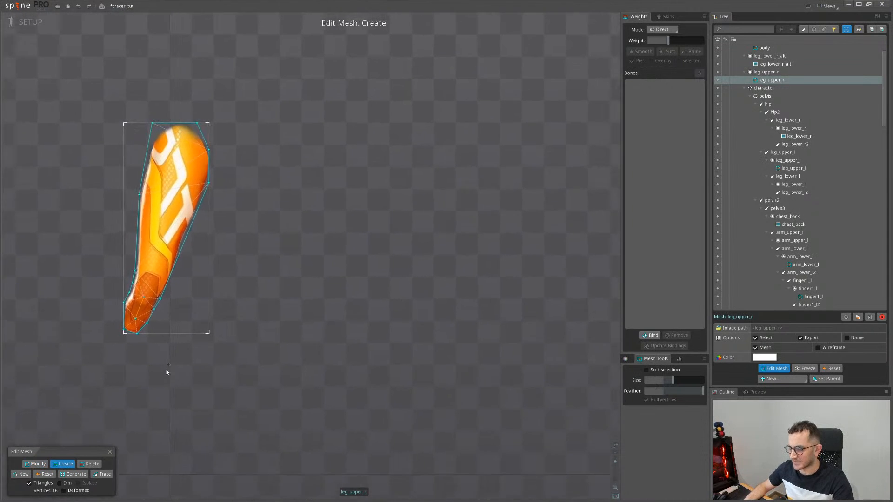
pyautogui.click(110, 451)
# Examine how the leg_upper_r mesh sits on the full character from the hip down to the knee
pyautogui.scroll(-3, 396, 305)
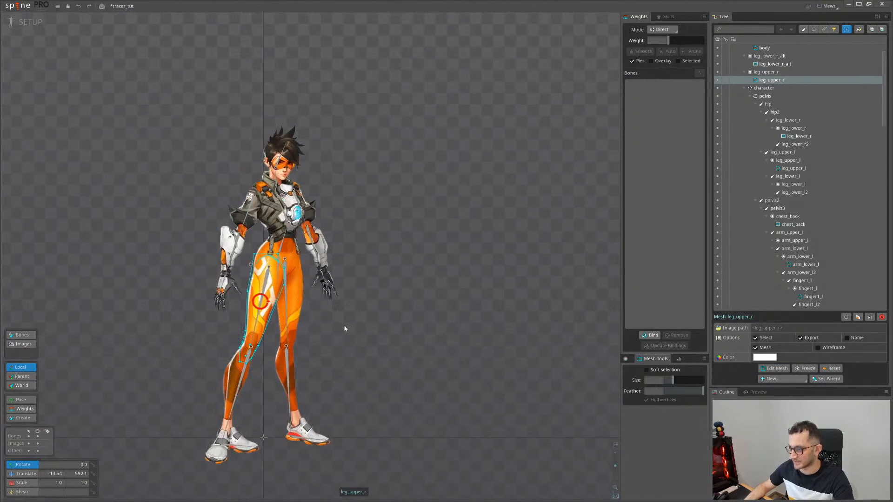
pyautogui.scroll(2, 346, 325)
pyautogui.scroll(2, 298, 197)
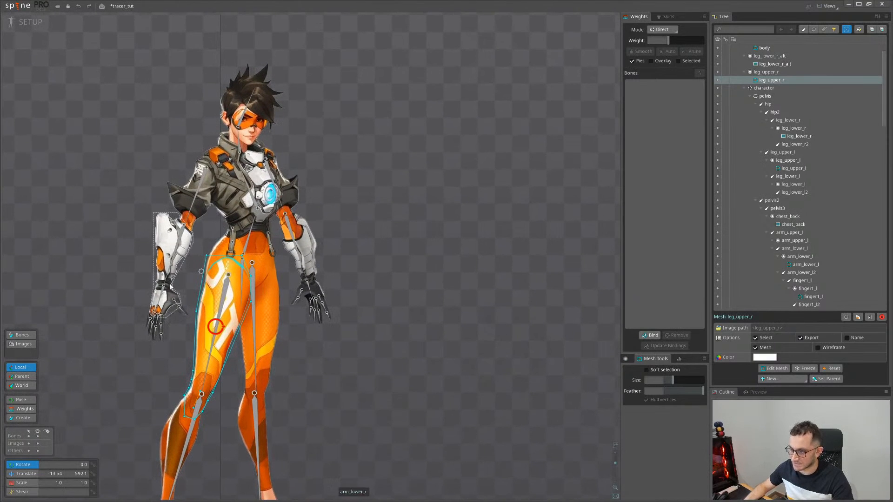
pyautogui.moveTo(369, 247); pyautogui.dragTo(399, 195)
pyautogui.scroll(-1, 345, 309)
pyautogui.scroll(4, 345, 308)
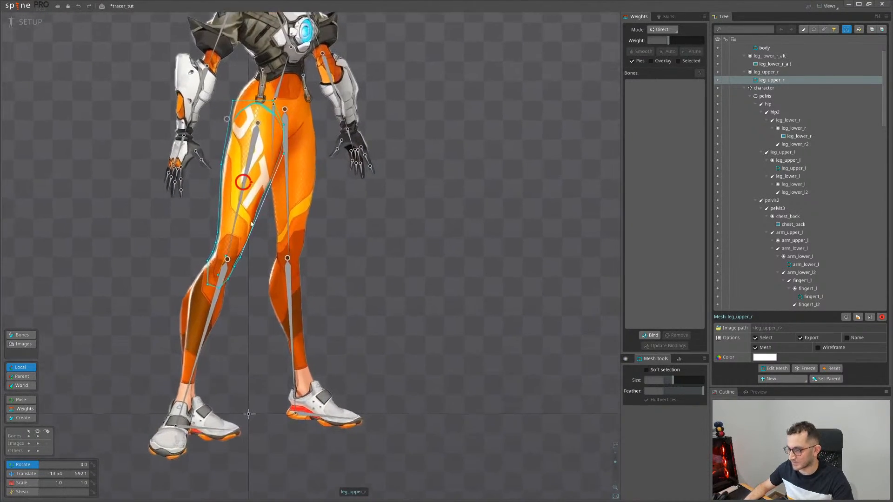
pyautogui.moveTo(244, 237); pyautogui.dragTo(234, 230)
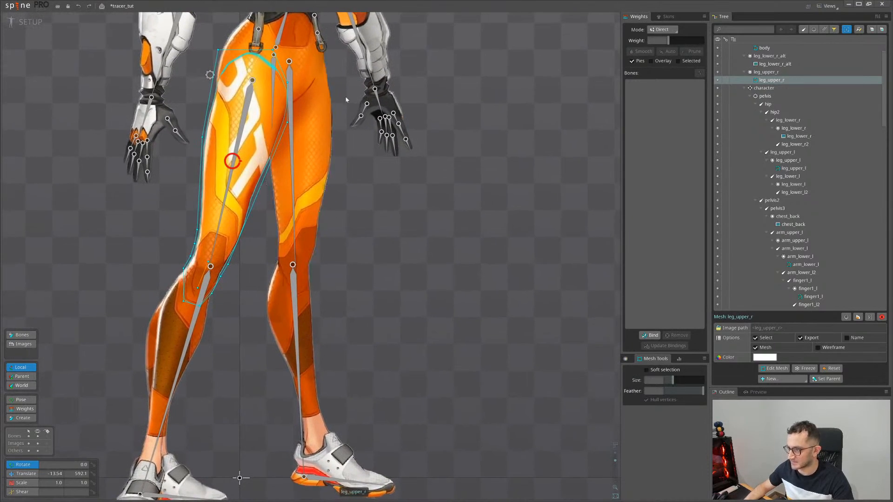
pyautogui.scroll(-3, 345, 99)
pyautogui.scroll(3, 262, 344)
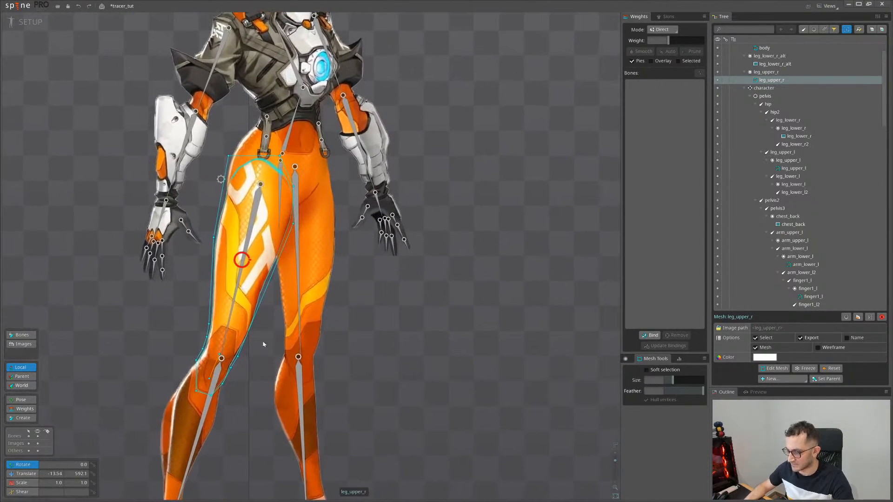
# Compare the leg_upper_l and leg_upper_r meshes by selecting each in turn and checking their outlines at the thighs and knees
pyautogui.press('space')
pyautogui.click(316, 246)
pyautogui.moveTo(400, 354); pyautogui.dragTo(353, 359)
pyautogui.scroll(-2, 278, 307)
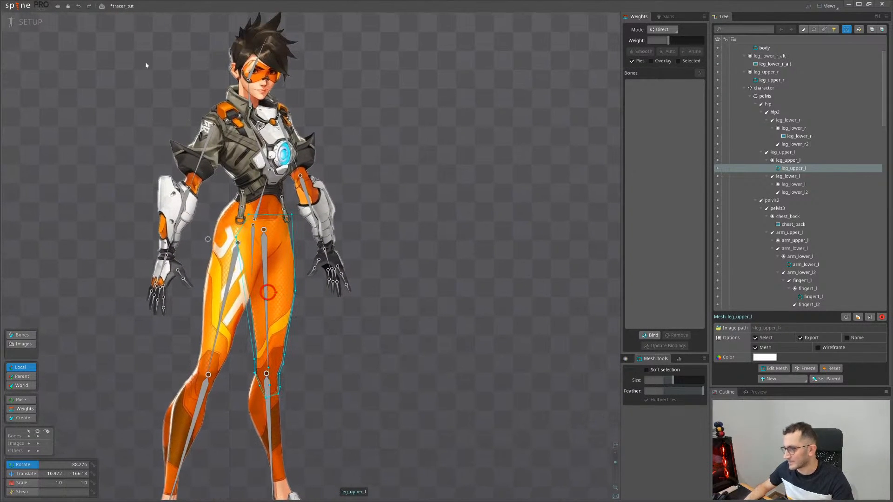
pyautogui.moveTo(364, 122); pyautogui.dragTo(378, 175)
pyautogui.moveTo(432, 196); pyautogui.dragTo(426, 131)
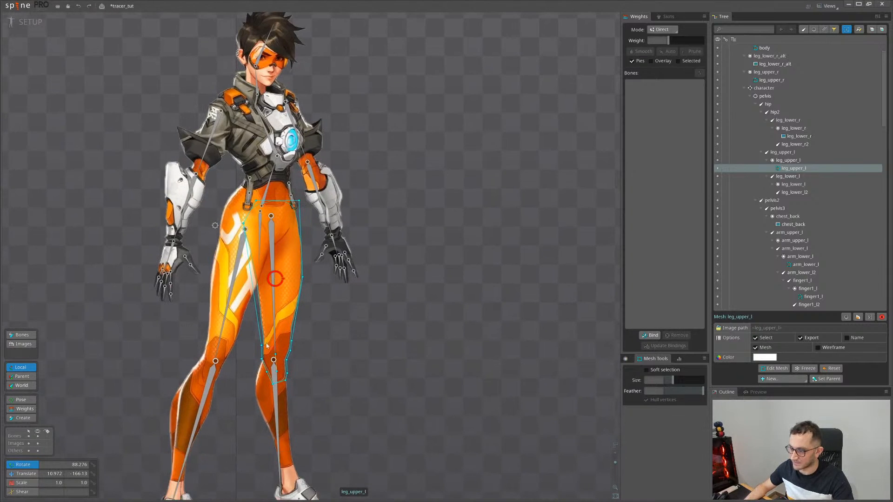
pyautogui.scroll(1, 529, 361)
pyautogui.click(223, 327)
pyautogui.moveTo(250, 355); pyautogui.dragTo(264, 260)
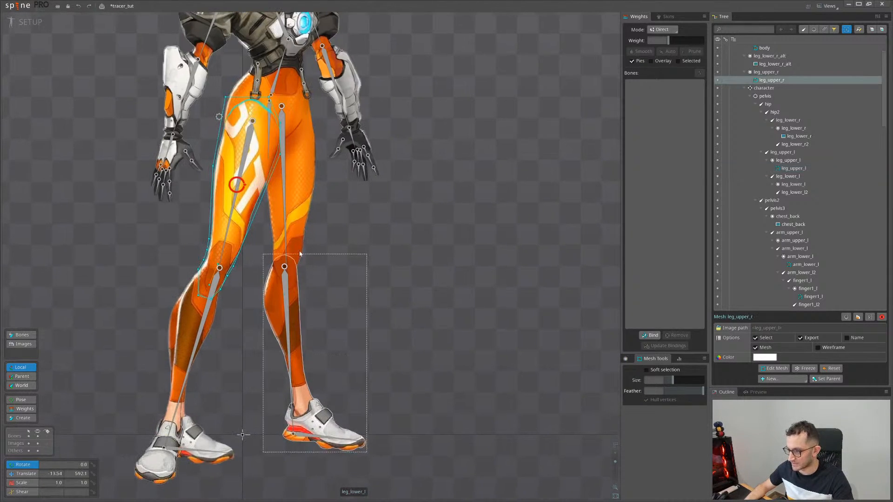
pyautogui.click(301, 209)
pyautogui.click(226, 252)
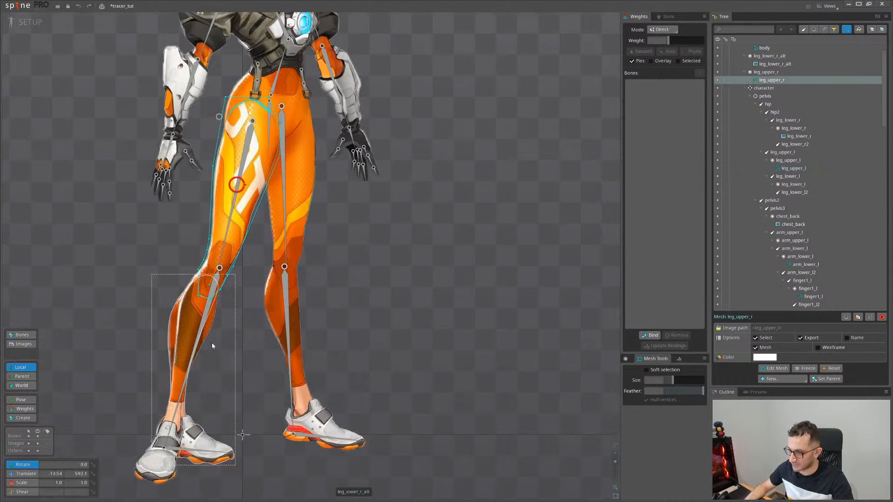
pyautogui.click(298, 227)
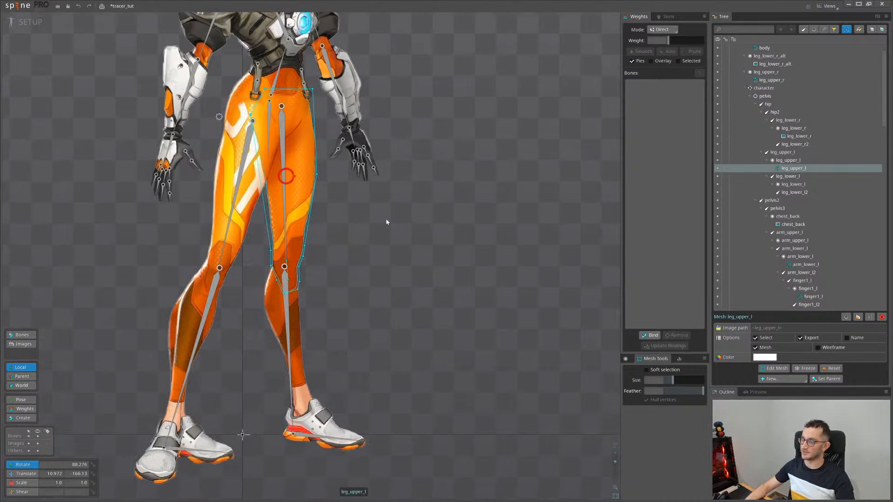
pyautogui.click(225, 261)
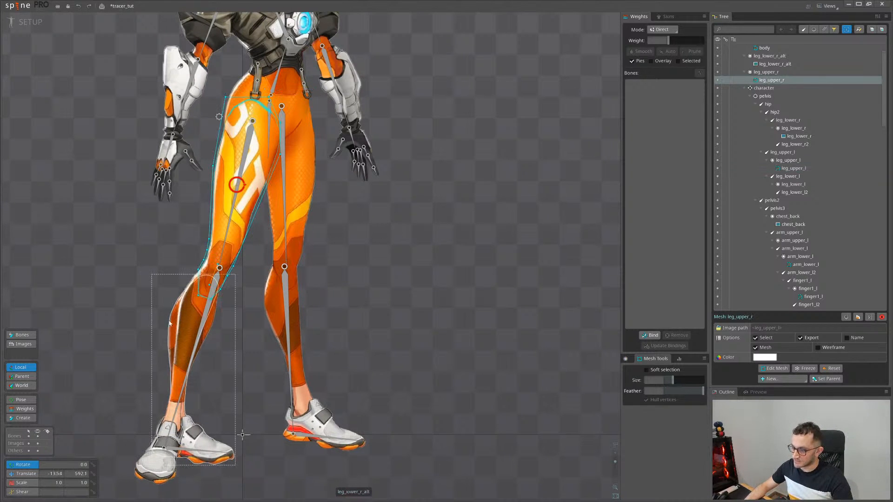
# Convert the leg_lower_l image to a mesh and start a new outline for it
pyautogui.moveTo(289, 341); pyautogui.dragTo(298, 285)
pyautogui.click(298, 284)
pyautogui.click(755, 358)
pyautogui.click(774, 368)
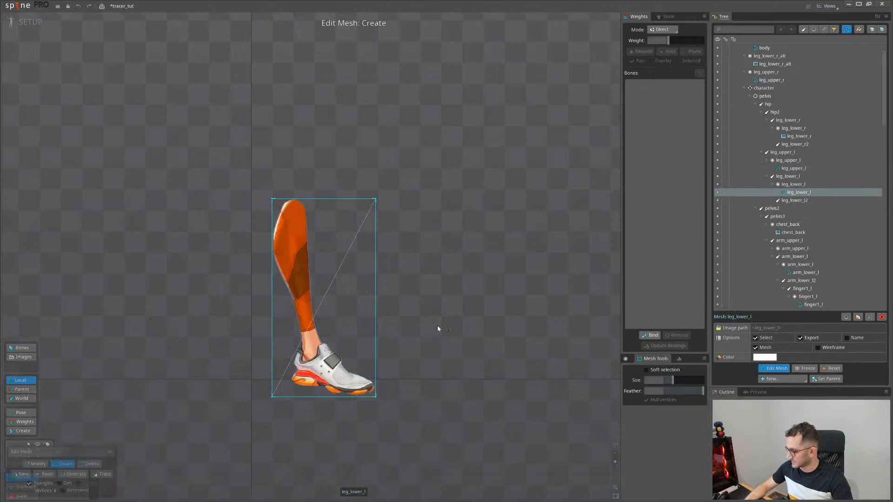
pyautogui.click(21, 474)
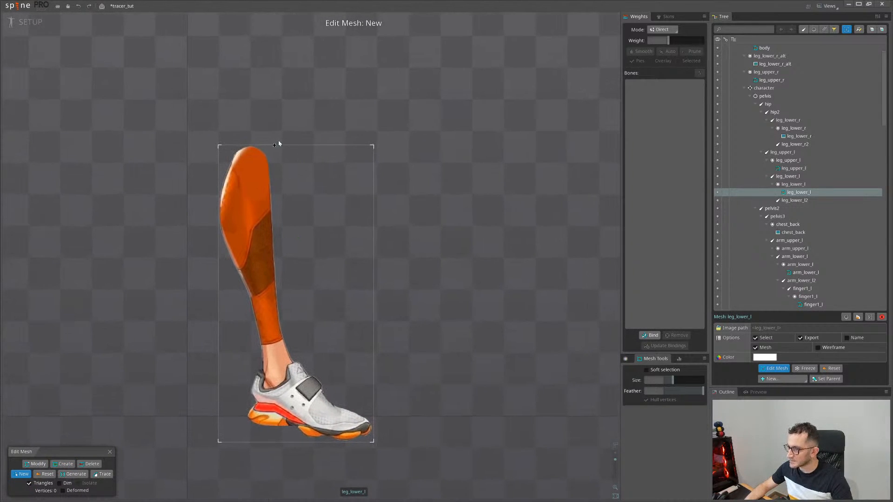
# Outline leg_lower_l from above the knee down the front of the shin and over the shoe to the toe
pyautogui.scroll(2, 311, 321)
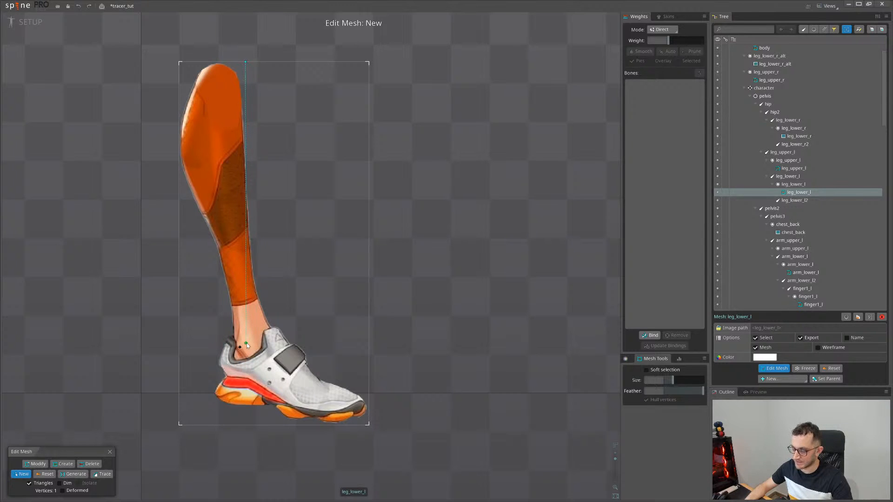
pyautogui.moveTo(253, 345); pyautogui.dragTo(232, 337)
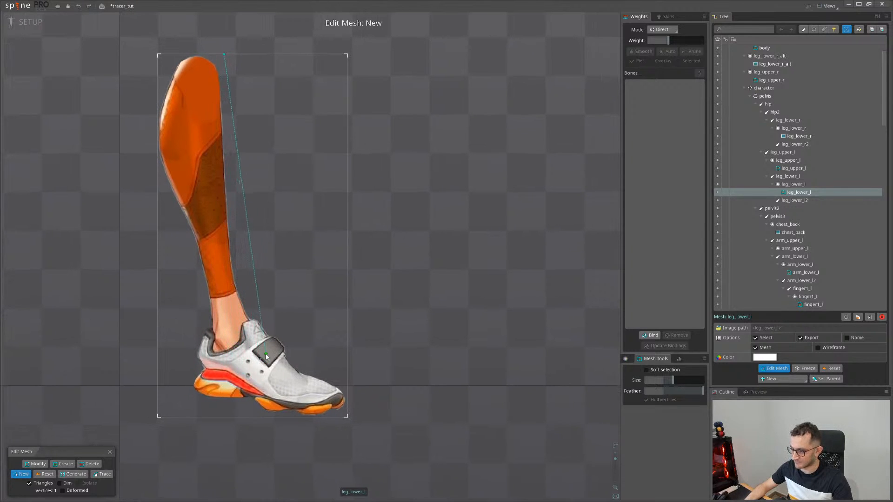
pyautogui.moveTo(247, 397); pyautogui.dragTo(228, 387)
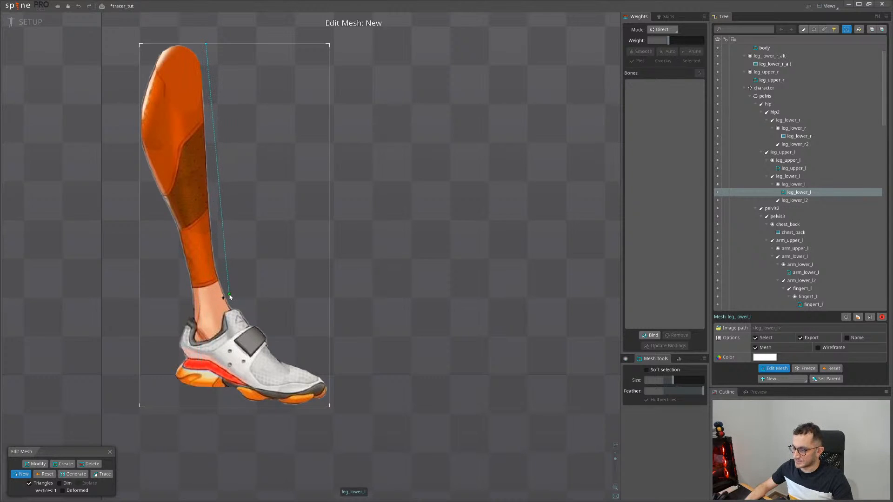
pyautogui.click(230, 295)
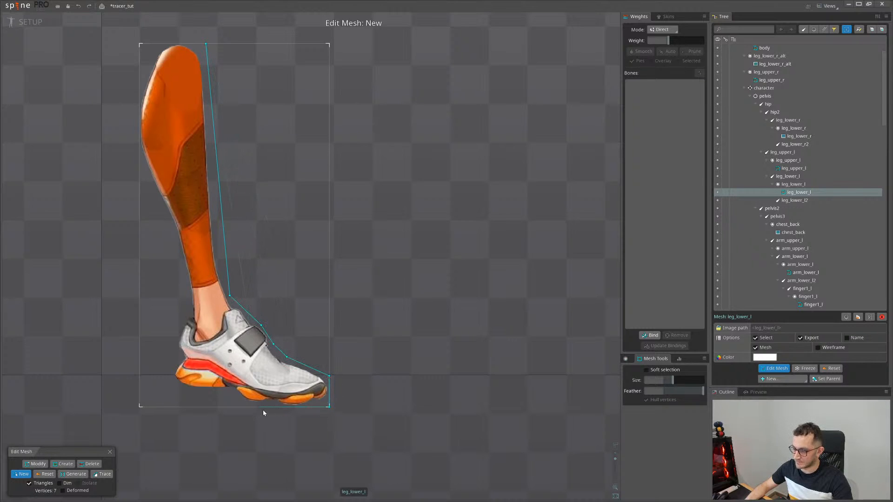
# Continue the leg_lower_l outline under the sole, around the heel and up the calf, and close it at the first vertex
pyautogui.click(229, 392)
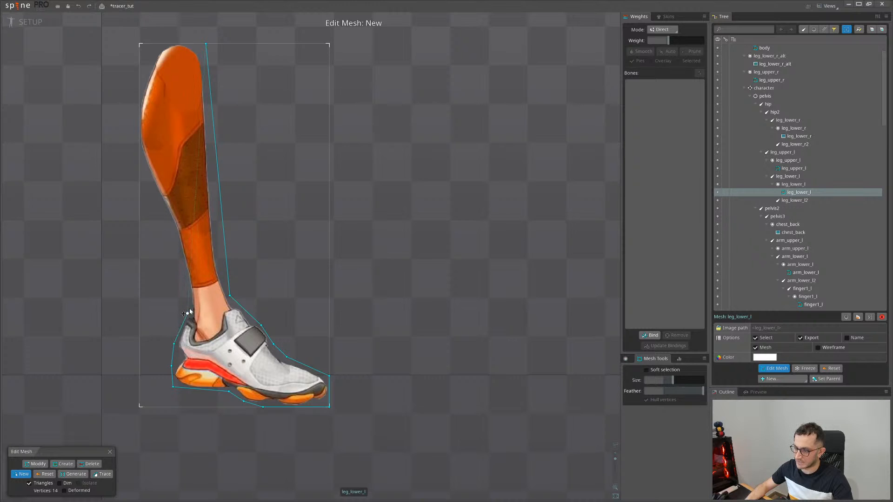
pyautogui.moveTo(126, 173); pyautogui.dragTo(134, 217)
pyautogui.click(130, 192)
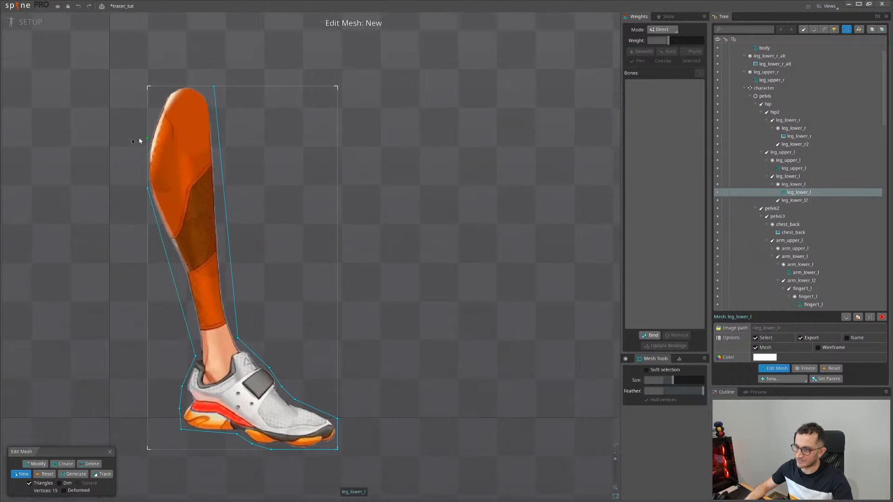
pyautogui.click(212, 87)
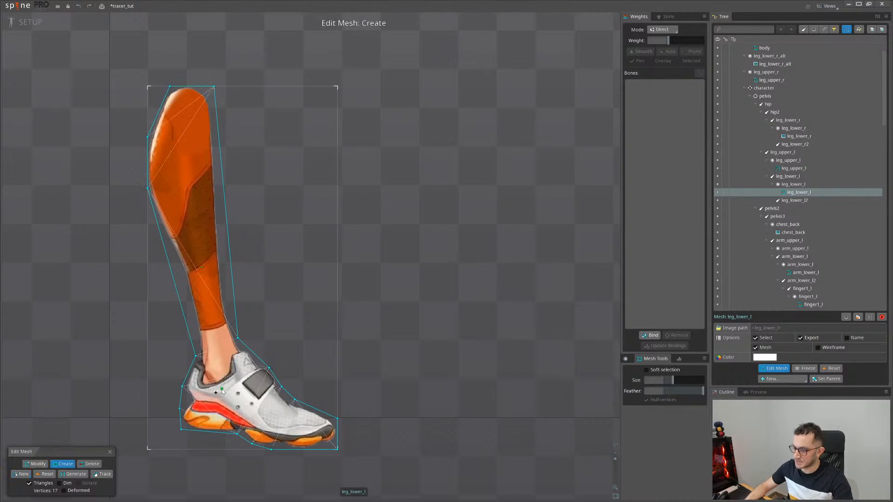
# Add three interior vertices inside the leg_lower_l shoe at the heel and midfoot, join the midfoot pair with an edge, and finish mesh editing
pyautogui.moveTo(221, 390); pyautogui.dragTo(220, 359)
pyautogui.scroll(1, 214, 372)
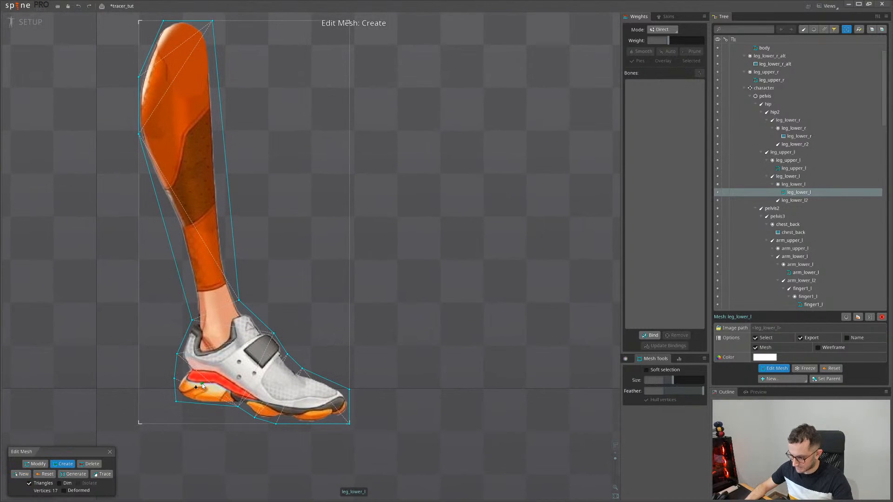
pyautogui.click(202, 383)
pyautogui.scroll(3, 202, 383)
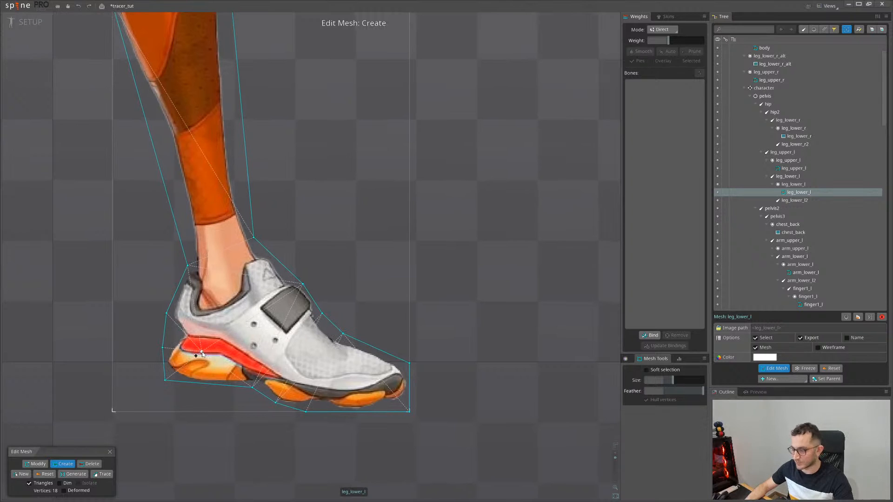
pyautogui.click(298, 359)
pyautogui.click(253, 325)
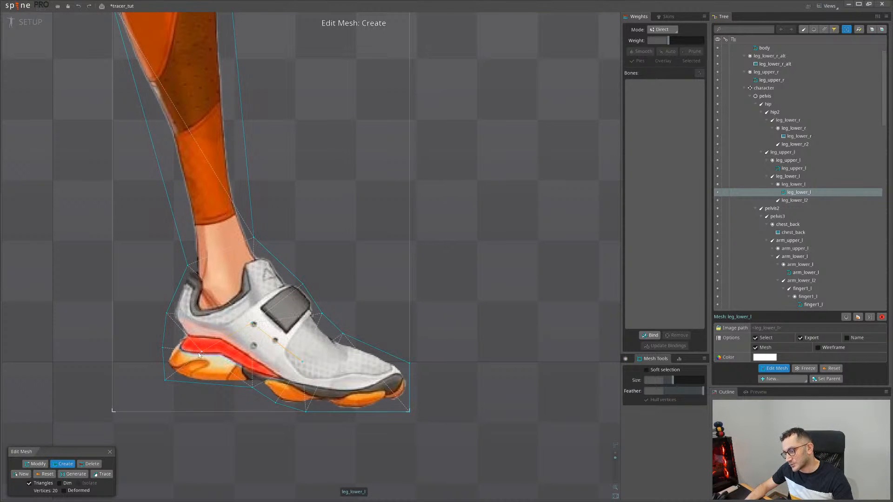
pyautogui.scroll(-2, 201, 354)
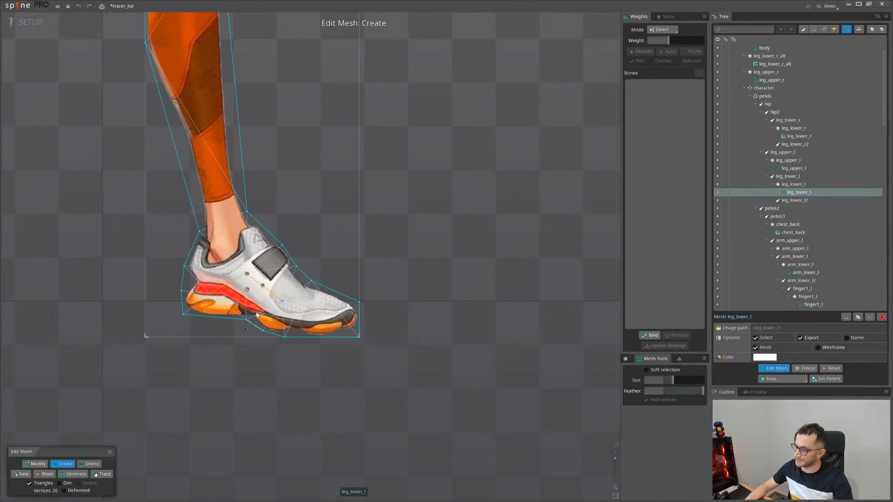
pyautogui.click(110, 452)
pyautogui.scroll(-2, 139, 325)
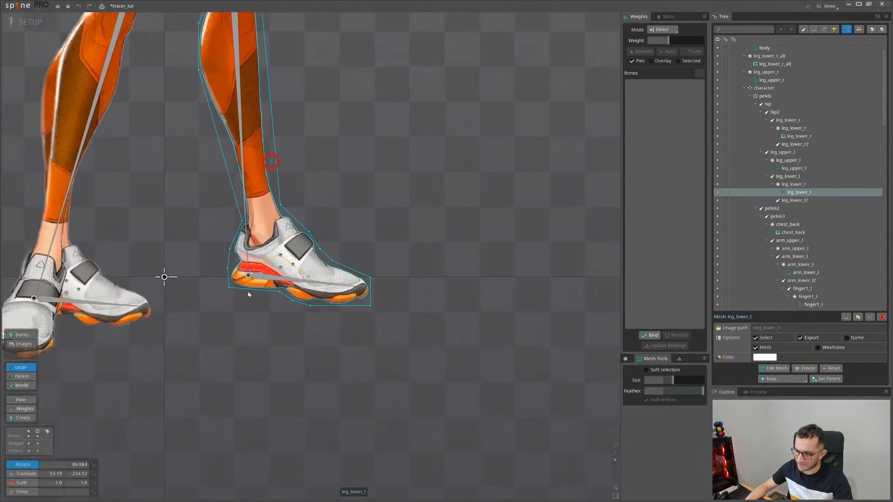
# Convert the leg_lower_r_alt image to a mesh and start a new outline for it
pyautogui.moveTo(70, 298); pyautogui.dragTo(251, 318)
pyautogui.click(243, 313)
pyautogui.scroll(1, 306, 306)
pyautogui.click(347, 322)
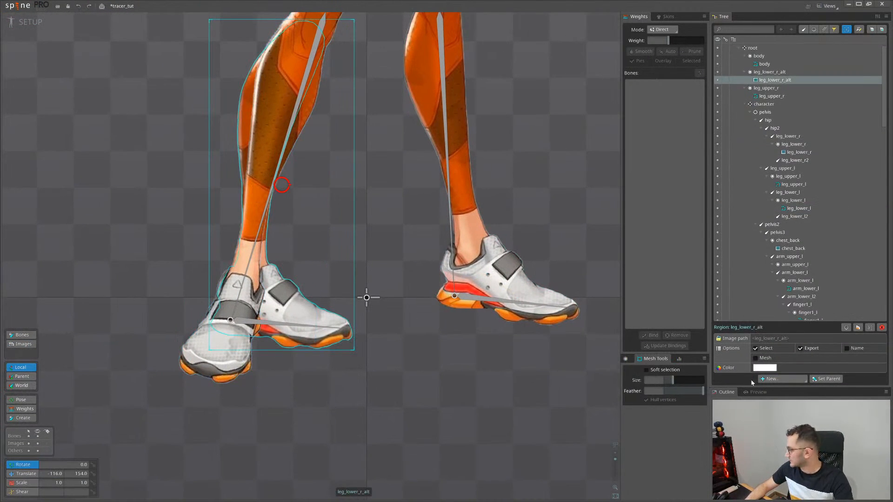
pyautogui.click(755, 358)
pyautogui.click(774, 368)
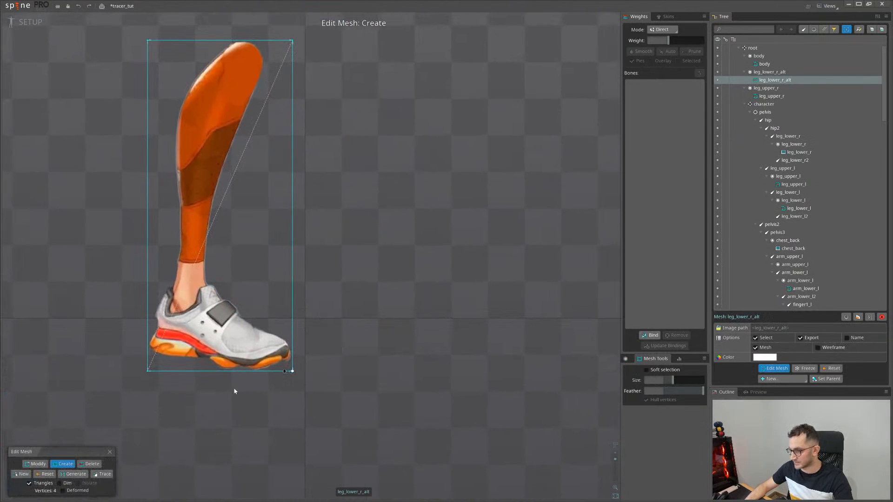
pyautogui.click(21, 474)
# Outline leg_lower_r_alt from beside the knee down the front of the shin and over the shoe to the toe
pyautogui.scroll(-2, 246, 248)
pyautogui.moveTo(198, 219); pyautogui.dragTo(227, 275)
pyautogui.scroll(1, 292, 196)
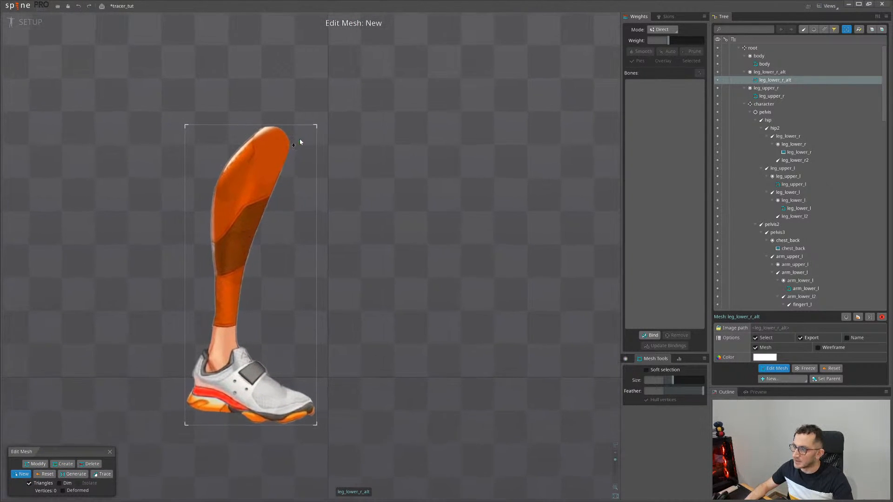
pyautogui.scroll(3, 233, 362)
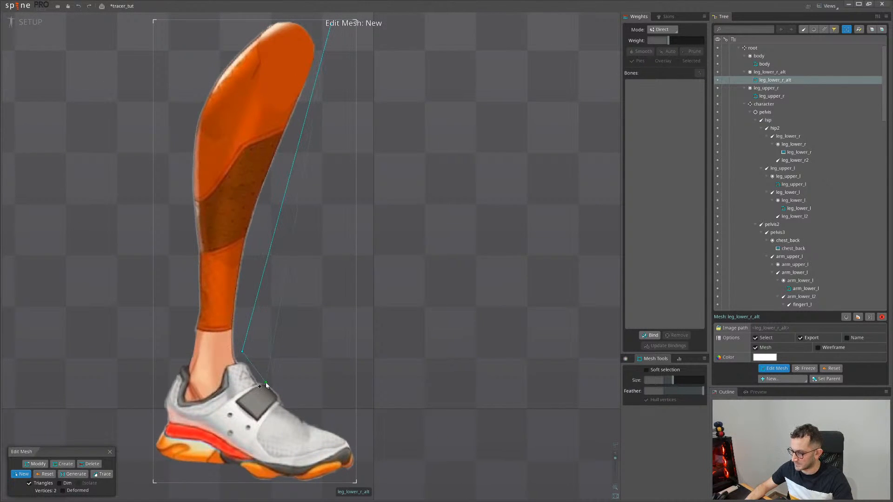
pyautogui.click(370, 448)
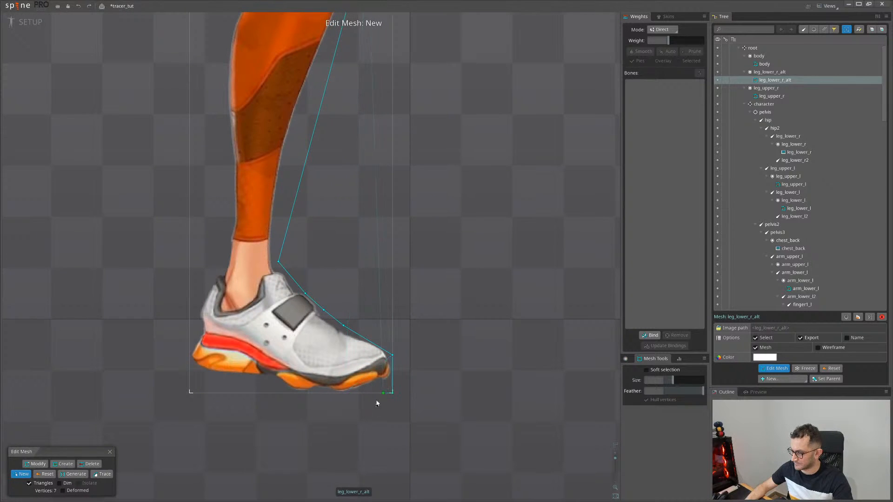
# Continue the leg_lower_r_alt outline under the sole, around the heel and up the calf, and close it at the first vertex
pyautogui.click(298, 393)
pyautogui.click(272, 381)
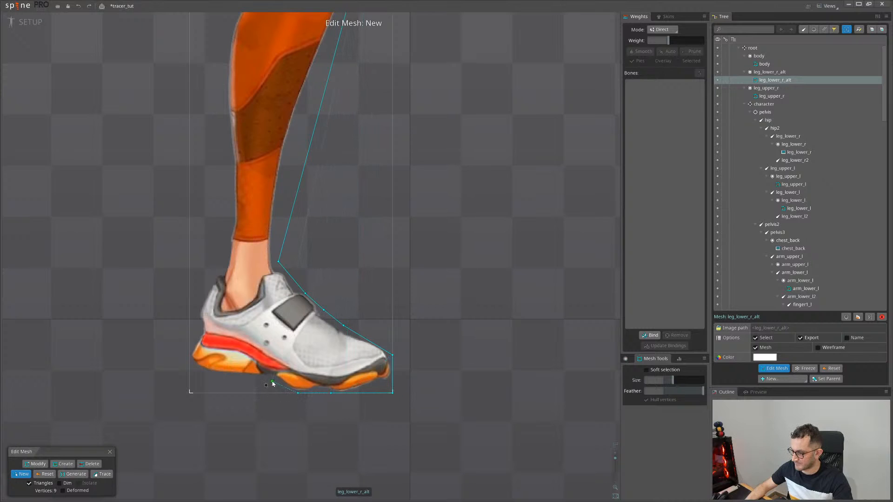
pyautogui.click(190, 371)
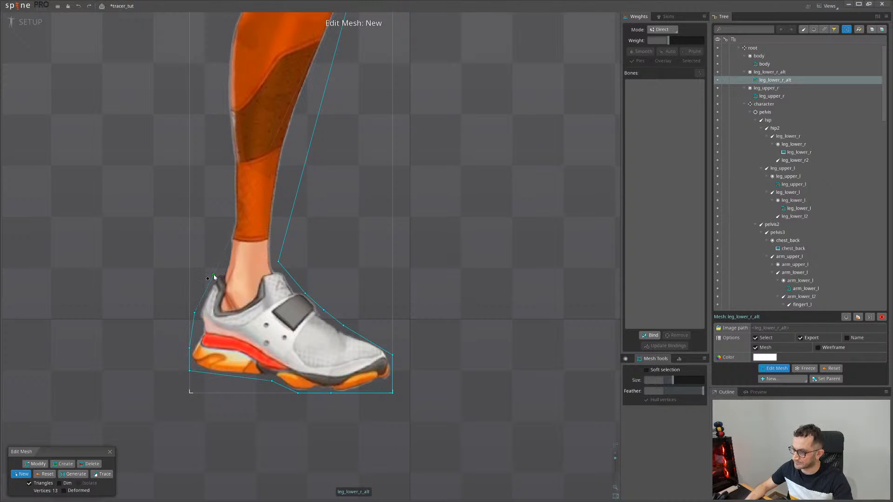
pyautogui.moveTo(214, 277); pyautogui.dragTo(207, 288)
pyautogui.click(217, 272)
pyautogui.moveTo(227, 209); pyautogui.dragTo(216, 402)
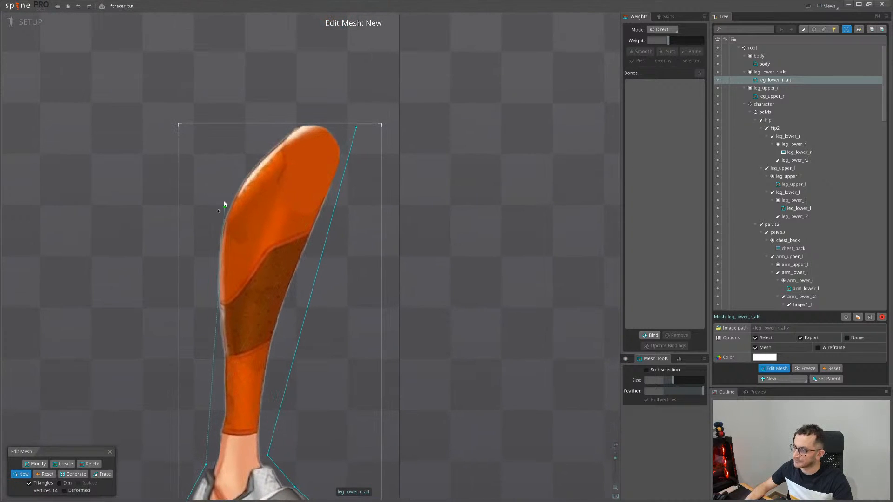
pyautogui.click(225, 124)
pyautogui.click(353, 130)
pyautogui.moveTo(282, 322); pyautogui.dragTo(286, 189)
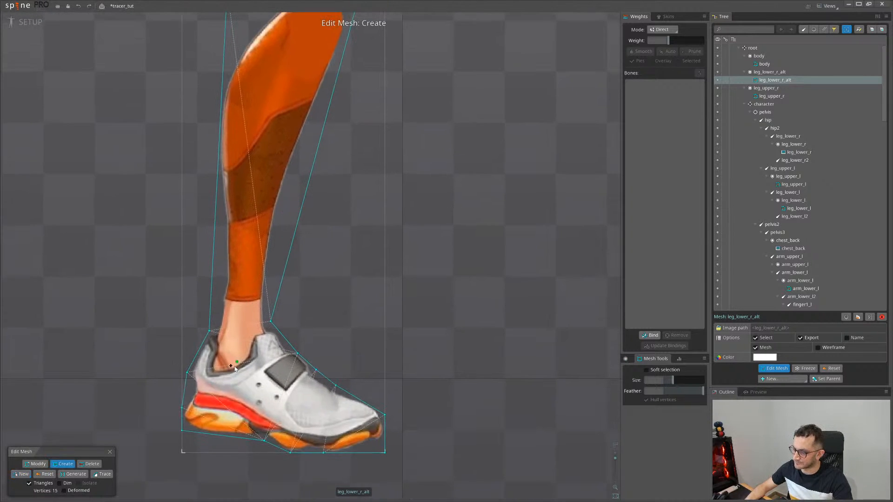
# Add an outline vertex behind the ankle of leg_lower_r_alt and reposition the vertices along the back of the heel
pyautogui.press('d')
pyautogui.press('c')
pyautogui.click(194, 347)
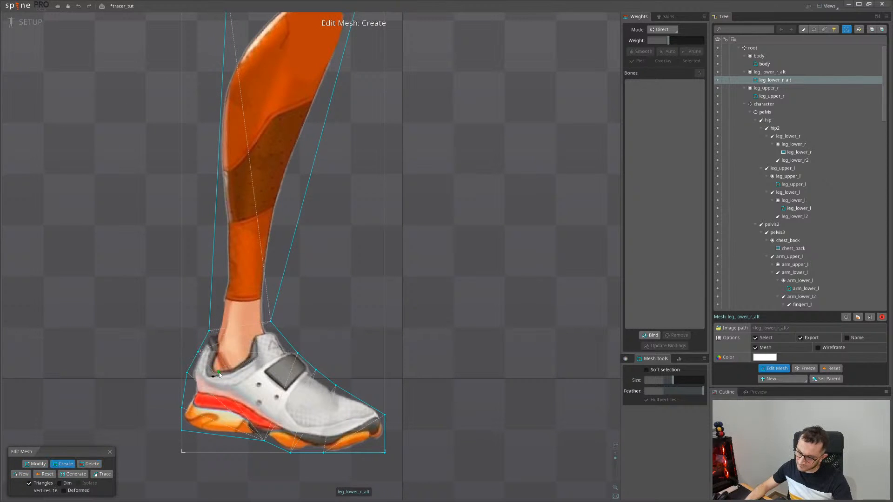
pyautogui.press('m')
pyautogui.moveTo(195, 349)
pyautogui.mouseDown()
pyautogui.moveTo(186, 385)
pyautogui.moveTo(199, 346)
pyautogui.moveTo(197, 354)
pyautogui.mouseUp()
pyautogui.press('c')
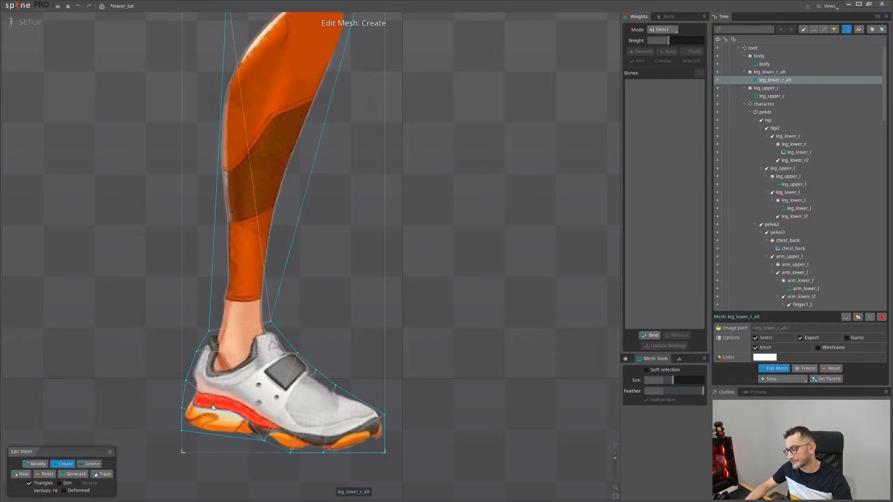
# Add three interior vertices inside the leg_lower_r_alt shoe, with an edge across the midfoot, and finish mesh editing
pyautogui.click(212, 407)
pyautogui.click(248, 383)
pyautogui.click(253, 384)
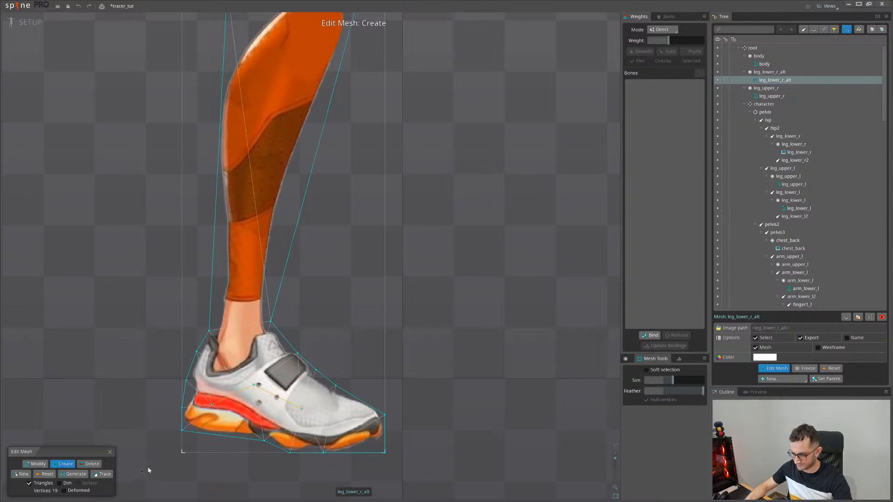
pyautogui.click(299, 413)
pyautogui.click(110, 452)
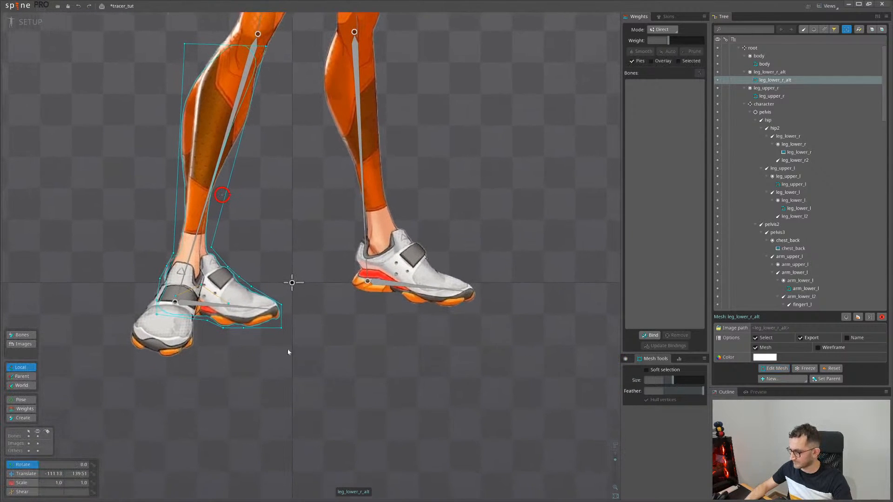
# Convert the front-facing leg_lower_r image to a mesh and start a new outline for it
pyautogui.moveTo(310, 348); pyautogui.dragTo(372, 404)
pyautogui.press('v')
pyautogui.press('space')
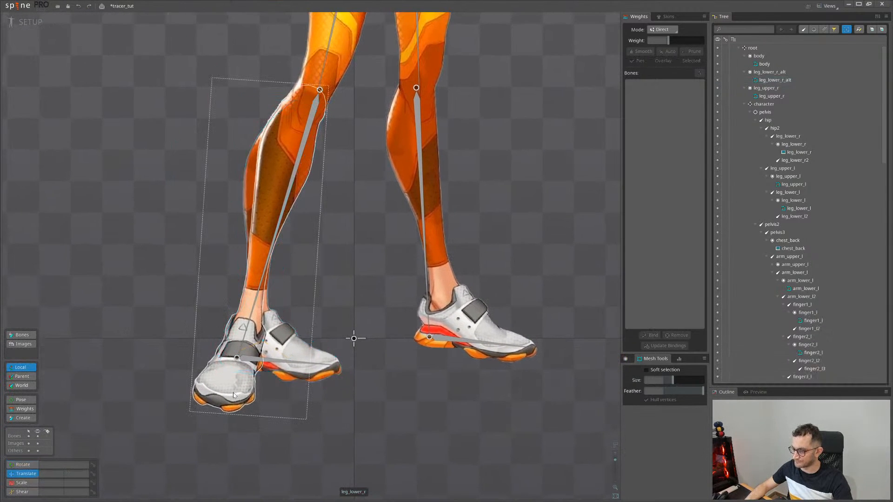
pyautogui.click(233, 393)
pyautogui.click(755, 358)
pyautogui.click(774, 368)
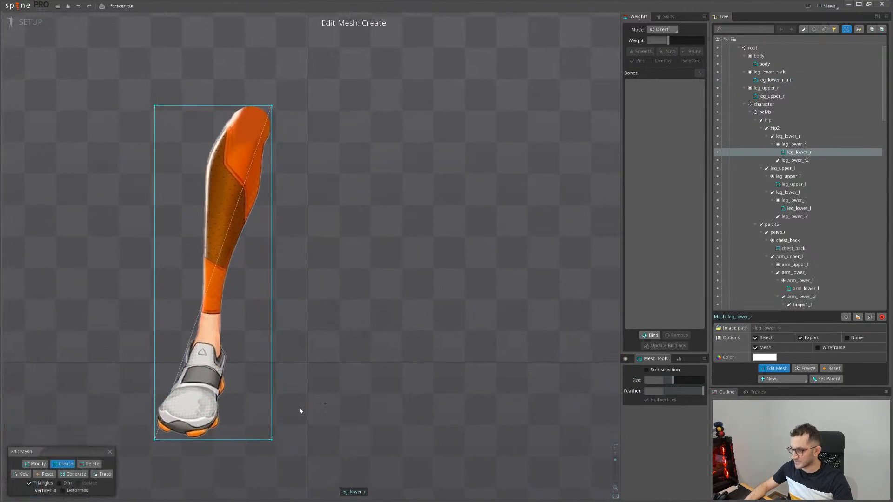
pyautogui.click(21, 474)
# Outline leg_lower_r from above the knee down the outer side of the shin and shoe to the toe
pyautogui.scroll(2, 242, 112)
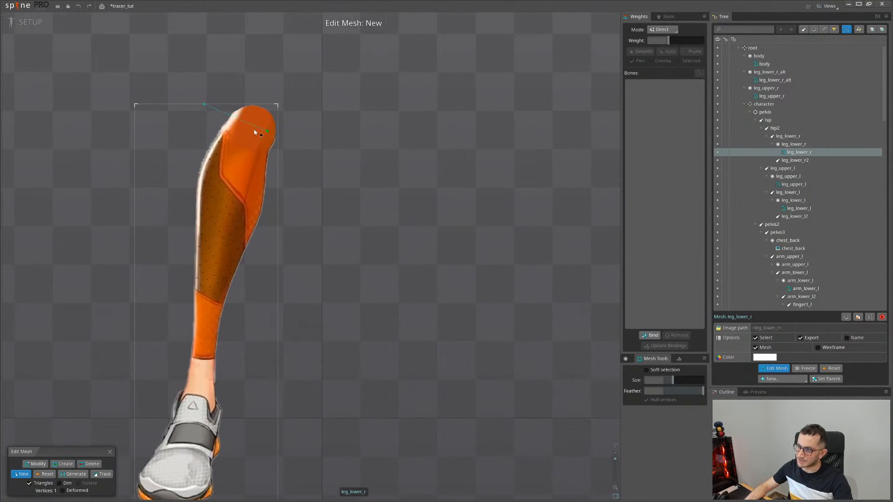
pyautogui.moveTo(205, 129); pyautogui.dragTo(233, 87)
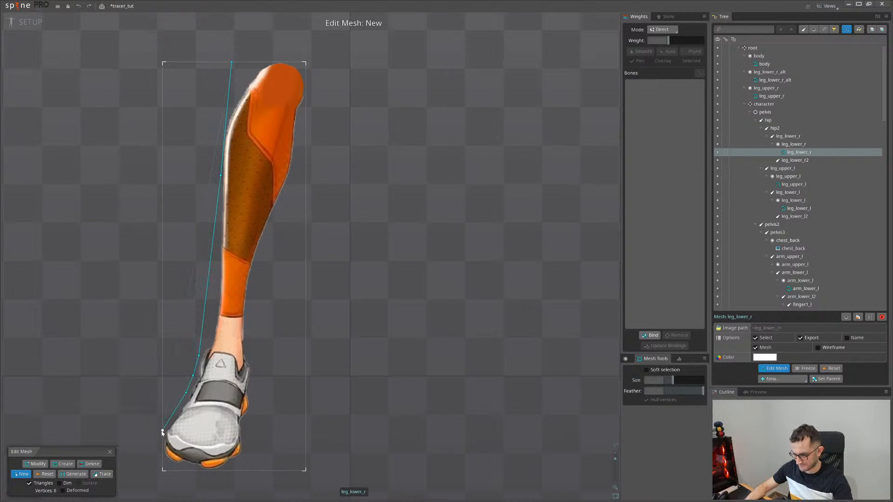
pyautogui.moveTo(162, 432); pyautogui.dragTo(172, 390)
pyautogui.click(168, 447)
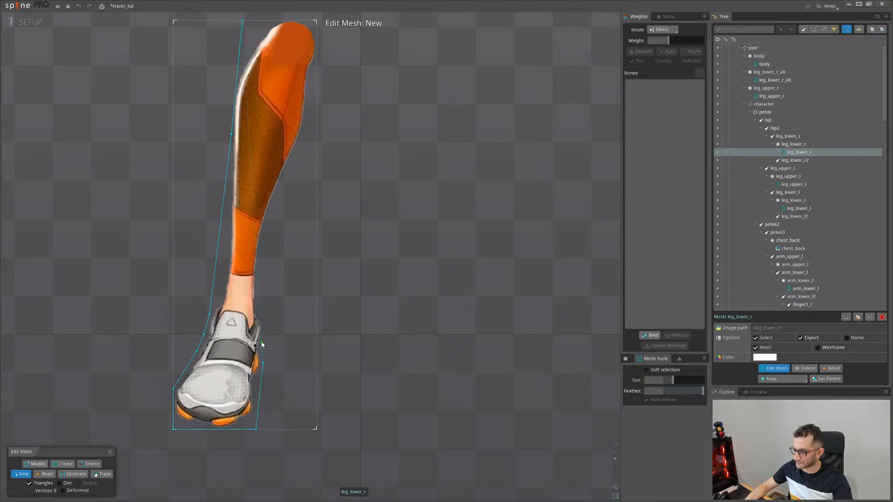
# Continue the leg_lower_r outline up the inner side of the shoe and calf, close it above the knee, and finish mesh editing
pyautogui.click(263, 341)
pyautogui.moveTo(320, 154); pyautogui.dragTo(315, 173)
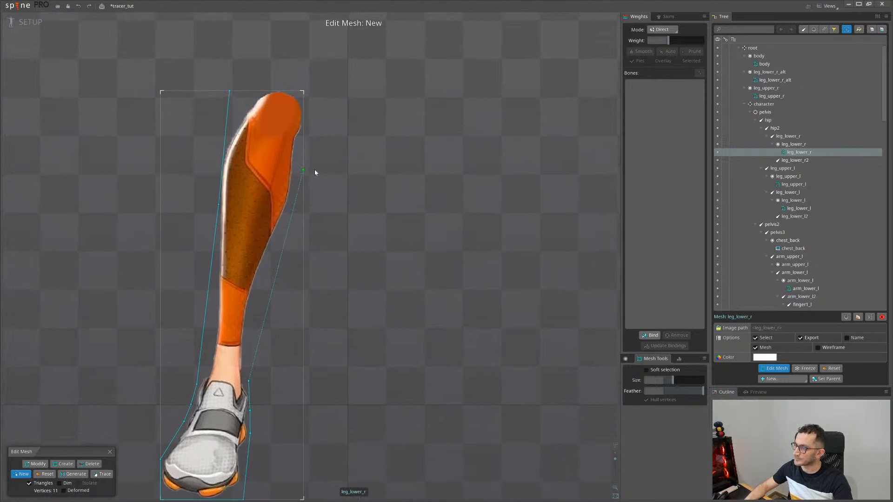
pyautogui.click(229, 91)
pyautogui.moveTo(310, 288); pyautogui.dragTo(303, 231)
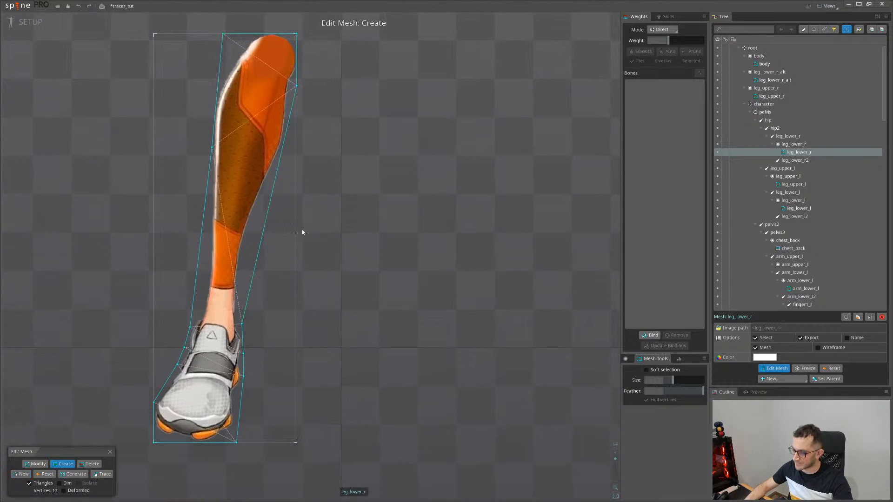
pyautogui.click(109, 452)
# Reopen the leg_lower_r mesh, add an interior vertex on the shoe strap, connect it by an edge to the inner ankle vertex, and finish
pyautogui.scroll(5, 264, 364)
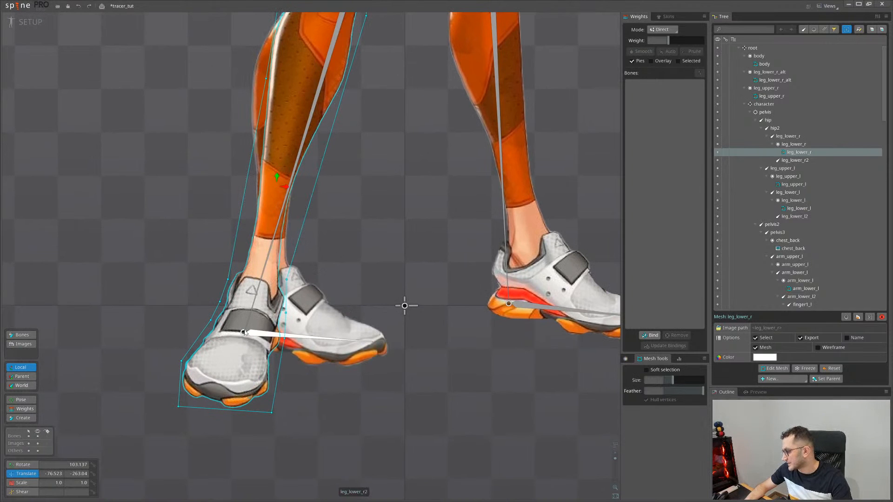
pyautogui.click(769, 372)
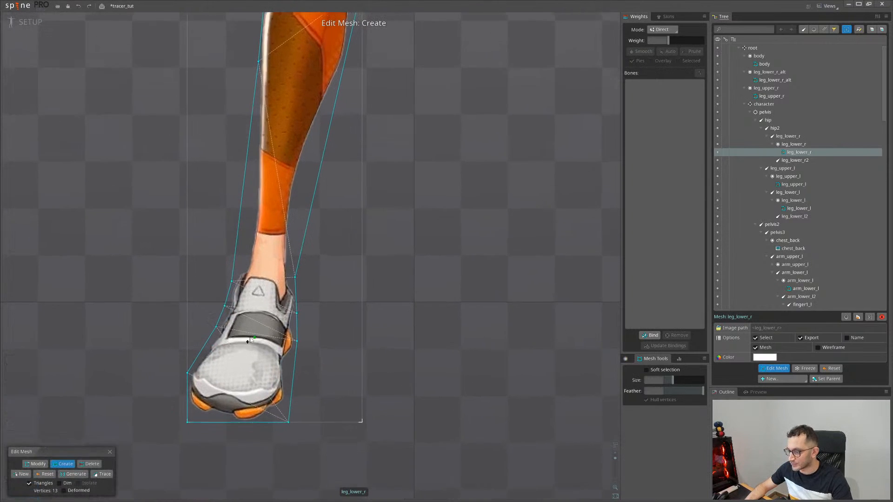
pyautogui.click(251, 335)
pyautogui.scroll(2, 263, 344)
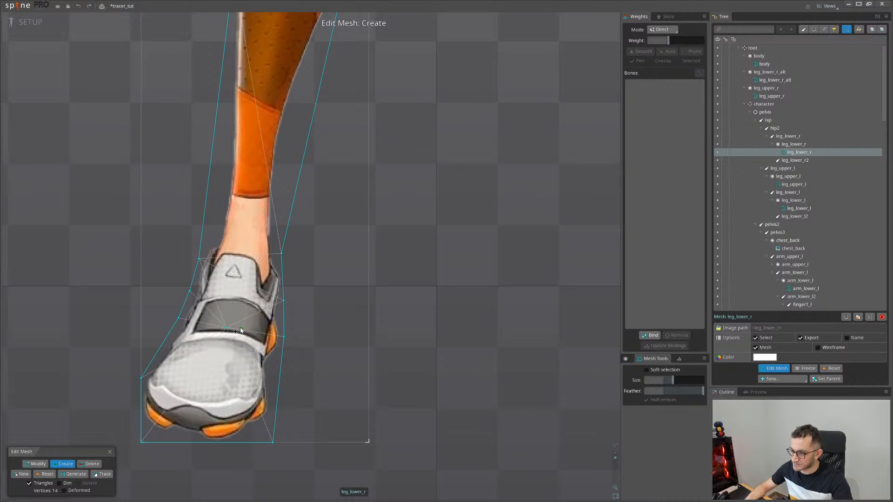
pyautogui.moveTo(281, 254); pyautogui.dragTo(226, 328)
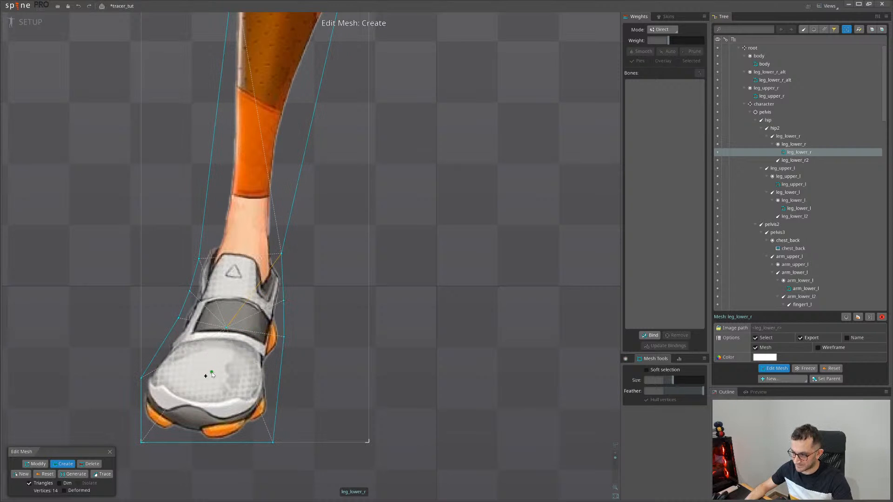
pyautogui.click(110, 451)
# Bind the leg_lower_l mesh to the leg_lower_l and leg_lower_l2 bones, undoing the mistaken leg_upper_l binding
pyautogui.scroll(-3, 428, 313)
pyautogui.moveTo(459, 343); pyautogui.dragTo(316, 345)
pyautogui.scroll(-3, 318, 346)
pyautogui.moveTo(308, 260); pyautogui.dragTo(287, 315)
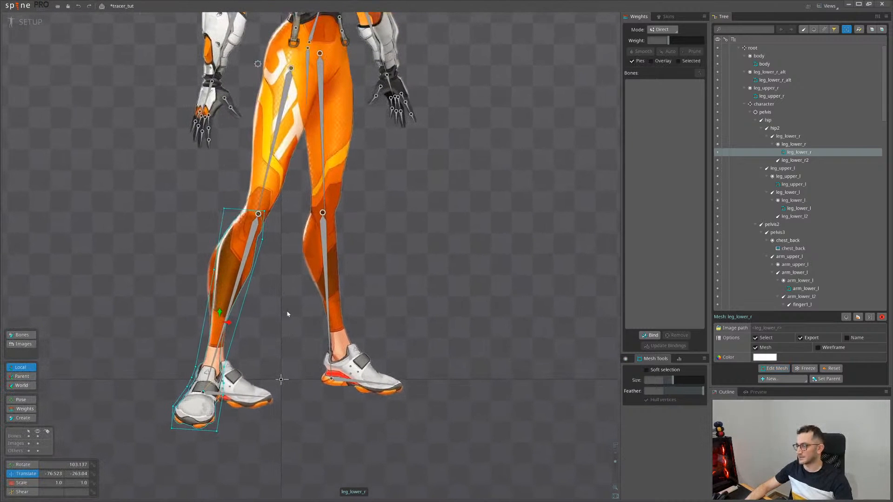
pyautogui.click(322, 279)
pyautogui.click(650, 335)
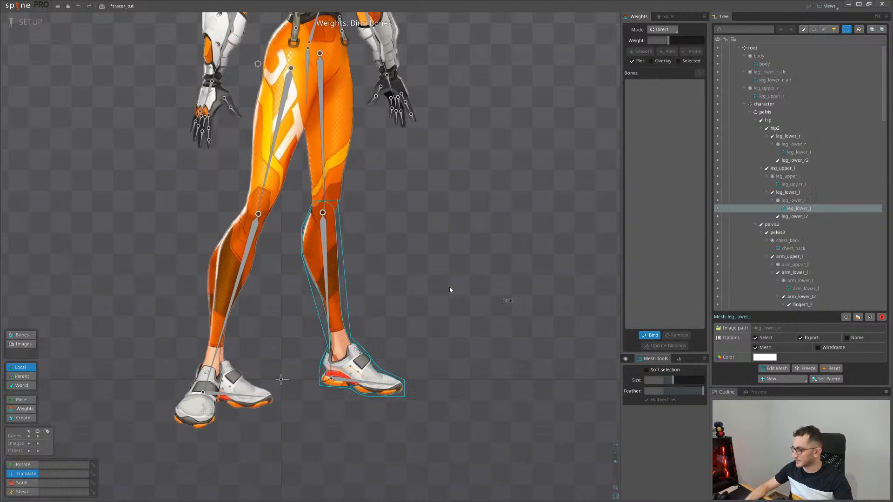
pyautogui.click(322, 264)
pyautogui.click(323, 198)
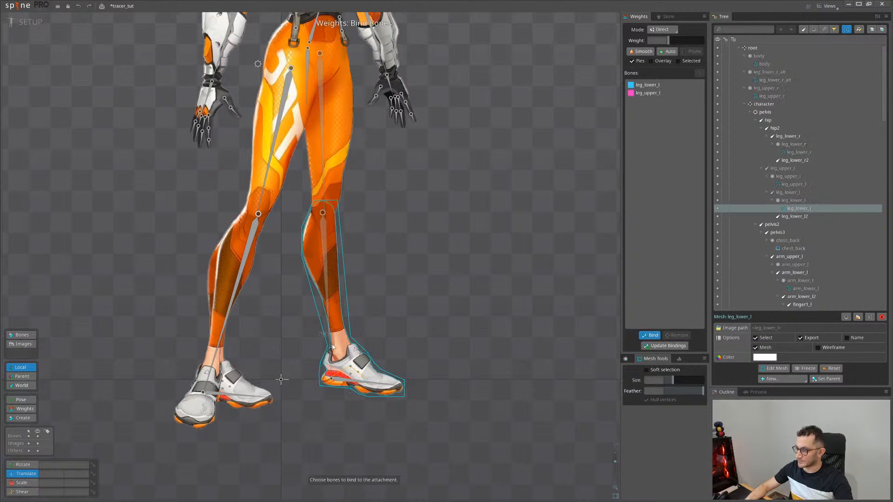
pyautogui.hotkey('ctrl', 'z')
pyautogui.click(353, 381)
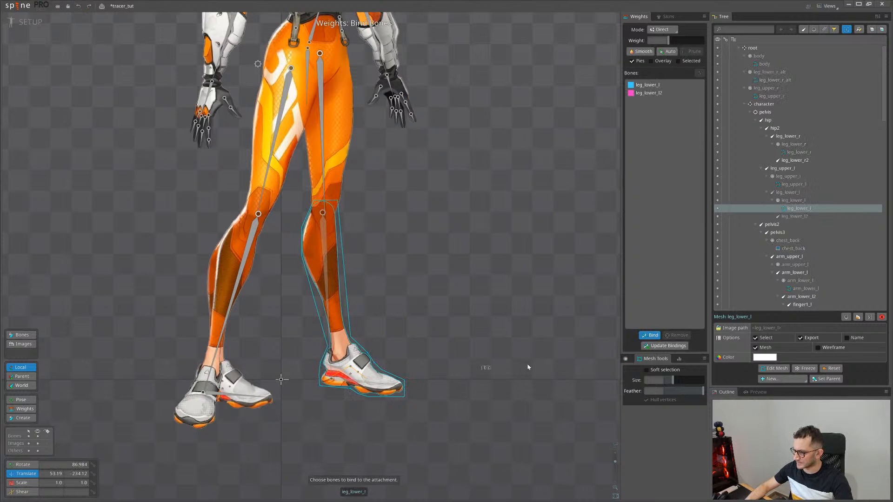
pyautogui.click(650, 337)
# Rotate the leg_lower_l2 foot bone upward into a test pose and display the leg_lower_l mesh's weights
pyautogui.scroll(5, 375, 383)
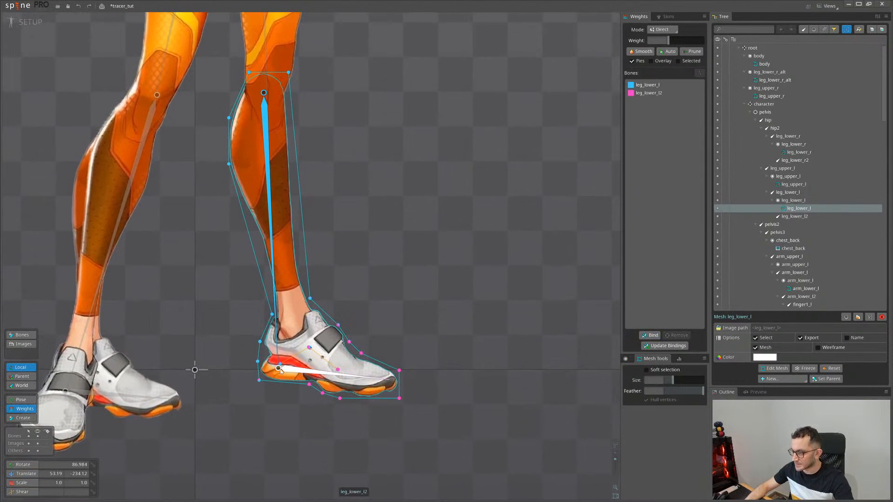
pyautogui.moveTo(428, 422); pyautogui.dragTo(303, 342)
pyautogui.click(364, 381)
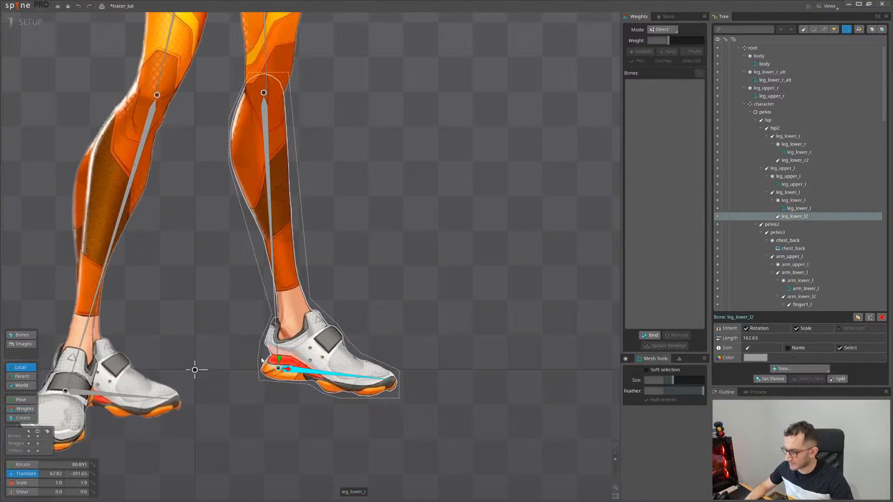
pyautogui.scroll(1, 291, 358)
pyautogui.moveTo(399, 329); pyautogui.dragTo(413, 294)
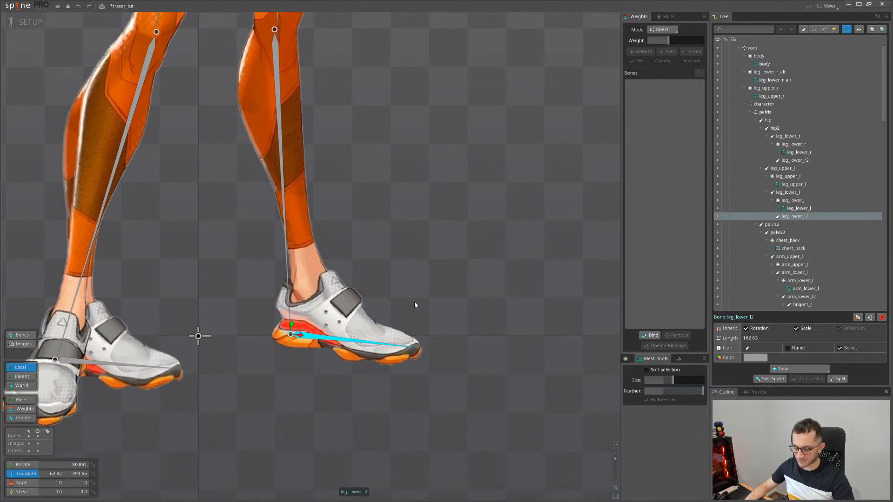
pyautogui.moveTo(374, 409); pyautogui.dragTo(424, 328)
pyautogui.press('c')
pyautogui.click(319, 283)
pyautogui.press('g')
pyautogui.scroll(4, 319, 281)
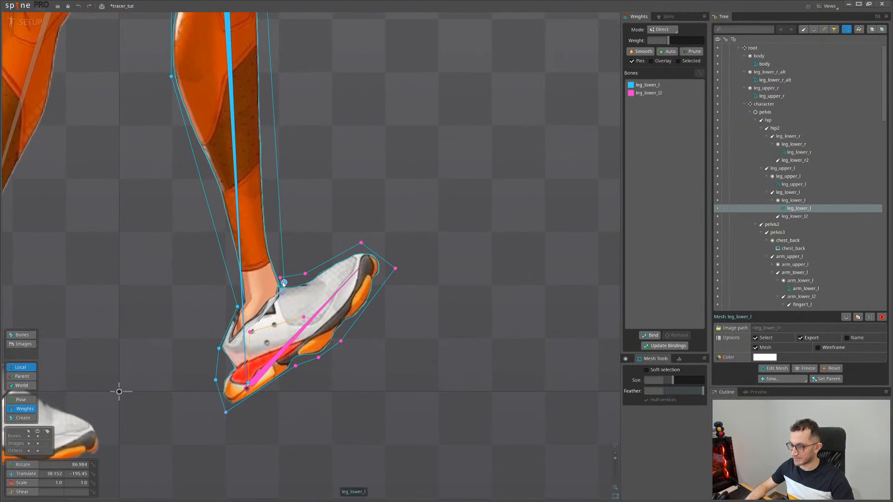
# Blend leg_lower_l2 influence into the lower and upper heel vertices of the left shoe, giving the upper heel about 20
pyautogui.click(238, 307)
pyautogui.click(243, 297)
pyautogui.moveTo(261, 305); pyautogui.dragTo(249, 278)
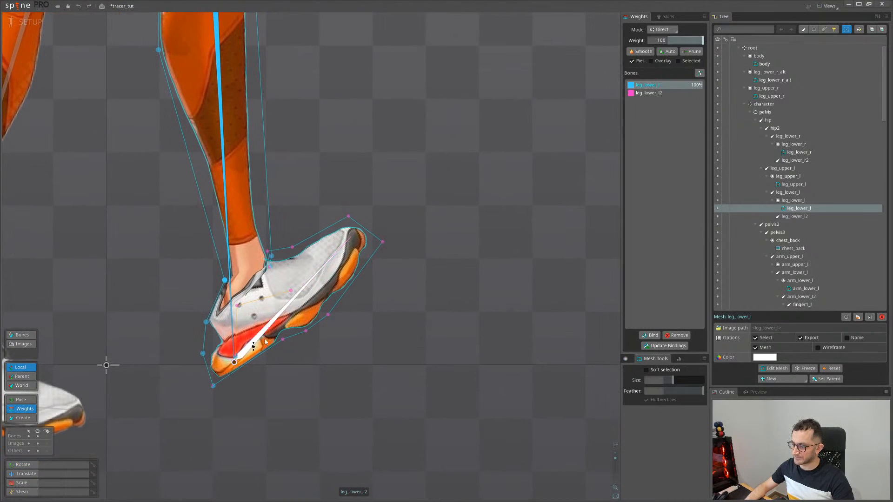
pyautogui.moveTo(327, 318); pyautogui.dragTo(304, 304)
pyautogui.click(251, 304)
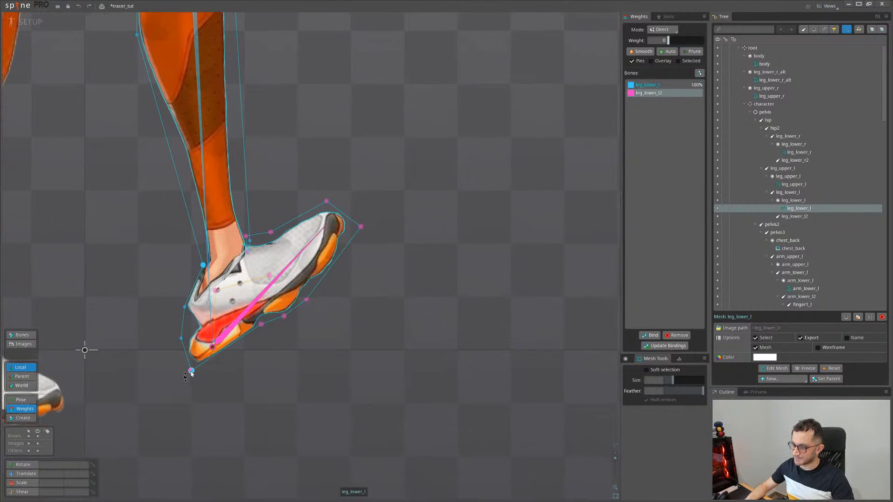
pyautogui.moveTo(192, 373); pyautogui.dragTo(193, 295)
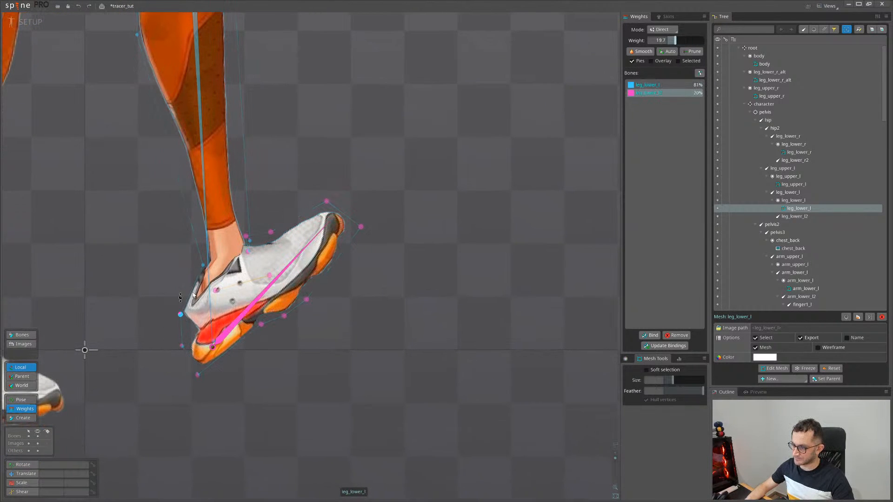
# Balance the front ankle and shoe tongue vertices between leg_lower_l2 and leg_lower_l to smooth the bend
pyautogui.moveTo(247, 251); pyautogui.dragTo(249, 254)
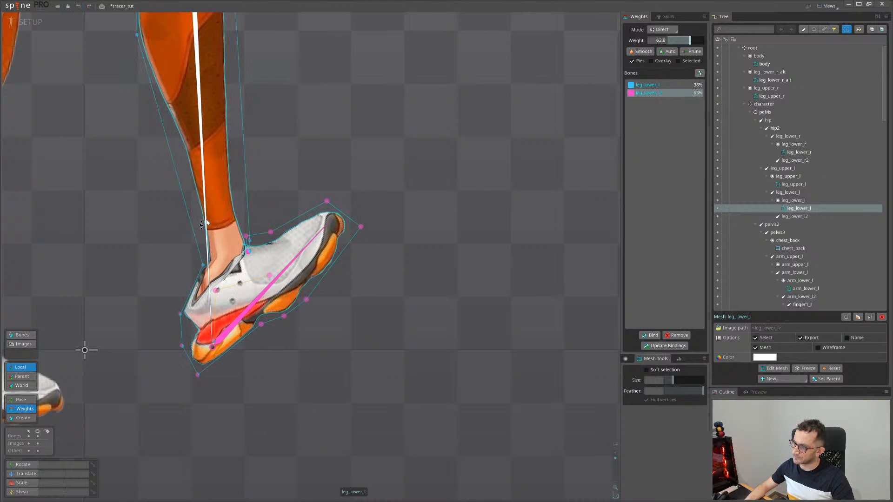
pyautogui.click(205, 222)
pyautogui.moveTo(251, 257); pyautogui.dragTo(248, 223)
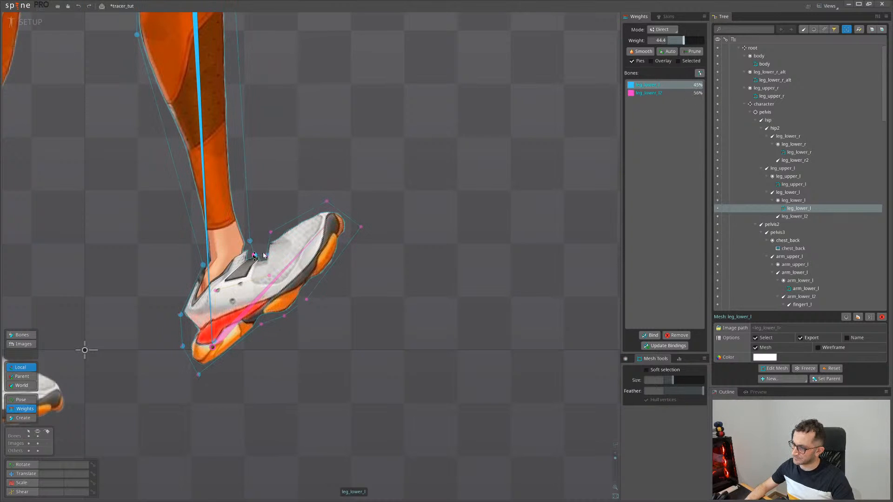
pyautogui.moveTo(266, 255); pyautogui.dragTo(259, 258)
# Raise leg_lower_l influence on the left shoe's interior side vertices and set the tongue vertex to about 43
pyautogui.moveTo(217, 290); pyautogui.dragTo(219, 274)
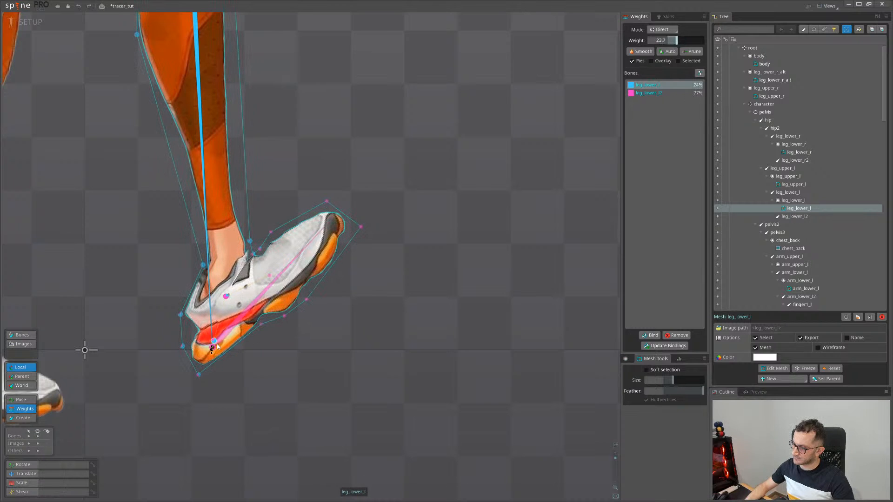
pyautogui.click(181, 315)
pyautogui.moveTo(269, 276); pyautogui.dragTo(226, 281)
pyautogui.click(255, 255)
pyautogui.moveTo(256, 255)
pyautogui.mouseDown()
pyautogui.moveTo(272, 226)
pyautogui.moveTo(255, 256)
pyautogui.mouseUp()
pyautogui.click(254, 254)
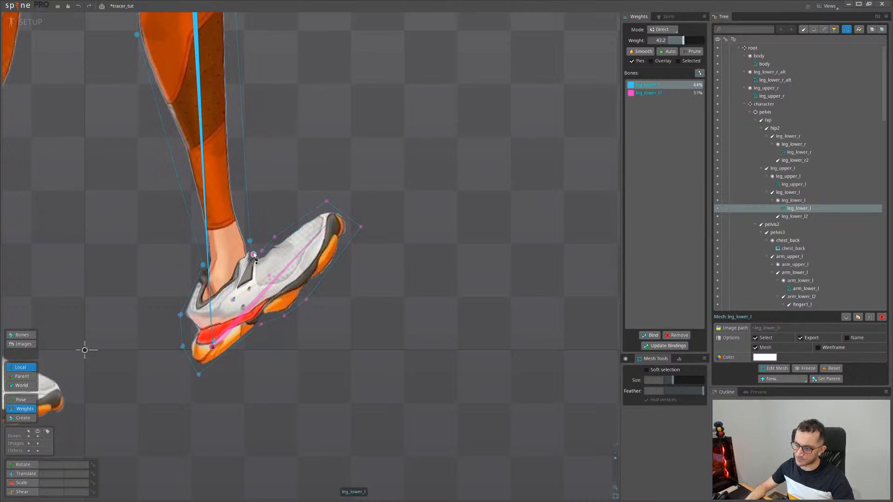
# Set leg_lower_l weights to about 89 on the upper heel, 71 on the lower heel, and 80 on the interior heel vertex
pyautogui.moveTo(181, 315); pyautogui.dragTo(182, 311)
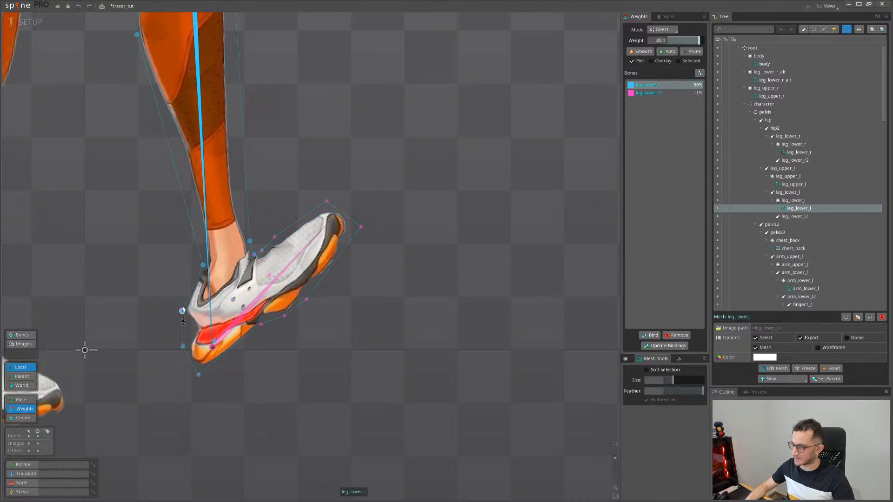
pyautogui.click(182, 346)
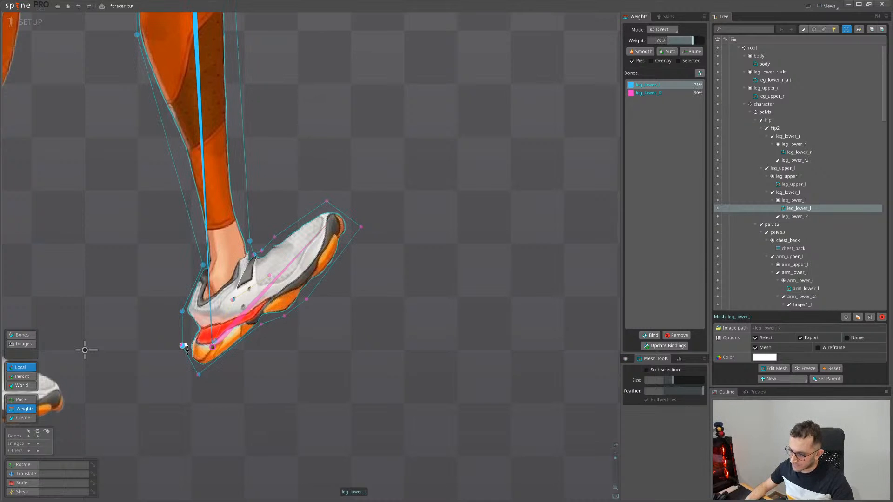
pyautogui.click(198, 375)
pyautogui.click(261, 325)
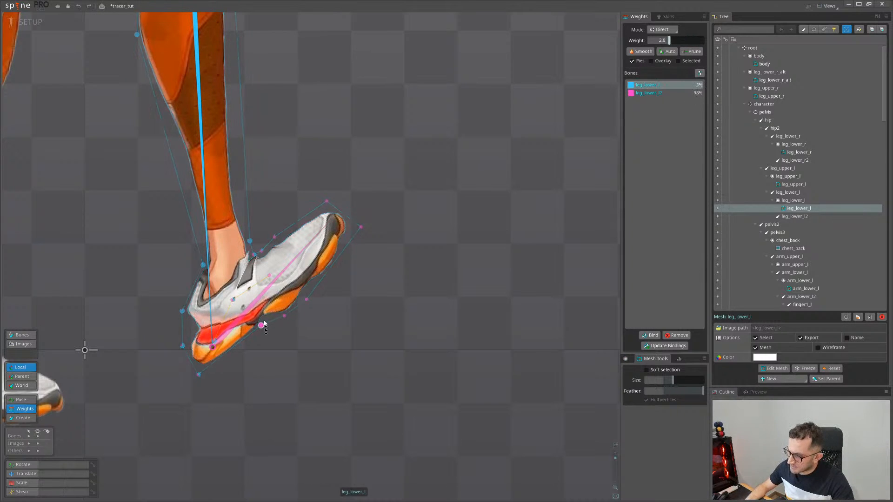
pyautogui.click(214, 341)
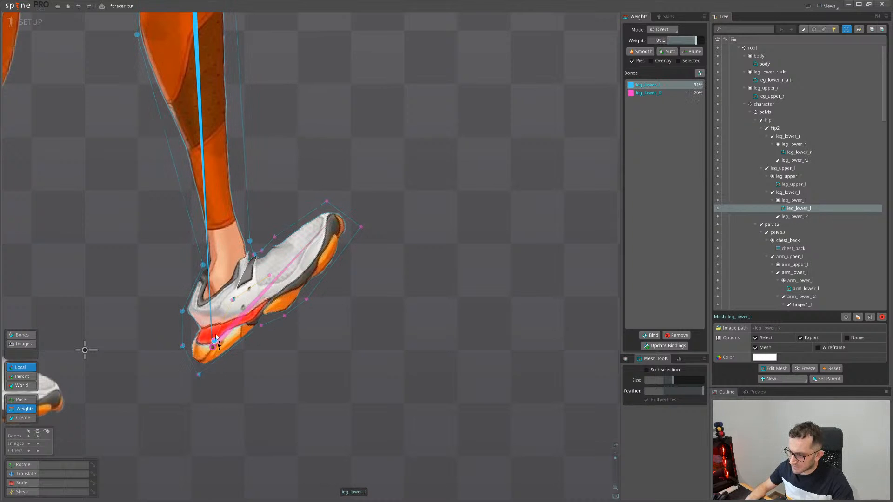
pyautogui.press('space')
pyautogui.press('space')
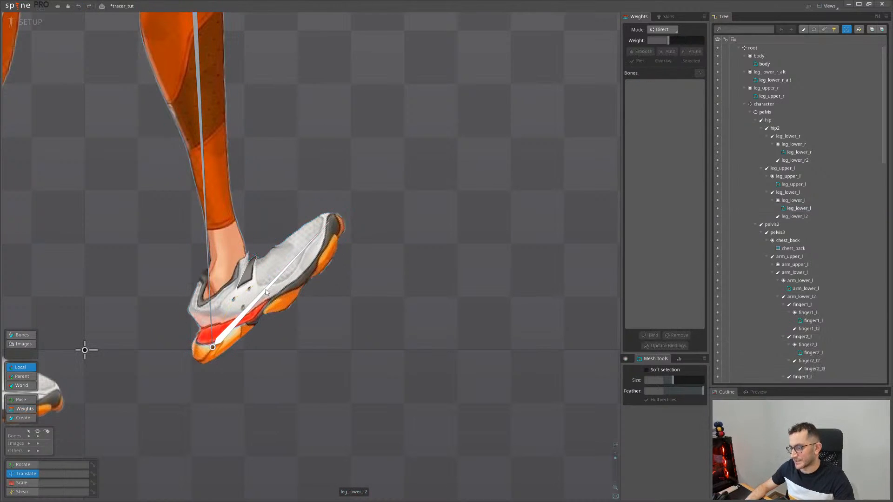
# Restore the leg_lower_l2 bone's pose by pasting its copied transform, including after another test rotation
pyautogui.click(266, 289)
pyautogui.scroll(-3, 396, 331)
pyautogui.hotkey('ctrl', 'v')
pyautogui.press('c')
pyautogui.moveTo(415, 302); pyautogui.dragTo(395, 204)
pyautogui.hotkey('ctrl', 'v')
# Set the leg_lower_l mesh's front ankle vertex to a leg_lower_l weight of about 89
pyautogui.click(274, 205)
pyautogui.scroll(5, 288, 251)
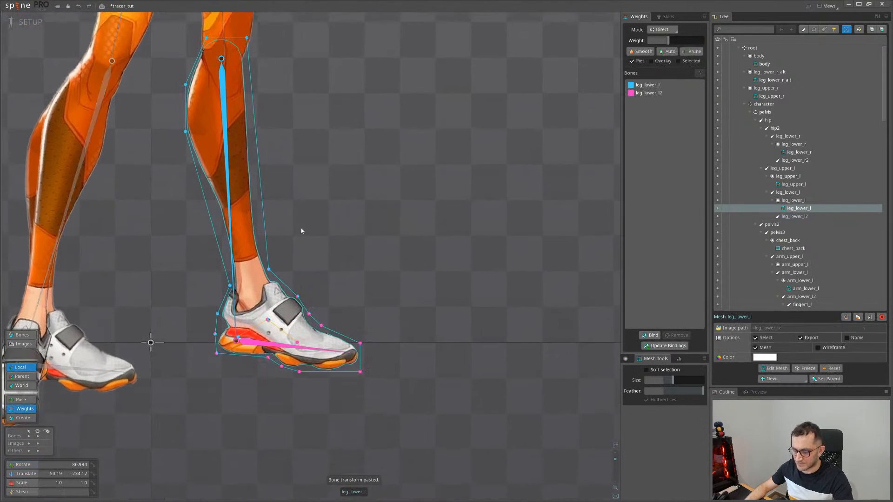
pyautogui.click(219, 260)
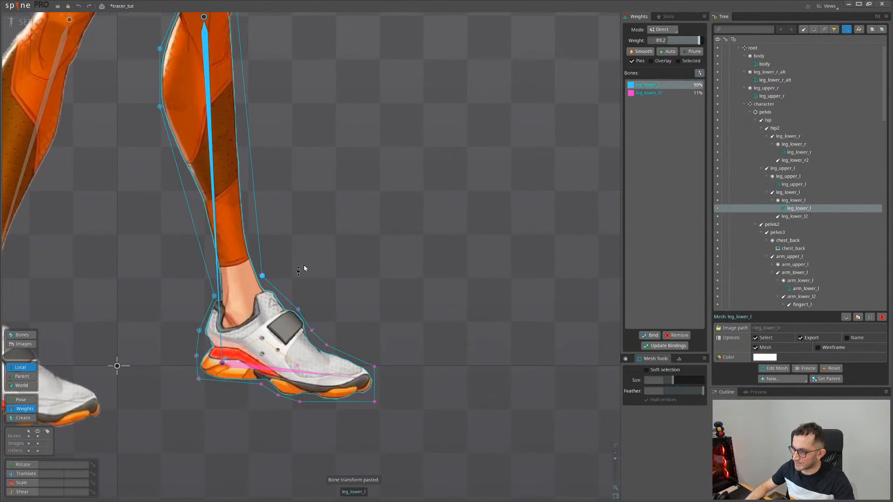
pyautogui.moveTo(303, 264)
pyautogui.mouseDown()
pyautogui.moveTo(309, 283)
pyautogui.moveTo(305, 256)
pyautogui.mouseUp()
pyautogui.press('space')
pyautogui.press('space')
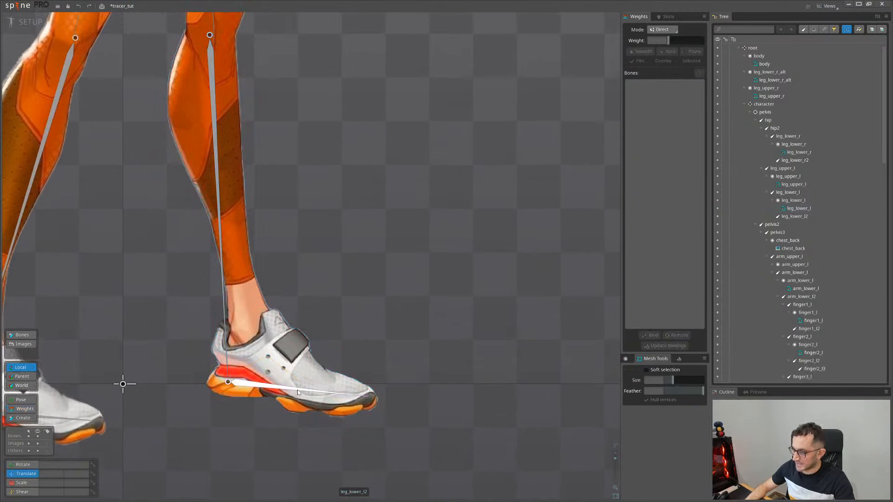
# Test the left foot's deformation by rotating leg_lower_l2, undo the rotation, and save the project
pyautogui.click(300, 391)
pyautogui.press('c')
pyautogui.moveTo(430, 365); pyautogui.dragTo(431, 325)
pyautogui.moveTo(422, 296); pyautogui.dragTo(400, 210)
pyautogui.hotkey('ctrl', 'z')
pyautogui.hotkey('ctrl', 's')
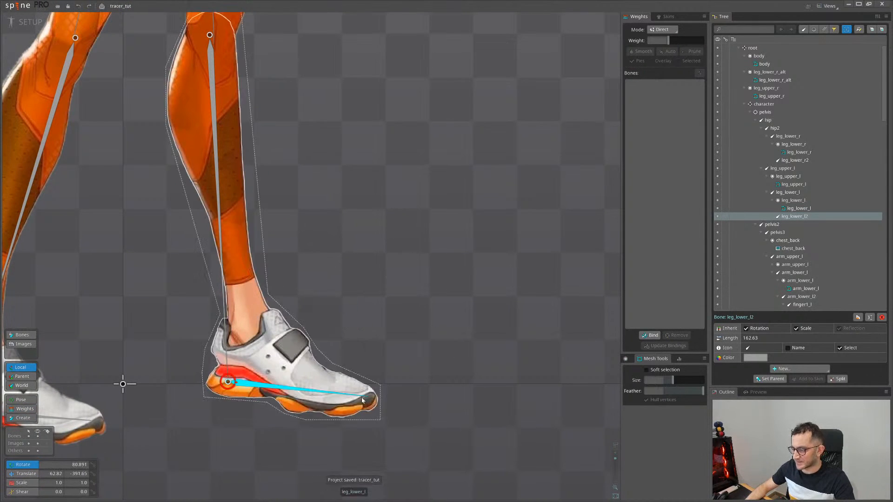
# Bind the leg_lower_r_alt mesh to the leg_lower_r2 and leg_lower_r bones
pyautogui.scroll(-2, 357, 391)
pyautogui.moveTo(357, 391)
pyautogui.mouseDown()
pyautogui.moveTo(364, 312)
pyautogui.moveTo(477, 324)
pyautogui.mouseUp()
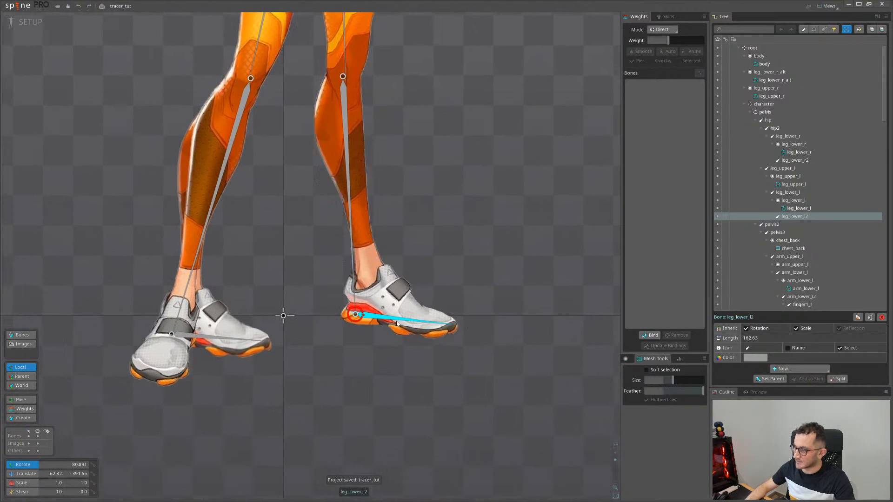
pyautogui.moveTo(336, 378); pyautogui.dragTo(402, 382)
pyautogui.moveTo(465, 366); pyautogui.dragTo(421, 385)
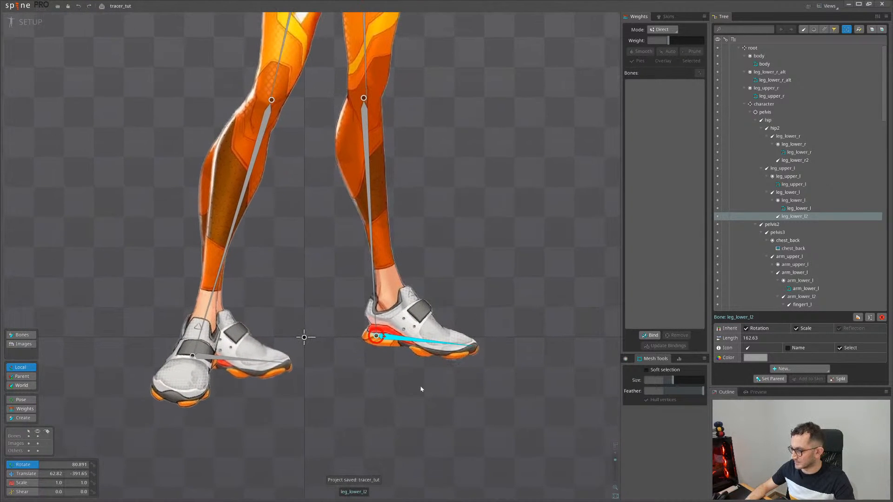
pyautogui.scroll(1, 452, 347)
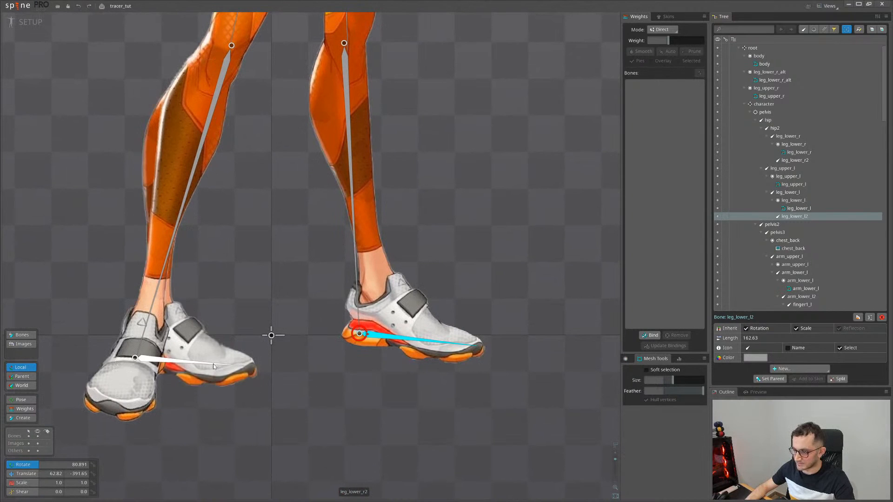
pyautogui.click(213, 364)
pyautogui.moveTo(212, 365); pyautogui.dragTo(264, 367)
pyautogui.scroll(-2, 357, 406)
pyautogui.click(319, 348)
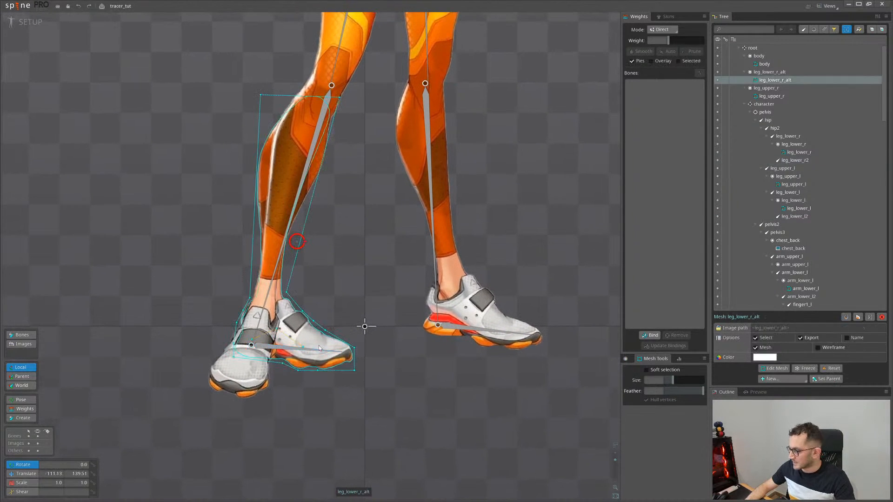
pyautogui.click(650, 335)
pyautogui.scroll(1, 279, 321)
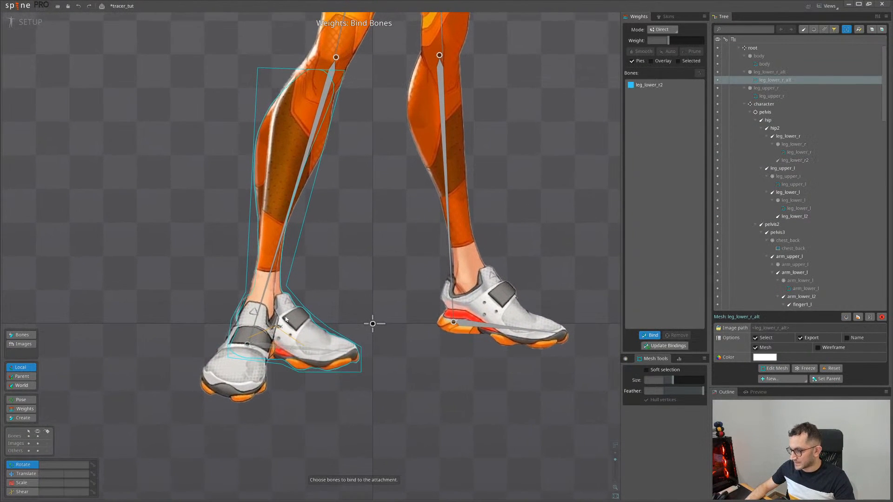
pyautogui.click(272, 281)
pyautogui.click(651, 336)
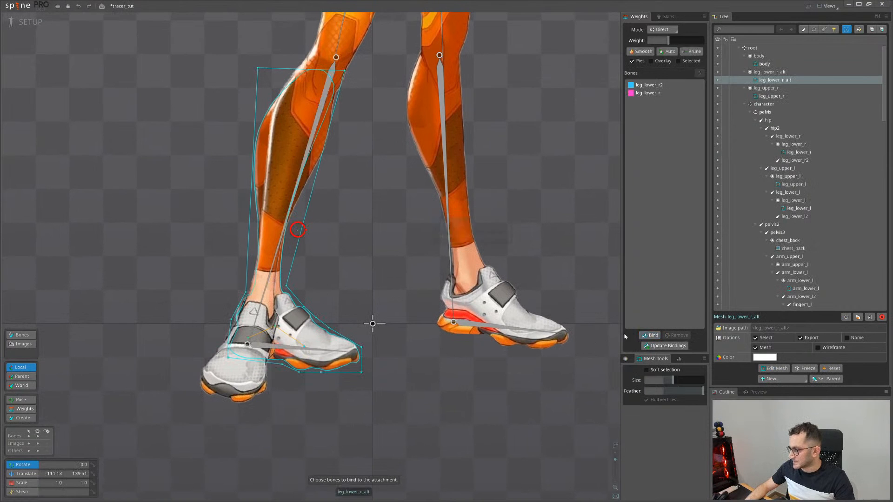
# Bind the leg_lower_r mesh to the leg_lower_r2 and leg_lower_r bones
pyautogui.click(225, 376)
pyautogui.click(651, 335)
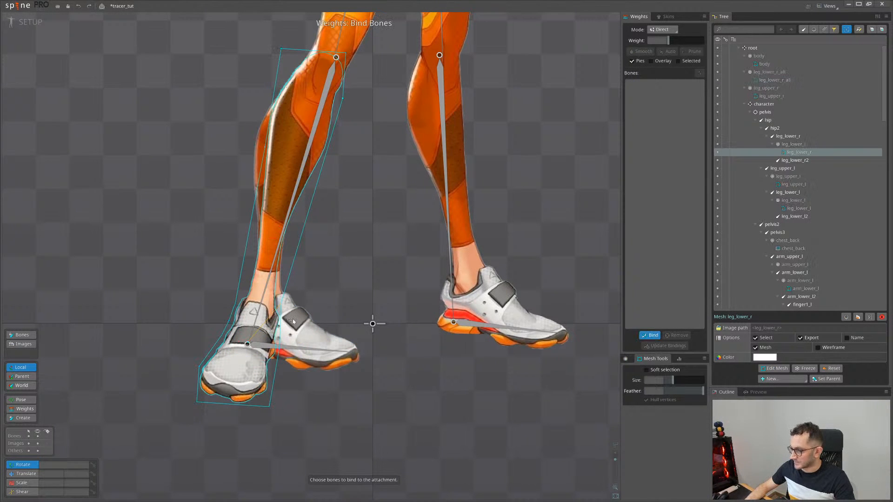
pyautogui.click(305, 350)
pyautogui.click(261, 295)
pyautogui.click(656, 337)
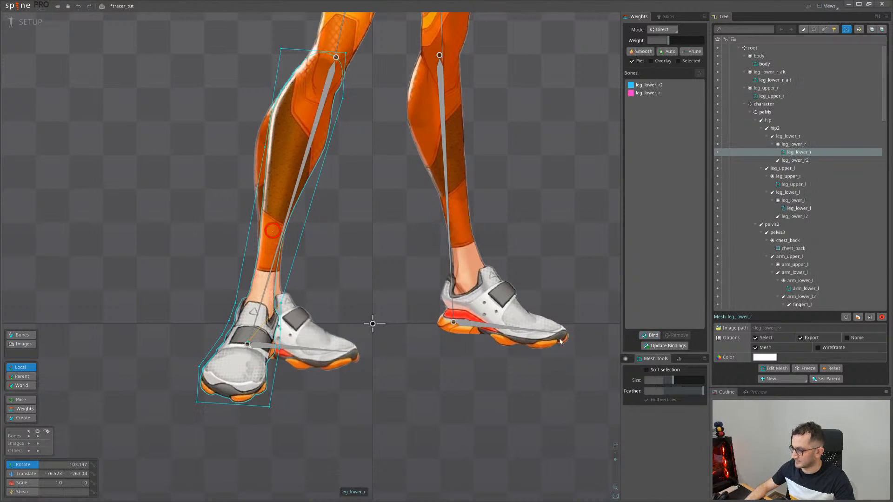
# Copy the leg_lower_r2 bone's transform and rotate the bone upward into a test pose
pyautogui.moveTo(348, 372); pyautogui.dragTo(293, 388)
pyautogui.press('space')
pyautogui.press('v')
pyautogui.click(251, 340)
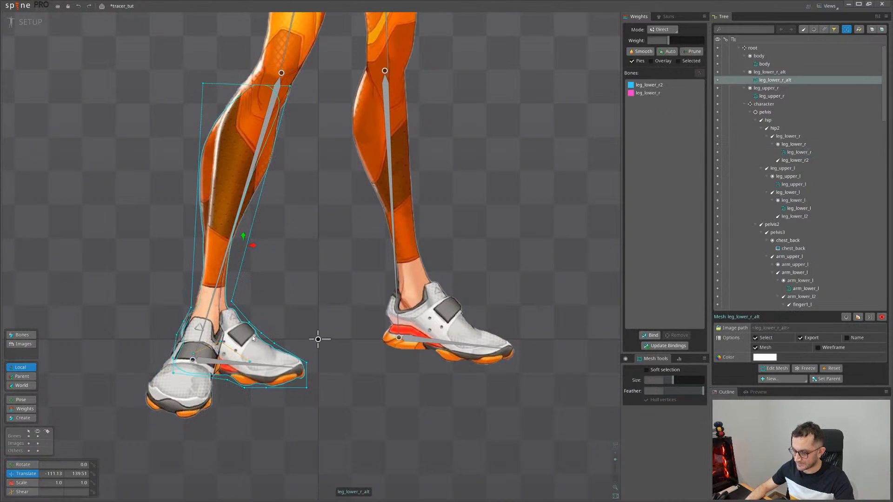
pyautogui.press('g')
pyautogui.scroll(3, 251, 340)
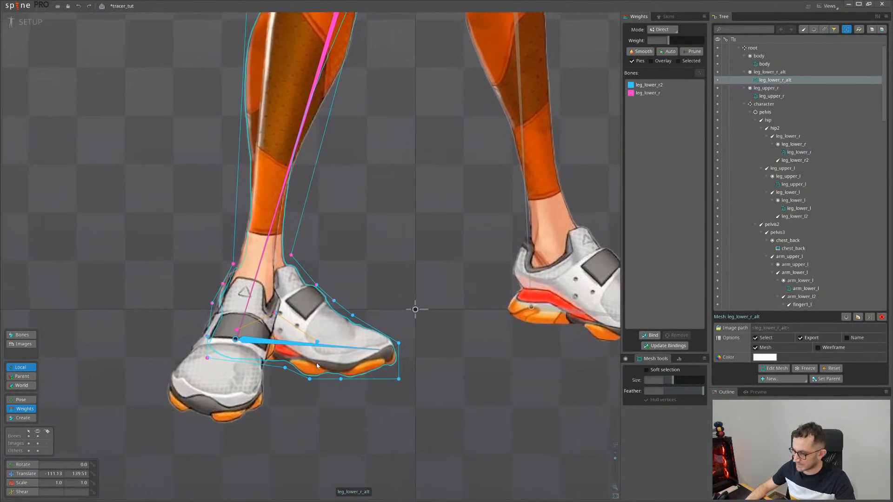
pyautogui.press('space')
pyautogui.click(291, 338)
pyautogui.hotkey('ctrl', 'c')
pyautogui.press('c')
pyautogui.moveTo(339, 434); pyautogui.dragTo(402, 328)
# Hide the leg_lower_r slot and display the weights of the leg_lower_r_alt mesh
pyautogui.click(228, 365)
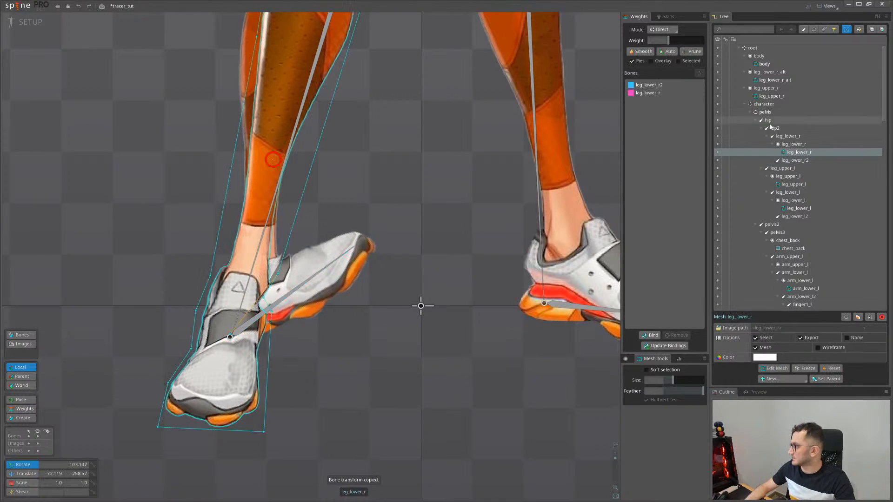
pyautogui.click(718, 144)
pyautogui.press('space')
pyautogui.click(317, 267)
pyautogui.press('g')
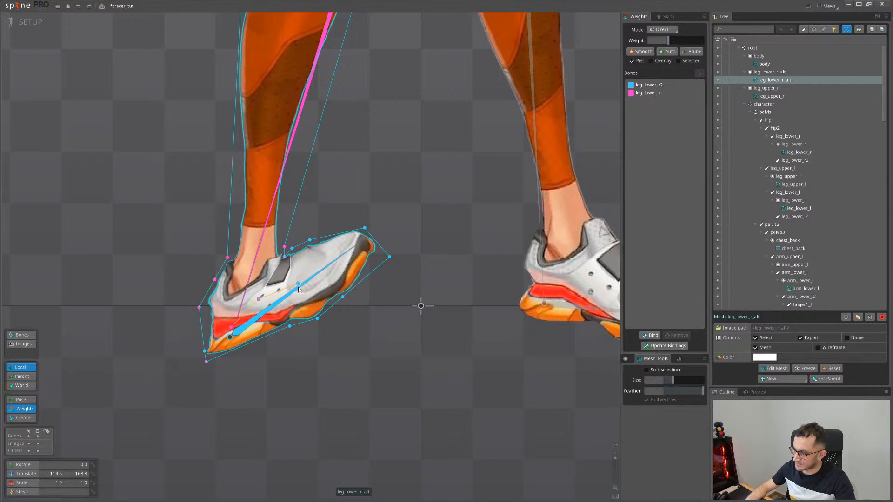
# Adjust the leg_lower_r2 bone weights of the heel, lacing and instep vertices on the leg_lower_r_alt mesh
pyautogui.click(248, 332)
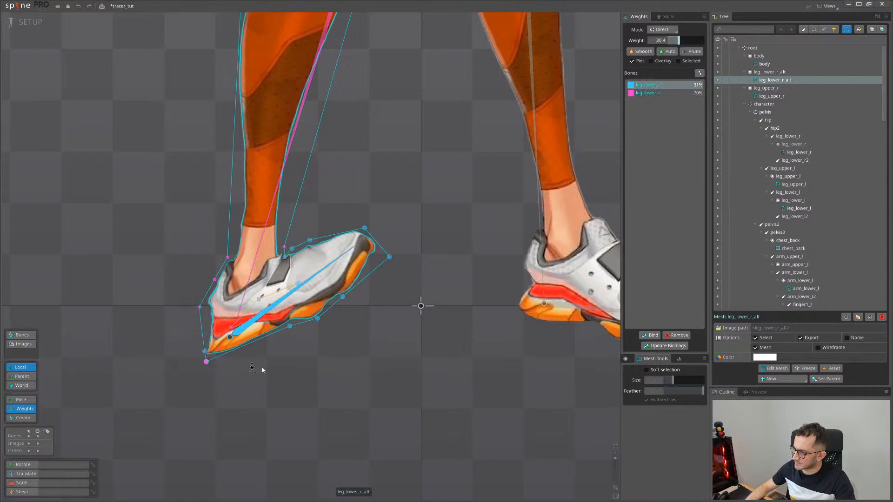
pyautogui.moveTo(206, 361); pyautogui.dragTo(210, 381)
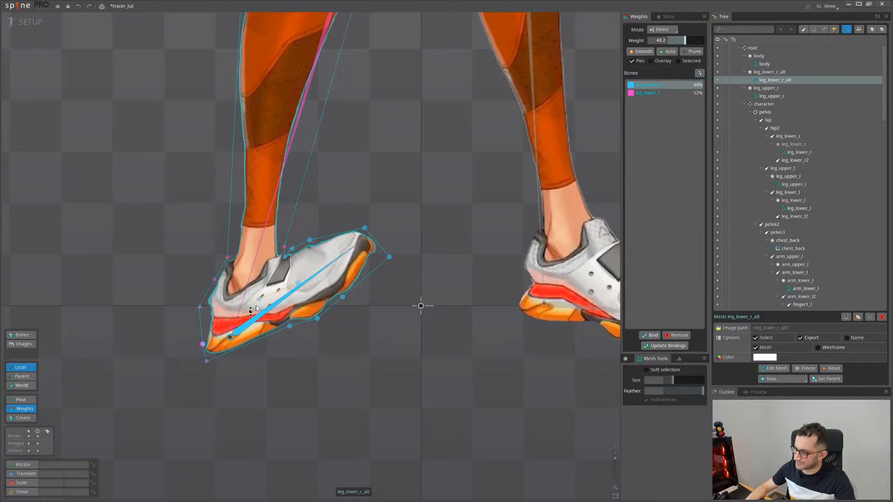
pyautogui.moveTo(259, 299); pyautogui.dragTo(261, 290)
pyautogui.moveTo(286, 256); pyautogui.dragTo(284, 274)
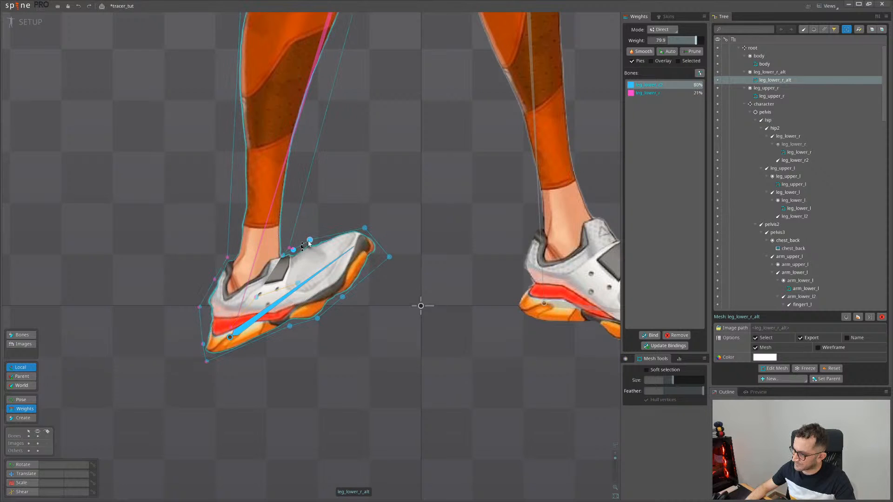
pyautogui.moveTo(310, 241); pyautogui.dragTo(299, 278)
# Adjust the leg_lower_r bone weights of the mid-shoe, back-of-heel and ankle-joint vertices on the leg_lower_r_alt mesh
pyautogui.click(252, 265)
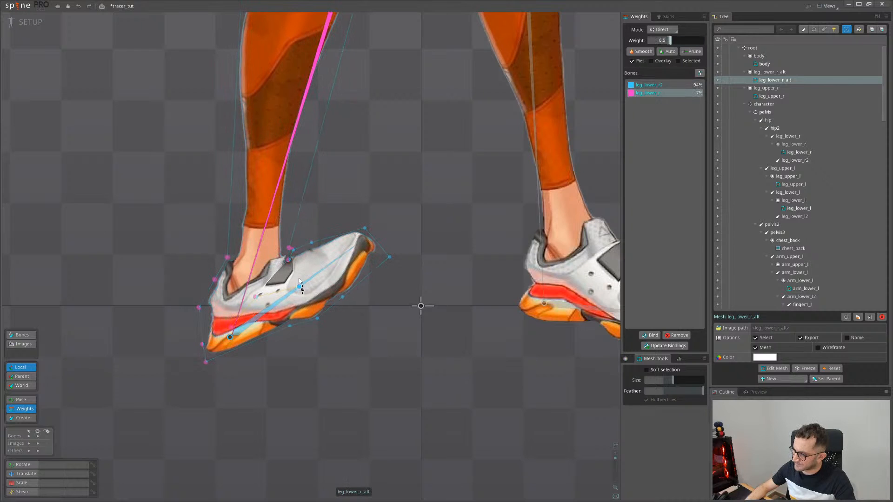
pyautogui.moveTo(254, 297); pyautogui.dragTo(217, 289)
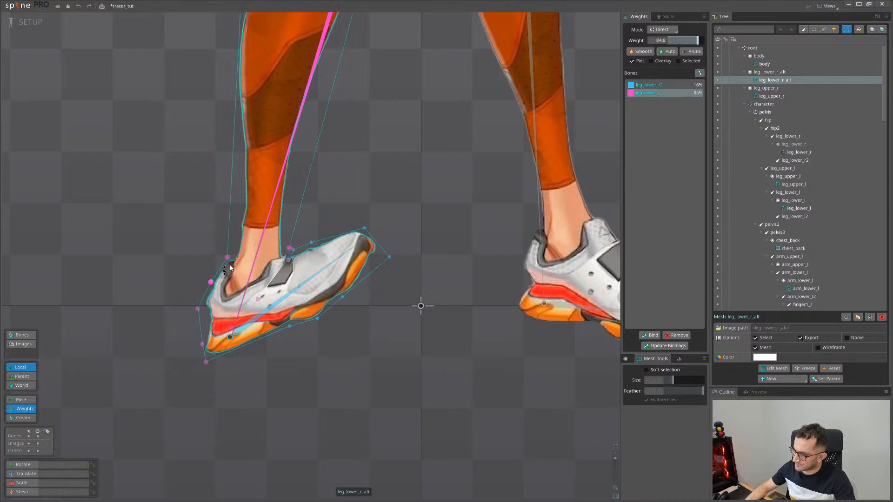
pyautogui.moveTo(227, 258); pyautogui.dragTo(203, 332)
pyautogui.click(198, 308)
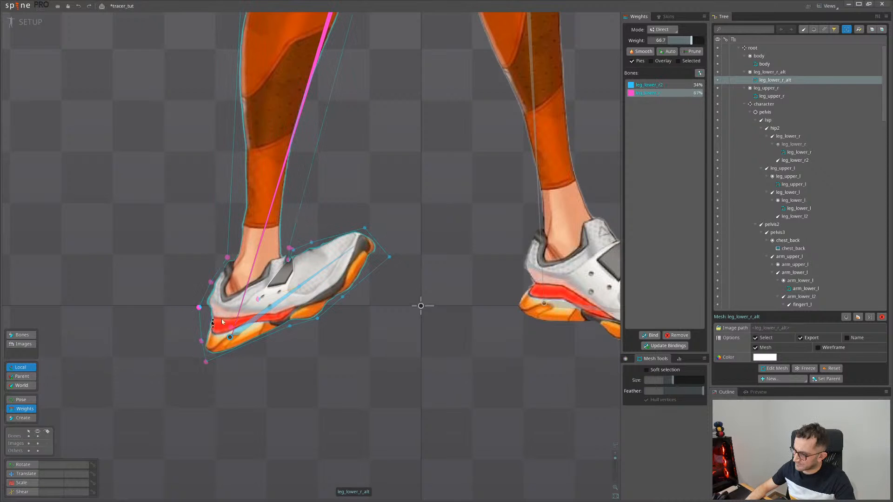
pyautogui.click(231, 327)
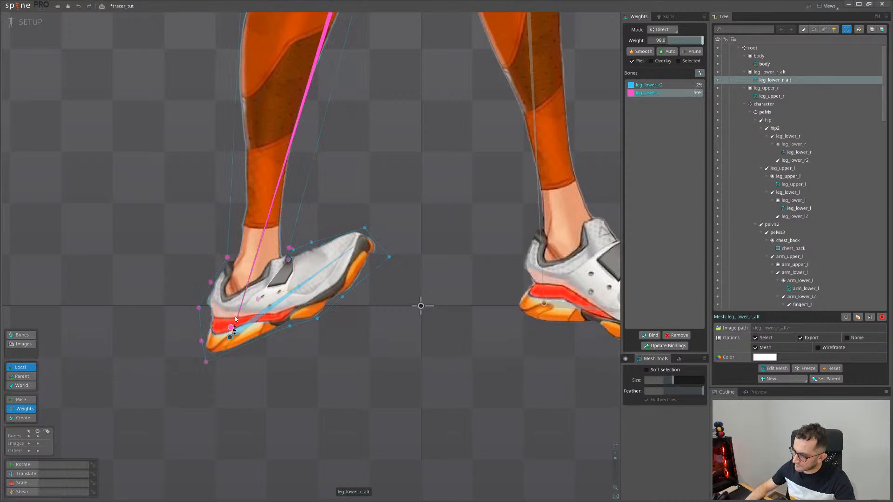
# Refine the leg_lower_r2 weights of the shoe's inner vertices and the leg_lower_r weight of the middle sole vertex
pyautogui.click(269, 318)
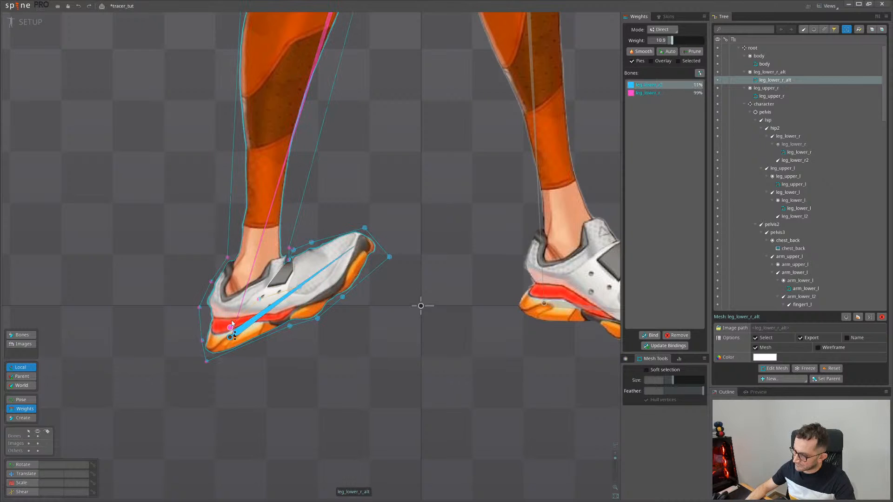
pyautogui.click(258, 298)
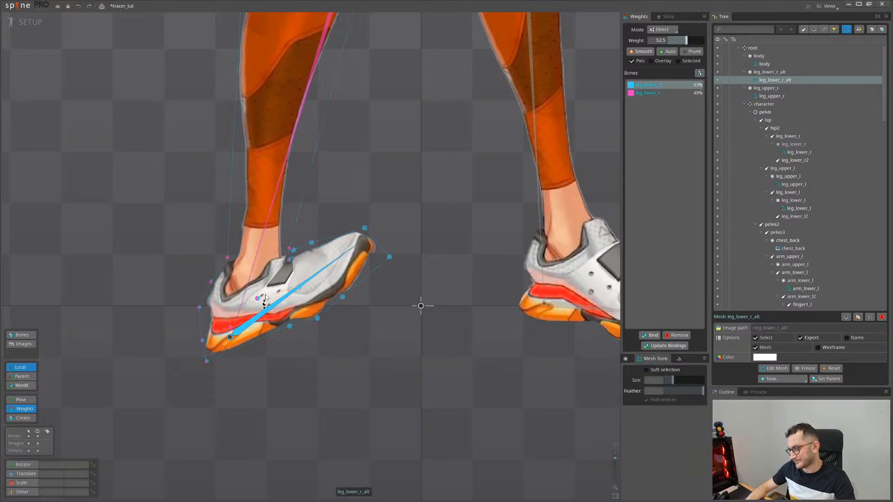
pyautogui.click(299, 283)
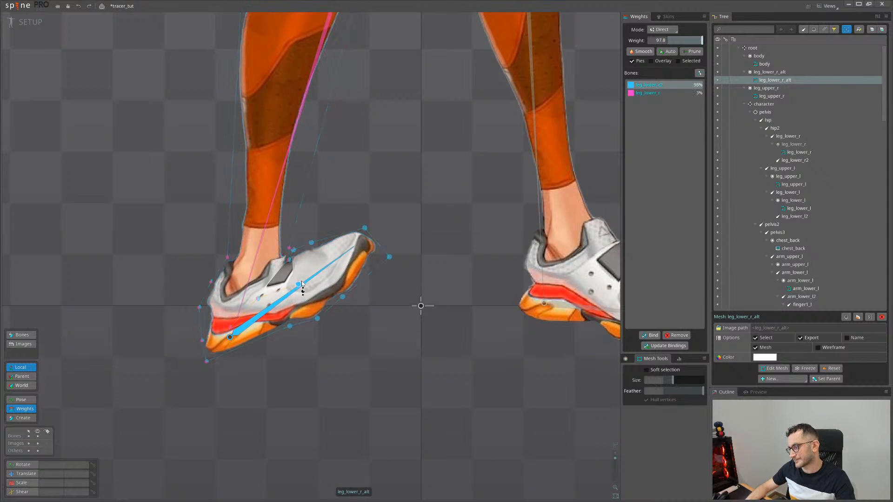
pyautogui.click(258, 270)
pyautogui.click(289, 326)
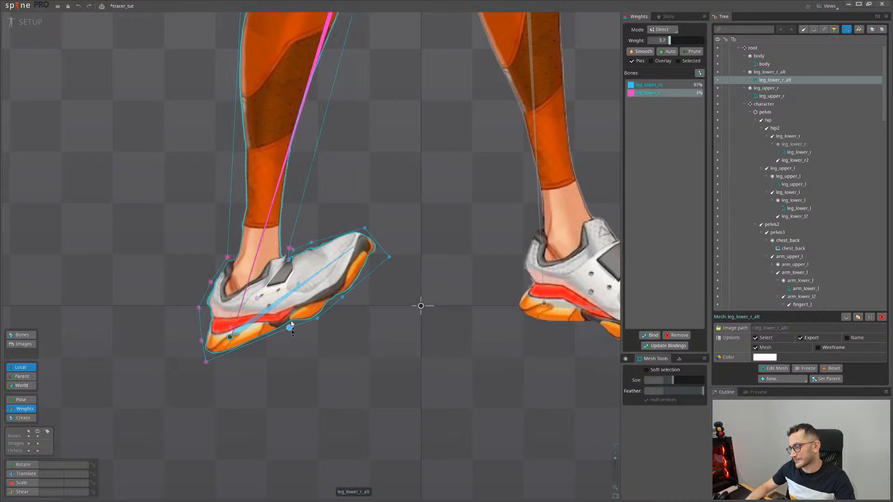
pyautogui.moveTo(291, 324); pyautogui.dragTo(291, 313)
# Check the leg_lower_l mesh's weights for comparison, try rotating the leg_lower_l2 bone upward, and undo the rotation
pyautogui.moveTo(415, 335); pyautogui.dragTo(289, 310)
pyautogui.click(288, 311)
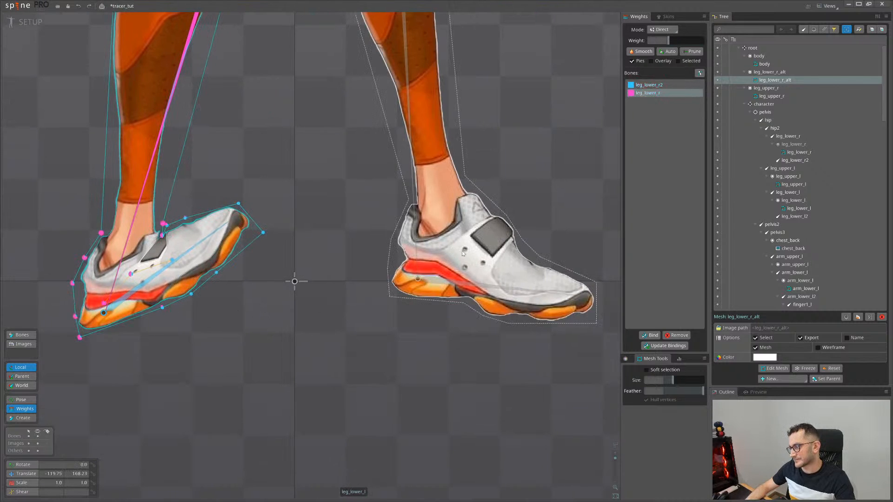
pyautogui.click(462, 250)
pyautogui.click(417, 263)
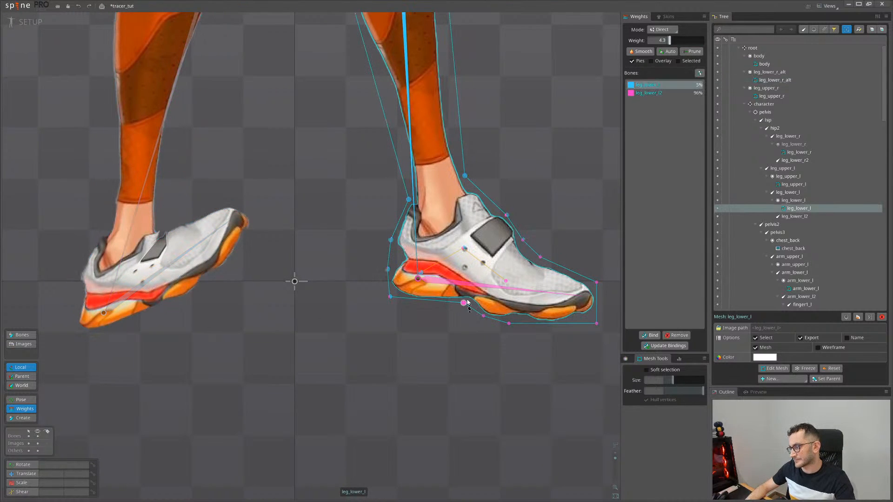
pyautogui.press('space')
pyautogui.moveTo(523, 289); pyautogui.dragTo(501, 217)
pyautogui.hotkey('ctrl', 'z')
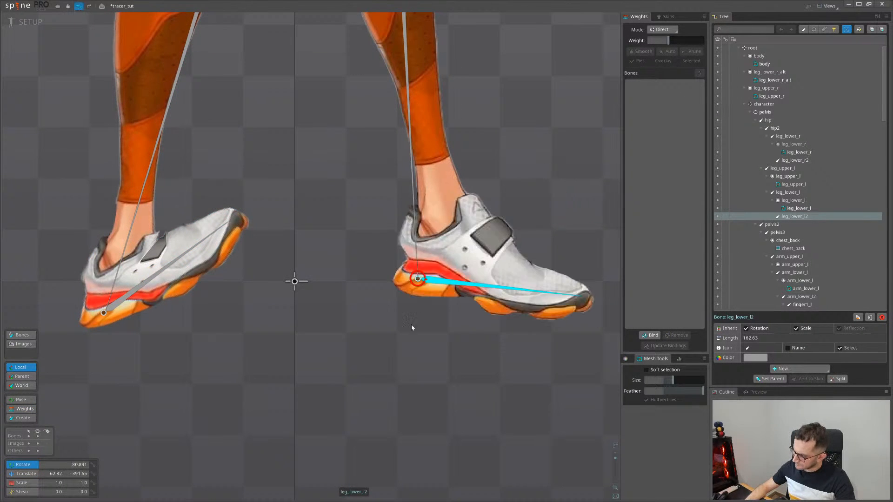
pyautogui.scroll(-3, 411, 324)
pyautogui.hotkey('ctrl', 'z')
pyautogui.hotkey('ctrl', 'z')
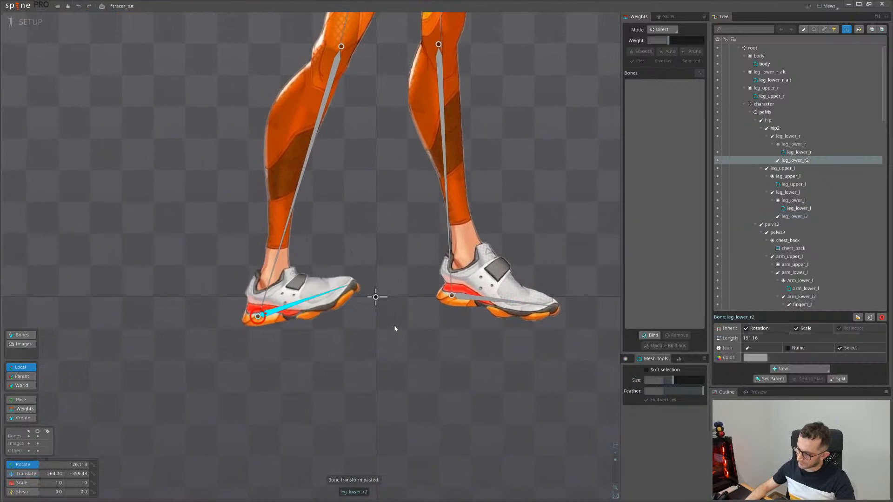
# Paste the copied transform onto the leg_lower_r2 bone and rotate the foot upward again into a test pose
pyautogui.hotkey('ctrl', 'v')
pyautogui.moveTo(411, 305); pyautogui.dragTo(418, 292)
pyautogui.scroll(2, 325, 265)
pyautogui.scroll(1, 321, 265)
# Fine-tune the leg_lower_r2 weights of the two instep vertices near the tongue of the leg_lower_r_alt shoe
pyautogui.click(319, 264)
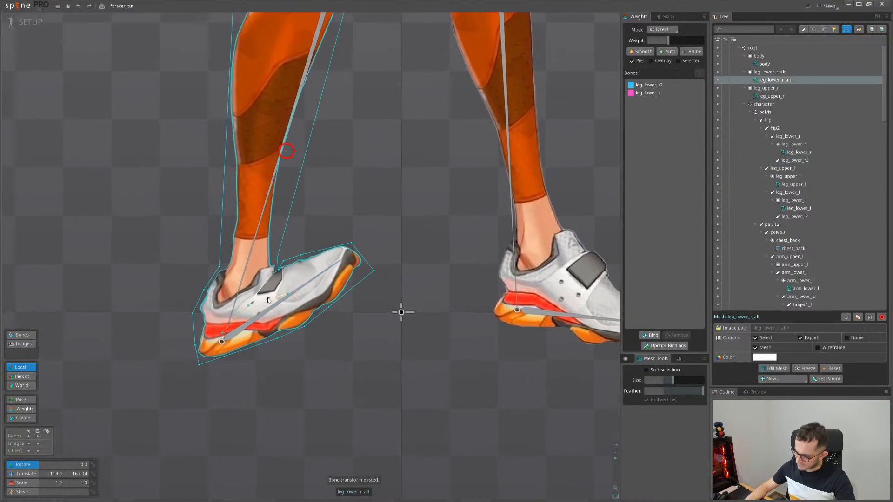
pyautogui.scroll(2, 279, 284)
pyautogui.press('g')
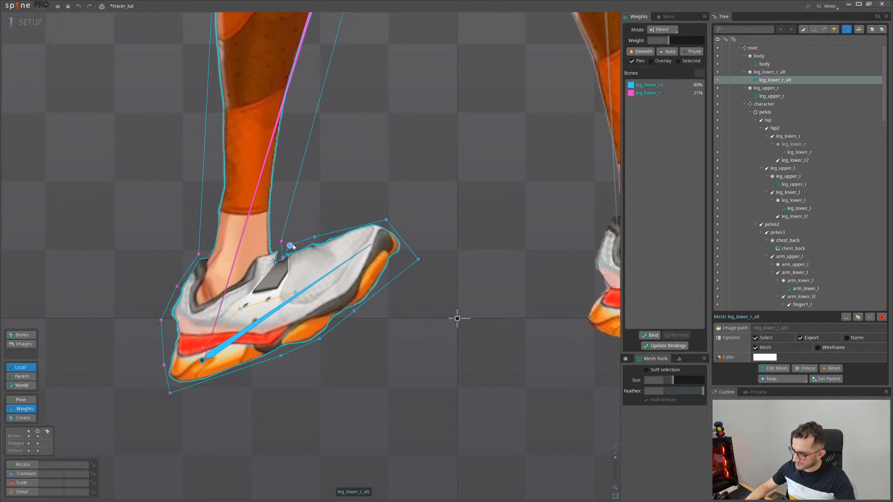
pyautogui.click(318, 280)
pyautogui.moveTo(290, 246); pyautogui.dragTo(312, 228)
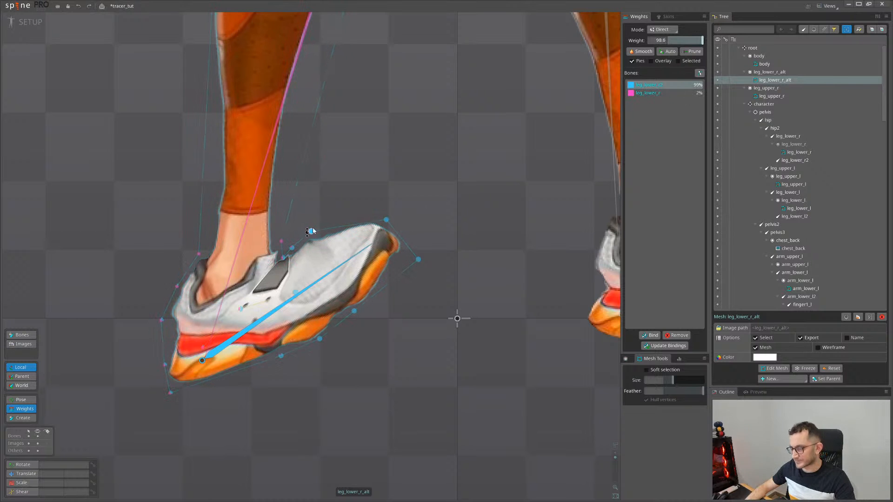
# Restore the leg_lower_r2 bone's rest pose from the copied transform and save the project
pyautogui.press('space')
pyautogui.click(325, 274)
pyautogui.hotkey('ctrl', 'v')
pyautogui.scroll(-4, 420, 264)
pyautogui.moveTo(407, 351); pyautogui.dragTo(355, 396)
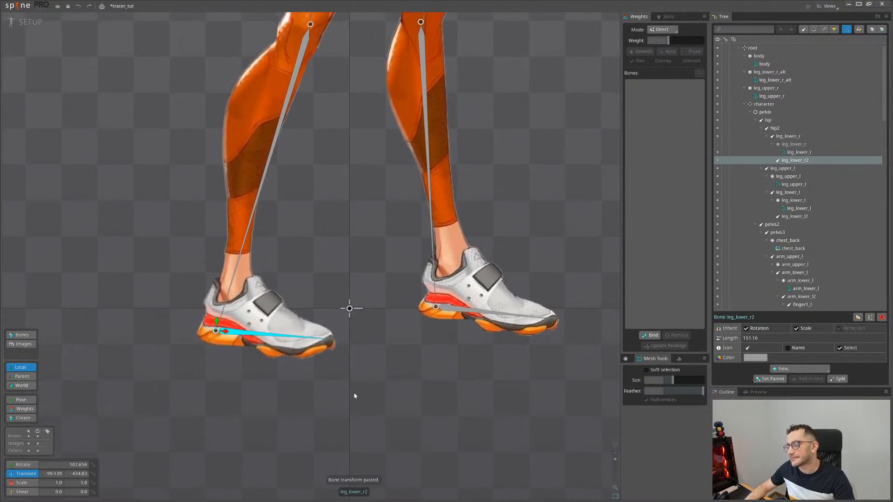
pyautogui.press('c')
pyautogui.scroll(-2, 351, 213)
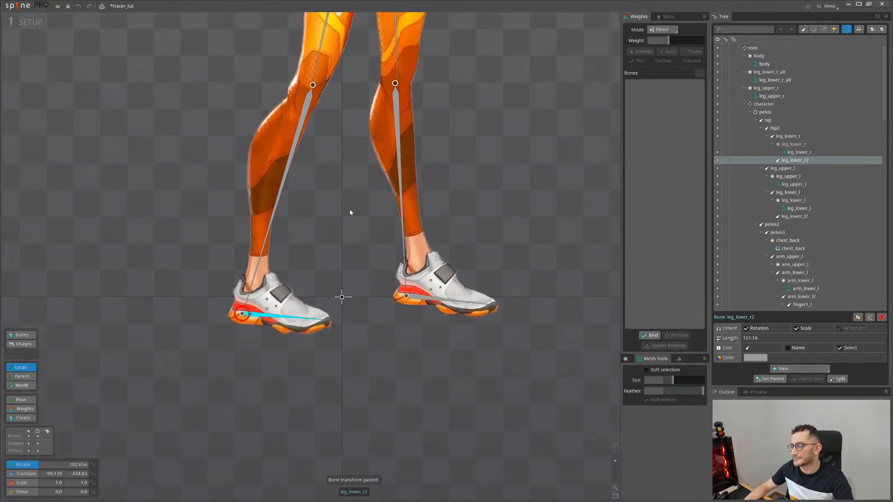
pyautogui.scroll(-2, 262, 312)
pyautogui.hotkey('ctrl', 's')
# Examine how the leg_lower_l, leg_upper_l and leg_lower_r_alt meshes fit around the knees
pyautogui.scroll(3, 262, 288)
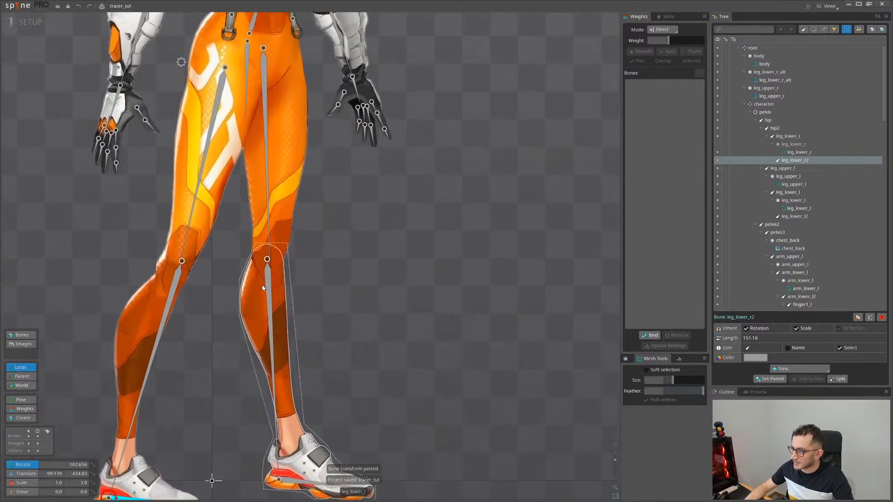
pyautogui.click(263, 288)
pyautogui.press('v')
pyautogui.scroll(4, 289, 260)
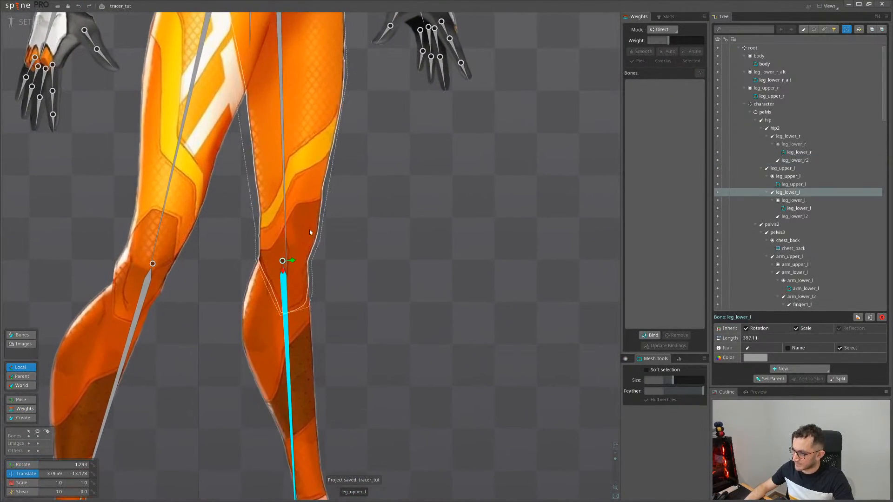
pyautogui.click(309, 233)
pyautogui.moveTo(337, 265); pyautogui.dragTo(372, 308)
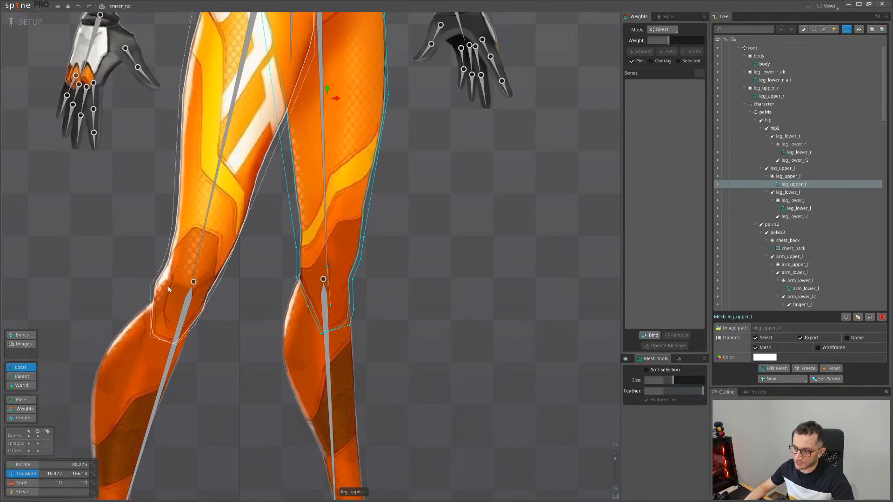
pyautogui.scroll(-3, 238, 313)
pyautogui.click(237, 272)
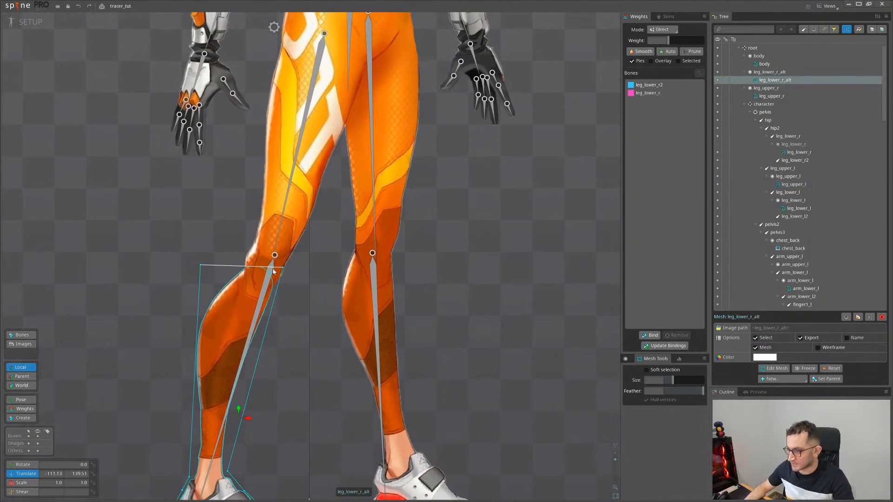
pyautogui.scroll(-2, 274, 271)
pyautogui.moveTo(299, 278); pyautogui.dragTo(324, 274)
pyautogui.scroll(-1, 324, 274)
pyautogui.moveTo(302, 232); pyautogui.dragTo(266, 245)
pyautogui.moveTo(410, 18); pyautogui.dragTo(343, 234)
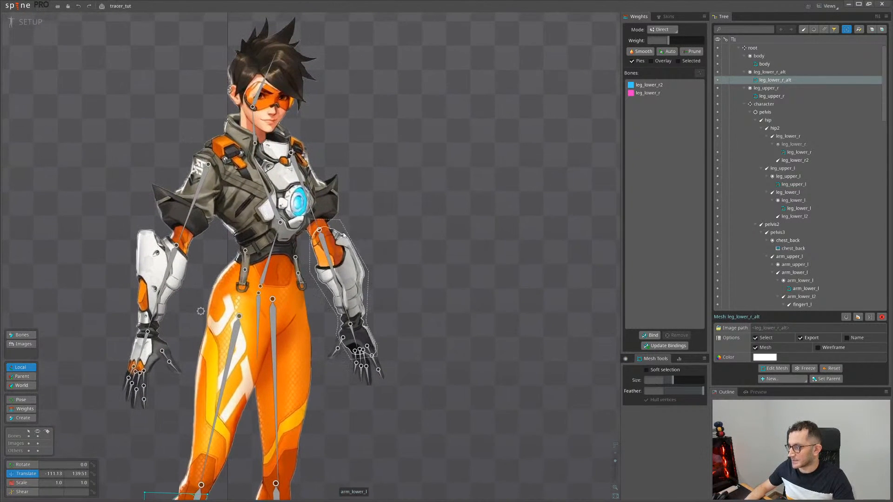
# Try rotating and moving the arm_lower_l bone to test the elbow, undoing both changes
pyautogui.click(343, 235)
pyautogui.press('c')
pyautogui.moveTo(417, 238); pyautogui.dragTo(406, 121)
pyautogui.hotkey('ctrl', 'z')
pyautogui.moveTo(342, 372); pyautogui.dragTo(341, 286)
pyautogui.moveTo(327, 127); pyautogui.dragTo(282, 260)
pyautogui.scroll(3, 281, 260)
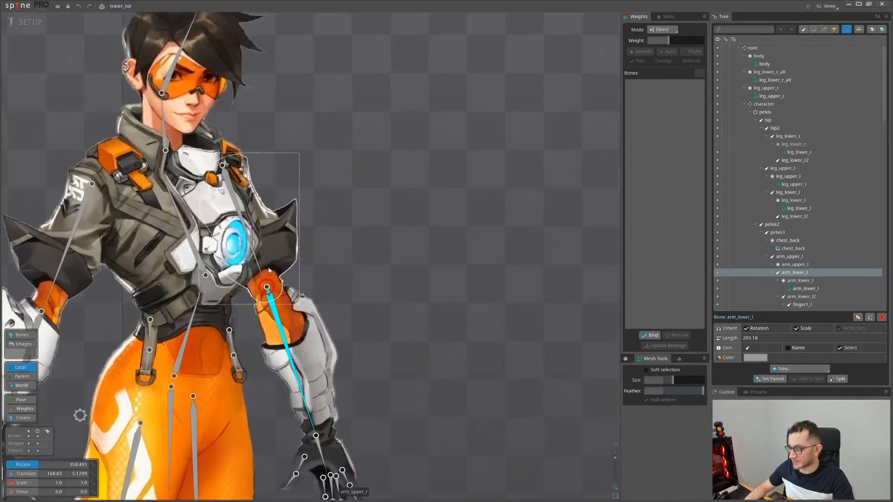
pyautogui.scroll(2, 269, 270)
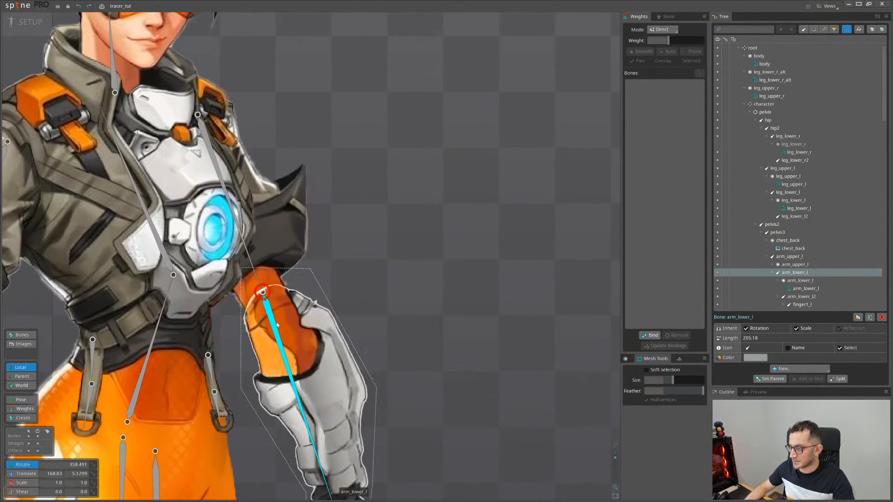
pyautogui.press('v')
pyautogui.moveTo(388, 276); pyautogui.dragTo(456, 274)
pyautogui.hotkey('ctrl', 'z')
# Nudge the two upper corner vertices of the leg_lower_r_alt mesh to refit the calf against the knee
pyautogui.scroll(-1, 403, 315)
pyautogui.scroll(-4, 403, 315)
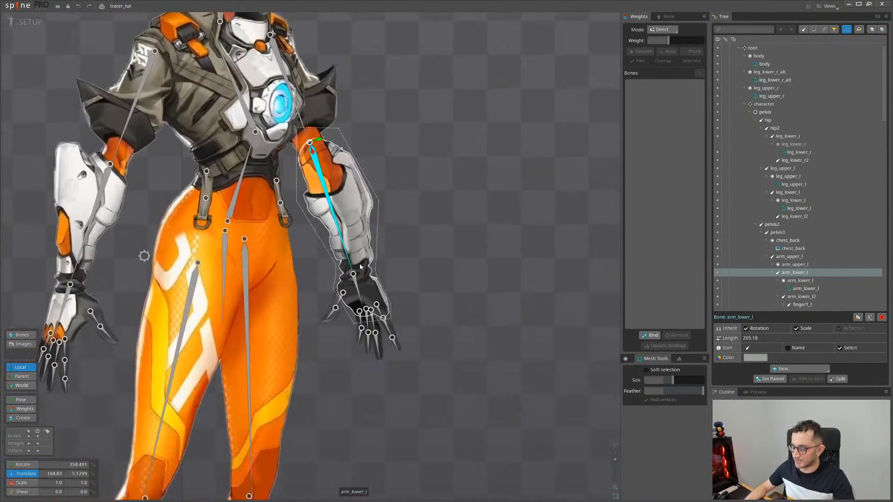
pyautogui.scroll(5, 258, 358)
pyautogui.scroll(-2, 266, 261)
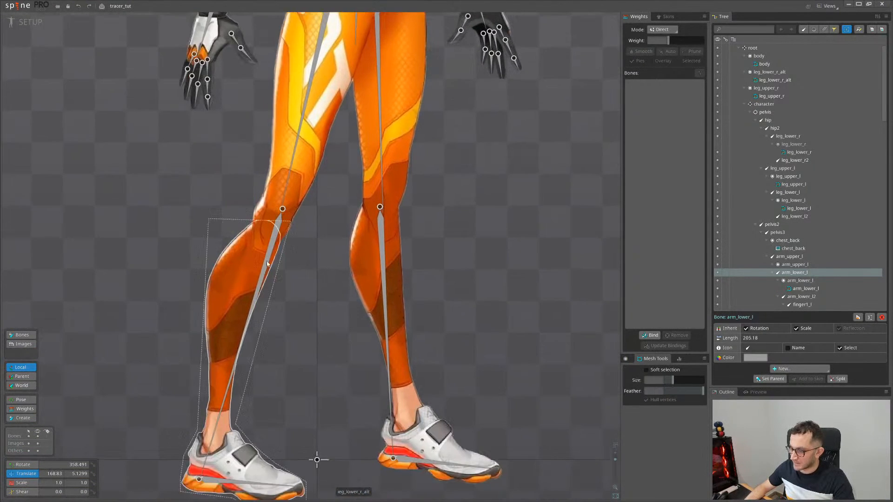
pyautogui.click(255, 238)
pyautogui.scroll(3, 272, 278)
pyautogui.moveTo(292, 212); pyautogui.dragTo(280, 285)
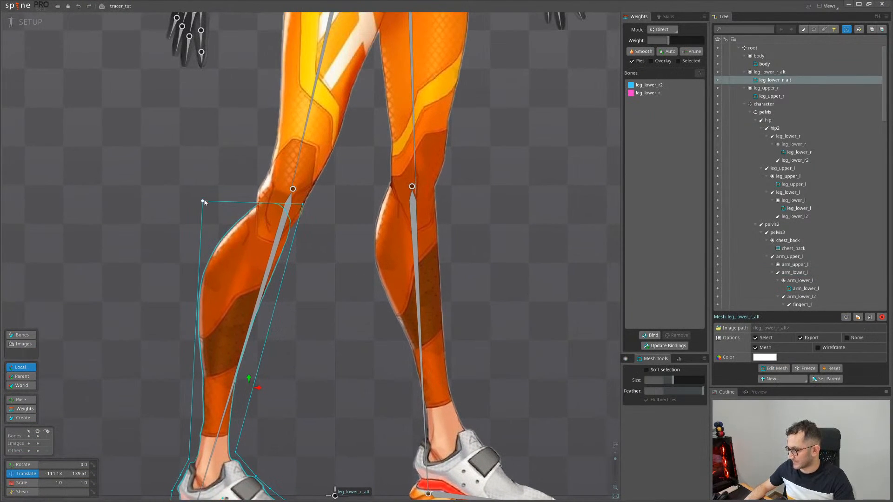
pyautogui.moveTo(204, 202); pyautogui.dragTo(209, 194)
pyautogui.hotkey('ctrl', 'z')
pyautogui.moveTo(305, 204); pyautogui.dragTo(310, 199)
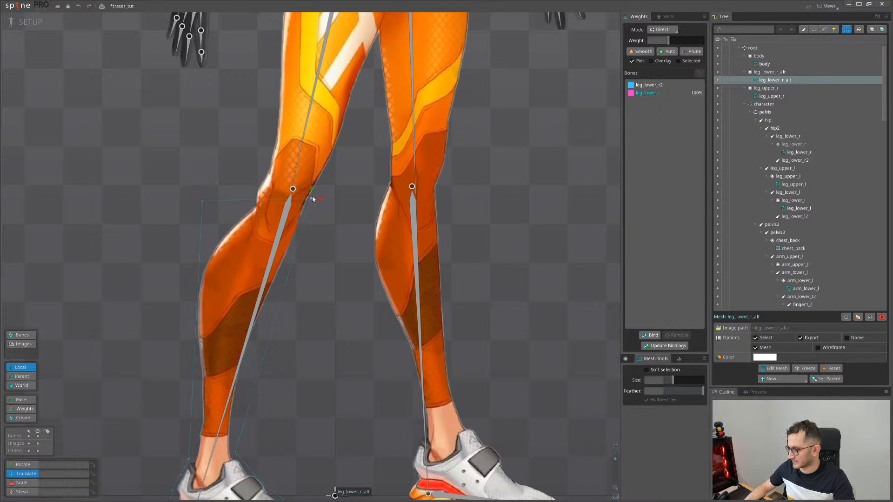
pyautogui.click(207, 200)
pyautogui.moveTo(209, 201); pyautogui.dragTo(216, 198)
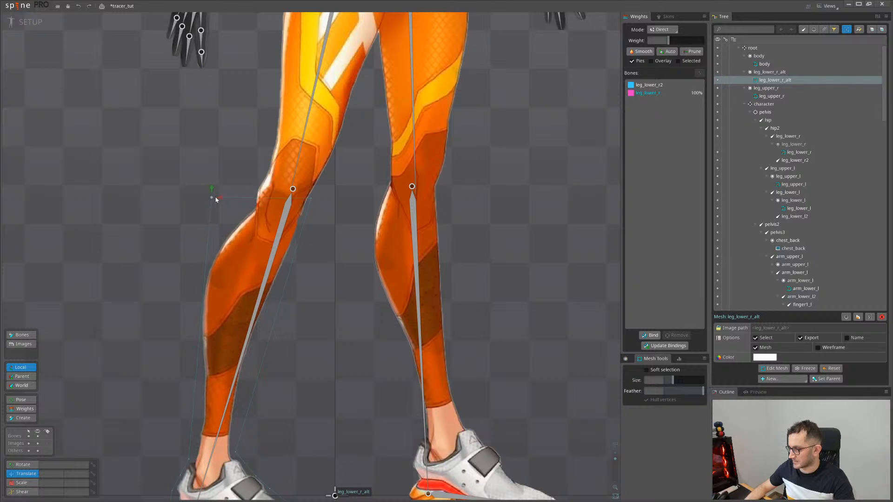
# Nudge the top edge of the leg_lower_r_alt mesh to adjust how the calf meets the knee
pyautogui.scroll(-3, 279, 259)
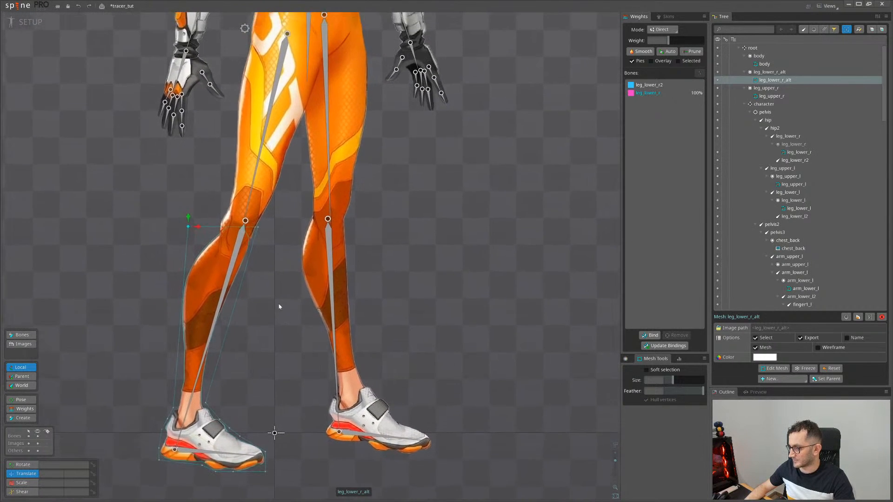
pyautogui.scroll(2, 263, 230)
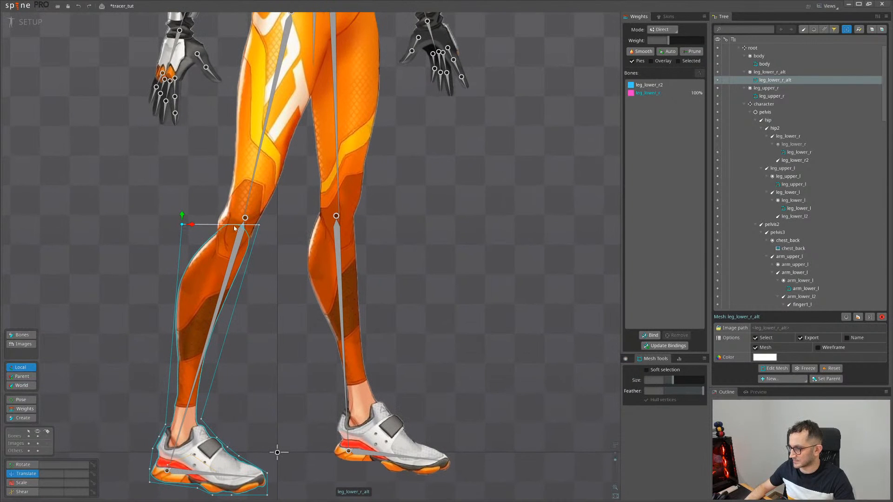
pyautogui.moveTo(232, 223); pyautogui.dragTo(232, 222)
pyautogui.scroll(4, 300, 268)
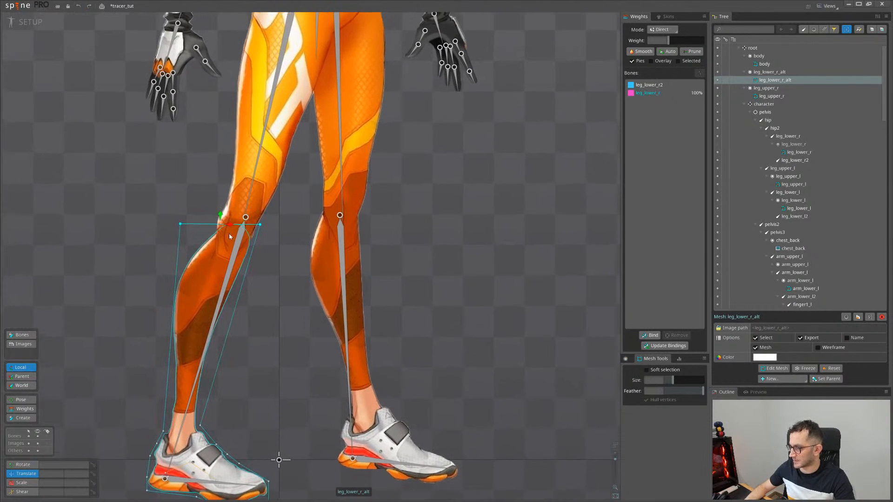
pyautogui.scroll(-1, 322, 324)
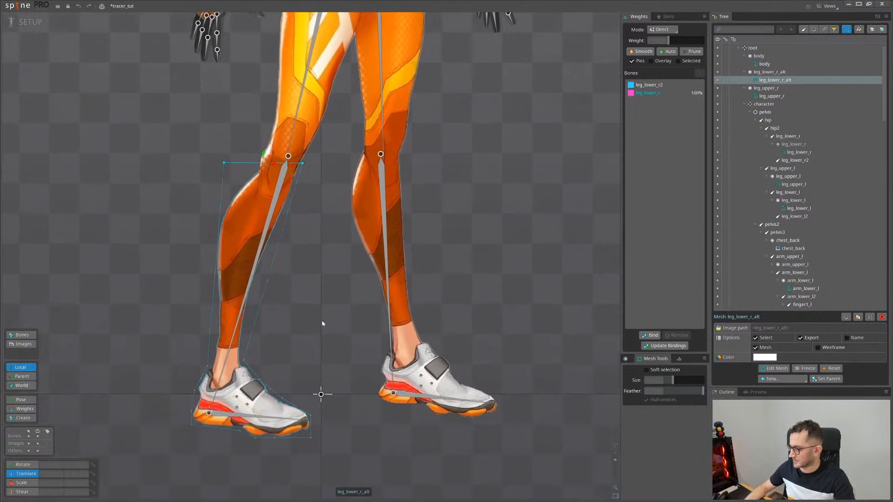
# Raise the upper corner vertices of the leg_lower_r_alt mesh to close the calf against the back of the knee, and deselect it
pyautogui.scroll(2, 222, 216)
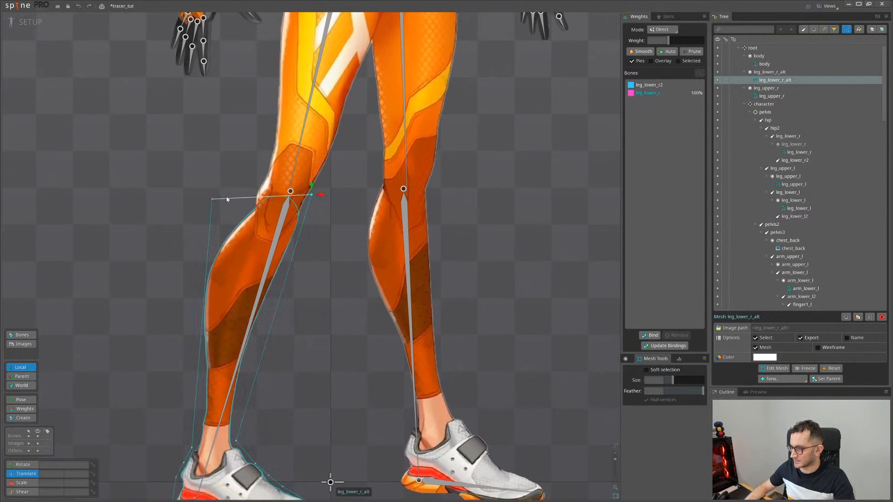
pyautogui.moveTo(212, 199); pyautogui.dragTo(217, 194)
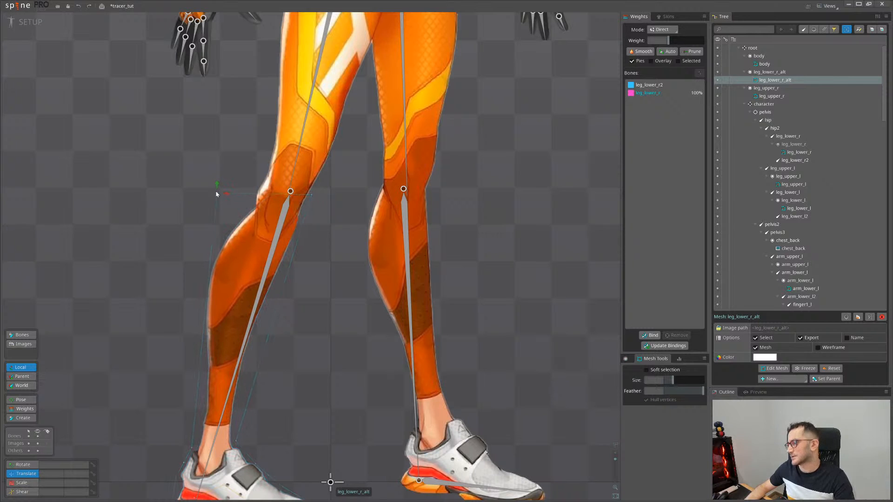
pyautogui.moveTo(297, 196); pyautogui.dragTo(292, 184)
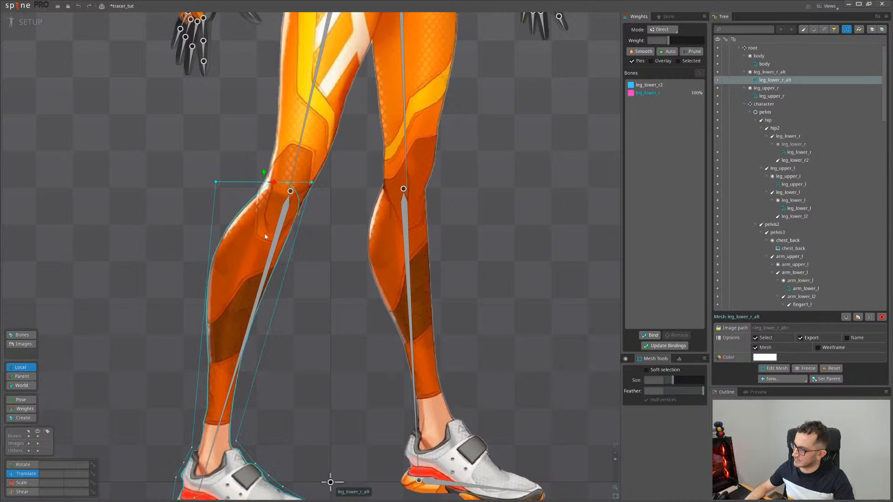
pyautogui.moveTo(331, 229); pyautogui.dragTo(333, 232)
pyautogui.click(214, 185)
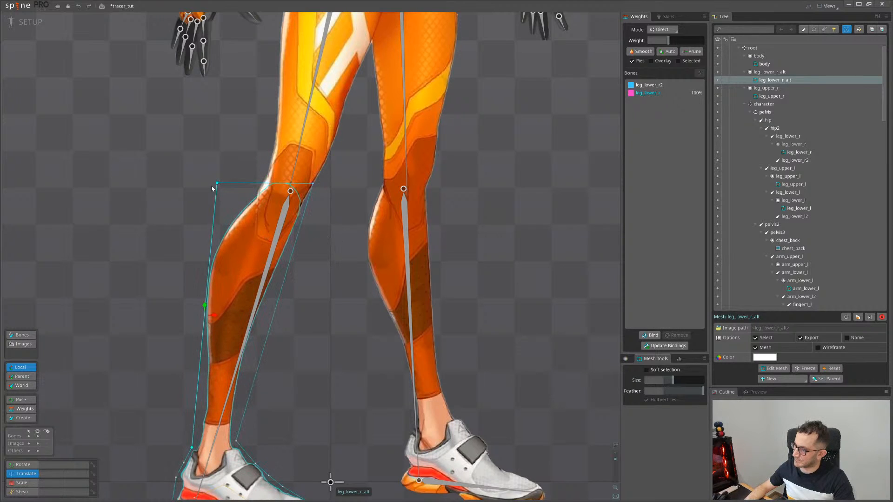
pyautogui.moveTo(214, 185); pyautogui.dragTo(224, 196)
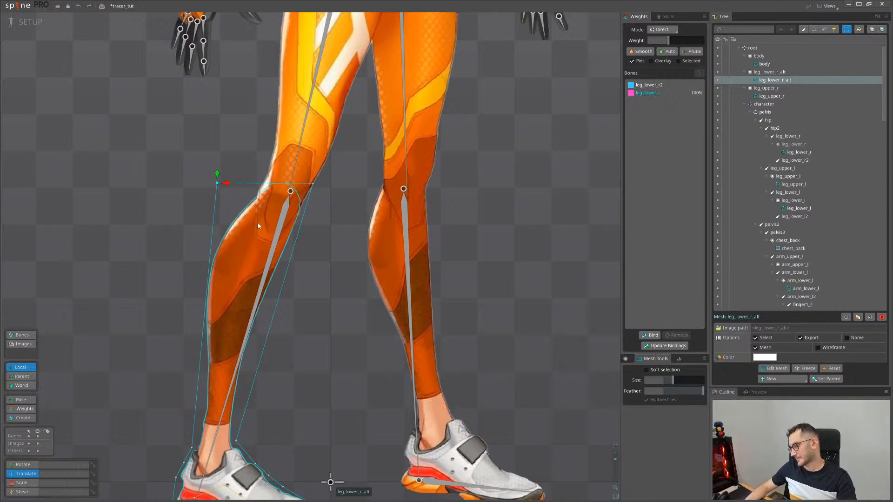
pyautogui.scroll(-6, 258, 225)
pyautogui.click(420, 275)
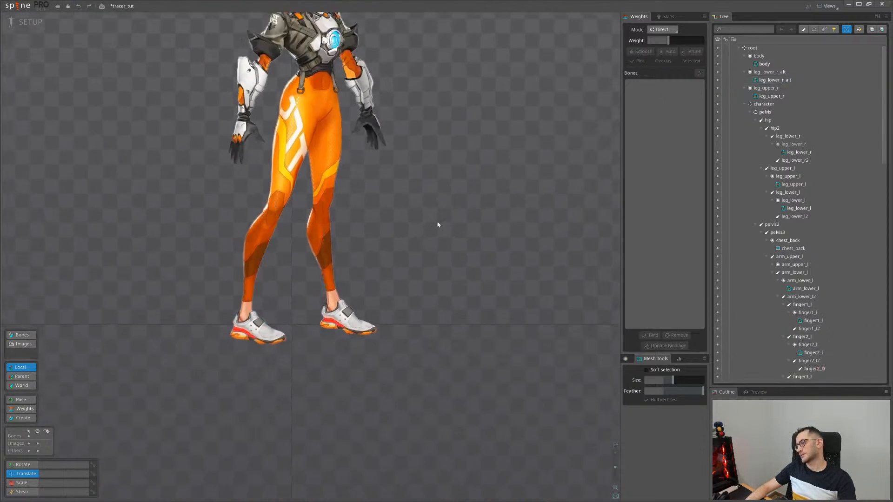
pyautogui.scroll(-3, 437, 225)
pyautogui.moveTo(438, 224); pyautogui.dragTo(397, 218)
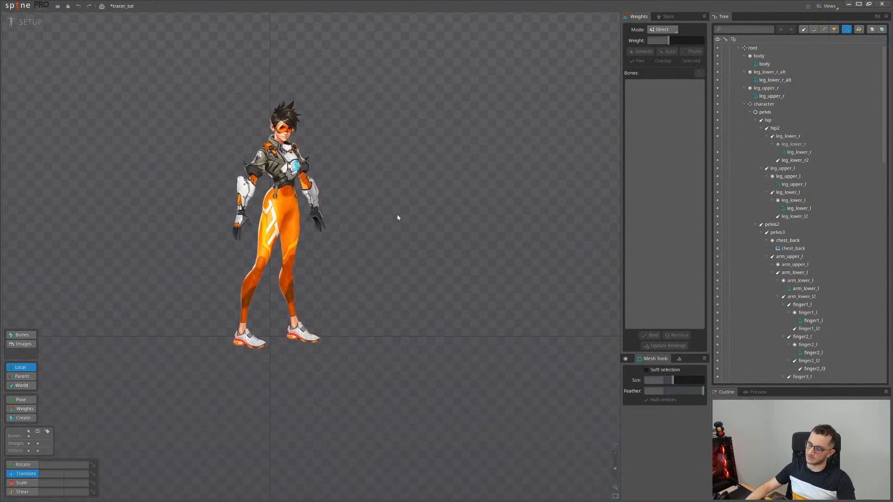
# Nudge the rear and lower knee vertices of the leg_upper_r mesh to smooth its outline over the calf
pyautogui.scroll(5, 274, 255)
pyautogui.click(277, 253)
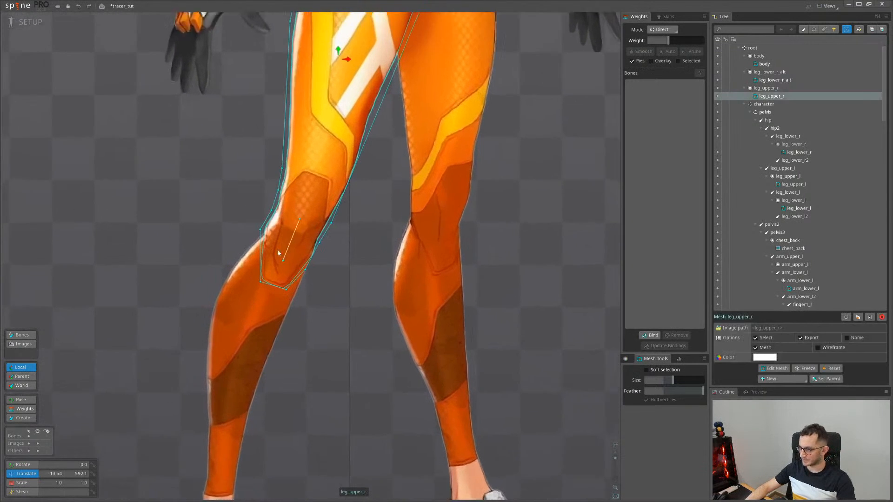
pyautogui.scroll(1, 259, 229)
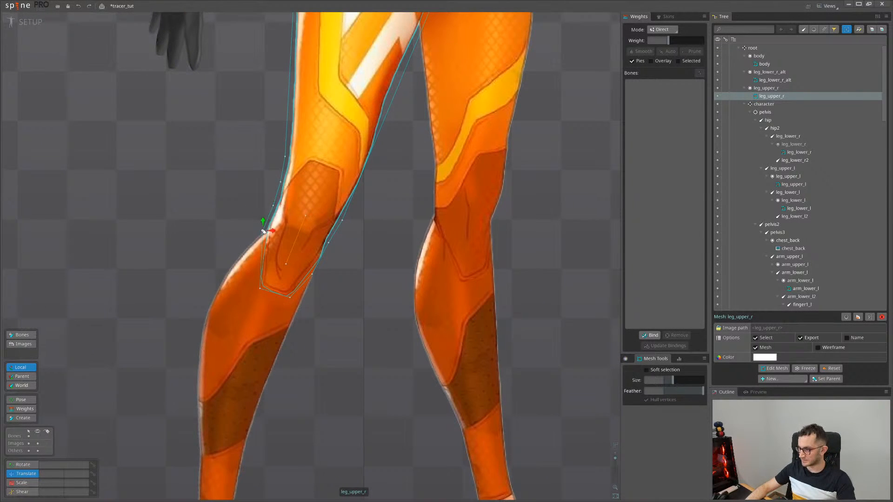
pyautogui.click(262, 289)
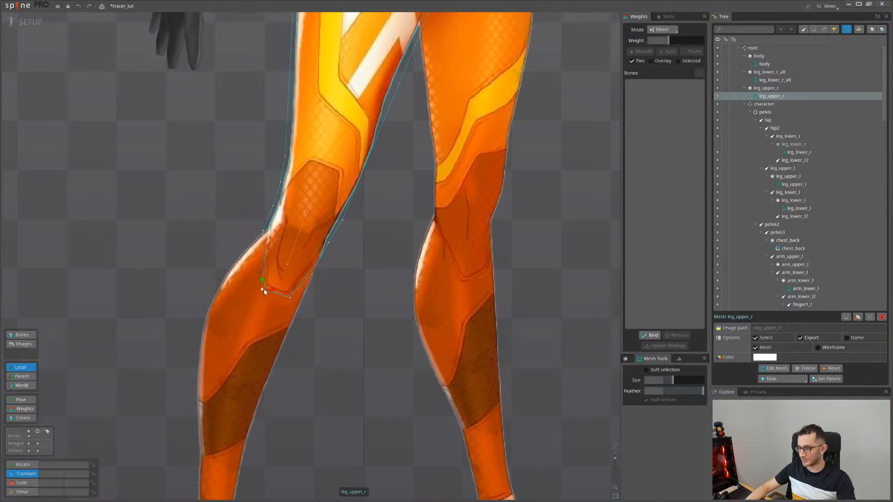
pyautogui.scroll(-2, 341, 314)
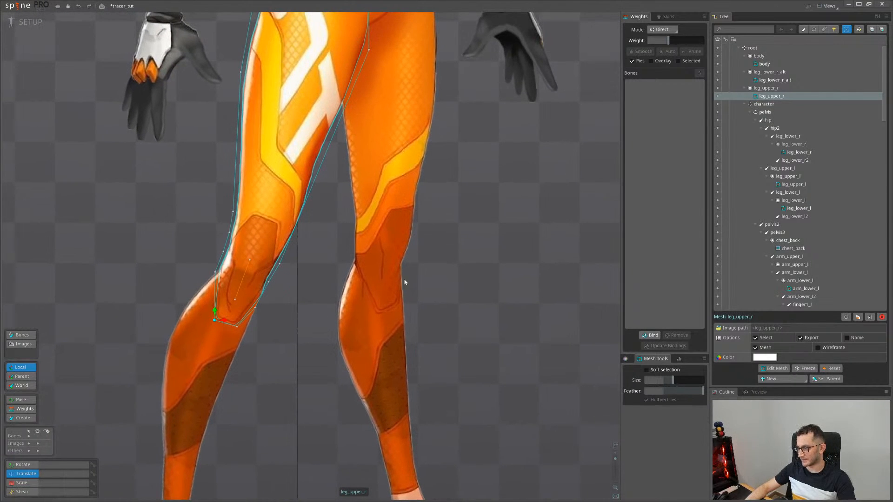
pyautogui.scroll(3, 219, 272)
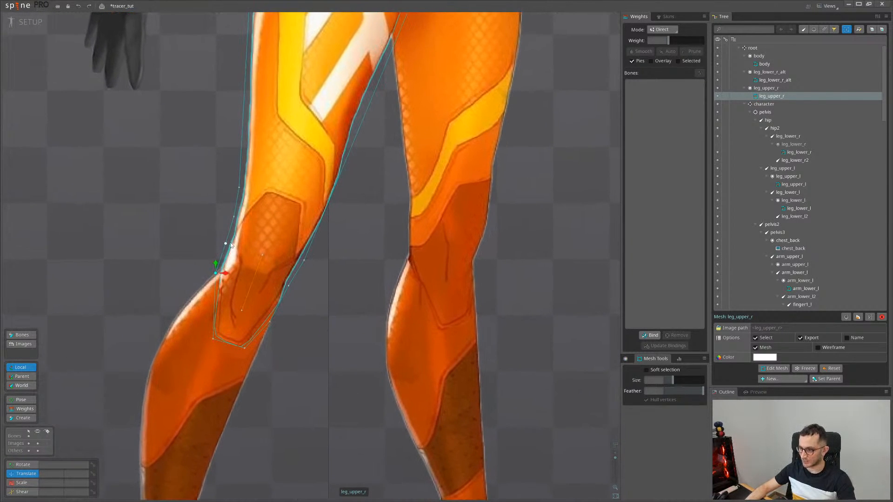
pyautogui.moveTo(231, 245); pyautogui.dragTo(232, 245)
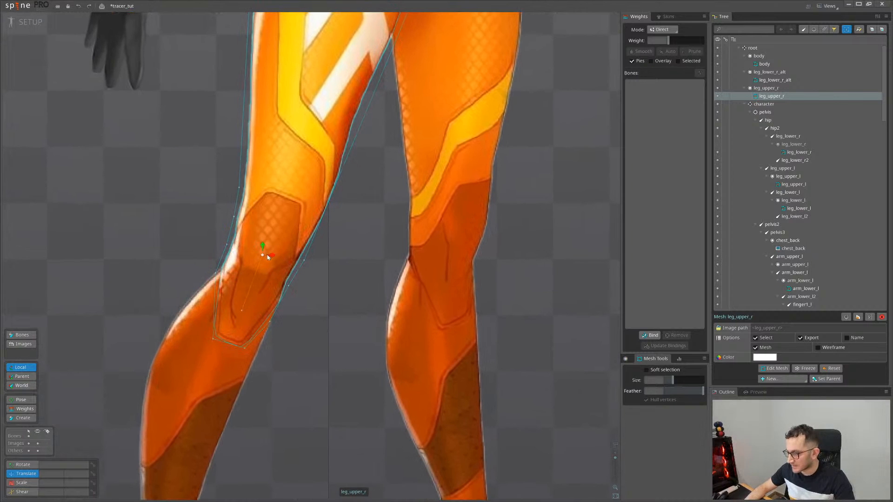
# Deselect the leg_upper_r mesh and save the project
pyautogui.scroll(-3, 279, 270)
pyautogui.press('space')
pyautogui.scroll(-2, 480, 302)
pyautogui.hotkey('ctrl', 's')
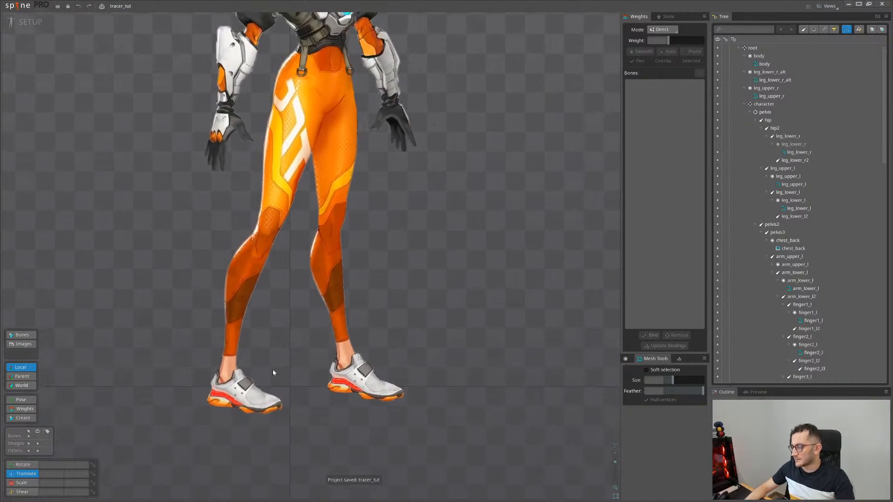
# Bind the leg_upper_r mesh to the leg_lower_r and hip2 bones
pyautogui.moveTo(381, 297); pyautogui.dragTo(347, 341)
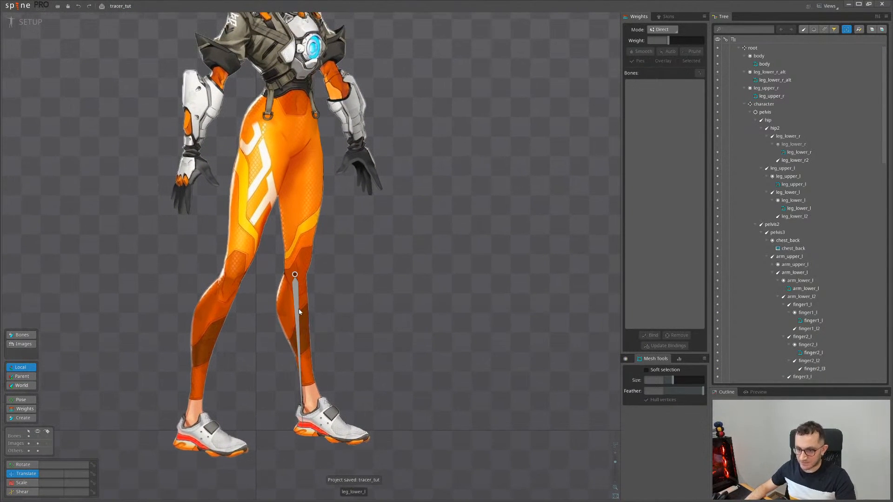
pyautogui.scroll(-2, 335, 289)
pyautogui.scroll(3, 349, 298)
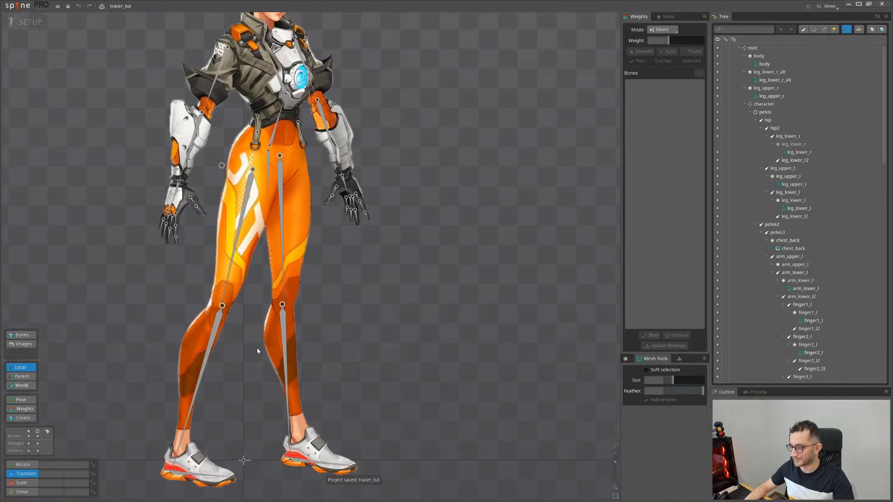
pyautogui.moveTo(257, 350); pyautogui.dragTo(264, 313)
pyautogui.click(224, 251)
pyautogui.click(650, 334)
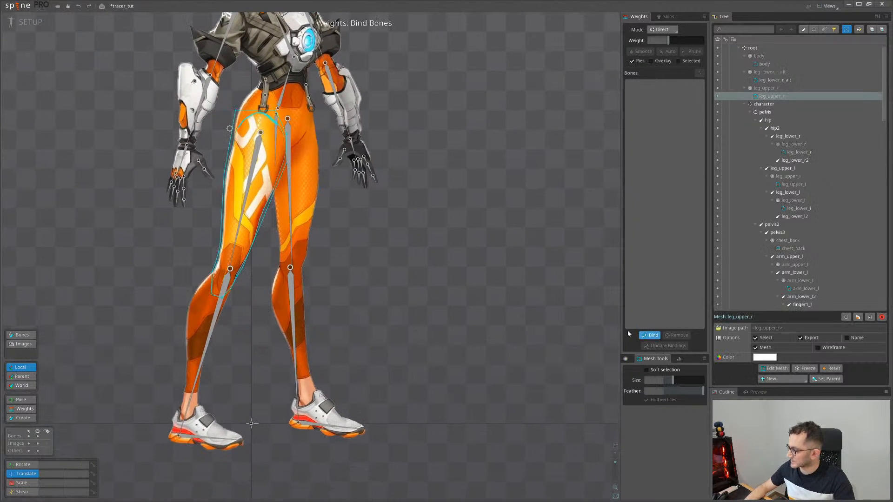
pyautogui.scroll(2, 217, 287)
pyautogui.click(223, 295)
pyautogui.click(246, 204)
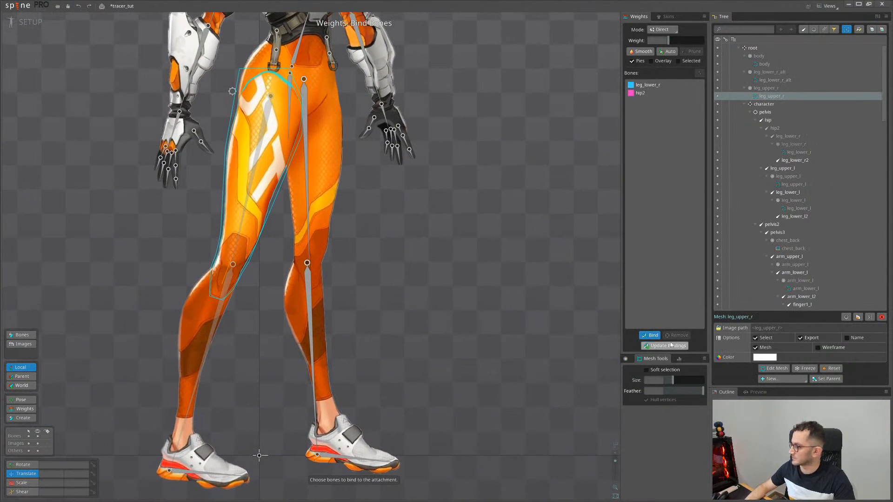
pyautogui.click(654, 336)
# Set the hip2 weight to 100 for all vertices of the leg_upper_r mesh
pyautogui.scroll(2, 232, 288)
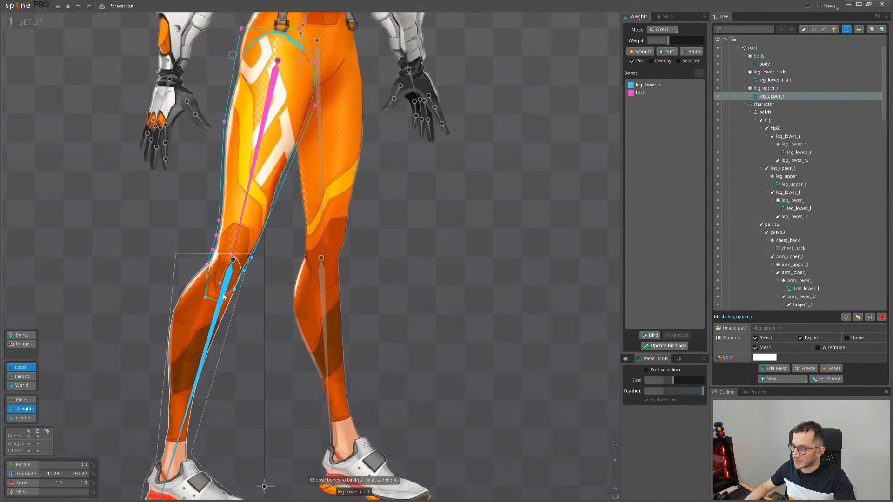
pyautogui.scroll(2, 223, 297)
pyautogui.click(200, 233)
pyautogui.click(256, 195)
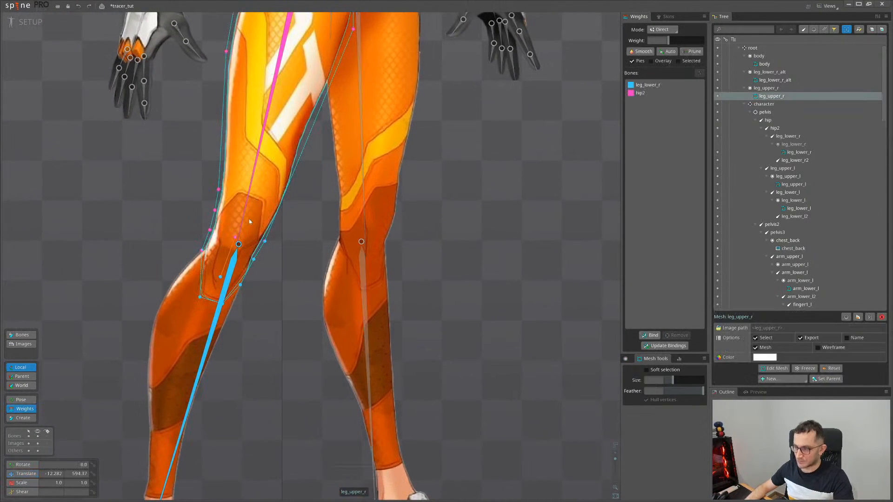
pyautogui.doubleClick(244, 216)
pyautogui.scroll(2, 265, 275)
pyautogui.moveTo(274, 305); pyautogui.dragTo(295, 367)
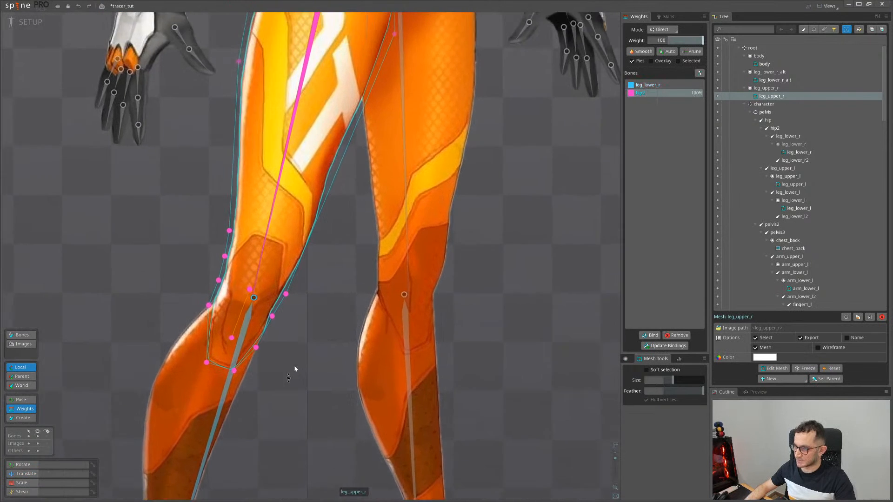
# Copy the leg_lower_r bone's transform and rotate the bone backward to about 274 degrees to bend the knee
pyautogui.scroll(-2, 340, 227)
pyautogui.scroll(-1, 340, 227)
pyautogui.click(286, 344)
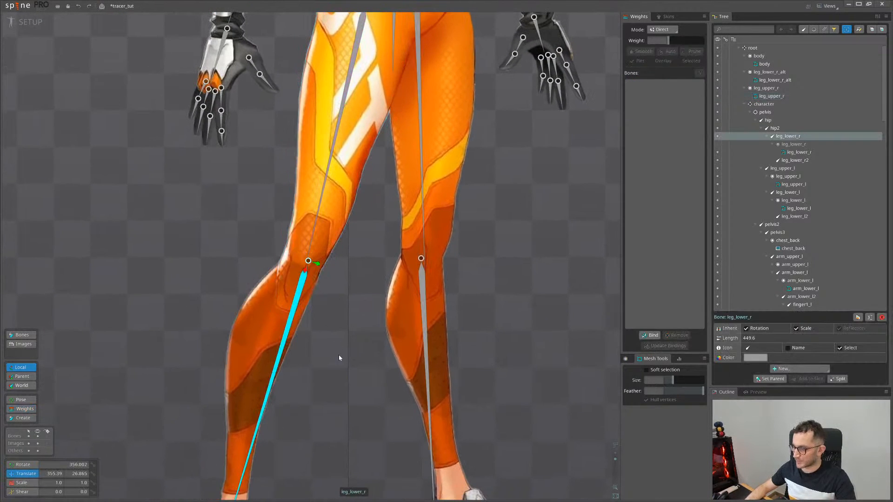
pyautogui.hotkey('ctrl', 'c')
pyautogui.moveTo(352, 384); pyautogui.dragTo(265, 364)
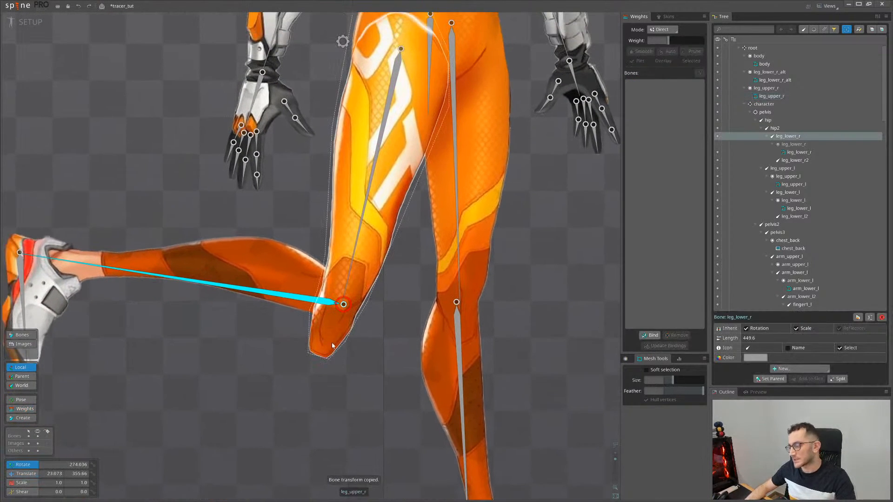
# Give the lowest knee vertices of the leg_upper_r mesh partial weight from the leg_lower_r bone
pyautogui.click(332, 344)
pyautogui.press('g')
pyautogui.scroll(2, 329, 369)
pyautogui.moveTo(326, 378); pyautogui.dragTo(298, 380)
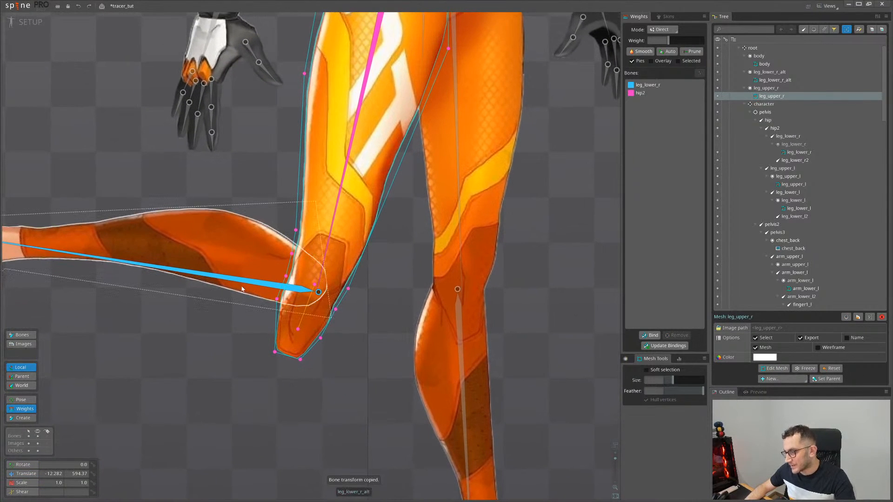
pyautogui.click(243, 285)
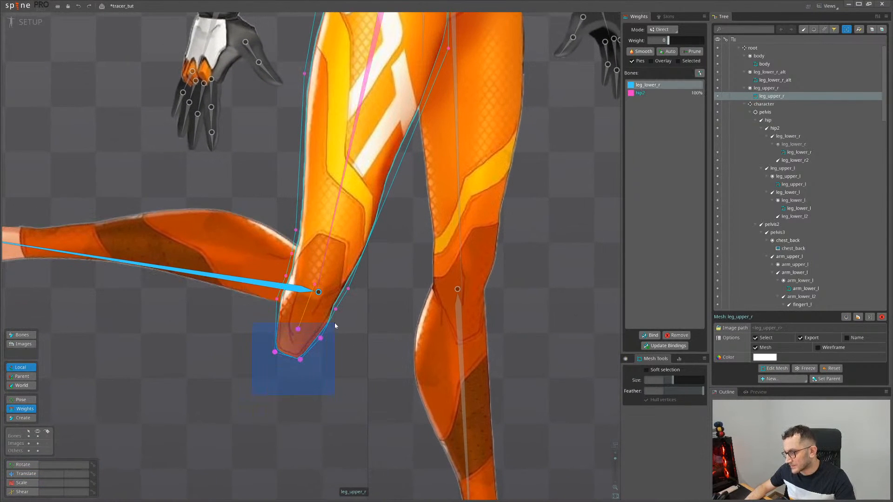
pyautogui.moveTo(335, 322); pyautogui.dragTo(334, 323)
pyautogui.moveTo(327, 387); pyautogui.dragTo(313, 349)
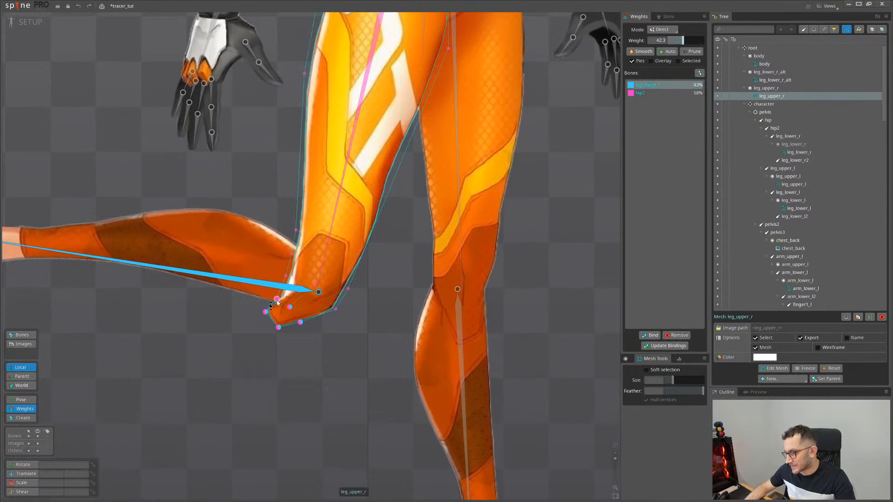
# Balance the leg_lower_r weights of the individual rear, inner and front knee vertices on leg_upper_r for a rounded bend
pyautogui.moveTo(285, 281); pyautogui.dragTo(291, 259)
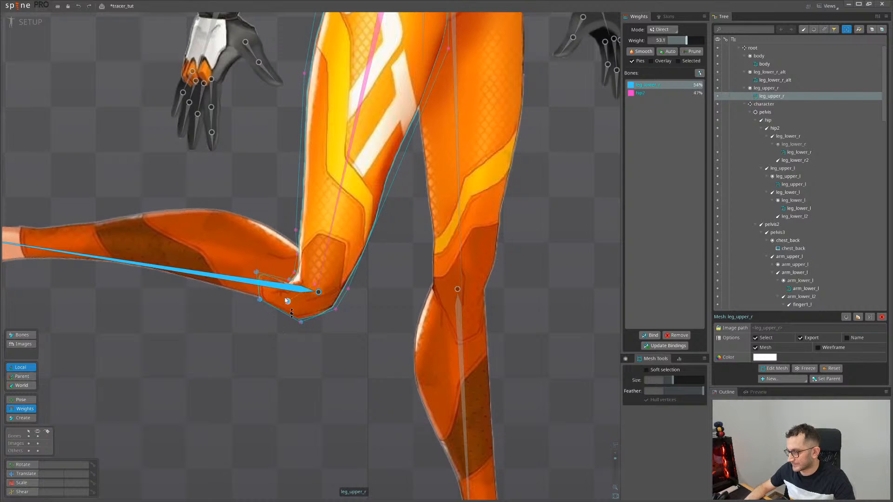
pyautogui.moveTo(288, 301); pyautogui.dragTo(296, 259)
pyautogui.click(333, 311)
pyautogui.moveTo(289, 313); pyautogui.dragTo(298, 264)
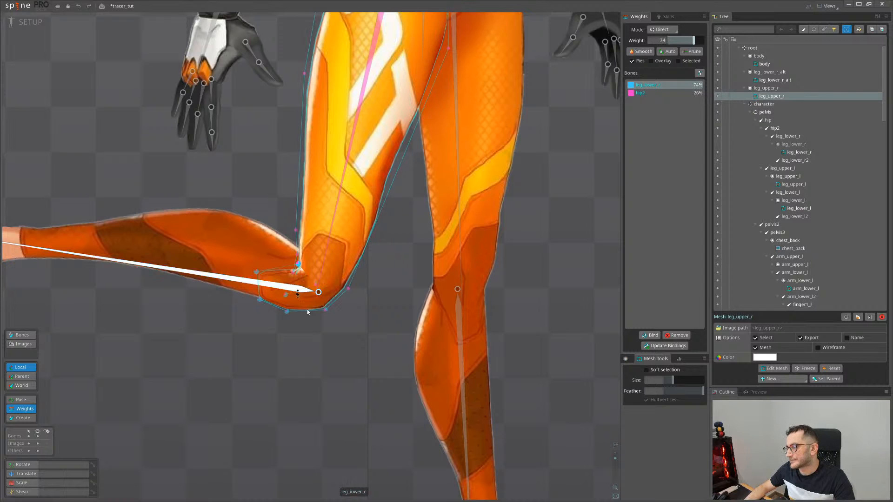
# Deselect the leg_upper_r mesh and restore the leg_lower_r bone's pose from the copied transform
pyautogui.scroll(-4, 325, 321)
pyautogui.press('Escape')
pyautogui.press('Escape')
pyautogui.click(284, 219)
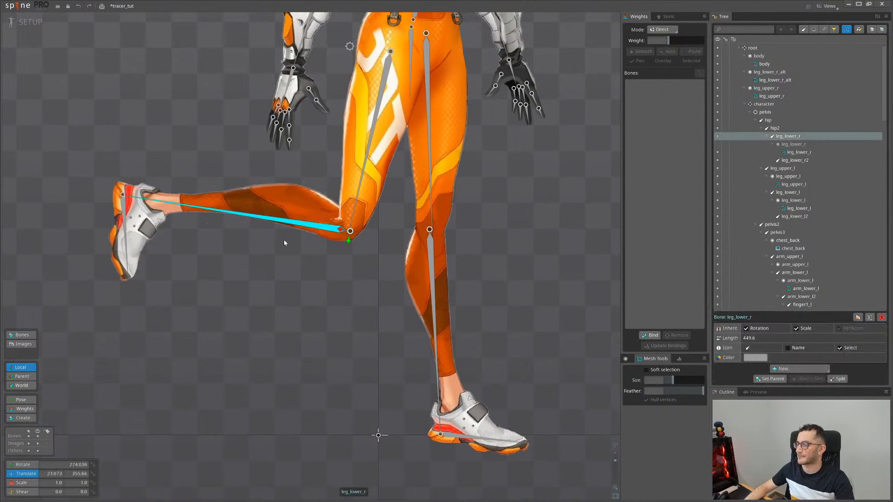
pyautogui.hotkey('ctrl', 'v')
pyautogui.hotkey('ctrl', 'z')
pyautogui.hotkey('ctrl', 'v')
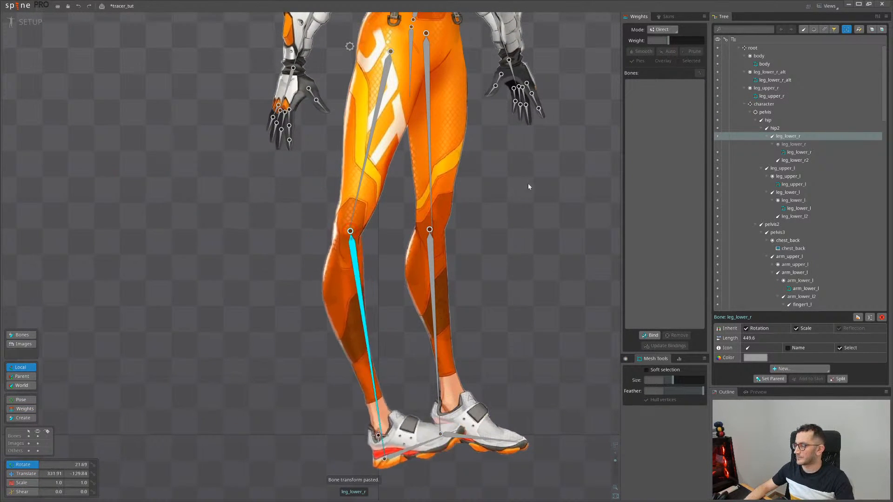
# Test the knee deformation by swinging the leg_lower_r bone, and reset it with the copied transform
pyautogui.moveTo(529, 183); pyautogui.dragTo(368, 342)
pyautogui.hotkey('ctrl', 'v')
pyautogui.scroll(-3, 582, 344)
pyautogui.moveTo(581, 344); pyautogui.dragTo(444, 332)
pyautogui.scroll(-1, 392, 341)
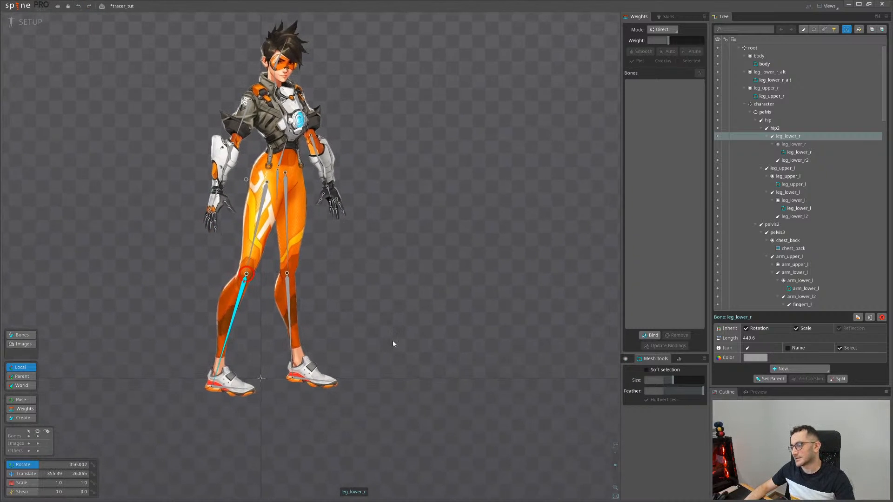
# Bind the leg_upper_l mesh to the leg_upper_l and leg_lower_l bones
pyautogui.scroll(3, 309, 344)
pyautogui.click(277, 301)
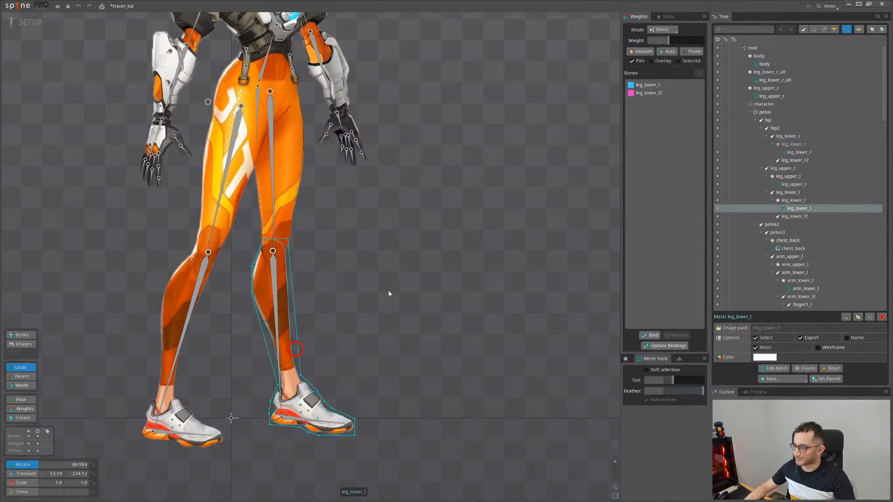
pyautogui.click(275, 160)
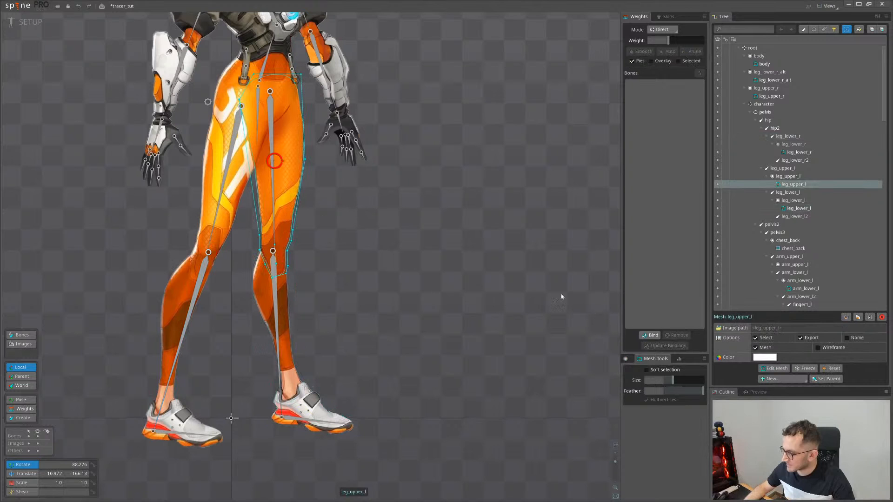
pyautogui.click(650, 334)
pyautogui.click(271, 195)
pyautogui.click(276, 325)
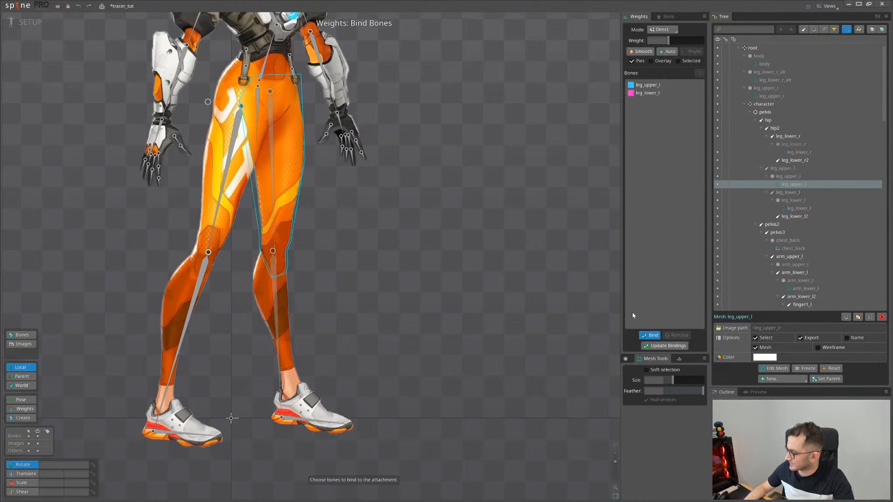
pyautogui.click(649, 335)
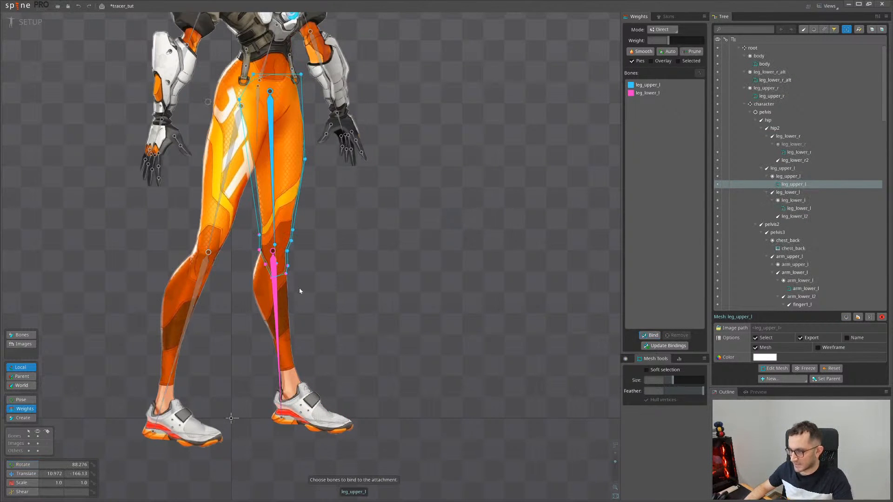
# Assign all vertices of the leg_upper_l mesh 100% to the leg_upper_l bone
pyautogui.scroll(4, 300, 289)
pyautogui.click(266, 281)
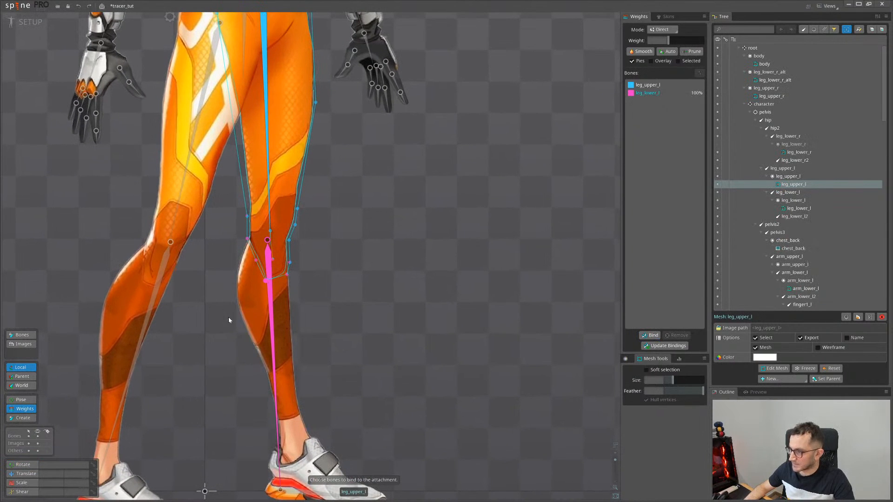
pyautogui.doubleClick(267, 160)
pyautogui.scroll(2, 274, 273)
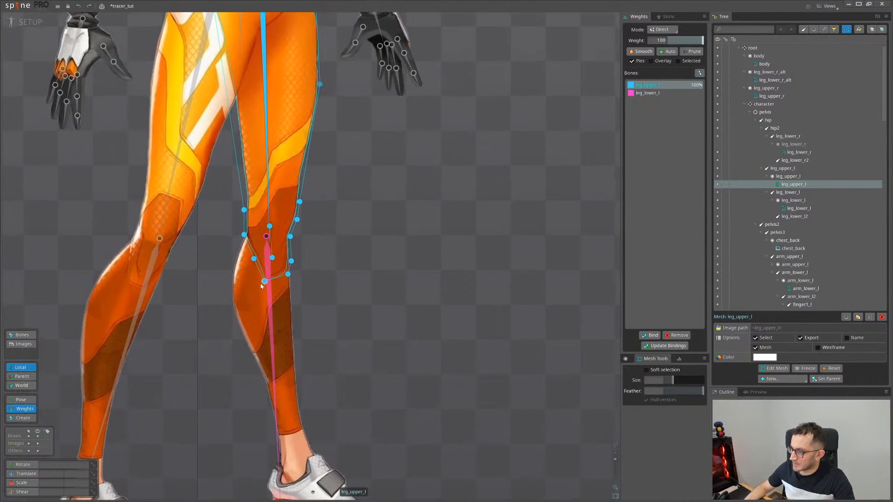
# Select the lowest knee vertices of the leg_upper_l mesh and make leg_lower_l the active weight bone
pyautogui.moveTo(234, 314); pyautogui.dragTo(316, 249)
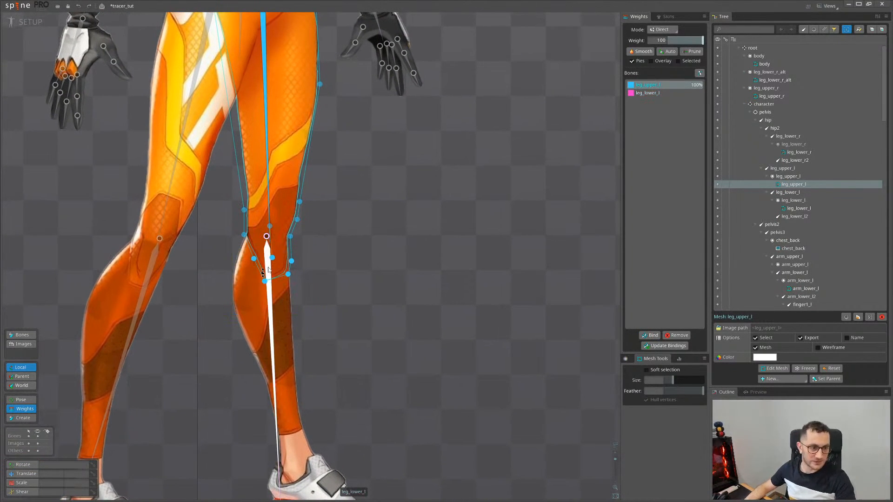
pyautogui.click(271, 293)
pyautogui.moveTo(293, 288); pyautogui.dragTo(334, 217)
pyautogui.scroll(2, 326, 299)
pyautogui.press('space')
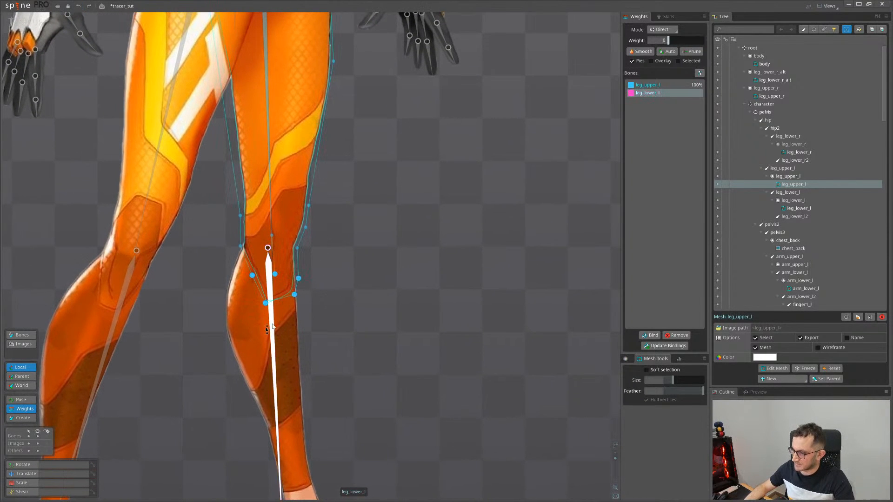
pyautogui.press('space')
pyautogui.press('space')
# Copy the leg_lower_l bone's transform and rotate the bone backward into a strong knee bend
pyautogui.click(273, 318)
pyautogui.scroll(-3, 362, 307)
pyautogui.hotkey('ctrl', 'c')
pyautogui.press('c')
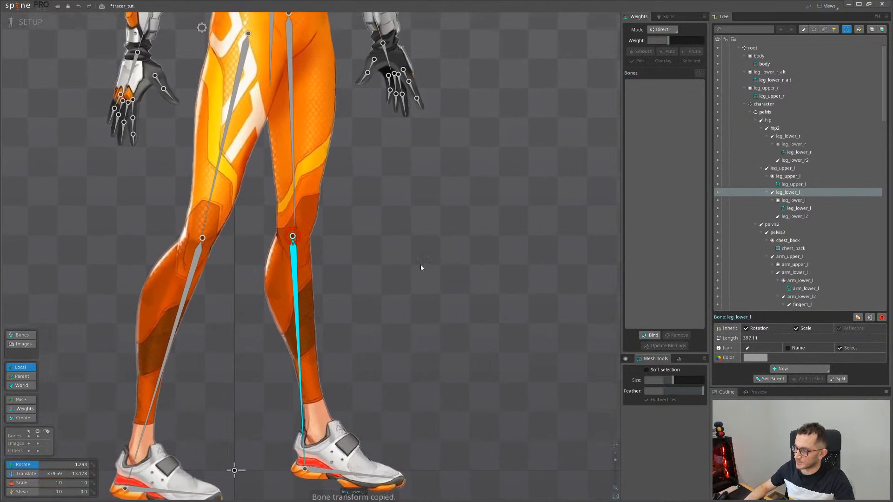
pyautogui.moveTo(420, 264); pyautogui.dragTo(233, 323)
pyautogui.scroll(1, 281, 238)
pyautogui.moveTo(283, 238); pyautogui.dragTo(310, 291)
# Give the lowest knee vertices of leg_upper_l partial leg_lower_l weight, with a smaller share on the front knee vertex
pyautogui.click(328, 324)
pyautogui.scroll(1, 327, 323)
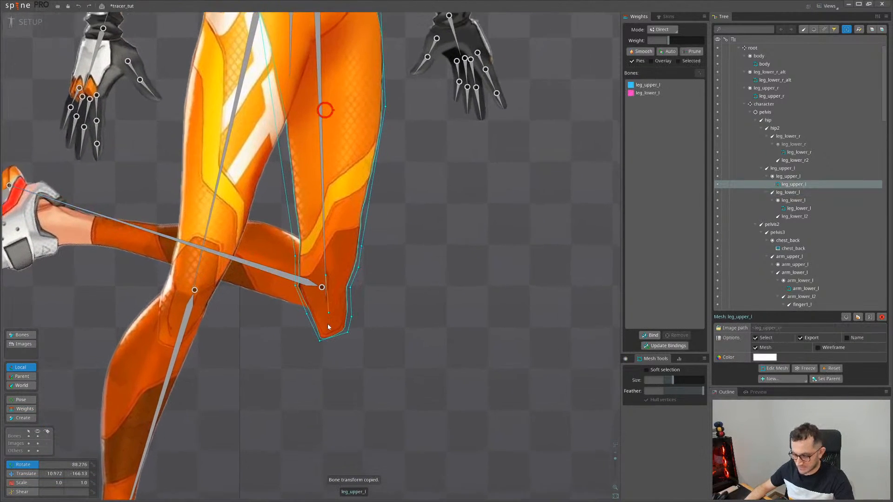
pyautogui.press('g')
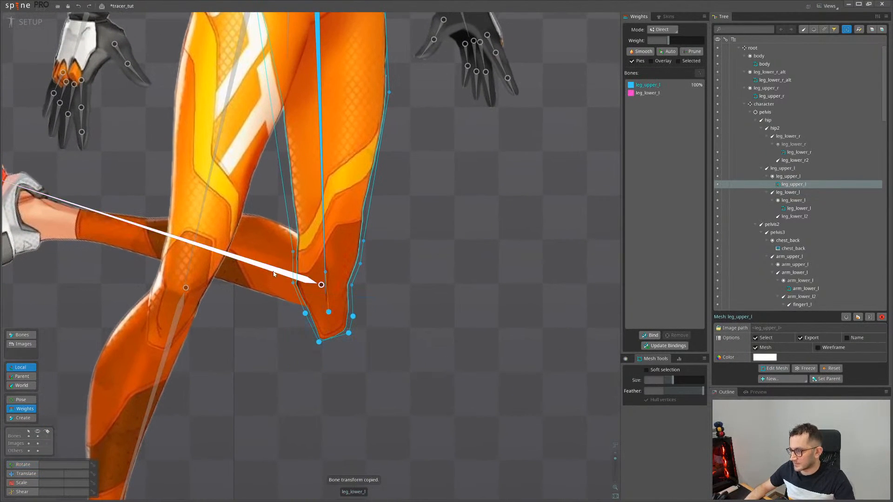
pyautogui.click(320, 283)
pyautogui.moveTo(356, 376); pyautogui.dragTo(352, 347)
pyautogui.click(347, 291)
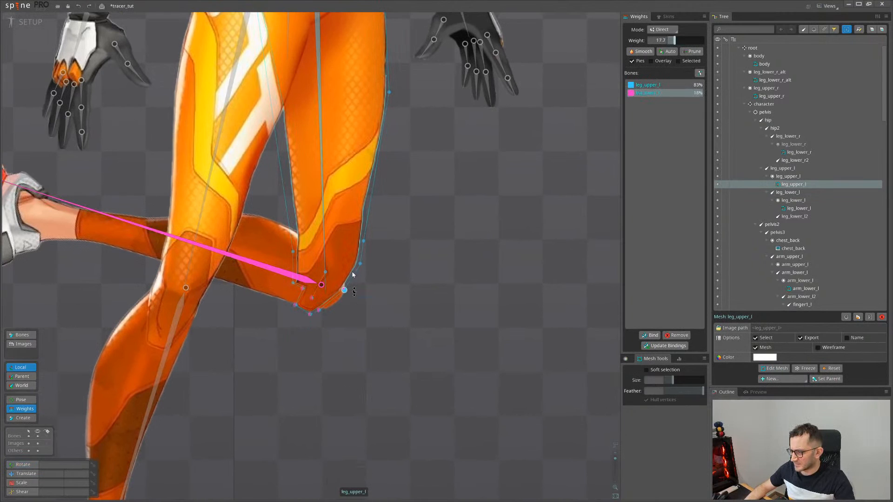
# Adjust the leg_lower_l weights of the individual rear and bottom knee vertices on the bent leg_upper_l mesh
pyautogui.scroll(1, 334, 296)
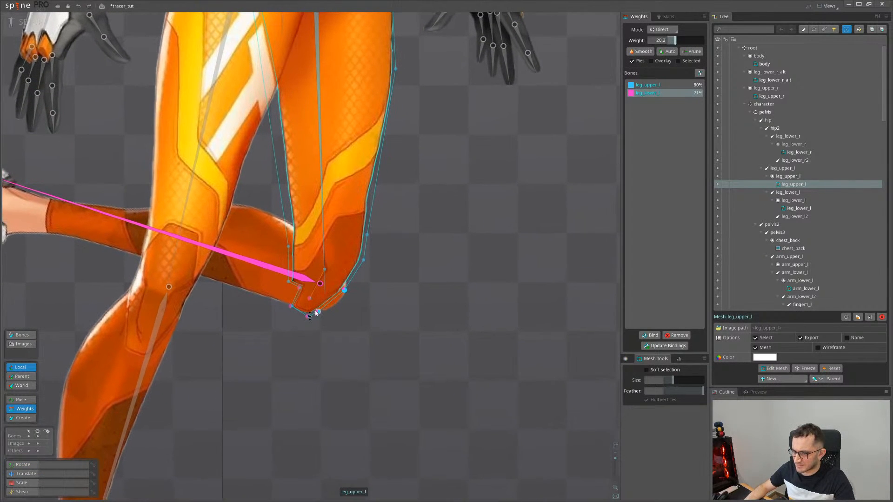
pyautogui.moveTo(292, 283); pyautogui.dragTo(300, 283)
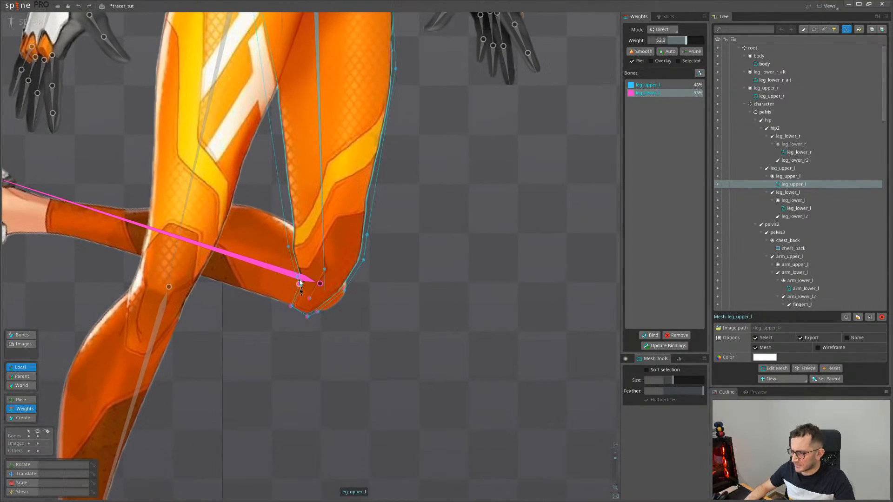
pyautogui.click(291, 306)
pyautogui.click(326, 313)
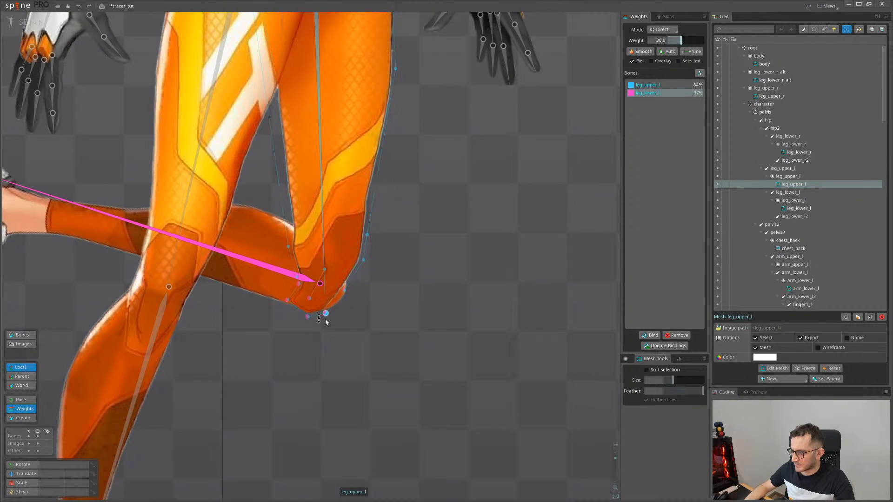
pyautogui.moveTo(298, 278); pyautogui.dragTo(298, 272)
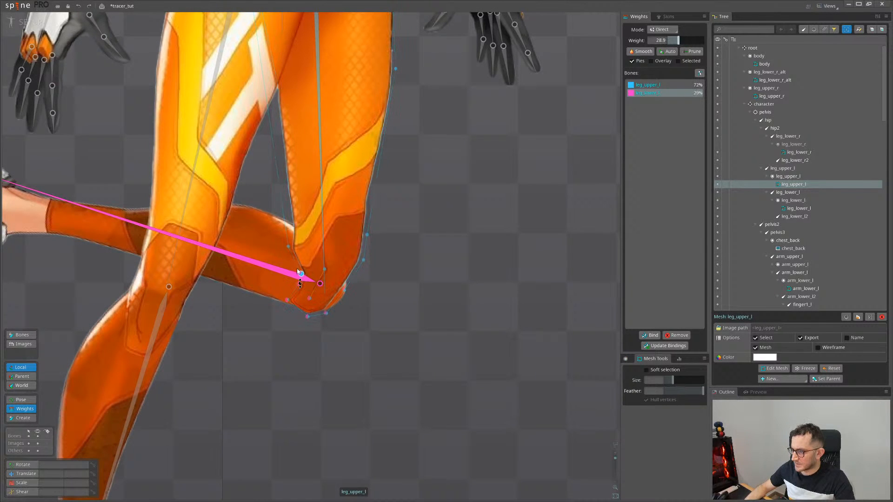
# Refine the leg_lower_l weights of the inner rear and front knee vertices to smooth the bent knee's outline
pyautogui.moveTo(348, 234); pyautogui.dragTo(327, 366)
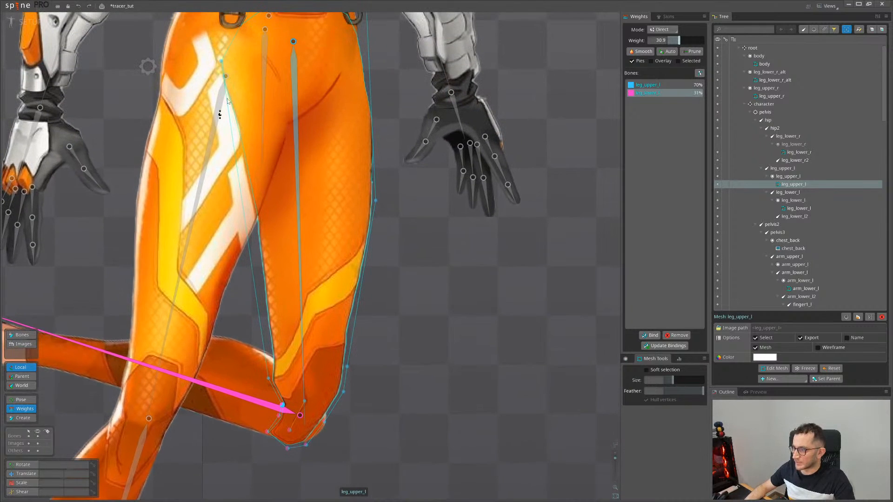
pyautogui.moveTo(336, 297); pyautogui.dragTo(337, 247)
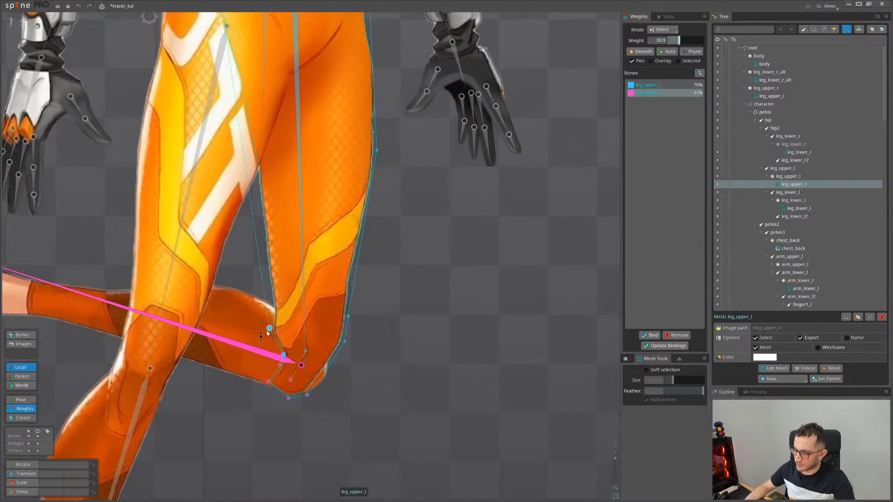
pyautogui.click(285, 354)
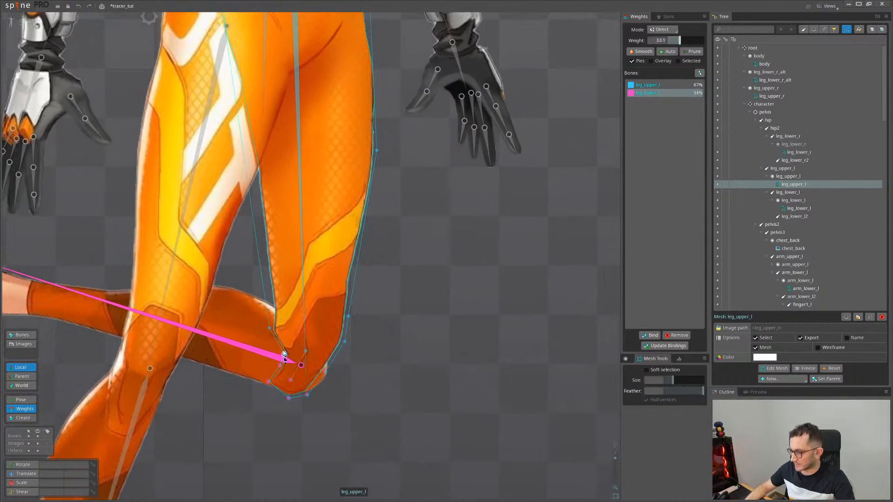
pyautogui.moveTo(284, 355); pyautogui.dragTo(330, 371)
pyautogui.click(280, 366)
pyautogui.click(284, 355)
pyautogui.click(325, 370)
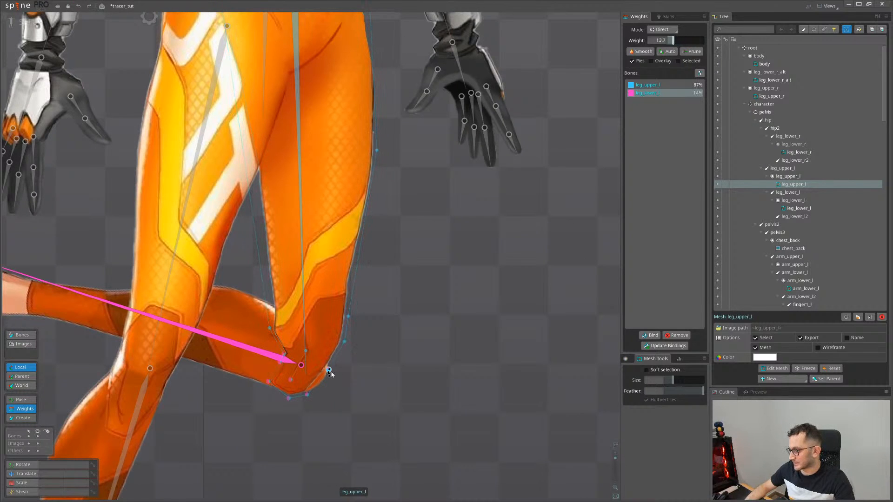
pyautogui.moveTo(345, 338); pyautogui.dragTo(345, 334)
pyautogui.moveTo(330, 368); pyautogui.dragTo(329, 356)
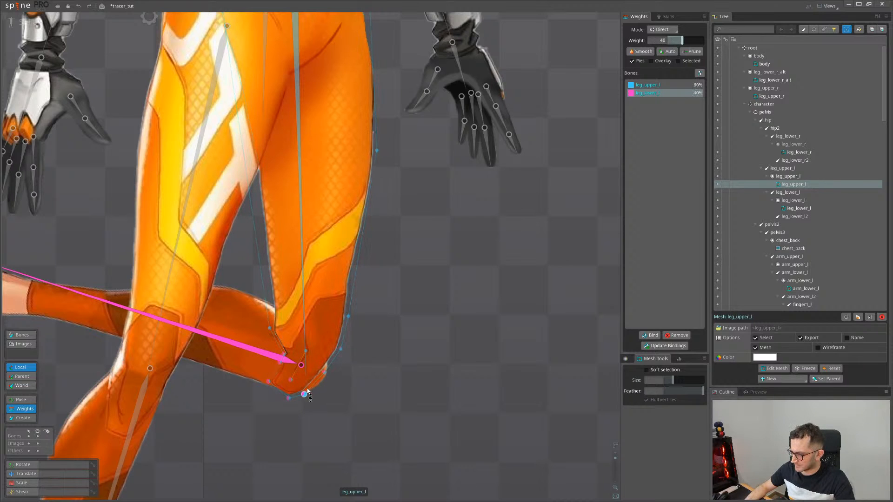
# Restore the leg_lower_l bone's pose from the copied transform and select the leg_upper_l mesh
pyautogui.press('v')
pyautogui.click(260, 356)
pyautogui.hotkey('ctrl', 'v')
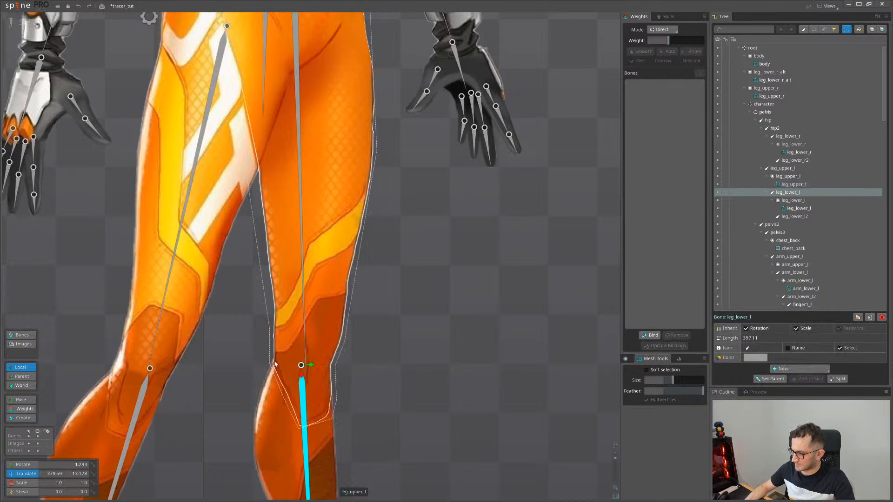
pyautogui.click(309, 278)
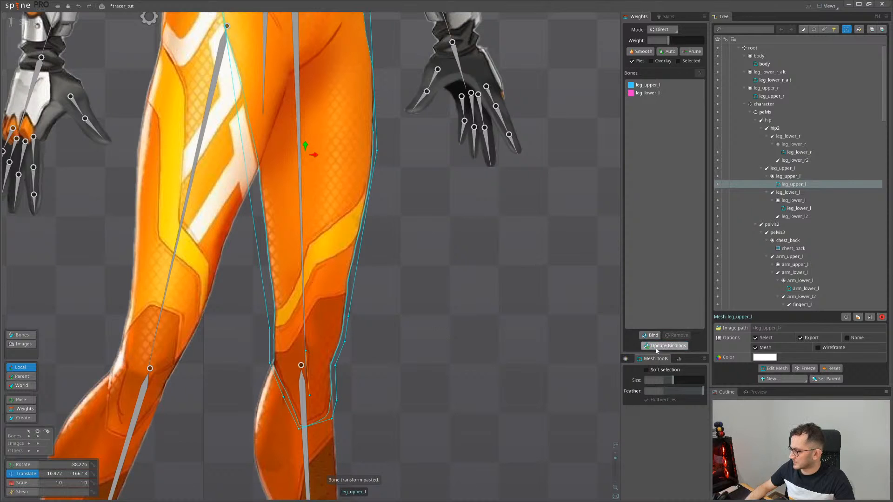
# Rotate the leg_lower_l bone backward to nearly horizontal and reselect the leg_upper_l mesh for weighting
pyautogui.click(302, 406)
pyautogui.press('c')
pyautogui.moveTo(344, 409); pyautogui.dragTo(329, 356)
pyautogui.click(326, 359)
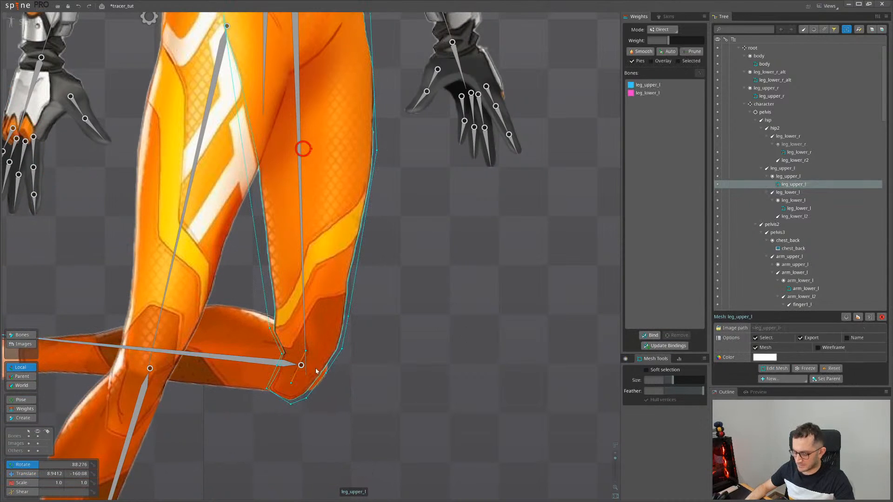
# Rebalance the leg_lower_l weights of the bottom, rear and inner knee vertices in the bent pose
pyautogui.press('g')
pyautogui.moveTo(278, 421); pyautogui.dragTo(280, 394)
pyautogui.click(256, 335)
pyautogui.moveTo(266, 362); pyautogui.dragTo(260, 345)
pyautogui.moveTo(293, 378); pyautogui.dragTo(314, 312)
# Set the leg_lower_l weight to about 27% and 60% on two front knee vertices, and about 86% on the rear crease vertex
pyautogui.moveTo(289, 352); pyautogui.dragTo(338, 331)
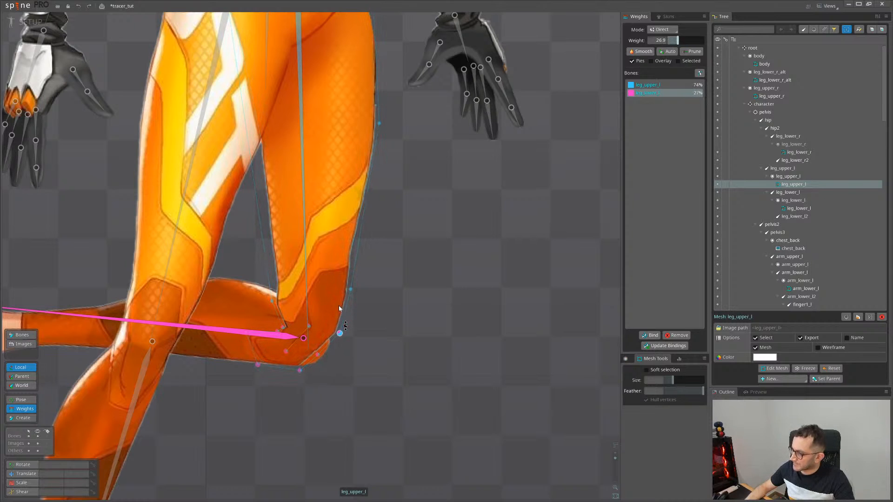
pyautogui.moveTo(315, 358); pyautogui.dragTo(314, 347)
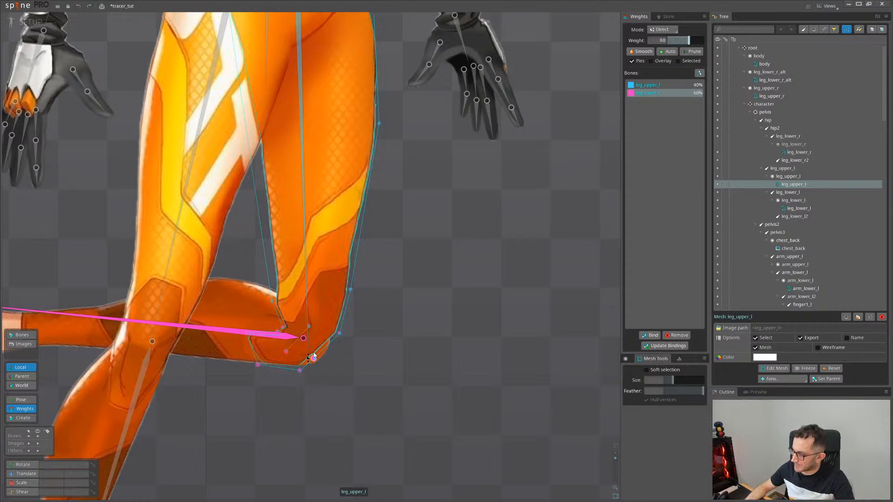
pyautogui.moveTo(289, 330)
pyautogui.mouseDown()
pyautogui.moveTo(285, 323)
pyautogui.moveTo(285, 333)
pyautogui.mouseUp()
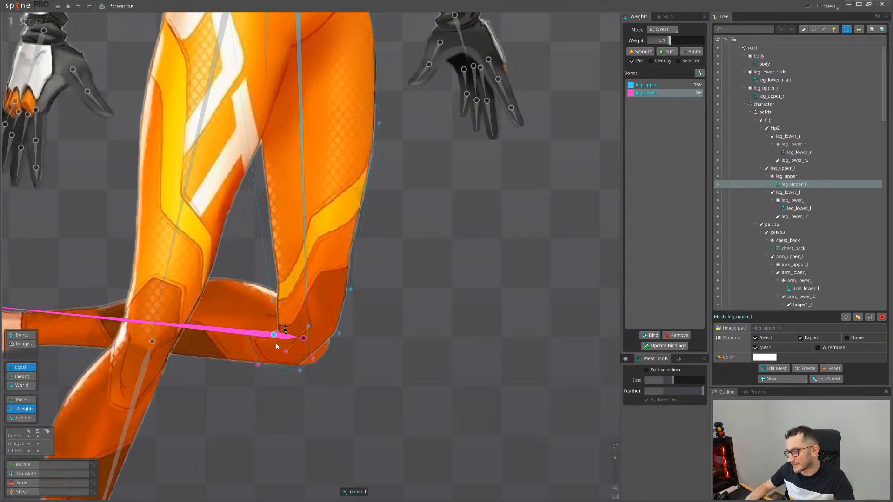
pyautogui.moveTo(278, 333); pyautogui.dragTo(282, 319)
# Deselect the leg_upper_l mesh and return the leg_lower_l bone to its straight pose with the copied transform
pyautogui.moveTo(371, 377); pyautogui.dragTo(302, 350)
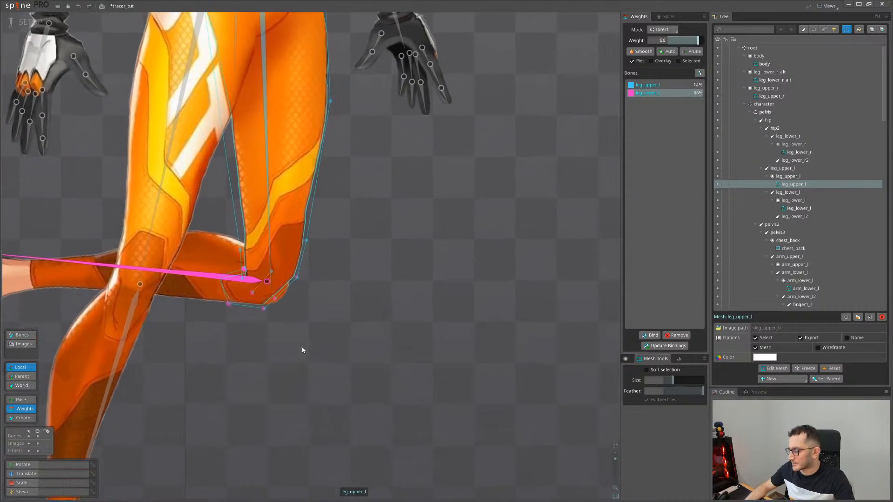
pyautogui.scroll(2, 278, 307)
pyautogui.press('Escape')
pyautogui.click(162, 244)
pyautogui.hotkey('ctrl', 'v')
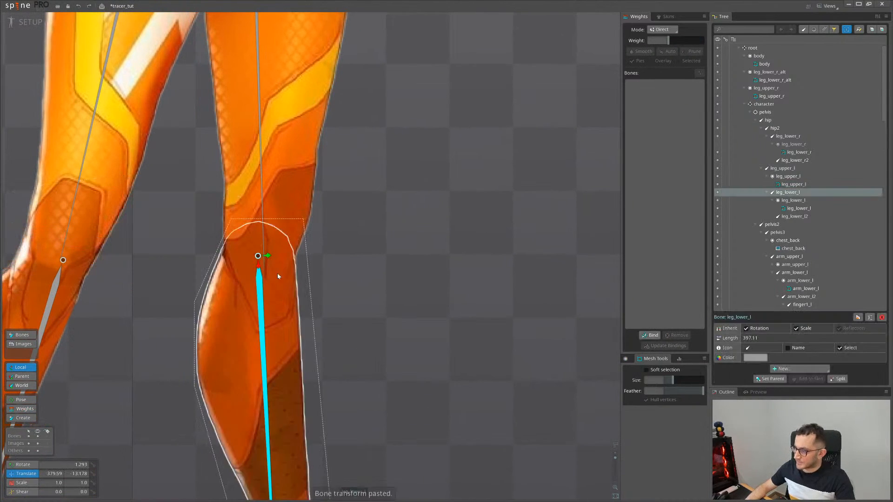
pyautogui.click(485, 289)
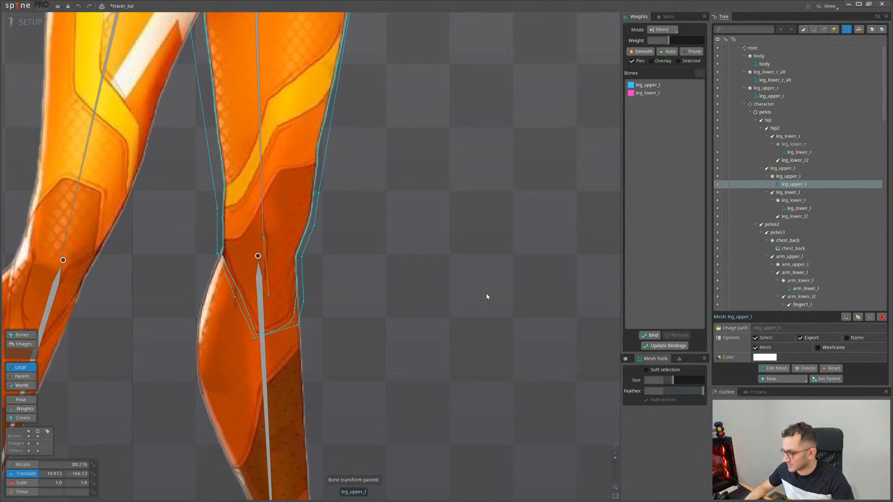
pyautogui.click(774, 369)
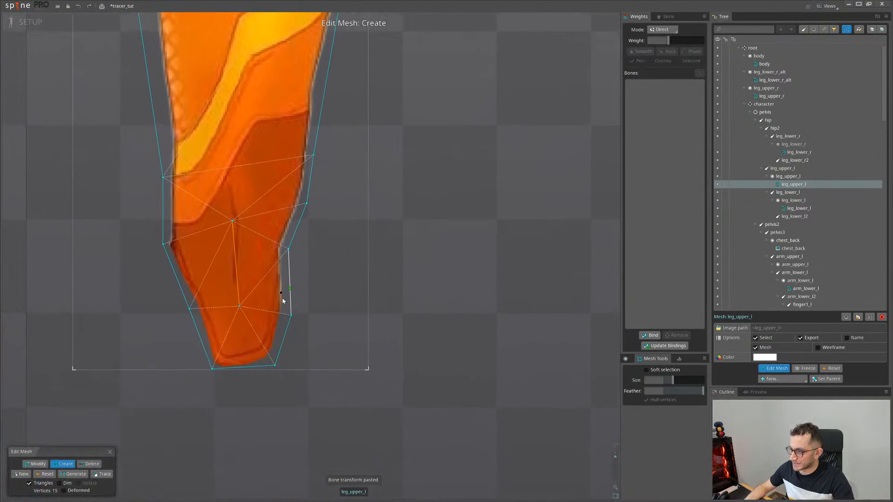
pyautogui.click(110, 452)
pyautogui.scroll(-3, 266, 344)
pyautogui.press('Escape')
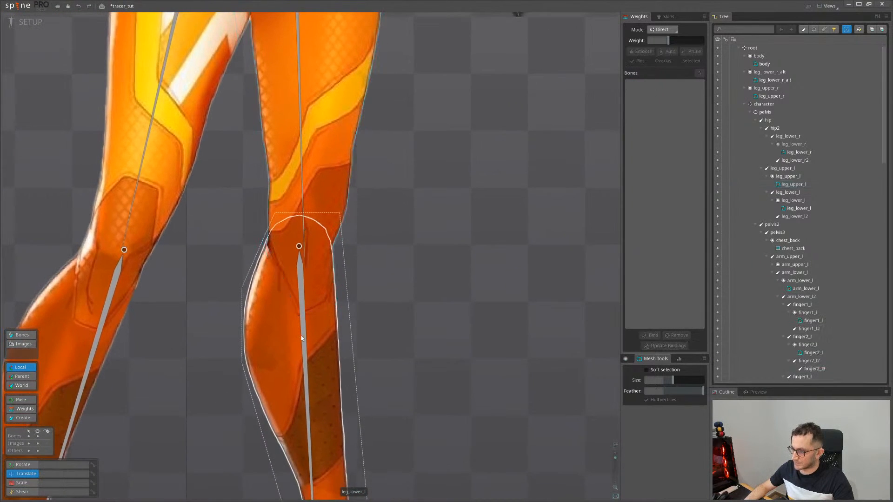
# Test the left knee deformation by rotating the leg_lower_l bone backward, and undo the rotation
pyautogui.click(301, 338)
pyautogui.press('c')
pyautogui.moveTo(471, 272); pyautogui.dragTo(293, 378)
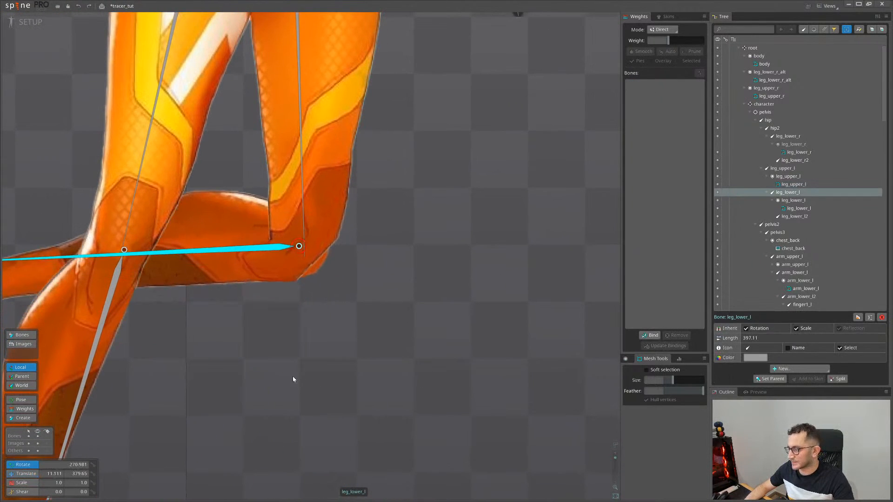
pyautogui.click(334, 226)
pyautogui.hotkey('ctrl', 'z')
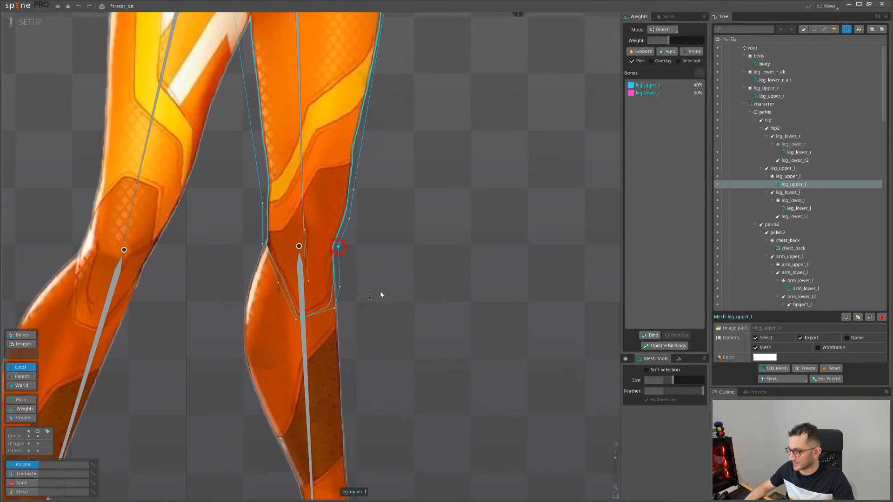
# Delete the front hull vertex at the knee notch of the leg_upper_l mesh and leave mesh editing
pyautogui.click(766, 370)
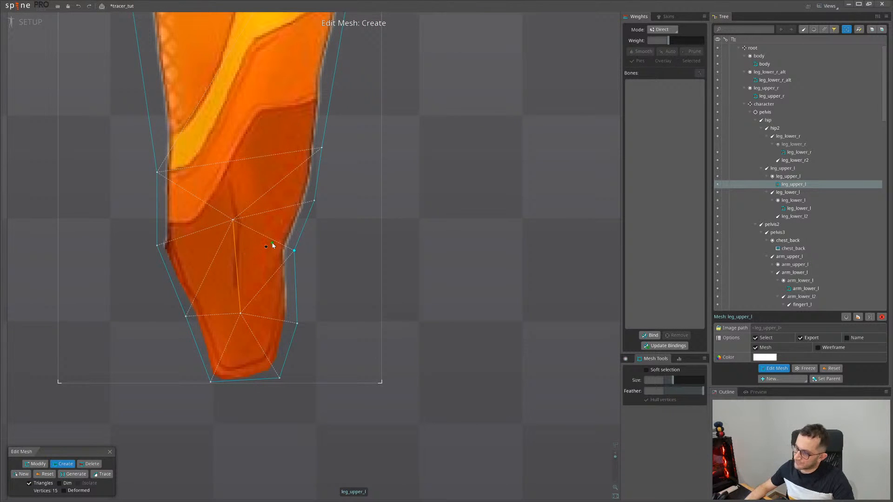
pyautogui.doubleClick(295, 250)
pyautogui.scroll(-3, 384, 376)
pyautogui.moveTo(384, 376); pyautogui.dragTo(286, 364)
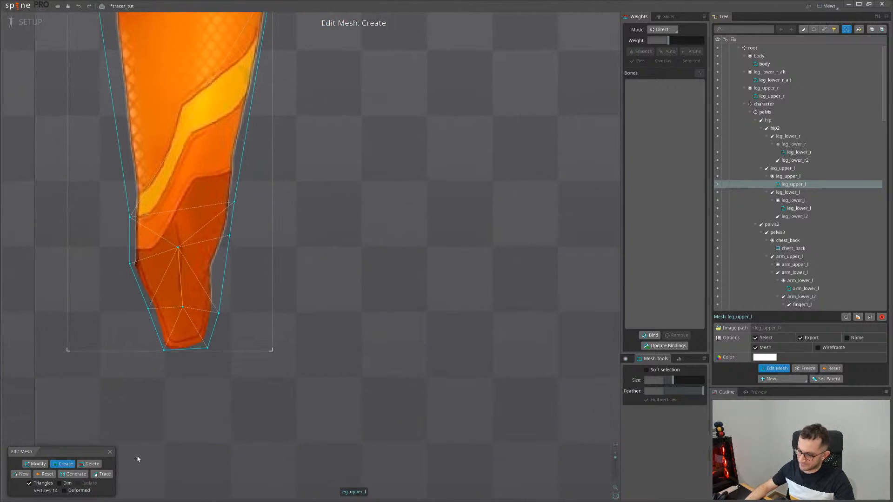
pyautogui.click(110, 452)
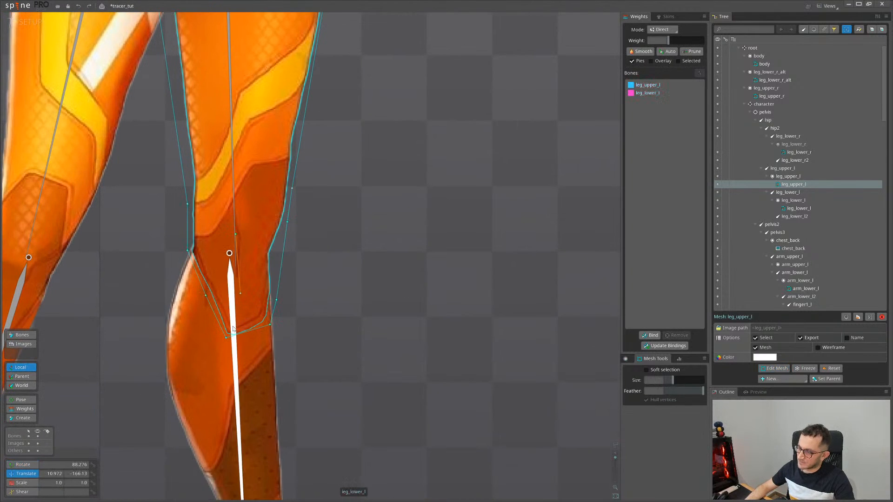
# Test the left knee by rotating leg_lower_l backward, undo the rotation, and save the project with the leg_upper_l mesh selected
pyautogui.click(234, 328)
pyautogui.press('c')
pyautogui.moveTo(395, 279); pyautogui.dragTo(186, 380)
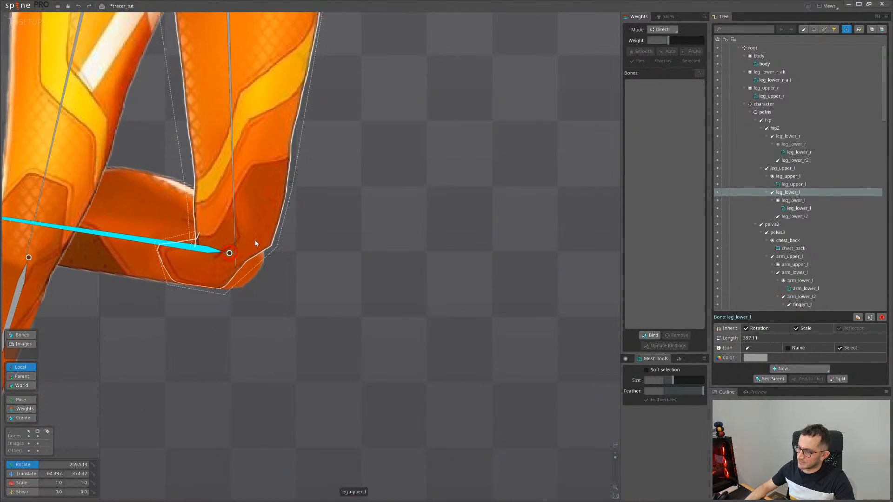
pyautogui.hotkey('ctrl', 'z')
pyautogui.click(270, 224)
pyautogui.hotkey('ctrl', 's')
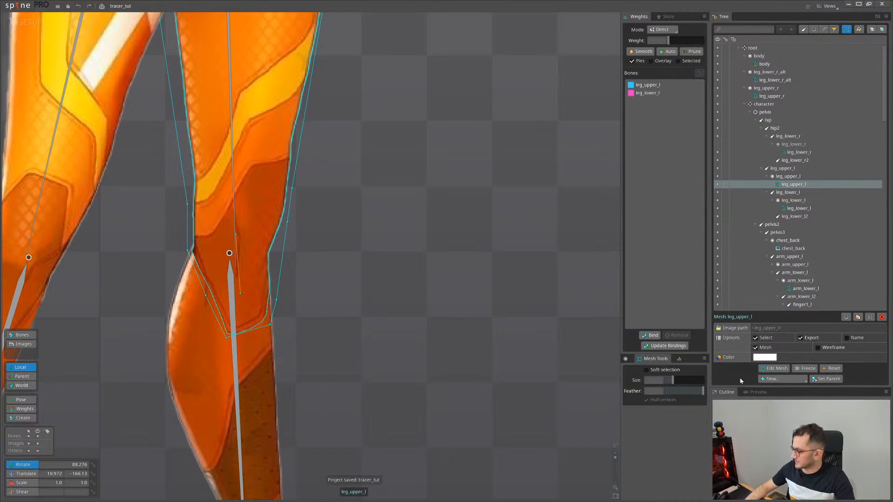
pyautogui.click(774, 368)
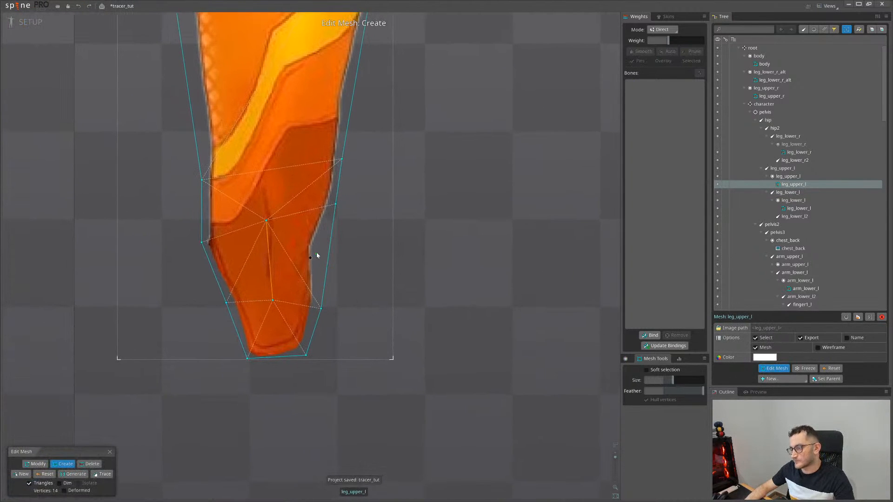
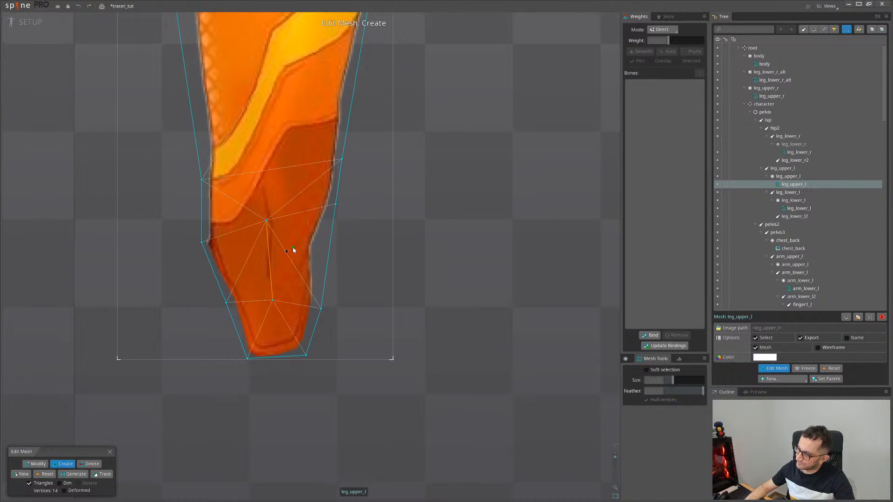
pyautogui.click(110, 451)
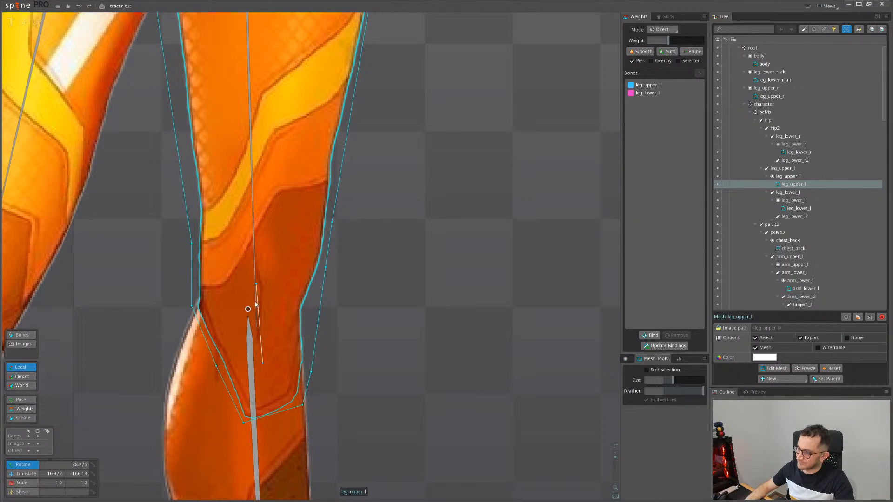
pyautogui.click(776, 367)
pyautogui.click(775, 368)
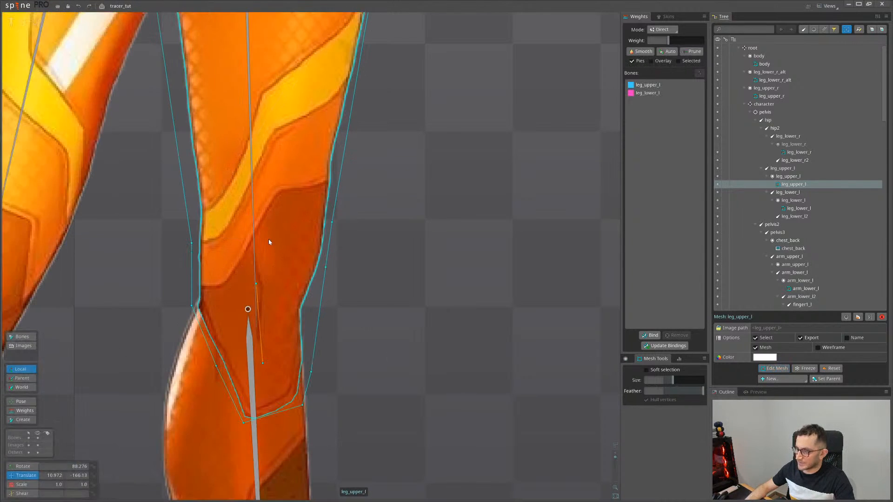
# Move the leg_upper_l mesh's upper inner knee vertex down, delete the front hull vertex above the knee, and update the mesh bindings
pyautogui.click(774, 367)
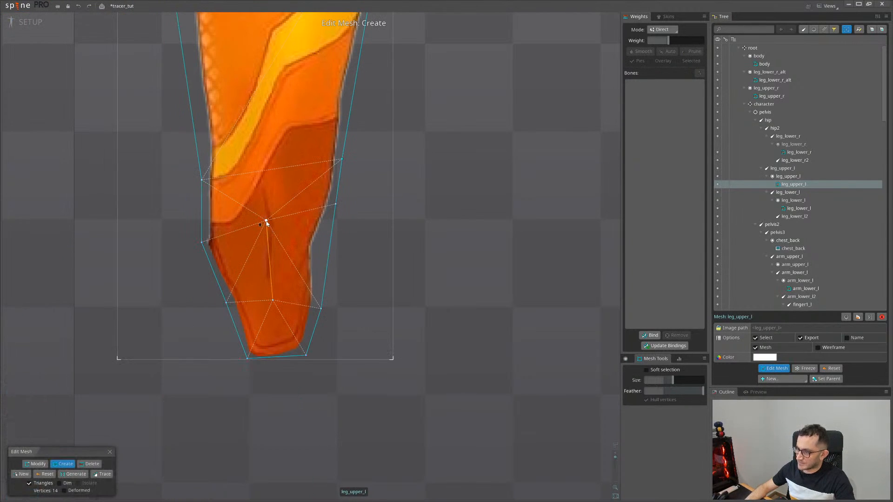
pyautogui.press('n')
pyautogui.press('n')
pyautogui.moveTo(266, 221); pyautogui.dragTo(272, 245)
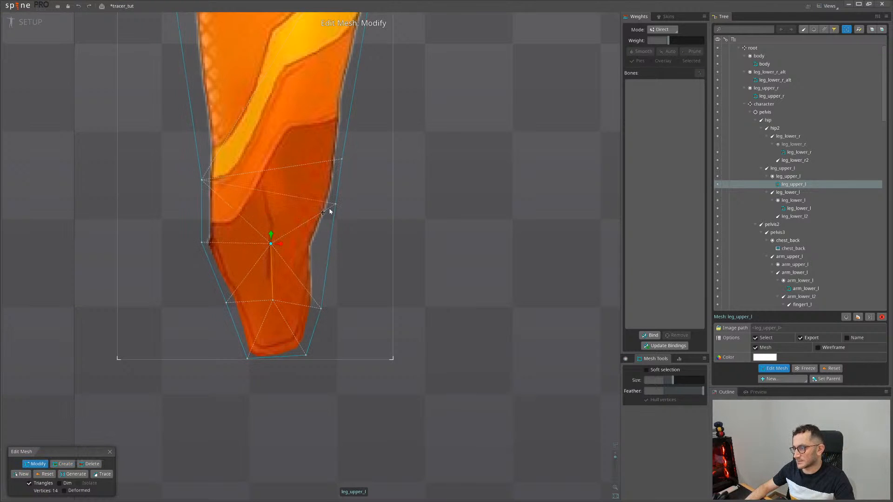
pyautogui.click(342, 160)
pyautogui.press('Delete')
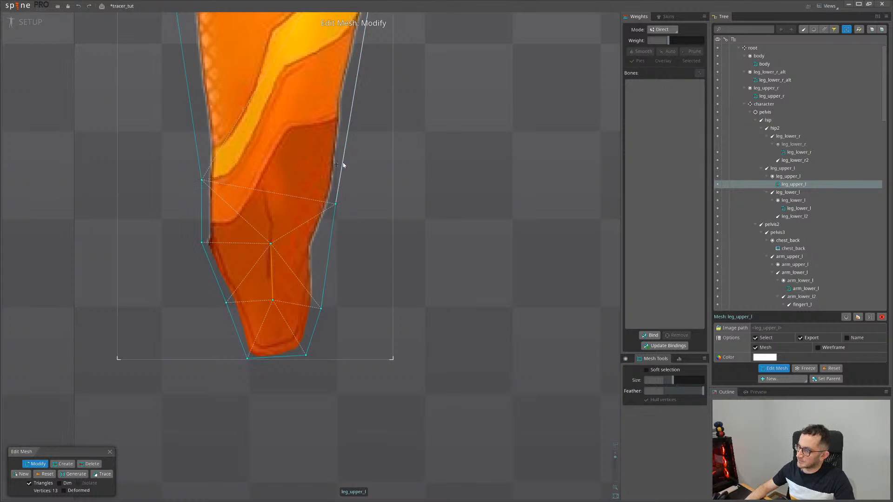
pyautogui.click(110, 452)
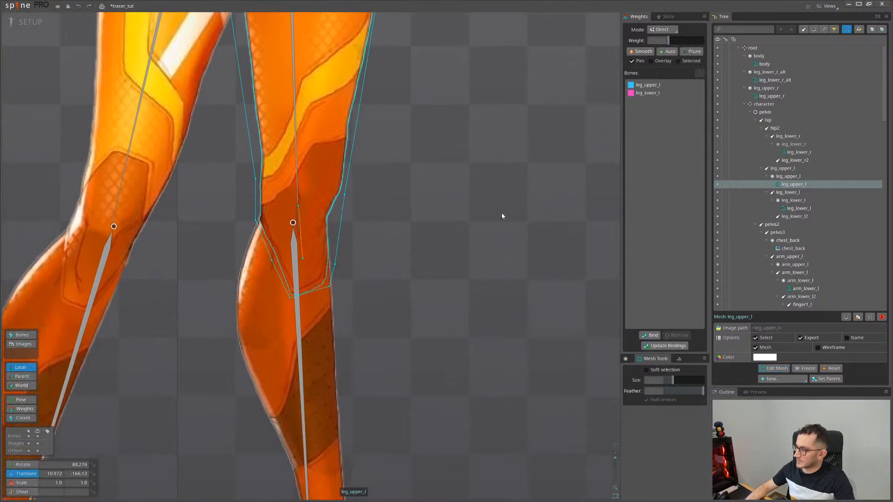
pyautogui.click(668, 345)
# Test the edited leg_upper_l mesh by bending leg_lower_l backward, and undo the rotation
pyautogui.scroll(-3, 428, 279)
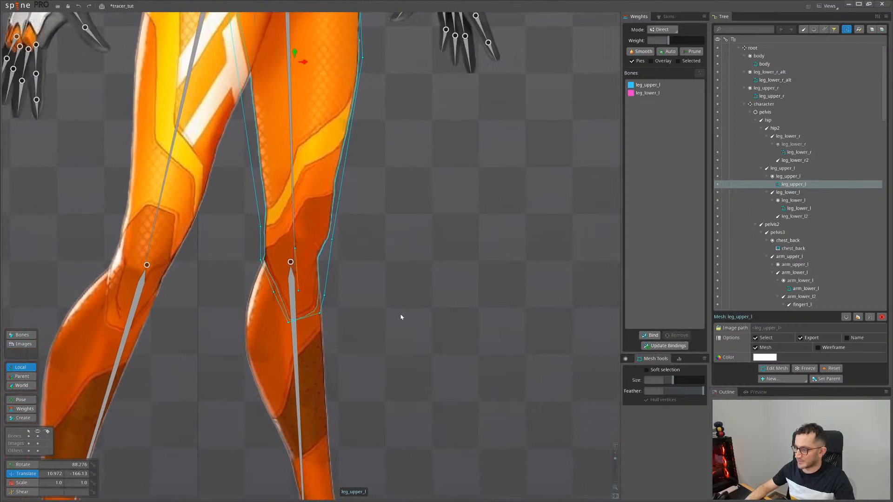
pyautogui.click(298, 342)
pyautogui.moveTo(432, 301); pyautogui.dragTo(265, 359)
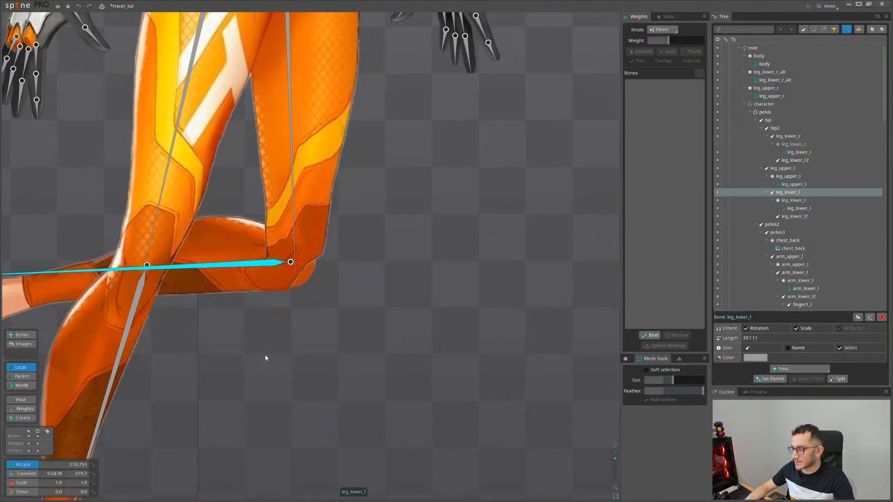
pyautogui.click(322, 217)
pyautogui.scroll(2, 324, 263)
pyautogui.hotkey('ctrl', 'z')
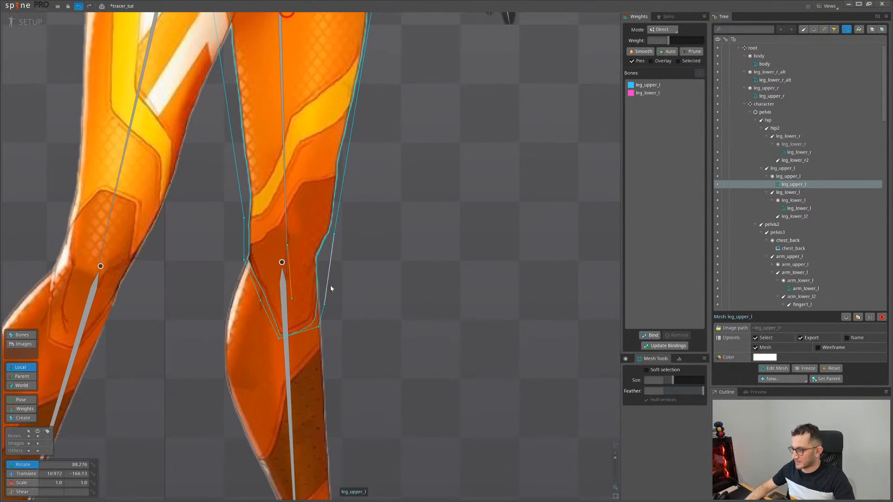
# Add a hull vertex at the front knee notch of the leg_upper_l mesh and leave mesh editing
pyautogui.click(775, 368)
pyautogui.press('c')
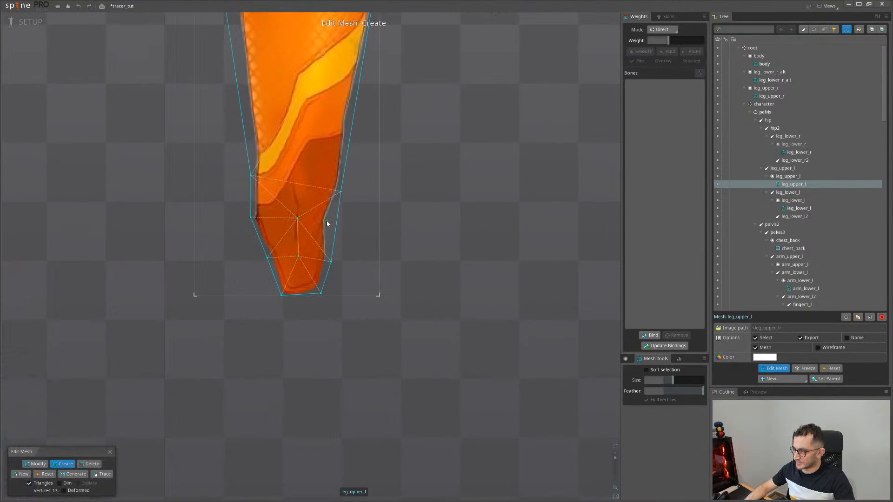
pyautogui.press('m')
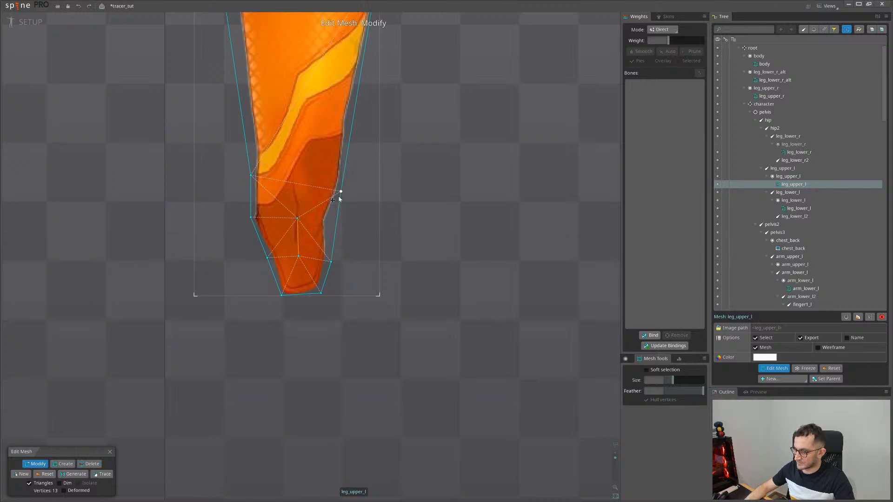
pyautogui.click(327, 218)
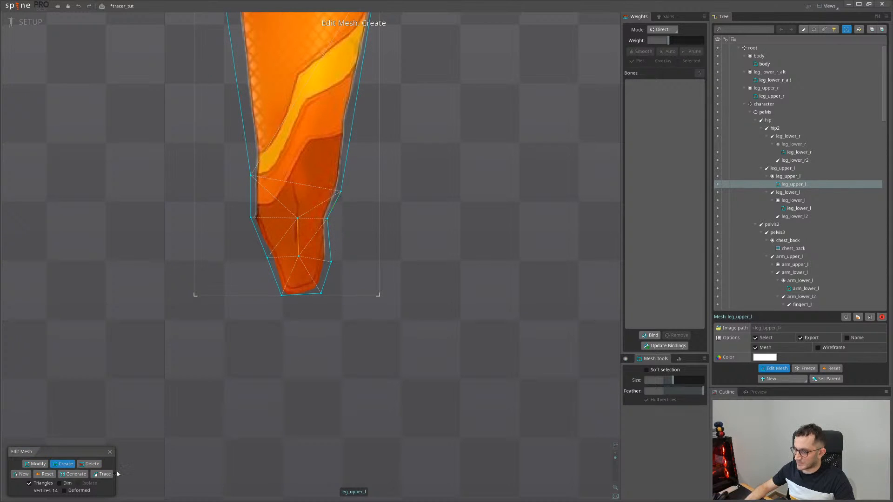
pyautogui.press('m')
pyautogui.moveTo(280, 411); pyautogui.dragTo(228, 434)
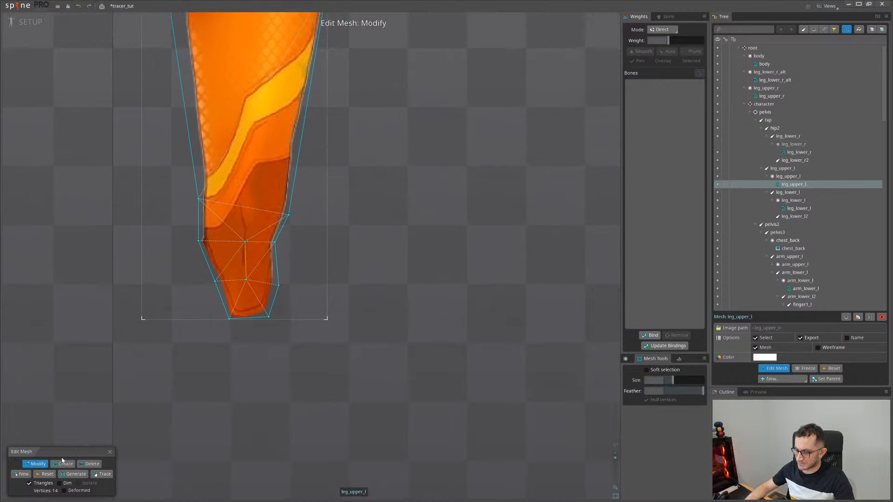
pyautogui.press('c')
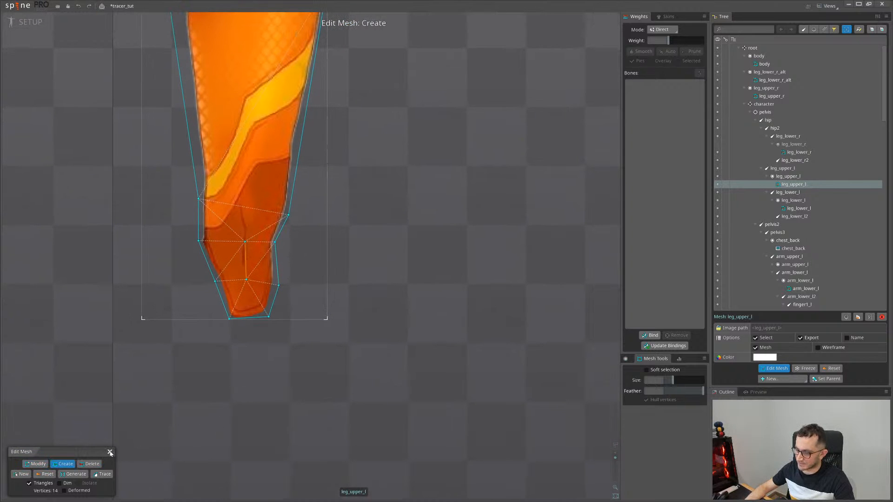
pyautogui.click(35, 464)
pyautogui.moveTo(267, 403); pyautogui.dragTo(234, 413)
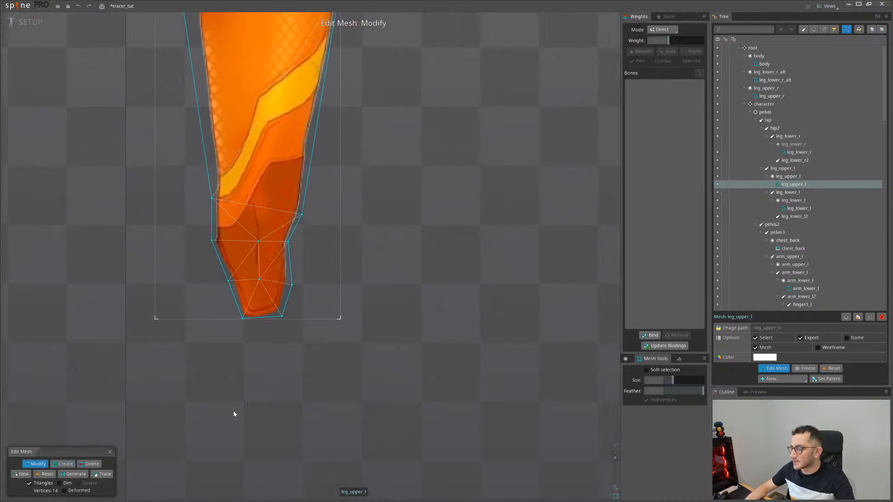
pyautogui.click(110, 452)
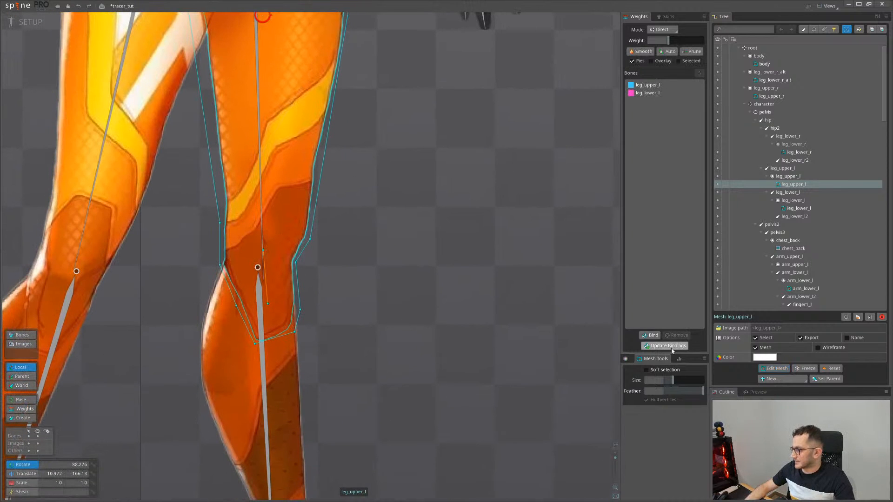
# Rotate the leg_lower_l bone backward to about 290° and switch to weighting the leg_upper_l mesh
pyautogui.moveTo(280, 311); pyautogui.dragTo(294, 307)
pyautogui.press('space')
pyautogui.click(290, 335)
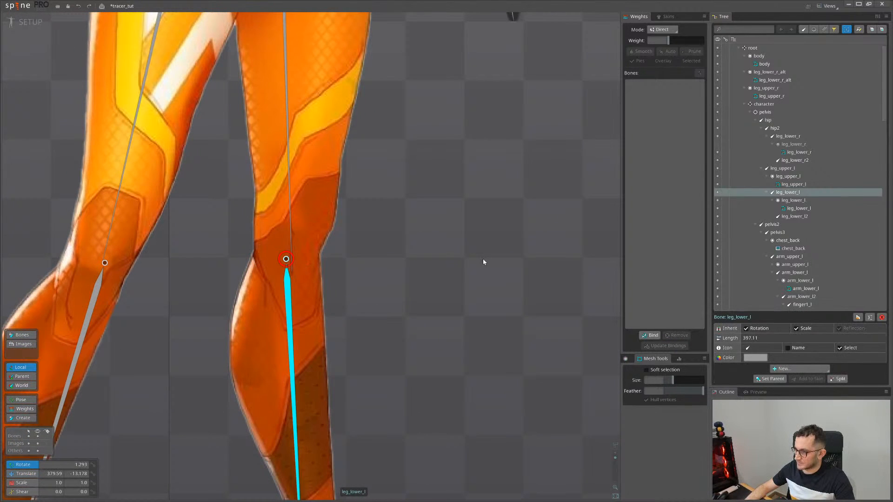
pyautogui.moveTo(482, 260); pyautogui.dragTo(331, 375)
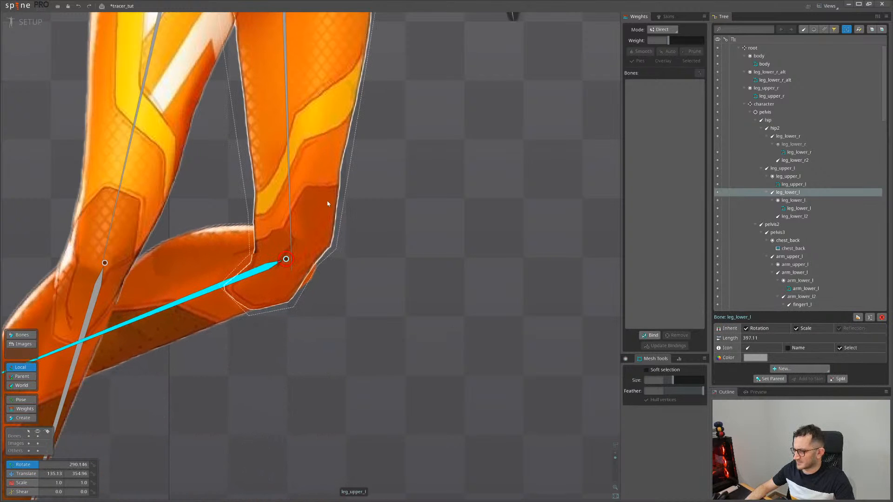
pyautogui.click(329, 186)
pyautogui.press('g')
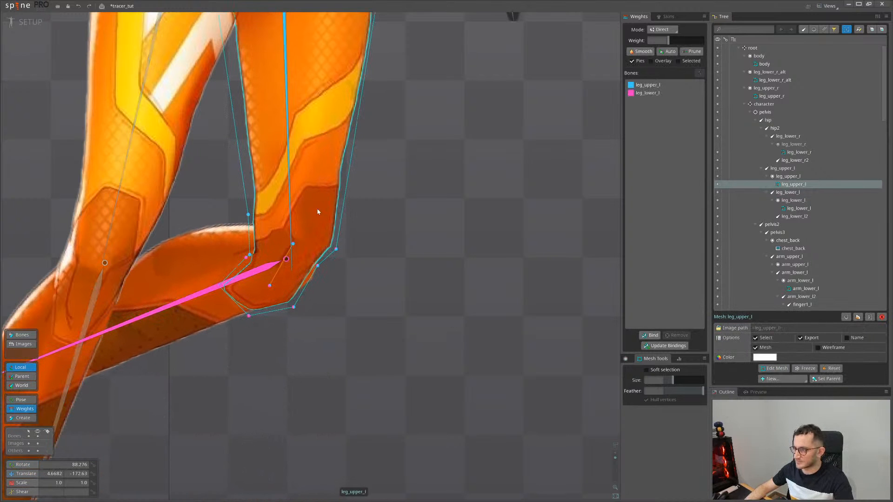
# Rebalance the leg_lower_l weights of the front and lower knee vertices, and set about 23% on the upper inner knee vertex
pyautogui.click(289, 218)
pyautogui.moveTo(337, 250); pyautogui.dragTo(338, 228)
pyautogui.scroll(-2, 338, 229)
pyautogui.scroll(5, 321, 255)
pyautogui.moveTo(315, 272); pyautogui.dragTo(310, 266)
pyautogui.click(237, 278)
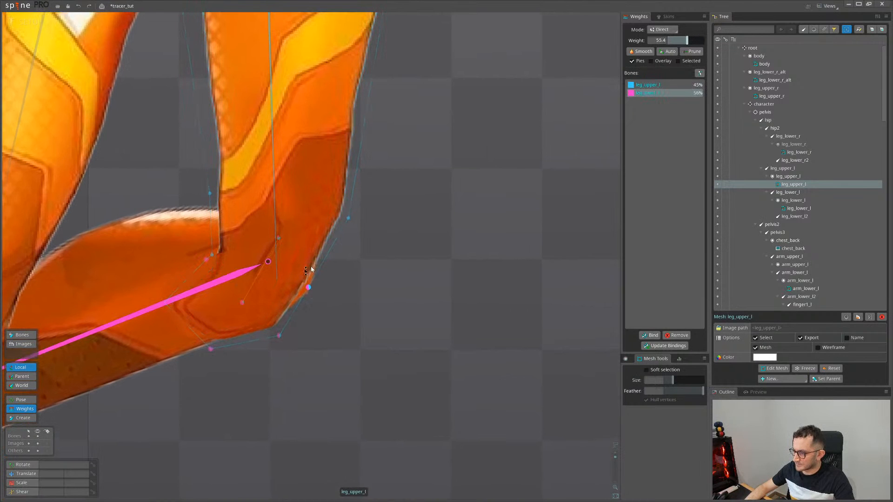
pyautogui.moveTo(276, 337); pyautogui.dragTo(274, 325)
pyautogui.moveTo(305, 287); pyautogui.dragTo(285, 262)
pyautogui.moveTo(278, 230); pyautogui.dragTo(278, 229)
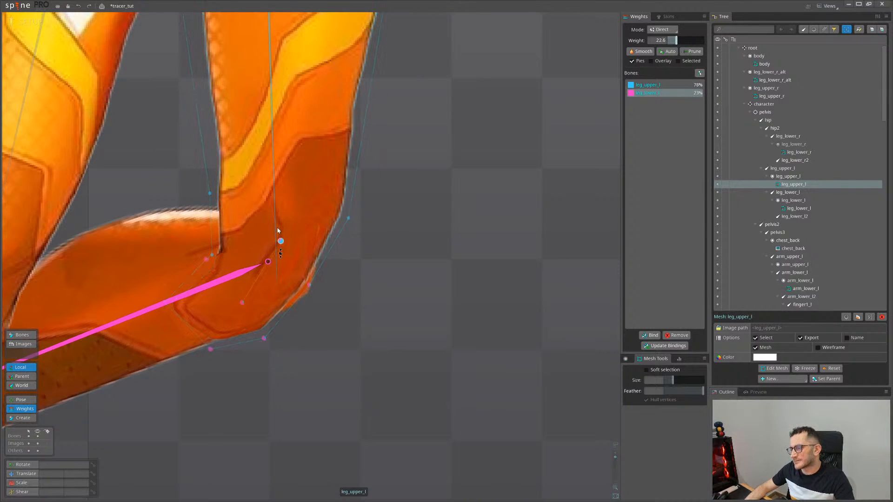
# Return leg_lower_l to its straight pose with the copied transform, then recheck the knee bend and undo the test rotation
pyautogui.press('Escape')
pyautogui.scroll(-4, 419, 204)
pyautogui.press('Escape')
pyautogui.moveTo(259, 267); pyautogui.dragTo(393, 350)
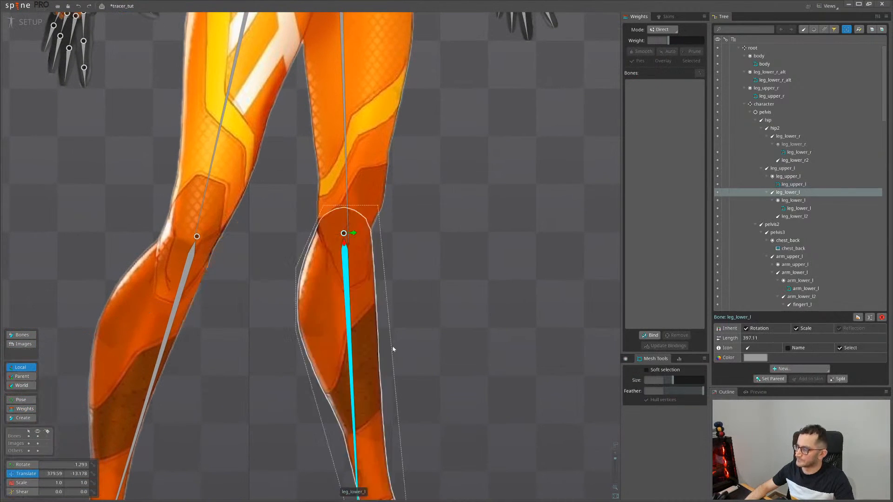
pyautogui.hotkey('ctrl', 'v')
pyautogui.hotkey('ctrl', 'z')
pyautogui.hotkey('ctrl', 'v')
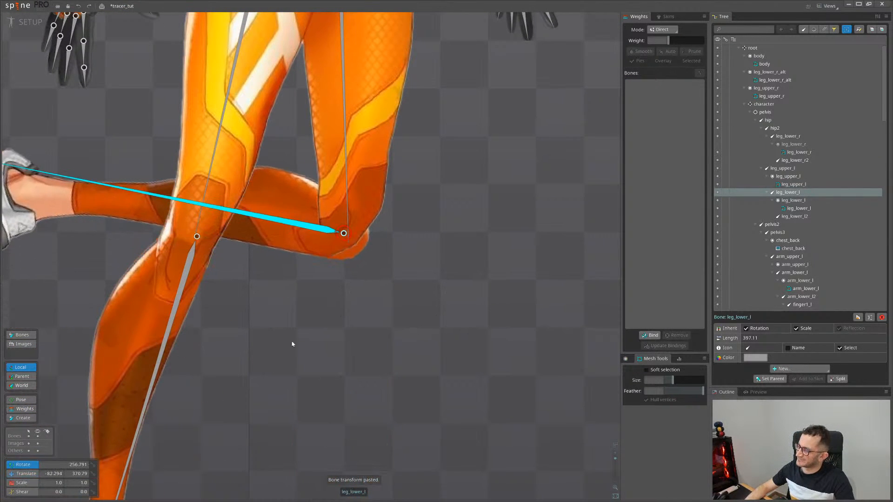
pyautogui.hotkey('ctrl', 'z')
# Add a hull vertex on the front edge near the top of the leg_lower_l mesh and leave mesh editing
pyautogui.click(337, 311)
pyautogui.scroll(1, 379, 246)
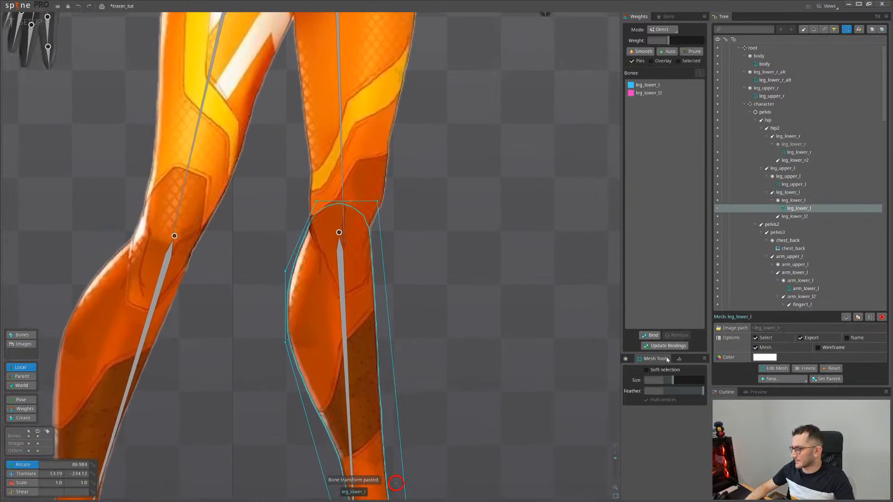
pyautogui.click(772, 369)
pyautogui.press('c')
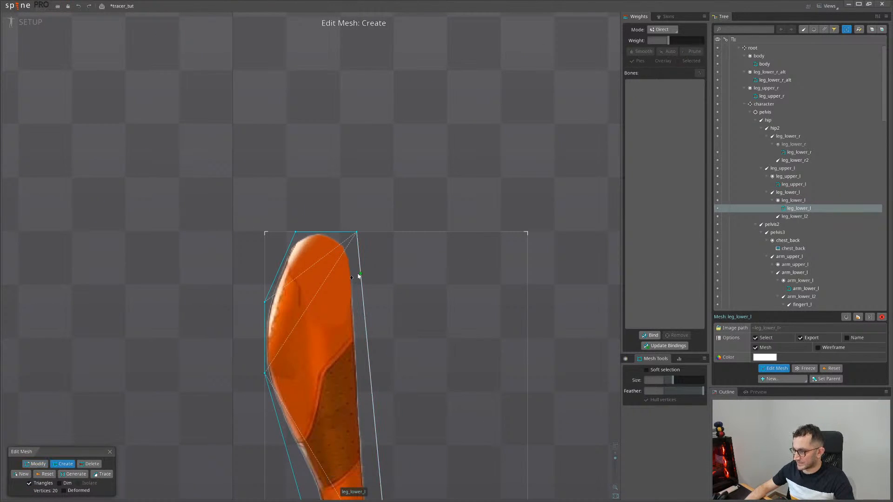
pyautogui.click(359, 274)
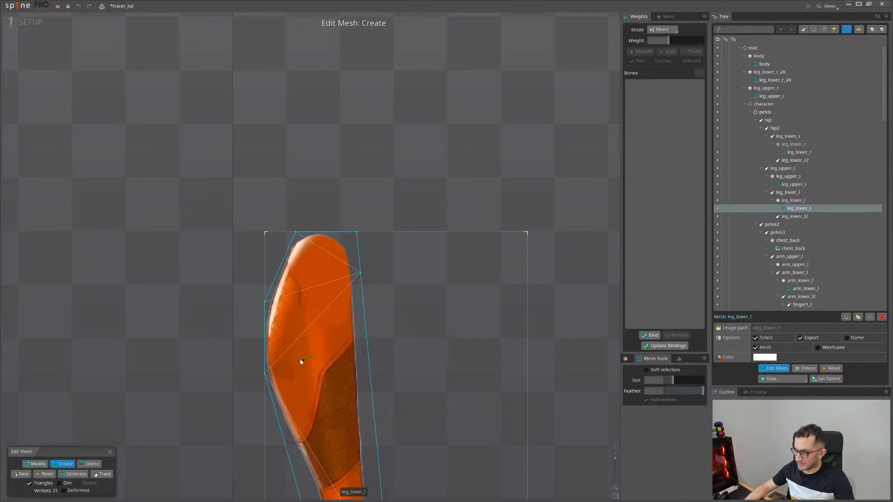
pyautogui.click(109, 452)
# Adjust the two top corner vertices of the leg_lower_l mesh and add a hull vertex along its upper rear edge
pyautogui.click(372, 206)
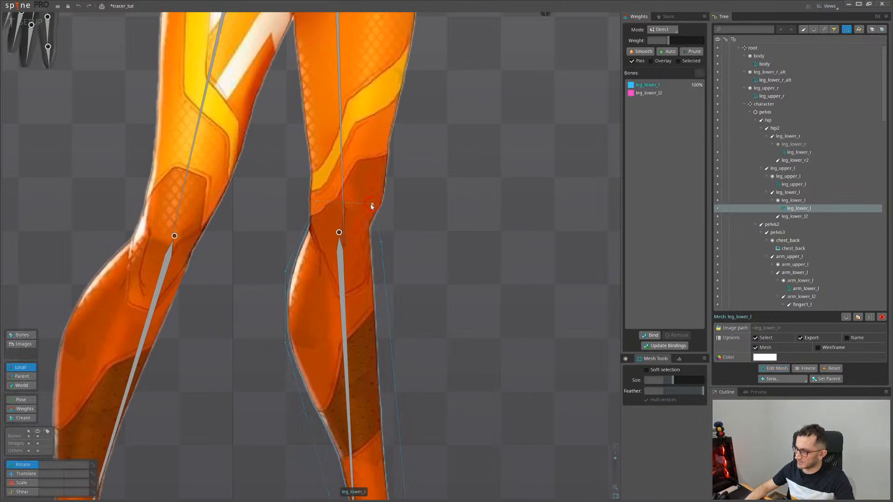
pyautogui.click(320, 203)
pyautogui.click(767, 369)
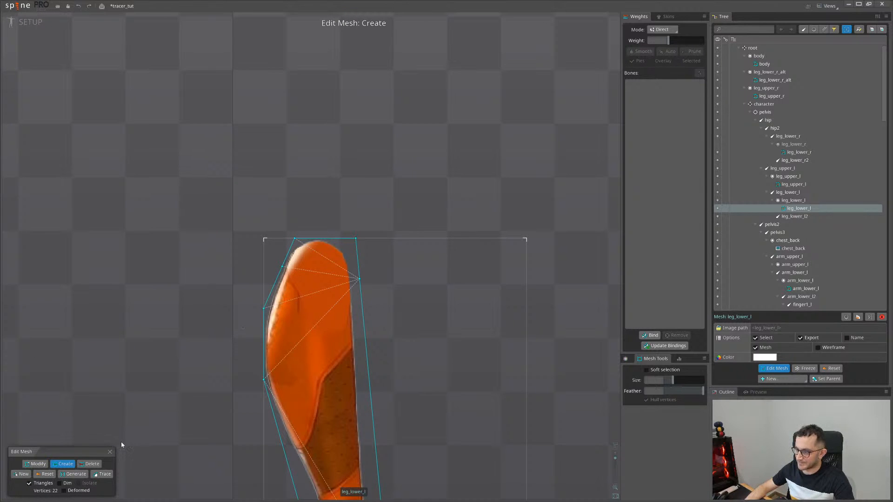
# Leave mesh editing and reposition the top front corner vertex of the leg_lower_l mesh
pyautogui.click(110, 452)
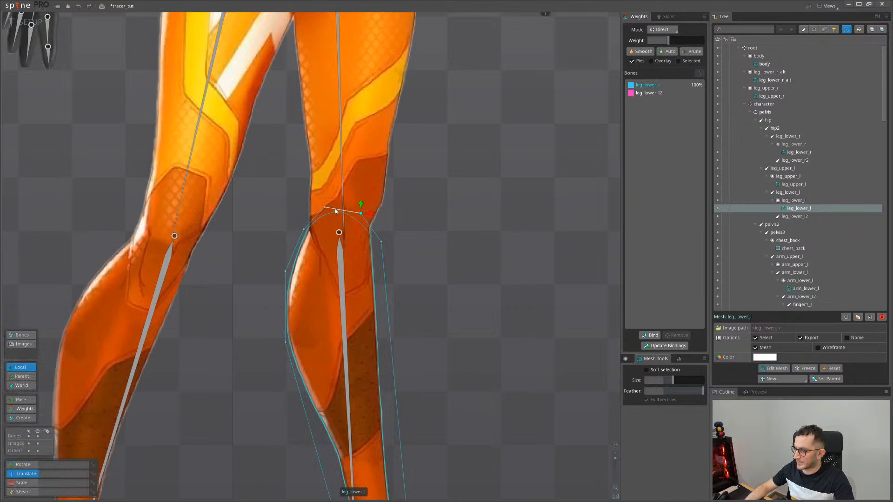
pyautogui.click(359, 215)
pyautogui.scroll(-3, 439, 281)
pyautogui.press('space')
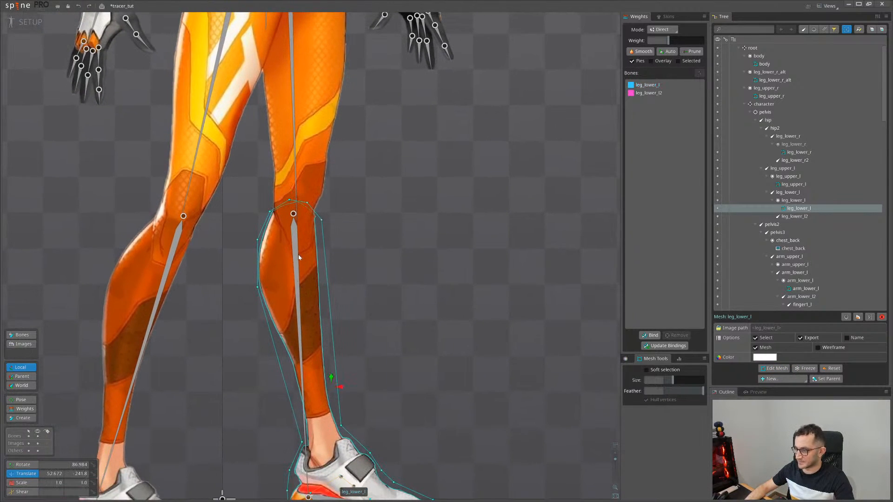
# Bend the left knee by rotating leg_lower_l backward, and adjust the two front knee vertices of its mesh
pyautogui.click(296, 254)
pyautogui.moveTo(468, 259); pyautogui.dragTo(277, 256)
pyautogui.scroll(6, 284, 251)
pyautogui.click(295, 242)
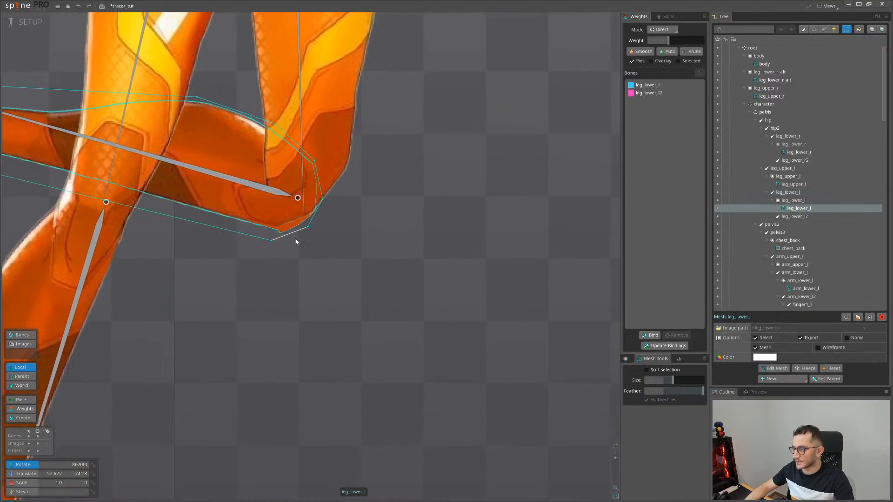
pyautogui.scroll(2, 295, 241)
pyautogui.scroll(2, 284, 244)
pyautogui.press('v')
pyautogui.click(259, 244)
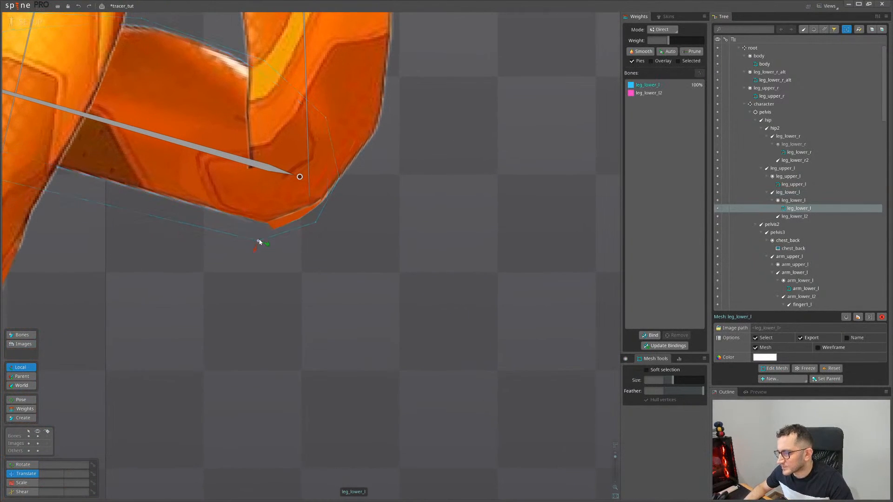
pyautogui.click(315, 222)
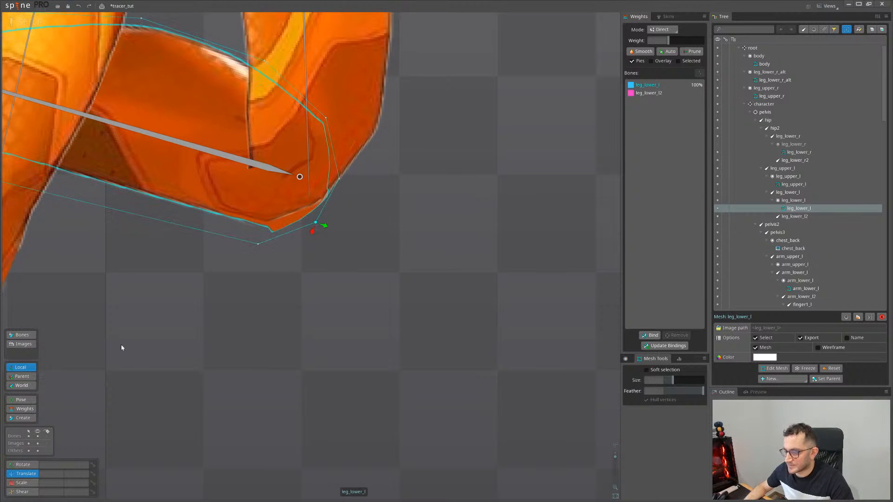
# Return leg_lower_l to its straight pose with the copied transform and add an interior vertex near the top of its mesh
pyautogui.scroll(-3, 273, 195)
pyautogui.click(316, 200)
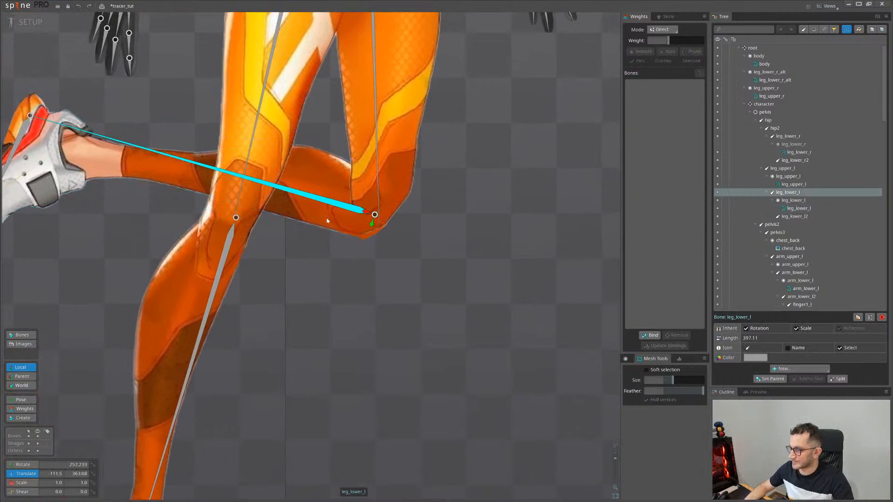
pyautogui.hotkey('ctrl', 'v')
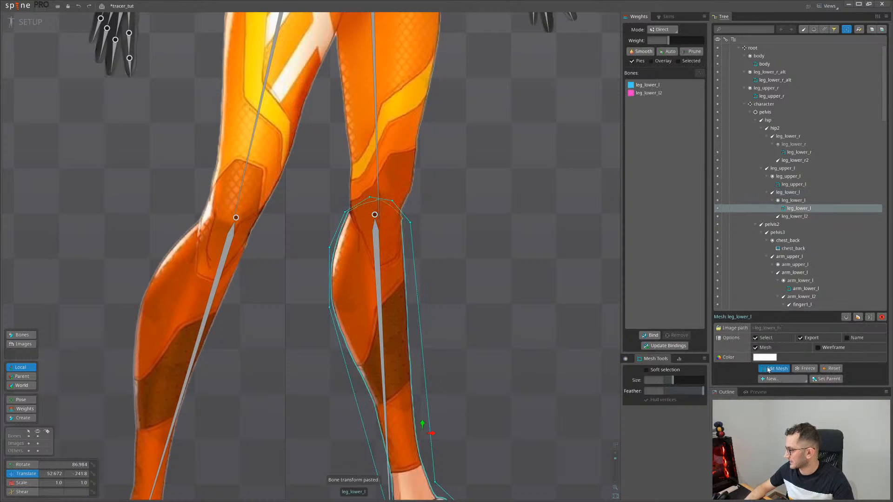
pyautogui.click(774, 368)
pyautogui.scroll(5, 397, 253)
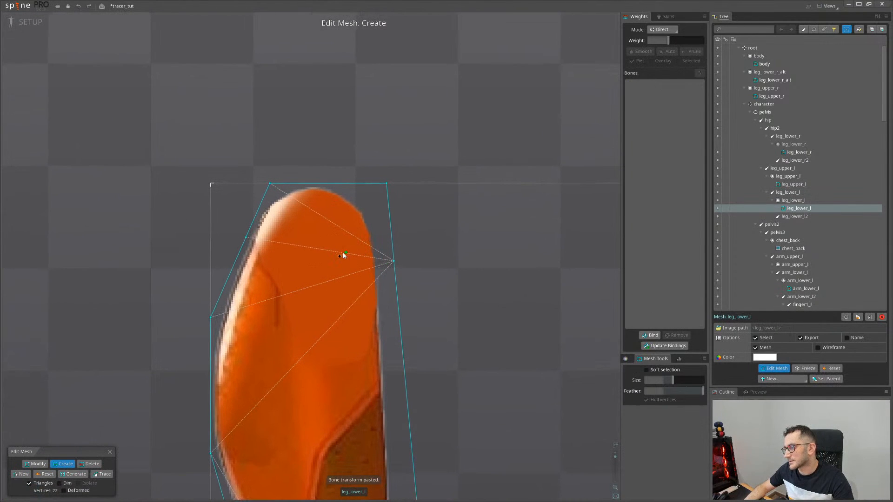
pyautogui.click(316, 256)
pyautogui.click(110, 451)
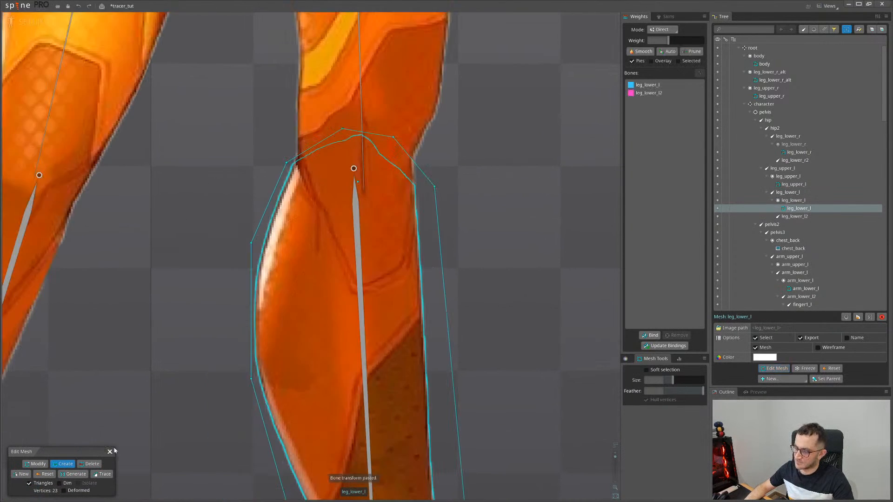
# Bend leg_lower_l backward again and fine-tune the mesh vertices around the kneecap to smooth its outline
pyautogui.press('space')
pyautogui.click(345, 242)
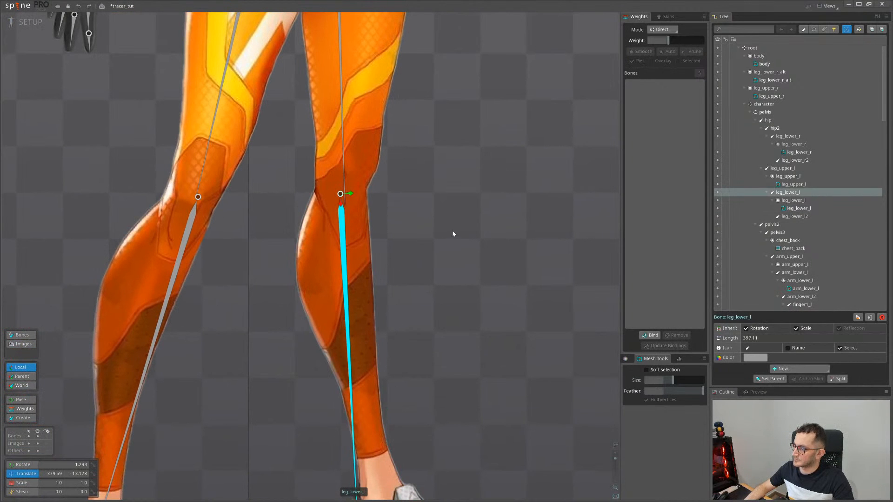
pyautogui.press('c')
pyautogui.moveTo(455, 233); pyautogui.dragTo(274, 291)
pyautogui.click(260, 244)
pyautogui.scroll(5, 323, 293)
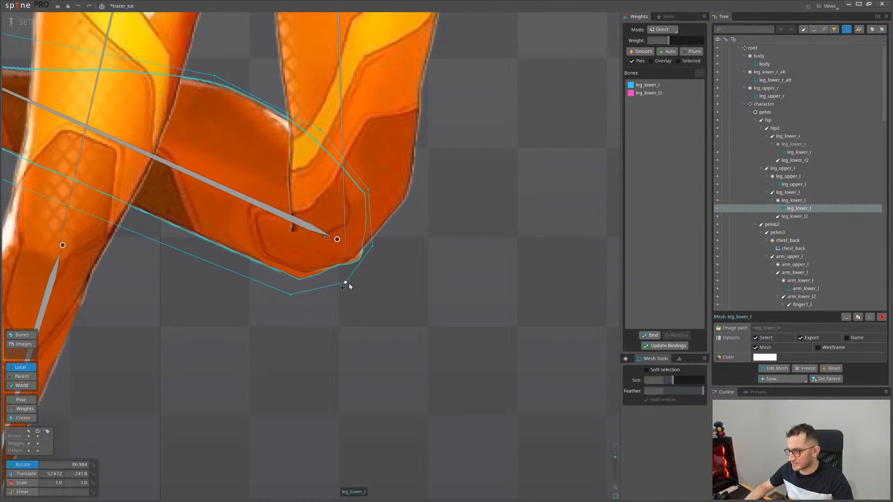
pyautogui.click(345, 276)
pyautogui.click(290, 296)
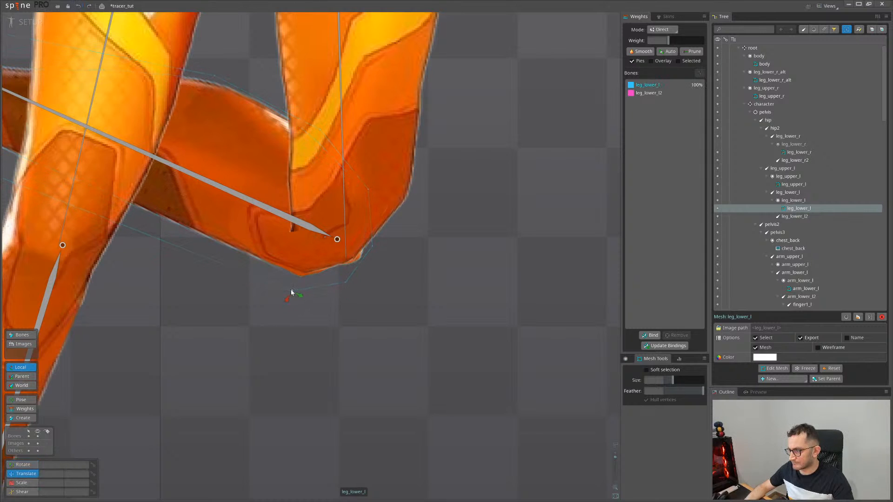
pyautogui.moveTo(372, 250); pyautogui.dragTo(371, 234)
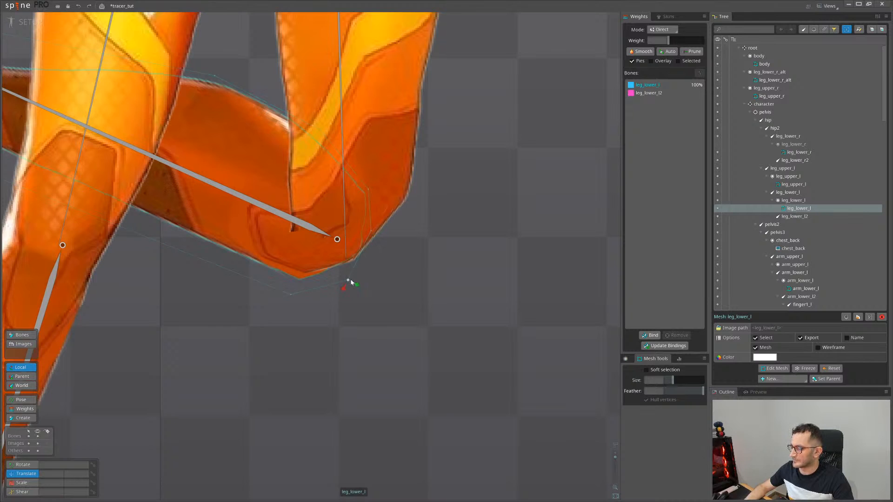
# Straighten leg_lower_l with the copied transform, then rotate it forward to about 26° to test the knee
pyautogui.scroll(-6, 351, 283)
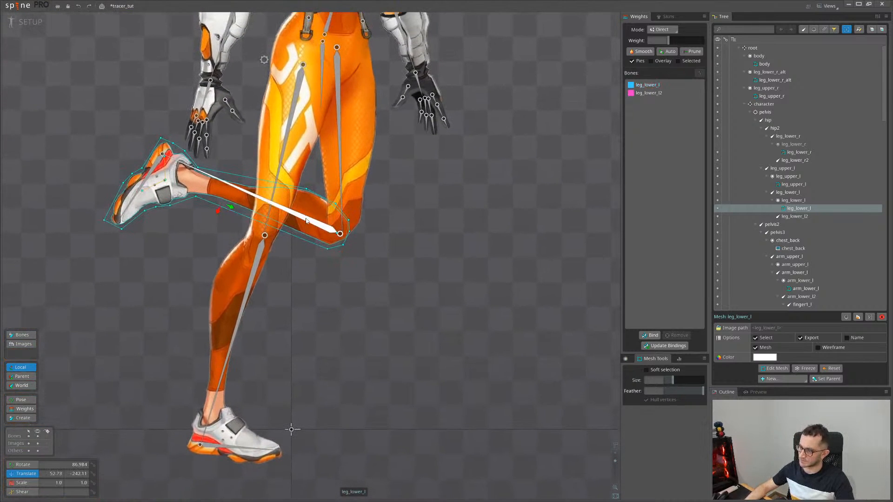
pyautogui.moveTo(307, 221); pyautogui.dragTo(398, 329)
pyautogui.moveTo(466, 309); pyautogui.dragTo(494, 253)
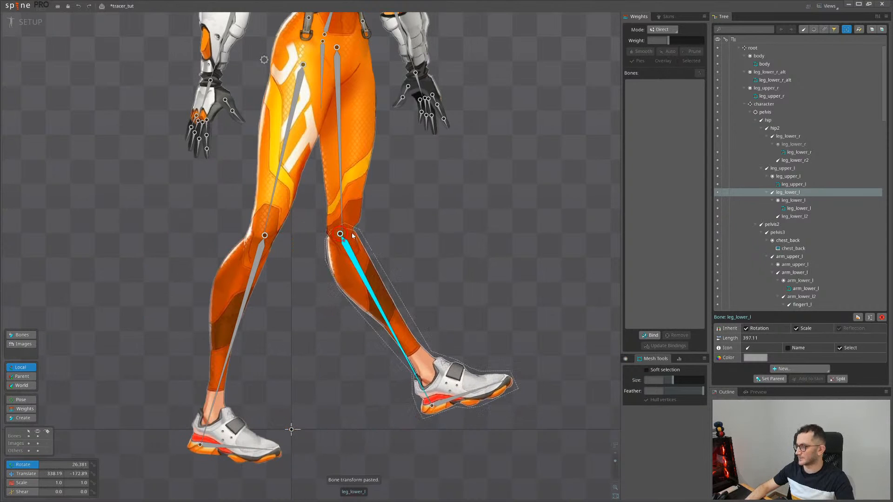
# Try raising the leg_lower_l weight to about 64% on the rear knee vertex of the leg_upper_l mesh, and undo it
pyautogui.scroll(2, 389, 233)
pyautogui.scroll(2, 328, 227)
pyautogui.click(327, 216)
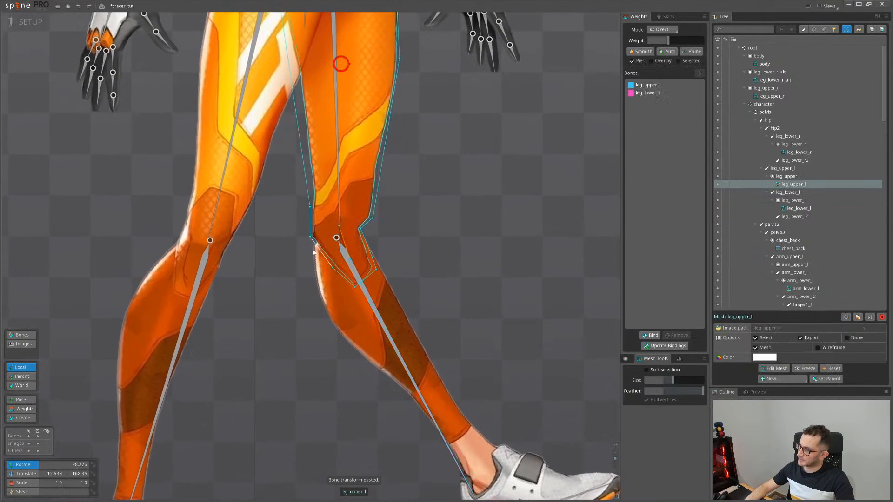
pyautogui.scroll(2, 314, 249)
pyautogui.press('g')
pyautogui.click(309, 231)
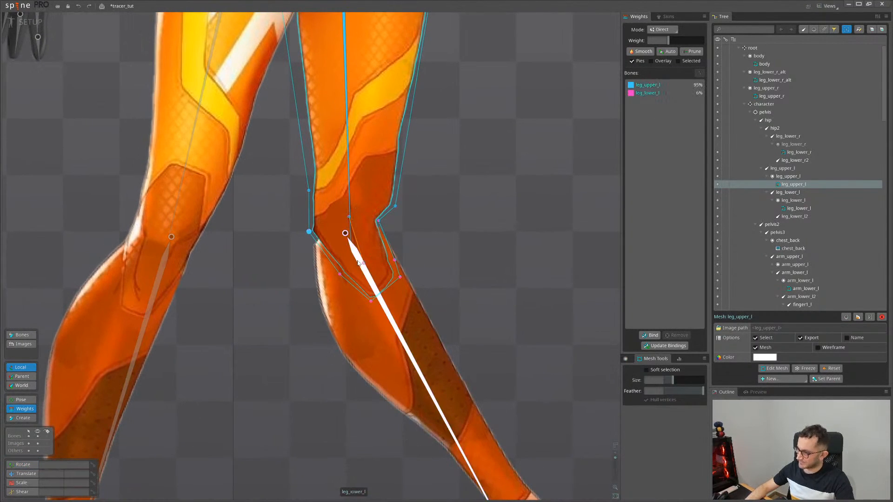
pyautogui.moveTo(310, 229); pyautogui.dragTo(305, 198)
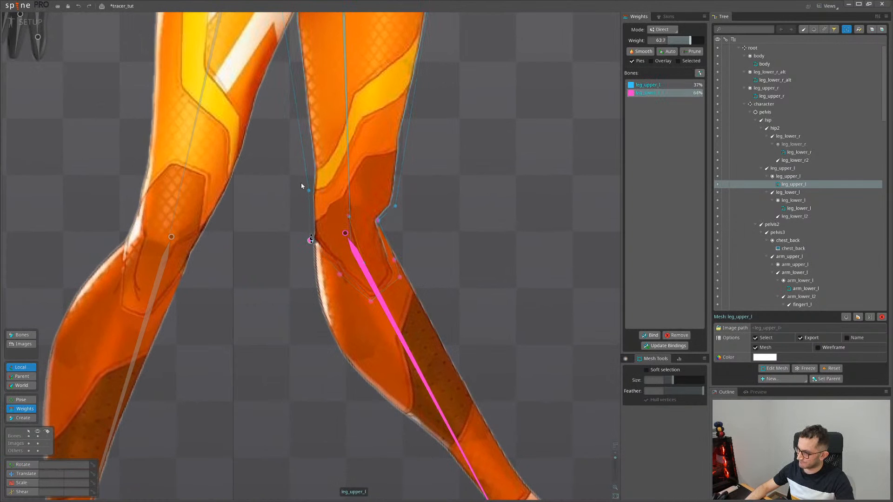
pyautogui.press('g')
pyautogui.press('space')
pyautogui.click(390, 311)
pyautogui.hotkey('ctrl', 'z')
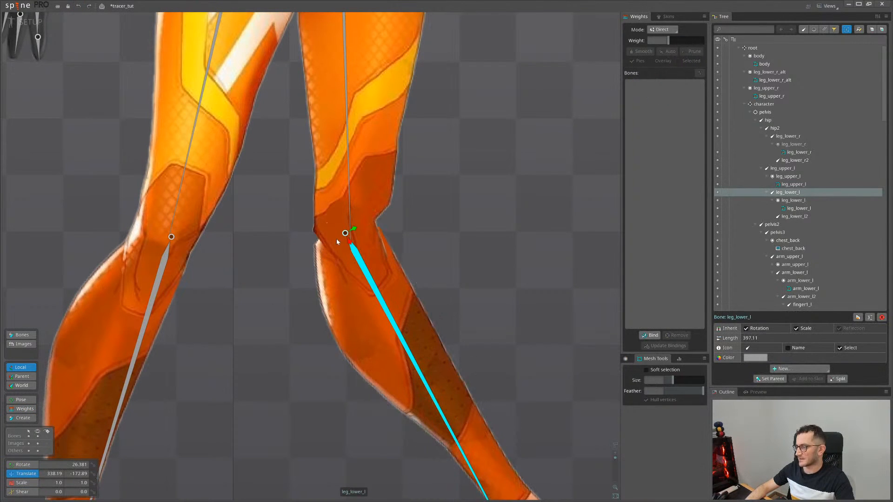
# Return leg_lower_l to its straight pose and hide the bones to inspect both legs
pyautogui.scroll(-4, 336, 241)
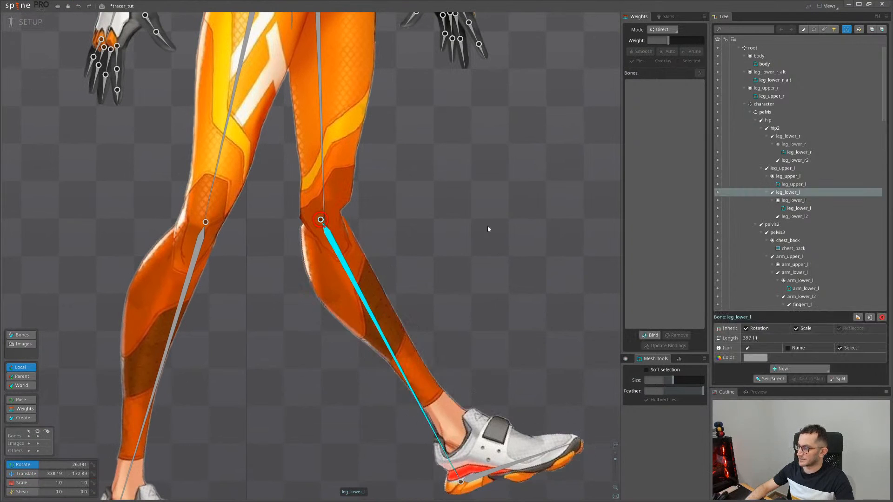
pyautogui.moveTo(488, 229); pyautogui.dragTo(435, 292)
pyautogui.scroll(-3, 467, 292)
pyautogui.press('h')
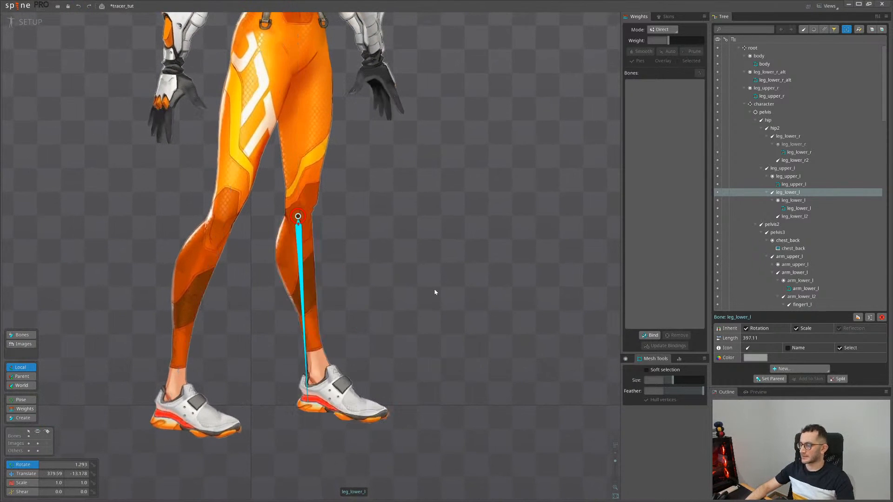
# Show the bones again, select leg_lower_r and leg_lower_l together, and rotate both backward to compare the knee bends
pyautogui.scroll(-5, 435, 292)
pyautogui.click(257, 377)
pyautogui.hotkey('ctrl', 'v')
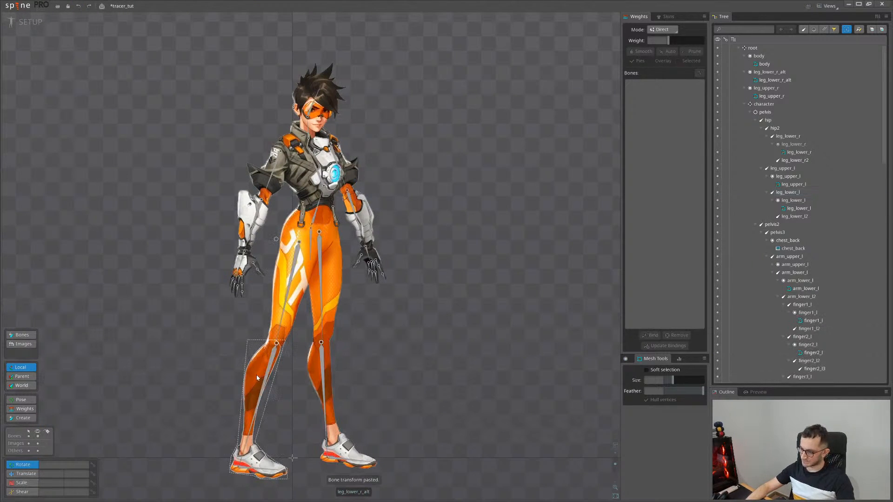
pyautogui.click(264, 379)
pyautogui.keyDown('ctrl'); pyautogui.click(323, 386); pyautogui.keyUp('ctrl')
pyautogui.hotkey('ctrl', 'v')
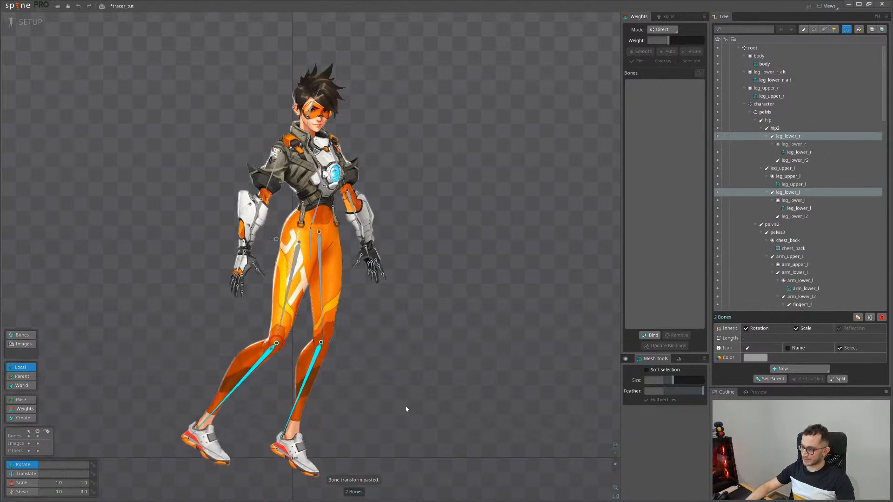
# Try rotating the two lower-leg bones and both foot bones together to test the knees and ankles
pyautogui.moveTo(405, 410); pyautogui.dragTo(486, 348)
pyautogui.scroll(3, 381, 361)
pyautogui.press('space')
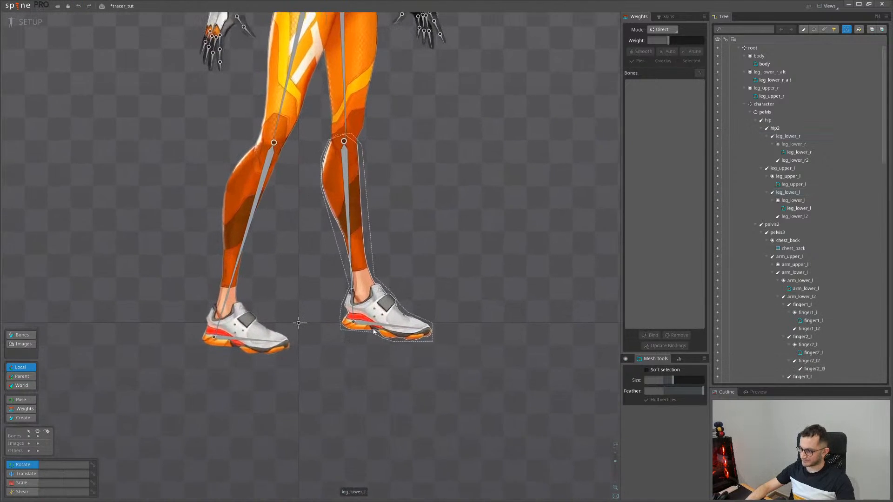
pyautogui.click(372, 324)
pyautogui.keyDown('ctrl'); pyautogui.click(251, 339); pyautogui.keyUp('ctrl')
pyautogui.moveTo(373, 389); pyautogui.dragTo(474, 342)
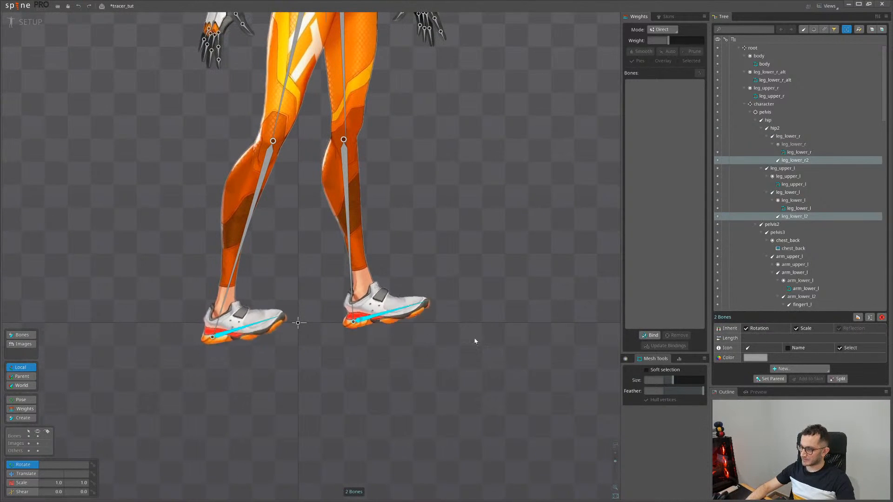
# Turn on the wireframe display for the leg_lower_l and leg_lower_r_alt meshes
pyautogui.scroll(4, 419, 346)
pyautogui.click(391, 309)
pyautogui.scroll(2, 391, 307)
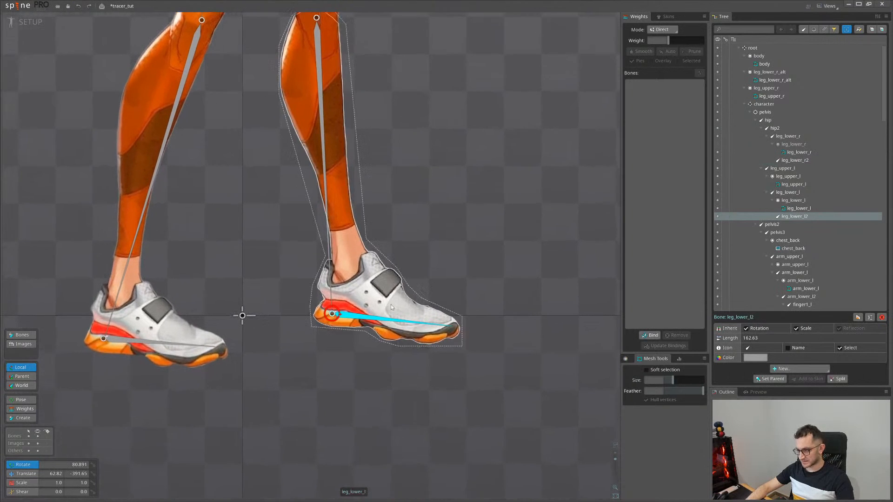
pyautogui.click(392, 307)
pyautogui.scroll(2, 396, 314)
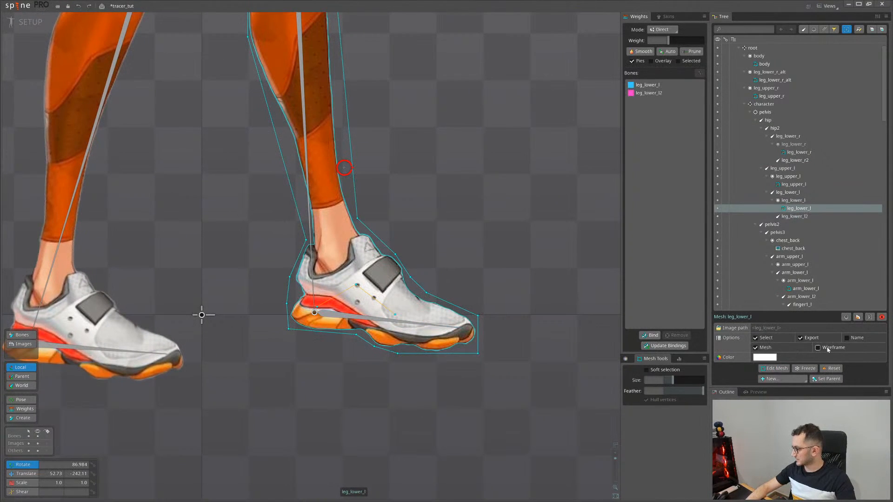
pyautogui.click(205, 328)
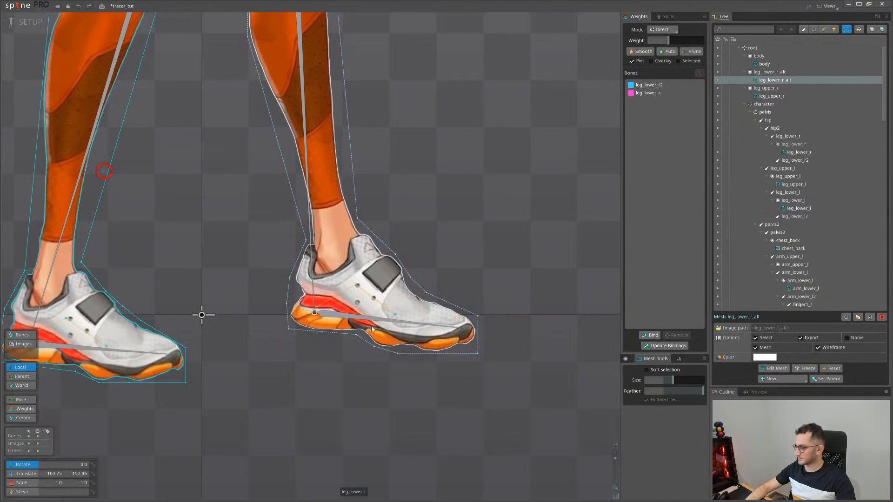
# Create a toe bone about 80 long as a child of leg_lower_l2 and shorten leg_lower_l2 to end where it starts
pyautogui.press('space')
pyautogui.click(363, 314)
pyautogui.scroll(4, 391, 300)
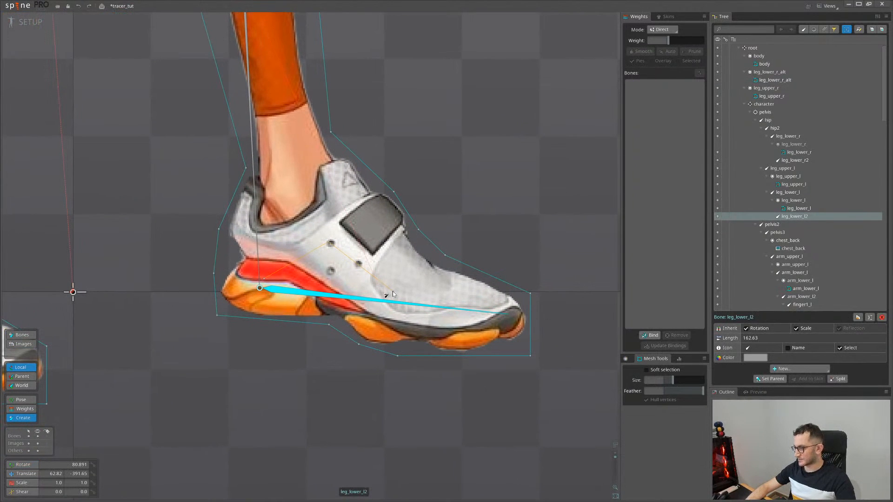
pyautogui.moveTo(393, 291); pyautogui.dragTo(512, 321)
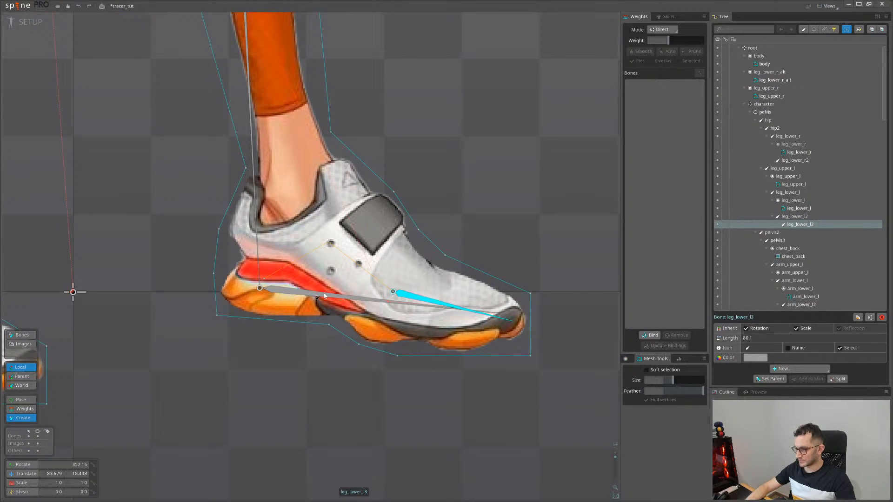
pyautogui.click(261, 291)
pyautogui.moveTo(260, 291); pyautogui.dragTo(387, 293)
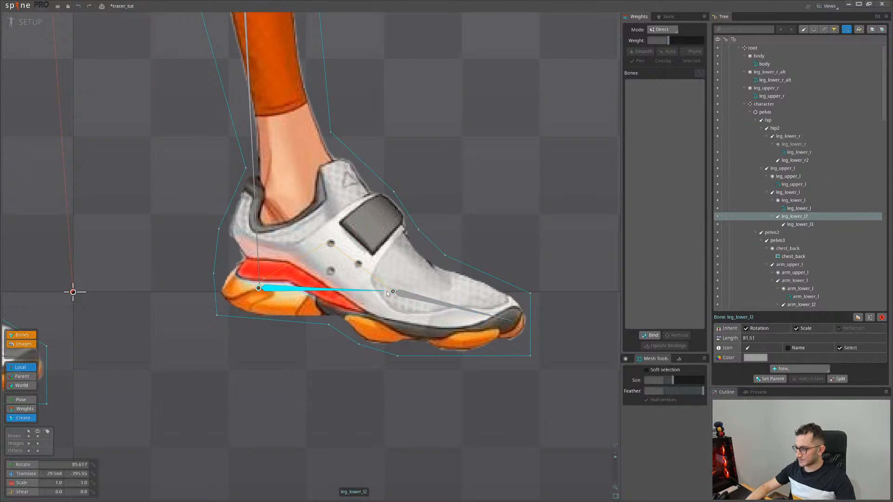
# Shorten leg_lower_r2 to mid-foot and add a child toe bone about 79 long reaching the tip of the right shoe
pyautogui.moveTo(165, 330); pyautogui.dragTo(467, 293)
pyautogui.scroll(-2, 467, 292)
pyautogui.moveTo(209, 339); pyautogui.dragTo(331, 319)
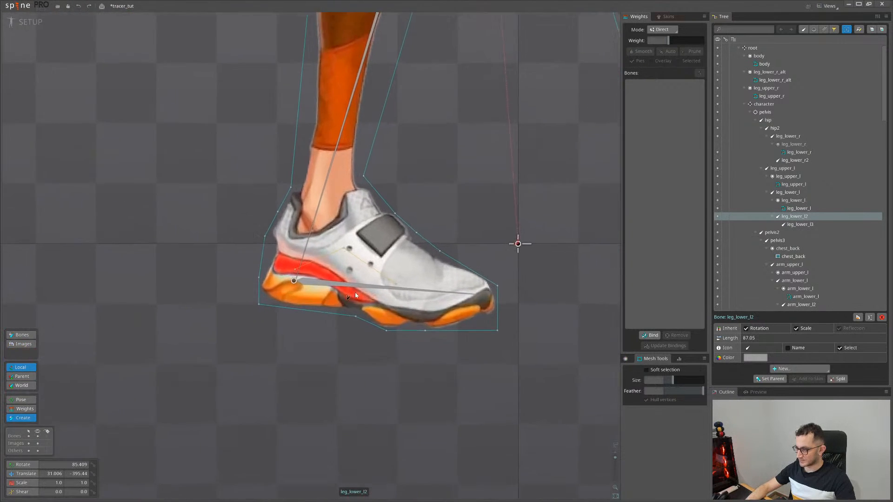
pyautogui.scroll(1, 354, 289)
pyautogui.click(355, 288)
pyautogui.hotkey('ctrl', 'z')
pyautogui.click(392, 284)
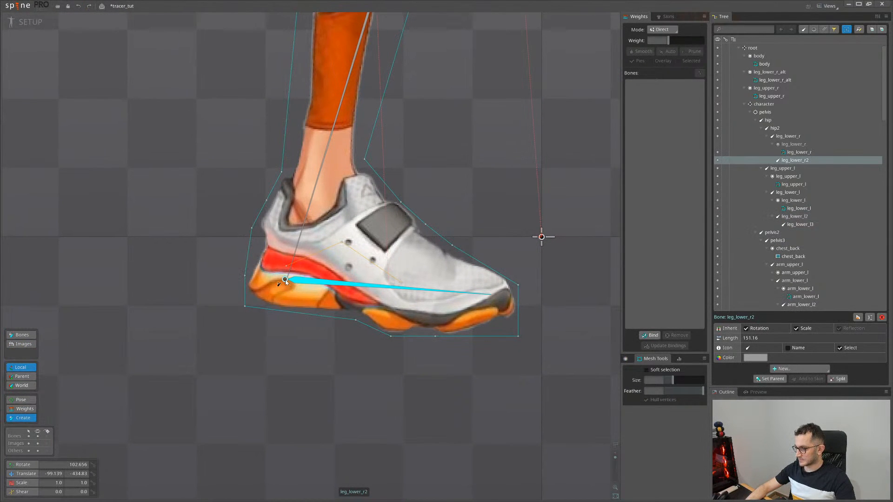
pyautogui.moveTo(286, 281); pyautogui.dragTo(278, 341)
pyautogui.scroll(-4, 524, 319)
pyautogui.moveTo(325, 284); pyautogui.dragTo(357, 314)
pyautogui.press('v')
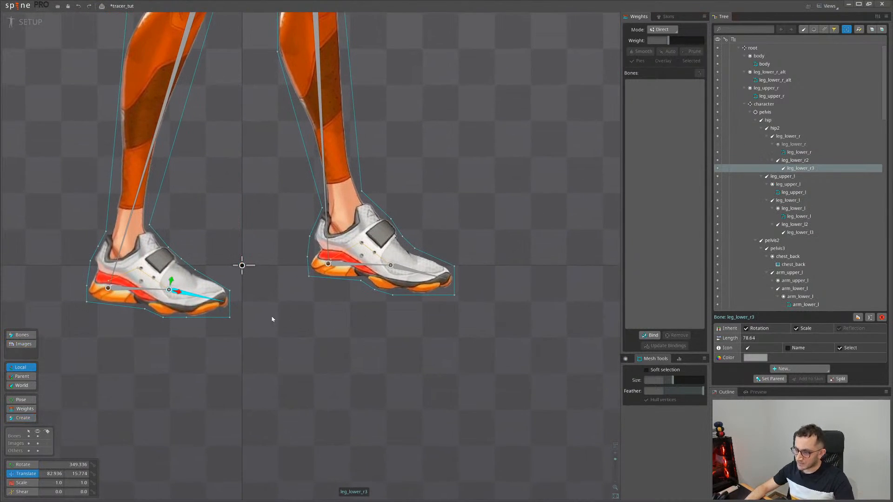
# Clear the bone selection and save the project
pyautogui.press('space')
pyautogui.moveTo(275, 322); pyautogui.dragTo(321, 349)
pyautogui.hotkey('ctrl', 's')
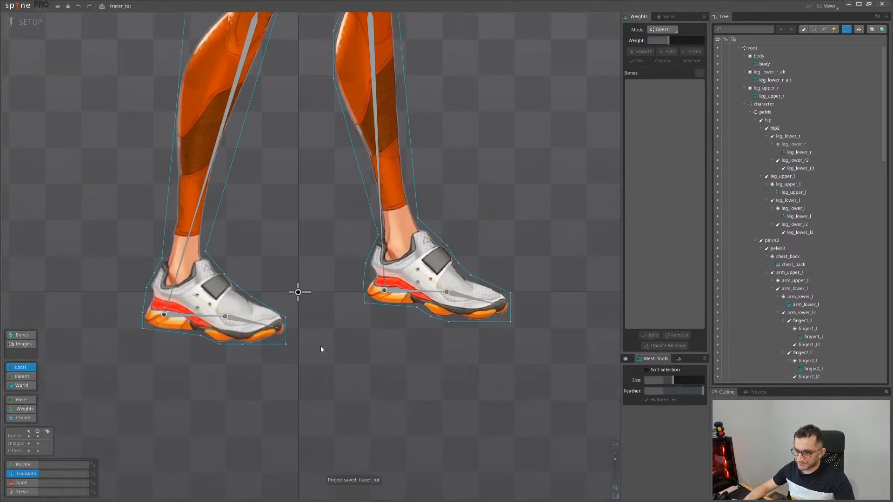
# Bind the toe bone leg_lower_r3 to the leg_lower_r_alt mesh
pyautogui.scroll(-1, 321, 348)
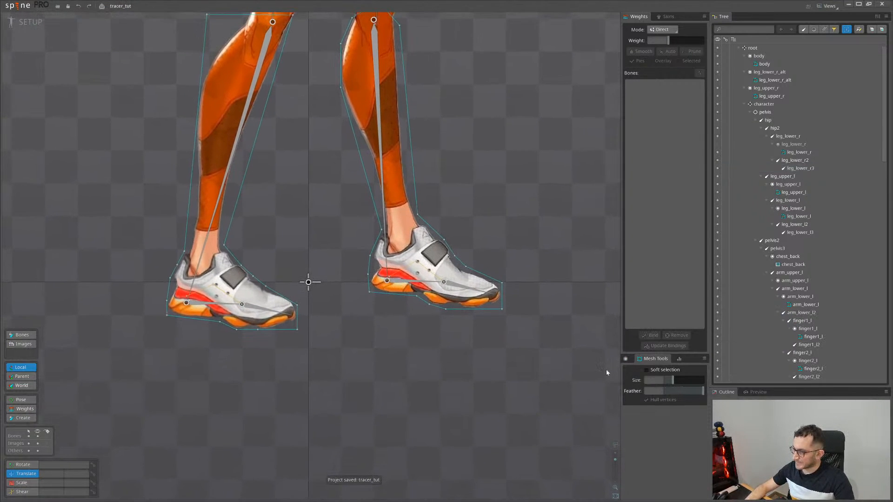
pyautogui.click(252, 291)
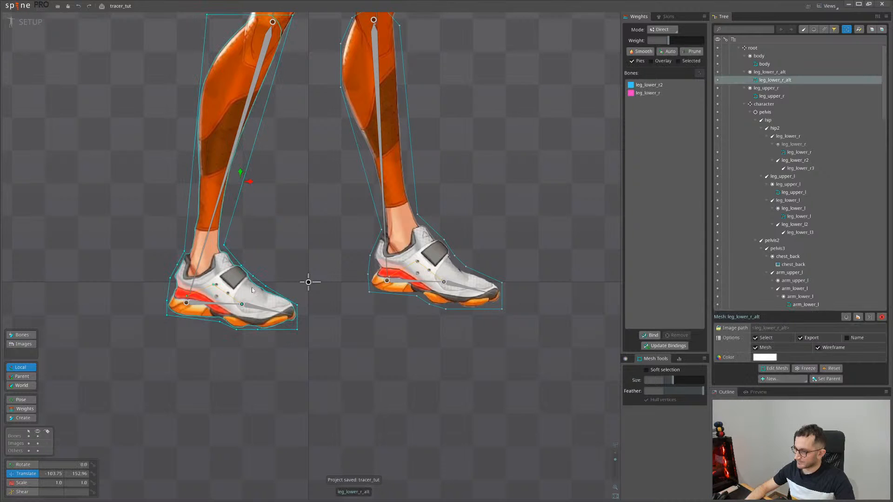
pyautogui.click(654, 335)
pyautogui.scroll(3, 437, 302)
pyautogui.moveTo(461, 332); pyautogui.dragTo(419, 357)
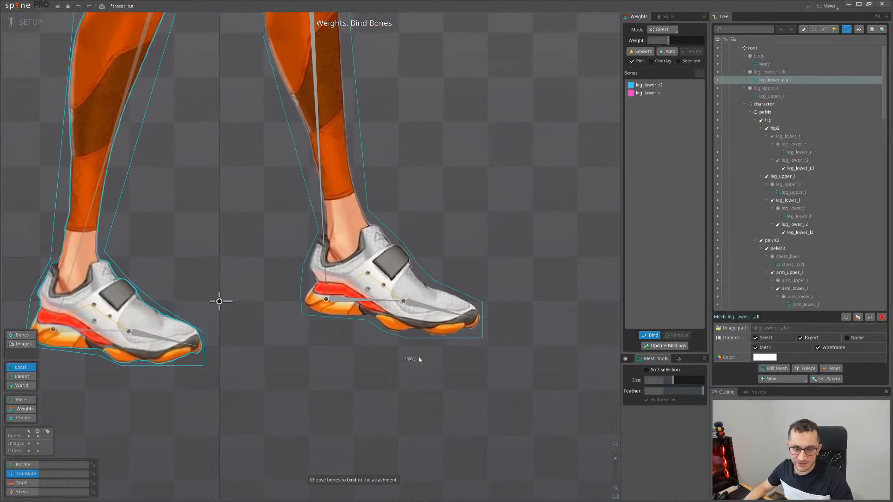
pyautogui.scroll(-8, 416, 363)
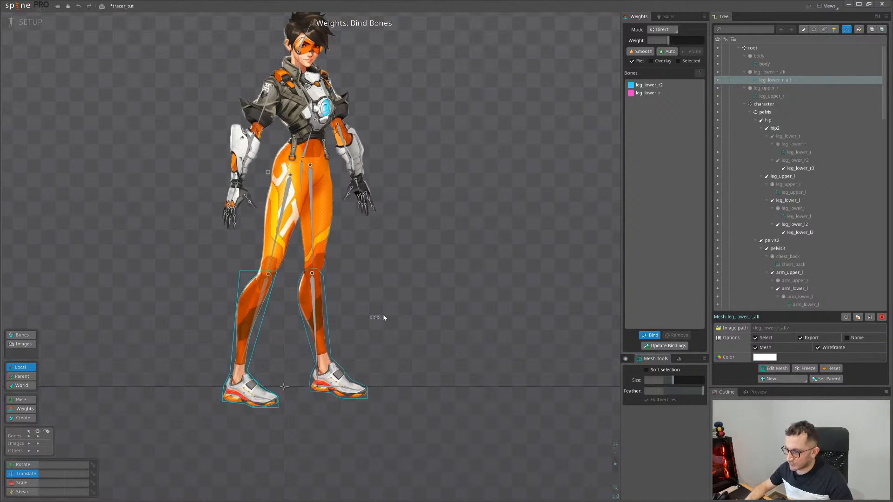
pyautogui.scroll(5, 365, 350)
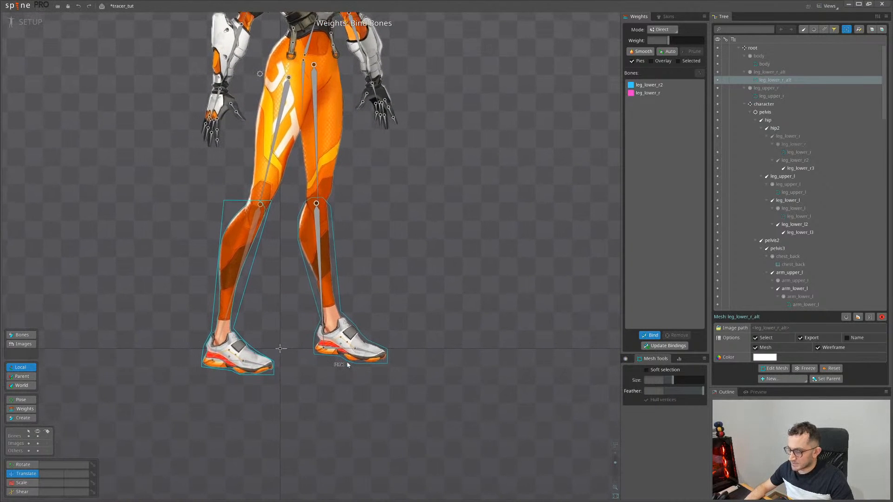
pyautogui.scroll(4, 342, 370)
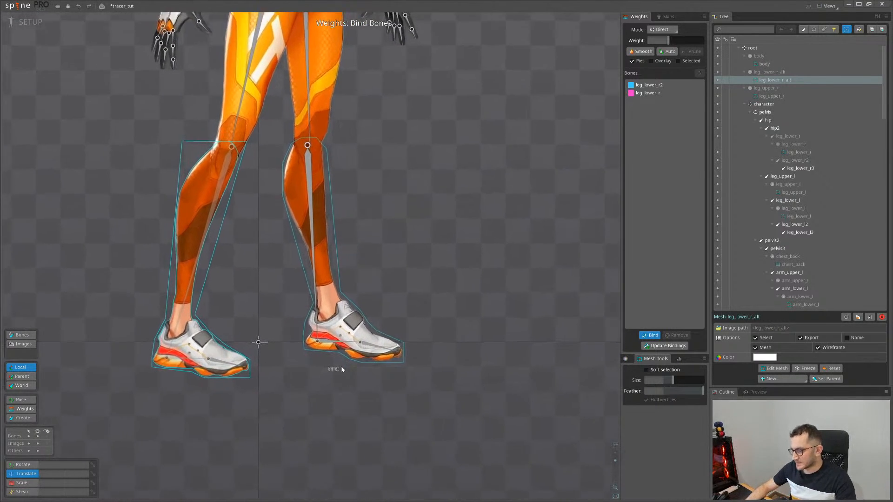
pyautogui.scroll(3, 386, 382)
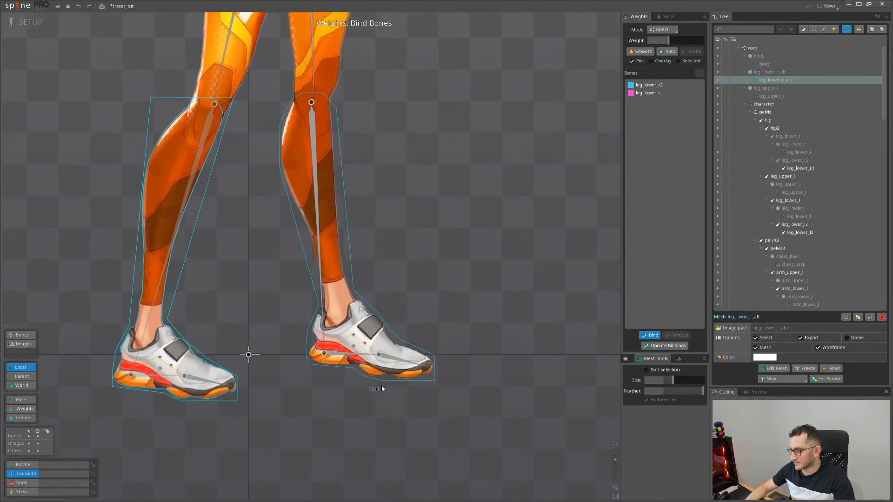
pyautogui.moveTo(361, 378); pyautogui.dragTo(369, 398)
pyautogui.scroll(-2, 409, 371)
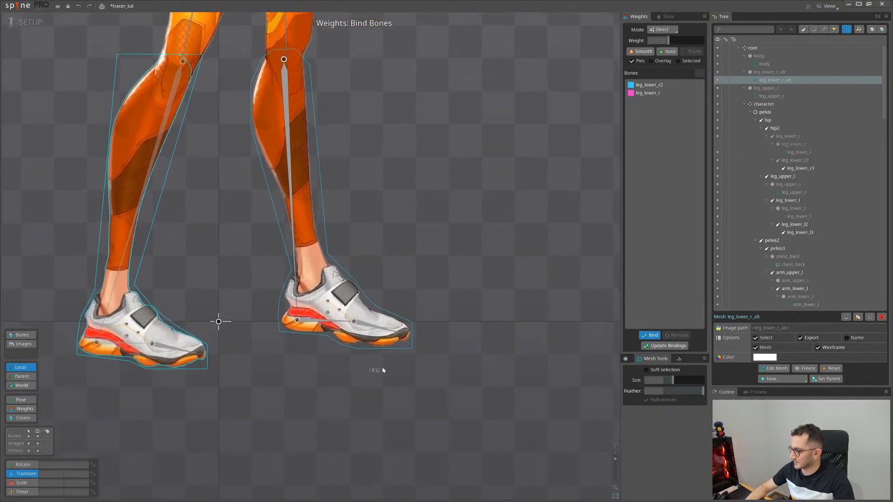
pyautogui.scroll(2, 274, 363)
pyautogui.moveTo(274, 362); pyautogui.dragTo(368, 367)
pyautogui.scroll(1, 262, 368)
pyautogui.moveTo(262, 367); pyautogui.dragTo(314, 368)
pyautogui.moveTo(422, 372); pyautogui.dragTo(398, 371)
pyautogui.scroll(2, 251, 368)
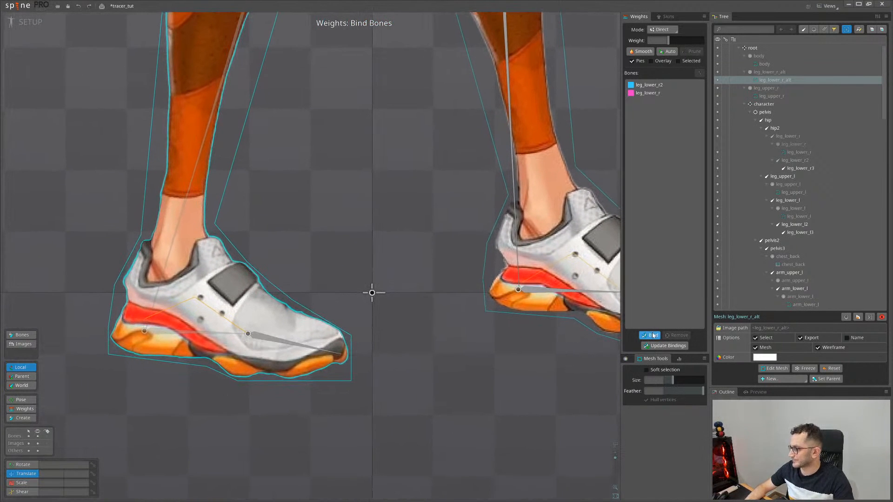
pyautogui.click(289, 343)
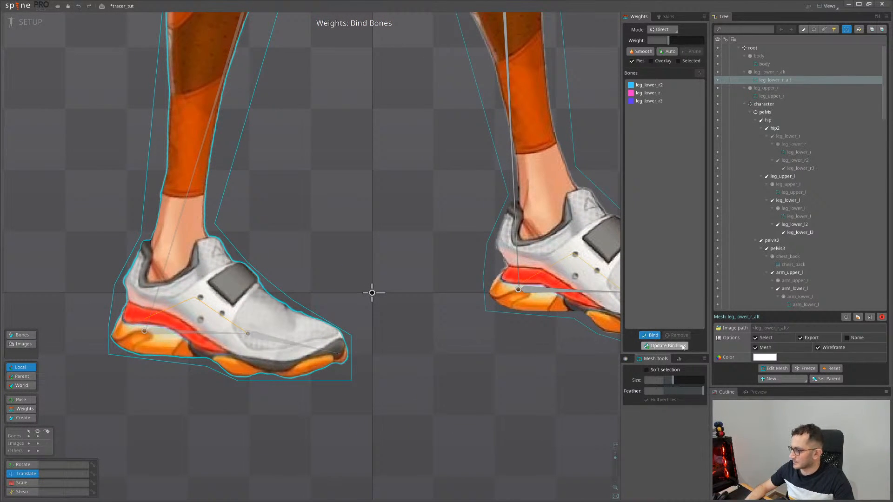
pyautogui.click(651, 336)
# Weight the right shoe's toe vertices 100% to leg_lower_r3 and give leg_lower_r2 about 39% at the toe joint
pyautogui.moveTo(413, 367); pyautogui.dragTo(429, 357)
pyautogui.press('g')
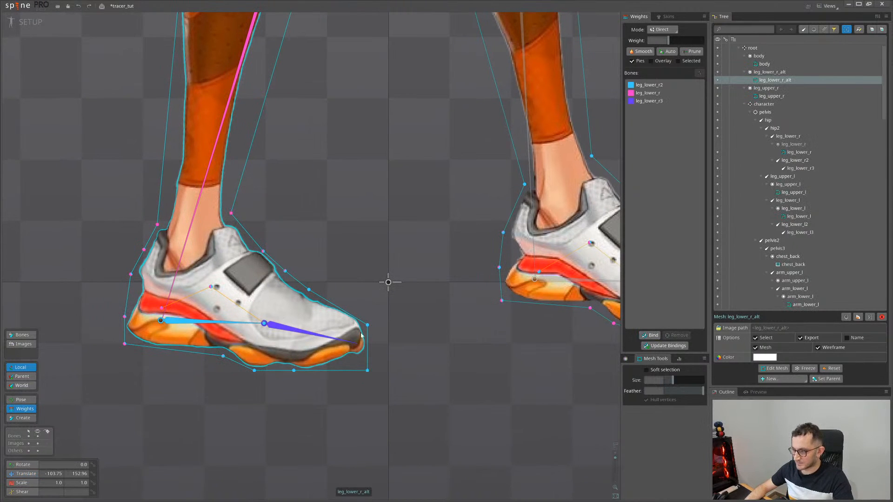
pyautogui.click(332, 340)
pyautogui.moveTo(419, 411); pyautogui.dragTo(253, 286)
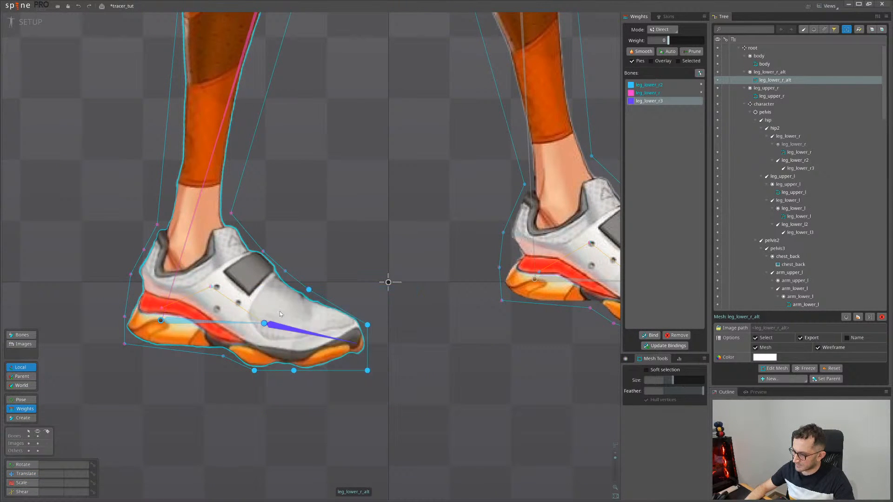
pyautogui.click(239, 322)
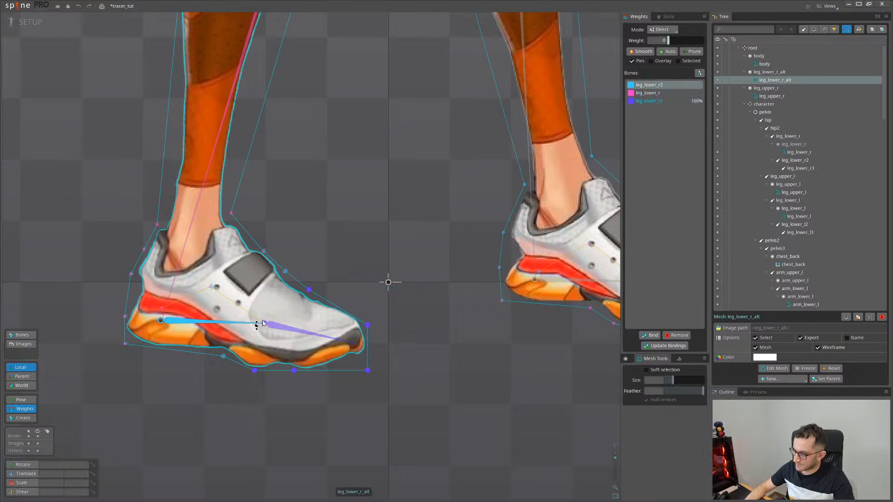
pyautogui.moveTo(261, 324); pyautogui.dragTo(263, 293)
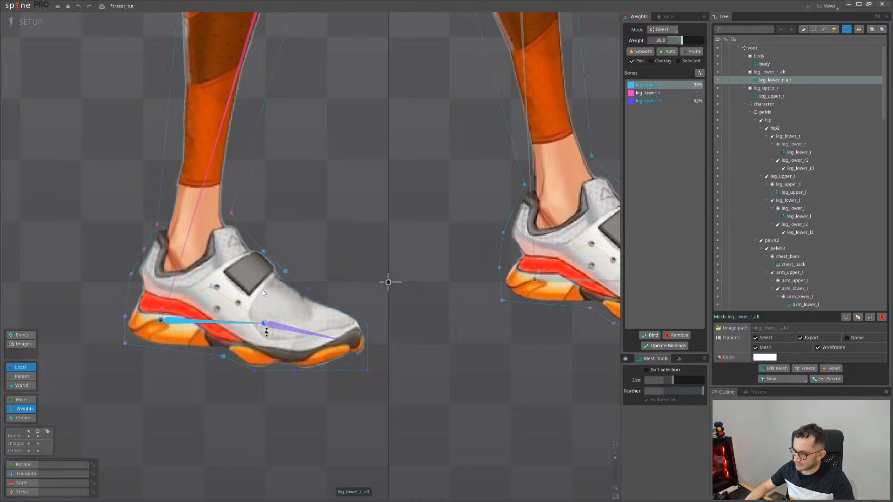
# Copy the transform of leg_lower_r3 and rotate the bone upward to bend the right shoe's toe
pyautogui.press('Escape')
pyautogui.press('Escape')
pyautogui.click(302, 332)
pyautogui.press('c')
pyautogui.moveTo(408, 427); pyautogui.dragTo(386, 341)
pyautogui.hotkey('ctrl', 'c')
pyautogui.moveTo(387, 404); pyautogui.dragTo(418, 312)
# Set leg_lower_r2's weight to about 43% on the sole vertex under the bend and about 12% on the next one toward the toe
pyautogui.press('g')
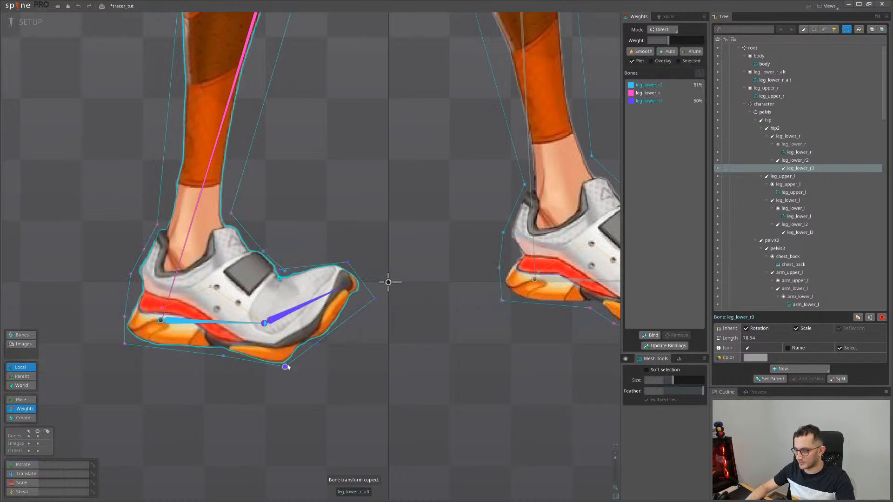
pyautogui.click(242, 321)
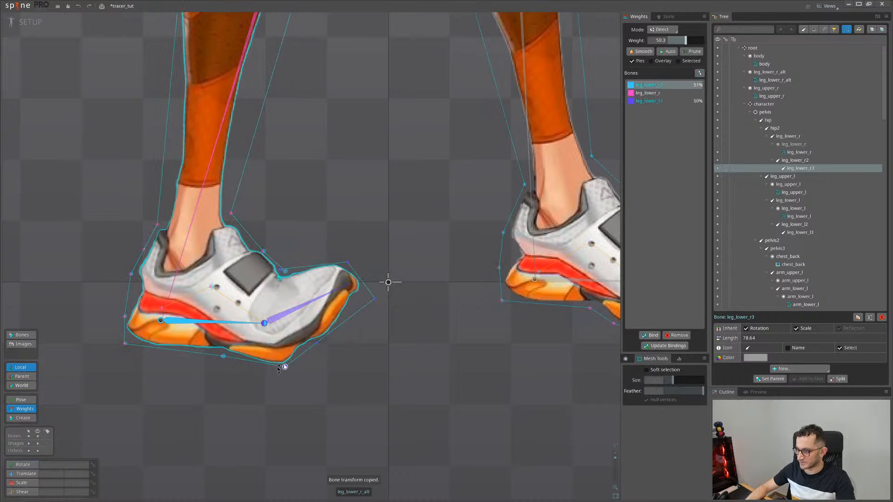
pyautogui.moveTo(285, 367); pyautogui.dragTo(258, 362)
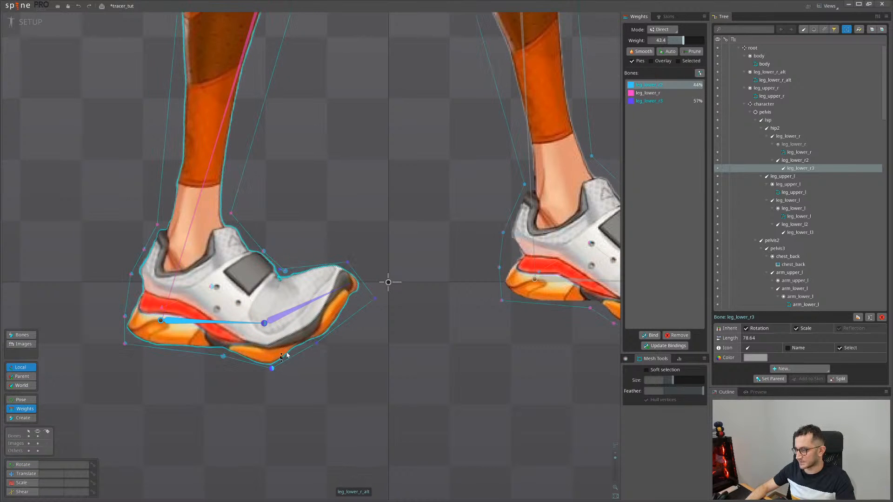
pyautogui.moveTo(316, 344); pyautogui.dragTo(318, 336)
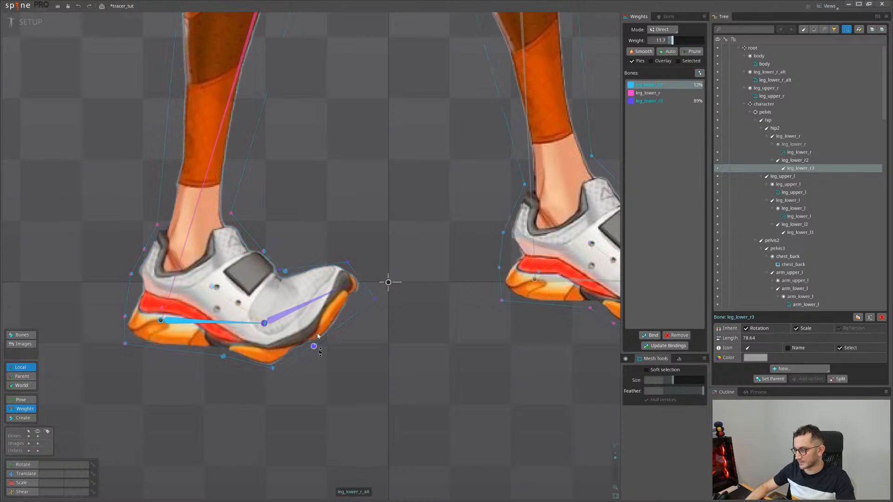
# Adjust the leg_lower_r2 weight of the vertex on top of the right shoe, where the instep folds
pyautogui.scroll(3, 281, 272)
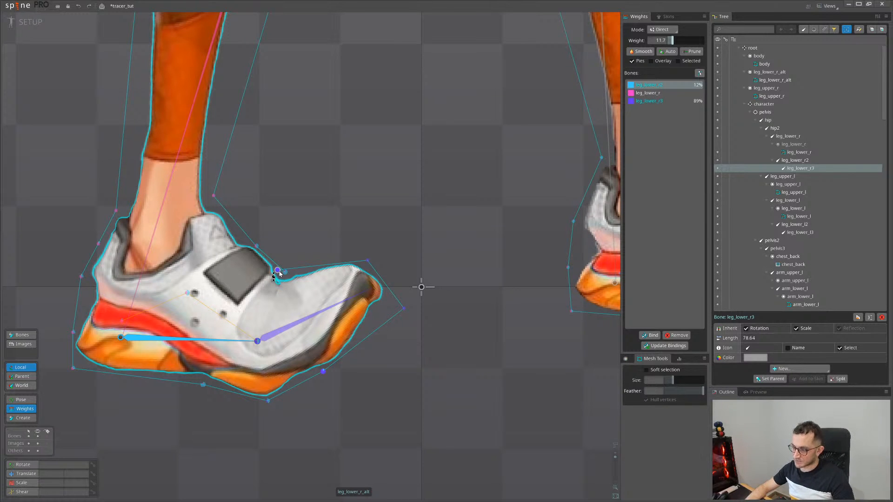
pyautogui.scroll(-1, 278, 286)
pyautogui.moveTo(262, 300); pyautogui.dragTo(304, 322)
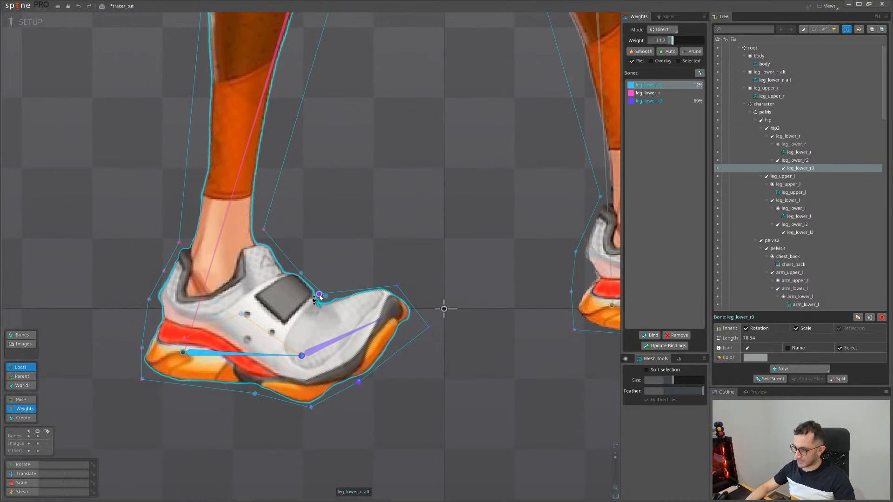
pyautogui.moveTo(320, 298); pyautogui.dragTo(318, 286)
pyautogui.scroll(-2, 411, 403)
# Paste the copied transform back onto leg_lower_r3 to straighten the toe and save the project
pyautogui.moveTo(418, 414); pyautogui.dragTo(300, 346)
pyautogui.press('Escape')
pyautogui.press('Escape')
pyautogui.click(234, 283)
pyautogui.hotkey('ctrl', 'v')
pyautogui.scroll(-3, 367, 378)
pyautogui.moveTo(351, 422); pyautogui.dragTo(315, 414)
pyautogui.hotkey('ctrl', 's')
# Examine the left foot's bone chain by selecting leg_lower_l2 and the toe bone leg_lower_l3
pyautogui.scroll(1, 450, 349)
pyautogui.moveTo(447, 347); pyautogui.dragTo(318, 407)
pyautogui.scroll(1, 315, 391)
pyautogui.scroll(-3, 309, 372)
pyautogui.moveTo(237, 453); pyautogui.dragTo(301, 414)
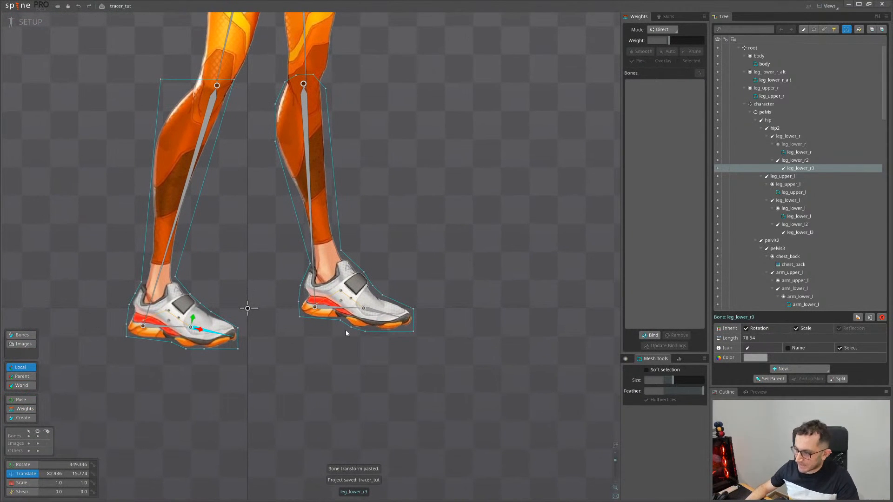
pyautogui.scroll(2, 346, 334)
pyautogui.moveTo(317, 344); pyautogui.dragTo(372, 399)
pyautogui.scroll(2, 401, 390)
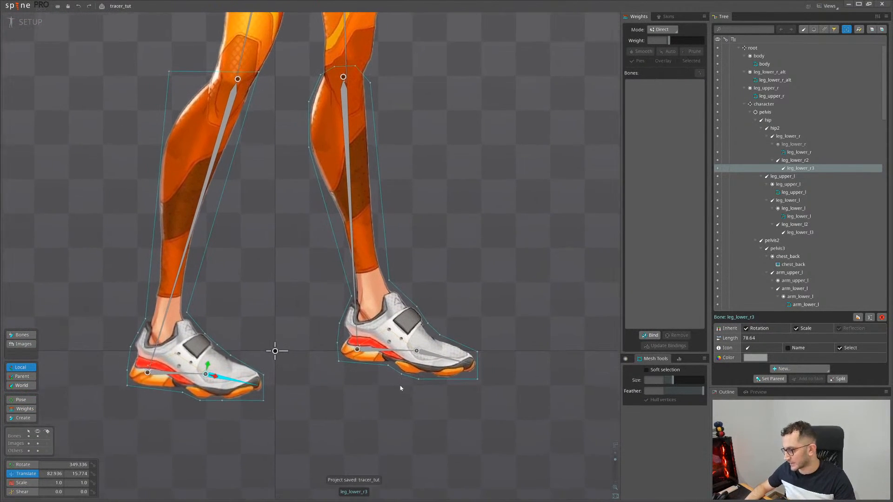
pyautogui.press('space')
pyautogui.click(382, 347)
pyautogui.scroll(-1, 398, 389)
pyautogui.scroll(1, 417, 423)
pyautogui.scroll(-1, 417, 424)
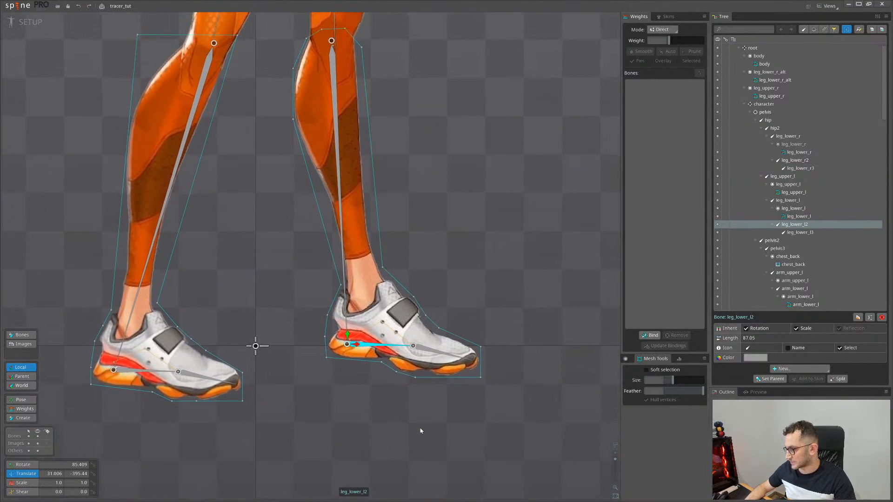
pyautogui.scroll(2, 419, 428)
pyautogui.click(482, 377)
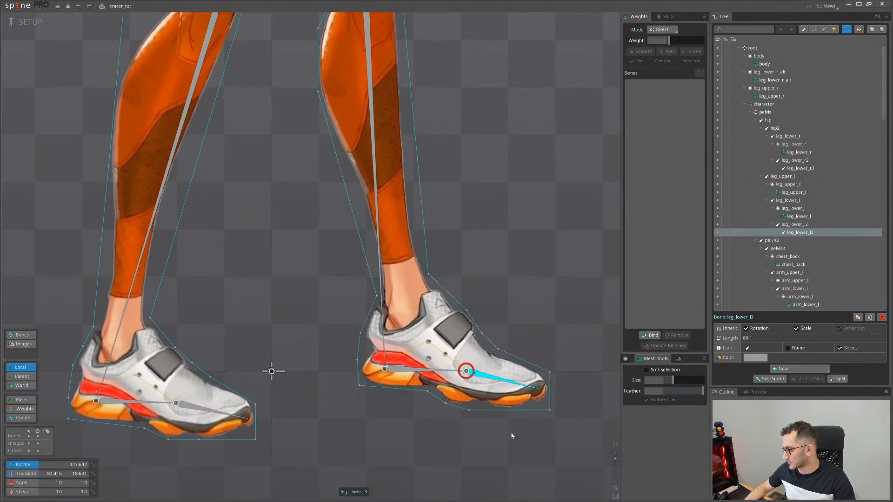
pyautogui.press('c')
pyautogui.moveTo(545, 400); pyautogui.dragTo(497, 373)
pyautogui.scroll(-2, 496, 370)
pyautogui.moveTo(414, 376); pyautogui.dragTo(412, 402)
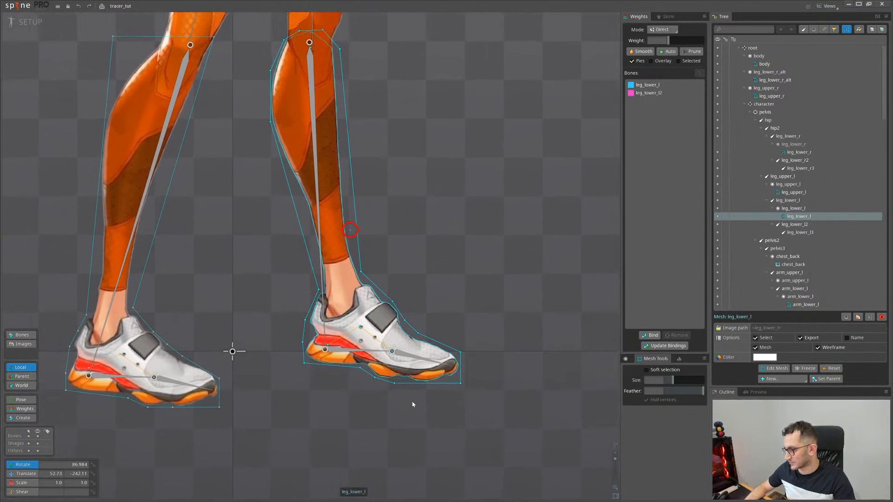
# Bind the toe bone leg_lower_l3 to the leg_lower_l mesh
pyautogui.scroll(1, 413, 403)
pyautogui.press('p')
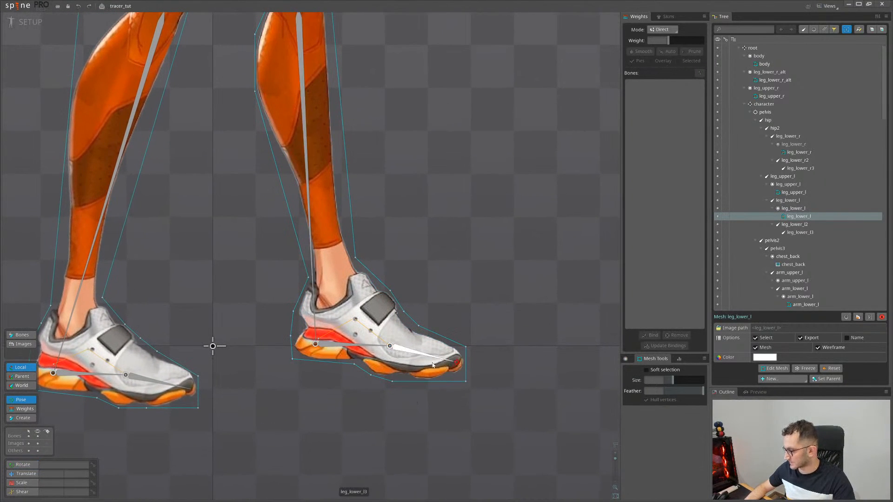
pyautogui.click(401, 329)
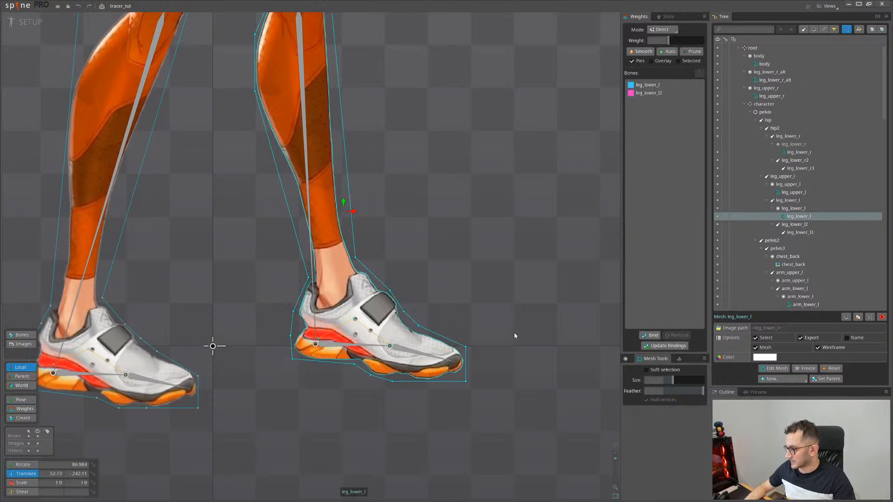
pyautogui.click(651, 335)
pyautogui.click(405, 354)
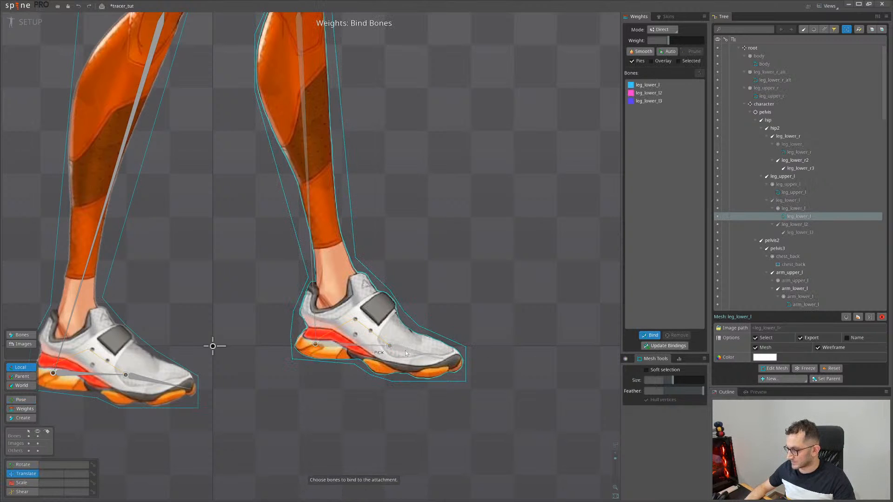
pyautogui.click(651, 335)
pyautogui.scroll(3, 409, 351)
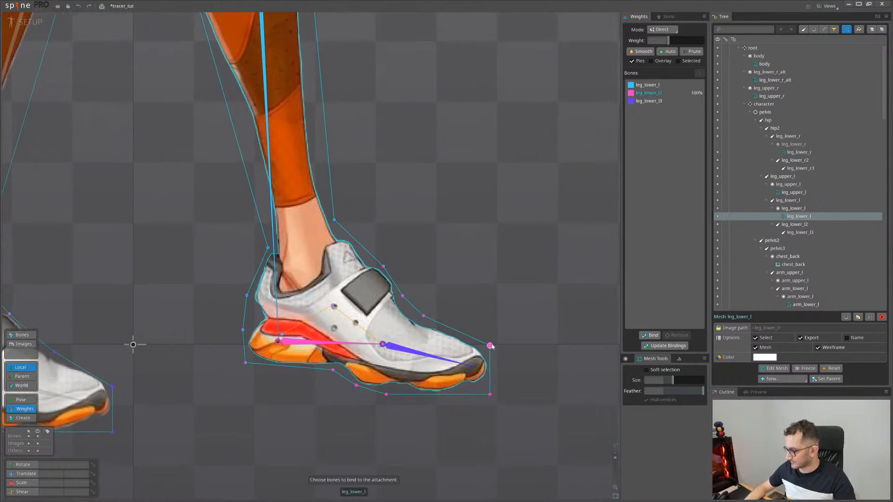
# Weight the left shoe's toe vertices to leg_lower_l3, with about 54% on the sole vertex under the bend and 29% on the instep vertex
pyautogui.moveTo(522, 285); pyautogui.dragTo(421, 419)
pyautogui.click(418, 352)
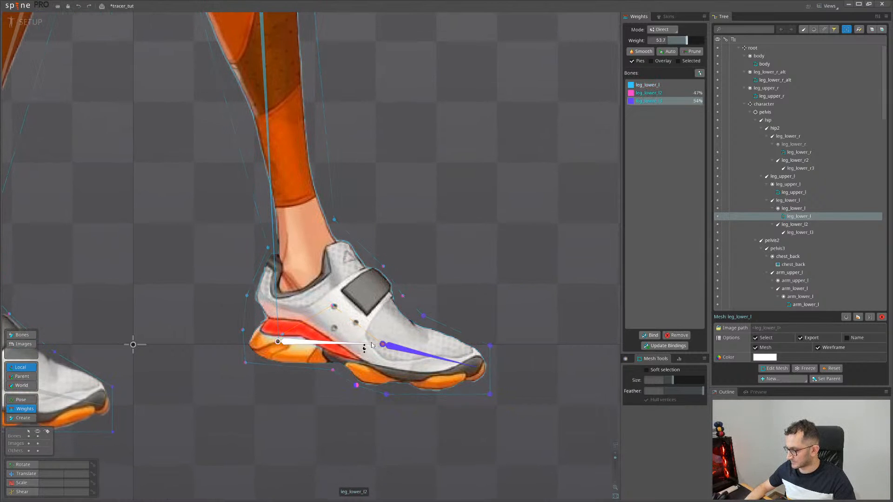
pyautogui.click(403, 296)
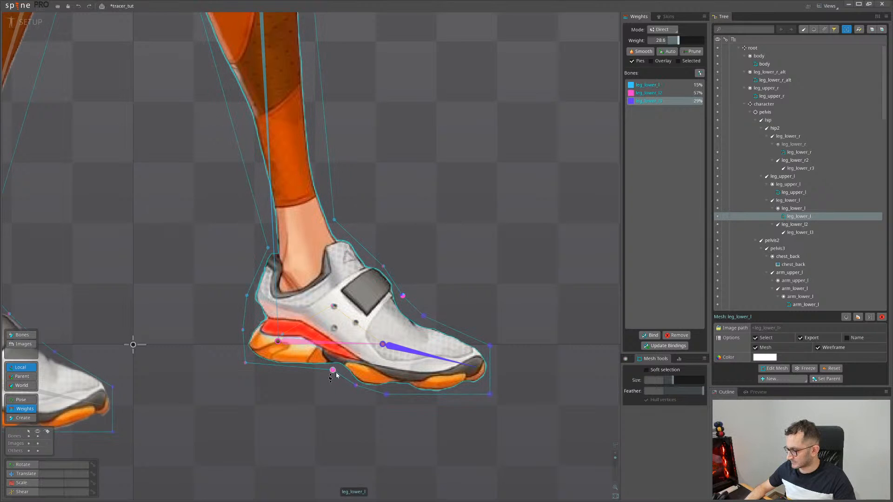
pyautogui.press('Escape')
pyautogui.press('Escape')
# Rotate leg_lower_l3 upward to check how the left shoe bends, and undo the rotation
pyautogui.click(426, 355)
pyautogui.moveTo(567, 335); pyautogui.dragTo(556, 284)
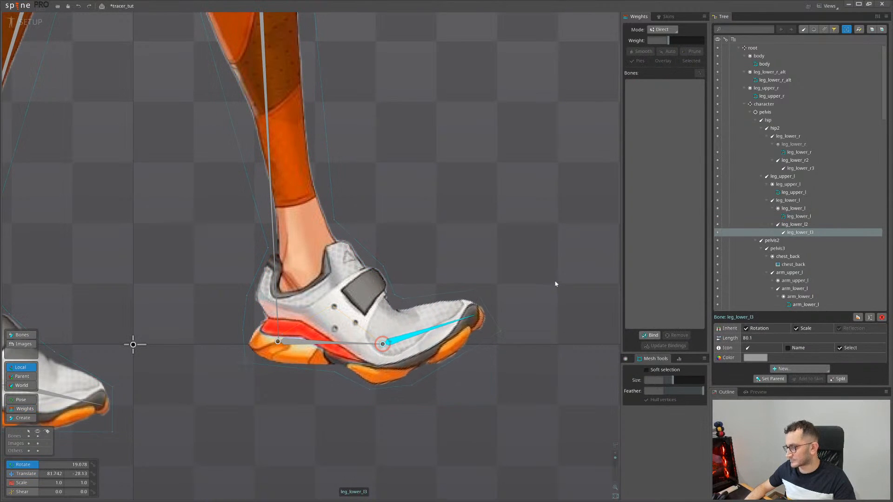
pyautogui.hotkey('ctrl', 'z')
# Adjust the leg_lower_l2 weight of the sole vertex under the arch of the left shoe
pyautogui.click(339, 339)
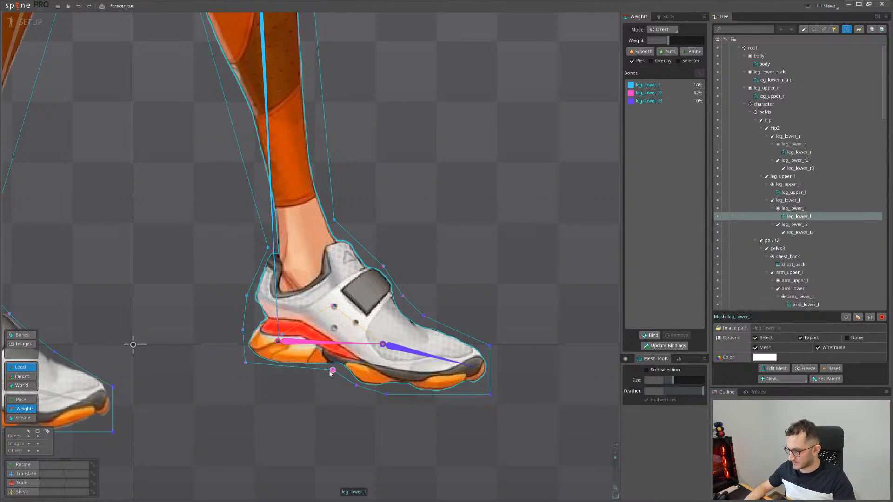
pyautogui.click(390, 351)
pyautogui.click(333, 371)
# Turn off the wireframe display for the leg_lower_r_alt and leg_lower_l meshes together
pyautogui.scroll(-3, 384, 361)
pyautogui.press('Escape')
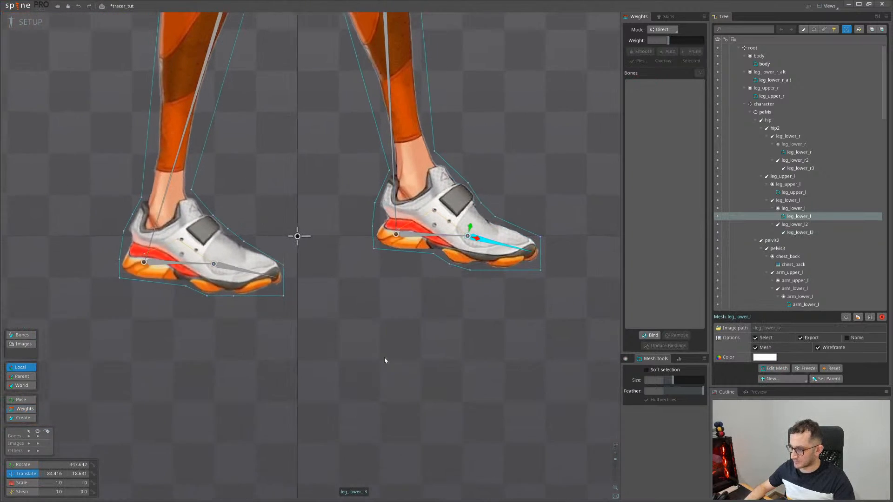
pyautogui.press('Escape')
pyautogui.click(248, 318)
pyautogui.keyDown('ctrl'); pyautogui.click(395, 261); pyautogui.keyUp('ctrl')
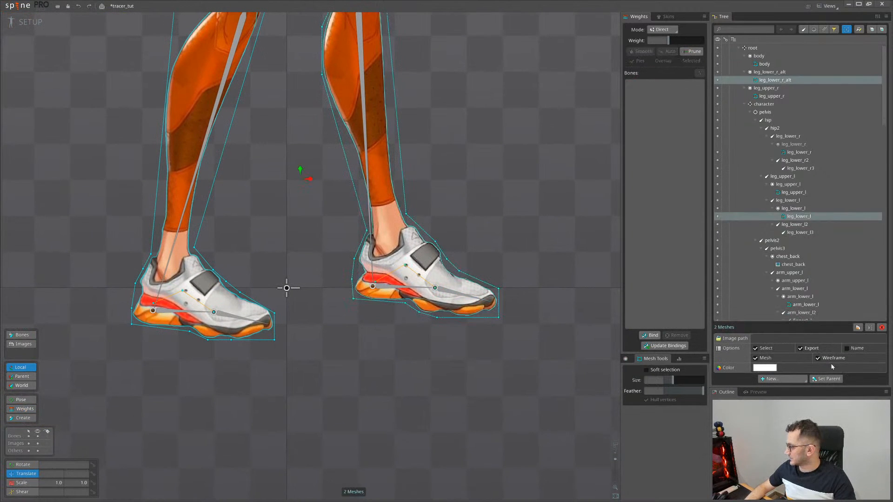
pyautogui.press('Escape')
# Copy the transform of leg_lower_l3 and rotate the bone upward to bend the left shoe's toe
pyautogui.click(461, 294)
pyautogui.press('c')
pyautogui.moveTo(502, 364); pyautogui.dragTo(545, 302)
pyautogui.scroll(3, 486, 315)
pyautogui.moveTo(486, 315); pyautogui.dragTo(452, 262)
pyautogui.hotkey('ctrl', 'z')
pyautogui.hotkey('ctrl', 'c')
pyautogui.click(357, 321)
pyautogui.scroll(2, 354, 333)
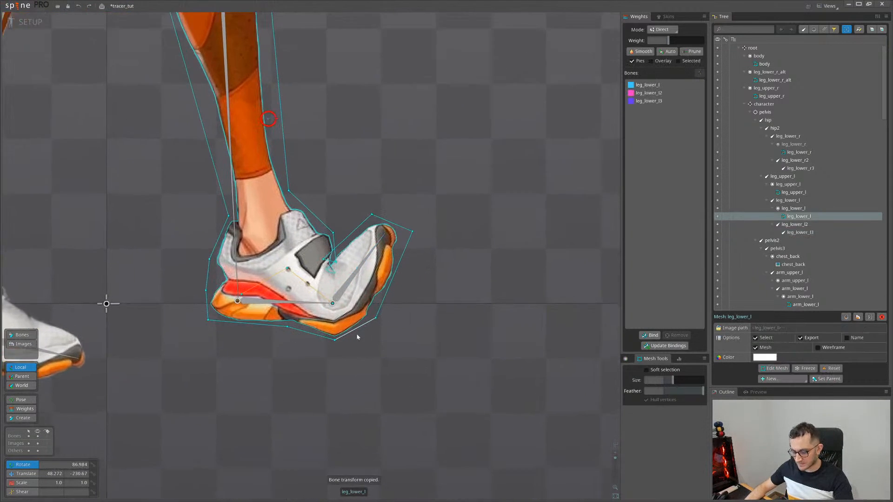
# Set leg_lower_l2's weight to about 66% on the left shoe's sole vertex under the bend
pyautogui.press('g')
pyautogui.click(309, 299)
pyautogui.moveTo(333, 342); pyautogui.dragTo(328, 329)
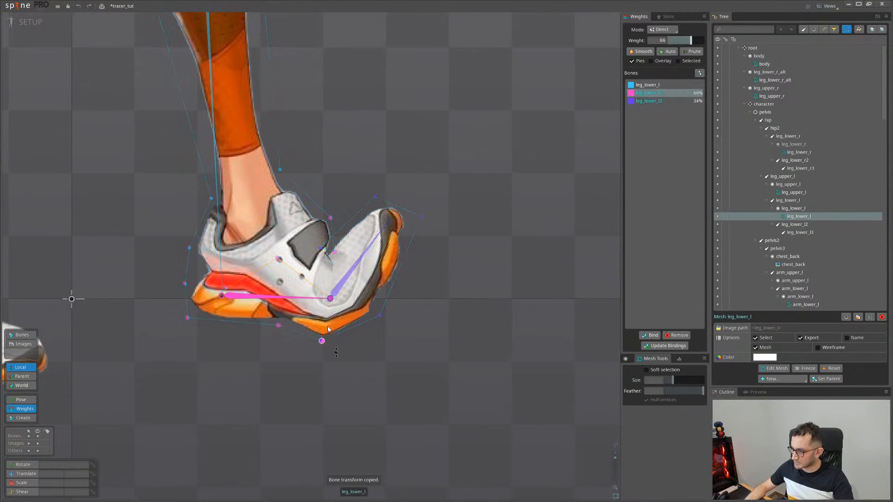
pyautogui.moveTo(239, 385); pyautogui.dragTo(297, 369)
# Paste the copied transform onto leg_lower_l3 to straighten the toe, and rotate the bone upward again
pyautogui.press('space')
pyautogui.click(413, 249)
pyautogui.hotkey('ctrl', 'v')
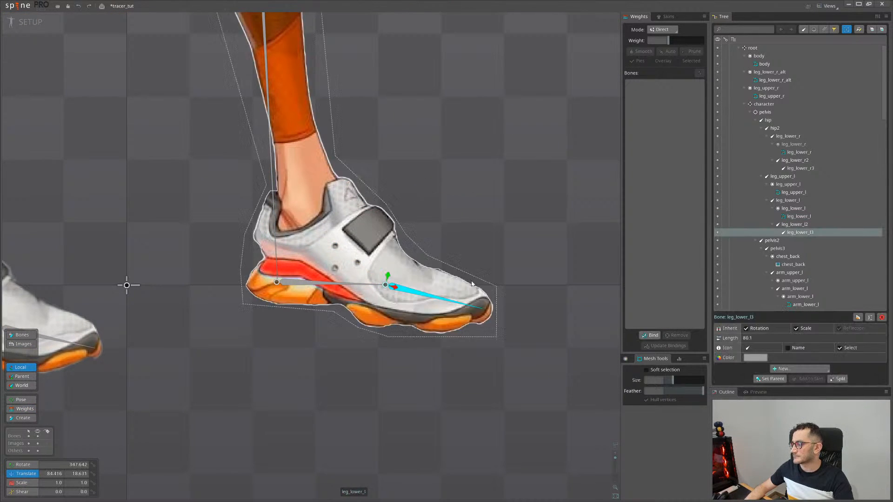
pyautogui.moveTo(506, 190); pyautogui.dragTo(508, 207)
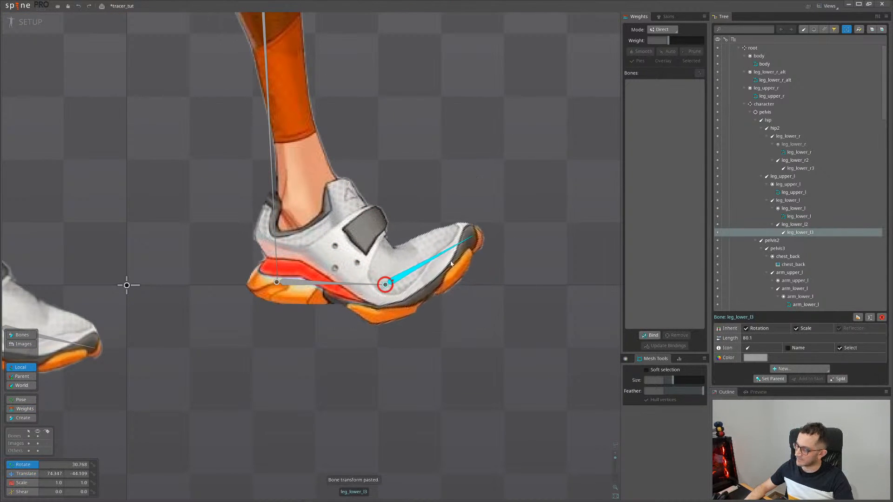
pyautogui.hotkey('ctrl', 'v')
# Adjust the leg_lower_l2 weight of the vertex on top of the left shoe, where the instep folds
pyautogui.click(415, 248)
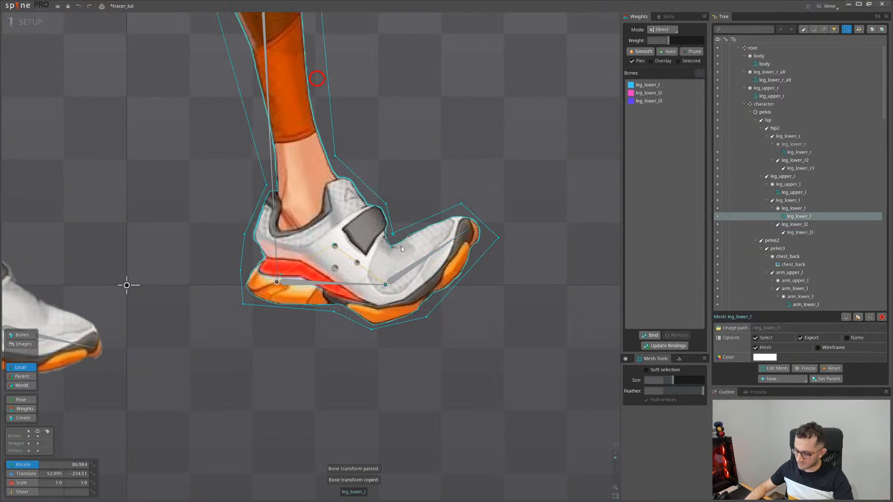
pyautogui.scroll(2, 399, 247)
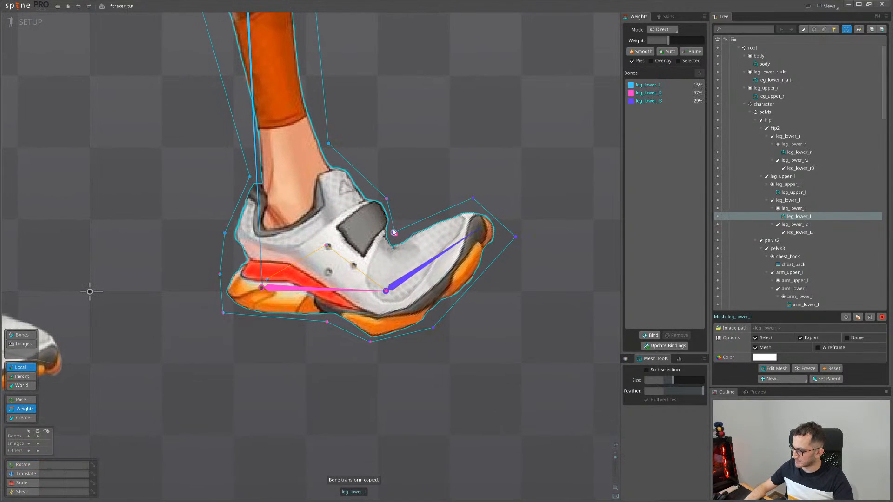
pyautogui.click(359, 292)
pyautogui.click(395, 234)
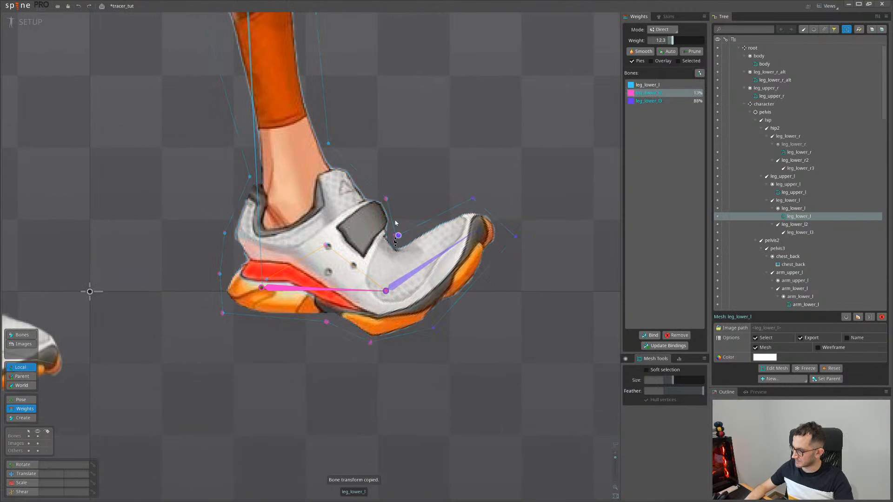
pyautogui.moveTo(398, 238); pyautogui.dragTo(400, 197)
# Paste the copied transform back onto leg_lower_l3 to straighten the left toe
pyautogui.scroll(-2, 407, 362)
pyautogui.press('space')
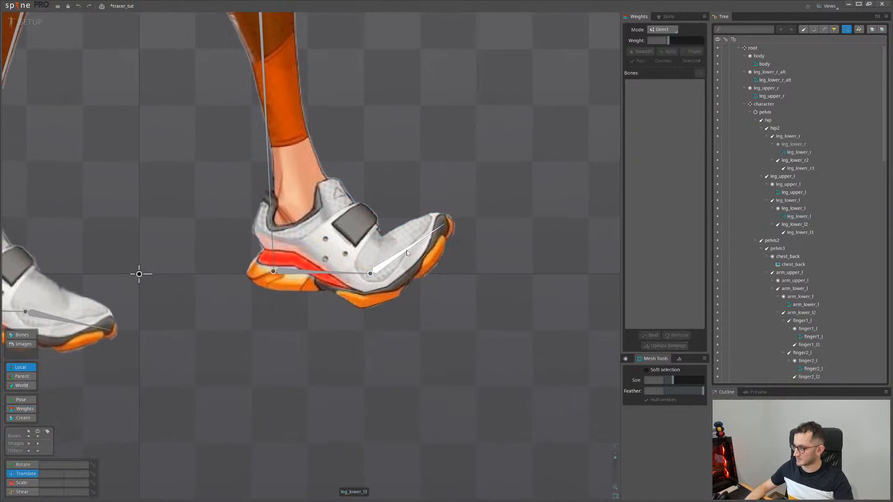
pyautogui.click(406, 250)
pyautogui.hotkey('ctrl', 'v')
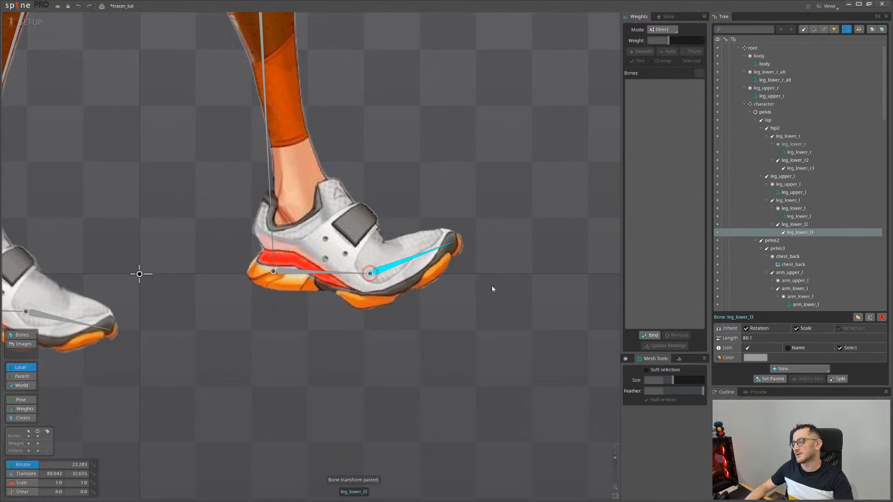
# Rotate leg_lower_l3 up and down to check the left shoe's bend, and save the project
pyautogui.scroll(5, 484, 328)
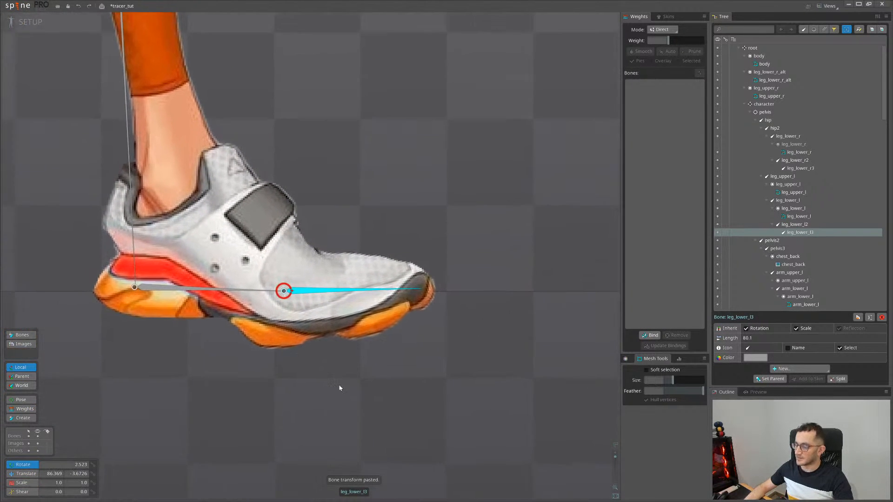
pyautogui.moveTo(452, 372); pyautogui.dragTo(469, 308)
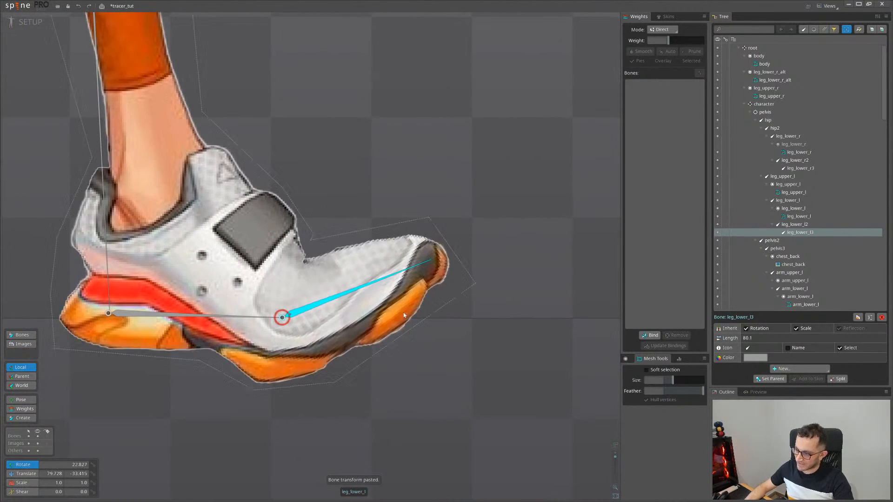
pyautogui.moveTo(448, 381); pyautogui.dragTo(511, 356)
pyautogui.moveTo(339, 308); pyautogui.dragTo(445, 381)
pyautogui.moveTo(446, 412); pyautogui.dragTo(428, 354)
pyautogui.scroll(-1, 484, 426)
pyautogui.scroll(1, 448, 426)
pyautogui.scroll(-2, 455, 387)
pyautogui.hotkey('ctrl', 'z')
pyautogui.moveTo(351, 338); pyautogui.dragTo(441, 394)
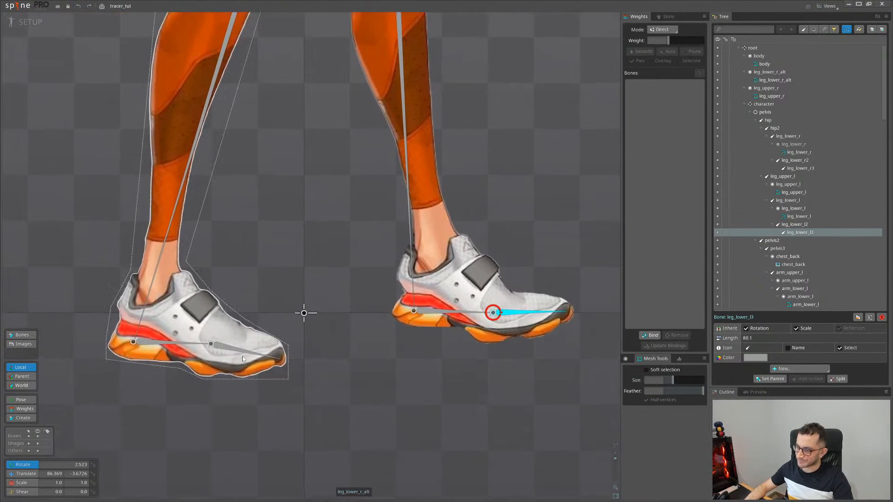
pyautogui.hotkey('ctrl', 's')
# Rotate leg_lower_r3 upward to check the right shoe's bend, and undo the rotation
pyautogui.click(238, 351)
pyautogui.moveTo(331, 408); pyautogui.dragTo(353, 293)
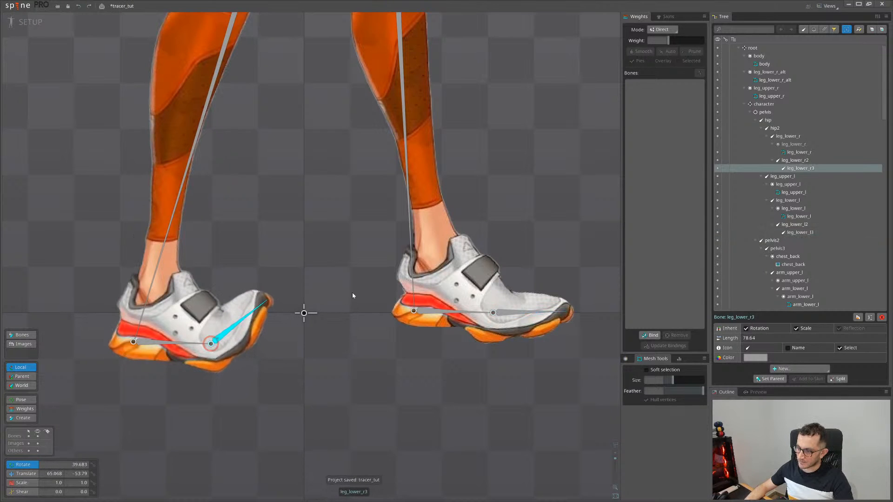
pyautogui.hotkey('ctrl', 'z')
pyautogui.scroll(-3, 350, 293)
pyautogui.moveTo(444, 134); pyautogui.dragTo(344, 320)
pyautogui.scroll(-5, 345, 318)
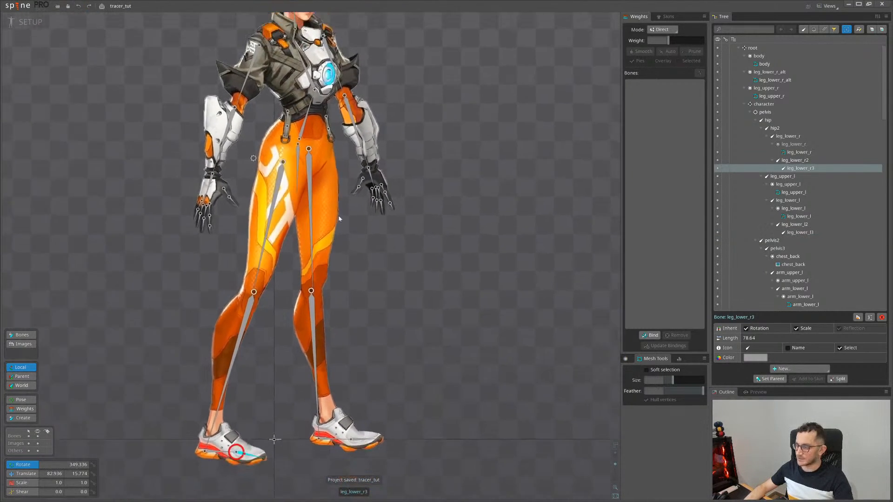
# Select the pelvis bone and show the hidden leg_lower_r slot on the right leg
pyautogui.press('space')
pyautogui.click(286, 193)
pyautogui.scroll(4, 386, 325)
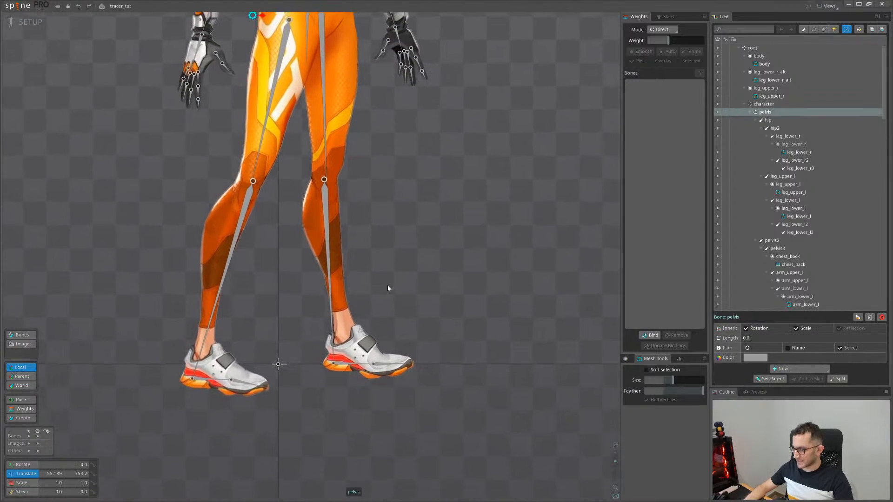
pyautogui.scroll(1, 798, 143)
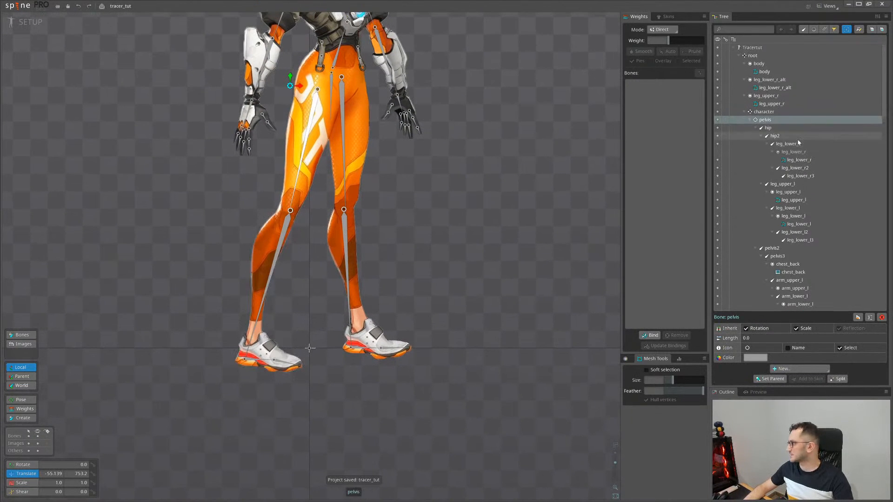
pyautogui.hotkey('ctrl', 'z')
pyautogui.scroll(3, 277, 403)
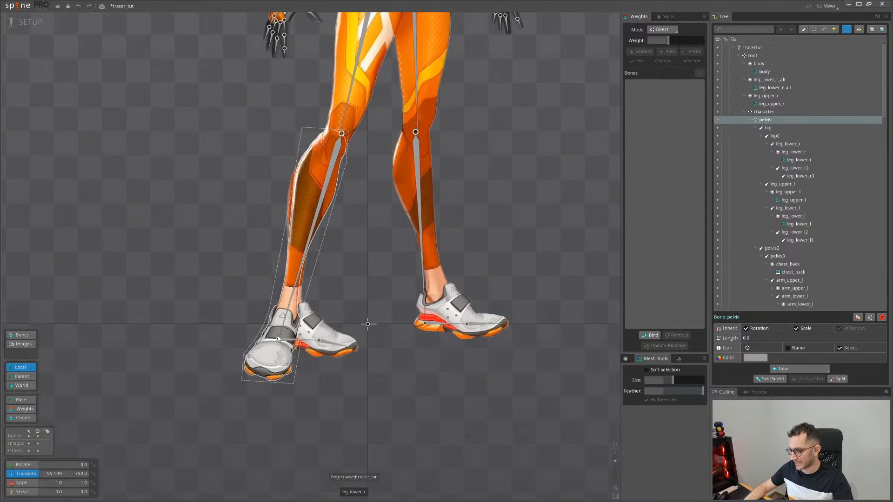
pyautogui.moveTo(254, 334); pyautogui.dragTo(213, 355)
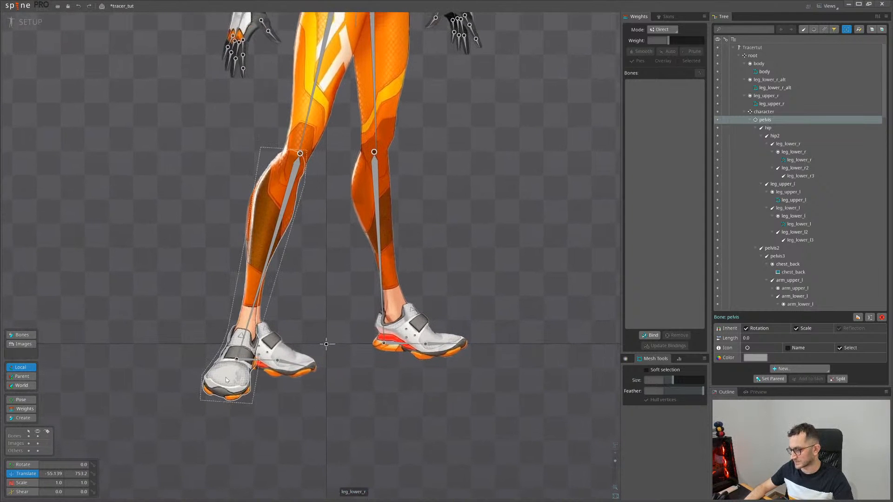
# Select the leg_lower_r_alt mesh and toggle the visibility of leg_lower_r_alt and leg_upper_r to check the right leg's parts
pyautogui.scroll(-4, 446, 352)
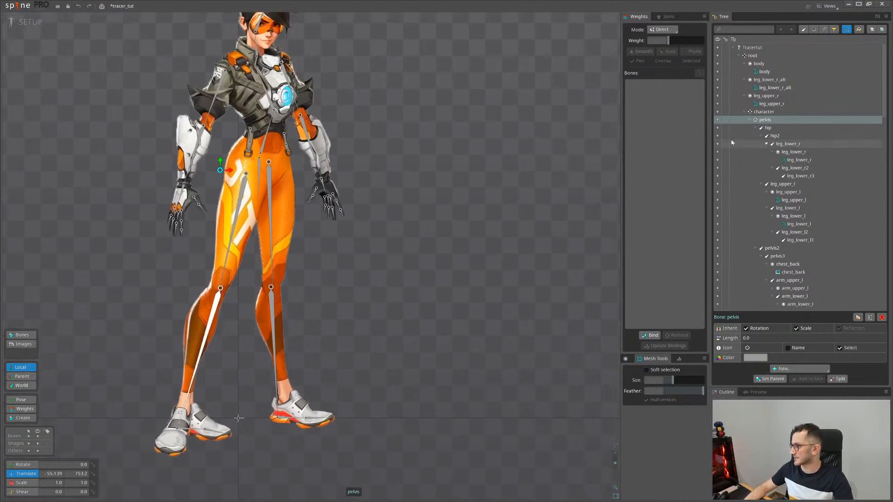
pyautogui.click(248, 407)
pyautogui.click(282, 404)
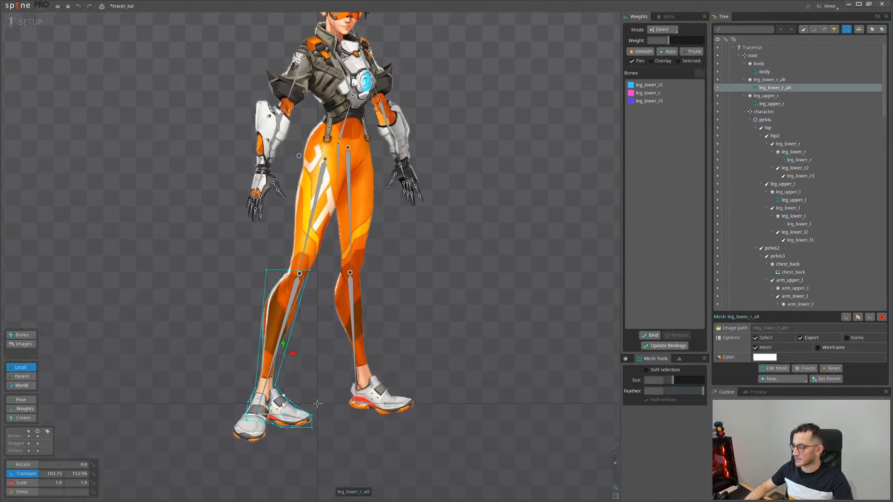
pyautogui.click(717, 87)
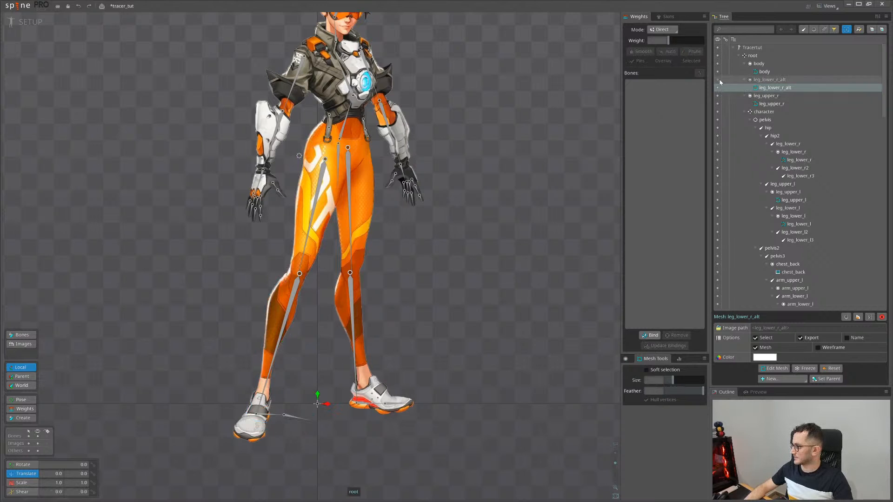
pyautogui.click(718, 87)
pyautogui.click(718, 96)
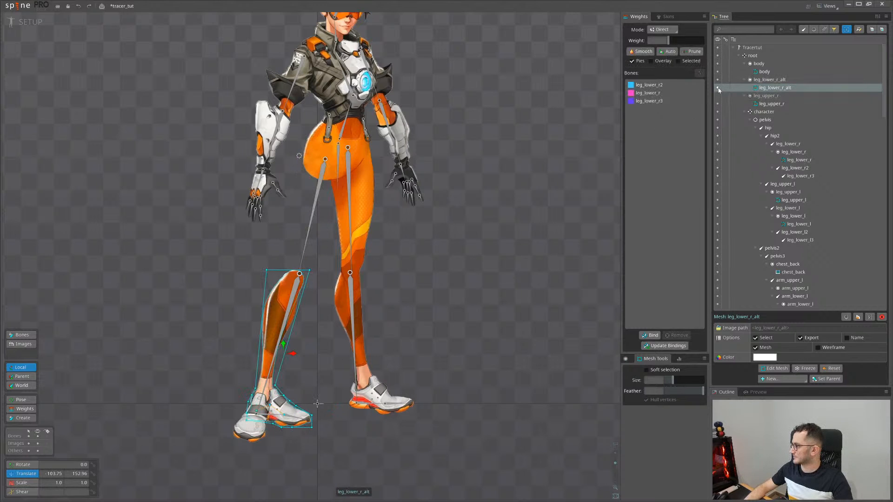
pyautogui.click(717, 96)
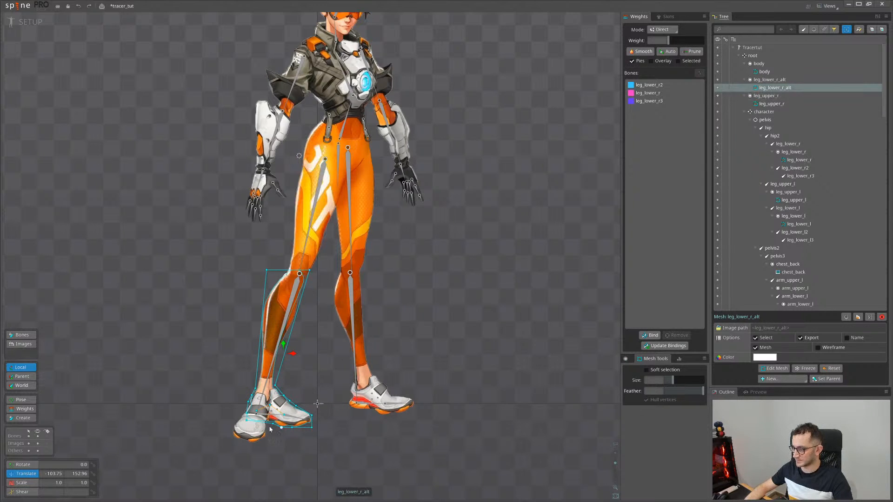
# Try moving the leg_lower_r mesh away from the body and undo the move
pyautogui.press('space')
pyautogui.click(253, 428)
pyautogui.moveTo(492, 341); pyautogui.dragTo(305, 355)
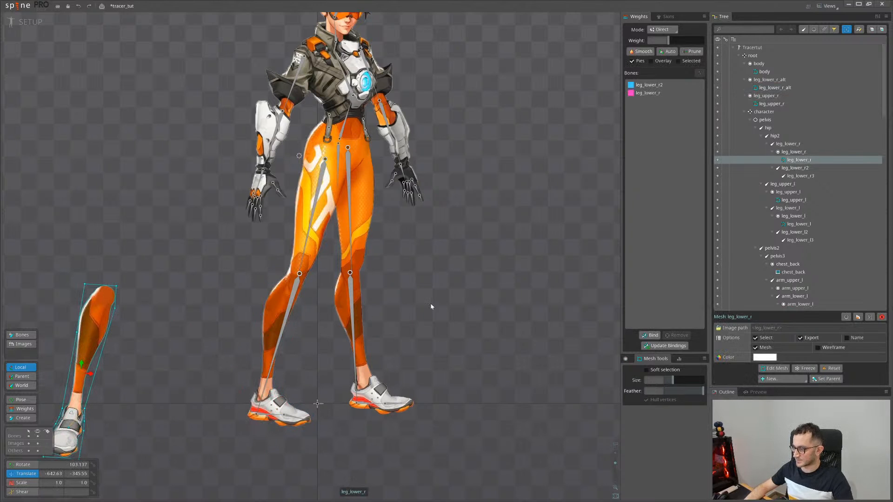
pyautogui.hotkey('ctrl', 'z')
pyautogui.moveTo(449, 283); pyautogui.dragTo(436, 315)
pyautogui.moveTo(375, 337); pyautogui.dragTo(372, 275)
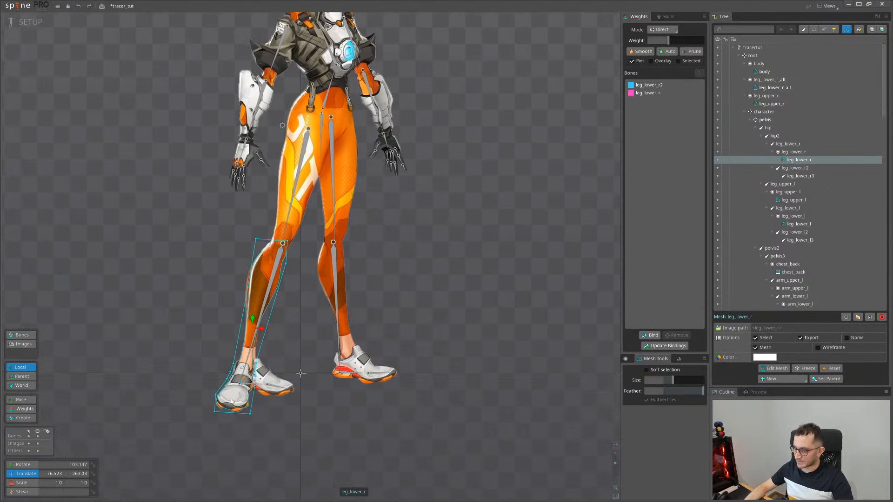
# Move the leg_lower_r_alt mesh away from the body, undo the move, and save the project
pyautogui.moveTo(271, 378); pyautogui.dragTo(556, 411)
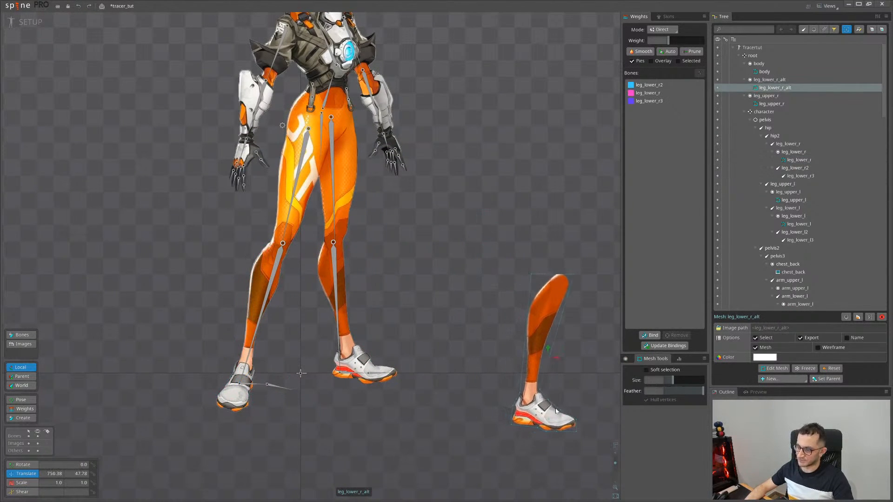
pyautogui.hotkey('ctrl', 'z')
pyautogui.moveTo(454, 248); pyautogui.dragTo(387, 278)
pyautogui.hotkey('ctrl', 's')
pyautogui.press('space')
pyautogui.click(332, 260)
pyautogui.moveTo(353, 407); pyautogui.dragTo(359, 341)
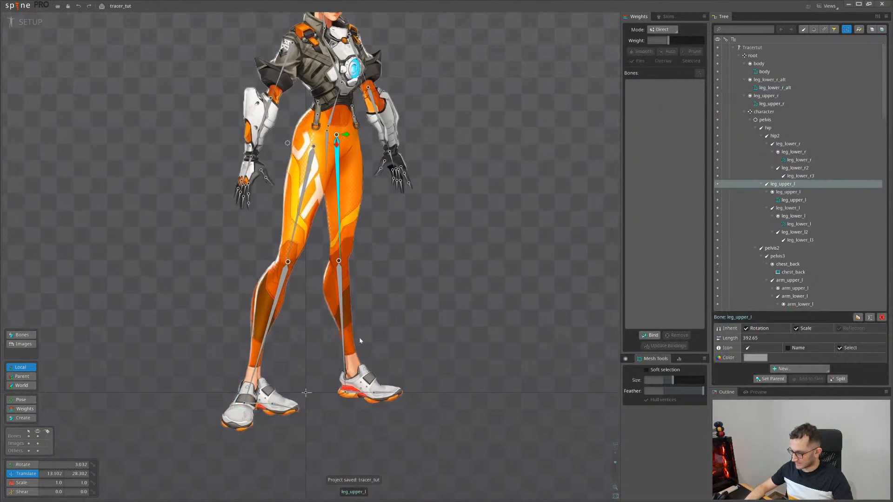
pyautogui.scroll(2, 359, 339)
pyautogui.moveTo(415, 287); pyautogui.dragTo(425, 258)
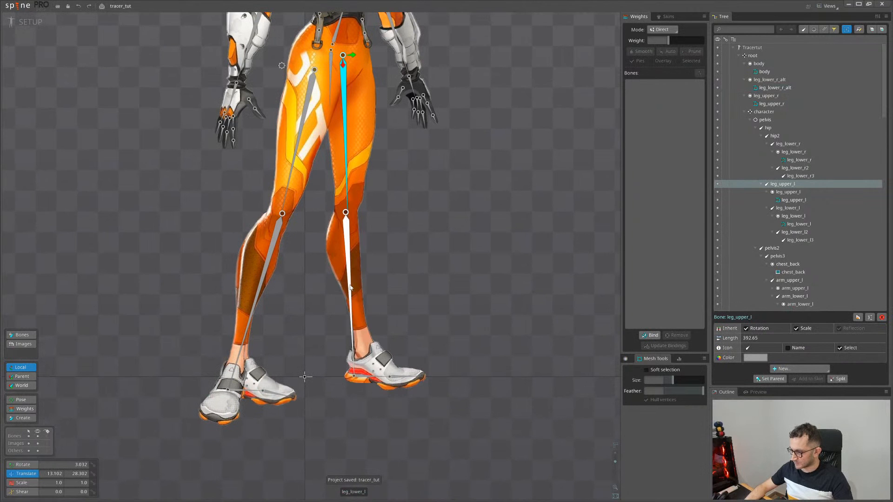
pyautogui.keyDown('ctrl'); pyautogui.click(349, 279); pyautogui.keyUp('ctrl')
pyautogui.moveTo(438, 312); pyautogui.dragTo(439, 269)
pyautogui.scroll(3, 377, 362)
pyautogui.scroll(-2, 393, 339)
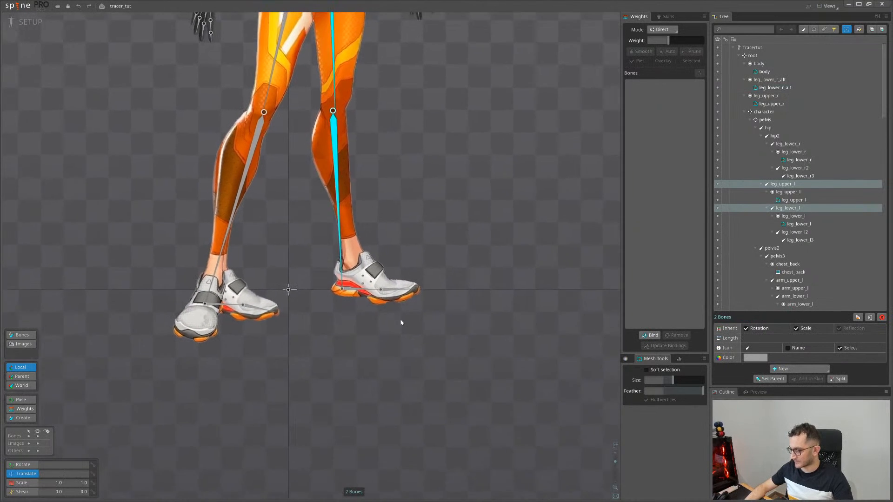
# Select the foot bones leg_lower_l2 and leg_lower_r2 and set their parent to the character bone
pyautogui.click(362, 286)
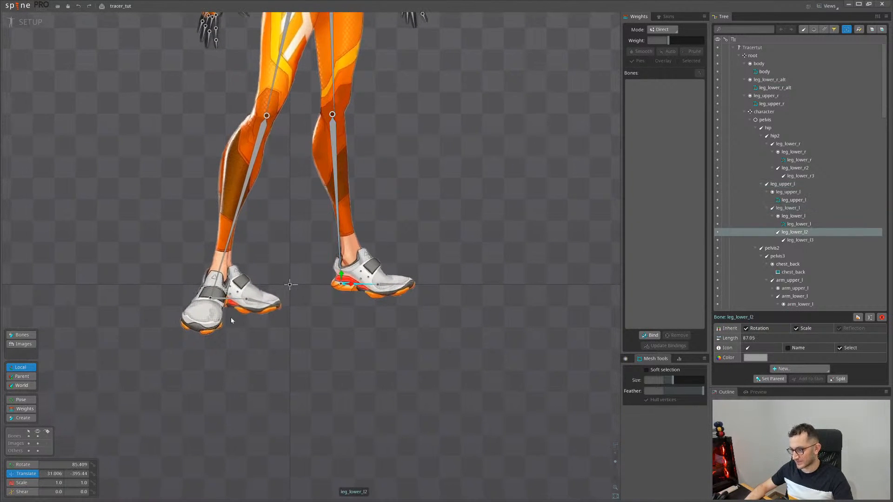
pyautogui.scroll(2, 361, 289)
pyautogui.scroll(1, 369, 286)
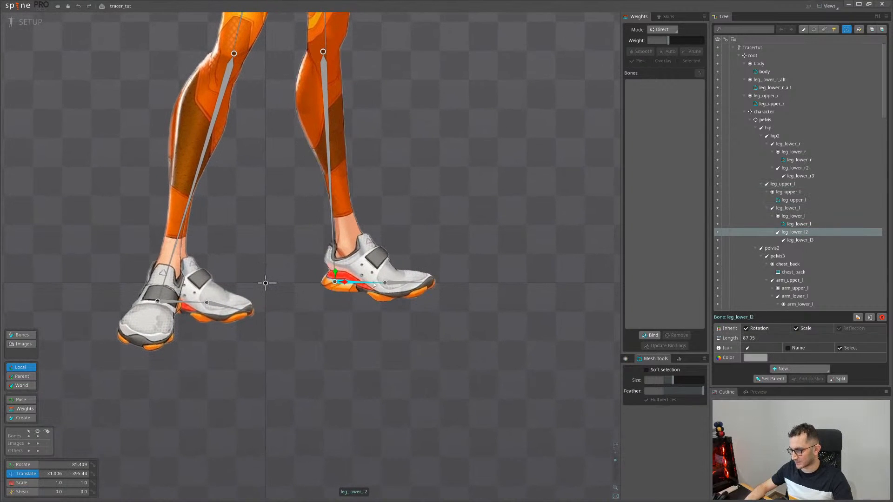
pyautogui.keyDown('ctrl'); pyautogui.click(181, 304); pyautogui.keyUp('ctrl')
pyautogui.scroll(-2, 371, 360)
pyautogui.press('p')
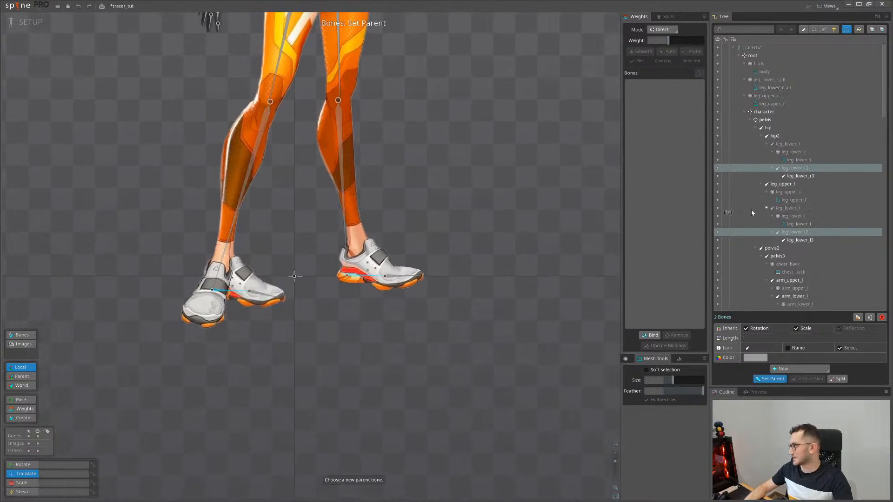
pyautogui.click(771, 114)
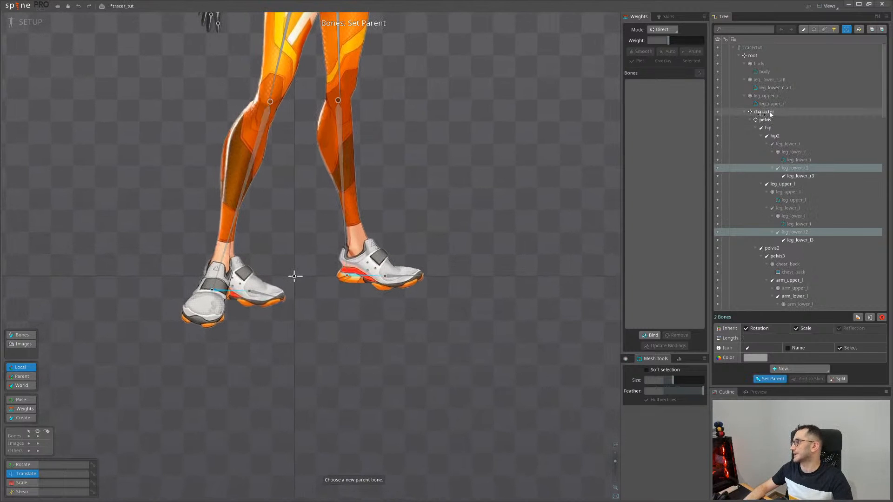
pyautogui.scroll(-1, 488, 240)
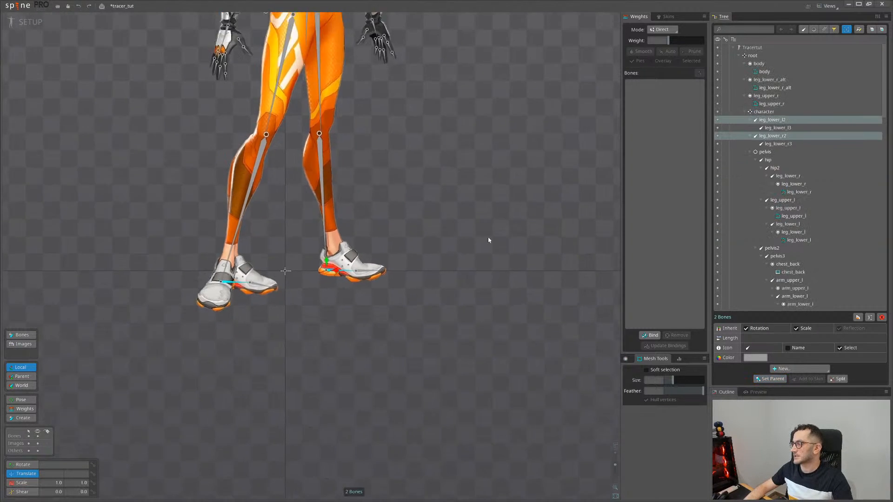
# Collapse the character bone and the other branches under root, and select the character bone
pyautogui.click(753, 113)
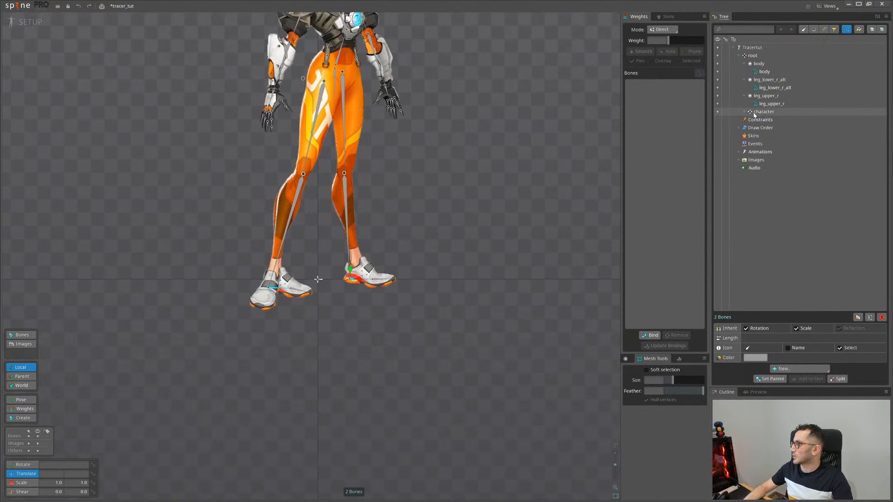
pyautogui.rightClick(753, 55)
pyautogui.click(739, 56)
pyautogui.scroll(-1, 415, 196)
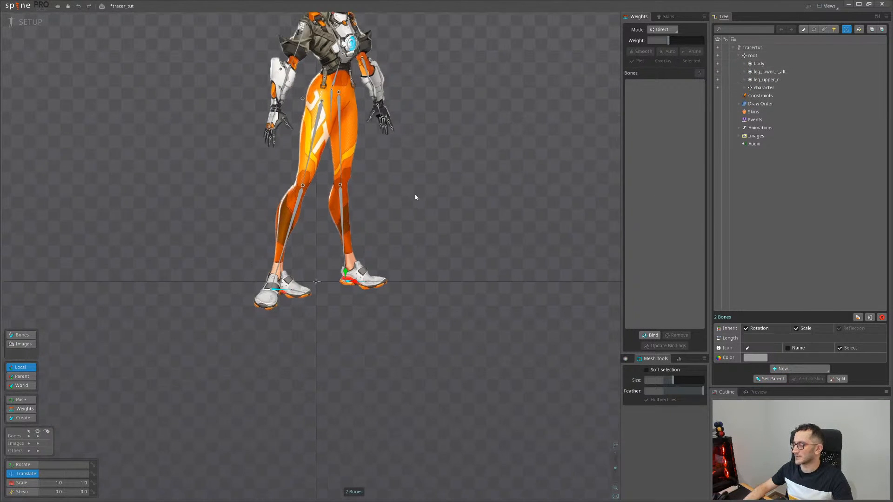
pyautogui.scroll(-2, 415, 198)
pyautogui.moveTo(437, 198); pyautogui.dragTo(391, 286)
pyautogui.moveTo(412, 226); pyautogui.dragTo(382, 245)
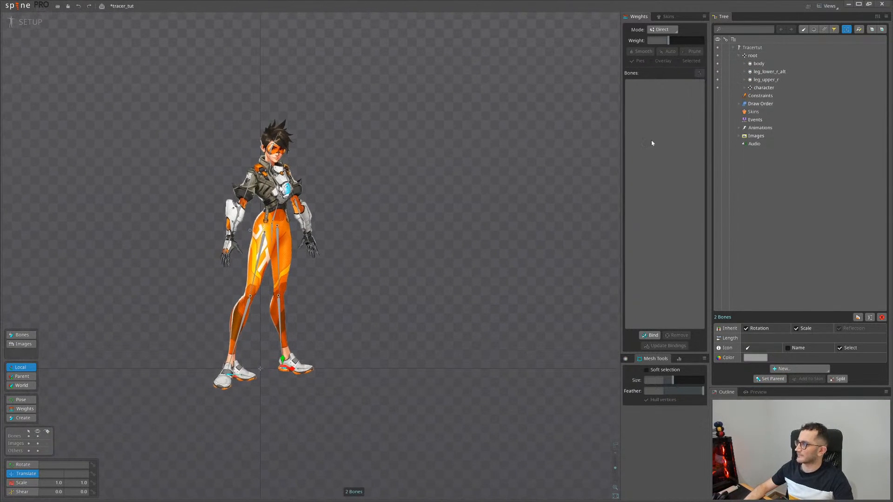
pyautogui.click(752, 56)
pyautogui.click(763, 89)
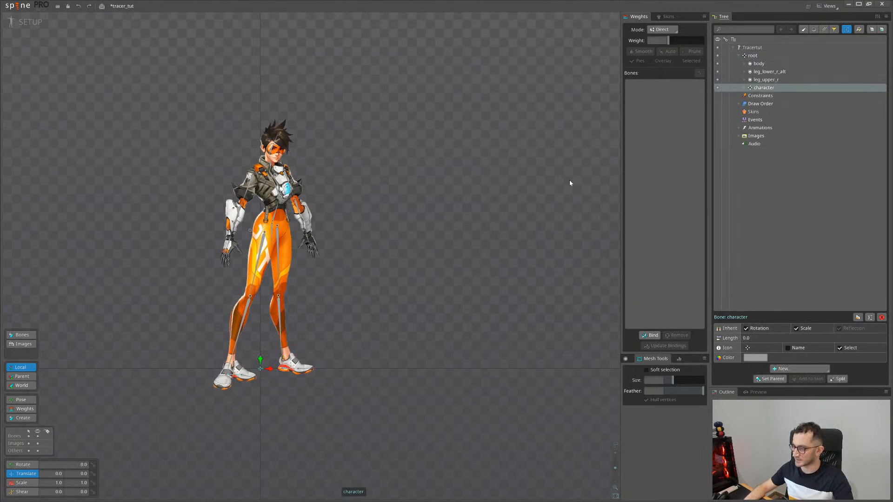
# Look over the whole figure and expand the character bone to review its direct child bones
pyautogui.moveTo(432, 234); pyautogui.dragTo(457, 242)
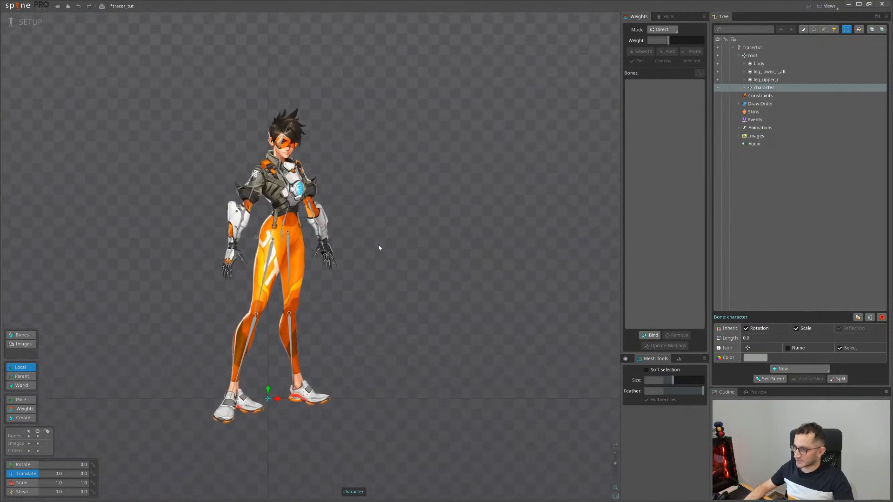
pyautogui.scroll(5, 298, 222)
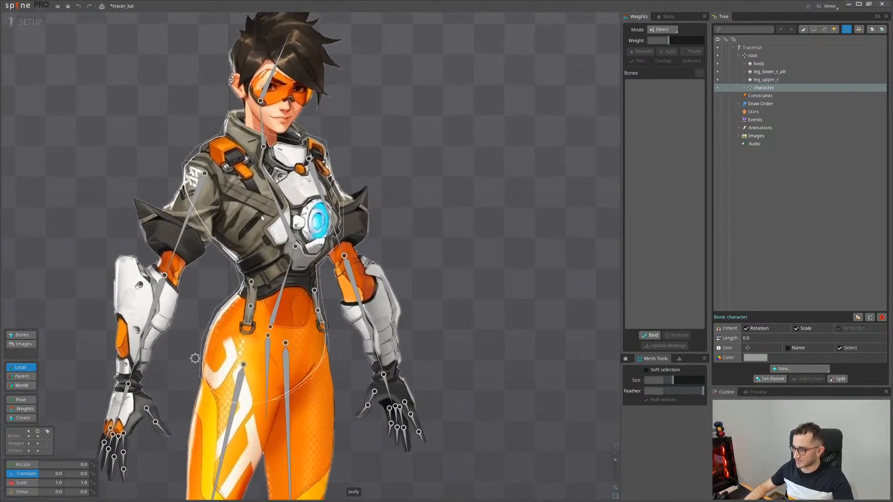
pyautogui.scroll(-3, 297, 222)
pyautogui.scroll(-1, 319, 252)
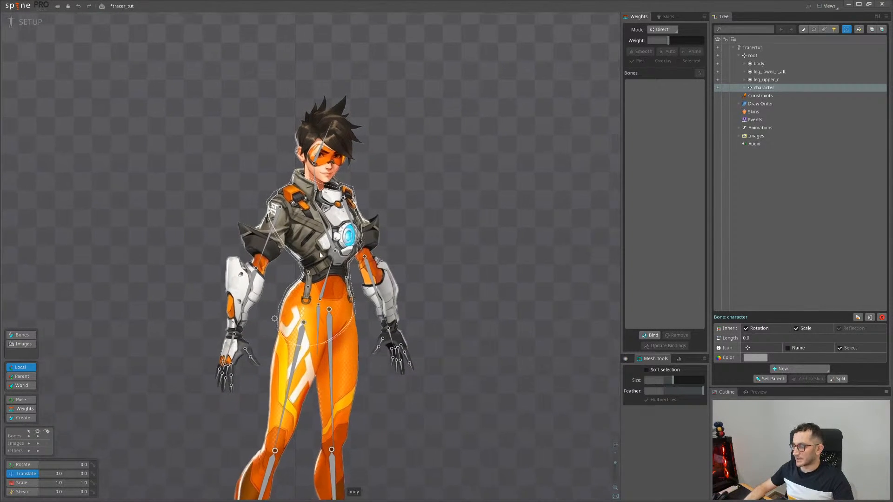
pyautogui.moveTo(307, 252); pyautogui.dragTo(279, 222)
pyautogui.scroll(-2, 292, 217)
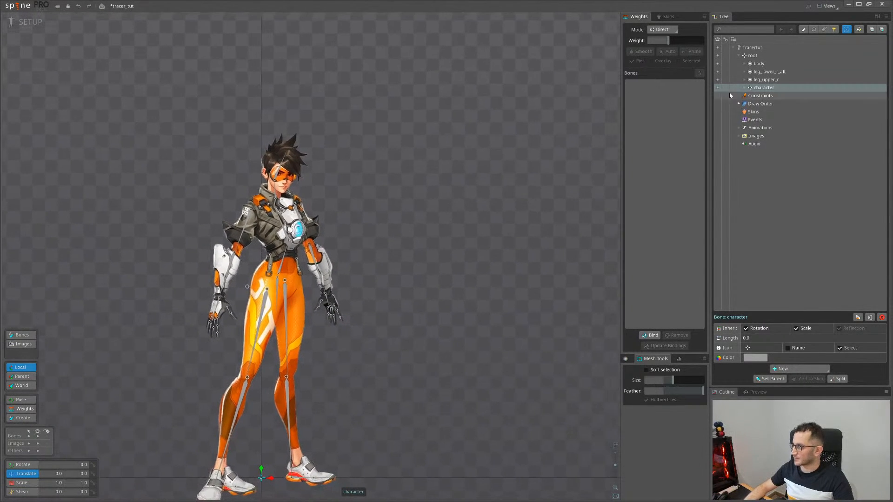
pyautogui.moveTo(415, 319); pyautogui.dragTo(460, 267)
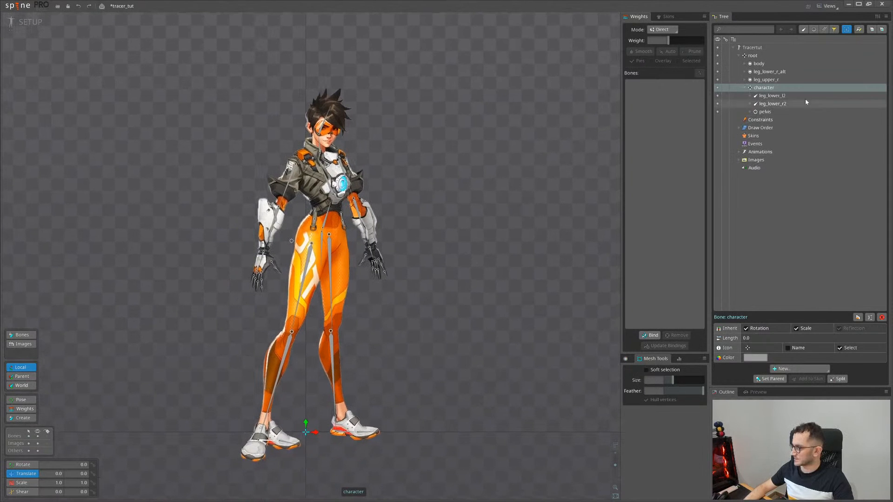
pyautogui.moveTo(405, 313); pyautogui.dragTo(408, 279)
pyautogui.moveTo(439, 321); pyautogui.dragTo(430, 364)
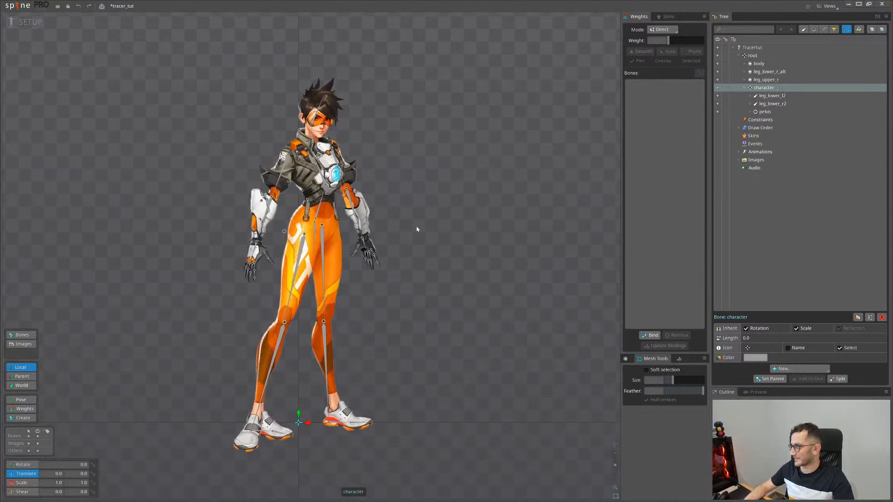
pyautogui.scroll(3, 419, 231)
pyautogui.scroll(-2, 420, 230)
pyautogui.moveTo(420, 230)
pyautogui.mouseDown()
pyautogui.moveTo(399, 251)
pyautogui.moveTo(419, 215)
pyautogui.mouseUp()
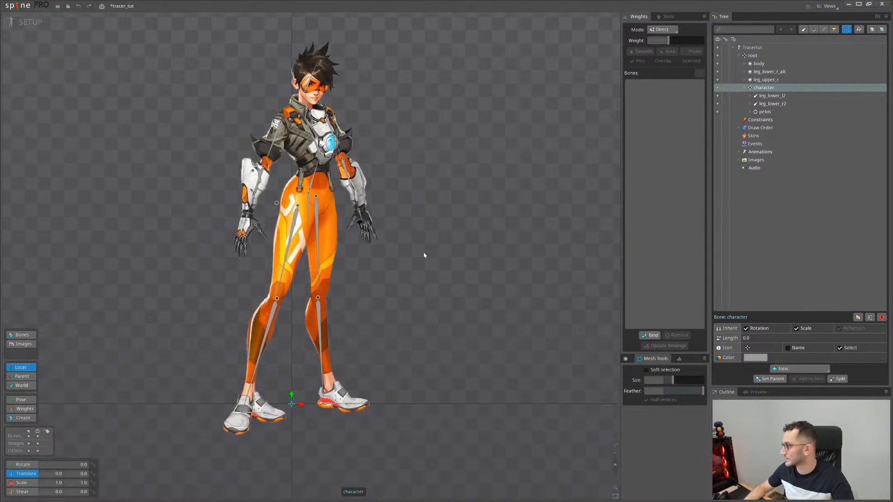
pyautogui.moveTo(405, 252); pyautogui.dragTo(403, 273)
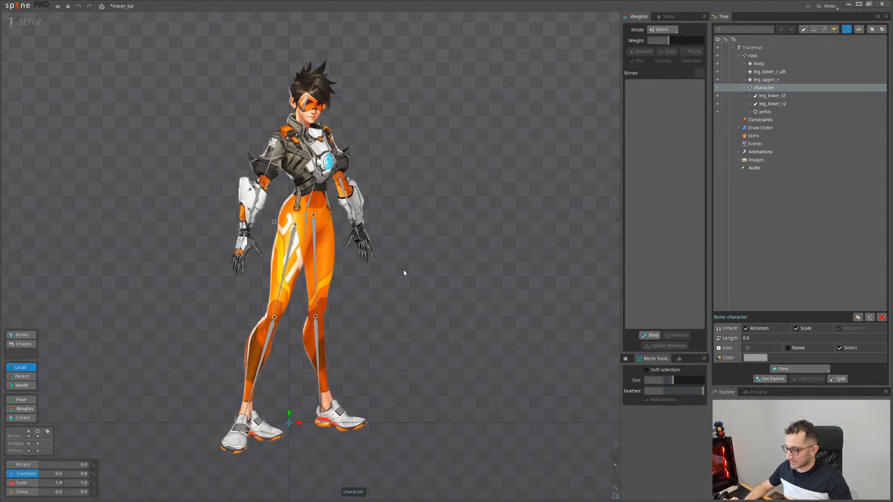
pyautogui.scroll(-3, 403, 318)
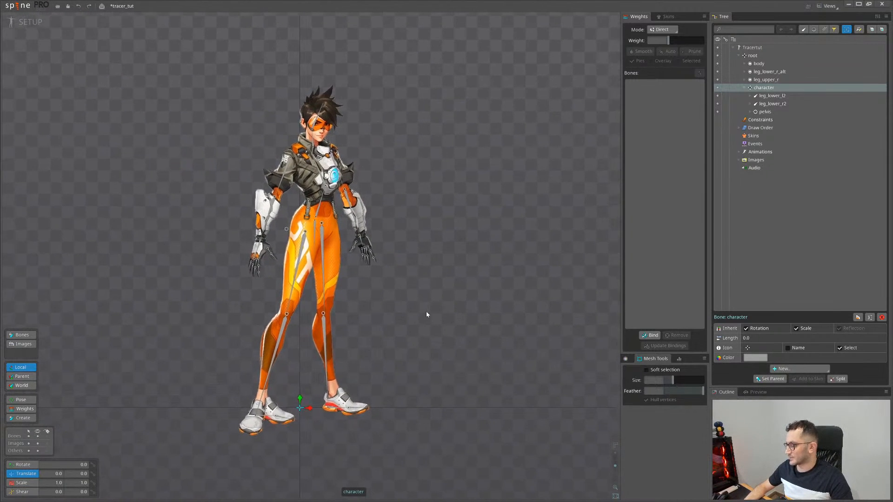
pyautogui.scroll(5, 396, 309)
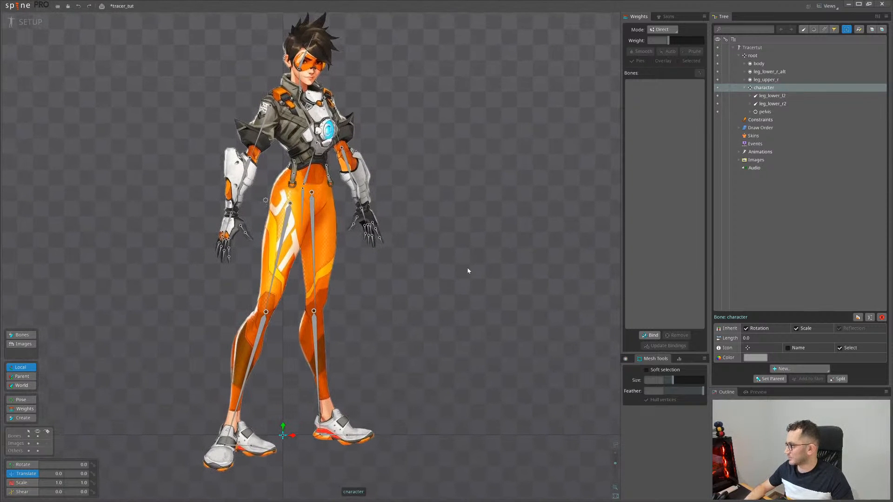
pyautogui.scroll(-2, 465, 275)
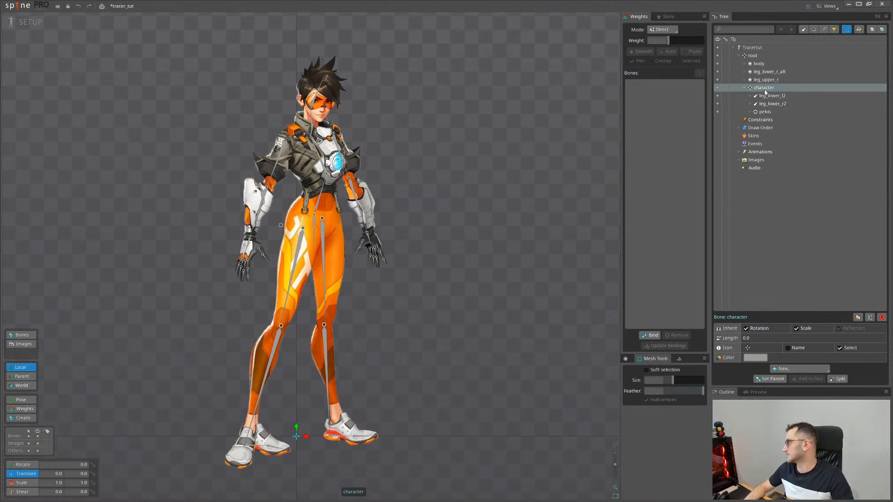
# Try adding an IK constraint to the leg_upper_l and leg_lower_l bones with leg_lower_l2 as the target
pyautogui.moveTo(383, 341); pyautogui.dragTo(405, 314)
pyautogui.moveTo(464, 287); pyautogui.dragTo(474, 264)
pyautogui.scroll(2, 379, 326)
pyautogui.click(339, 304)
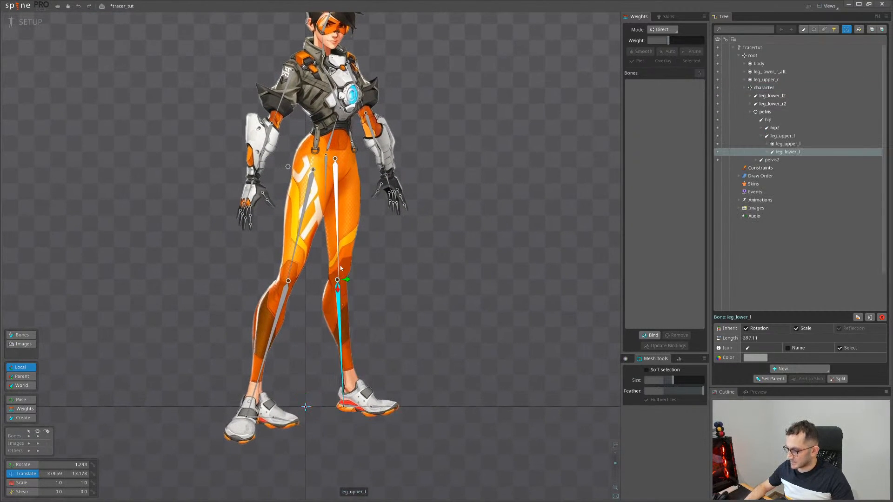
pyautogui.keyDown('ctrl'); pyautogui.click(335, 242); pyautogui.keyUp('ctrl')
pyautogui.moveTo(405, 342); pyautogui.dragTo(438, 296)
pyautogui.scroll(6, 386, 372)
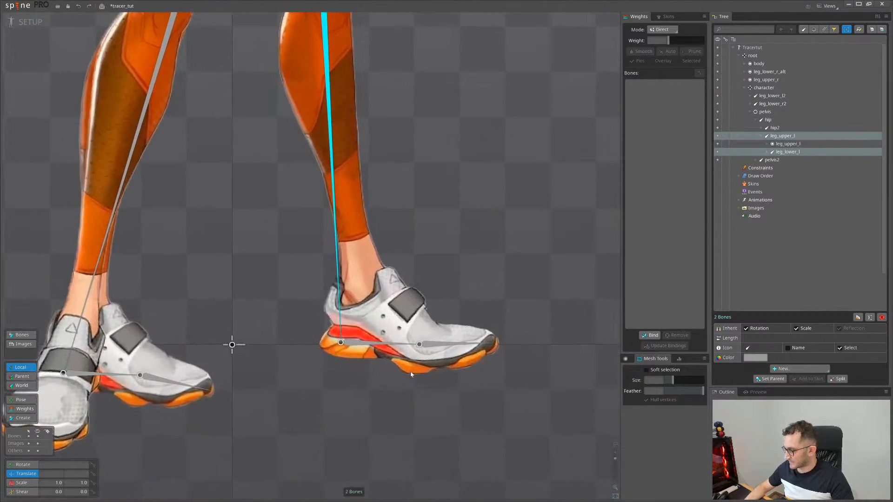
pyautogui.click(793, 383)
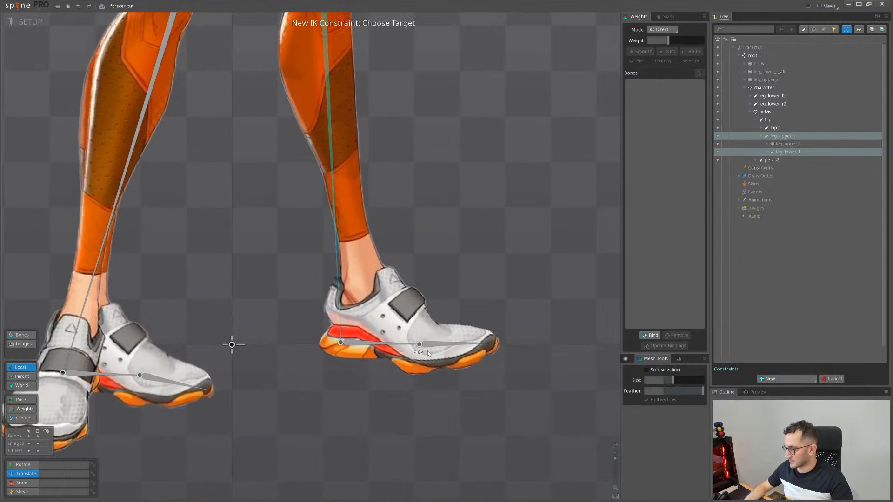
pyautogui.moveTo(512, 191); pyautogui.dragTo(438, 281)
pyautogui.scroll(-1, 363, 254)
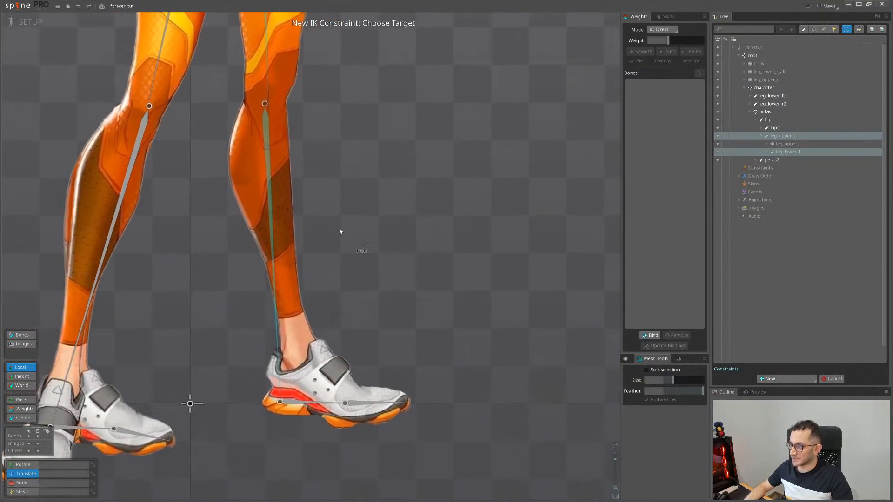
pyautogui.moveTo(340, 201); pyautogui.dragTo(355, 325)
pyautogui.scroll(-1, 321, 251)
pyautogui.moveTo(363, 406); pyautogui.dragTo(373, 356)
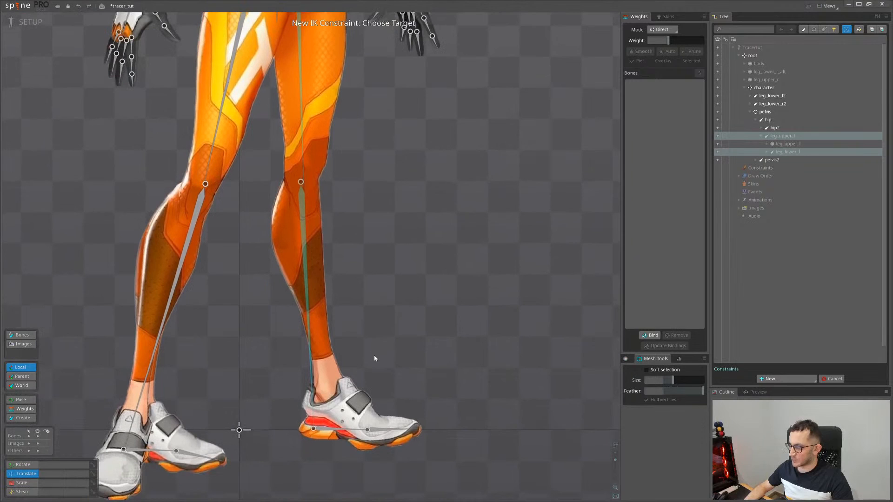
pyautogui.click(329, 430)
pyautogui.click(461, 244)
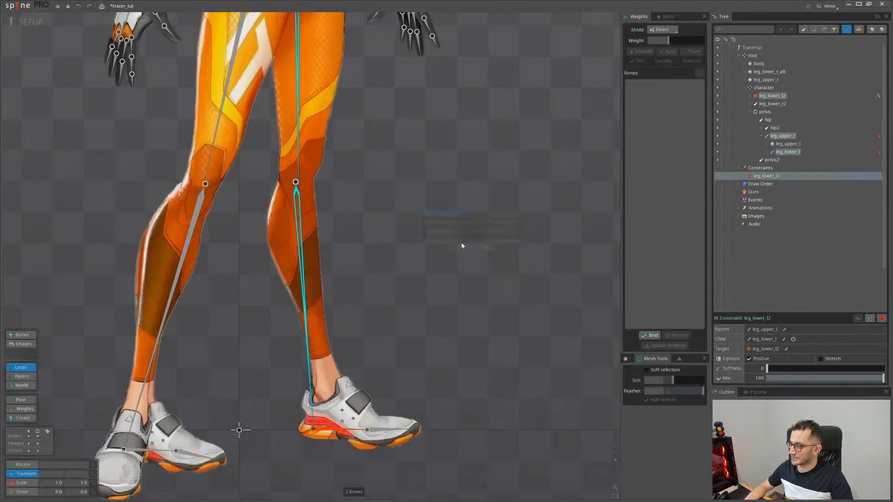
# Undo the new IK constraint on the leg_upper_l and leg_lower_l bones
pyautogui.scroll(-2, 428, 229)
pyautogui.moveTo(411, 235)
pyautogui.mouseDown()
pyautogui.moveTo(389, 245)
pyautogui.moveTo(406, 229)
pyautogui.mouseUp()
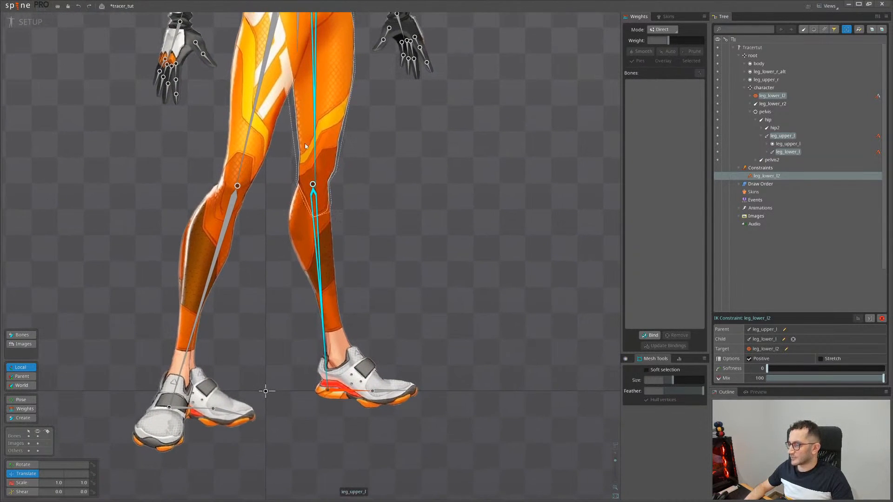
pyautogui.hotkey('ctrl', 'z')
# Create a new child bone on leg_lower_l, located at its tip in the shoe
pyautogui.moveTo(311, 347); pyautogui.dragTo(327, 296)
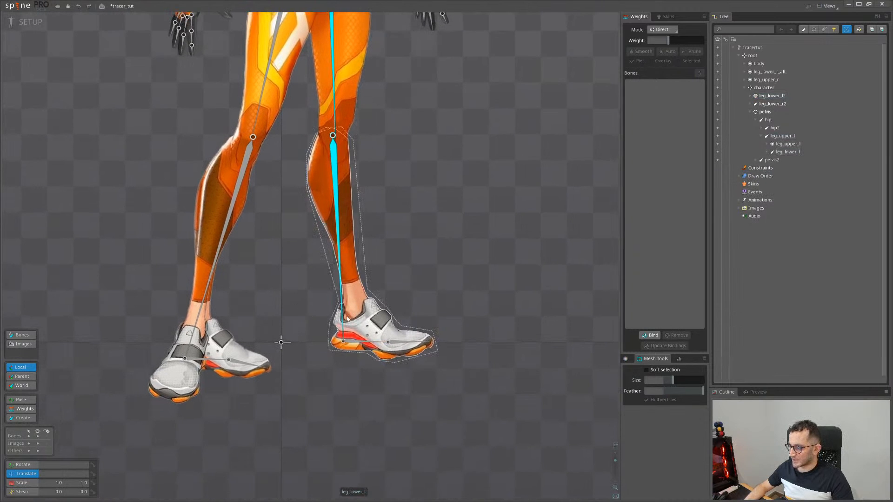
pyautogui.scroll(3, 342, 327)
pyautogui.press('space')
pyautogui.click(341, 327)
pyautogui.scroll(-2, 442, 308)
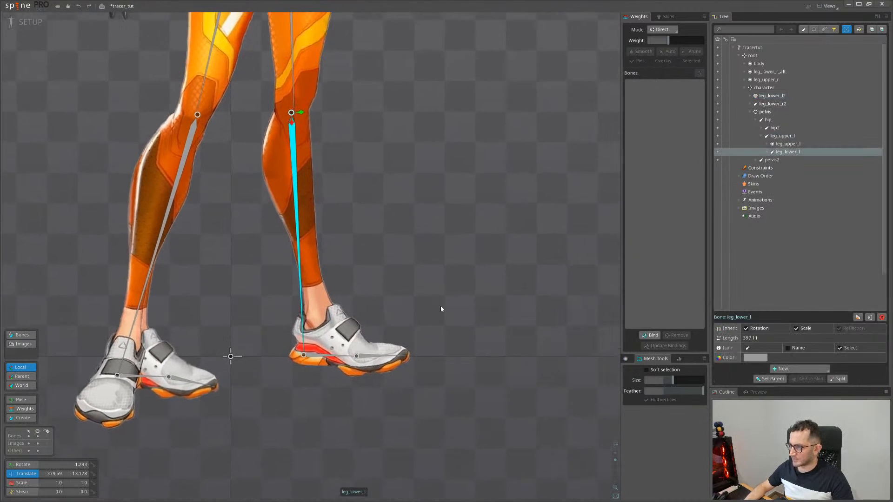
pyautogui.click(796, 370)
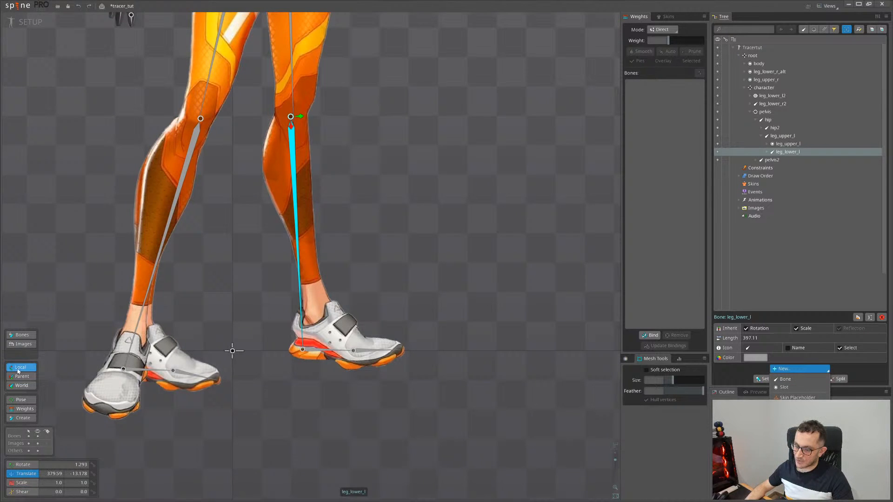
pyautogui.click(794, 380)
pyautogui.scroll(5, 305, 352)
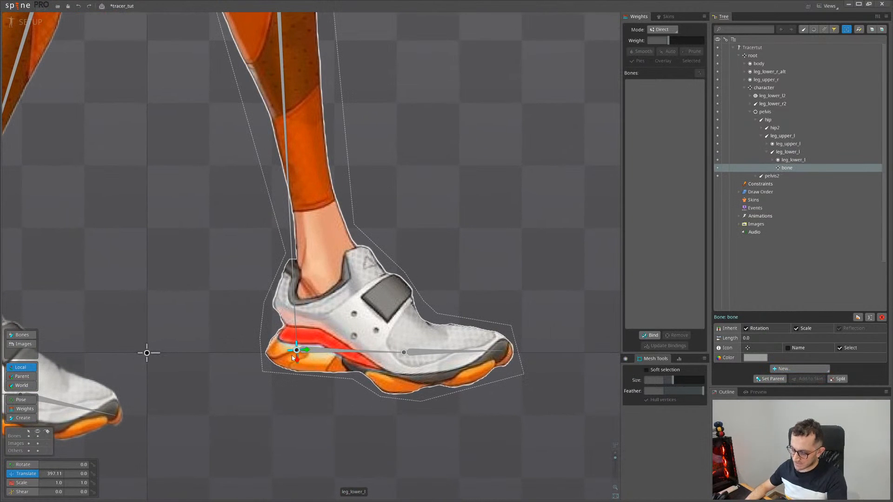
# Copy the transform of the new bone at the tip of leg_lower_l and delete that bone
pyautogui.scroll(-5, 299, 359)
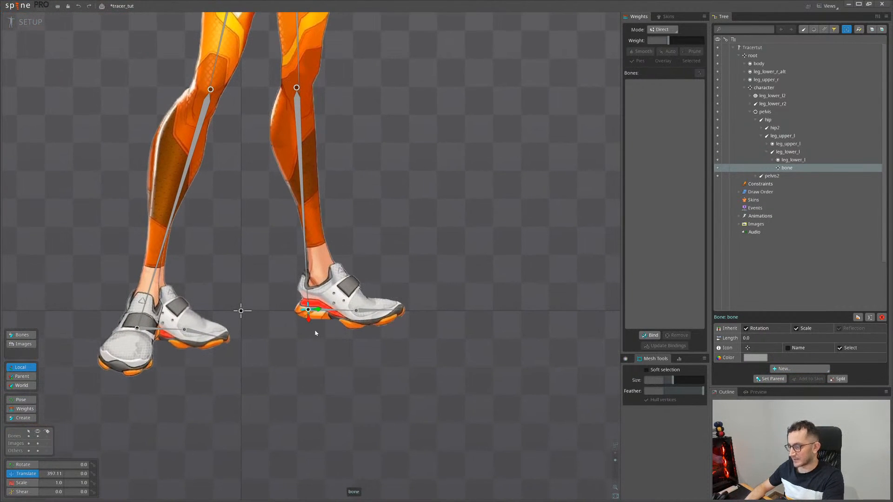
pyautogui.scroll(3, 314, 328)
pyautogui.hotkey('ctrl', 'c')
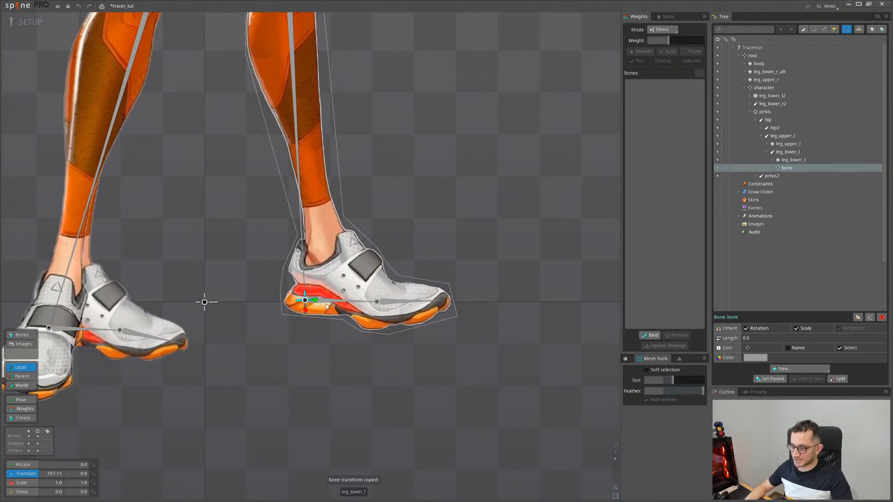
pyautogui.click(327, 301)
pyautogui.press('space')
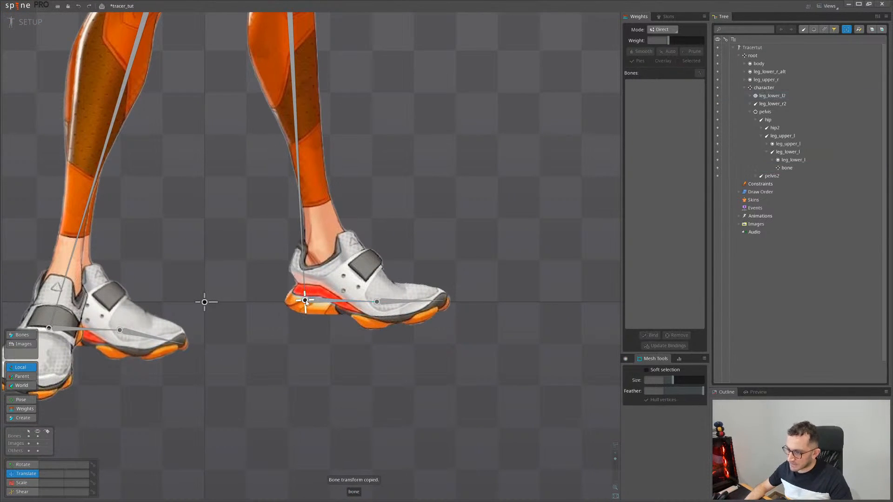
pyautogui.click(305, 301)
pyautogui.press('Delete')
pyautogui.press('Return')
pyautogui.scroll(-6, 329, 321)
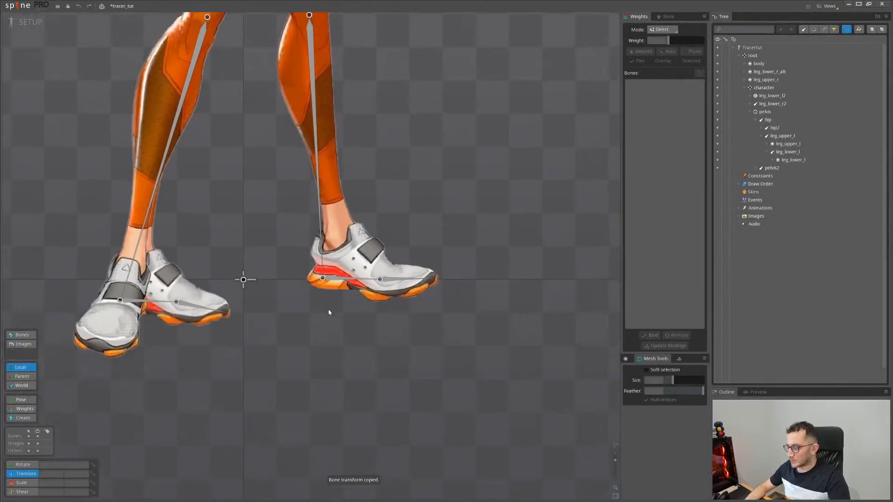
# Create an IK constraint named leg_lower_l2 on leg_upper_l and leg_lower_l, targeting the leg_lower_l2 foot bone
pyautogui.scroll(-3, 379, 172)
pyautogui.scroll(5, 352, 193)
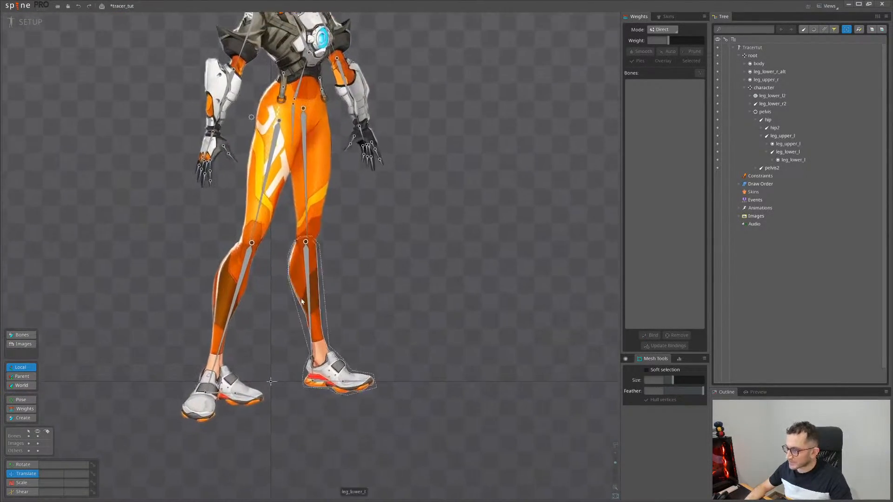
pyautogui.scroll(-2, 335, 353)
pyautogui.click(304, 394)
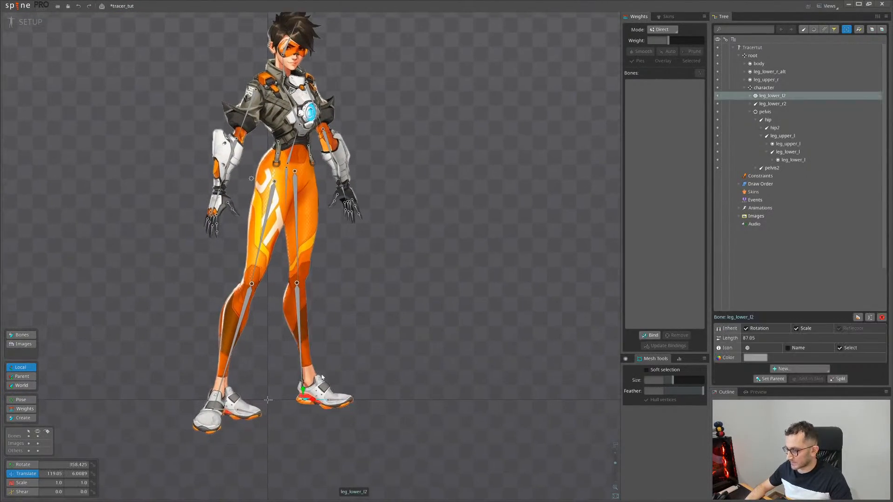
pyautogui.scroll(2, 321, 362)
pyautogui.moveTo(289, 226); pyautogui.dragTo(430, 309)
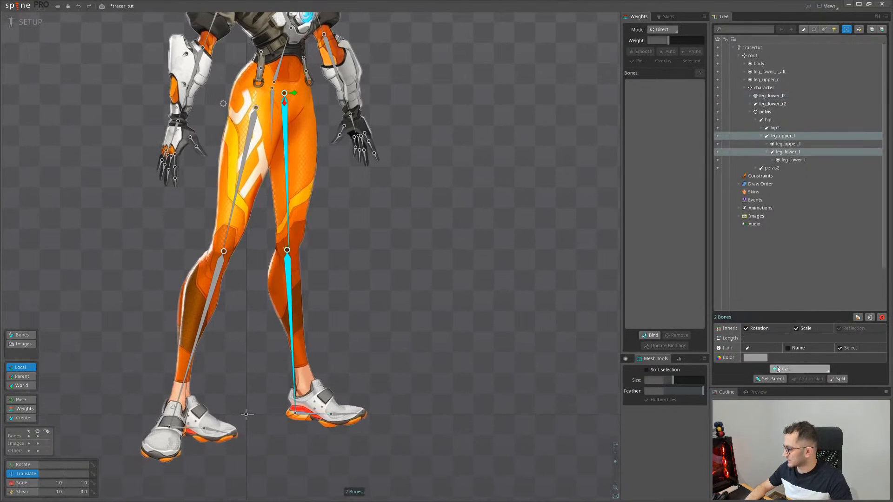
pyautogui.click(785, 380)
pyautogui.scroll(2, 308, 331)
pyautogui.click(308, 331)
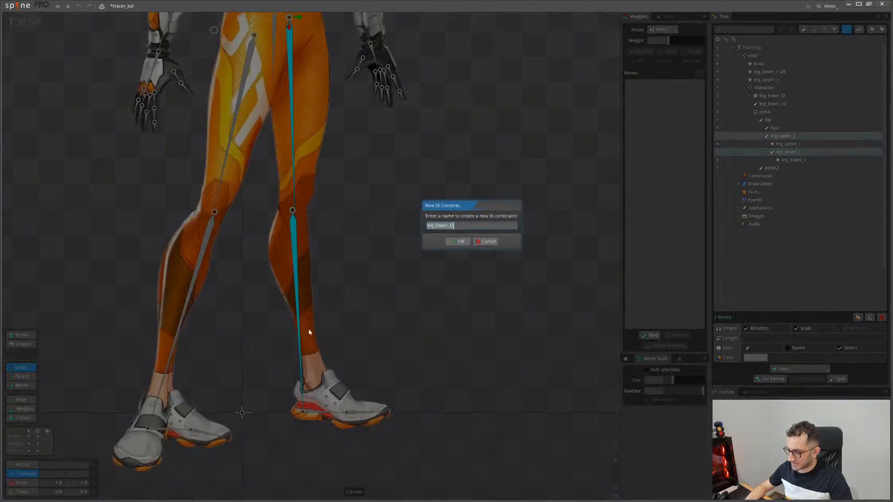
pyautogui.click(456, 240)
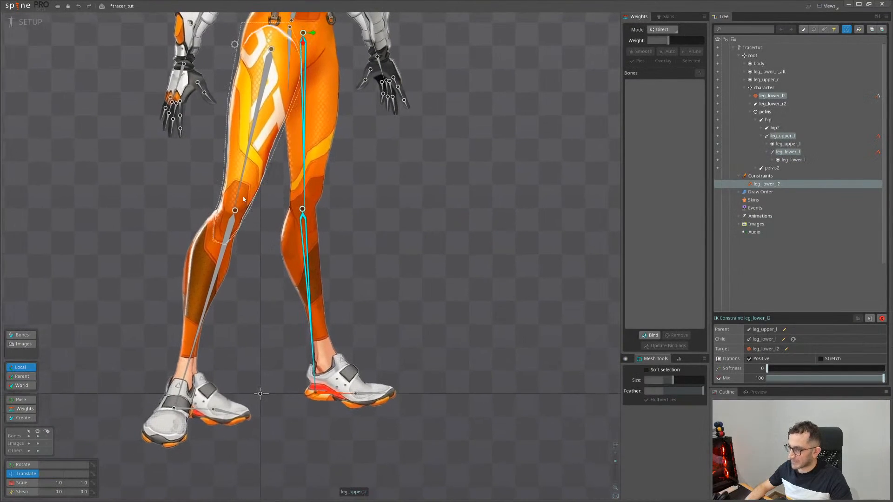
# Try adding an IK constraint named leg_lower_r2 to hip2 and leg_lower_r, targeting the leg_lower_r2 foot bone
pyautogui.click(241, 197)
pyautogui.keyDown('ctrl'); pyautogui.click(212, 256); pyautogui.keyUp('ctrl')
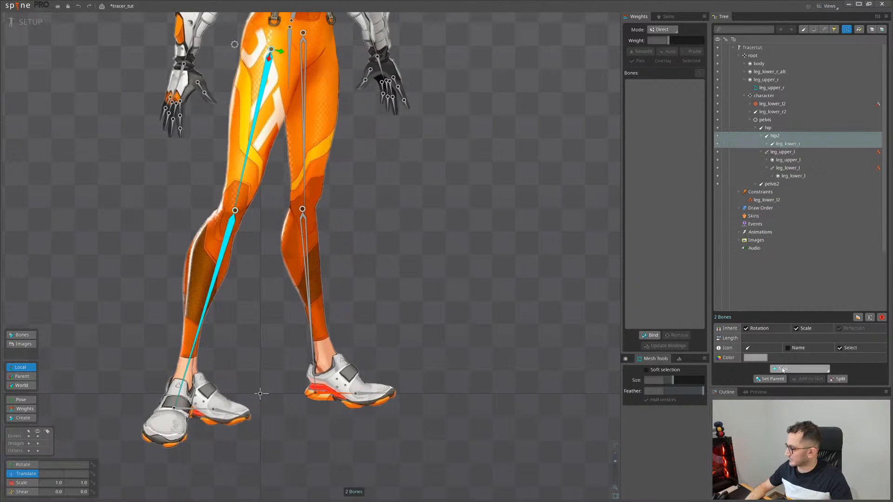
pyautogui.click(789, 381)
pyautogui.click(199, 413)
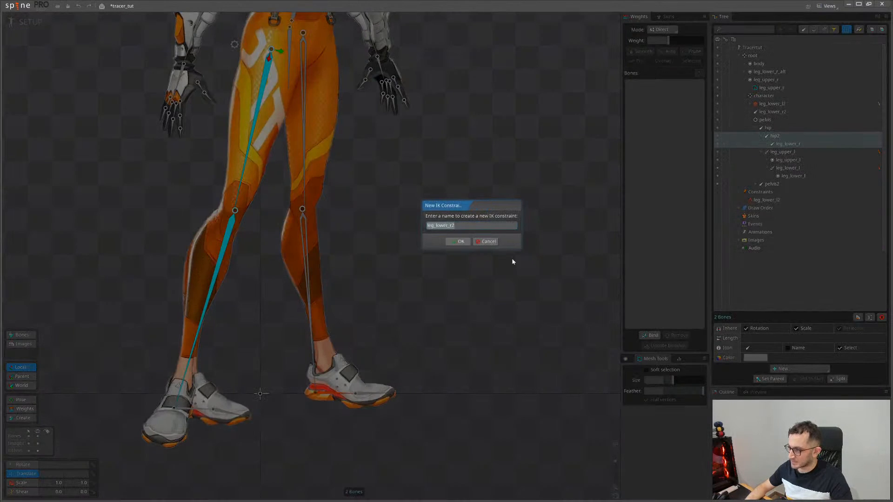
pyautogui.click(457, 242)
# Select the leg_lower_r mesh and undo the IK constraint on hip2 and leg_lower_r
pyautogui.scroll(-3, 289, 384)
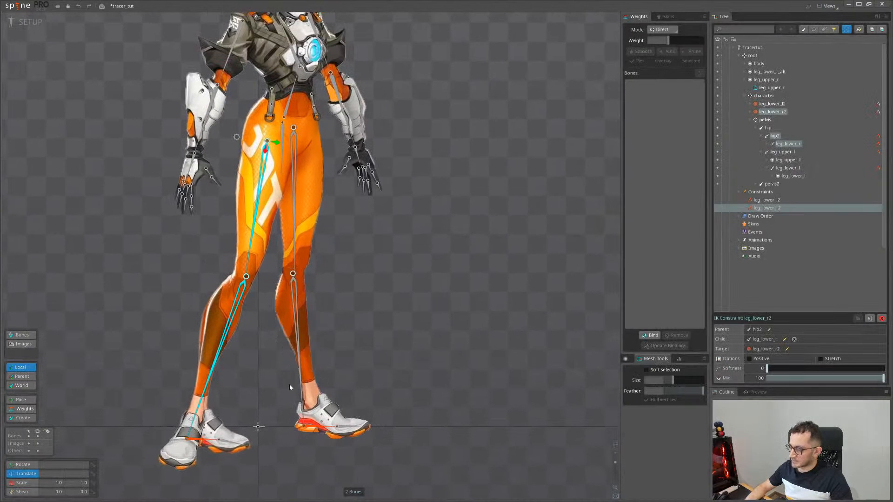
pyautogui.scroll(-2, 293, 359)
pyautogui.scroll(6, 247, 365)
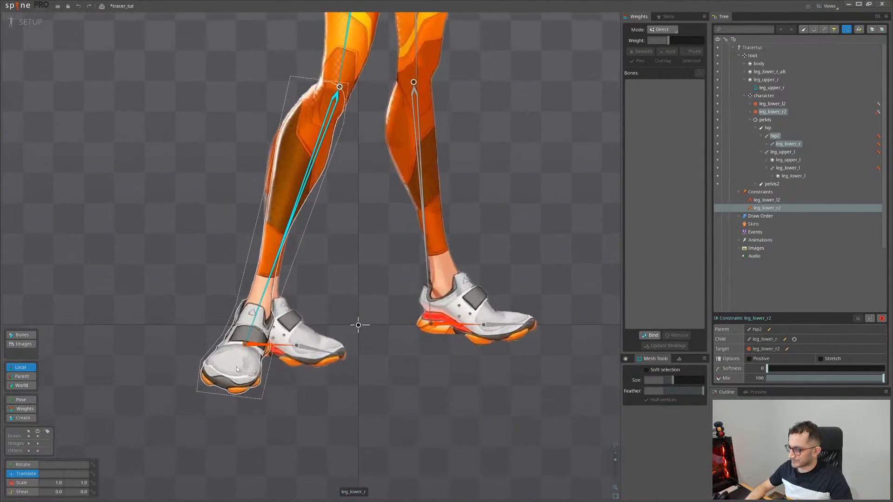
pyautogui.click(238, 367)
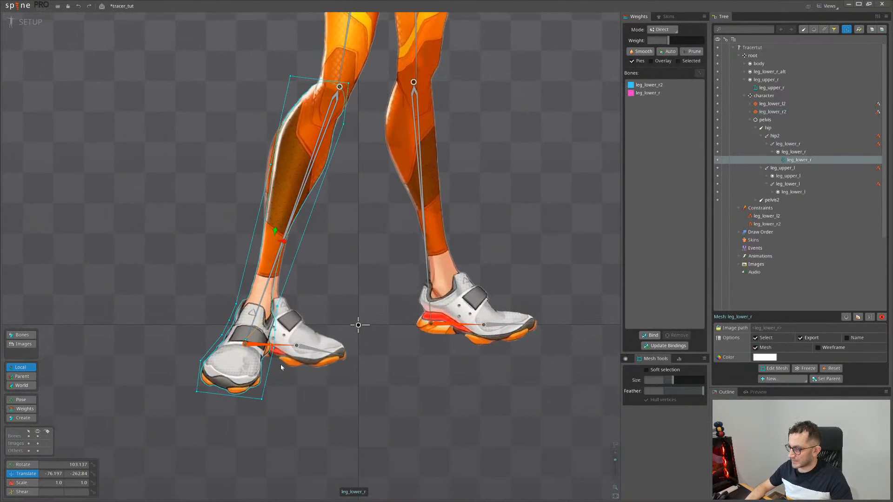
pyautogui.hotkey('ctrl', 'z')
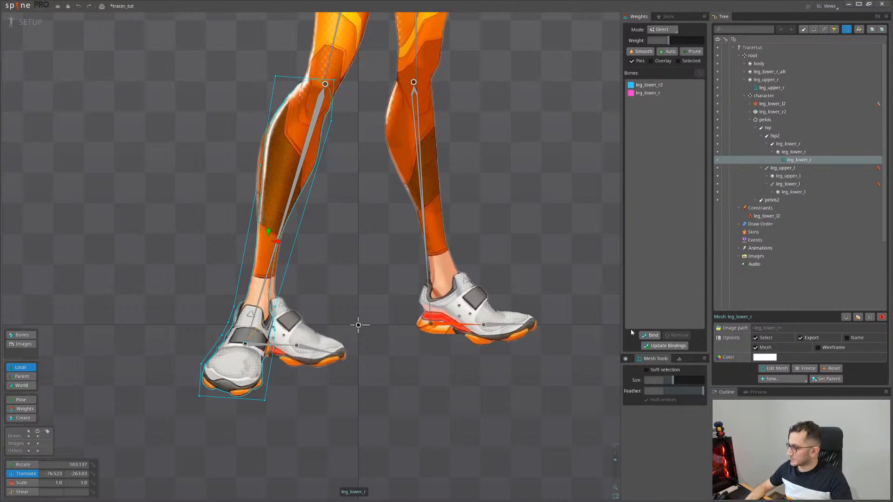
# Weight the toe-end vertices of the leg_lower_r mesh 100% to leg_lower_r2 and increase that bone's influence on the shoe vertices towards the ankle
pyautogui.click(650, 335)
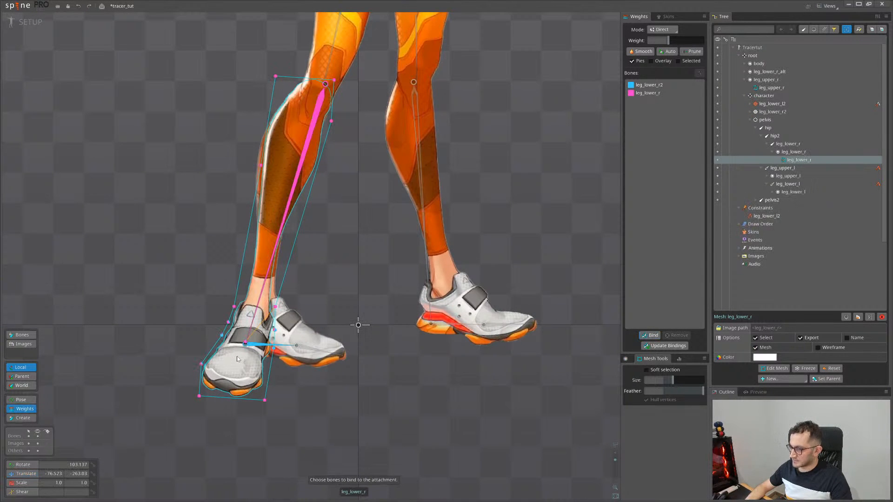
pyautogui.scroll(2, 253, 358)
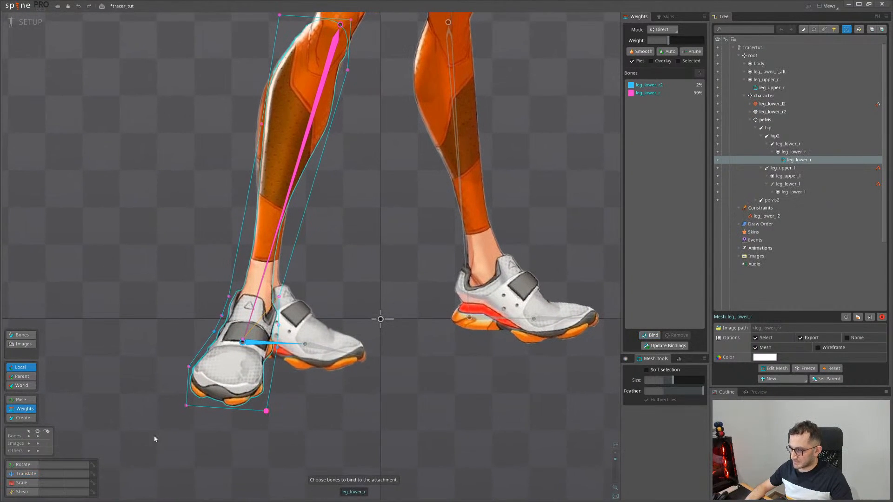
pyautogui.moveTo(155, 439); pyautogui.dragTo(331, 246)
pyautogui.scroll(3, 282, 356)
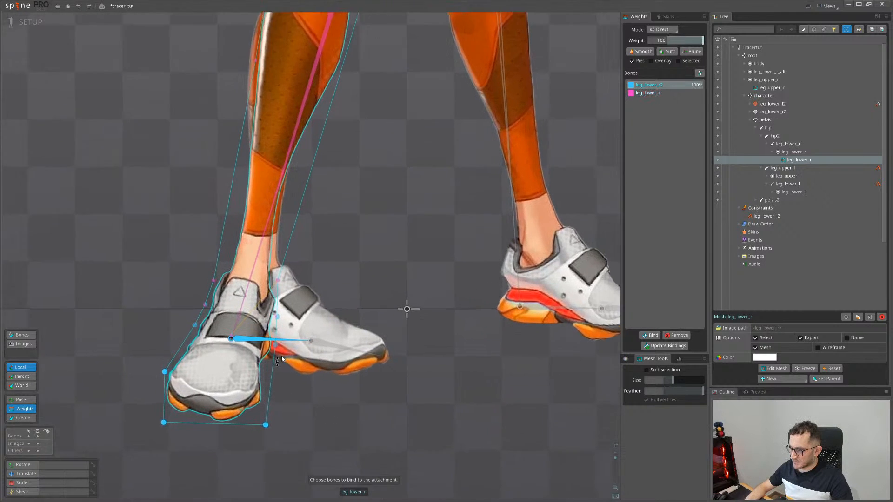
pyautogui.scroll(2, 222, 328)
pyautogui.moveTo(221, 331); pyautogui.dragTo(234, 288)
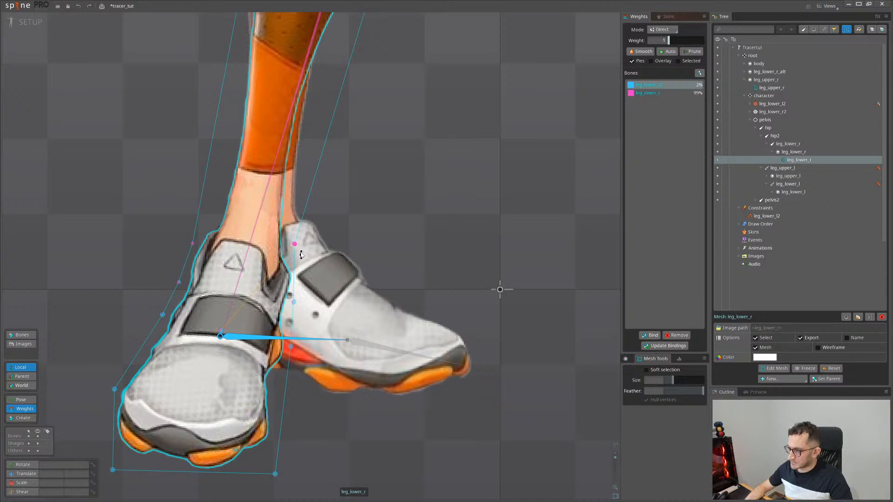
pyautogui.scroll(-5, 289, 294)
# Test the shoe's weights by rotating the leg_lower_r2 foot bone, and undo the rotation
pyautogui.press('space')
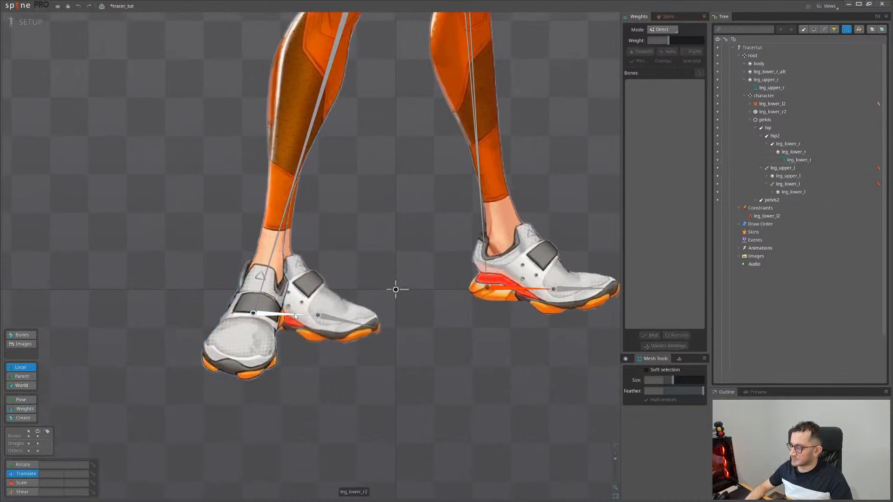
pyautogui.click(267, 256)
pyautogui.press('space')
pyautogui.click(273, 251)
pyautogui.scroll(-3, 344, 284)
pyautogui.moveTo(356, 269); pyautogui.dragTo(309, 370)
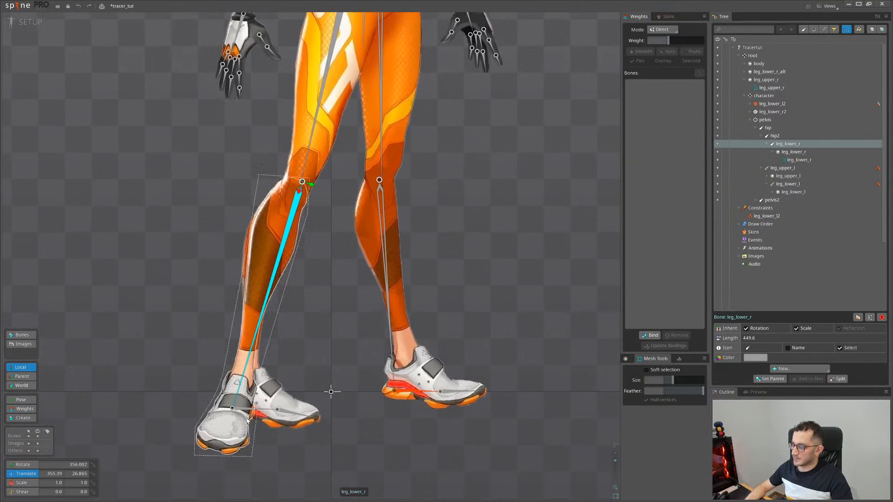
pyautogui.click(251, 408)
pyautogui.press('c')
pyautogui.moveTo(356, 446); pyautogui.dragTo(308, 483)
pyautogui.hotkey('ctrl', 'z')
# Create an IK constraint named leg_lower_r2 on hip2 and leg_lower_r, targeting the leg_lower_r2 foot bone
pyautogui.click(308, 158)
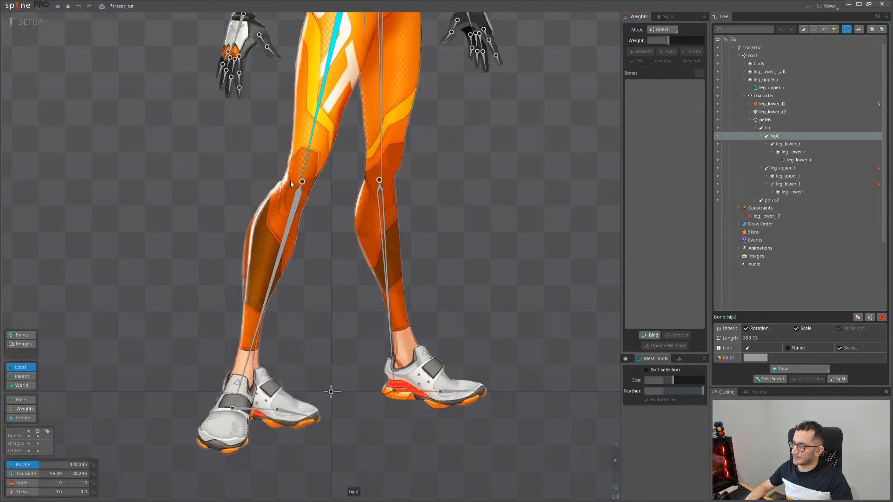
pyautogui.keyDown('ctrl'); pyautogui.click(293, 210); pyautogui.keyUp('ctrl')
pyautogui.click(792, 379)
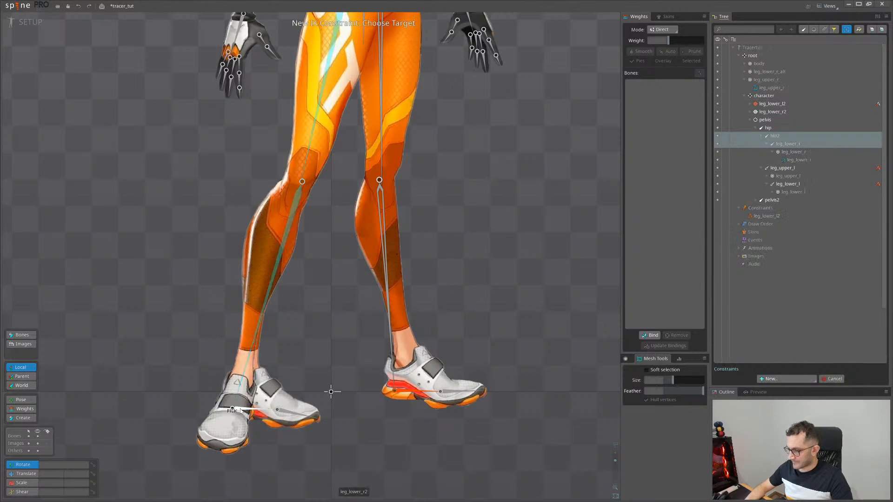
pyautogui.click(240, 409)
pyautogui.click(456, 243)
pyautogui.scroll(-5, 294, 358)
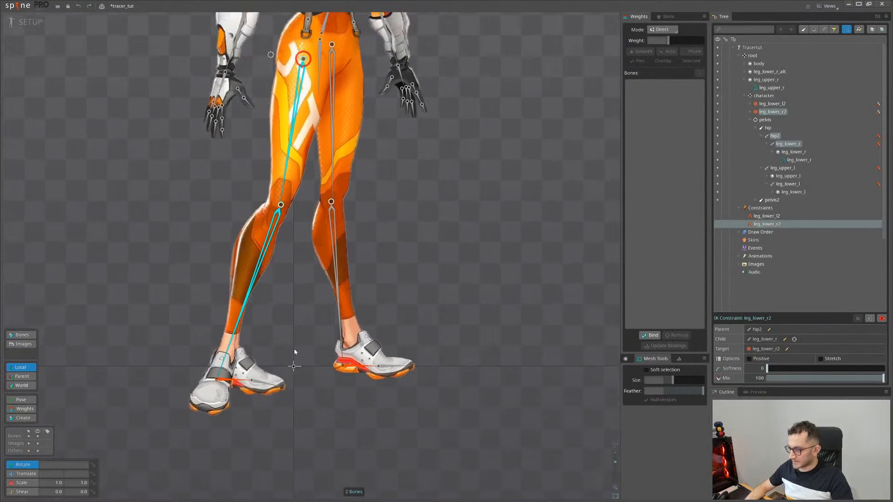
# Parent the leg_lower_r_alt slot to the leg_lower_r bone
pyautogui.press('v')
pyautogui.click(289, 389)
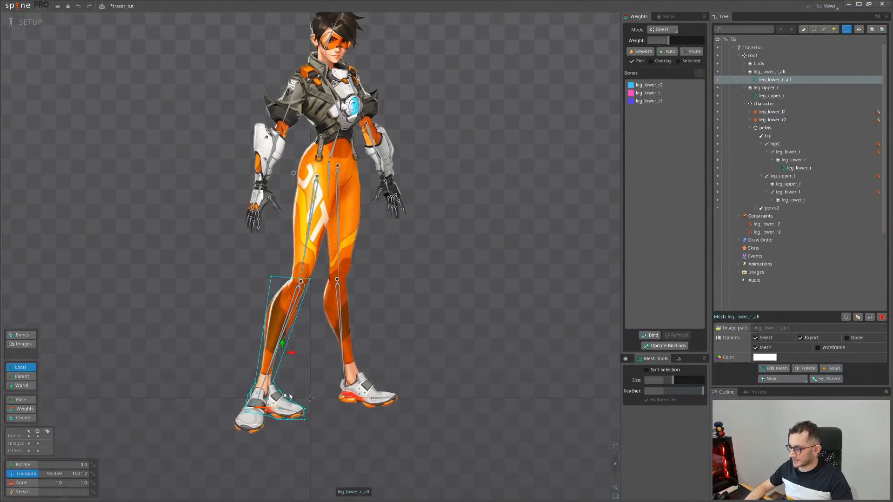
pyautogui.click(767, 72)
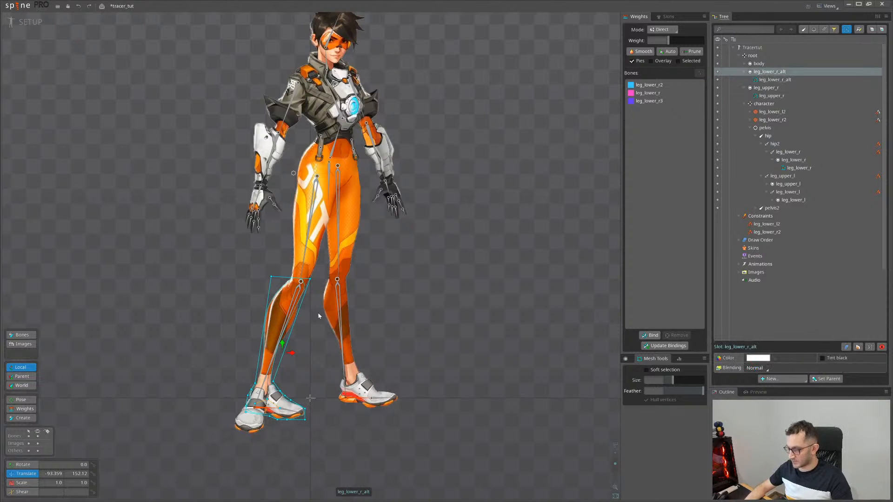
pyautogui.press('p')
pyautogui.click(289, 312)
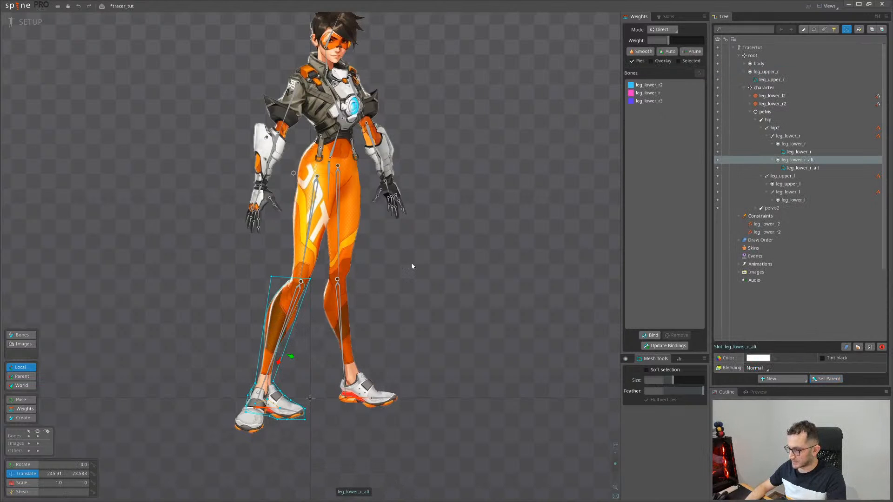
# Move the leg_lower_r mesh out of its own slot into the leg_lower_r_alt slot
pyautogui.click(254, 420)
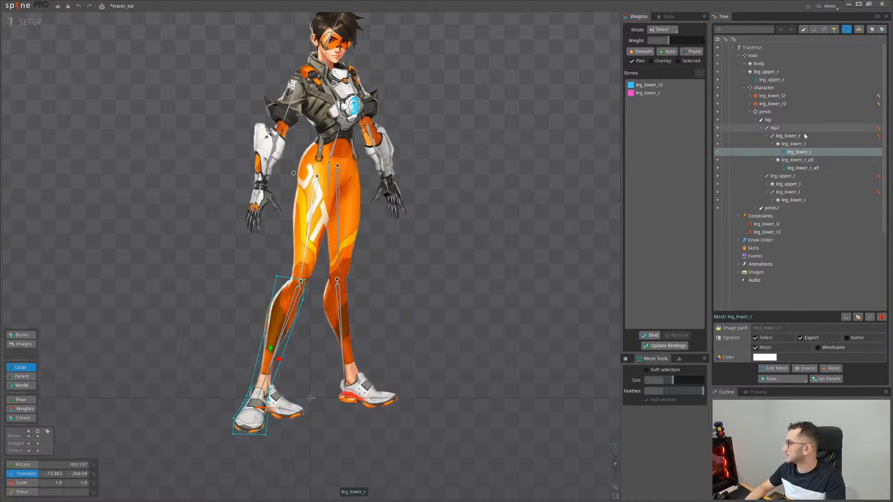
pyautogui.click(792, 145)
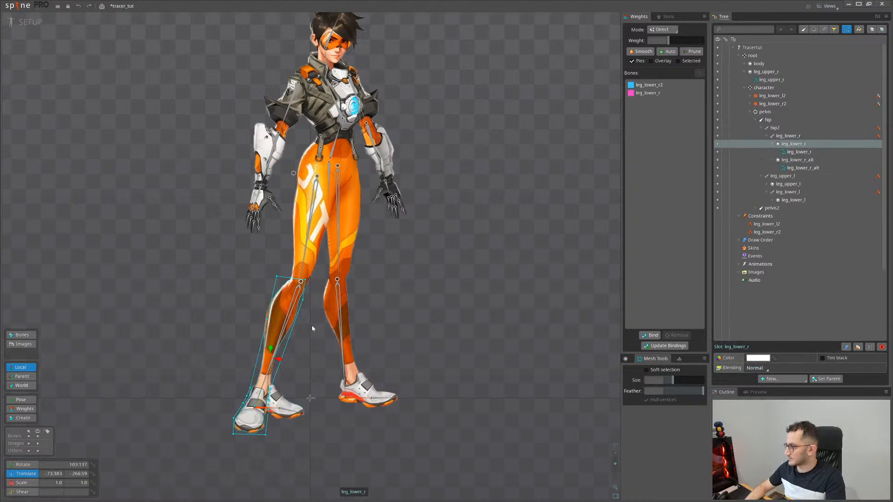
pyautogui.click(793, 154)
pyautogui.moveTo(793, 155); pyautogui.dragTo(801, 162)
# Delete the emptied leg_lower_r slot and save the project
pyautogui.click(796, 147)
pyautogui.press('Delete')
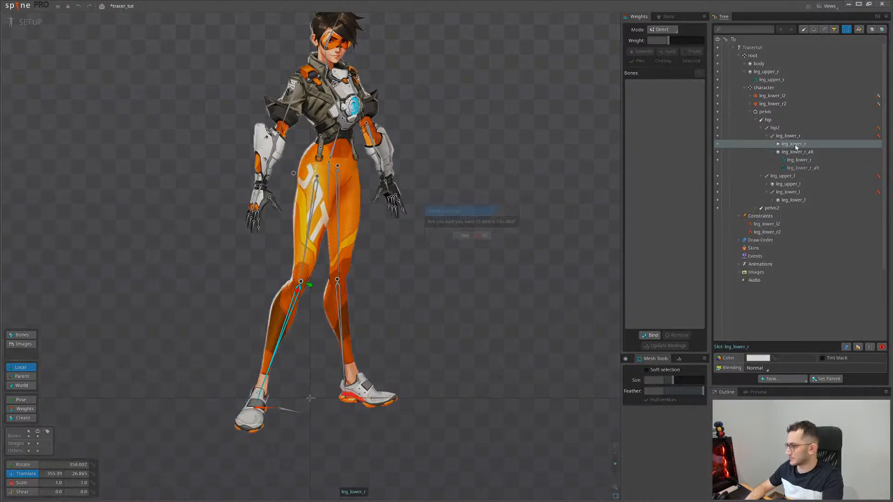
pyautogui.press('Return')
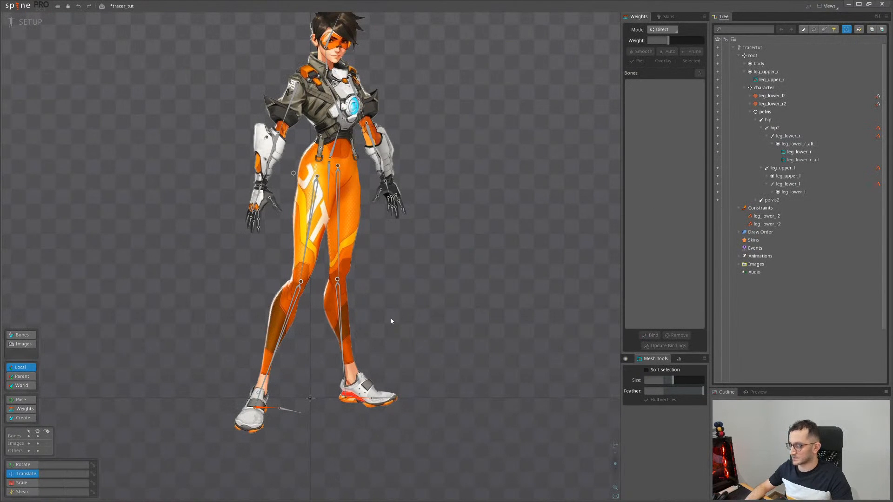
pyautogui.hotkey('ctrl', 's')
# Adjust the leg_lower_l3 toe bone and shift the leg_lower_r2 foot bone slightly outward
pyautogui.moveTo(329, 330); pyautogui.dragTo(331, 342)
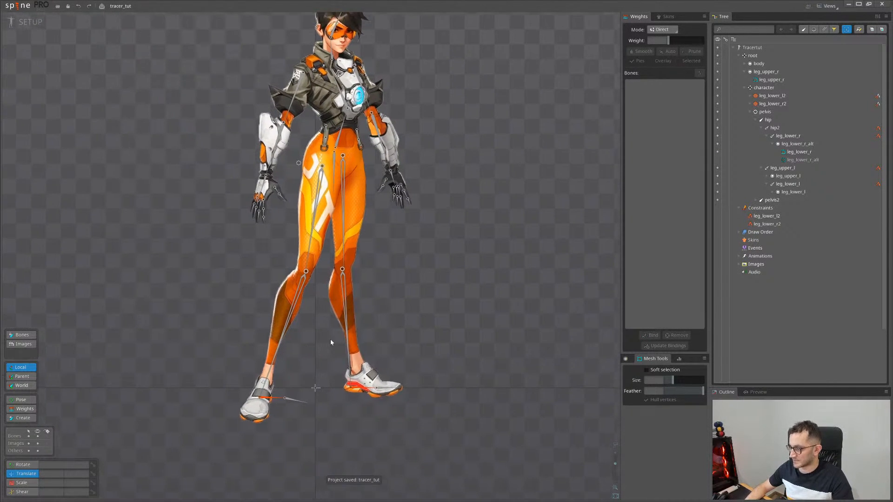
pyautogui.scroll(3, 360, 361)
pyautogui.click(398, 396)
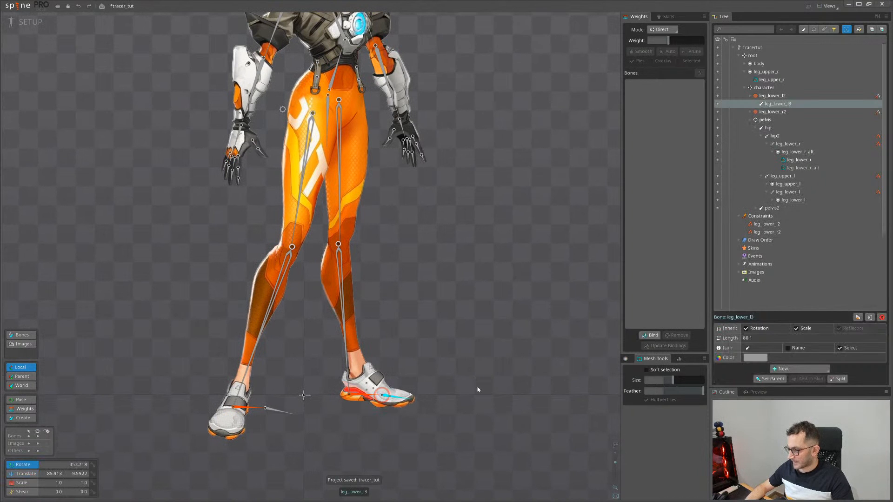
pyautogui.scroll(-4, 338, 415)
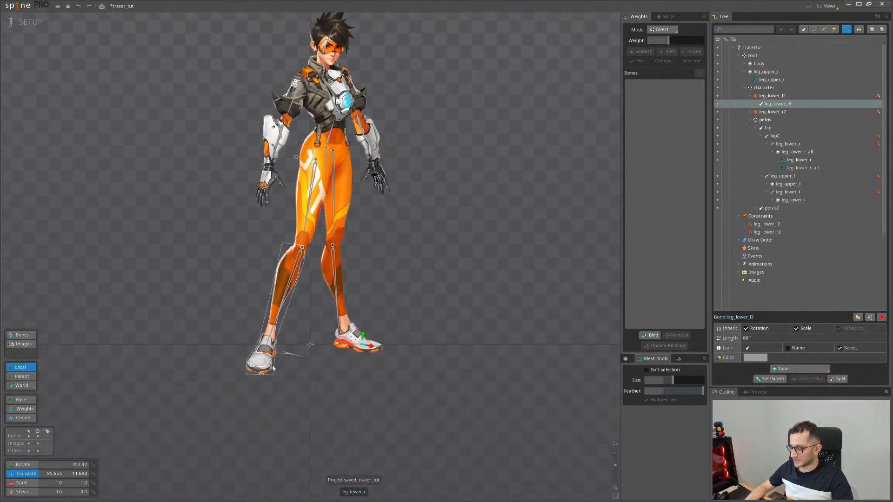
pyautogui.press('v')
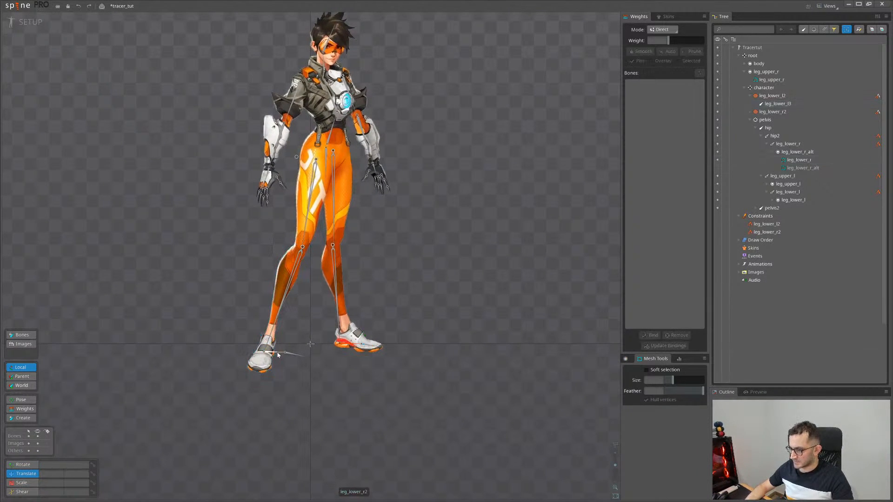
pyautogui.click(277, 354)
pyautogui.moveTo(274, 354); pyautogui.dragTo(271, 354)
# Disable the Positive option on the leg_lower_l2 IK constraint
pyautogui.click(352, 346)
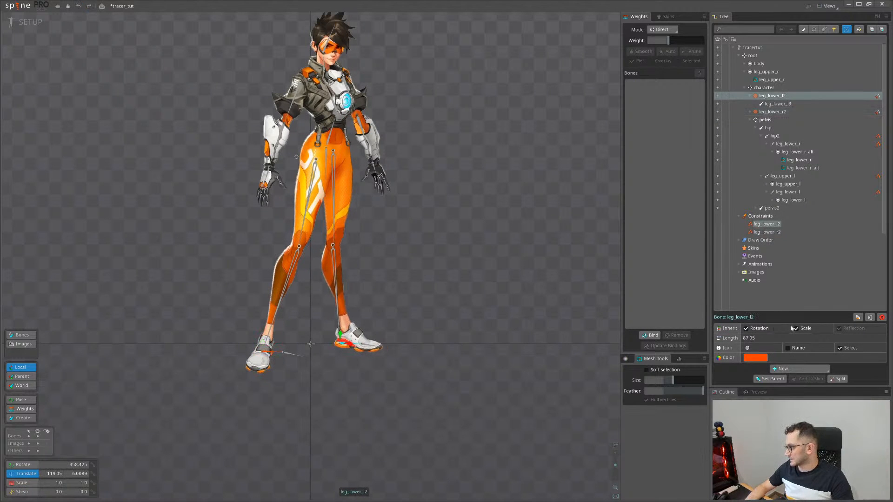
pyautogui.click(878, 96)
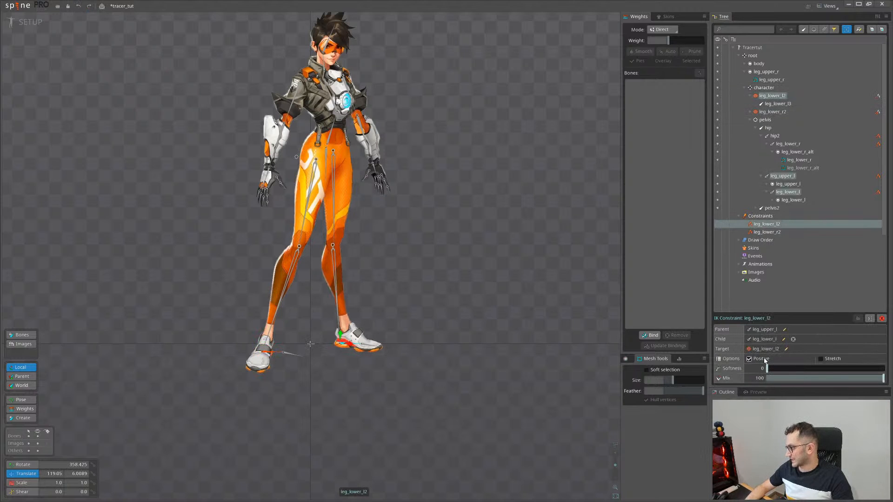
pyautogui.click(749, 359)
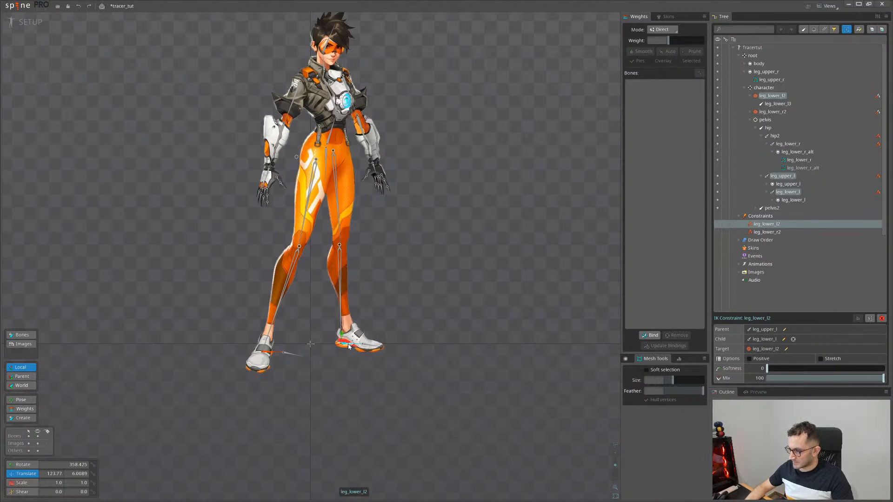
# Test both leg IK constraints by moving the leg_lower_l2 and leg_lower_r2 foot bones close together, and undo the moves
pyautogui.moveTo(341, 334); pyautogui.dragTo(322, 350)
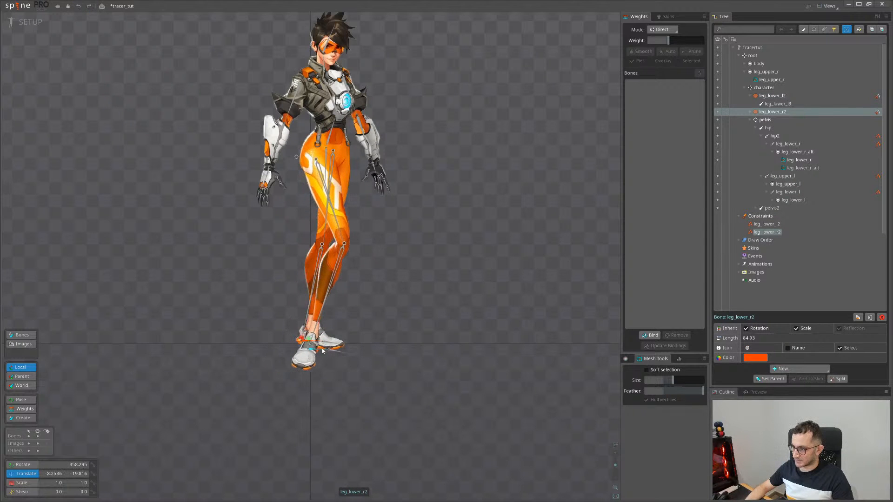
pyautogui.scroll(-2, 309, 145)
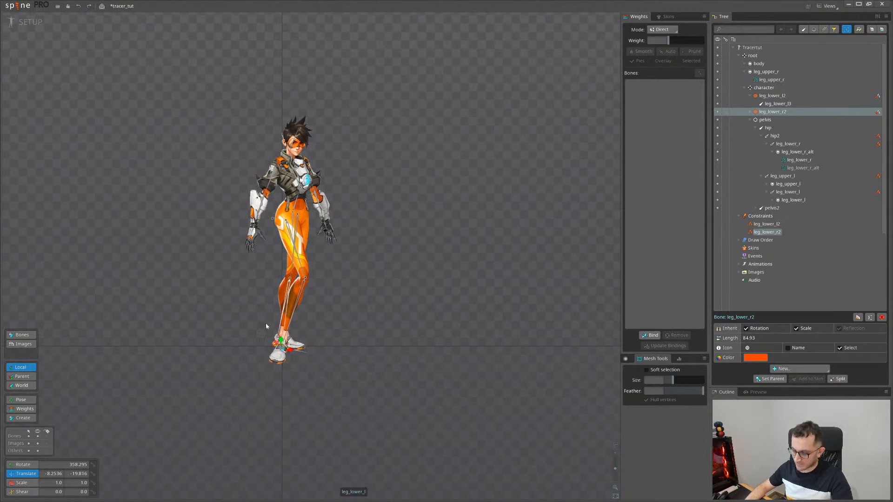
pyautogui.scroll(2, 266, 325)
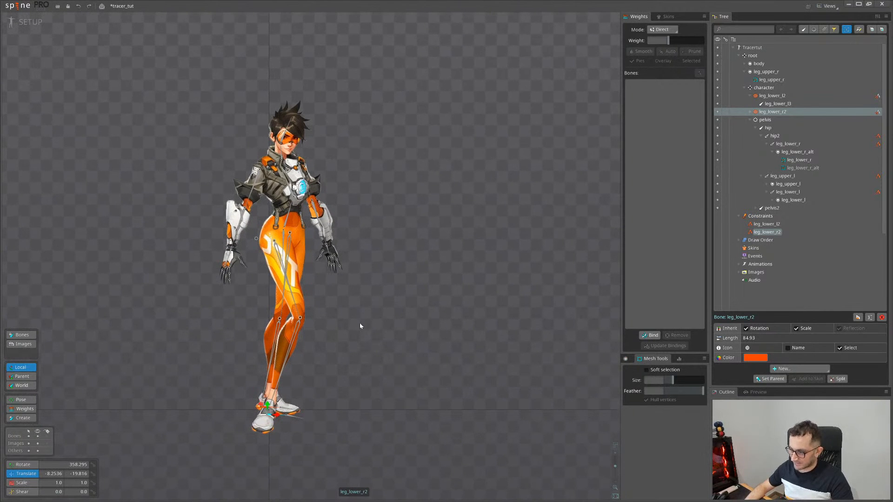
pyautogui.moveTo(359, 326); pyautogui.dragTo(381, 303)
pyautogui.hotkey('ctrl', 'z')
pyautogui.hotkey('ctrl', 'z')
pyautogui.scroll(2, 368, 352)
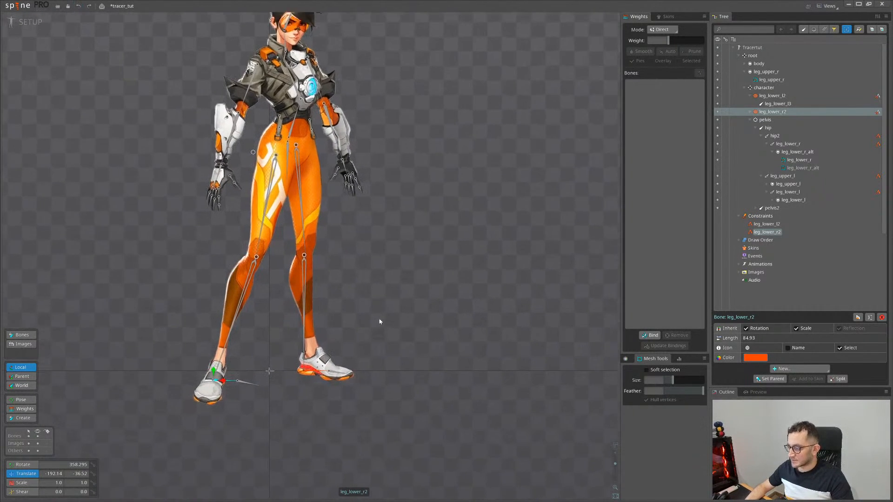
# Widen the stance by moving the leg_lower_l2 foot bone to about 145, 14 and the leg_lower_r2 foot bone to about -205, -32
pyautogui.click(310, 371)
pyautogui.moveTo(398, 343); pyautogui.dragTo(407, 344)
pyautogui.click(219, 382)
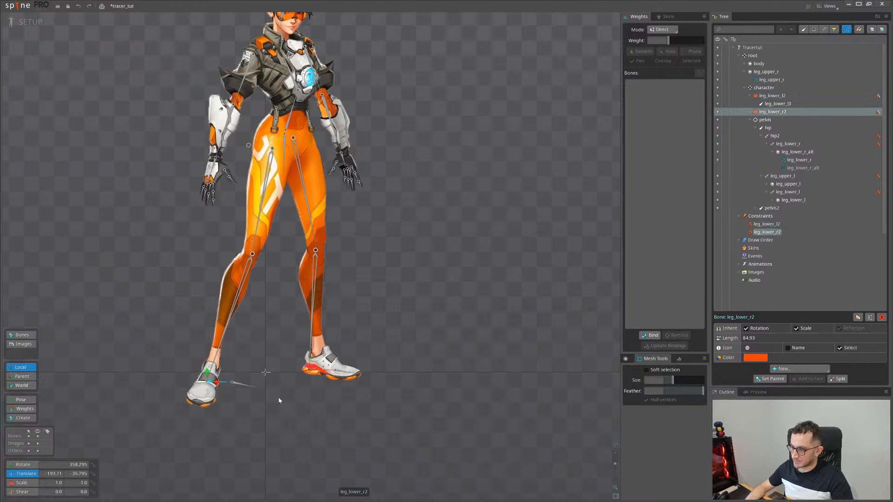
pyautogui.scroll(-3, 403, 279)
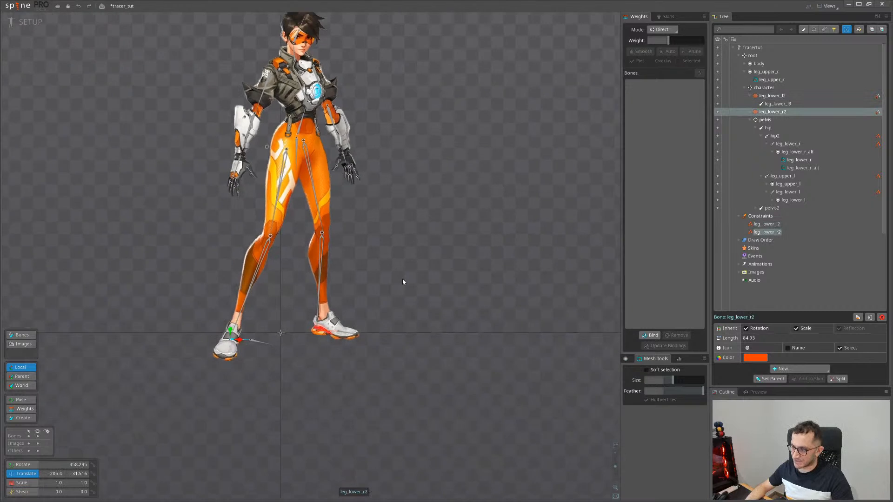
pyautogui.scroll(3, 316, 251)
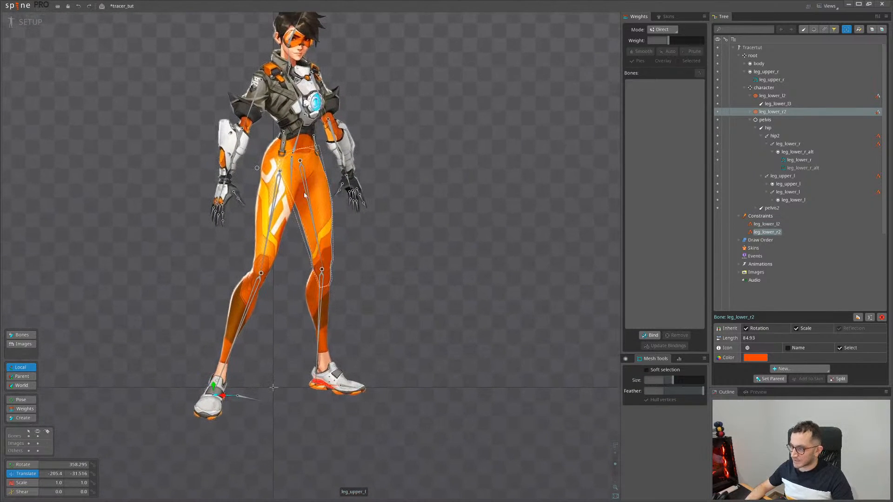
pyautogui.scroll(-2, 382, 307)
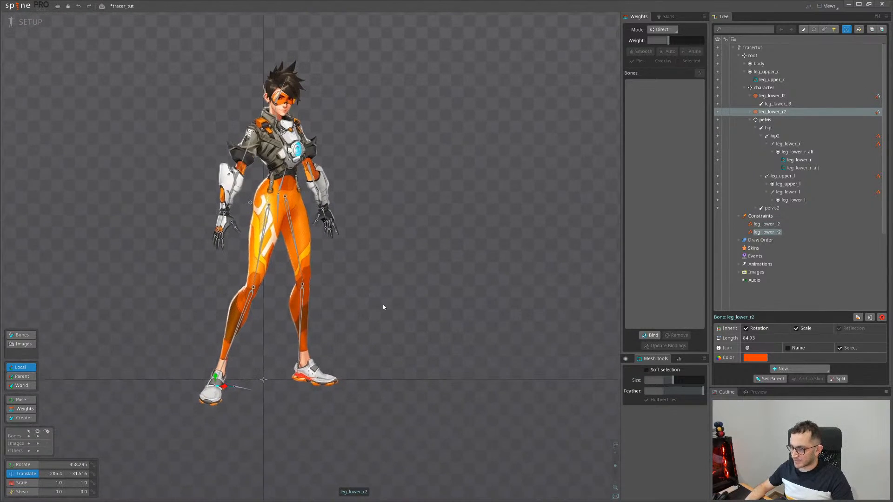
# Test the leg IK by moving the leg_lower_l2 foot bone, undo the move and save the project
pyautogui.click(355, 350)
pyautogui.moveTo(355, 350); pyautogui.dragTo(404, 313)
pyautogui.hotkey('ctrl', 'z')
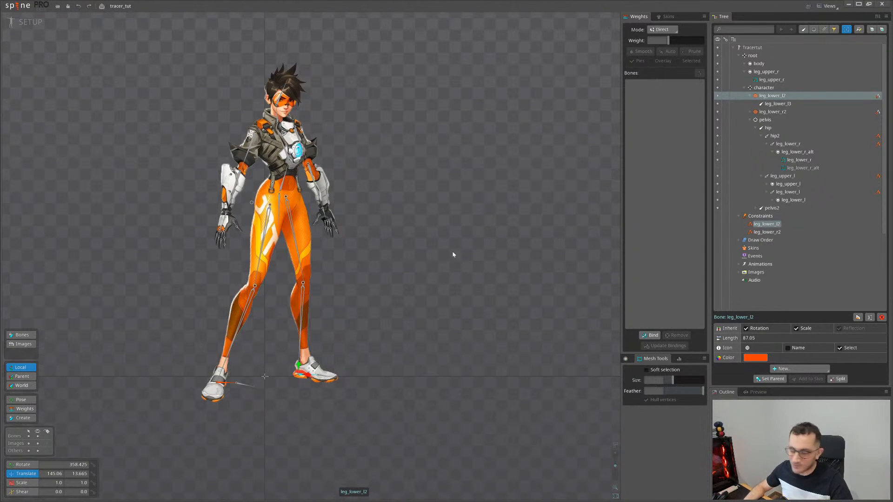
pyautogui.moveTo(417, 273)
pyautogui.mouseDown()
pyautogui.moveTo(441, 258)
pyautogui.moveTo(418, 260)
pyautogui.mouseUp()
pyautogui.scroll(-2, 364, 277)
pyautogui.scroll(3, 364, 277)
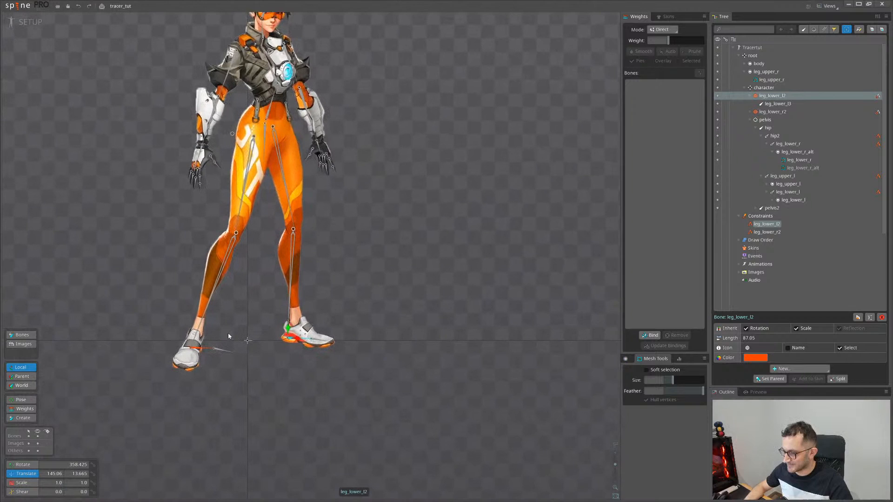
# Test moving the leg_lower_r2 and leg_lower_l2 foot bones together, and undo the move
pyautogui.click(208, 351)
pyautogui.scroll(-2, 390, 291)
pyautogui.keyDown('ctrl'); pyautogui.click(328, 332); pyautogui.keyUp('ctrl')
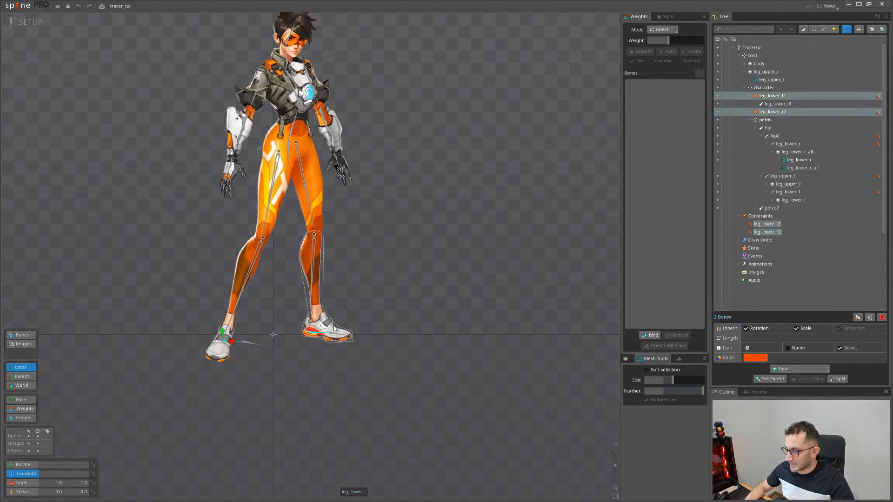
pyautogui.moveTo(378, 276); pyautogui.dragTo(403, 306)
pyautogui.scroll(1, 366, 287)
pyautogui.hotkey('ctrl', 'z')
pyautogui.scroll(-2, 403, 305)
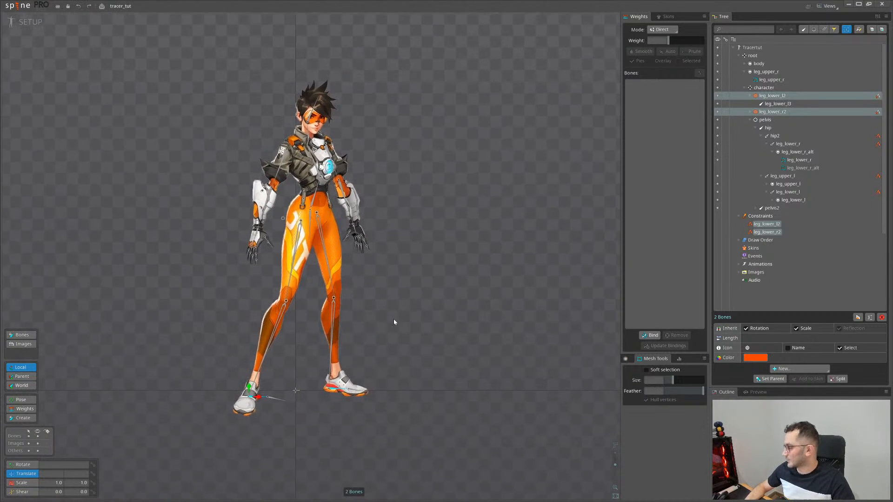
# Test how the legs follow the body by rotating the pelvis bone, and undo the rotation
pyautogui.click(269, 204)
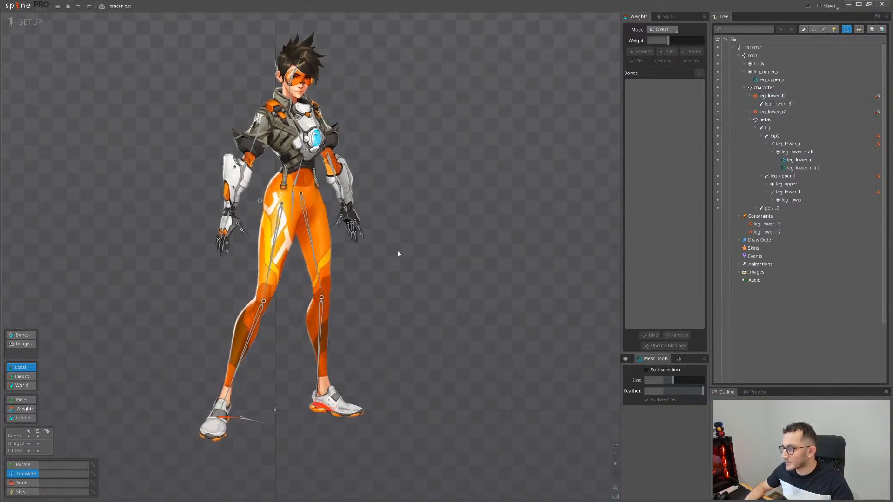
pyautogui.scroll(2, 391, 247)
pyautogui.press('c')
pyautogui.moveTo(430, 158); pyautogui.dragTo(395, 211)
pyautogui.hotkey('ctrl', 'z')
pyautogui.scroll(-1, 324, 279)
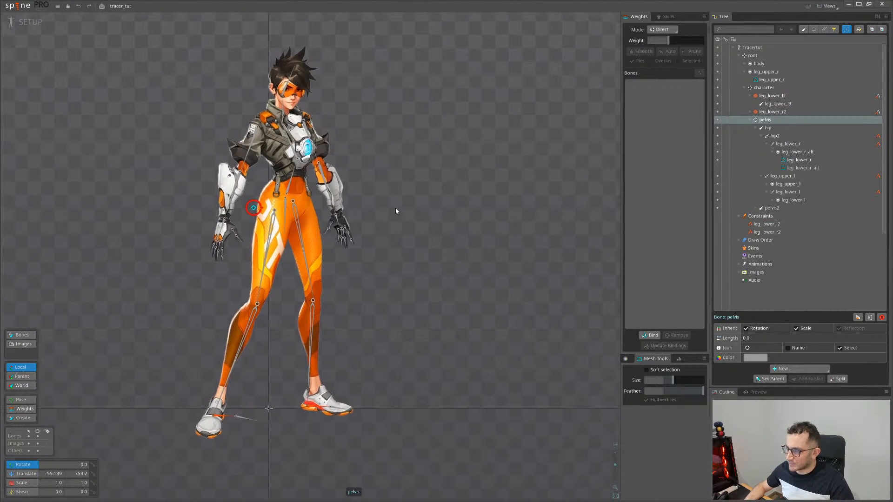
# Test moving and rotating the hip bone against the planted feet, and undo the changes
pyautogui.scroll(3, 285, 201)
pyautogui.click(284, 212)
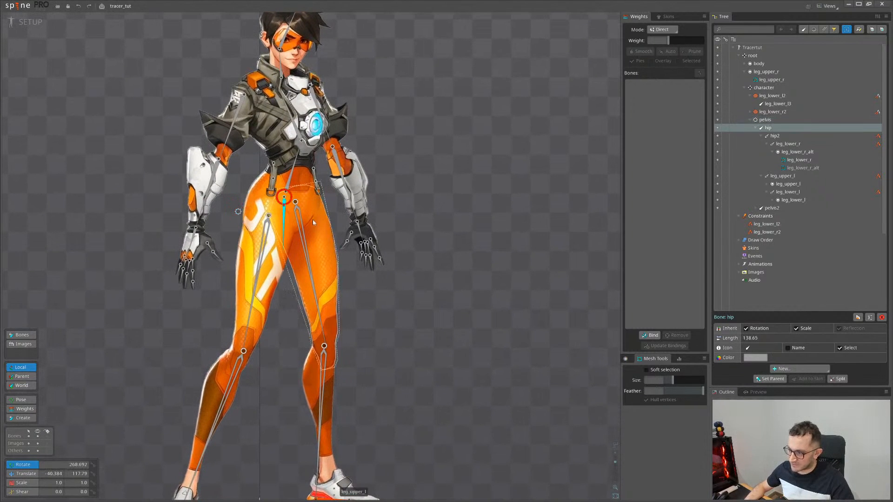
pyautogui.moveTo(462, 235); pyautogui.dragTo(419, 224)
pyautogui.hotkey('ctrl', 'z')
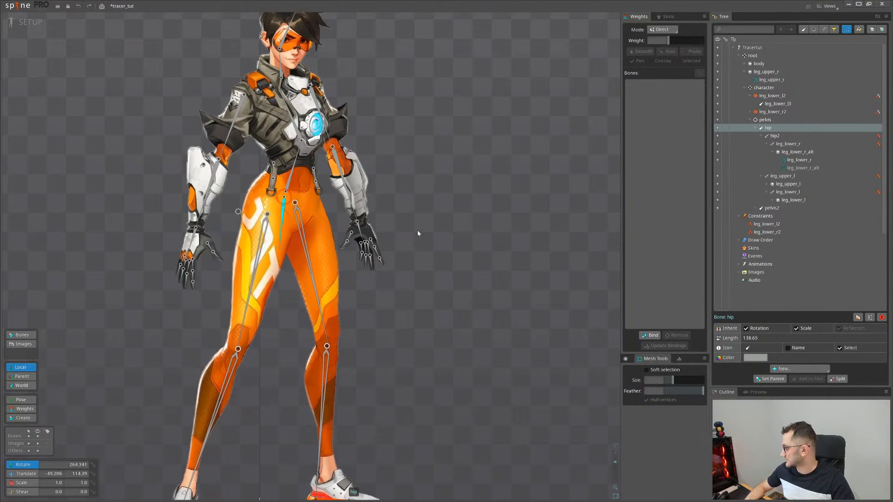
pyautogui.hotkey('ctrl', 'z')
# Test a crouch by moving the pelvis bone to about -153, 484 and rotating it to about 337 degrees, and undo both changes
pyautogui.click(238, 212)
pyautogui.scroll(-5, 433, 255)
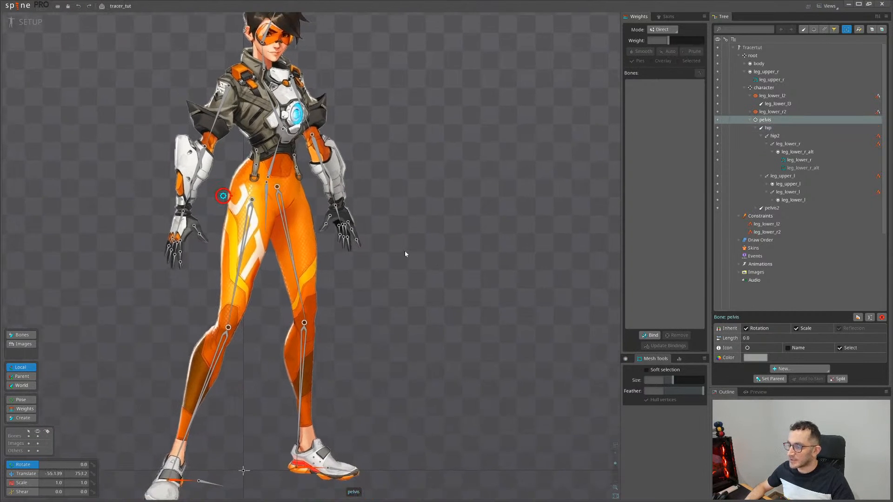
pyautogui.moveTo(361, 233); pyautogui.dragTo(368, 215)
pyautogui.press('v')
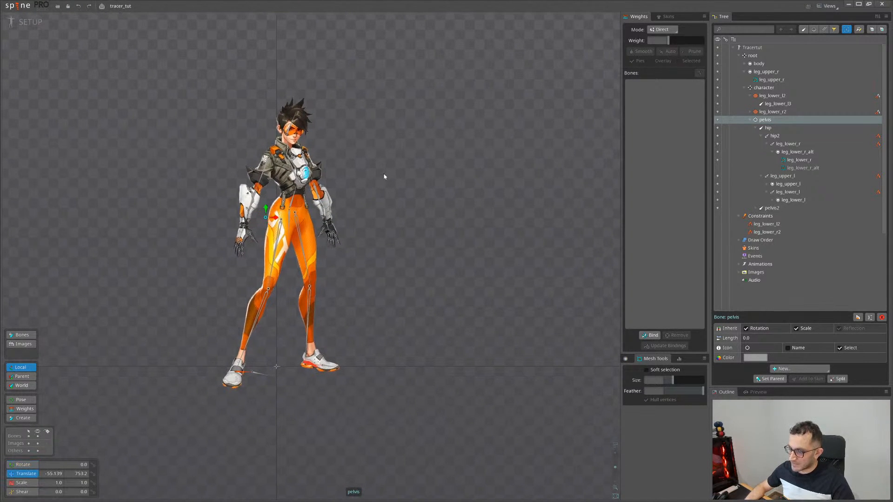
pyautogui.moveTo(384, 173); pyautogui.dragTo(434, 272)
pyautogui.press('c')
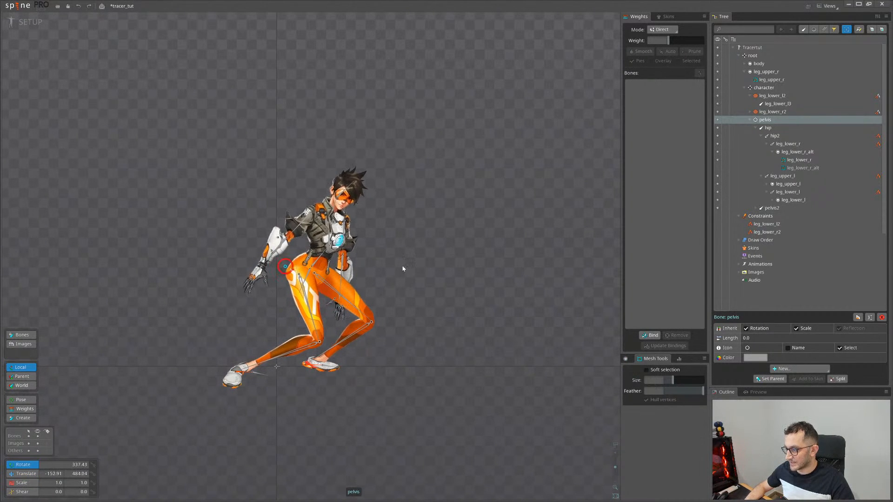
pyautogui.hotkey('ctrl', 'z')
pyautogui.hotkey('ctrl', 'z')
# Rotate the pelvis bone once more to check the leg deformation, and undo the rotation
pyautogui.scroll(3, 406, 247)
pyautogui.moveTo(418, 188); pyautogui.dragTo(423, 224)
pyautogui.hotkey('ctrl', 'z')
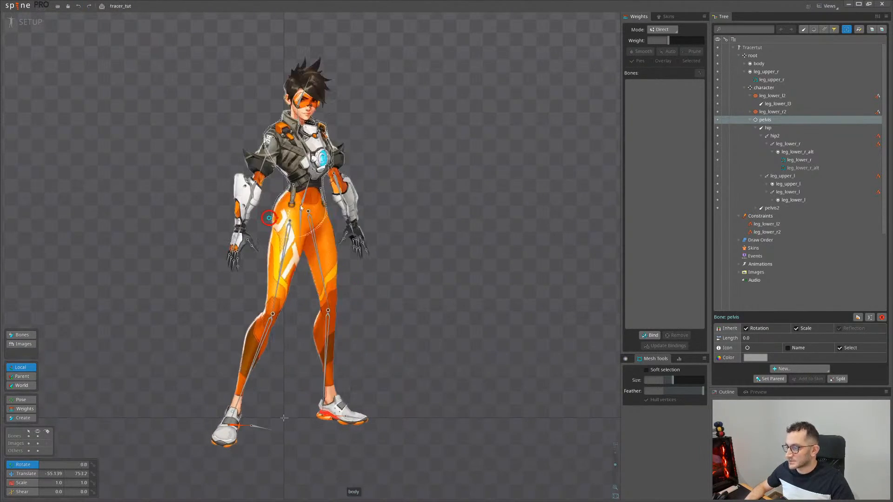
pyautogui.scroll(4, 270, 220)
pyautogui.scroll(-3, 269, 221)
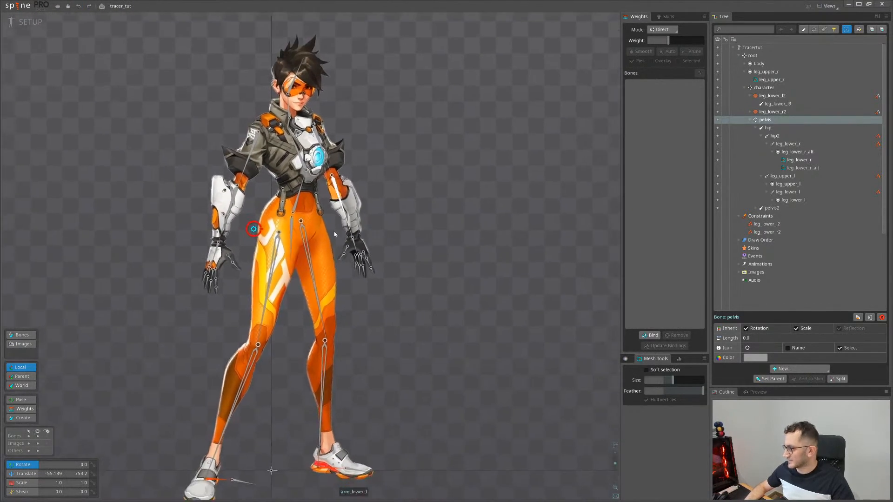
# Clear the pelvis bone selection and save the project
pyautogui.click(254, 231)
pyautogui.moveTo(399, 226); pyautogui.dragTo(388, 254)
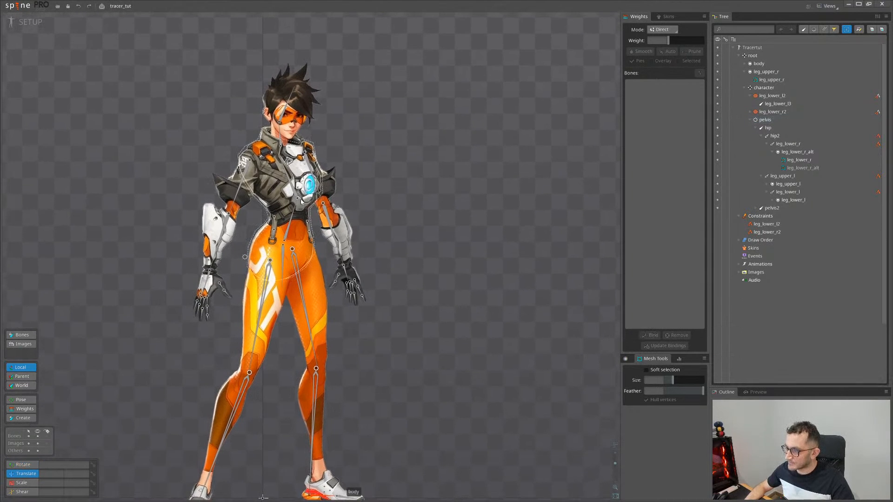
pyautogui.scroll(3, 292, 221)
pyautogui.scroll(-2, 293, 224)
pyautogui.moveTo(273, 190); pyautogui.dragTo(249, 211)
pyautogui.click(222, 204)
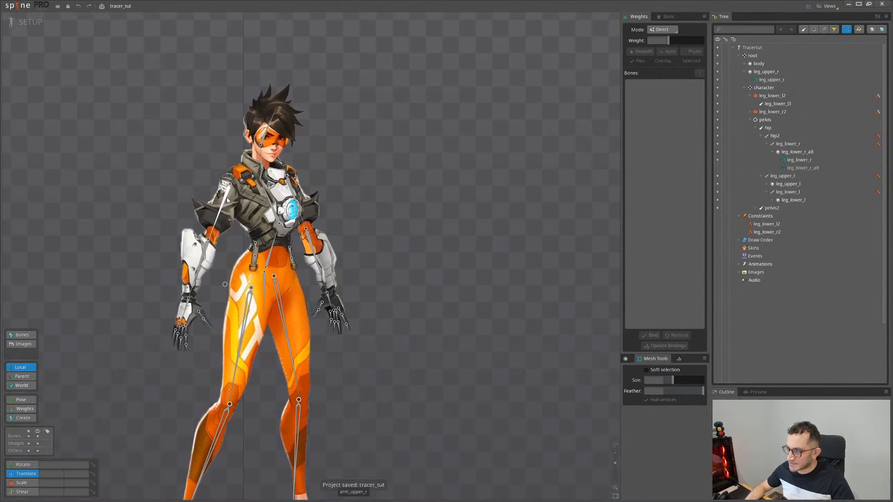
pyautogui.hotkey('ctrl', 's')
# Turn off scale inheritance for the arm_upper_r and neck bones
pyautogui.scroll(2, 288, 191)
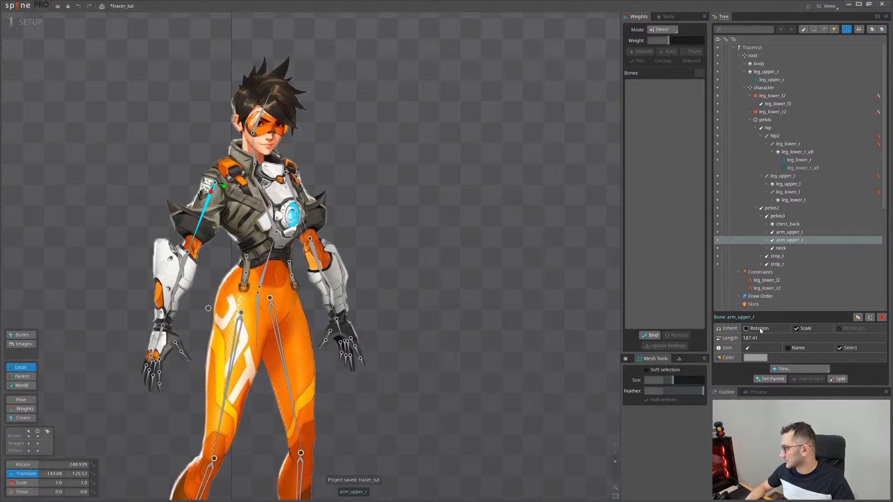
pyautogui.click(796, 330)
pyautogui.moveTo(413, 301); pyautogui.dragTo(419, 291)
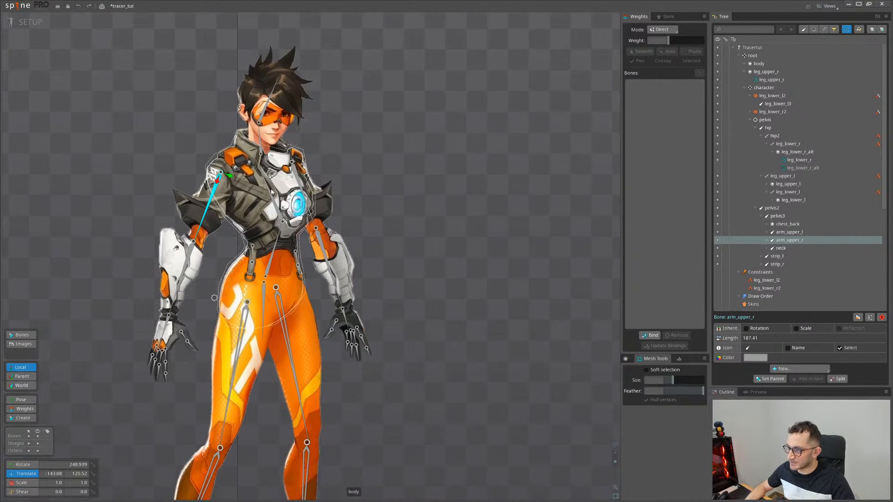
pyautogui.click(260, 123)
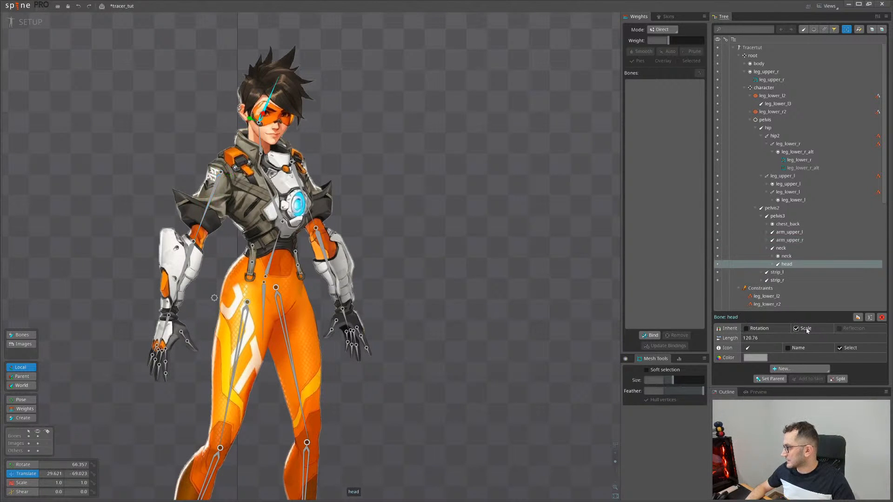
pyautogui.click(261, 146)
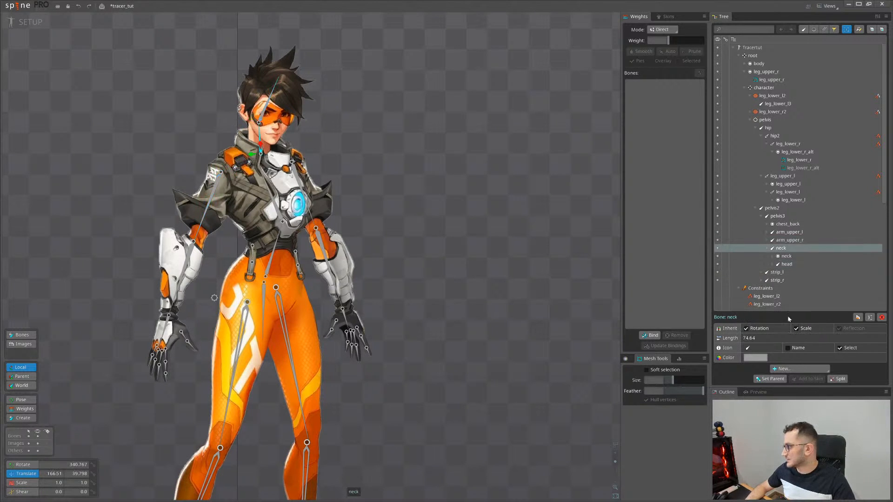
pyautogui.press('space')
# Test how the arms and head react by scaling the pelvis3 bone, and undo each scale change
pyautogui.click(273, 198)
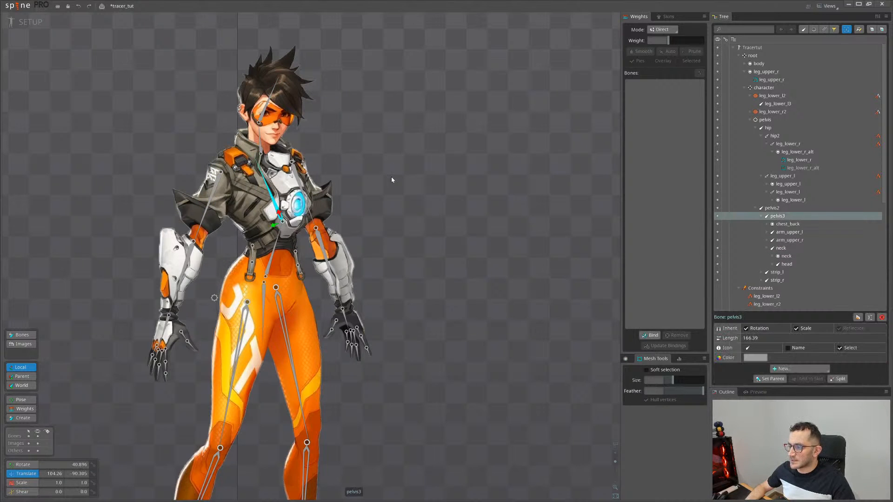
pyautogui.moveTo(390, 178); pyautogui.dragTo(388, 179)
pyautogui.hotkey('ctrl', 'z')
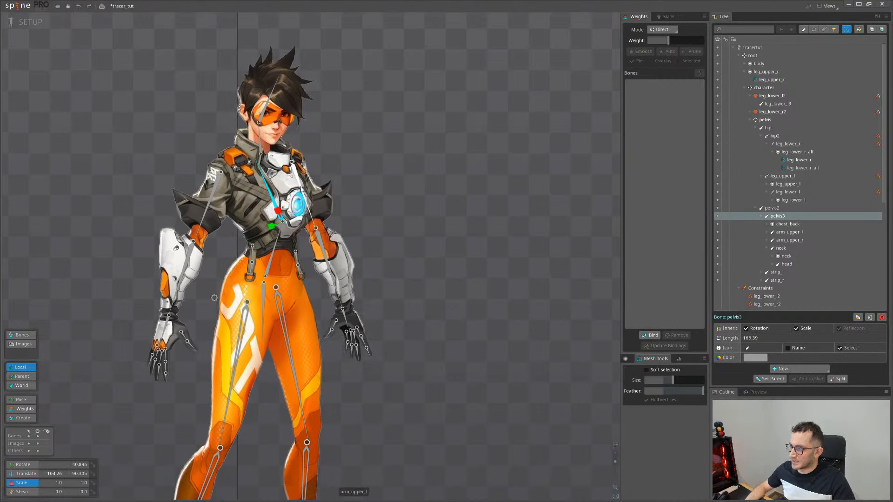
pyautogui.click(301, 188)
pyautogui.press('space')
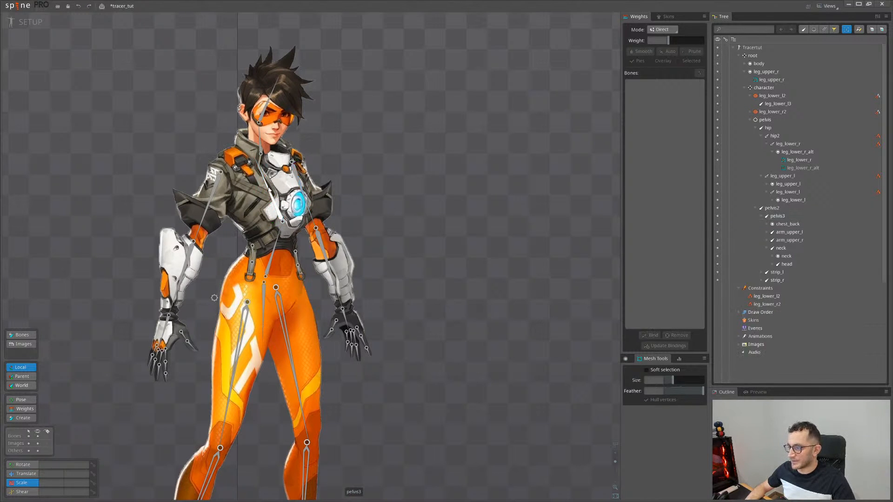
pyautogui.click(272, 196)
pyautogui.moveTo(417, 201); pyautogui.dragTo(416, 202)
pyautogui.hotkey('ctrl', 'z')
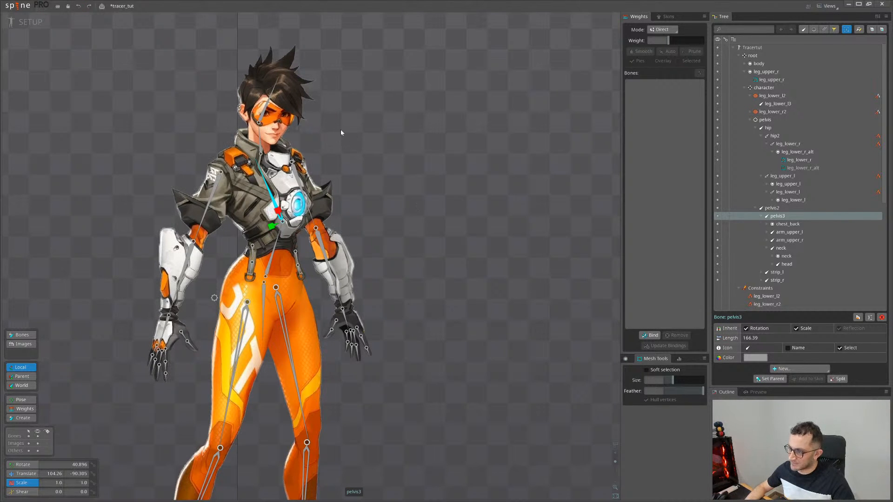
pyautogui.moveTo(341, 130); pyautogui.dragTo(340, 131)
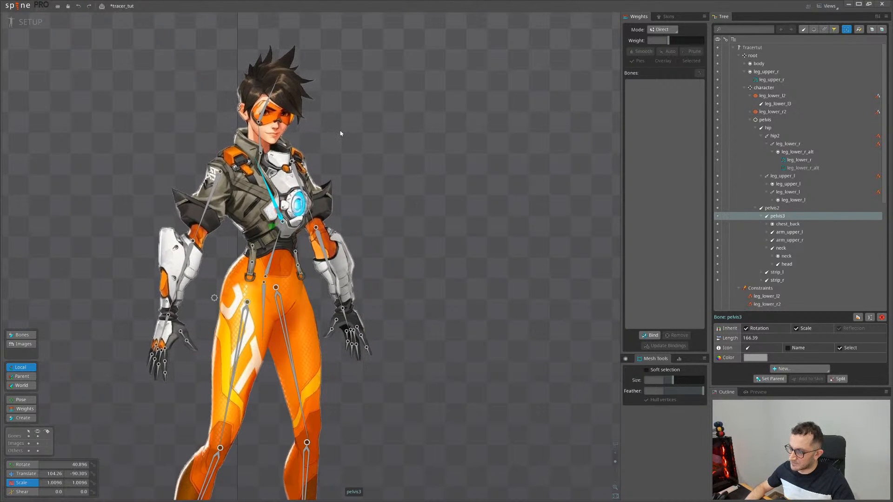
pyautogui.hotkey('ctrl', 'z')
# Check the inheritance options of the strip_l and strip_r bones together, then clear the selection
pyautogui.scroll(-3, 378, 257)
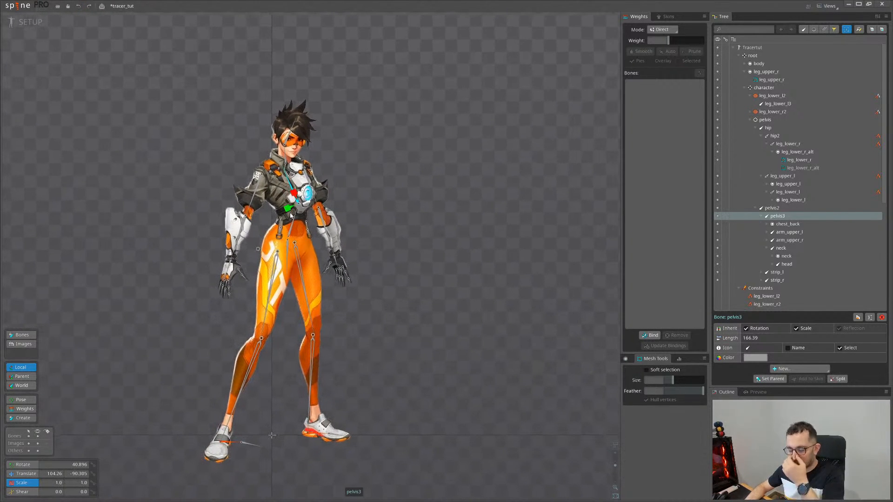
pyautogui.scroll(3, 291, 215)
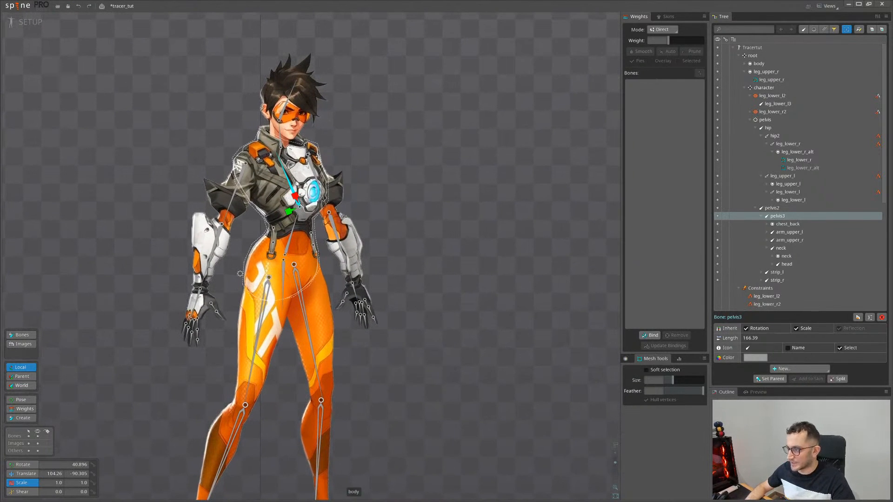
pyautogui.scroll(2, 297, 183)
pyautogui.scroll(1, 388, 191)
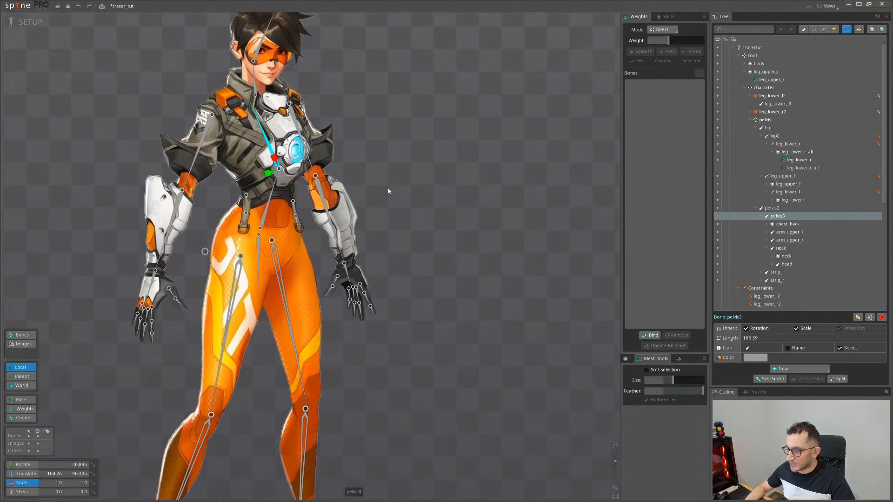
pyautogui.moveTo(389, 191); pyautogui.dragTo(393, 190)
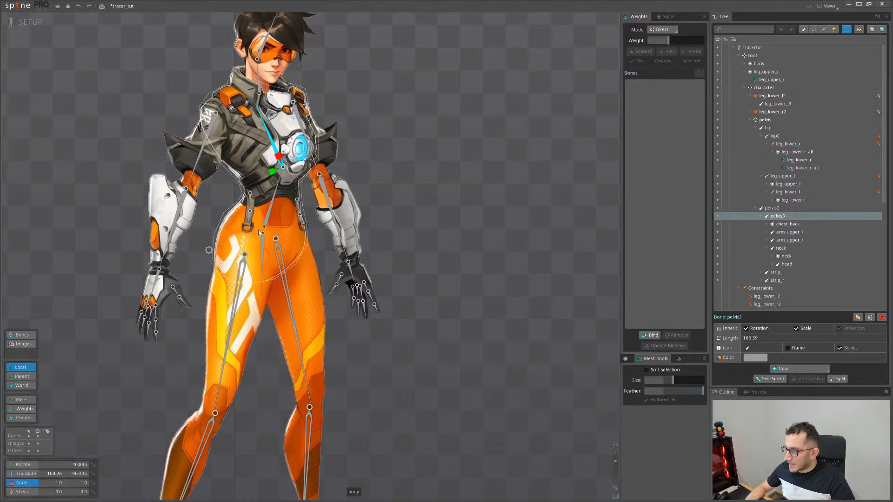
pyautogui.click(250, 207)
pyautogui.keyDown('ctrl'); pyautogui.click(296, 208); pyautogui.keyUp('ctrl')
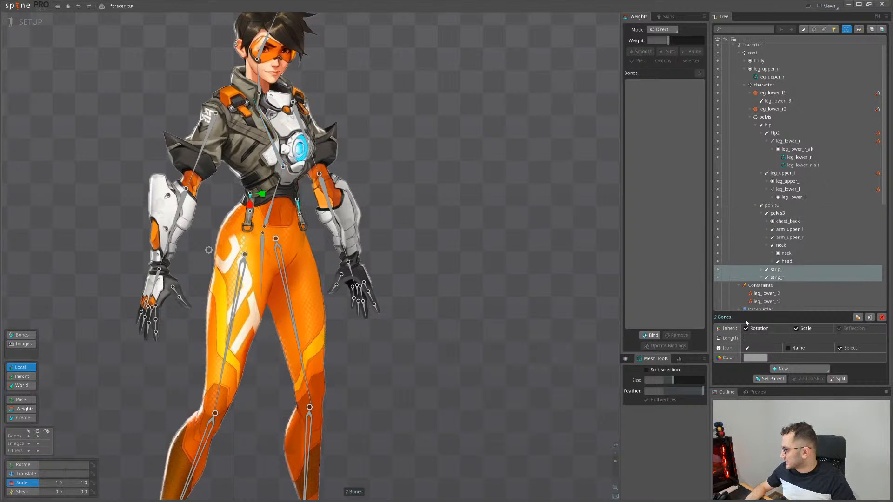
pyautogui.scroll(-2, 279, 251)
pyautogui.press('space')
pyautogui.scroll(2, 262, 258)
pyautogui.scroll(-3, 282, 228)
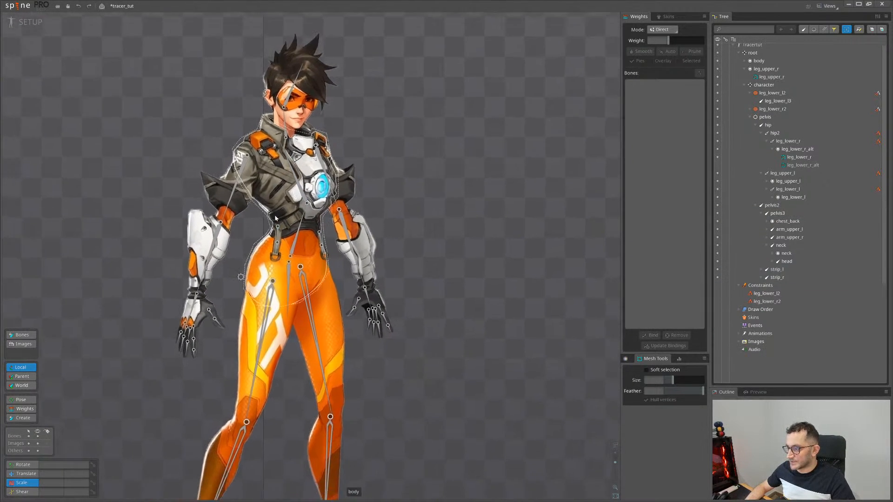
# Test how the torso bends by rotating the pelvis2 bone
pyautogui.click(306, 234)
pyautogui.press('c')
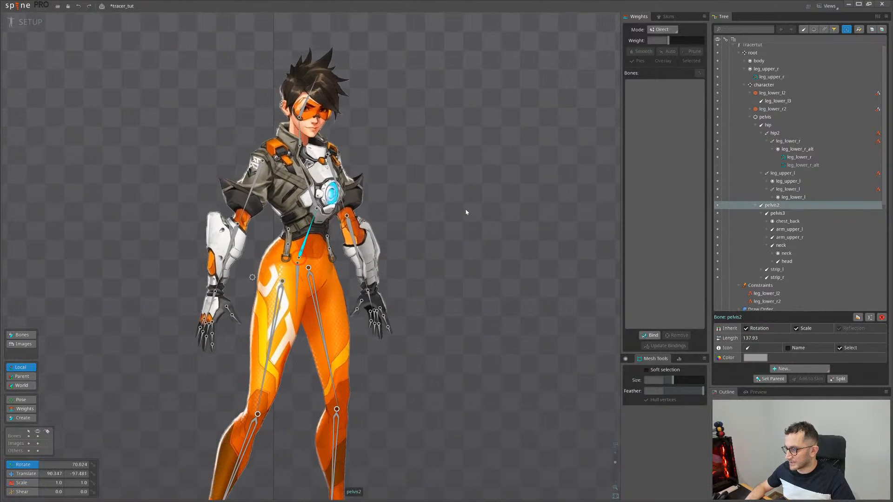
pyautogui.scroll(-1, 419, 182)
pyautogui.scroll(3, 274, 233)
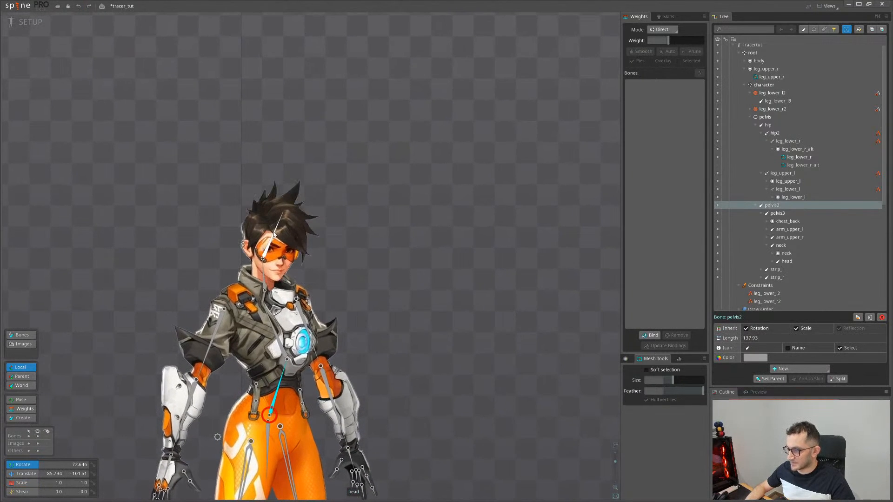
# Create a bone for the hair slot under the head bone, about 91 long, from the crown down along the fringe
pyautogui.click(272, 234)
pyautogui.scroll(1, 272, 234)
pyautogui.press('n')
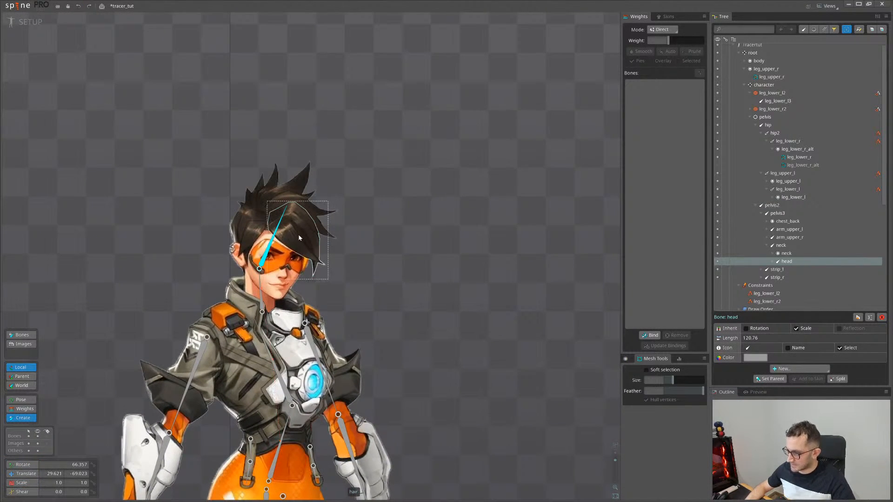
pyautogui.moveTo(275, 217); pyautogui.dragTo(317, 251)
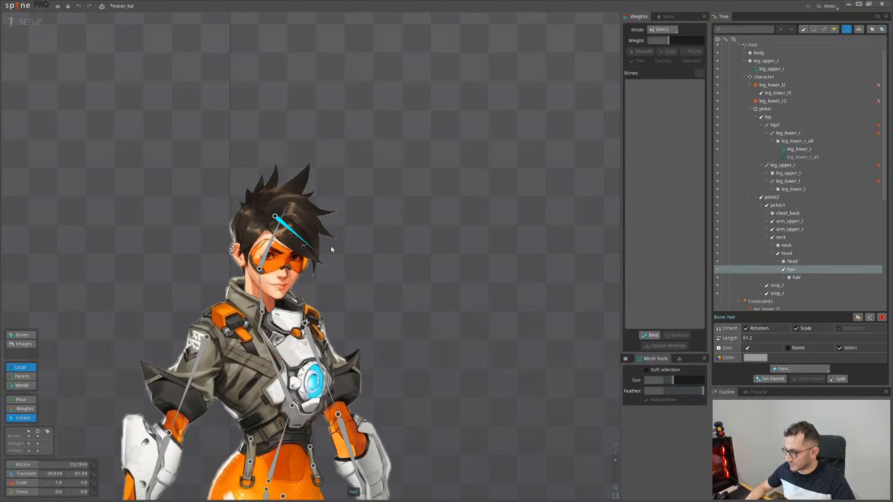
pyautogui.press('Escape')
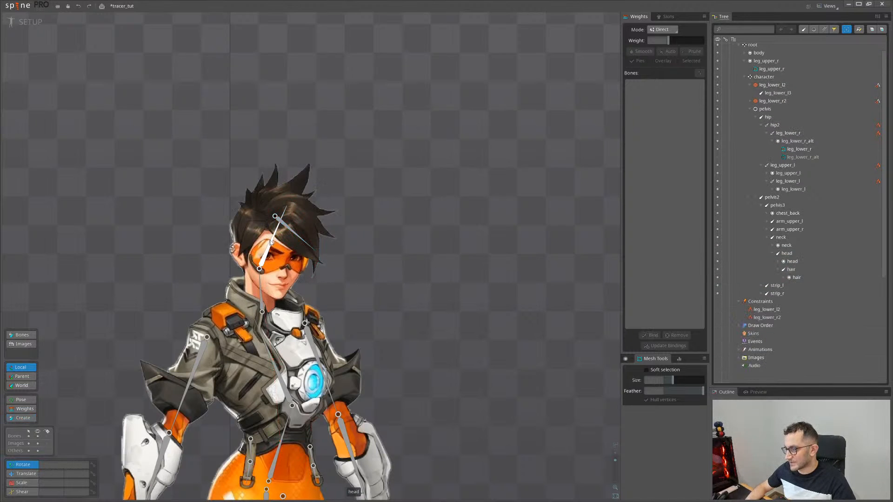
# Test how the hair follows by rotating the head bone, and undo the rotation
pyautogui.click(268, 247)
pyautogui.moveTo(442, 241)
pyautogui.mouseDown()
pyautogui.moveTo(449, 225)
pyautogui.moveTo(457, 250)
pyautogui.moveTo(448, 225)
pyautogui.mouseUp()
pyautogui.hotkey('ctrl', 'z')
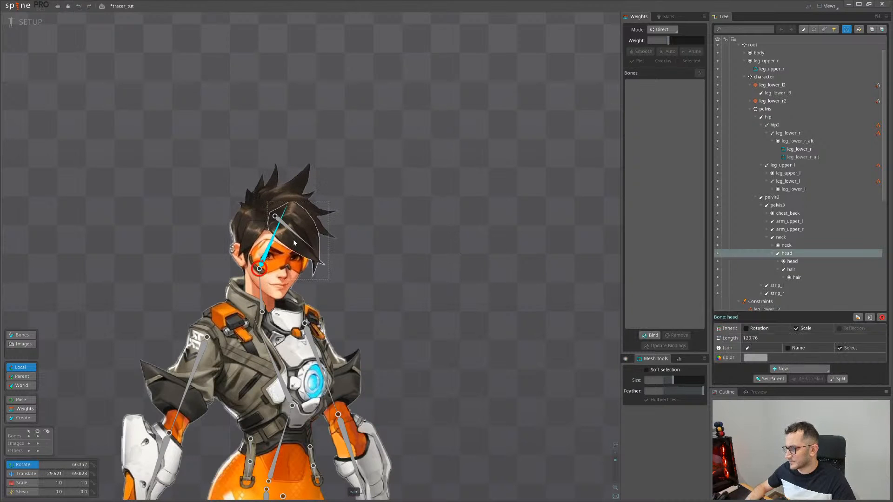
# Select the hair bone and check its rotation inheritance option
pyautogui.click(295, 236)
pyautogui.click(762, 331)
pyautogui.scroll(-4, 448, 309)
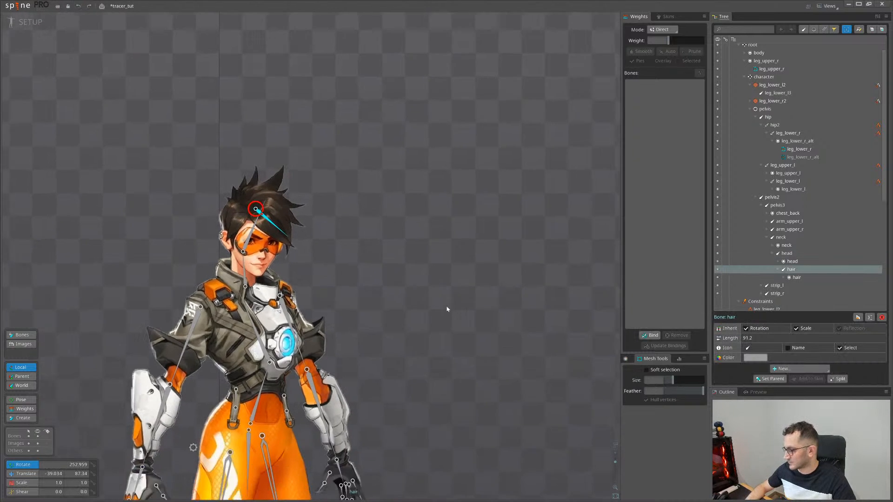
pyautogui.press('Escape')
# Test the neck and chest motion by rotating the pelvis3 bone, and undo the rotation
pyautogui.click(270, 212)
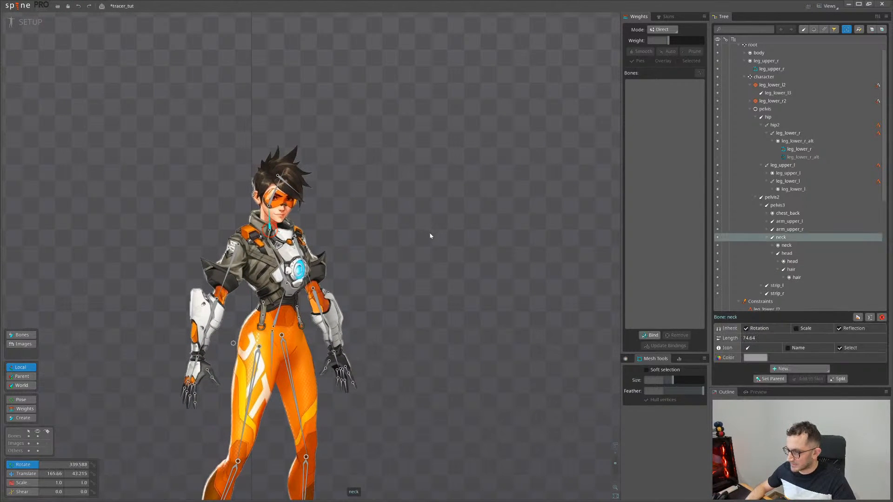
pyautogui.click(278, 261)
pyautogui.moveTo(401, 241); pyautogui.dragTo(405, 220)
pyautogui.hotkey('ctrl', 'z')
# Test the whole rig by rotating the pelvis bone, and undo the rotation
pyautogui.moveTo(386, 338); pyautogui.dragTo(390, 275)
pyautogui.click(238, 281)
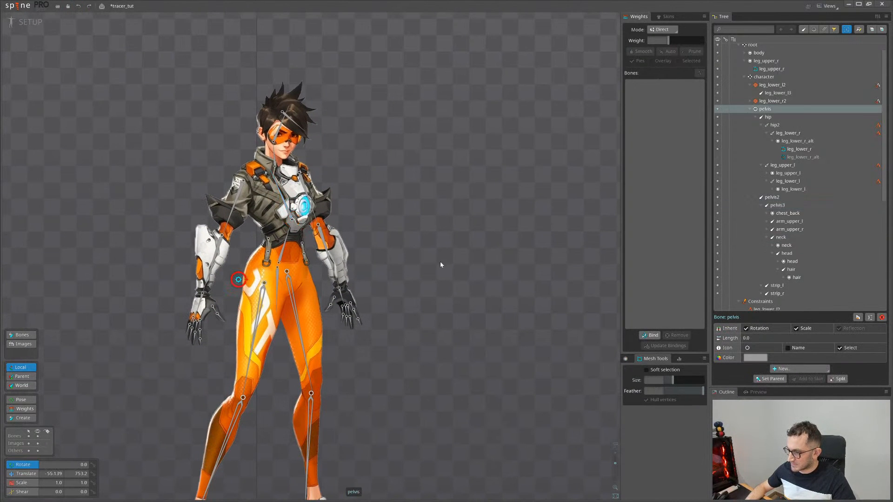
pyautogui.moveTo(440, 261); pyautogui.dragTo(406, 238)
pyautogui.hotkey('ctrl', 'z')
# Test a crouch by moving the pelvis bone to about -35, 471, inspect the bent legs, and undo the move
pyautogui.press('v')
pyautogui.moveTo(422, 279); pyautogui.dragTo(427, 331)
pyautogui.hotkey('ctrl', 'z')
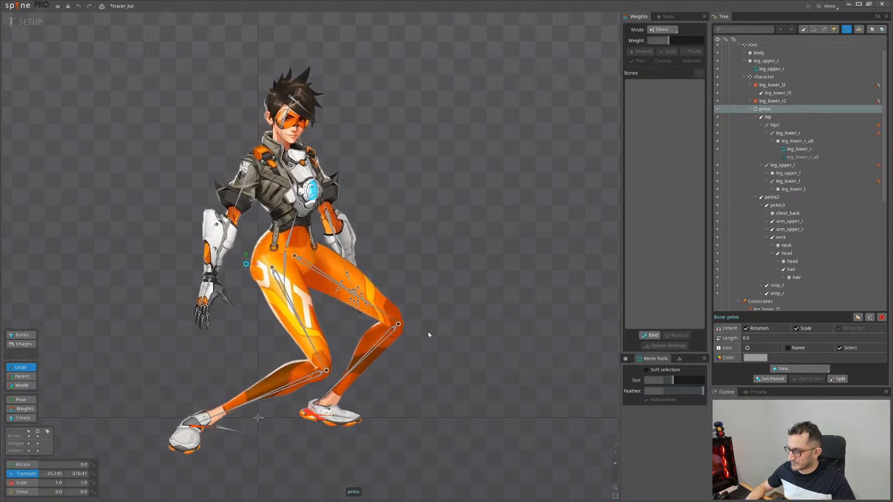
pyautogui.moveTo(362, 403); pyautogui.dragTo(367, 316)
pyautogui.scroll(3, 307, 329)
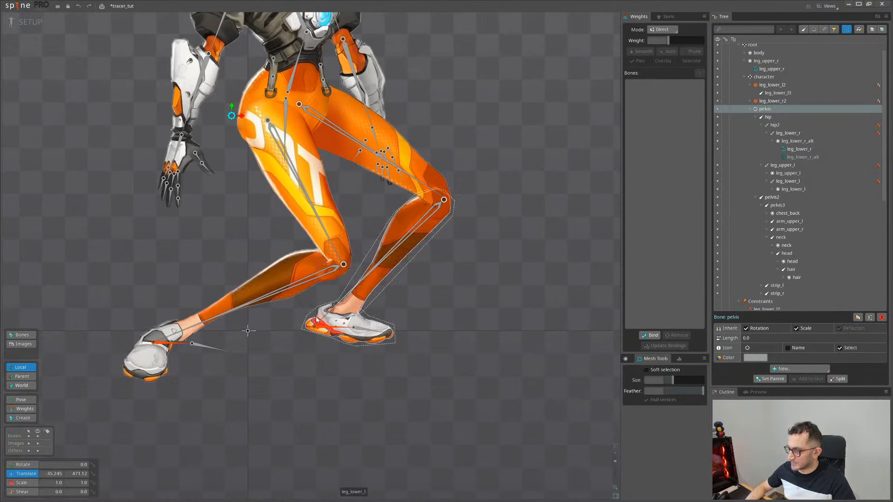
pyautogui.scroll(3, 309, 329)
pyautogui.hotkey('ctrl', 'z')
pyautogui.scroll(-8, 314, 326)
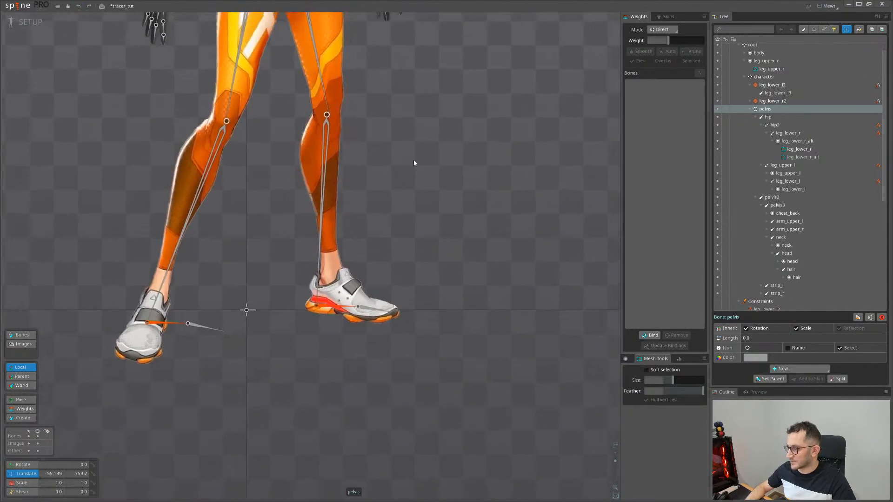
# Create a zero-length child bone of the head bone just below the nose, at about 12, -43
pyautogui.scroll(3, 401, 295)
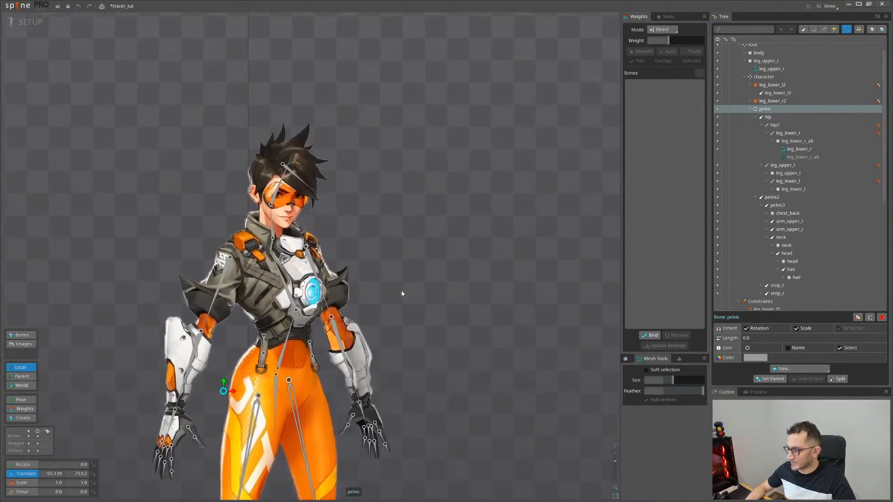
pyautogui.moveTo(405, 281); pyautogui.dragTo(413, 261)
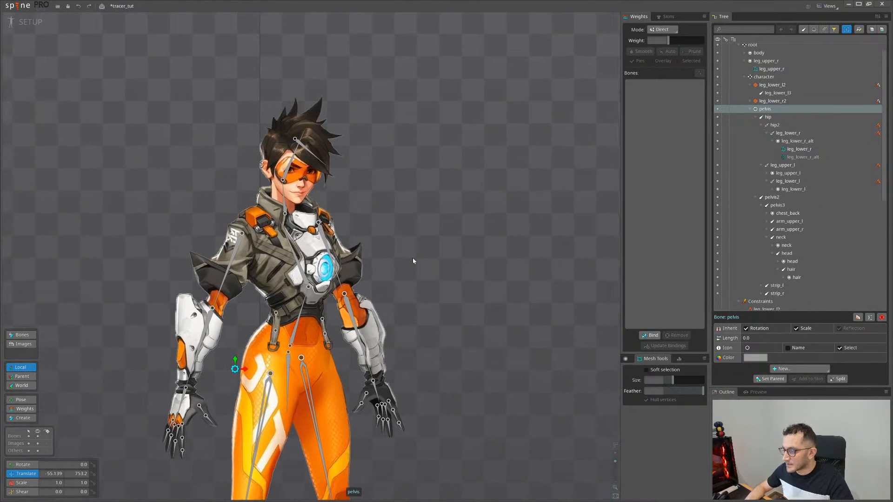
pyautogui.scroll(3, 258, 95)
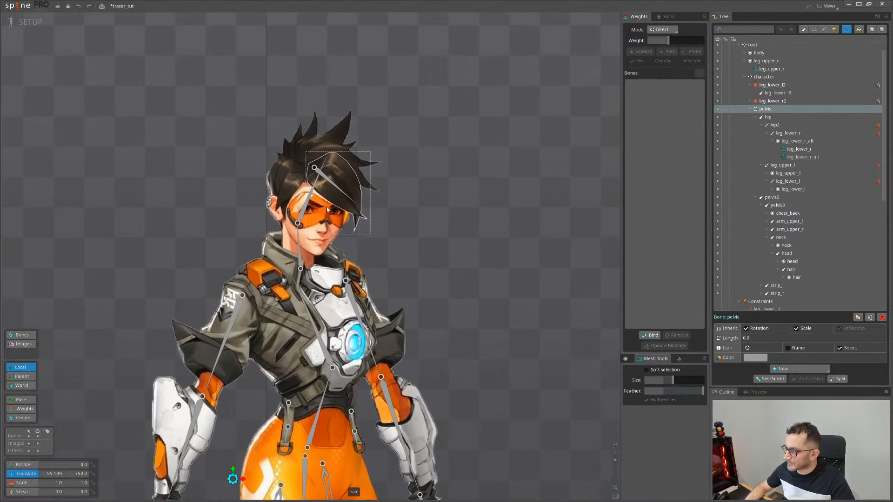
pyautogui.click(303, 214)
pyautogui.scroll(2, 302, 215)
pyautogui.click(786, 253)
pyautogui.click(786, 378)
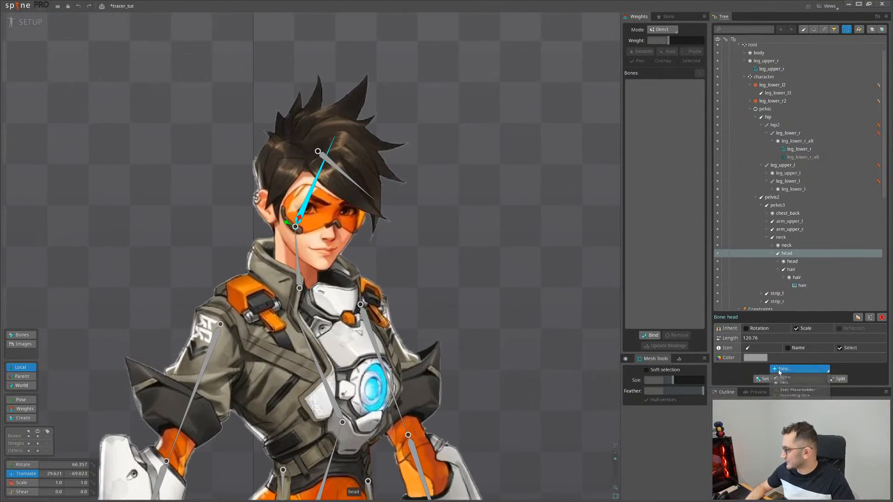
pyautogui.moveTo(411, 253); pyautogui.dragTo(430, 246)
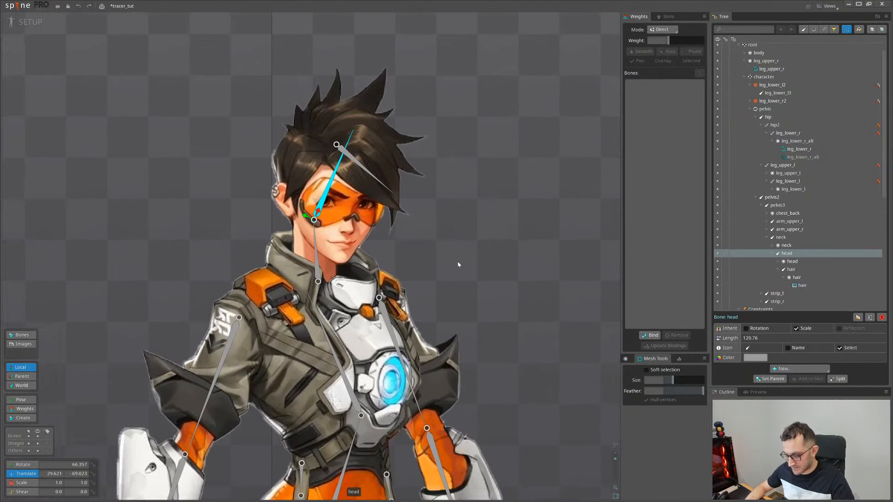
pyautogui.click(351, 227)
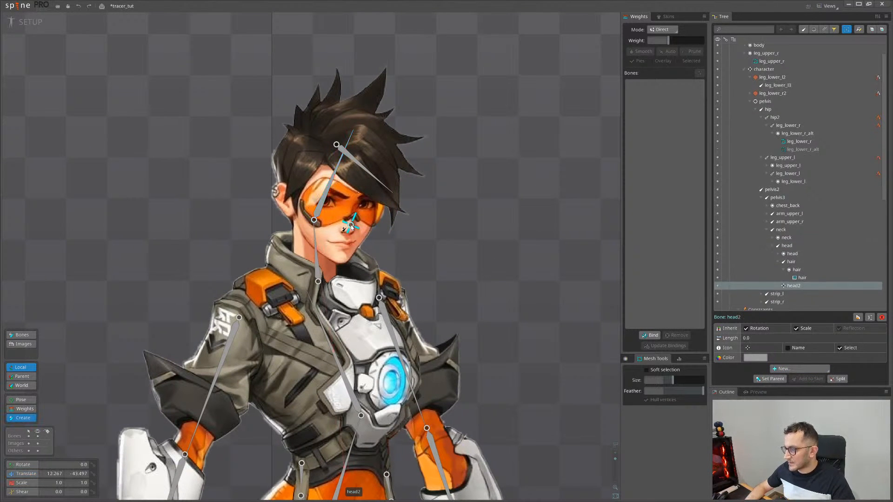
# Change the icon of the head2 face bone below the nose to the hand symbol
pyautogui.scroll(3, 353, 227)
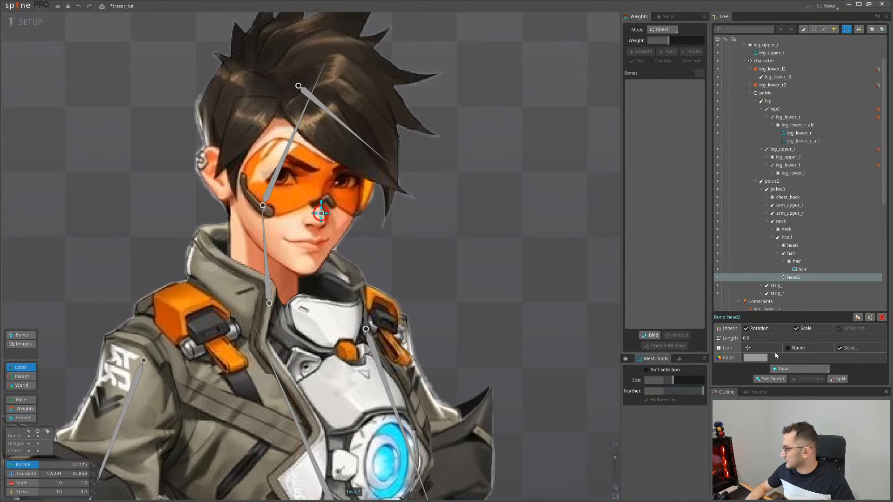
pyautogui.click(748, 349)
pyautogui.click(778, 393)
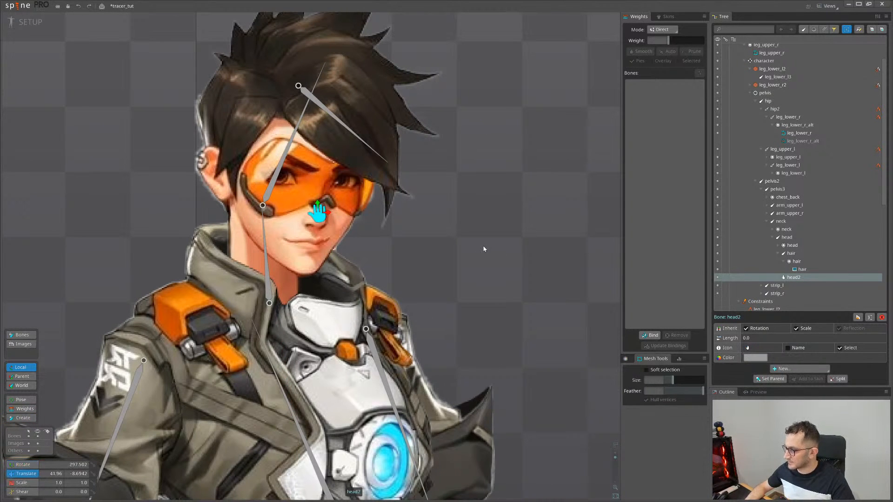
pyautogui.scroll(-3, 461, 237)
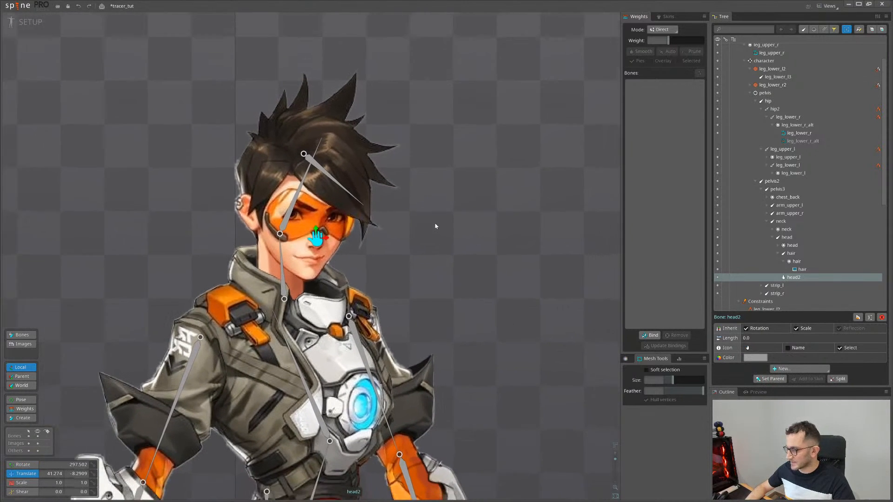
pyautogui.scroll(-1, 436, 226)
pyautogui.click(470, 259)
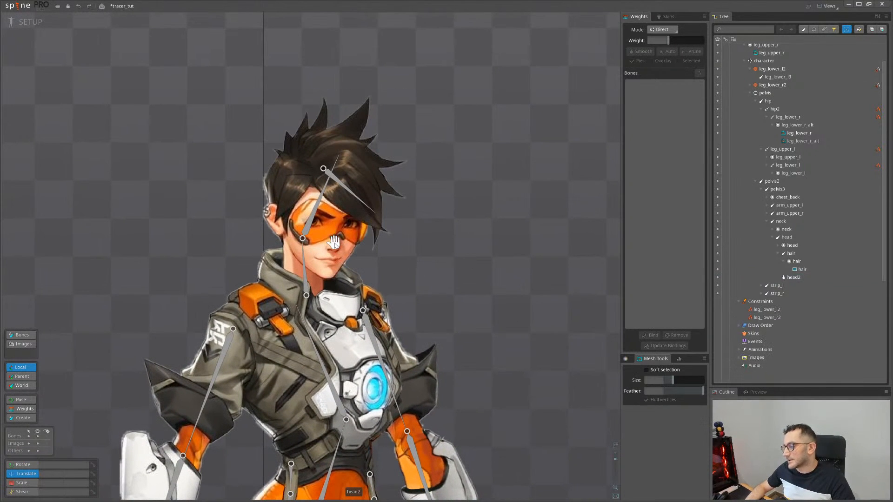
# Set the head2 bone's color to bright green, RGB 23, 255, 0, at full opacity
pyautogui.click(335, 244)
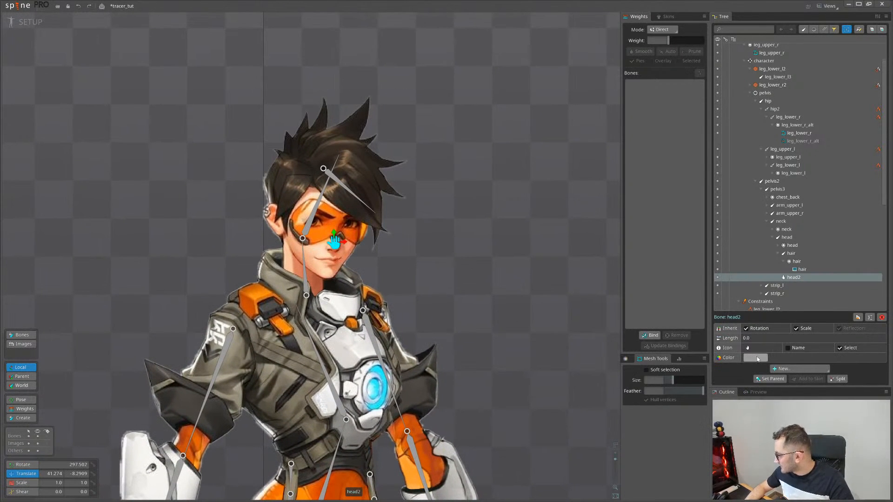
pyautogui.click(757, 358)
pyautogui.click(540, 195)
pyautogui.moveTo(522, 157); pyautogui.dragTo(533, 145)
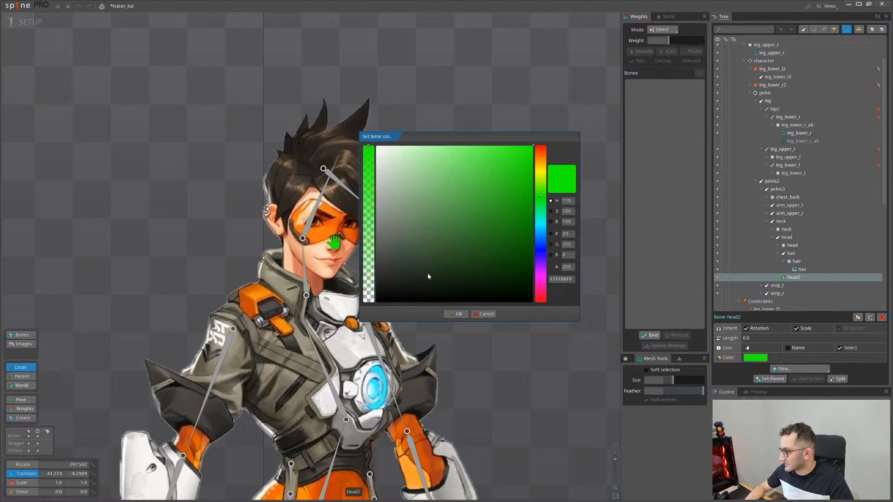
pyautogui.click(456, 315)
# Convert the head image attachment into a mesh
pyautogui.scroll(1, 277, 199)
pyautogui.click(276, 199)
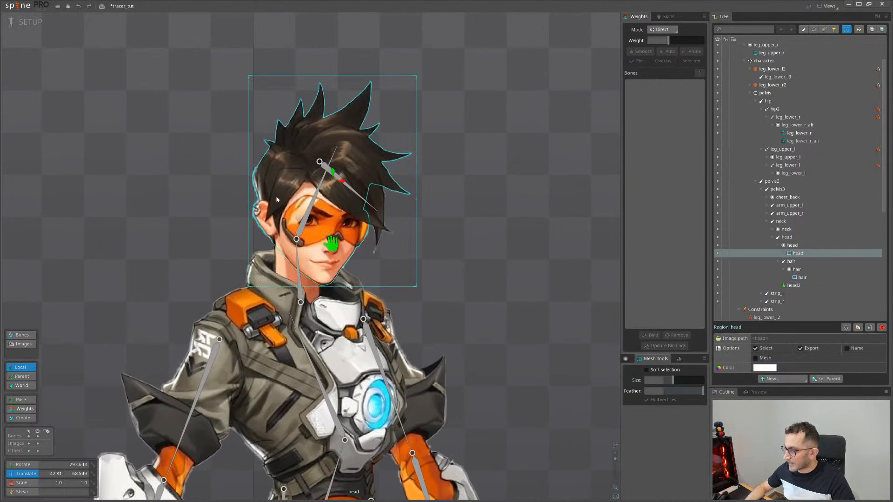
pyautogui.click(755, 358)
pyautogui.click(774, 368)
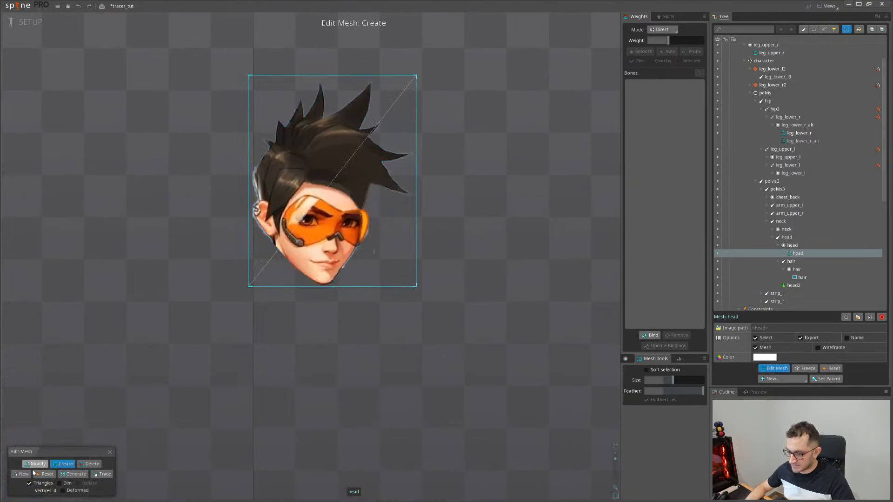
pyautogui.click(20, 474)
pyautogui.moveTo(288, 252); pyautogui.dragTo(247, 296)
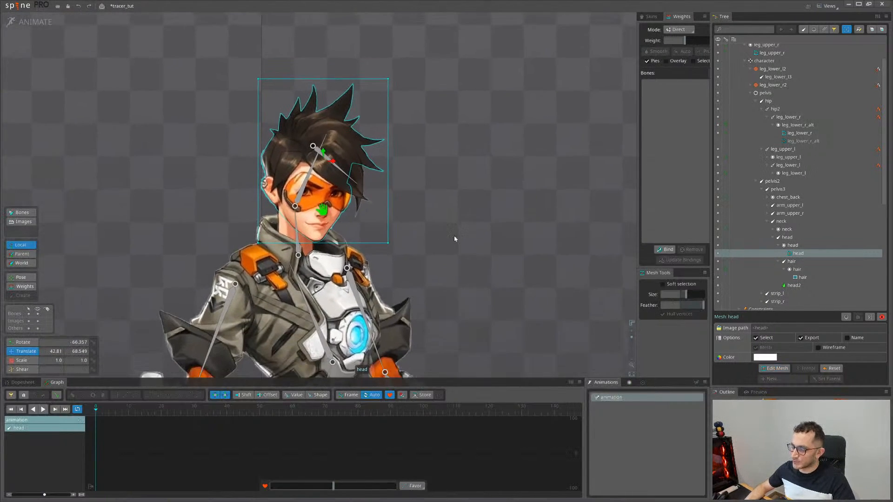
pyautogui.click(23, 27)
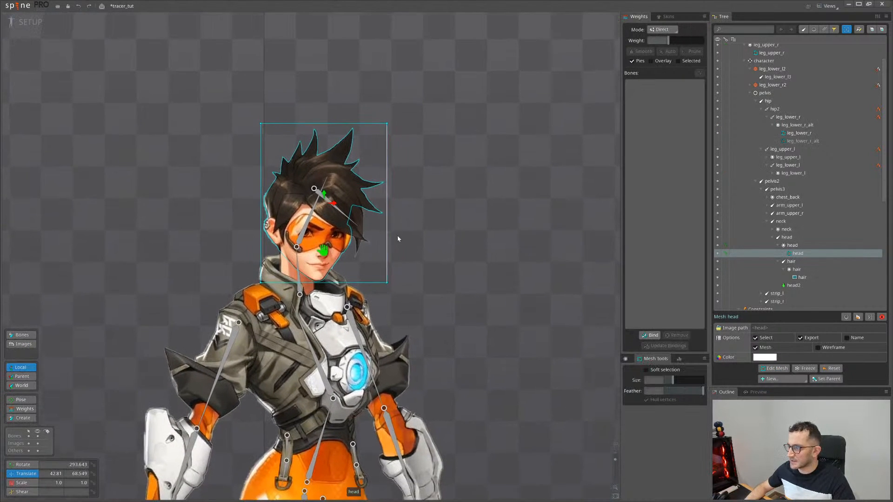
# Examine the head, hair and green face bone both close up and in relation to the full figure
pyautogui.scroll(3, 399, 251)
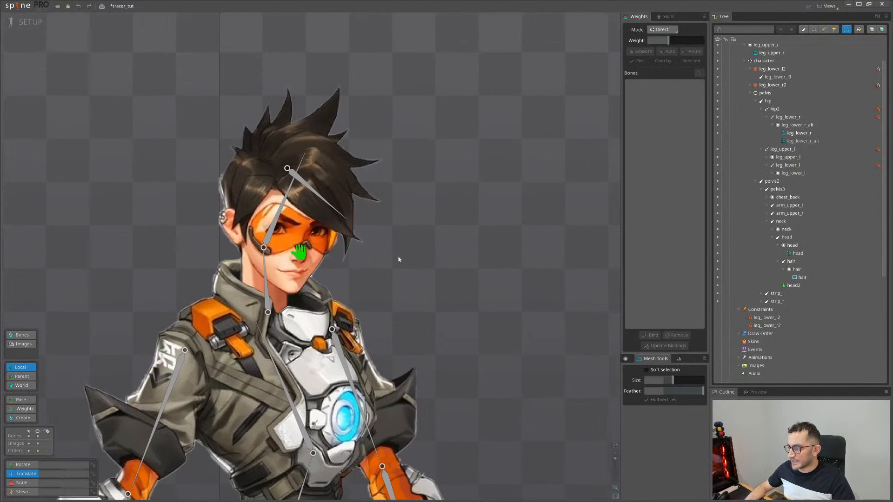
pyautogui.click(235, 201)
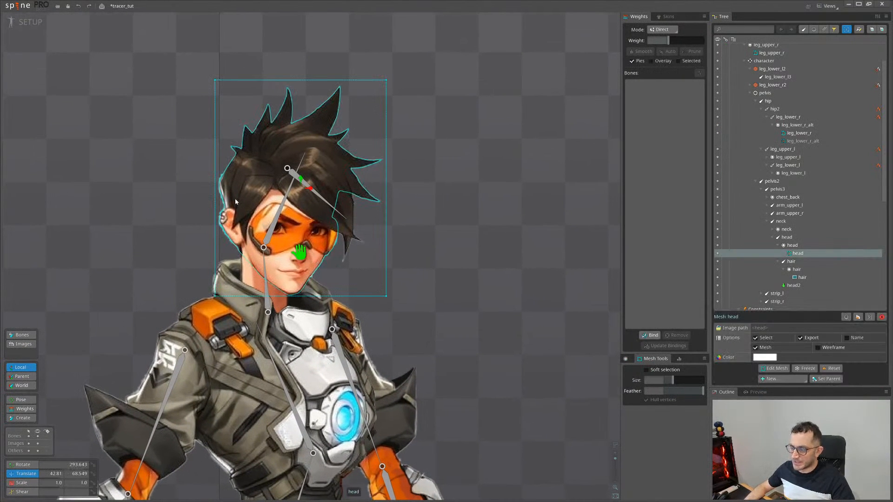
pyautogui.scroll(2, 286, 258)
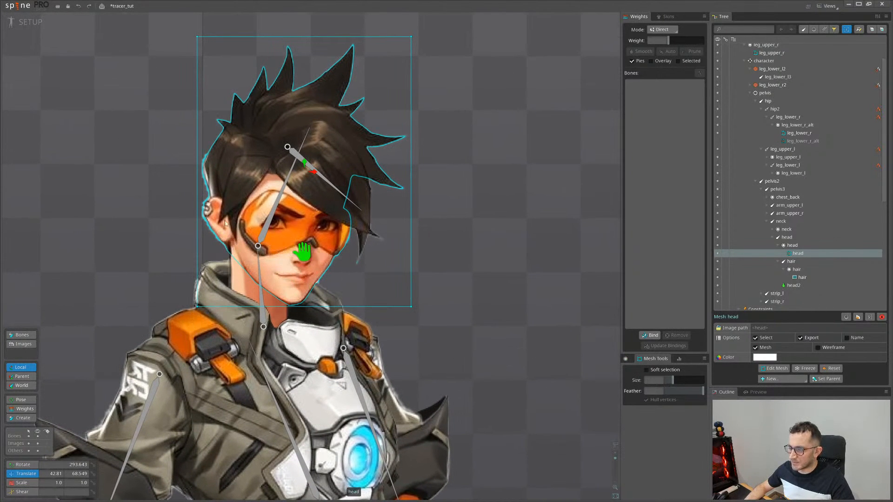
pyautogui.scroll(-2, 301, 233)
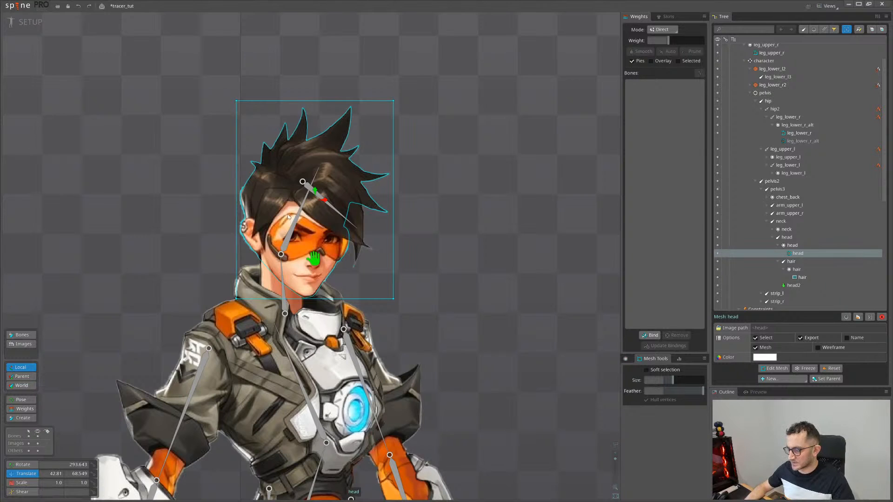
pyautogui.scroll(-8, 419, 319)
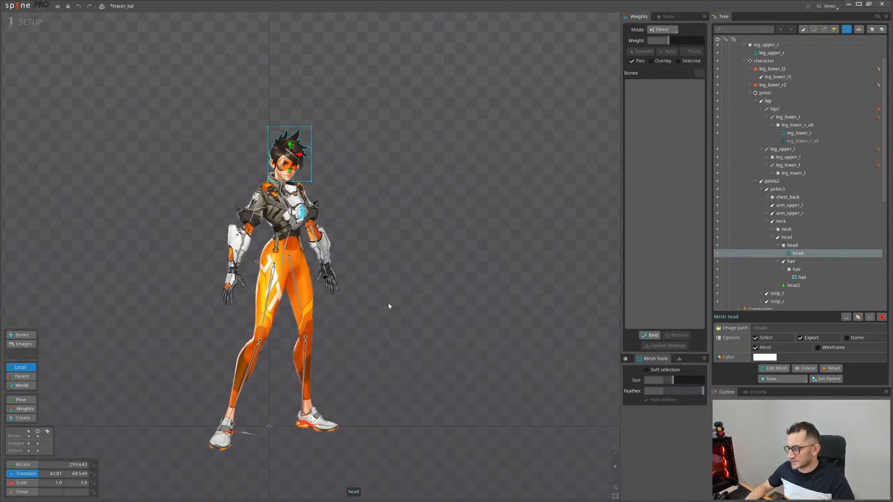
pyautogui.scroll(-4, 400, 283)
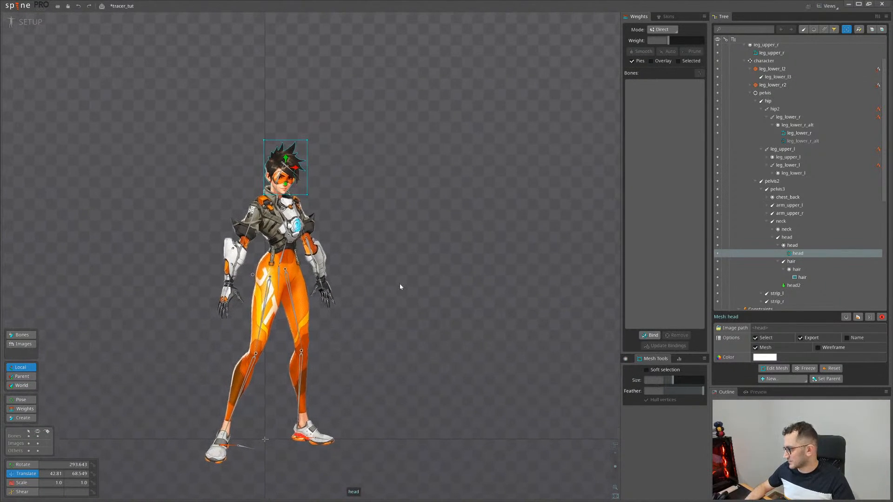
pyautogui.moveTo(339, 208); pyautogui.dragTo(356, 203)
pyautogui.scroll(4, 357, 204)
pyautogui.scroll(-1, 357, 206)
pyautogui.moveTo(284, 213); pyautogui.dragTo(349, 175)
pyautogui.scroll(5, 302, 172)
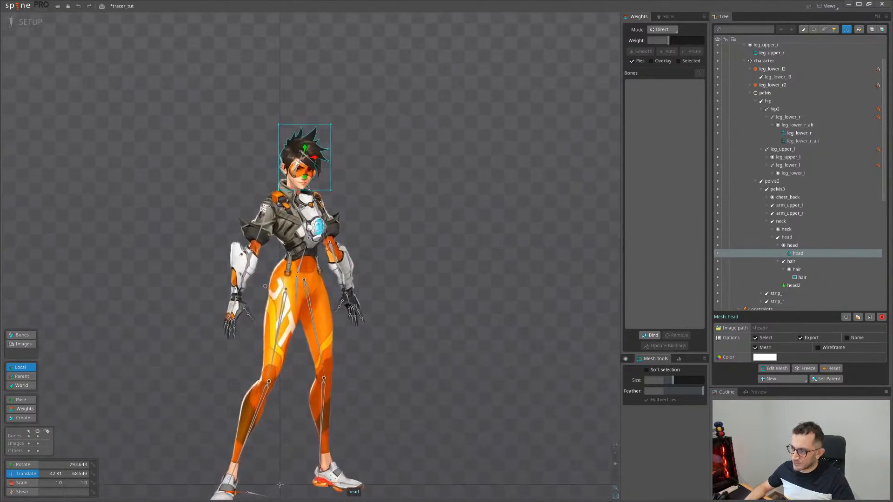
pyautogui.moveTo(404, 180); pyautogui.dragTo(402, 215)
pyautogui.scroll(2, 308, 211)
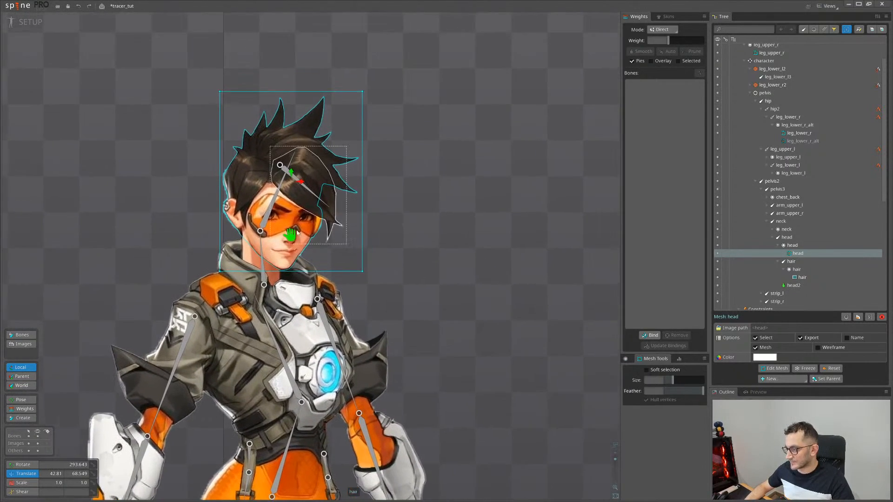
pyautogui.scroll(2, 289, 236)
pyautogui.click(289, 235)
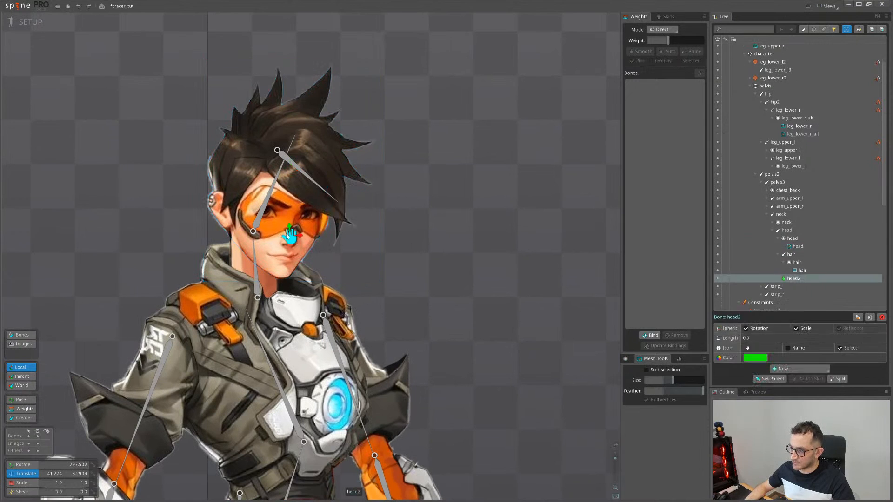
pyautogui.scroll(2, 286, 234)
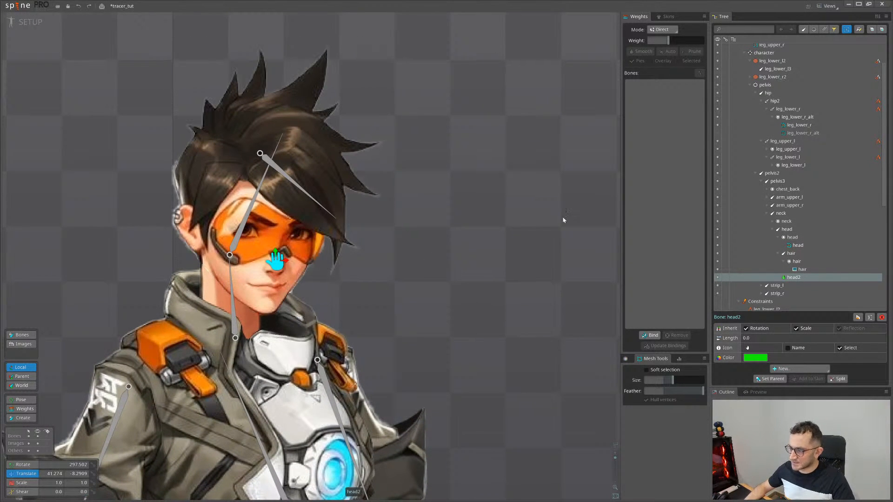
pyautogui.moveTo(315, 271); pyautogui.dragTo(332, 260)
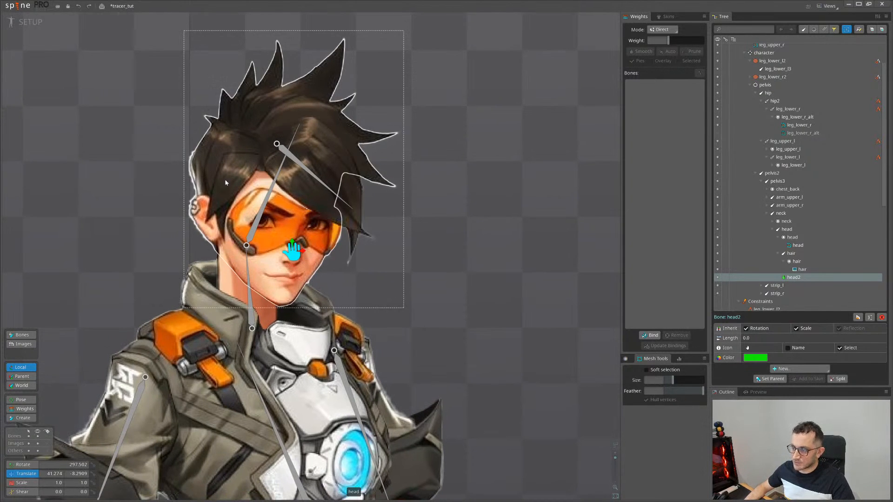
# Replace the head mesh's rectangular hull with a closed 15-vertex outline around the spiky hair, ear, cheeks and chin
pyautogui.click(305, 183)
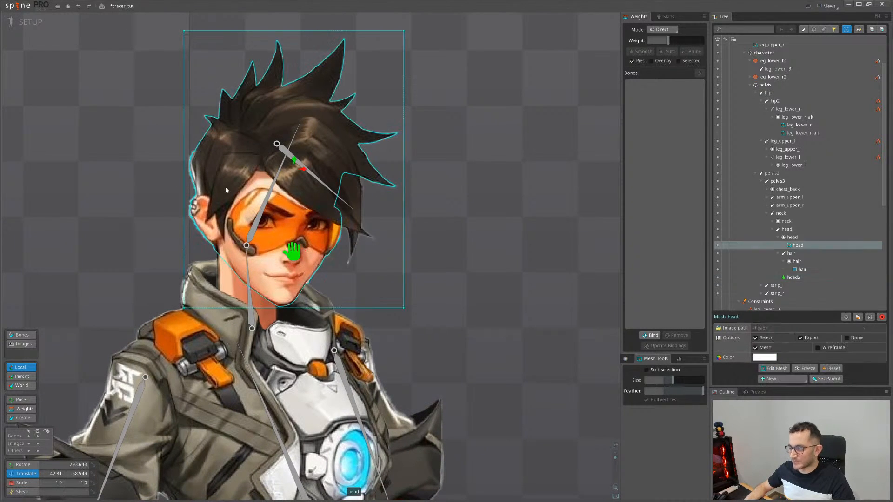
pyautogui.click(774, 372)
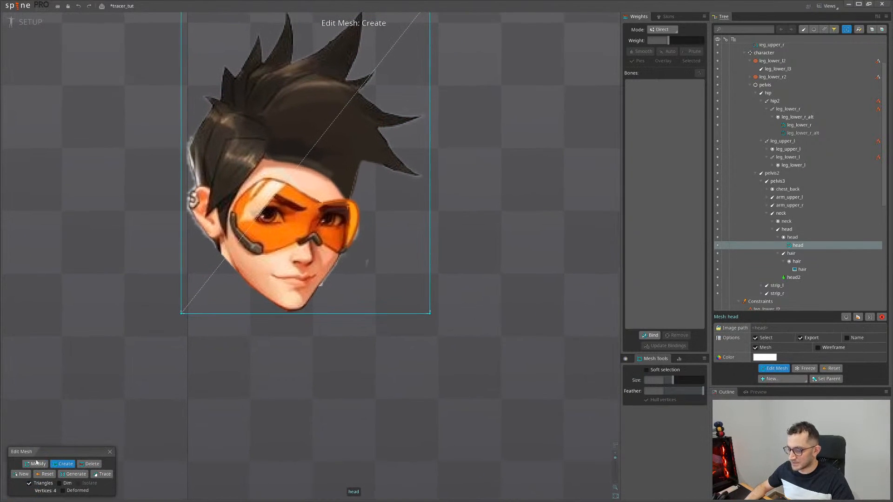
pyautogui.click(21, 474)
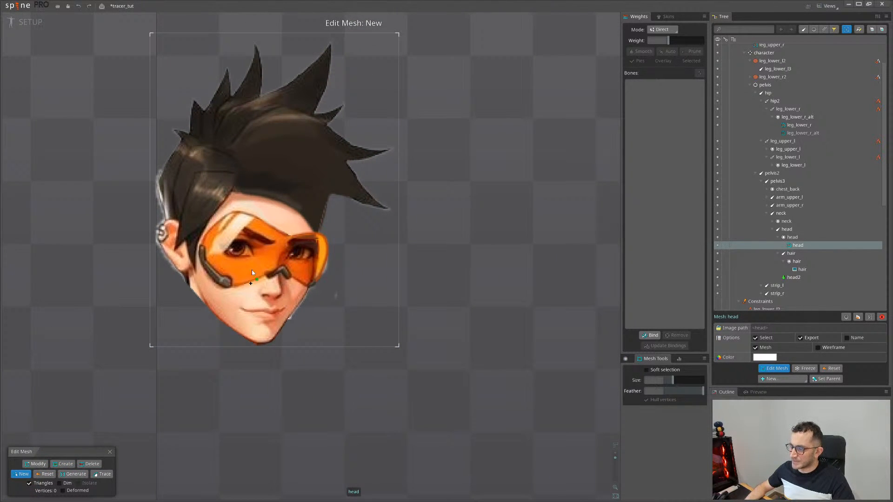
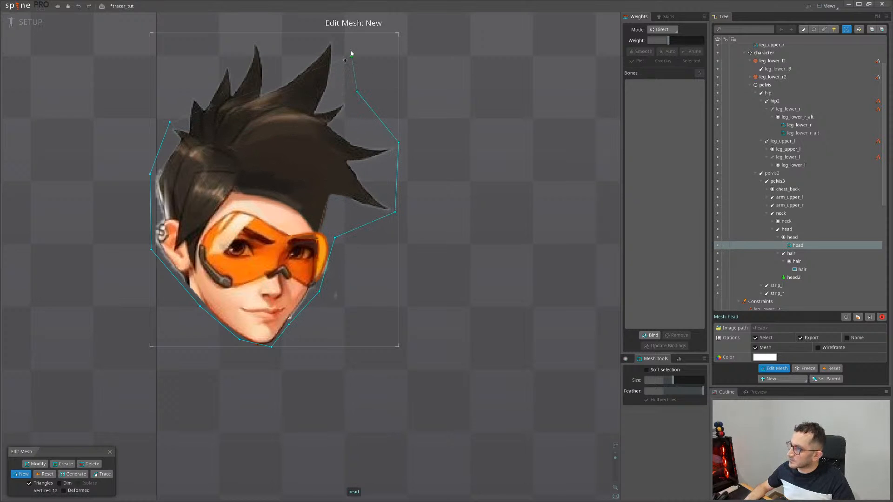
pyautogui.click(170, 123)
pyautogui.moveTo(226, 165); pyautogui.dragTo(198, 165)
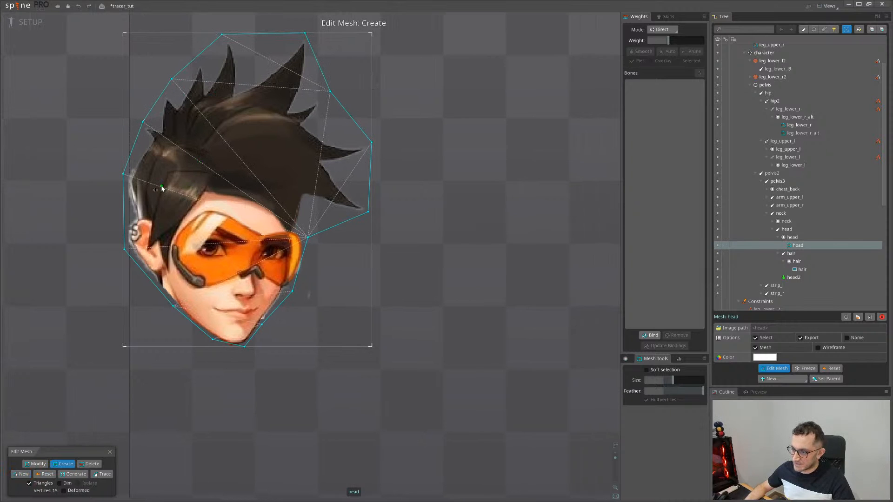
# Add a closed inner loop of connected vertices to the head mesh, running past the ear, along the jaw and over the crown
pyautogui.click(163, 188)
pyautogui.click(162, 223)
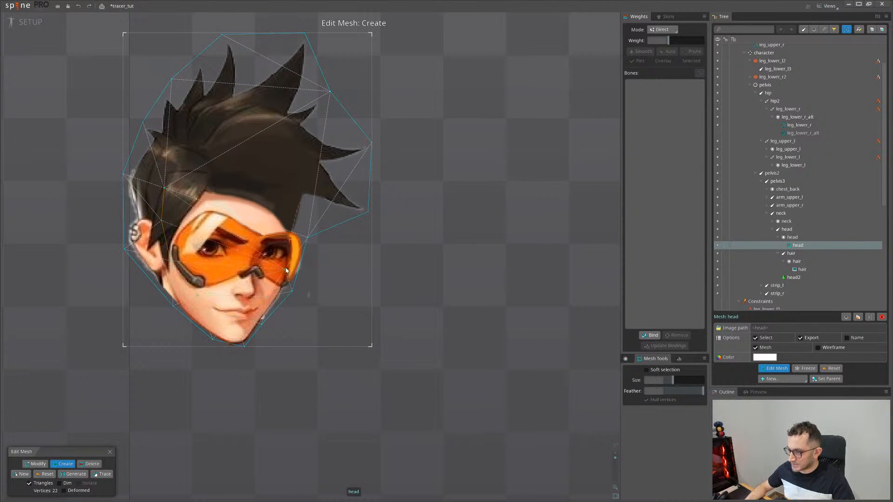
pyautogui.click(286, 263)
pyautogui.click(288, 225)
pyautogui.click(287, 187)
pyautogui.click(265, 150)
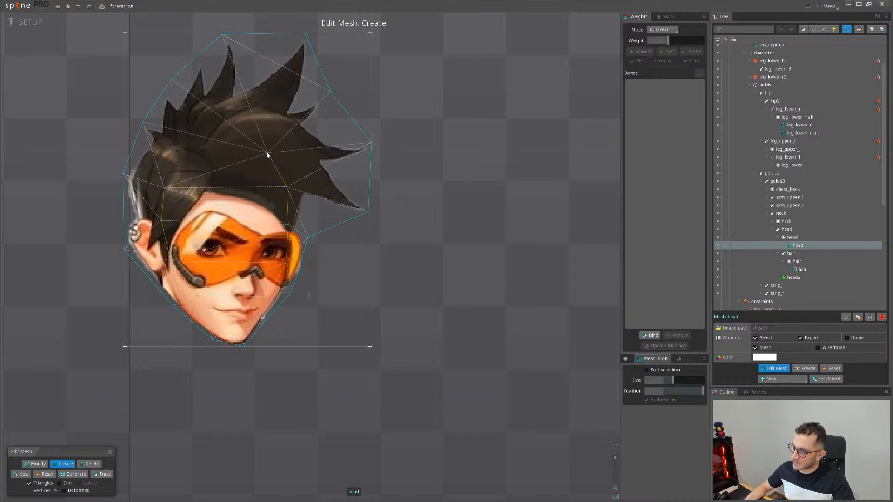
pyautogui.click(227, 138)
pyautogui.click(191, 152)
pyautogui.moveTo(192, 153); pyautogui.dragTo(165, 187)
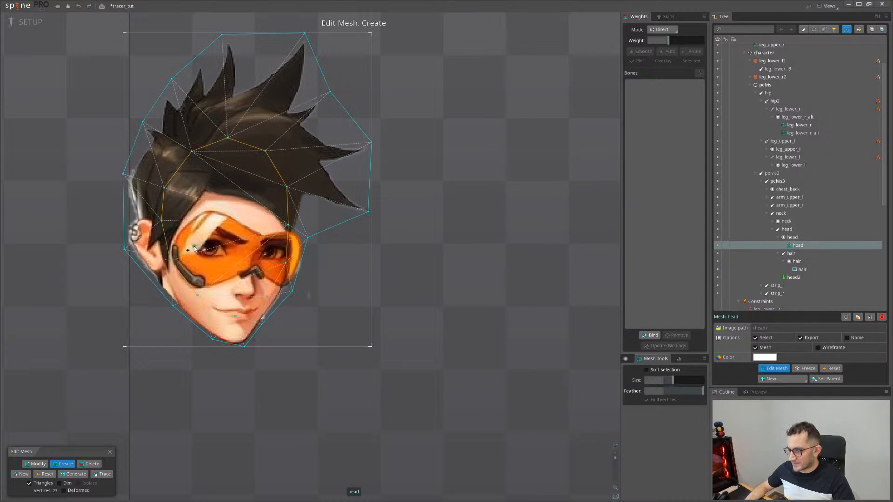
# Add a second, smaller loop of connected vertices within the face, running around the eyes and nose and along the hairline
pyautogui.click(195, 247)
pyautogui.click(210, 266)
pyautogui.click(219, 272)
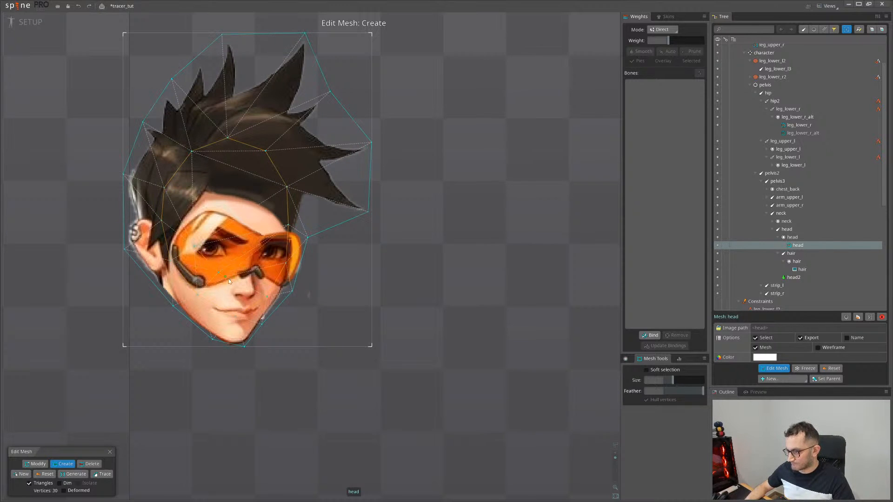
pyautogui.click(271, 219)
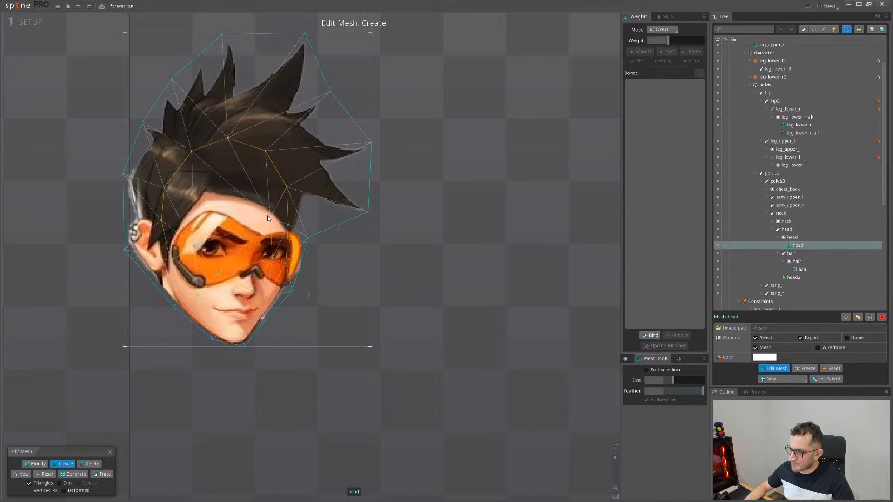
pyautogui.click(247, 193)
pyautogui.click(210, 193)
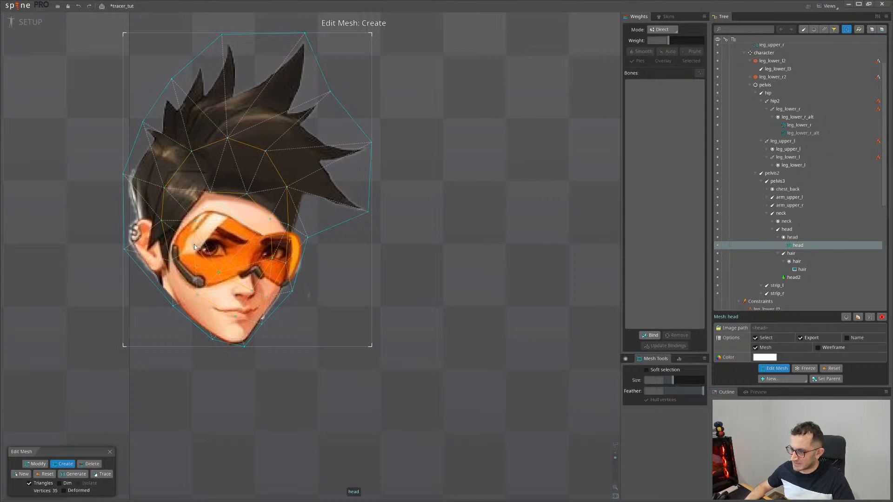
# Add a single vertex between the eyes above the nose bridge and finish editing the head mesh
pyautogui.moveTo(241, 249); pyautogui.dragTo(225, 234)
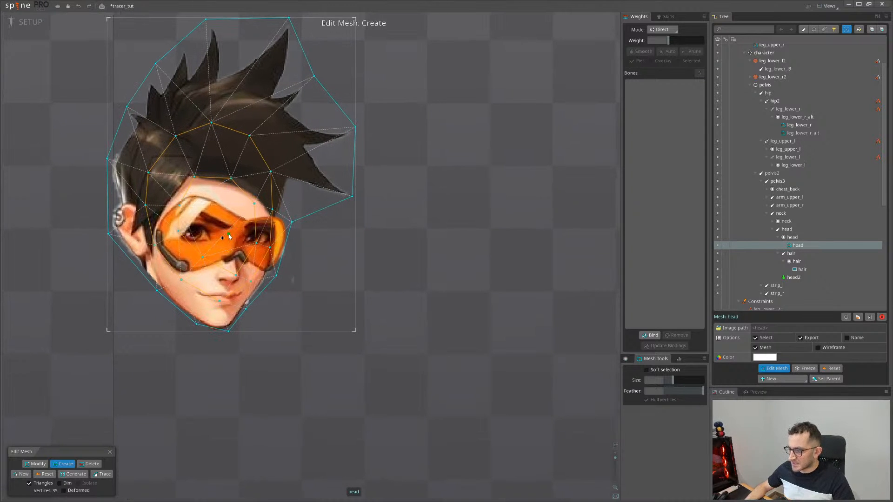
pyautogui.click(228, 231)
pyautogui.moveTo(231, 265); pyautogui.dragTo(216, 238)
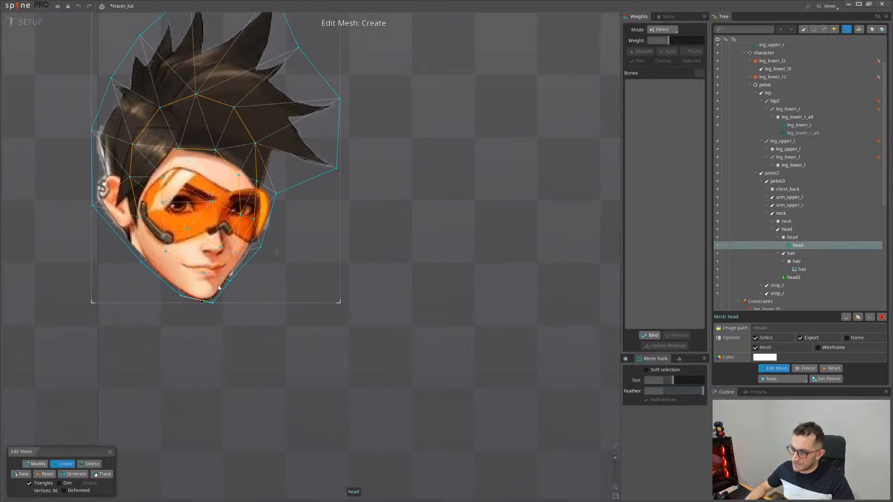
pyautogui.click(110, 451)
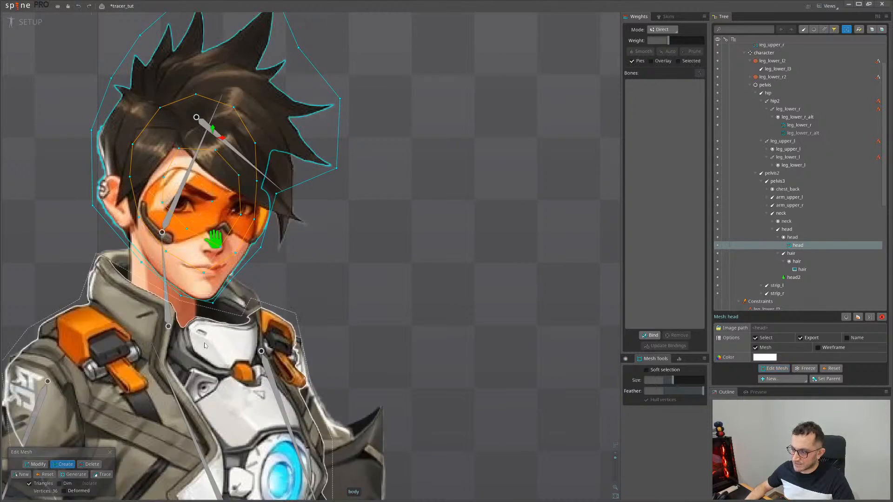
# Select the head mesh and bind it to the head2 and head bones
pyautogui.scroll(-3, 353, 222)
pyautogui.press('Escape')
pyautogui.scroll(2, 287, 242)
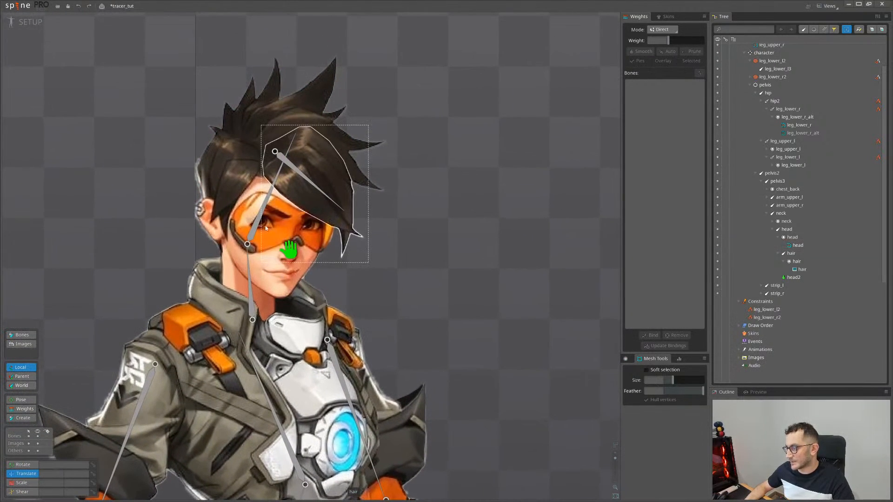
pyautogui.click(297, 239)
pyautogui.scroll(1, 309, 242)
pyautogui.scroll(1, 299, 244)
pyautogui.click(289, 248)
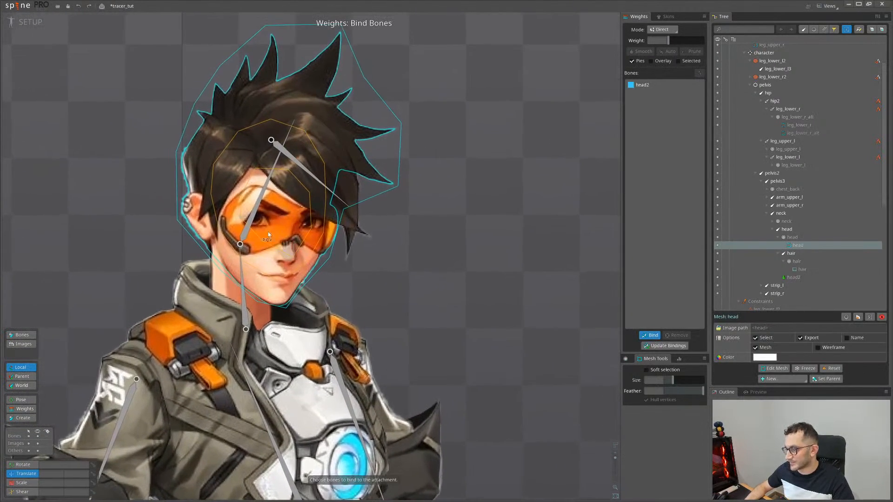
pyautogui.click(259, 210)
pyautogui.click(651, 338)
pyautogui.moveTo(407, 268); pyautogui.dragTo(399, 249)
pyautogui.press('g')
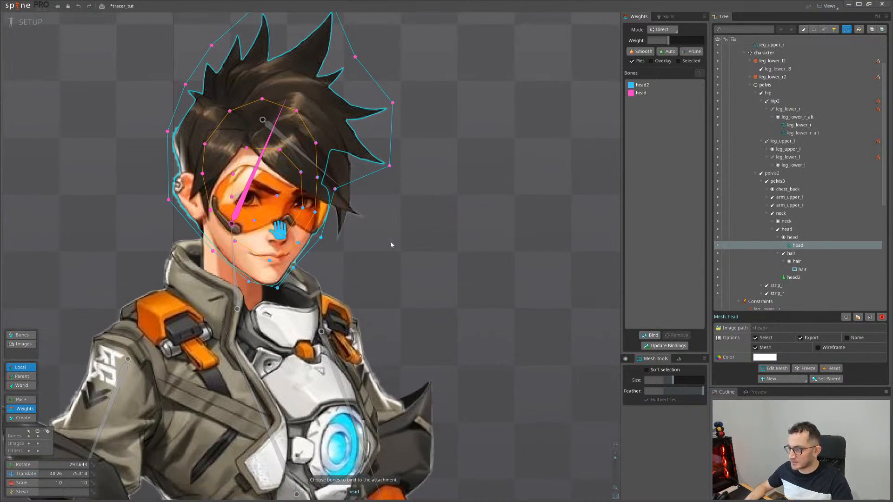
# Select all head mesh vertices and give the head bone full weight of 100
pyautogui.scroll(-3, 392, 260)
pyautogui.moveTo(162, 58); pyautogui.dragTo(523, 402)
pyautogui.click(290, 222)
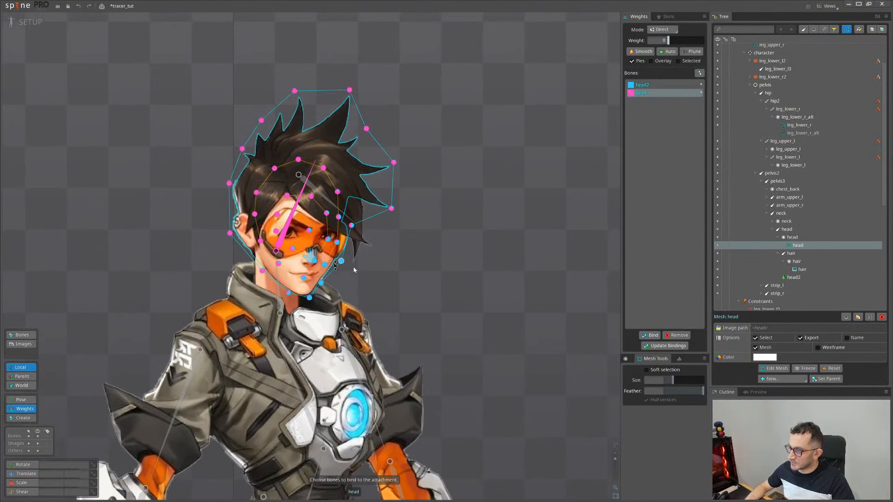
pyautogui.moveTo(341, 260); pyautogui.dragTo(411, 189)
# In Animate mode, key the head2 bone's translation at frame 0 and move it to about 20.55, -1.86 at frame 10
pyautogui.click(31, 23)
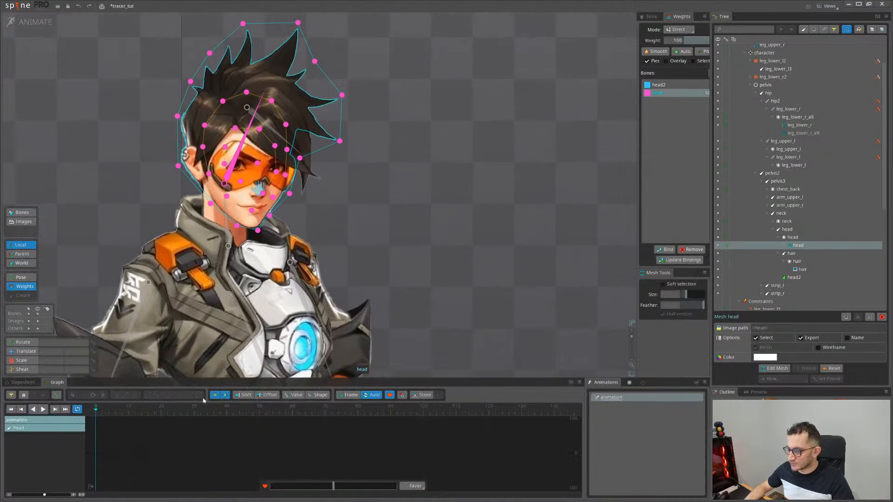
pyautogui.click(14, 382)
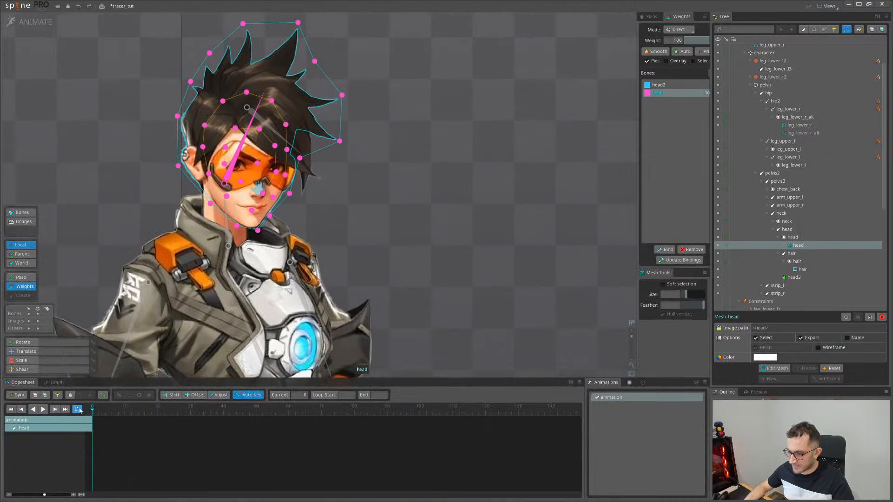
pyautogui.moveTo(258, 189); pyautogui.dragTo(274, 193)
pyautogui.press('space')
pyautogui.press('space')
pyautogui.scroll(1, 275, 192)
pyautogui.click(275, 192)
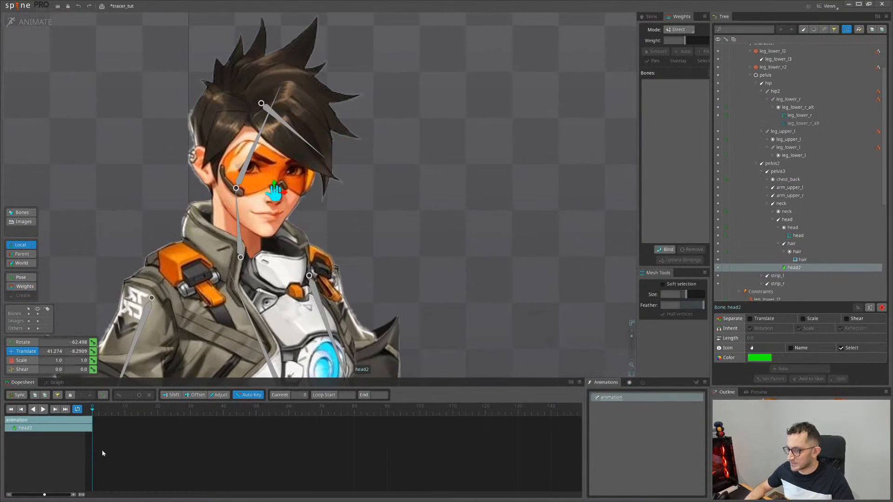
pyautogui.click(94, 351)
pyautogui.moveTo(422, 231); pyautogui.dragTo(403, 224)
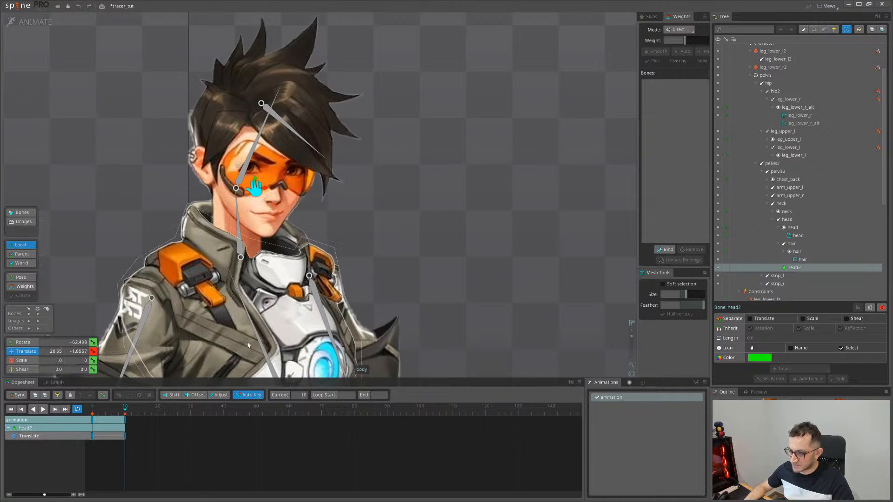
# Copy head2's starting translate key to frames 20 and 30, and move the bone to about 66.4, -13.0 at frame 20
pyautogui.click(158, 412)
pyautogui.hotkey('ctrl', 'v')
pyautogui.click(191, 411)
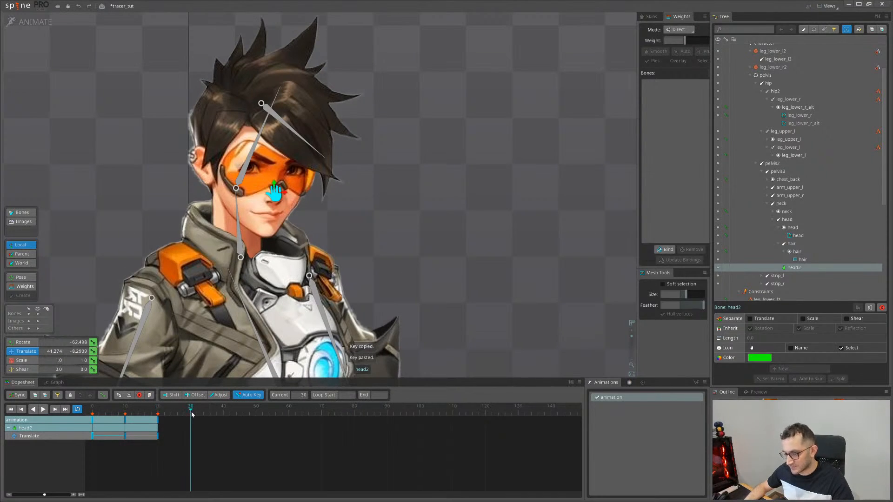
pyautogui.hotkey('ctrl', 'v')
pyautogui.click(158, 418)
pyautogui.moveTo(432, 243); pyautogui.dragTo(447, 245)
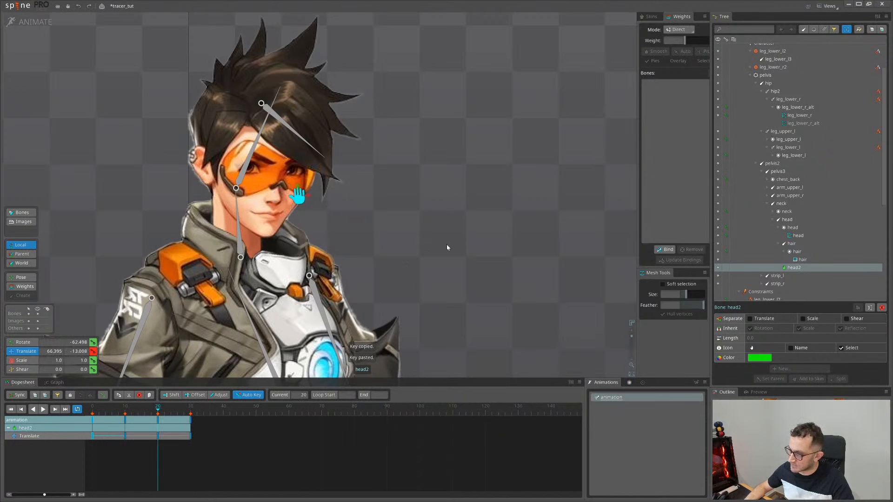
# Select the head mesh for weighting and set the weight mode to Add with head2 as the painted bone
pyautogui.click(261, 195)
pyautogui.click(231, 154)
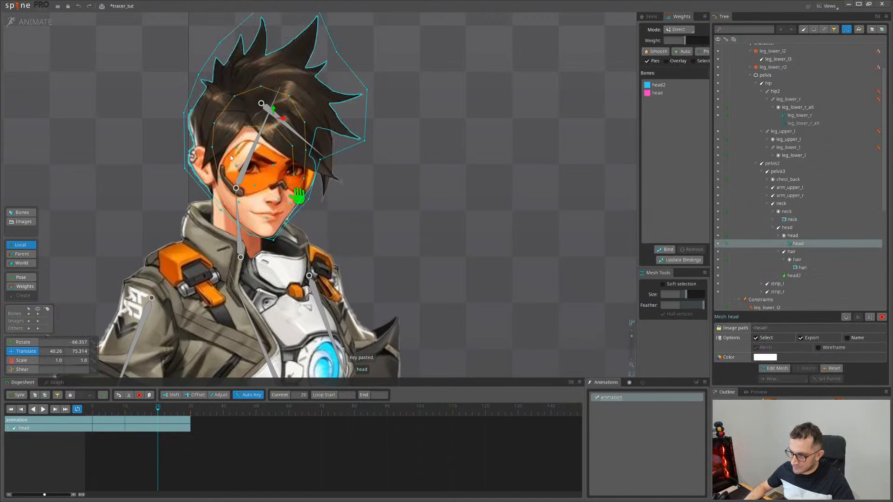
pyautogui.scroll(-3, 228, 151)
pyautogui.moveTo(183, 62); pyautogui.dragTo(378, 365)
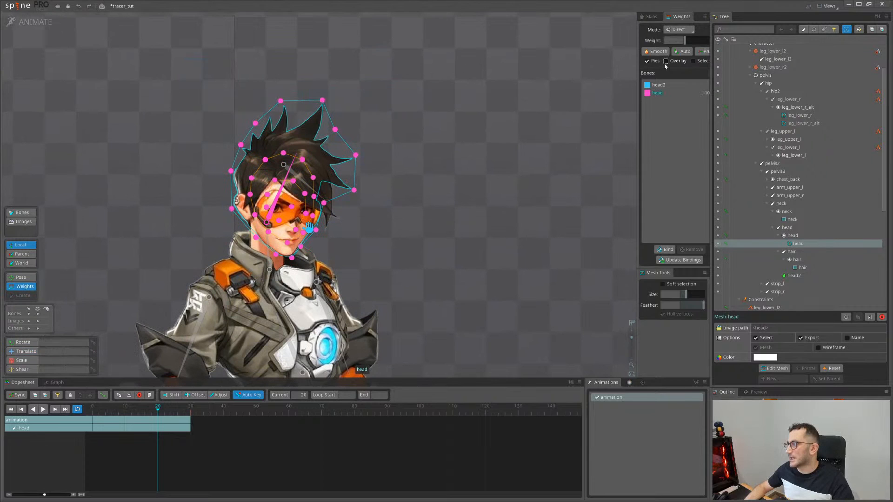
pyautogui.click(675, 31)
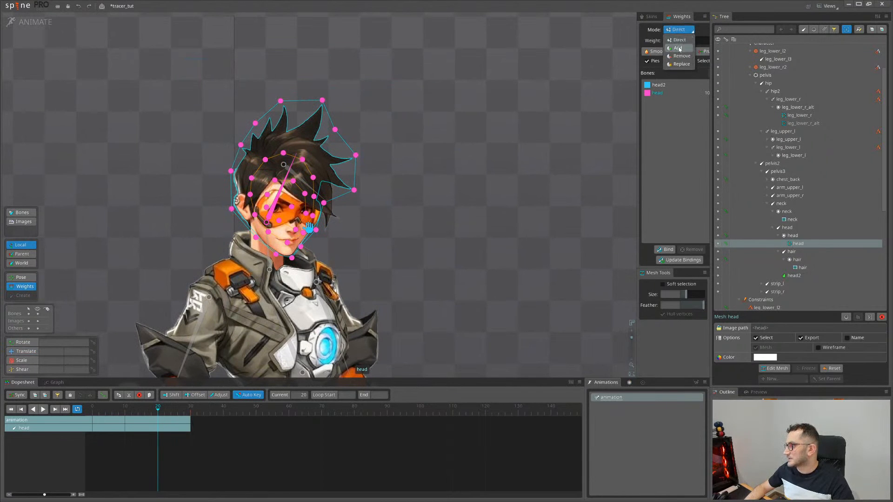
pyautogui.click(678, 48)
pyautogui.click(671, 107)
# Set the weight brush to strength 22, size 69 and feather 100
pyautogui.scroll(2, 409, 193)
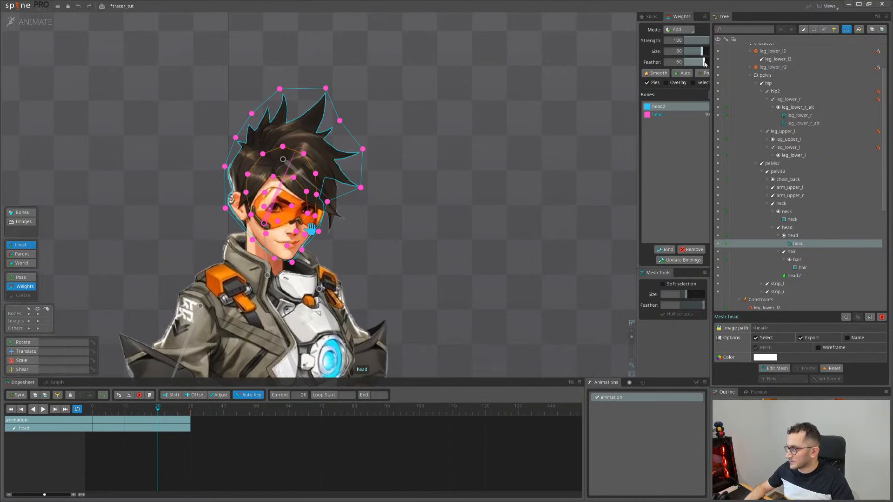
pyautogui.moveTo(704, 64); pyautogui.dragTo(721, 65)
pyautogui.moveTo(441, 179); pyautogui.dragTo(445, 202)
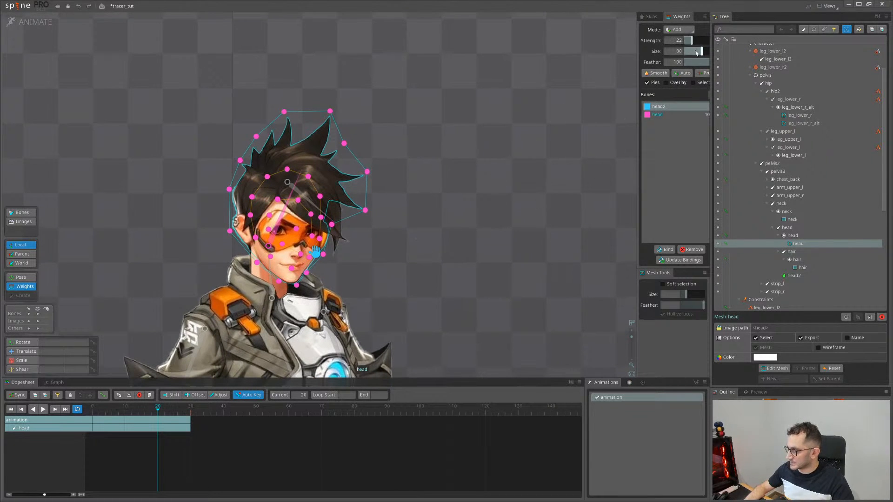
pyautogui.moveTo(696, 53); pyautogui.dragTo(693, 53)
pyautogui.scroll(3, 298, 242)
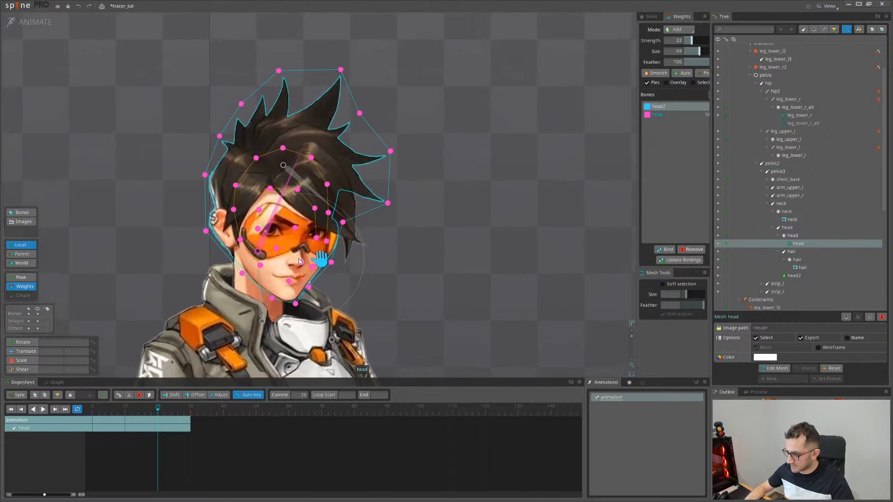
# Paint head2 weight onto the face vertices around the eyes, nose and mouth
pyautogui.moveTo(298, 264); pyautogui.dragTo(307, 258)
pyautogui.hotkey('ctrl', 'z')
pyautogui.click(273, 236)
pyautogui.click(275, 238)
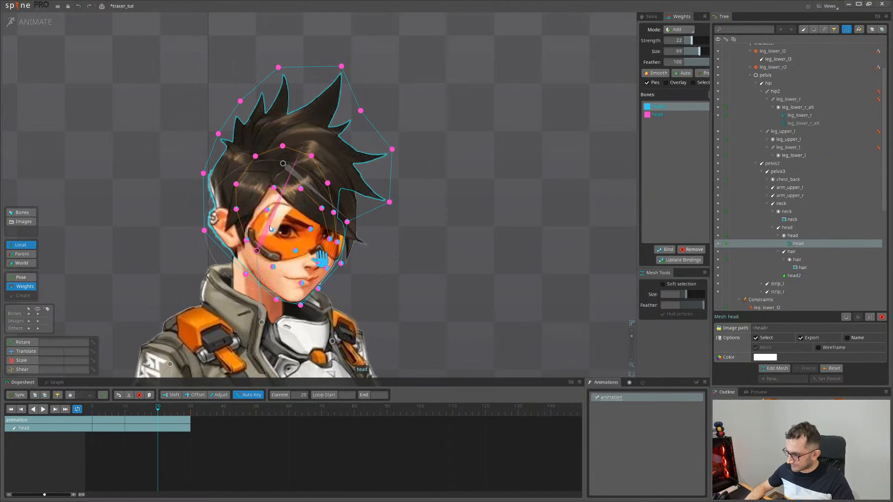
pyautogui.click(278, 241)
# Add some head bone weight back along the far cheek edge and reselect head2 as the painted bone
pyautogui.click(656, 115)
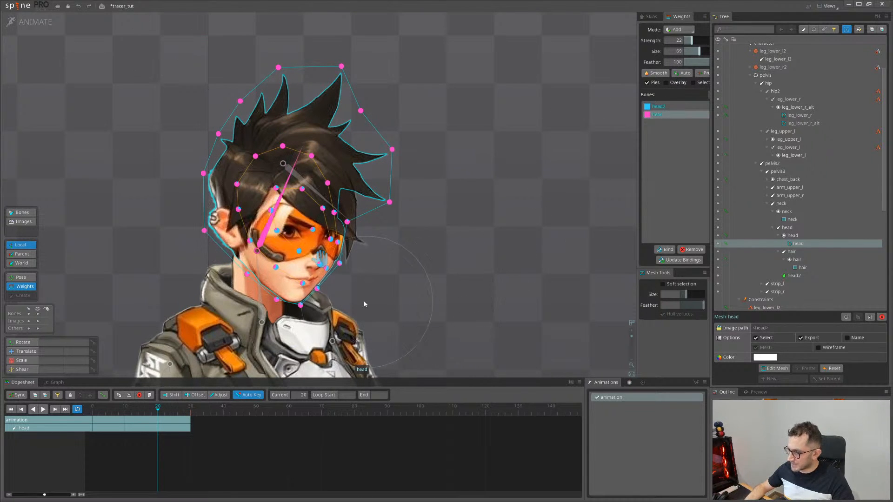
pyautogui.moveTo(393, 286); pyautogui.dragTo(377, 282)
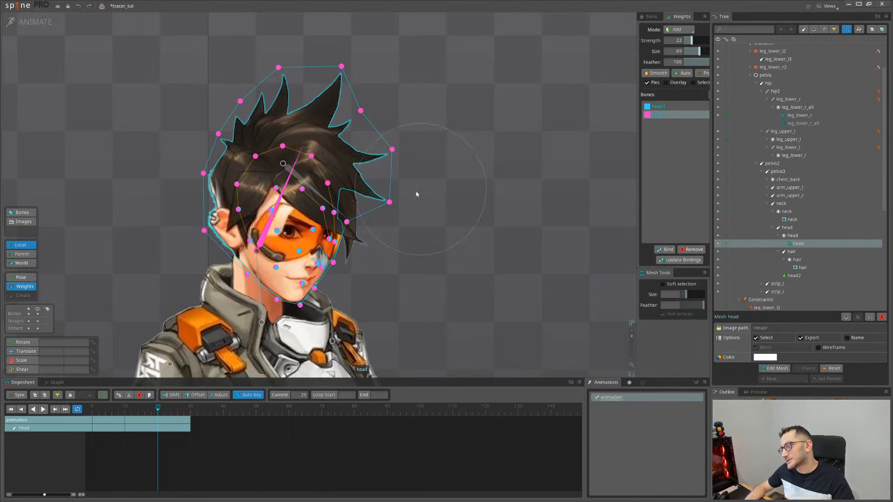
pyautogui.click(692, 109)
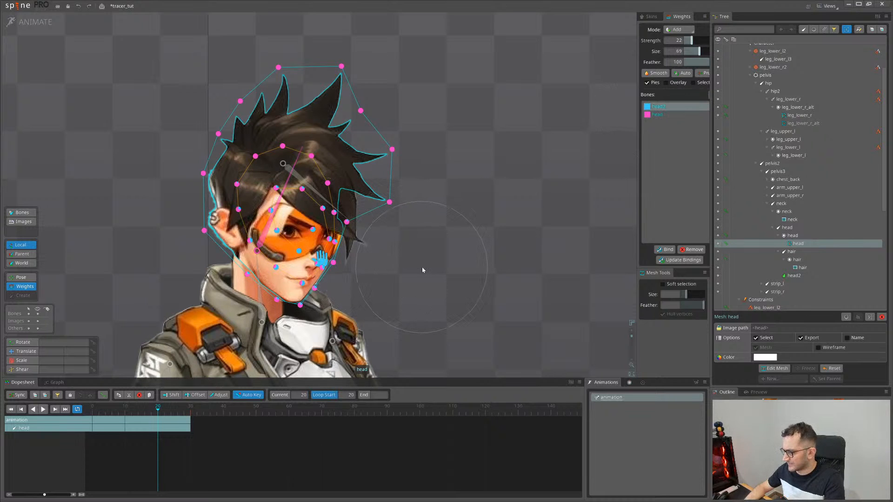
pyautogui.press('[')
pyautogui.moveTo(453, 263); pyautogui.dragTo(442, 257)
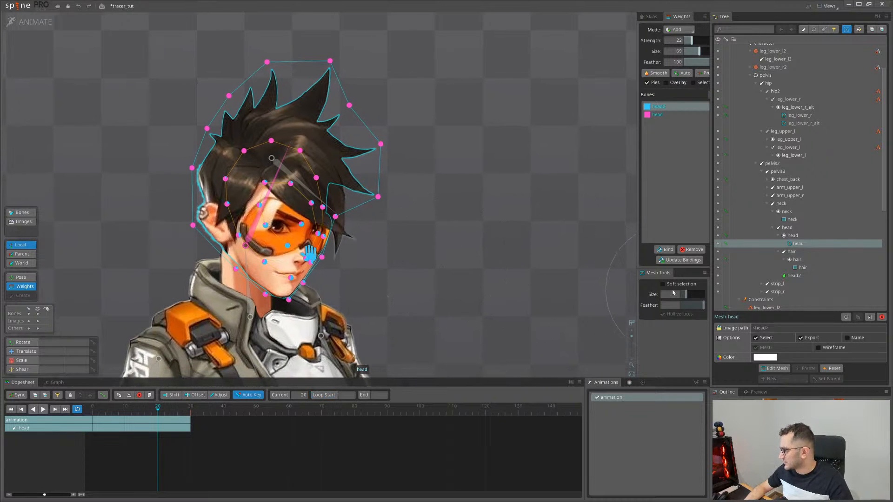
pyautogui.moveTo(497, 232); pyautogui.dragTo(520, 248)
pyautogui.moveTo(334, 283); pyautogui.dragTo(389, 272)
pyautogui.scroll(2, 347, 248)
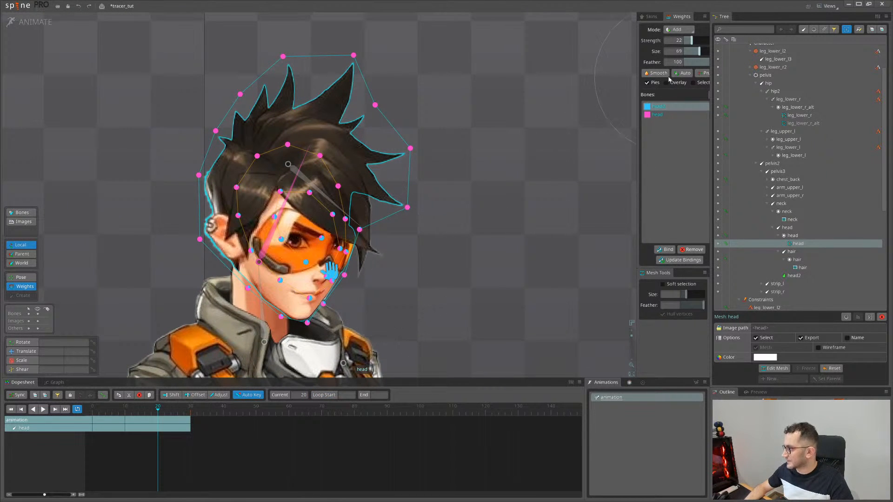
# Return the weight mode to Direct and raise head2's weight on the jaw and chin vertices with the playhead near frame 10.75
pyautogui.click(679, 30)
pyautogui.click(678, 40)
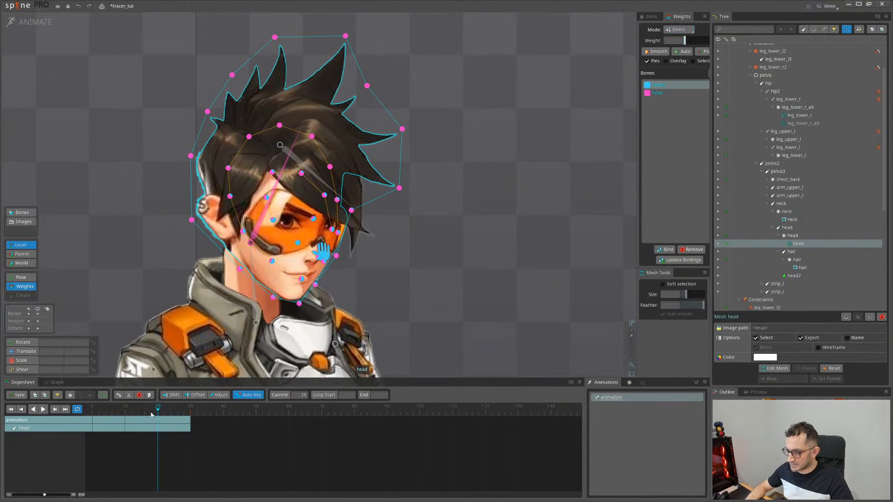
pyautogui.moveTo(151, 414); pyautogui.dragTo(127, 413)
pyautogui.scroll(2, 324, 265)
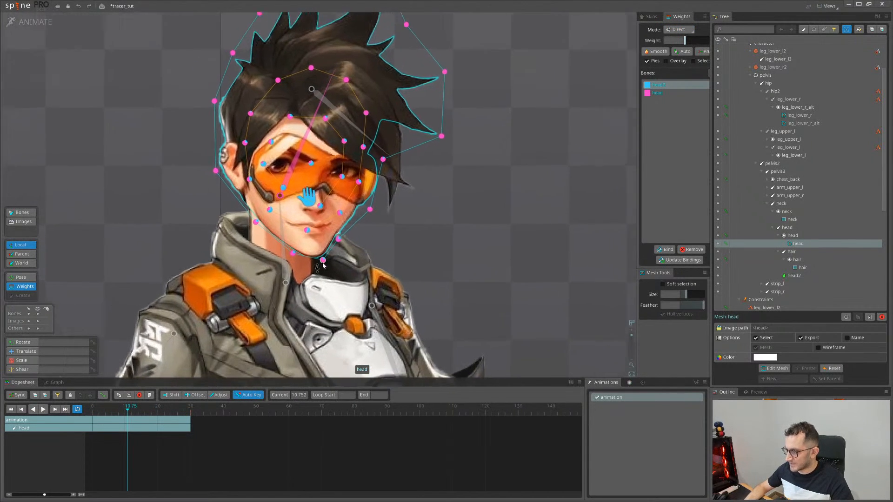
pyautogui.scroll(2, 323, 265)
pyautogui.click(282, 249)
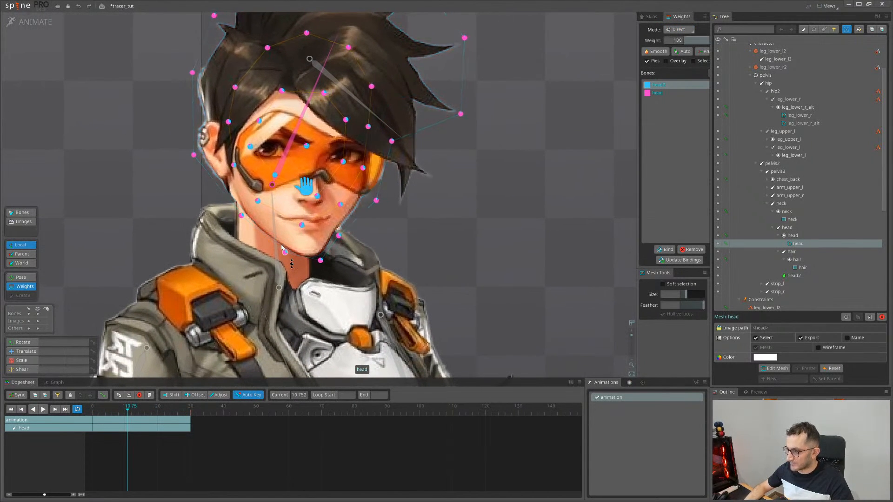
pyautogui.moveTo(283, 250); pyautogui.dragTo(284, 233)
pyautogui.moveTo(321, 259); pyautogui.dragTo(311, 229)
# Raise head2's weight on the vertices around the eyes, to 99.7 between the eyes, and adjust the far cheek edge to about 25
pyautogui.moveTo(320, 198); pyautogui.dragTo(304, 164)
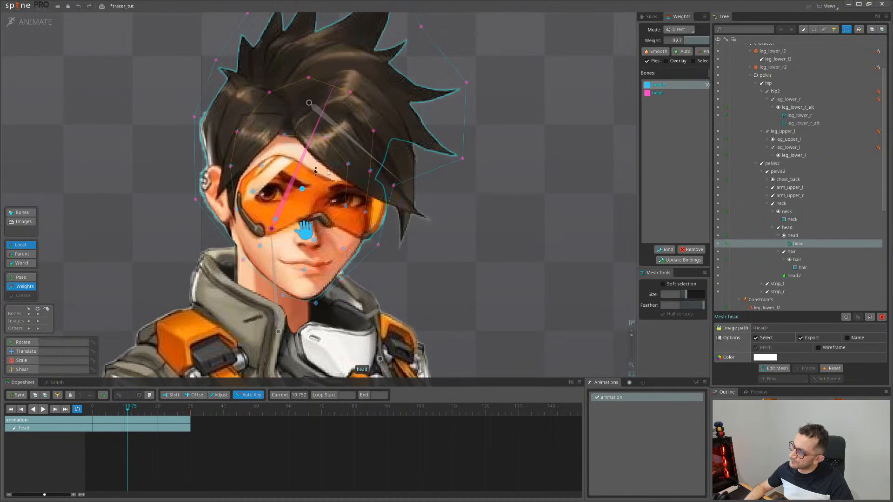
pyautogui.moveTo(346, 205); pyautogui.dragTo(287, 120)
pyautogui.moveTo(262, 167); pyautogui.dragTo(263, 148)
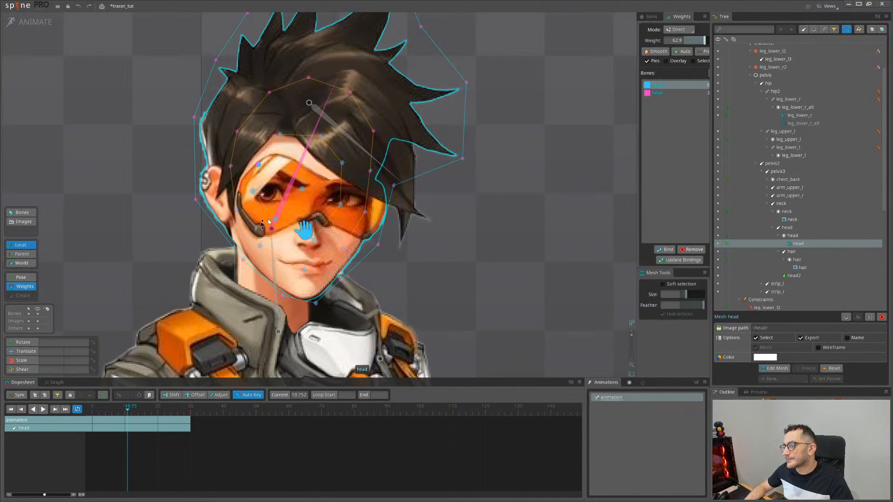
pyautogui.moveTo(377, 247); pyautogui.dragTo(378, 230)
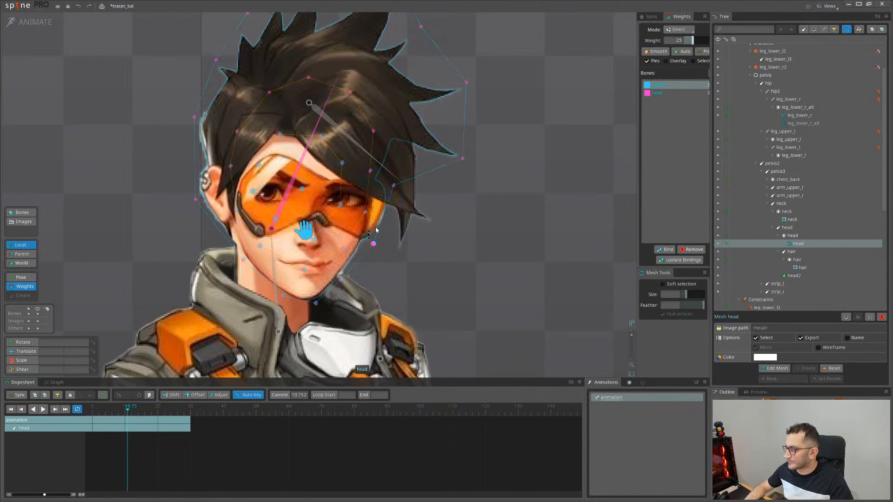
# Give head2 slight weight on the inner loop vertices over the crown and about 5 on the vertex by the ear
pyautogui.moveTo(369, 132)
pyautogui.mouseDown()
pyautogui.moveTo(348, 81)
pyautogui.moveTo(305, 69)
pyautogui.mouseUp()
pyautogui.moveTo(269, 93); pyautogui.dragTo(266, 89)
pyautogui.moveTo(196, 200); pyautogui.dragTo(197, 195)
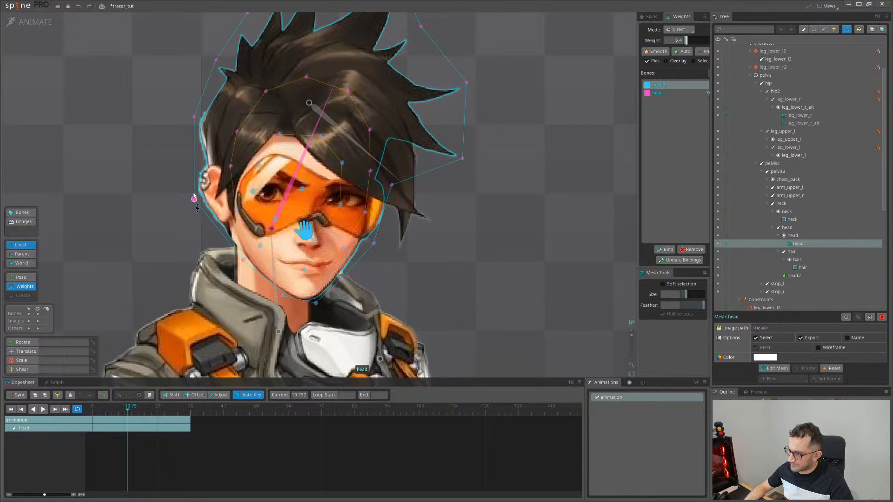
pyautogui.moveTo(204, 134); pyautogui.dragTo(206, 161)
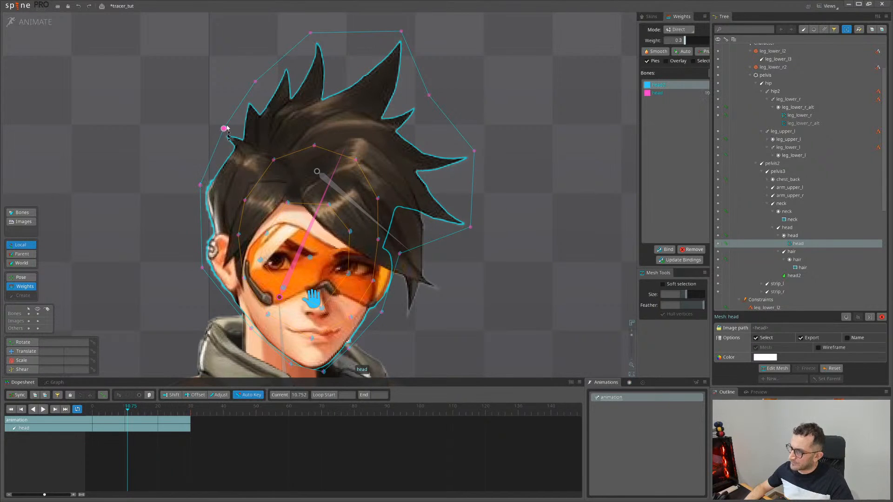
# Give the outline vertices around the spiky hair small head2 weights, about 10 on the lowest far-side spike
pyautogui.moveTo(226, 127); pyautogui.dragTo(230, 119)
pyautogui.moveTo(255, 84); pyautogui.dragTo(254, 81)
pyautogui.moveTo(299, 105); pyautogui.dragTo(252, 167)
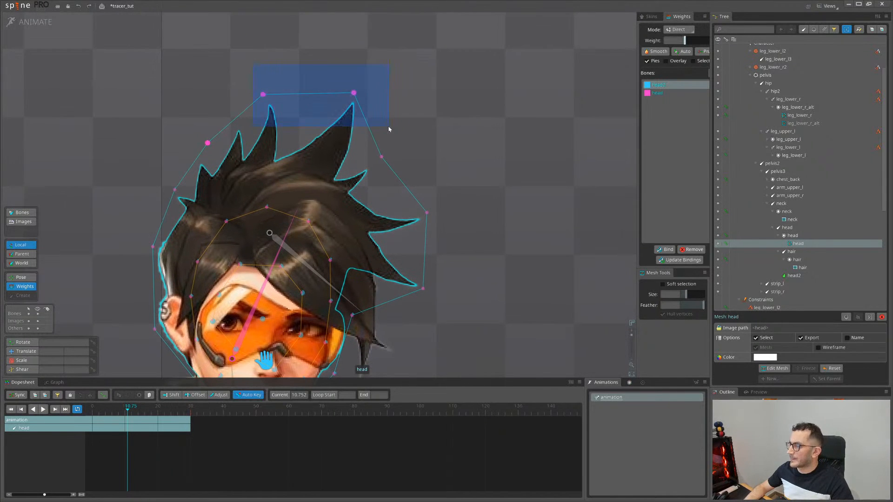
pyautogui.moveTo(389, 129); pyautogui.dragTo(427, 130)
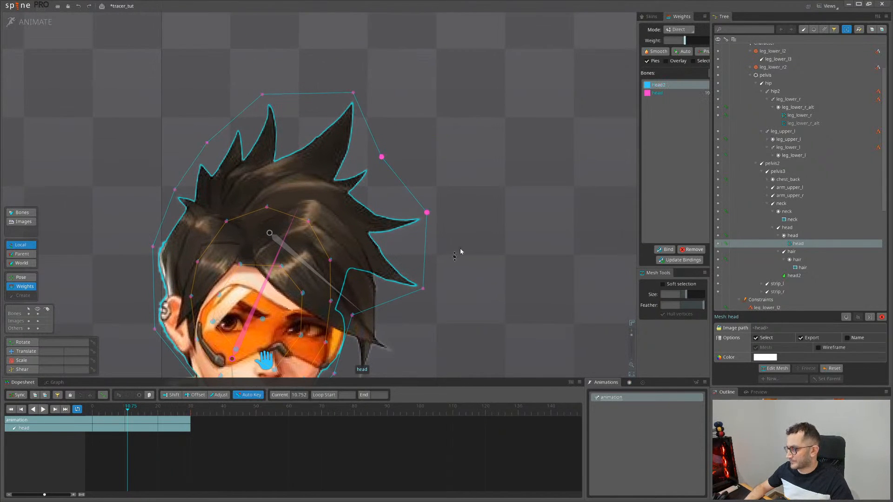
pyautogui.moveTo(459, 249); pyautogui.dragTo(455, 191)
pyautogui.click(417, 230)
pyautogui.moveTo(405, 262); pyautogui.dragTo(433, 218)
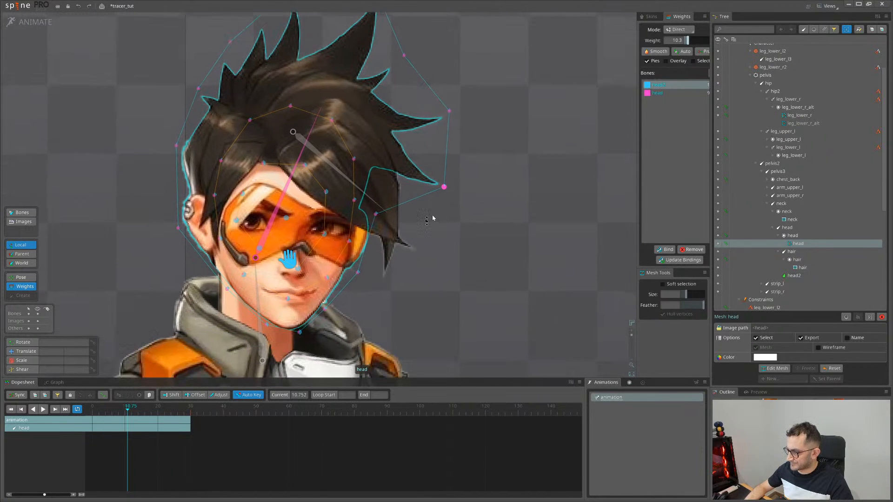
# Adjust head2's weight on the chin vertex to about 53 and raise it on the far cheek and mouth vertices
pyautogui.click(299, 332)
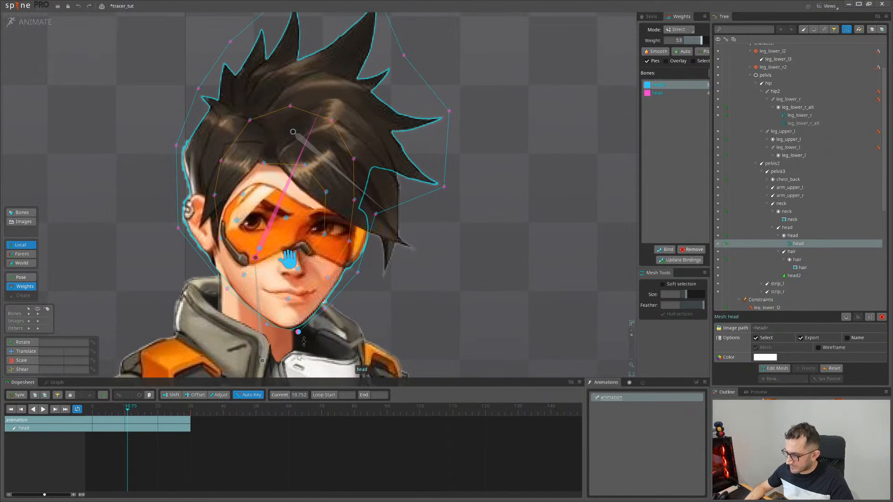
pyautogui.click(326, 278)
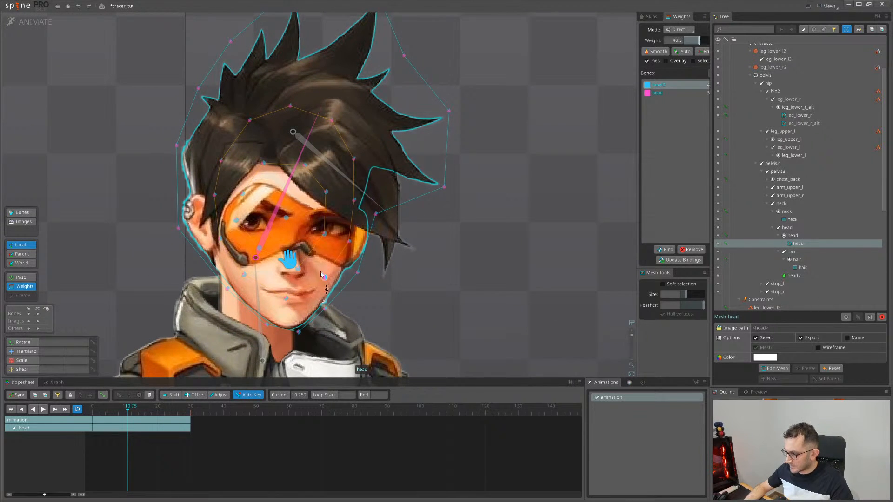
pyautogui.click(283, 297)
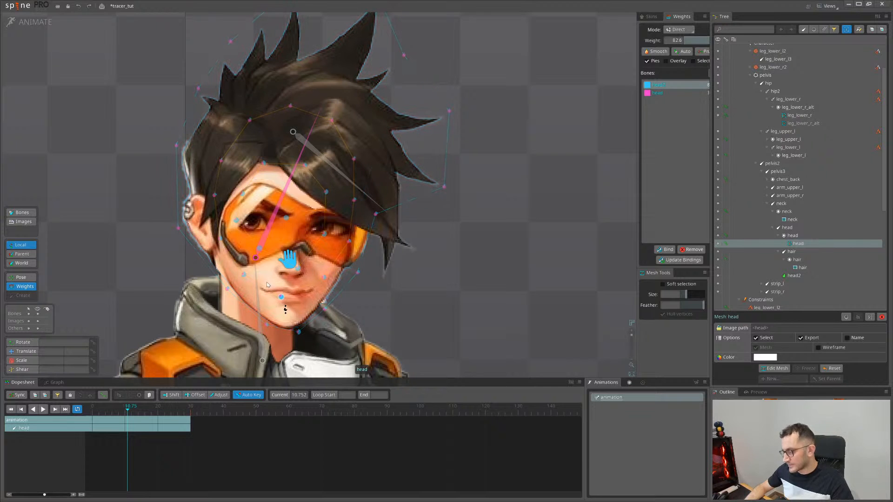
pyautogui.click(296, 268)
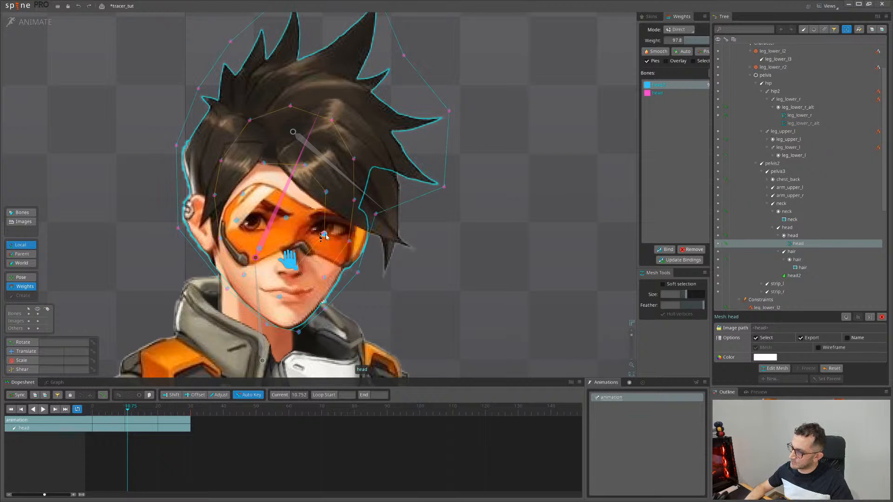
# Adjust head2's weight on the near cheek, set the near face edge to about 32 and the near-side forehead vertex to 69.2
pyautogui.click(245, 276)
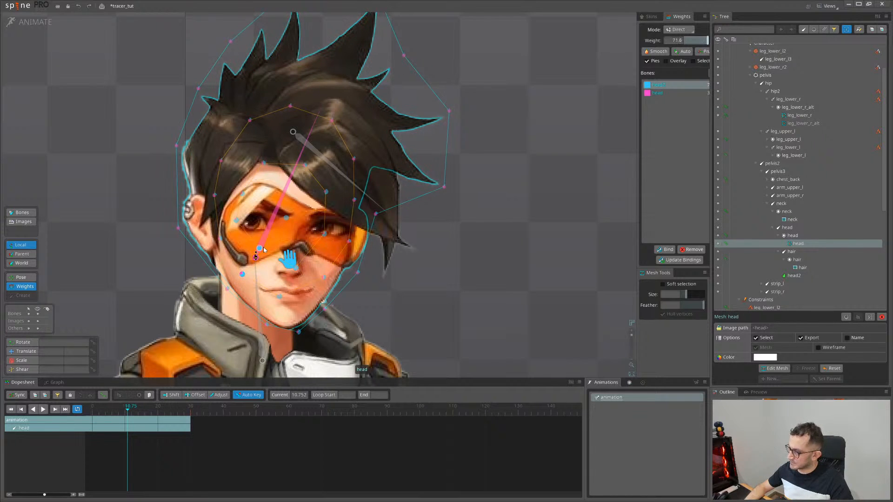
pyautogui.click(222, 239)
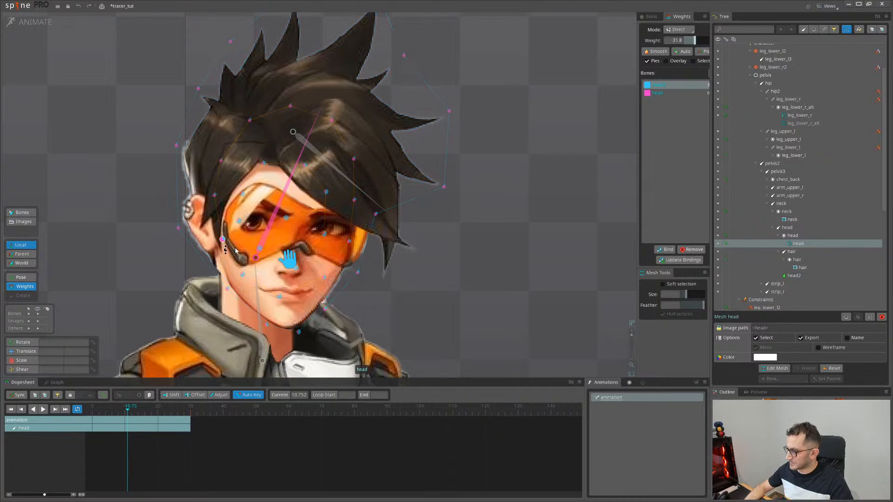
pyautogui.click(240, 193)
# Set head2's weight to about 63 on the near-side jaw vertex and about 28 on the far jaw outline vertex
pyautogui.scroll(-3, 385, 274)
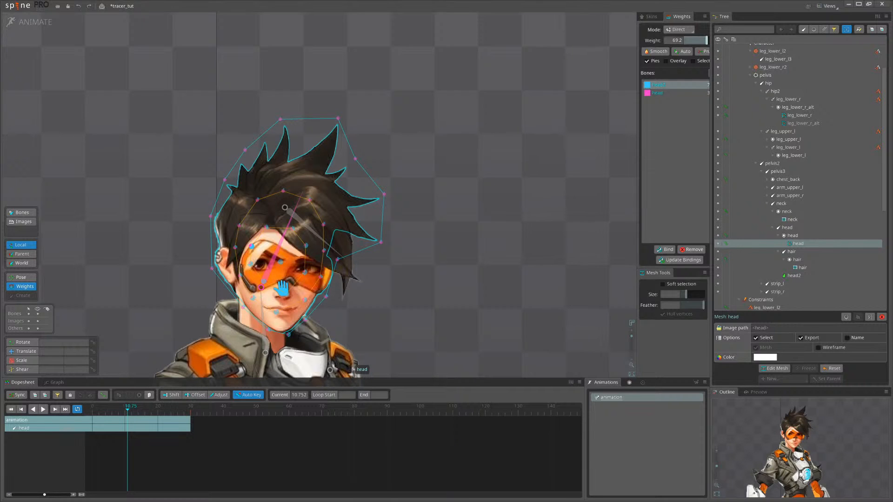
pyautogui.scroll(3, 411, 285)
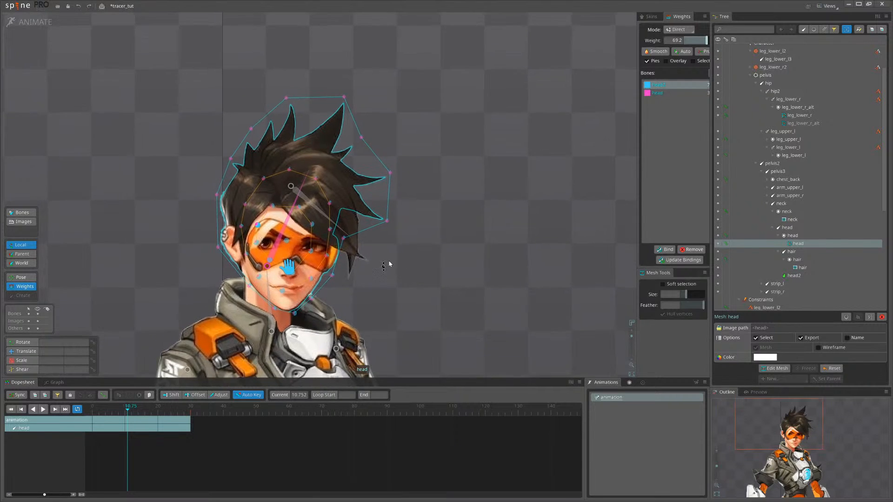
pyautogui.scroll(3, 806, 422)
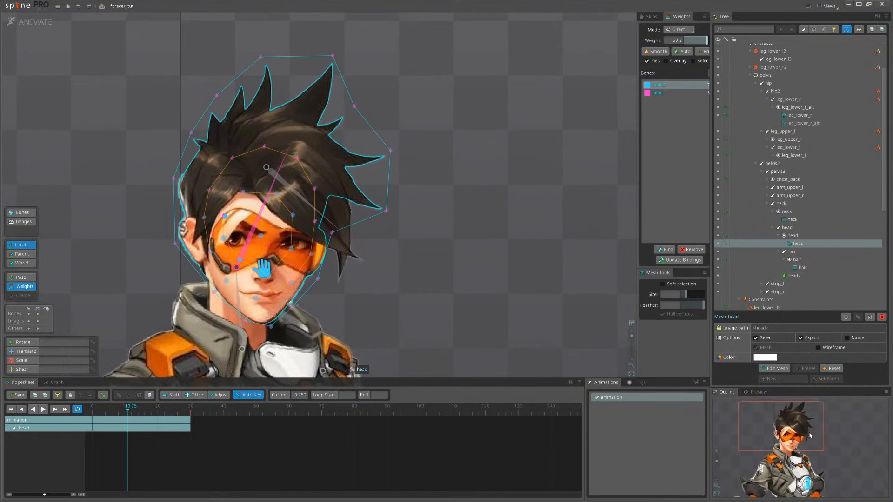
pyautogui.moveTo(807, 422); pyautogui.dragTo(877, 440)
pyautogui.moveTo(412, 304); pyautogui.dragTo(471, 314)
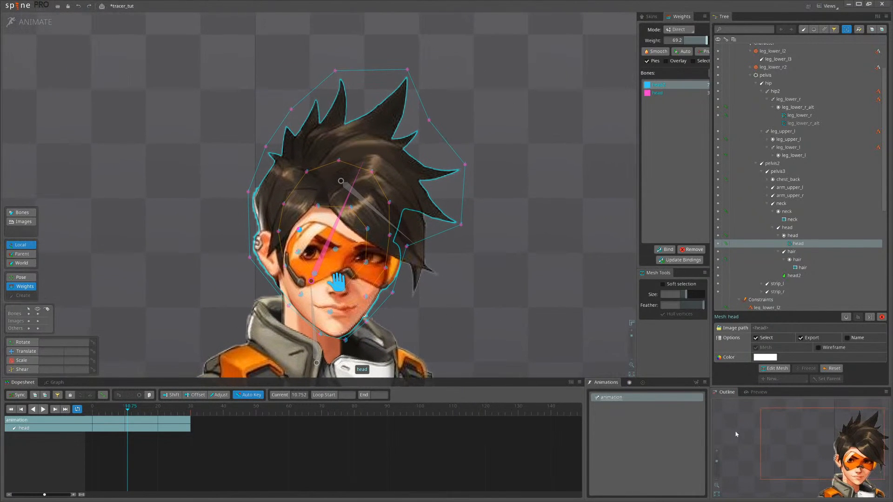
pyautogui.scroll(2, 328, 256)
pyautogui.moveTo(478, 280); pyautogui.dragTo(451, 291)
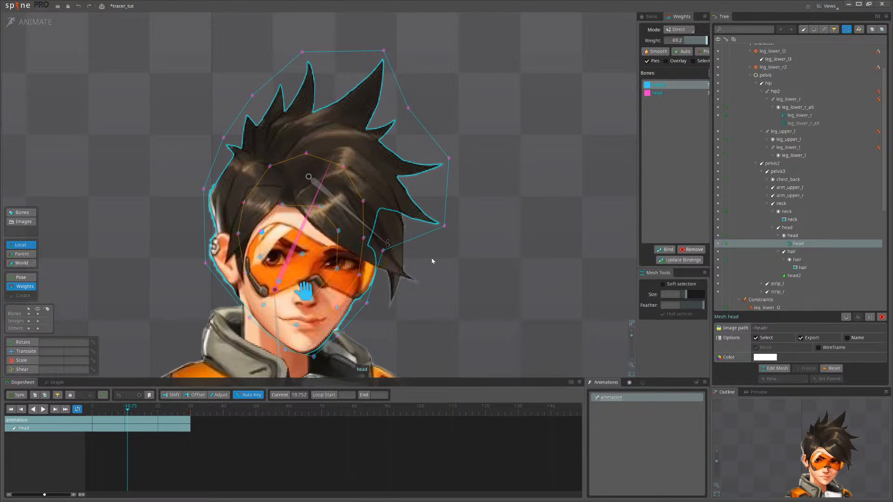
pyautogui.scroll(2, 294, 291)
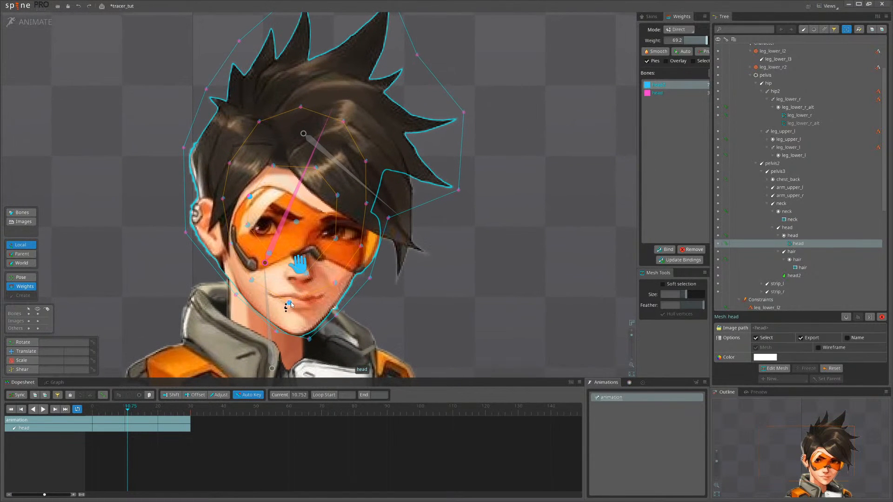
pyautogui.click(274, 329)
pyautogui.moveTo(276, 331)
pyautogui.mouseDown()
pyautogui.moveTo(274, 324)
pyautogui.moveTo(307, 336)
pyautogui.moveTo(264, 322)
pyautogui.mouseUp()
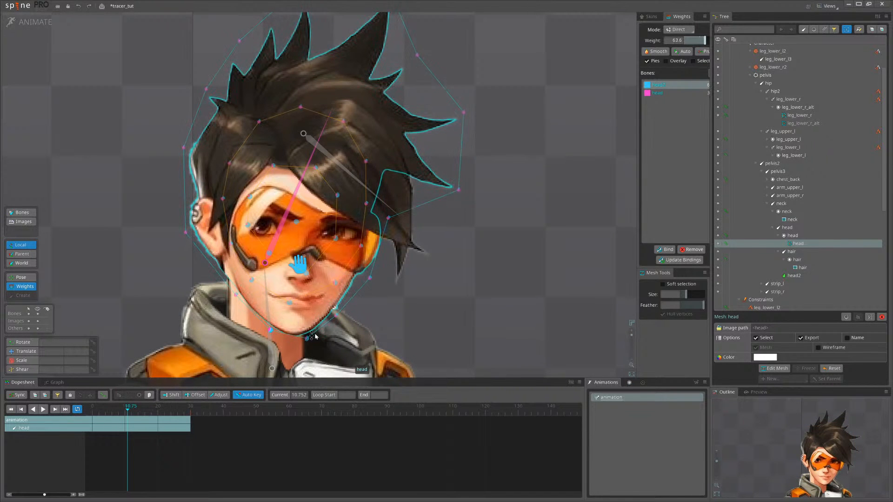
pyautogui.click(333, 315)
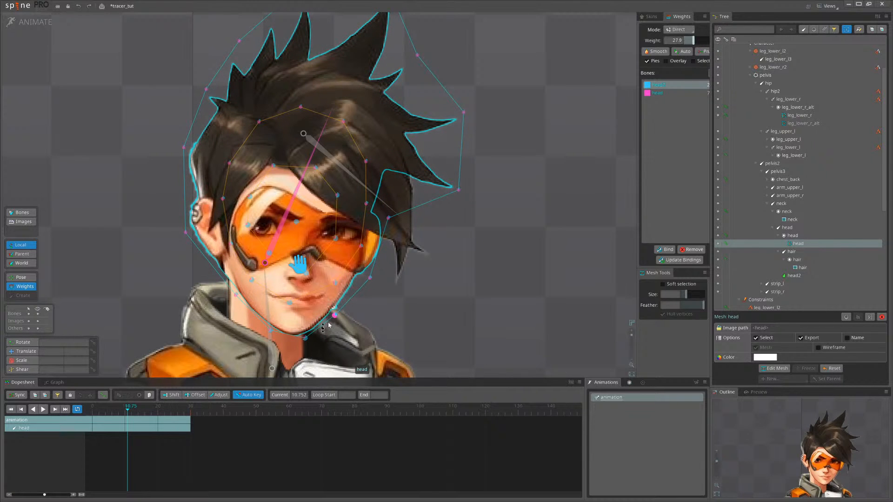
# With the playhead near frame 20.33, raise head2's weight on the far jaw vertex and set the far cheek outline vertex to about 30
pyautogui.moveTo(139, 412); pyautogui.dragTo(159, 412)
pyautogui.click(355, 319)
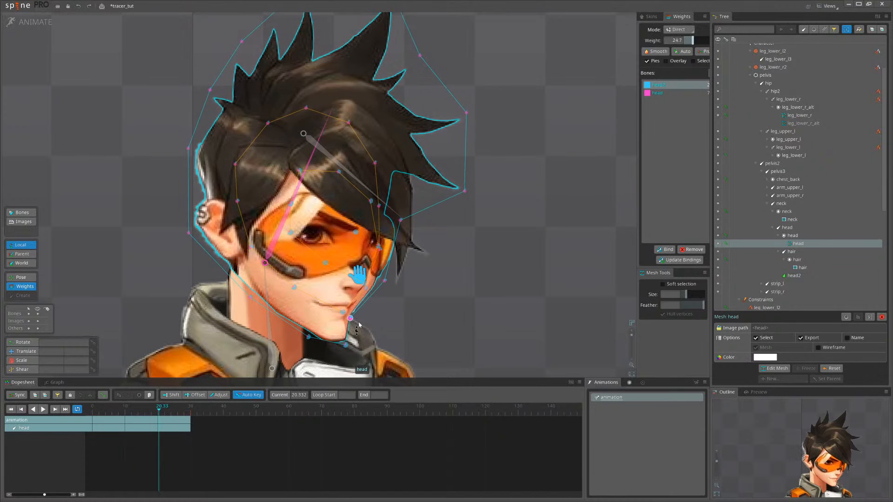
pyautogui.click(385, 281)
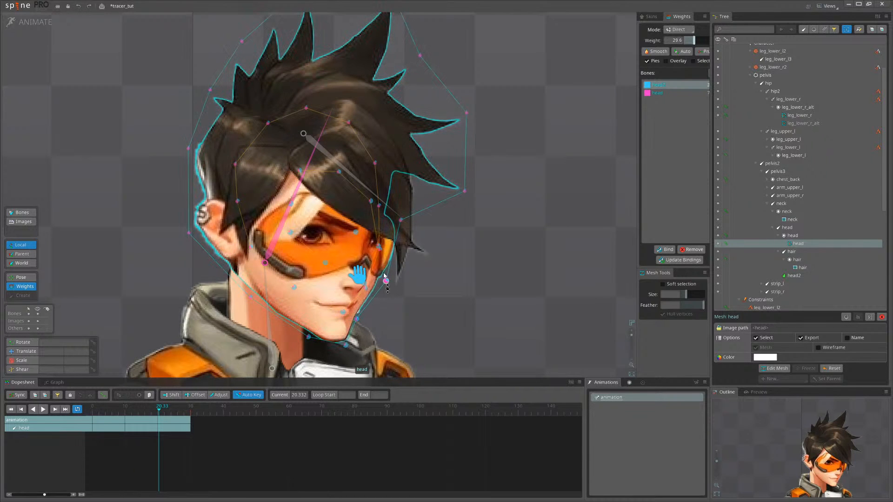
# With the playhead near frame 12.45, raise head2's weight on the crown loop and hairline vertices, to about 35 on the loop's far upper vertex
pyautogui.moveTo(162, 411); pyautogui.dragTo(134, 407)
pyautogui.moveTo(497, 233); pyautogui.dragTo(476, 273)
pyautogui.moveTo(278, 147); pyautogui.dragTo(280, 119)
pyautogui.click(241, 161)
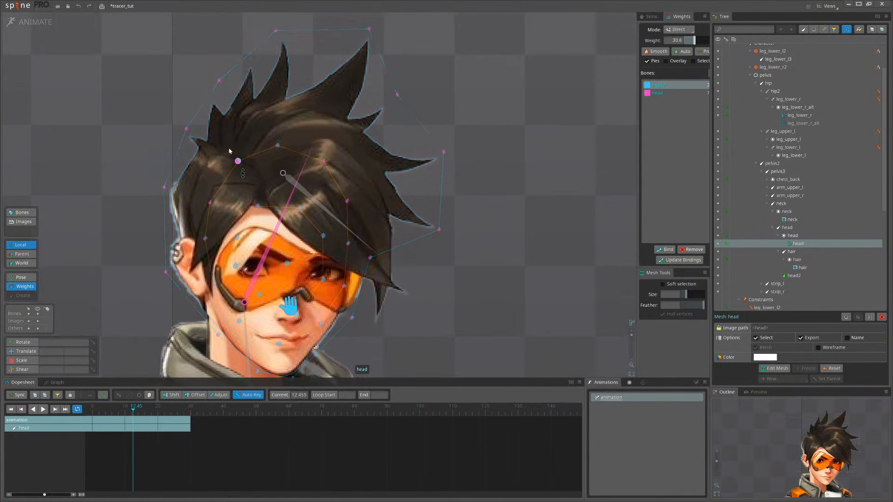
pyautogui.click(295, 204)
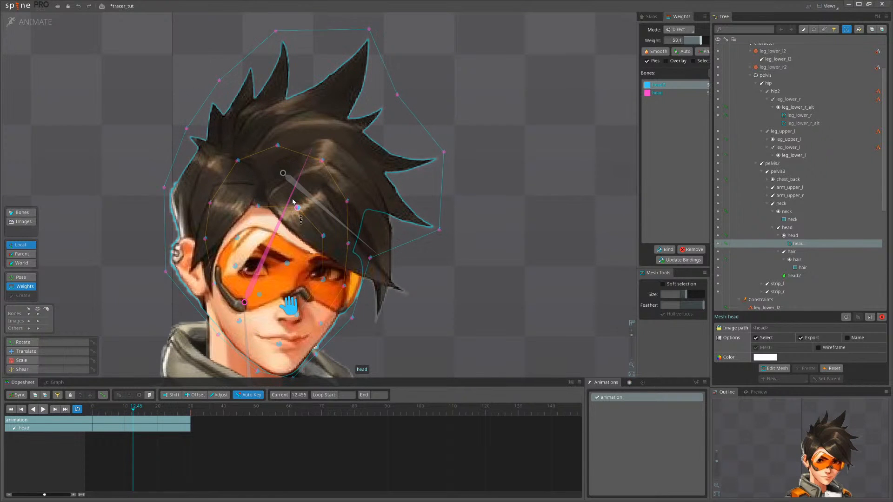
pyautogui.moveTo(324, 237); pyautogui.dragTo(328, 288)
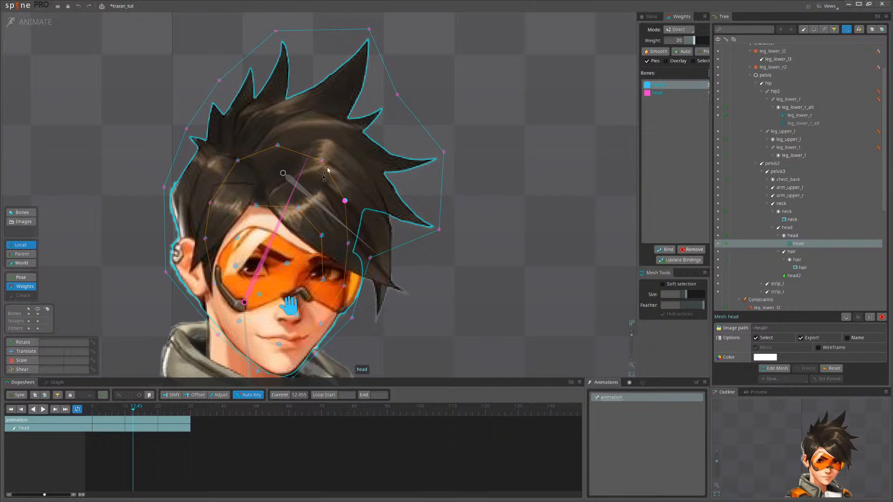
pyautogui.scroll(-2, 345, 203)
# Check the head turn with the playhead near frame 7.77 and deselect the head mesh
pyautogui.moveTo(134, 408)
pyautogui.mouseDown()
pyautogui.moveTo(158, 409)
pyautogui.moveTo(118, 409)
pyautogui.mouseUp()
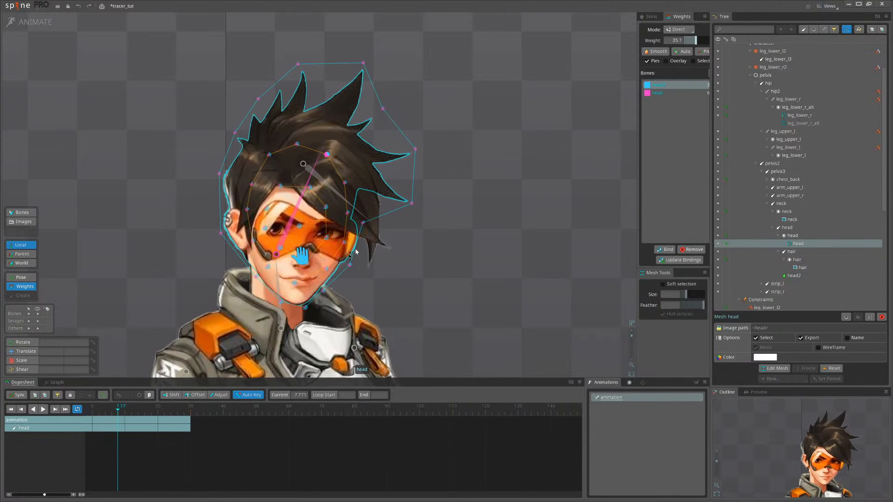
pyautogui.scroll(-2, 438, 249)
pyautogui.press('space')
pyautogui.press('space')
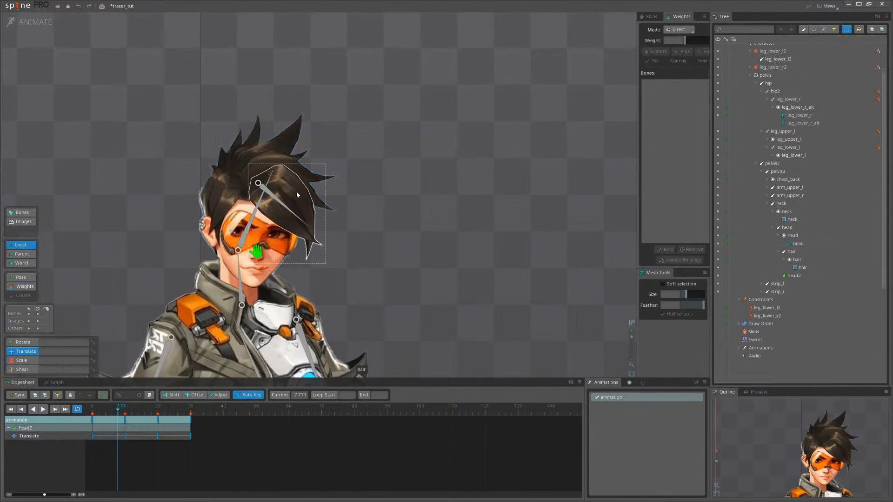
# In Setup mode, convert the hair fringe attachment into a mesh
pyautogui.click(299, 194)
pyautogui.click(19, 31)
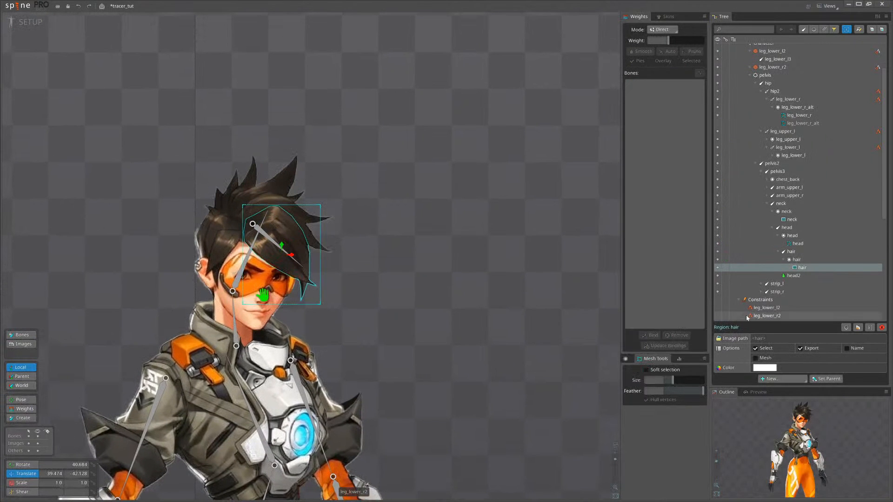
pyautogui.click(755, 358)
# Replace the hair mesh's rectangular hull with a new outline traced closely around the fringe and its two tips
pyautogui.click(773, 368)
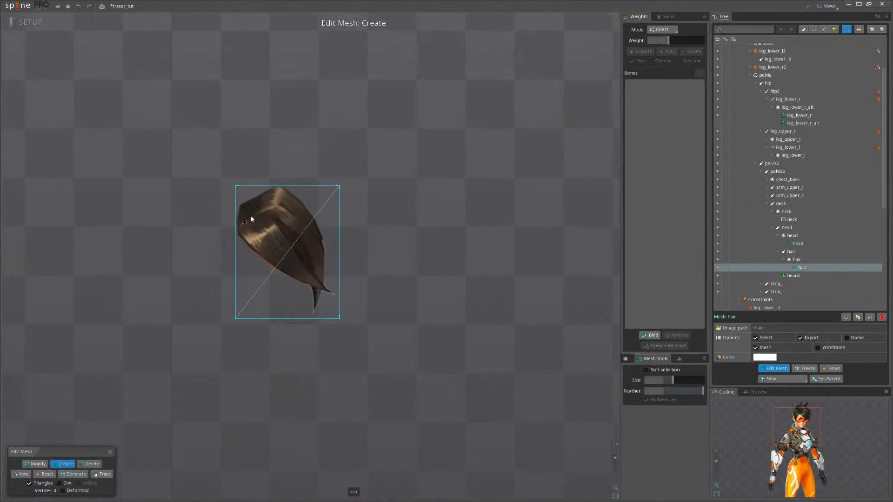
pyautogui.scroll(1, 227, 214)
pyautogui.click(23, 474)
pyautogui.scroll(-2, 307, 337)
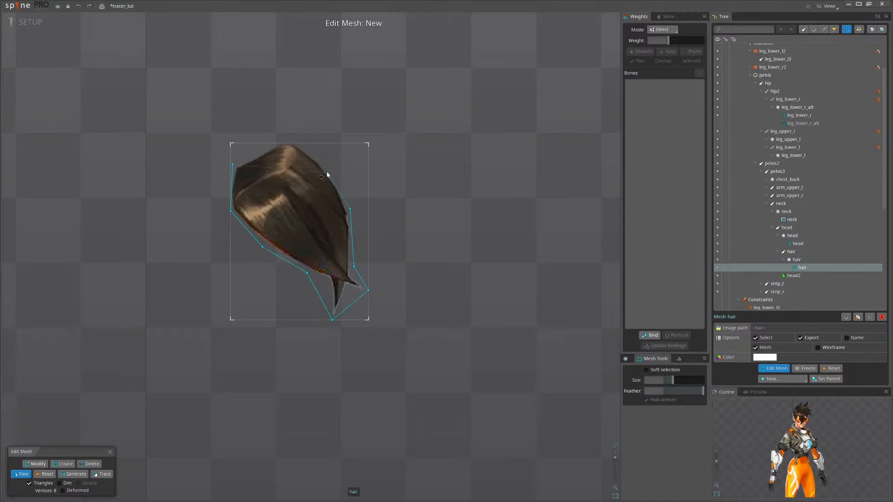
pyautogui.click(232, 165)
# Add two connected inner vertices along the middle of the hair mesh and finish the mesh editing
pyautogui.click(285, 190)
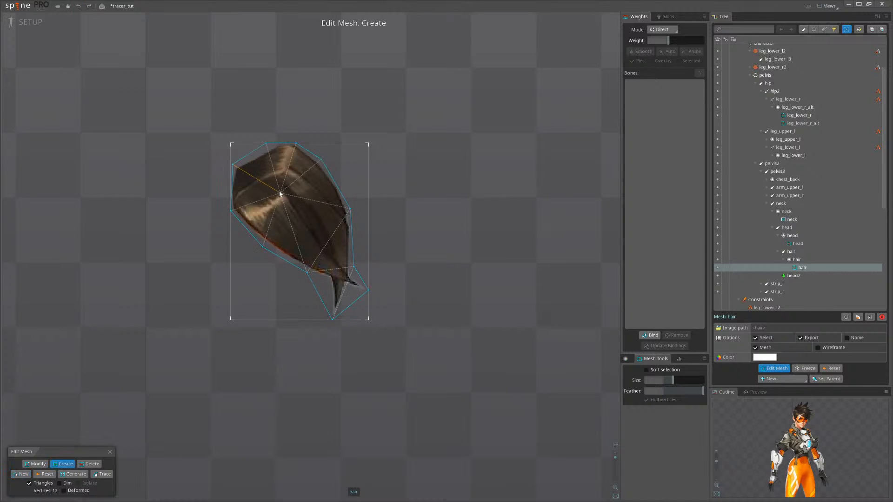
pyautogui.click(305, 216)
pyautogui.moveTo(305, 216); pyautogui.dragTo(325, 243)
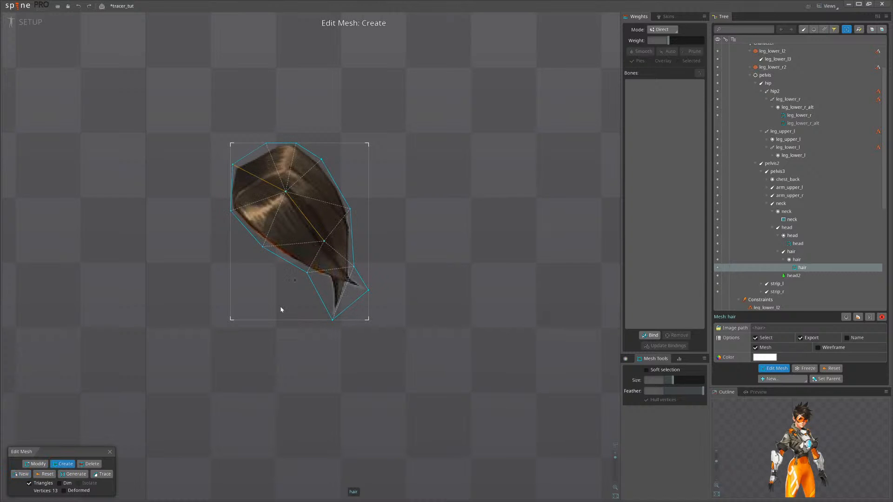
pyautogui.click(110, 452)
# Bind the hair mesh to the hair, head and head2 bones
pyautogui.click(649, 336)
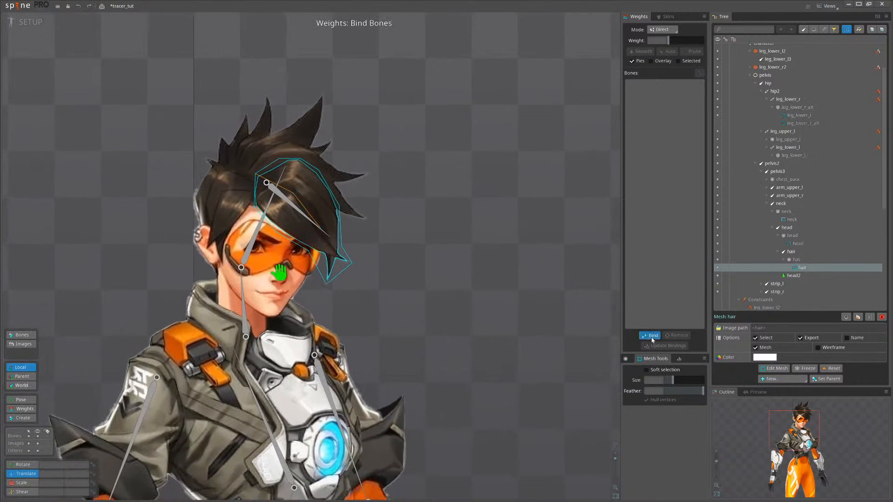
pyautogui.click(305, 217)
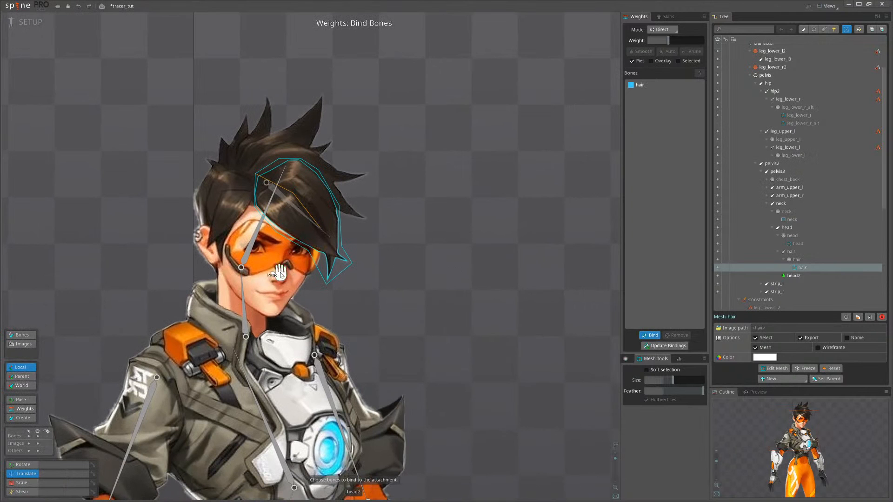
pyautogui.click(261, 226)
pyautogui.click(279, 273)
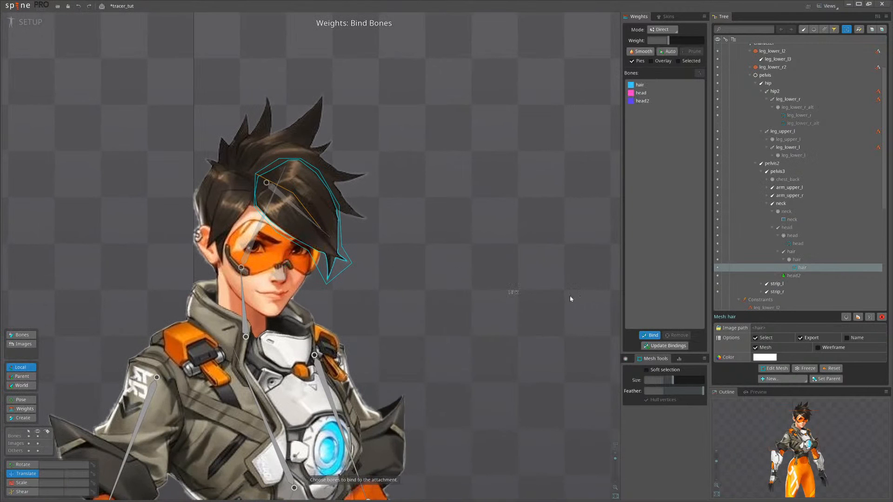
pyautogui.click(650, 336)
# Weight the hair mesh's upper vertices 100 to the head bone and smooth the weights
pyautogui.scroll(3, 423, 263)
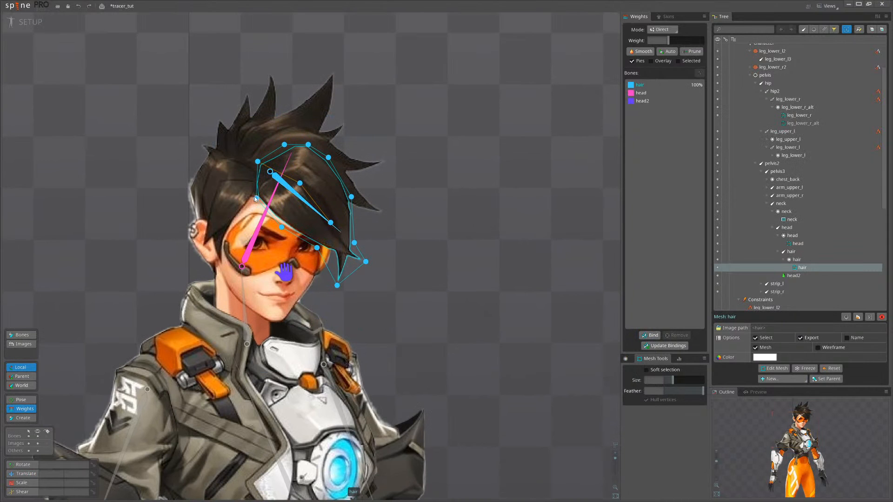
pyautogui.moveTo(212, 121); pyautogui.dragTo(339, 211)
pyautogui.click(263, 218)
pyautogui.moveTo(449, 245); pyautogui.dragTo(428, 91)
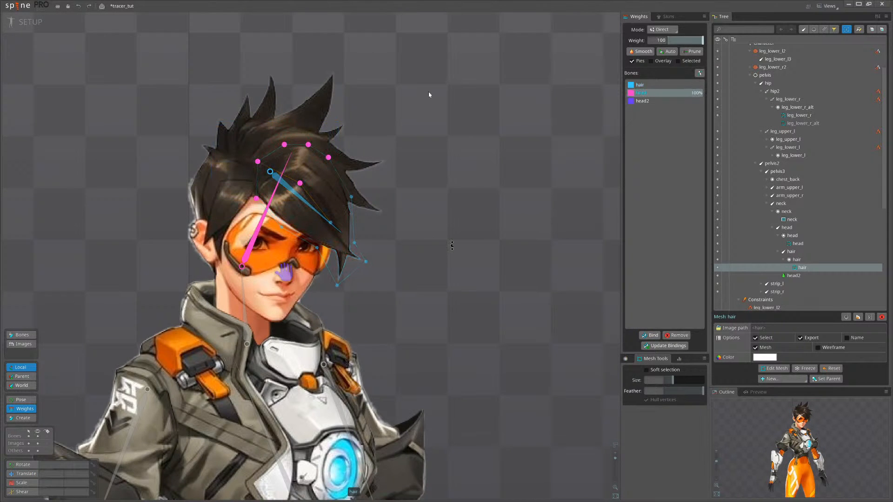
pyautogui.click(649, 54)
# Deselect the hair mesh and rotate the hair bone upward to test how the fringe deforms
pyautogui.press('Escape')
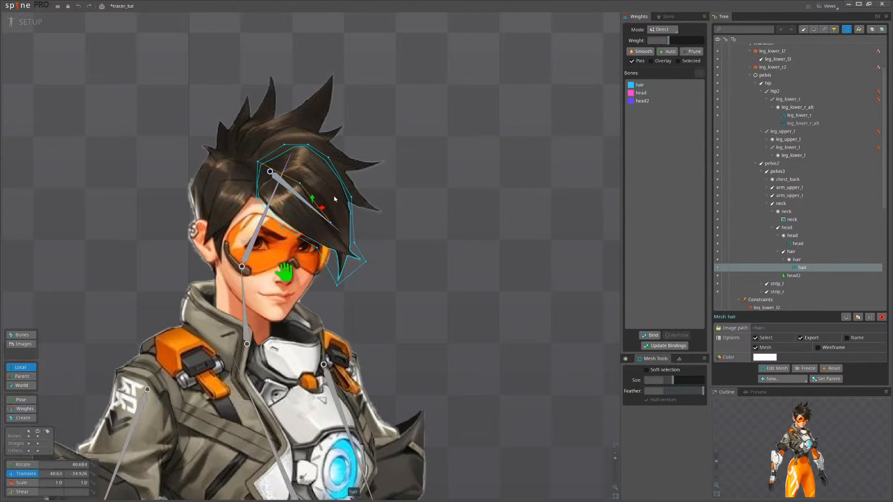
pyautogui.press('Escape')
pyautogui.moveTo(309, 203); pyautogui.dragTo(488, 195)
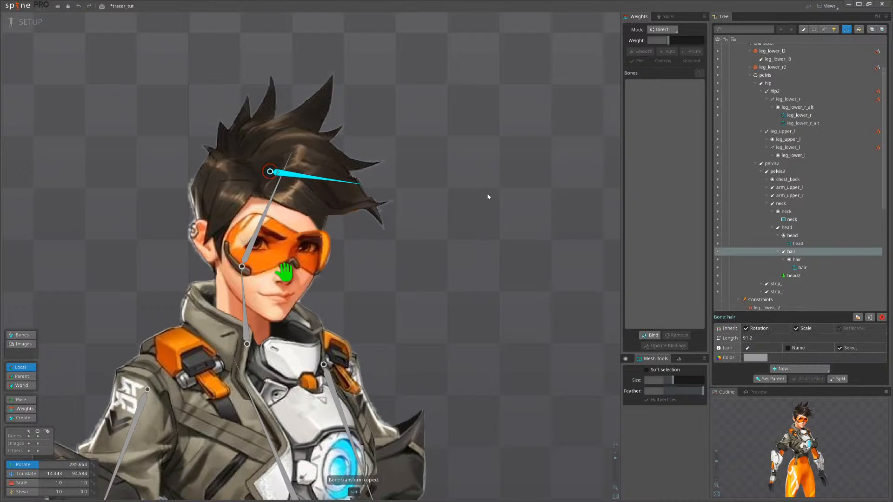
# Raise the hair bone's weight on the fringe's lower inner vertex to about 83
pyautogui.click(322, 199)
pyautogui.scroll(2, 322, 199)
pyautogui.press('g')
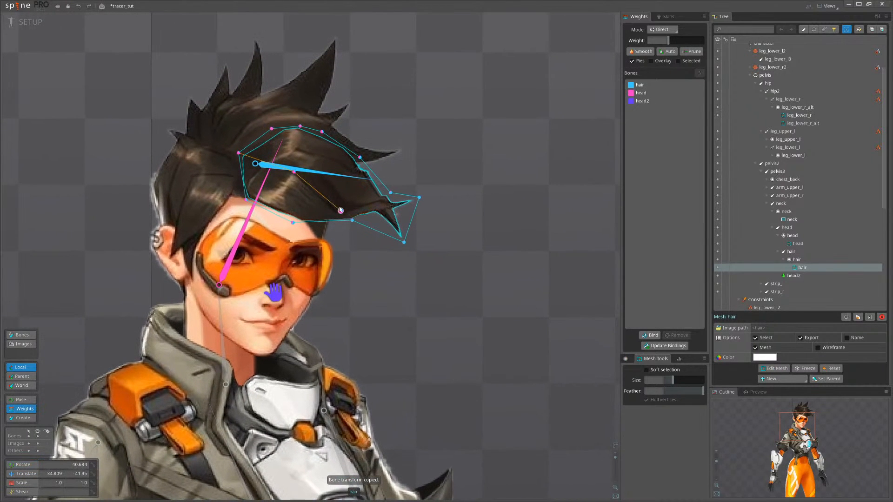
pyautogui.click(341, 211)
pyautogui.click(337, 177)
pyautogui.moveTo(340, 213); pyautogui.dragTo(352, 174)
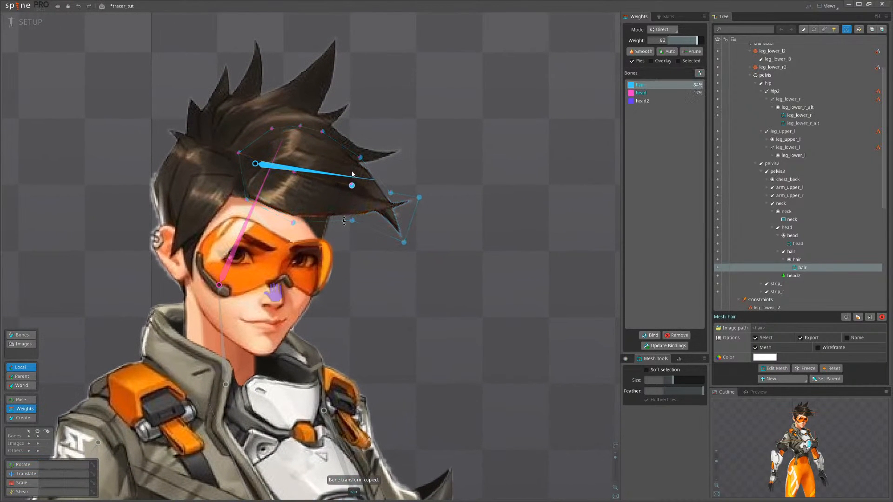
# Adjust the hair bone's weights around the fringe outline, setting the tip vertices to 100 and the lower inner vertex to about 54
pyautogui.click(391, 192)
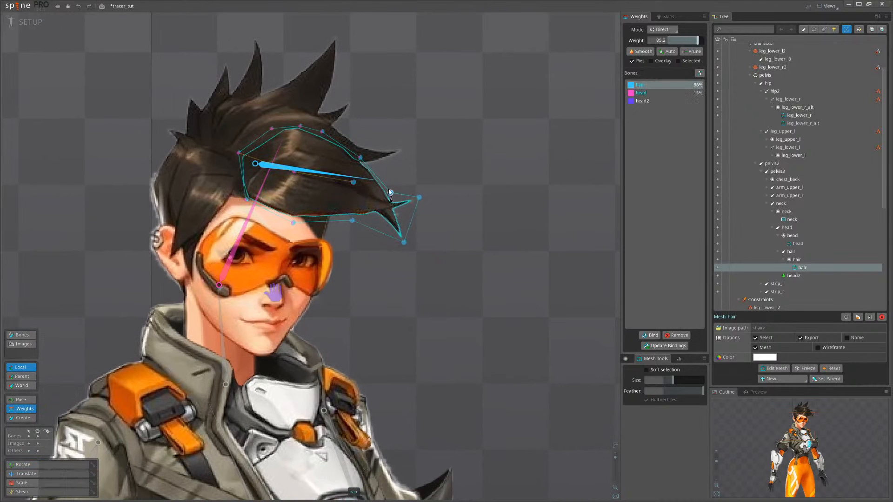
pyautogui.moveTo(404, 243); pyautogui.dragTo(406, 228)
pyautogui.moveTo(419, 198); pyautogui.dragTo(420, 189)
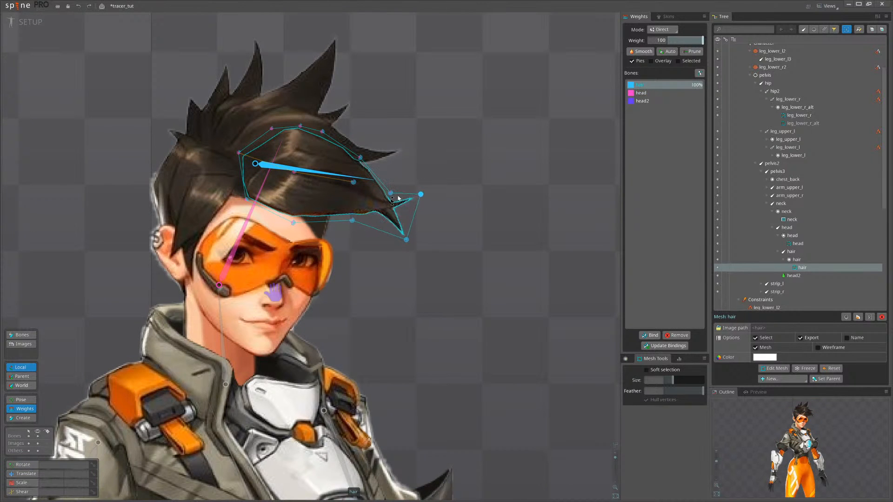
pyautogui.moveTo(353, 221); pyautogui.dragTo(353, 228)
pyautogui.moveTo(361, 159); pyautogui.dragTo(361, 170)
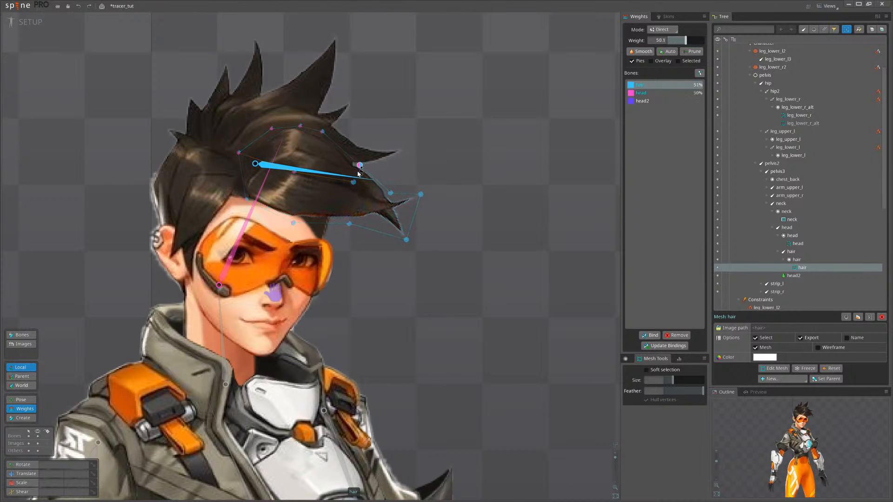
pyautogui.moveTo(321, 132); pyautogui.dragTo(241, 168)
pyautogui.moveTo(248, 200); pyautogui.dragTo(297, 233)
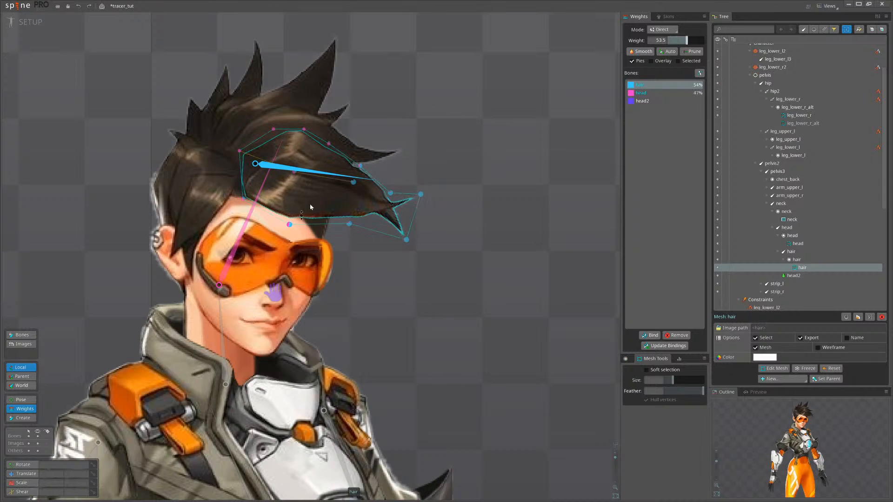
# Restore the hair bone's copied transform and rotate the bone downward over the face to test the fringe
pyautogui.press('space')
pyautogui.press('space')
pyautogui.click(332, 176)
pyautogui.hotkey('ctrl', 'v')
pyautogui.press('c')
pyautogui.moveTo(500, 275); pyautogui.dragTo(396, 375)
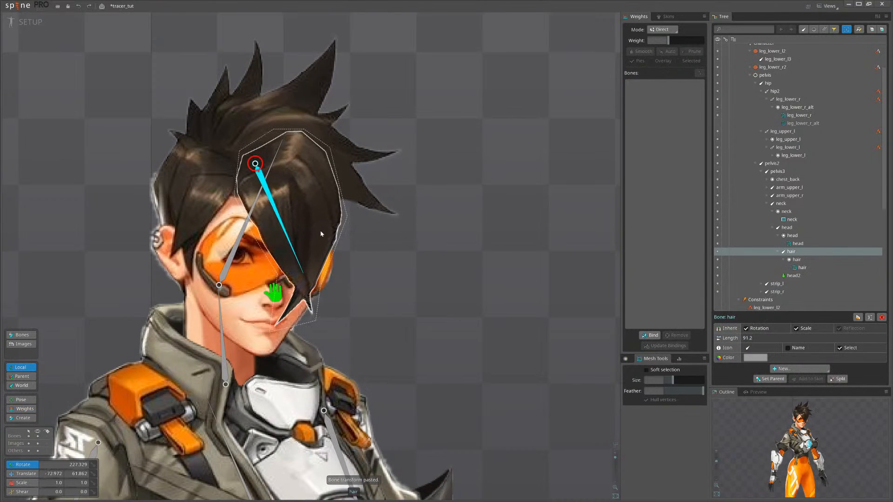
# Rebalance the hair bone's weights on the hair mesh's outer edge, with about 22 on the upper side vertex and about 4 on the top vertex
pyautogui.click(319, 219)
pyautogui.press('g')
pyautogui.click(330, 148)
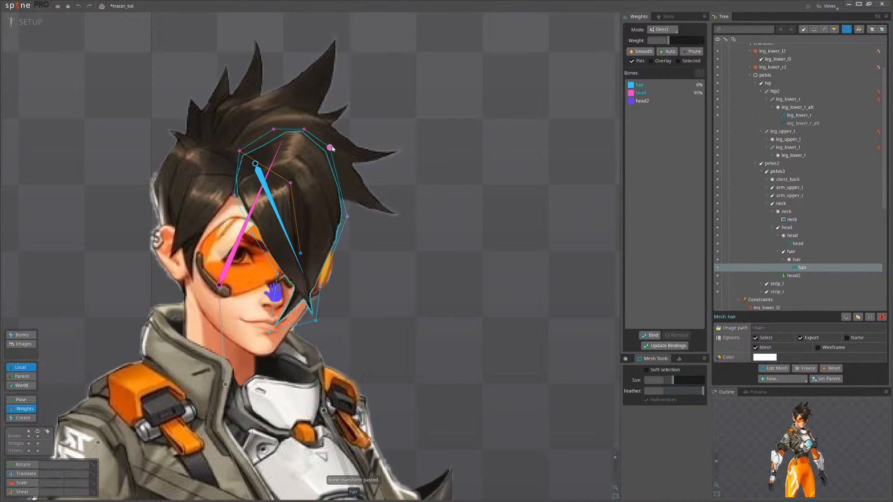
pyautogui.click(283, 228)
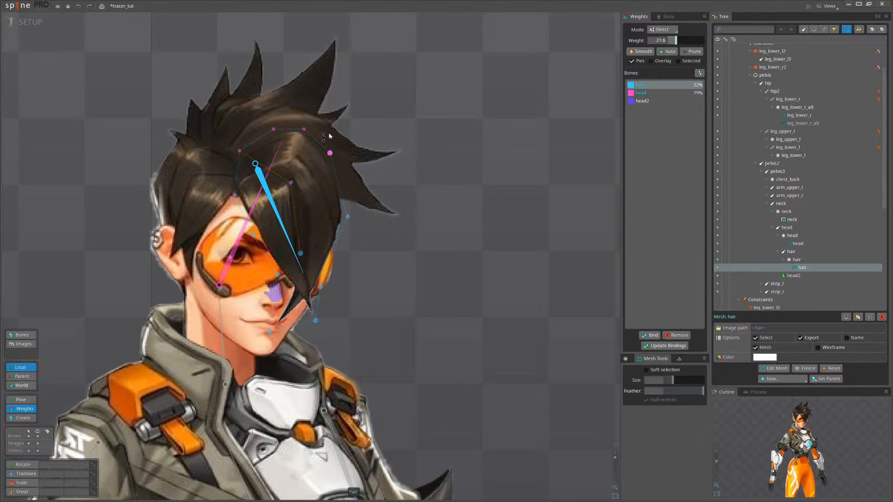
pyautogui.click(348, 217)
pyautogui.moveTo(348, 223); pyautogui.dragTo(349, 229)
pyautogui.click(304, 129)
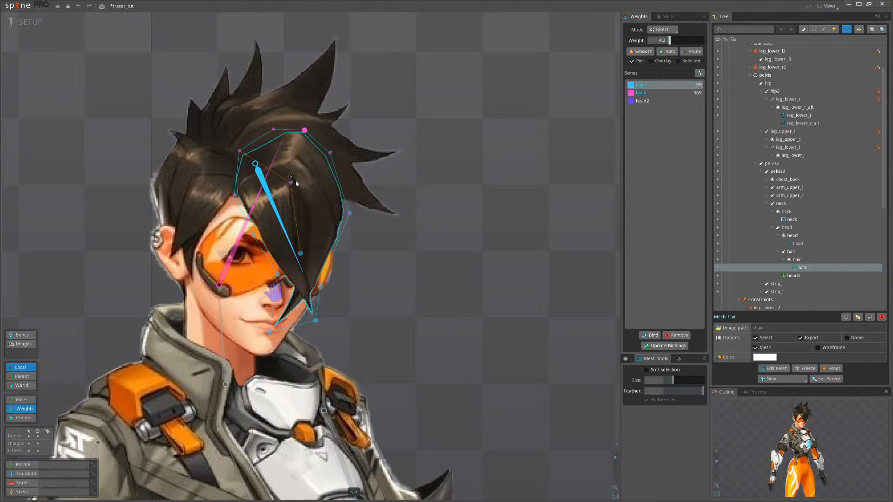
# Test the hair bone's rotation, restore its copied transform, and save the project
pyautogui.press('g')
pyautogui.scroll(-1, 322, 267)
pyautogui.press('space')
pyautogui.scroll(-2, 399, 255)
pyautogui.click(319, 237)
pyautogui.hotkey('ctrl', 'v')
pyautogui.moveTo(438, 303); pyautogui.dragTo(435, 223)
pyautogui.press('c')
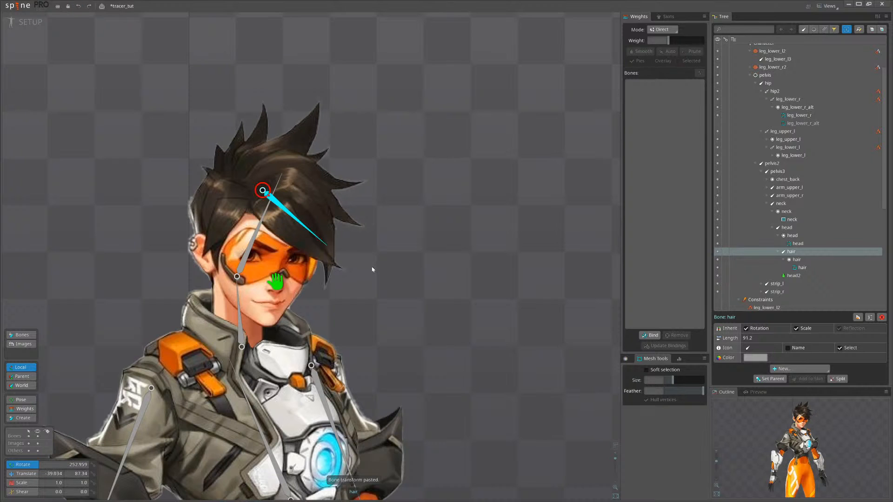
pyautogui.hotkey('ctrl', 's')
pyautogui.click(301, 222)
pyautogui.click(650, 335)
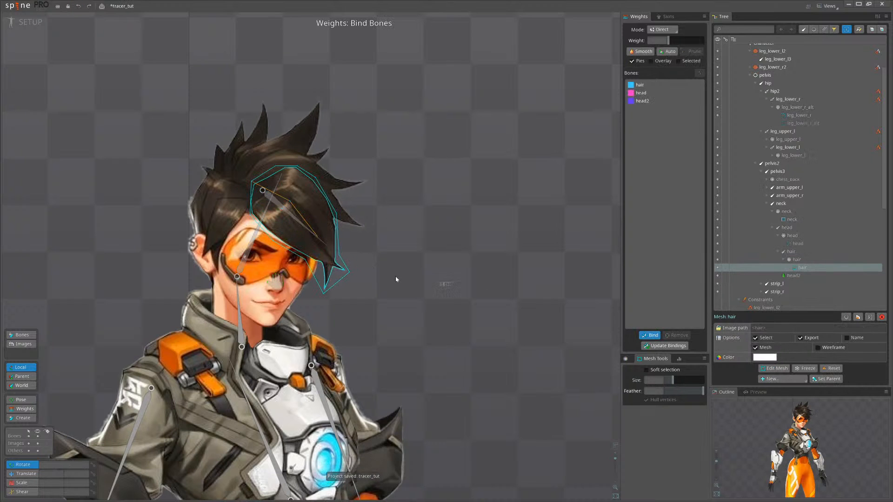
pyautogui.scroll(3, 275, 281)
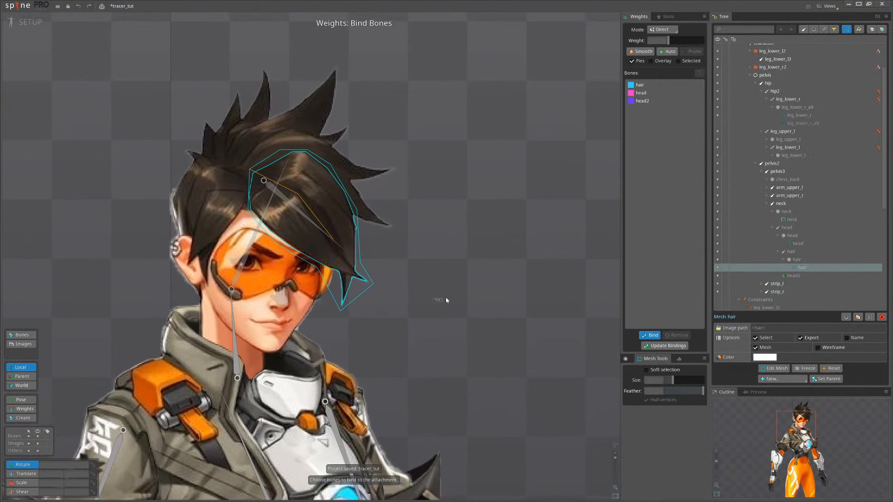
pyautogui.press('Escape')
pyautogui.moveTo(388, 282); pyautogui.dragTo(411, 292)
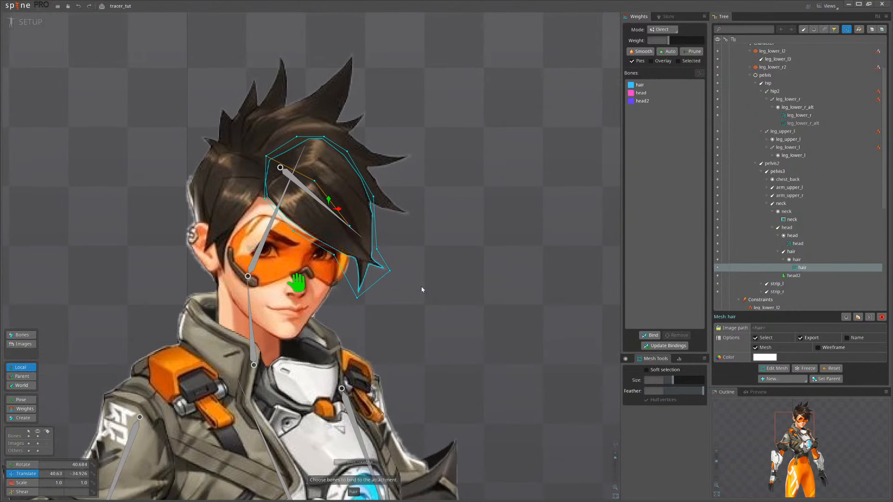
# Switch to Animate mode and go to frame 10 to inspect the hair mesh with the head turned
pyautogui.press('g')
pyautogui.scroll(2, 362, 228)
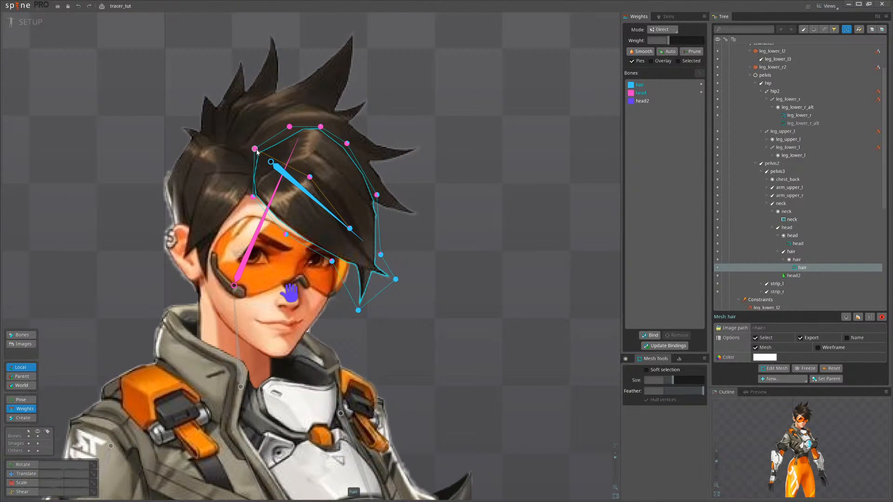
pyautogui.click(37, 24)
pyautogui.scroll(-2, 512, 182)
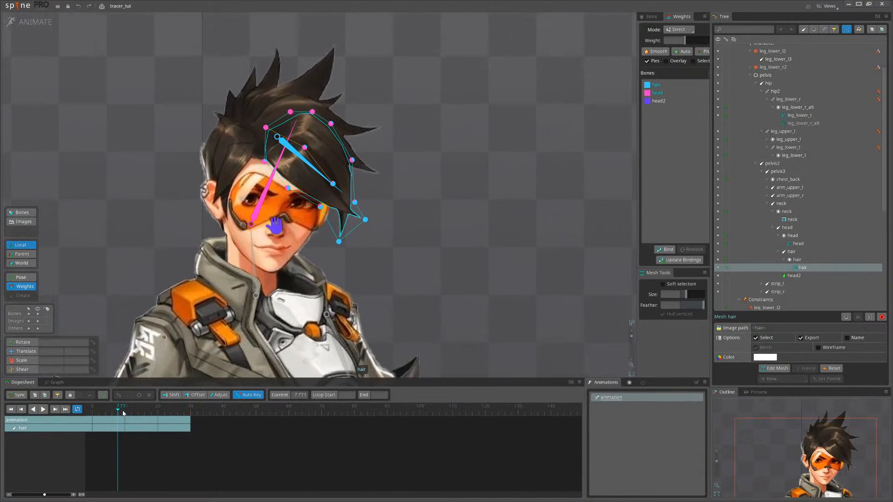
pyautogui.moveTo(123, 411)
pyautogui.mouseDown()
pyautogui.moveTo(106, 412)
pyautogui.moveTo(125, 415)
pyautogui.mouseUp()
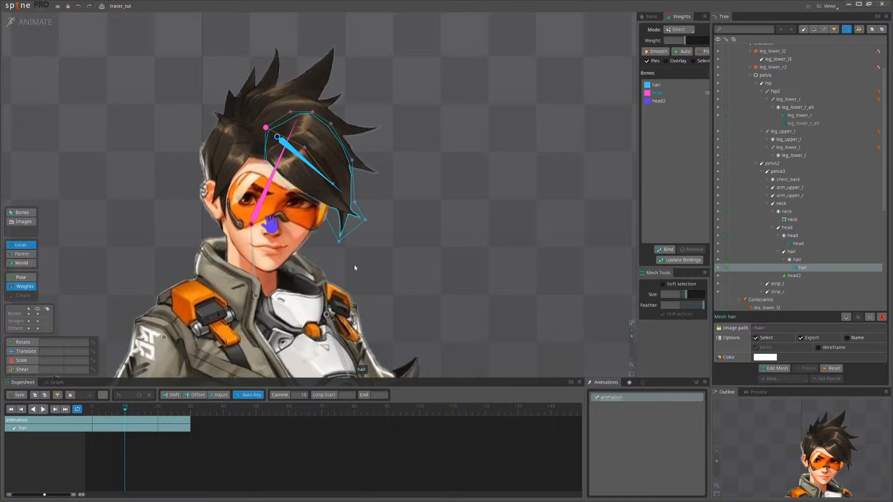
pyautogui.scroll(3, 298, 152)
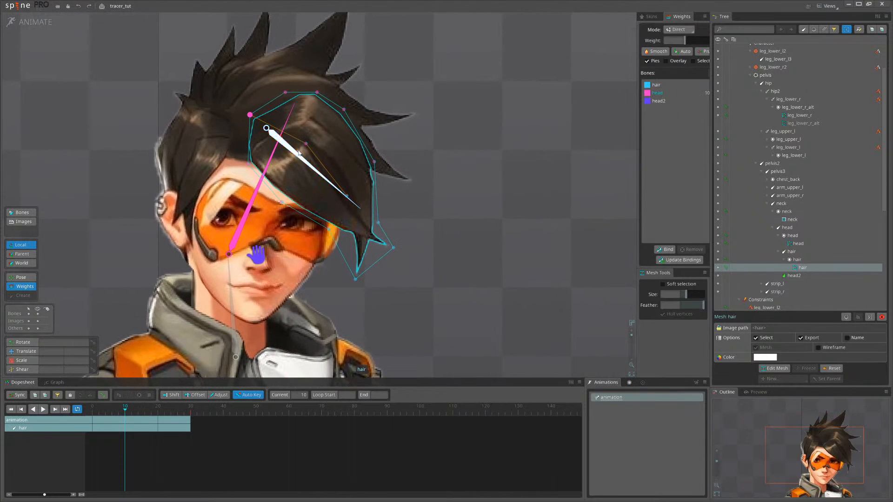
pyautogui.scroll(-2, 300, 169)
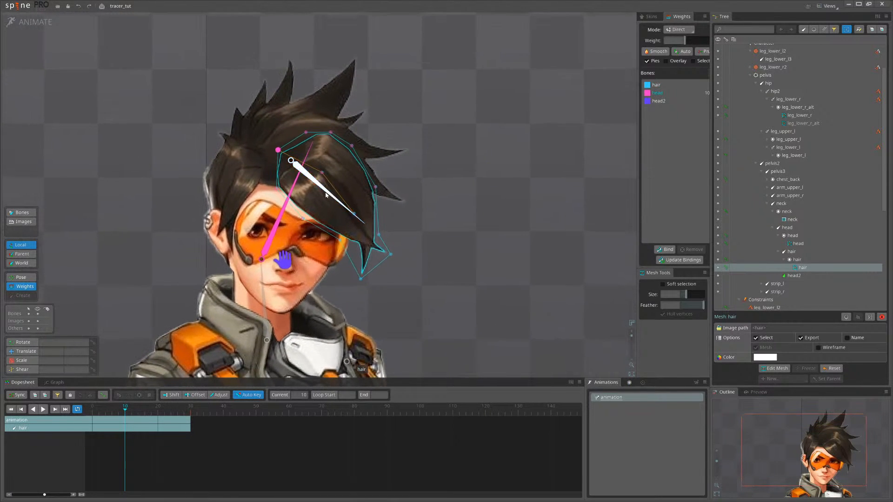
# Try rotating the hair bone upward at frame 10, and undo the change
pyautogui.press('space')
pyautogui.press('c')
pyautogui.moveTo(302, 166); pyautogui.dragTo(467, 159)
pyautogui.hotkey('ctrl', 'z')
pyautogui.hotkey('ctrl', 'z')
pyautogui.hotkey('ctrl', 'z')
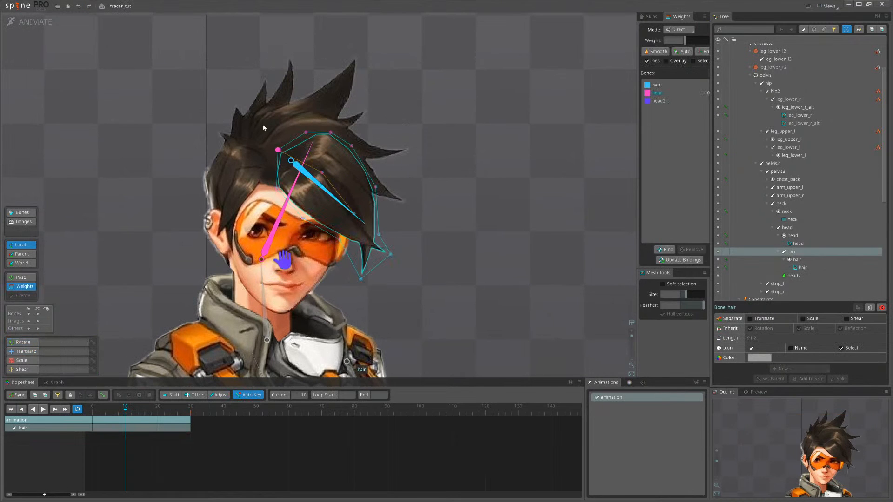
# Select all the hair mesh's vertices and give them a head2 bone weight of about 10
pyautogui.moveTo(263, 128); pyautogui.dragTo(434, 333)
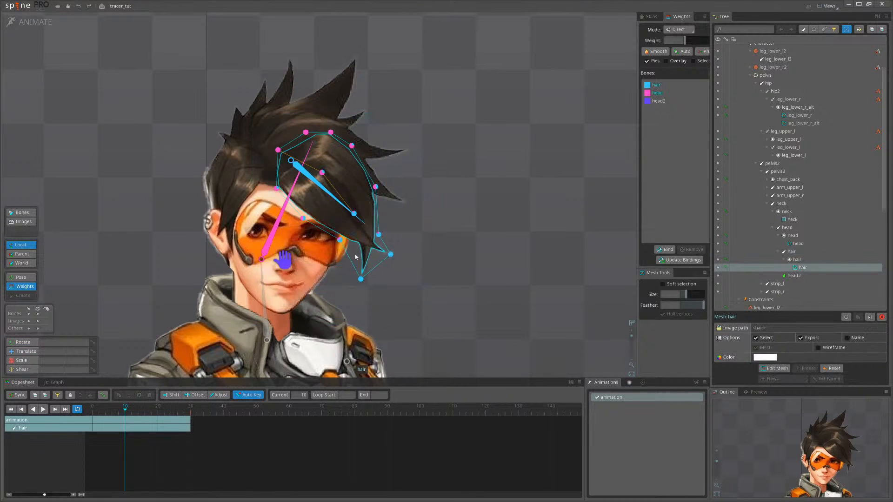
pyautogui.click(662, 101)
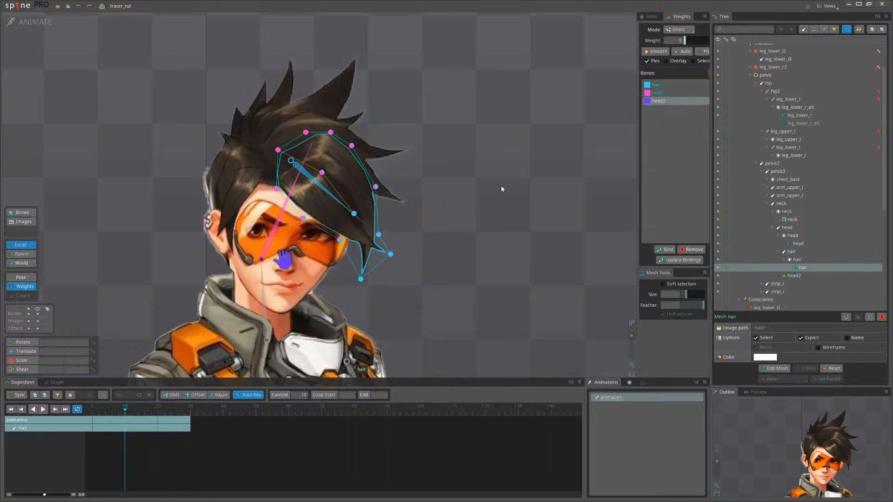
pyautogui.moveTo(502, 187); pyautogui.dragTo(498, 178)
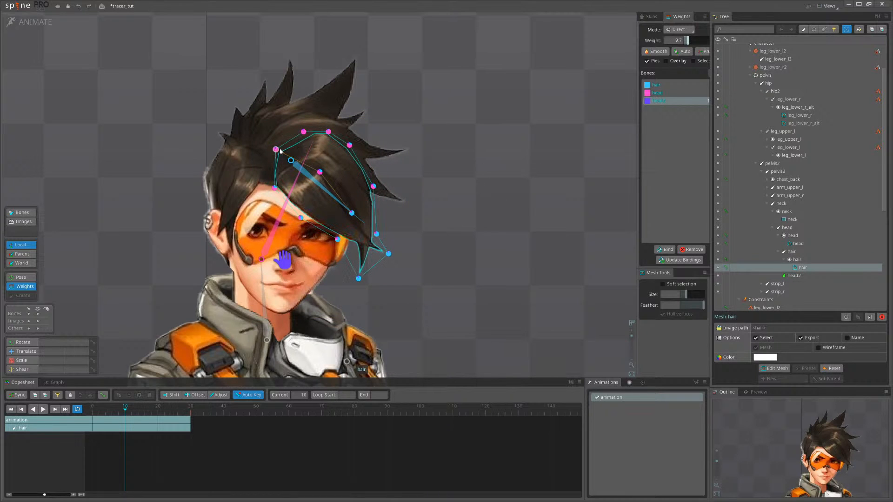
# Increase the head2 bone's weight on the fringe's root and top vertices, with about 50 on the upper inner corner
pyautogui.moveTo(255, 124); pyautogui.dragTo(338, 193)
pyautogui.moveTo(449, 169); pyautogui.dragTo(444, 161)
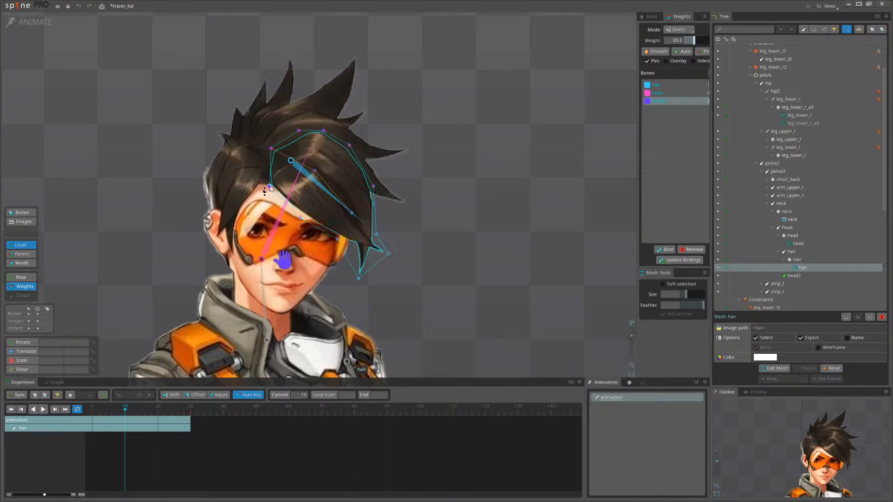
pyautogui.moveTo(270, 188); pyautogui.dragTo(267, 133)
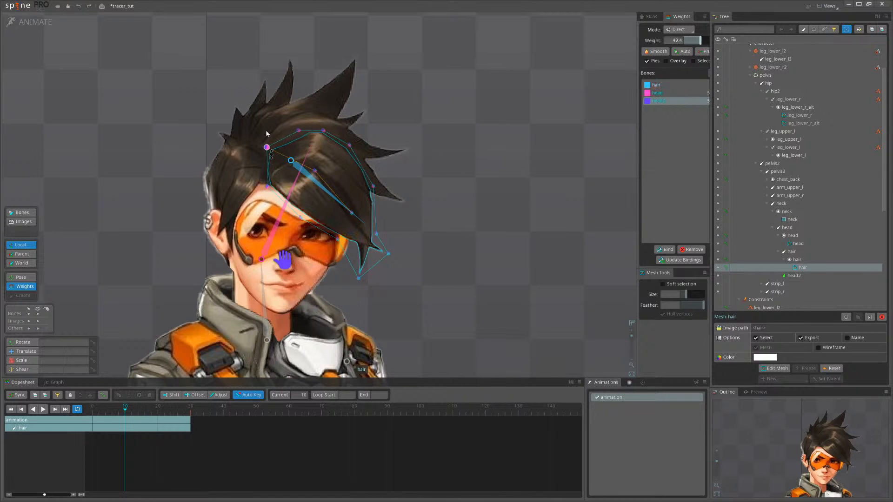
pyautogui.keyDown('shift'); pyautogui.click(323, 132); pyautogui.keyUp('shift')
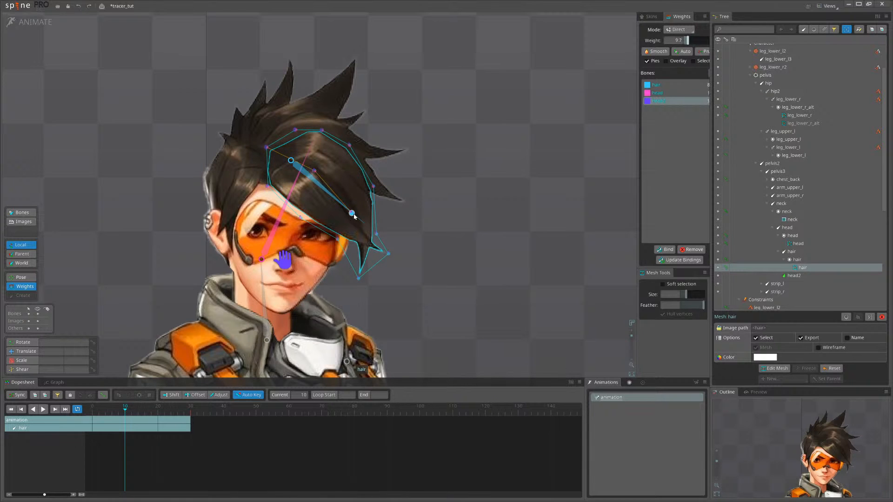
# Check the head turn around frame 6, and raise the head2 weight on the hair mesh's lower and outer vertices
pyautogui.press('Escape')
pyautogui.press('Escape')
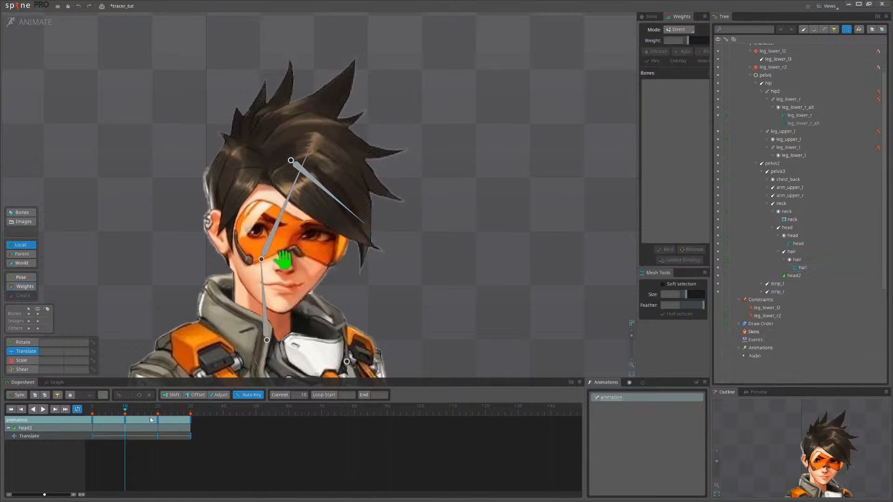
pyautogui.moveTo(122, 411)
pyautogui.mouseDown()
pyautogui.moveTo(87, 423)
pyautogui.moveTo(112, 421)
pyautogui.mouseUp()
pyautogui.click(336, 299)
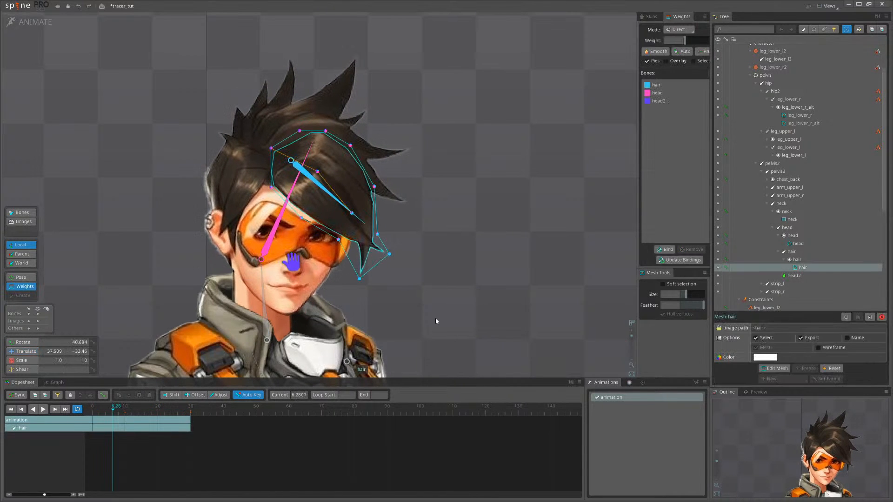
pyautogui.moveTo(440, 331); pyautogui.dragTo(301, 179)
pyautogui.click(657, 101)
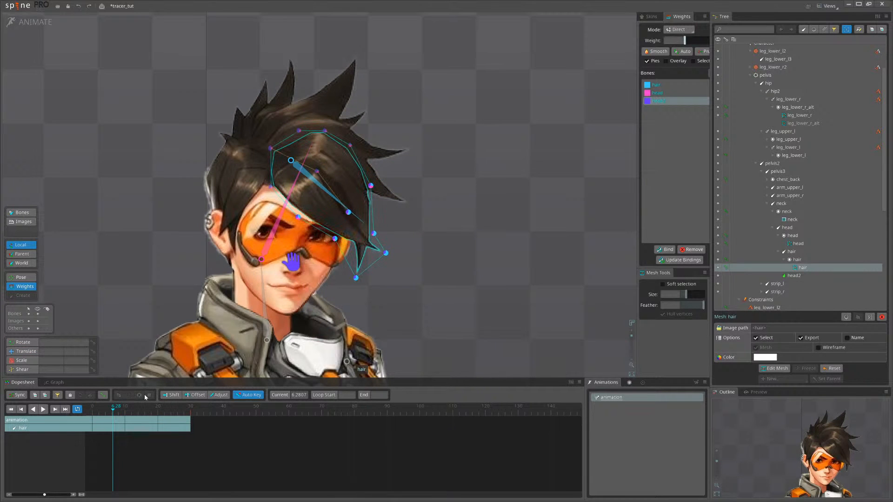
# Scrub the head turn to about frame 10 and rotate the hair bone upward to test the fringe's deformation
pyautogui.click(85, 419)
pyautogui.moveTo(85, 419); pyautogui.dragTo(128, 423)
pyautogui.press('space')
pyautogui.press('space')
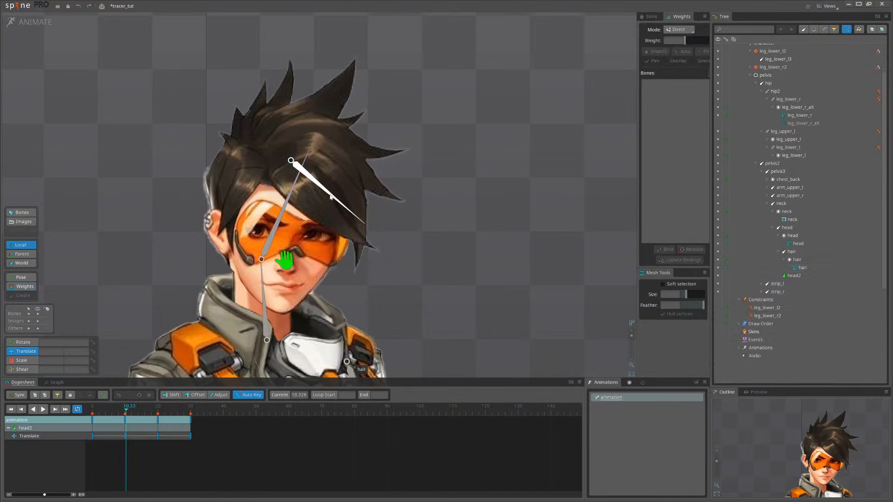
pyautogui.press('c')
pyautogui.moveTo(333, 194); pyautogui.dragTo(490, 230)
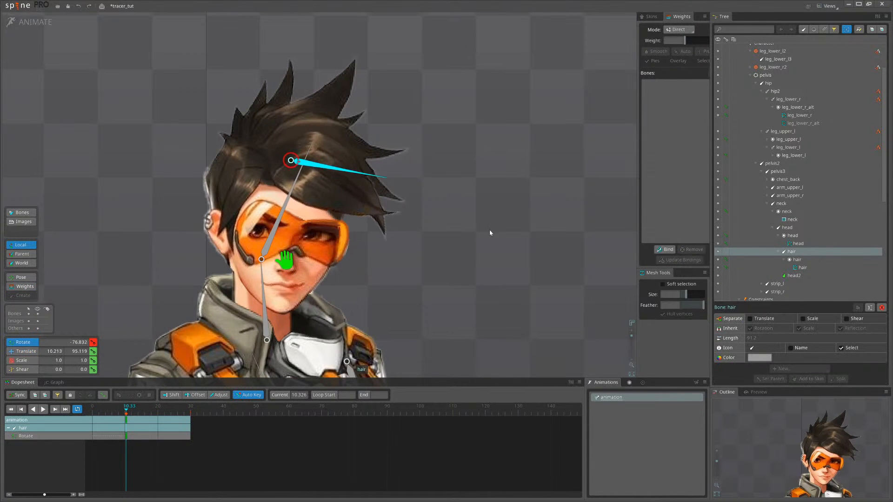
# Delete all the head2 bone's translate keys from the animation
pyautogui.moveTo(240, 464); pyautogui.dragTo(89, 416)
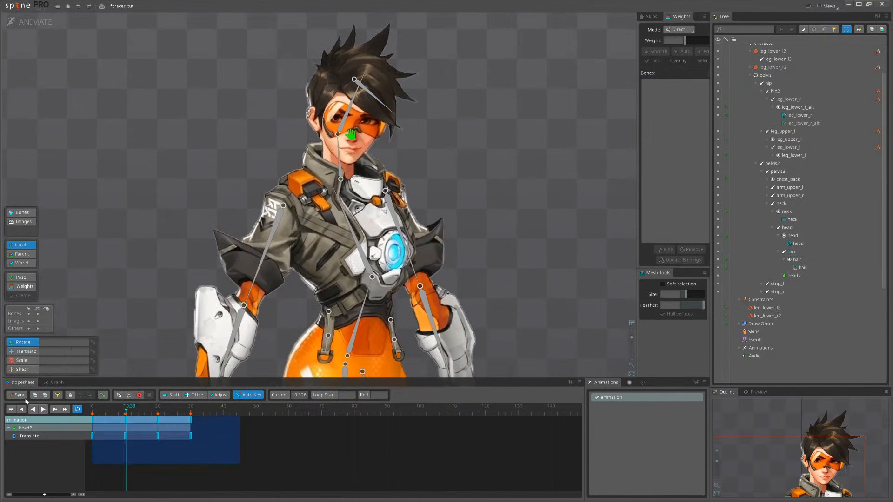
pyautogui.press('Delete')
pyautogui.scroll(-6, 536, 183)
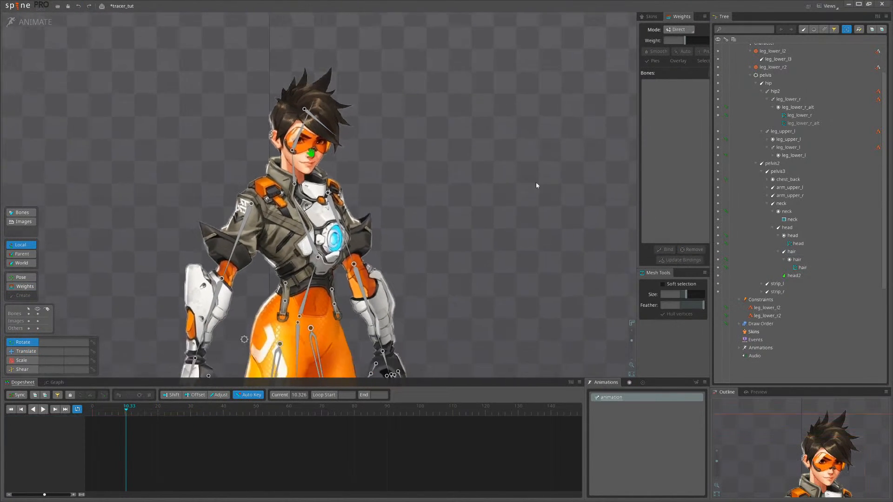
# Move the pelvis bone to test the legs' foot IK, and undo the move
pyautogui.scroll(-1, 411, 211)
pyautogui.moveTo(434, 255); pyautogui.dragTo(399, 229)
pyautogui.click(265, 194)
pyautogui.scroll(1, 355, 223)
pyautogui.scroll(-1, 397, 219)
pyautogui.press('v')
pyautogui.moveTo(399, 196)
pyautogui.mouseDown()
pyautogui.moveTo(396, 208)
pyautogui.moveTo(390, 205)
pyautogui.moveTo(398, 210)
pyautogui.mouseUp()
pyautogui.hotkey('ctrl', 'z')
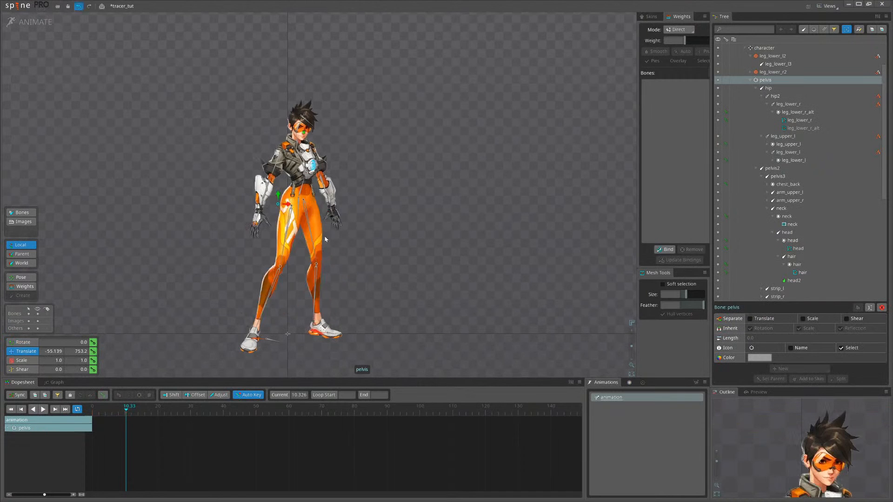
# Rotate nine finger bones of the left hand together to test curling the fingers, and undo the rotation
pyautogui.scroll(3, 337, 227)
pyautogui.moveTo(373, 258); pyautogui.dragTo(331, 206)
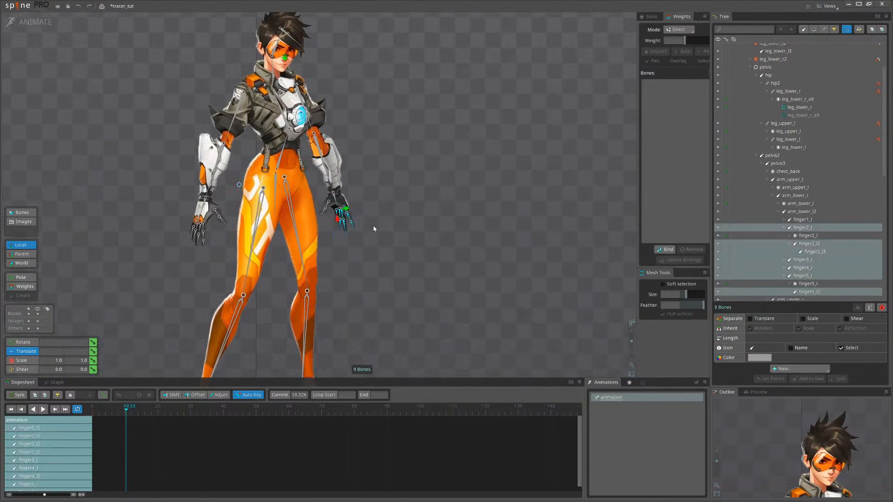
pyautogui.scroll(3, 389, 220)
pyautogui.press('c')
pyautogui.moveTo(401, 224); pyautogui.dragTo(301, 225)
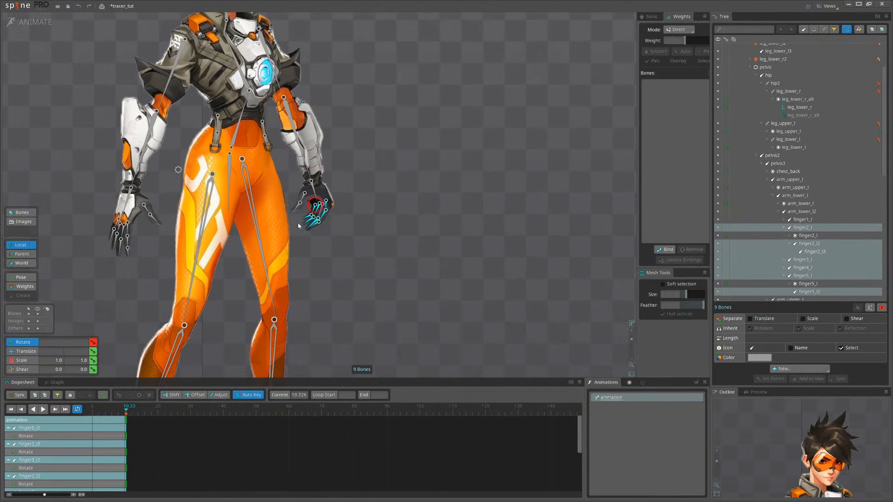
pyautogui.hotkey('ctrl', 'z')
# Rotate the left thumb's finger1_l and finger1_l2 bones together to test how the thumb bends
pyautogui.click(296, 210)
pyautogui.keyDown('ctrl'); pyautogui.click(302, 198); pyautogui.keyUp('ctrl')
pyautogui.moveTo(339, 275); pyautogui.dragTo(386, 281)
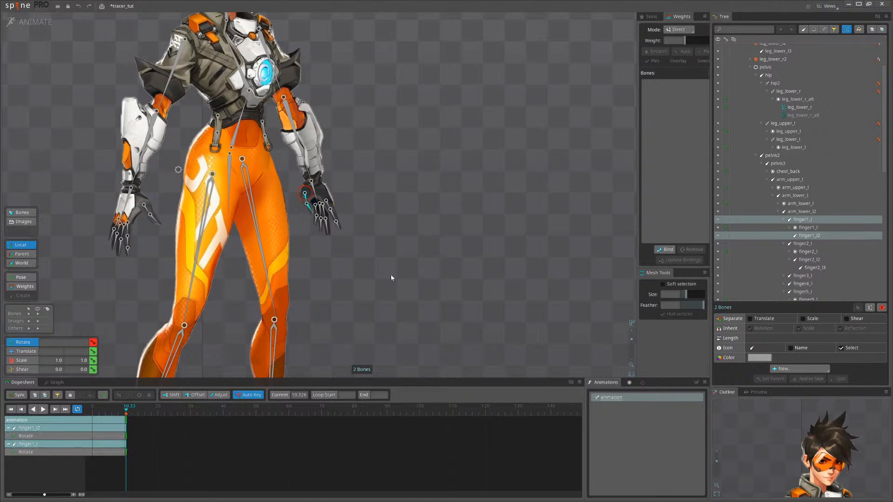
# Rotate the left hand bone arm_lower_l2 and the upper-body bone pelvis3 in turn as movement tests, undoing each rotation
pyautogui.click(311, 182)
pyautogui.moveTo(310, 182); pyautogui.dragTo(342, 190)
pyautogui.hotkey('ctrl', 'z')
pyautogui.moveTo(357, 136); pyautogui.dragTo(398, 303)
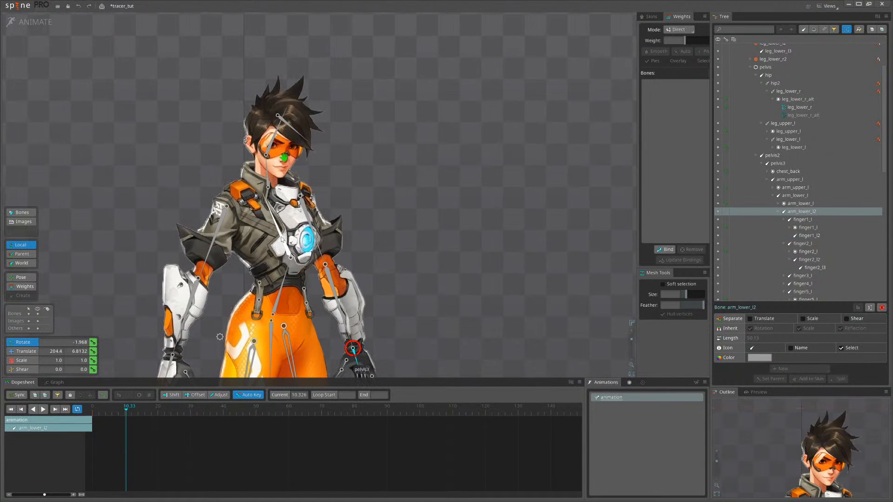
pyautogui.click(280, 224)
pyautogui.moveTo(393, 183); pyautogui.dragTo(419, 199)
pyautogui.hotkey('ctrl', 'z')
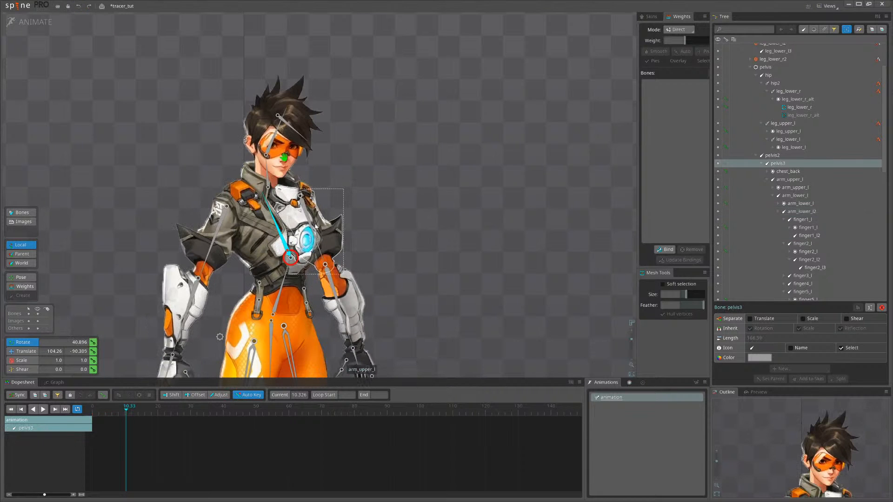
# In Setup mode, turn on rotation inheritance for both upper arm bones, and test it by rotating pelvis3 and undoing the rotation
pyautogui.click(46, 30)
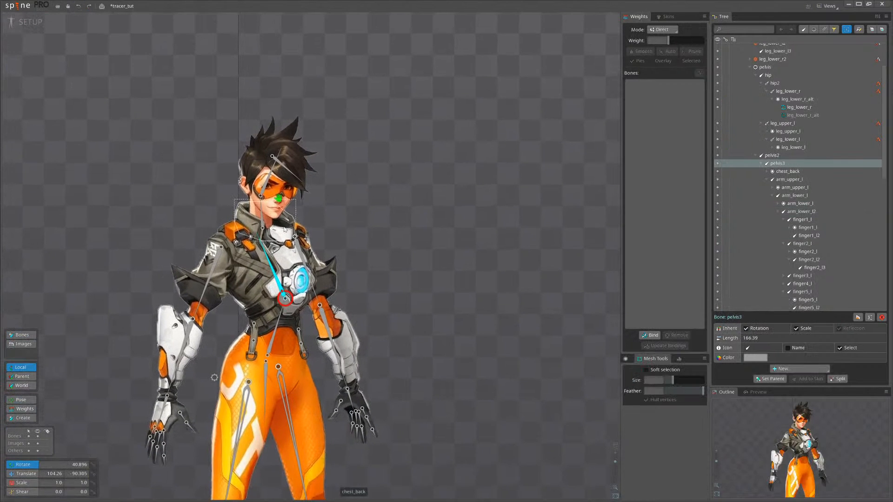
pyautogui.click(301, 253)
pyautogui.keyDown('ctrl'); pyautogui.click(218, 260); pyautogui.keyUp('ctrl')
pyautogui.click(764, 329)
pyautogui.press('space')
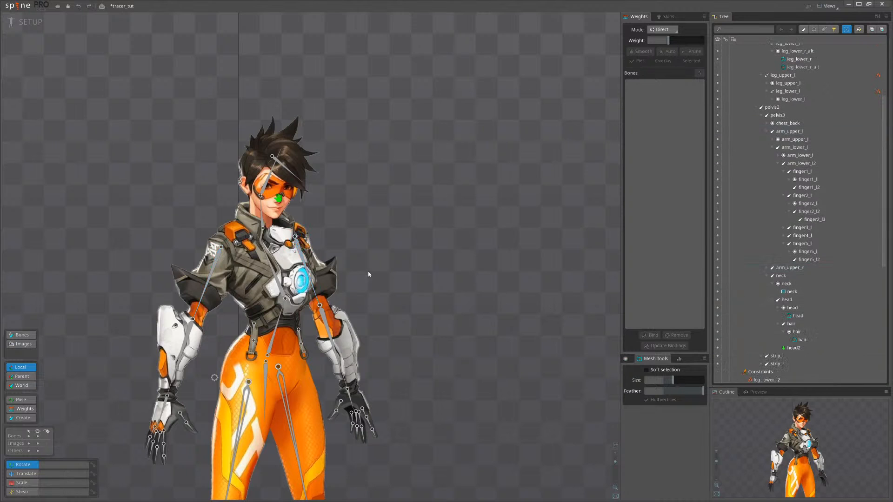
pyautogui.click(276, 276)
pyautogui.moveTo(366, 237)
pyautogui.mouseDown()
pyautogui.moveTo(402, 241)
pyautogui.moveTo(370, 232)
pyautogui.mouseUp()
pyautogui.hotkey('ctrl', 'z')
# Turn off rotation inheritance for the upper arm bone arm_upper_l
pyautogui.click(300, 250)
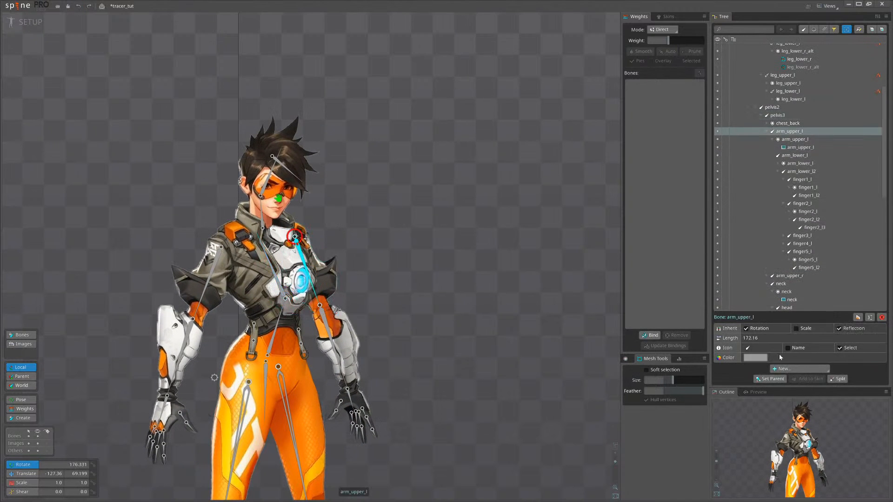
pyautogui.click(761, 331)
pyautogui.press('space')
pyautogui.moveTo(268, 265); pyautogui.dragTo(414, 281)
pyautogui.scroll(-2, 403, 230)
# Rotate the pelvis bone to test how the arms follow the body, and undo the rotation
pyautogui.click(249, 256)
pyautogui.scroll(-1, 322, 226)
pyautogui.hotkey('ctrl', 'z')
pyautogui.scroll(2, 344, 246)
pyautogui.press('v')
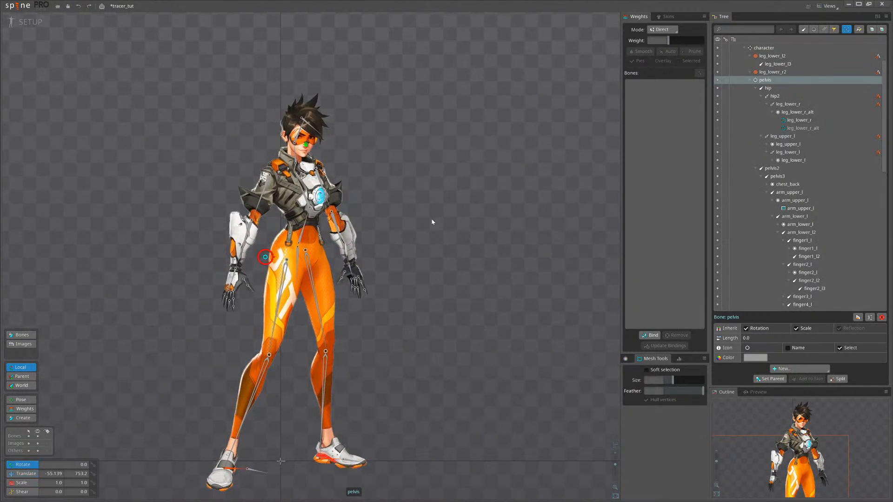
pyautogui.moveTo(432, 222); pyautogui.dragTo(435, 241)
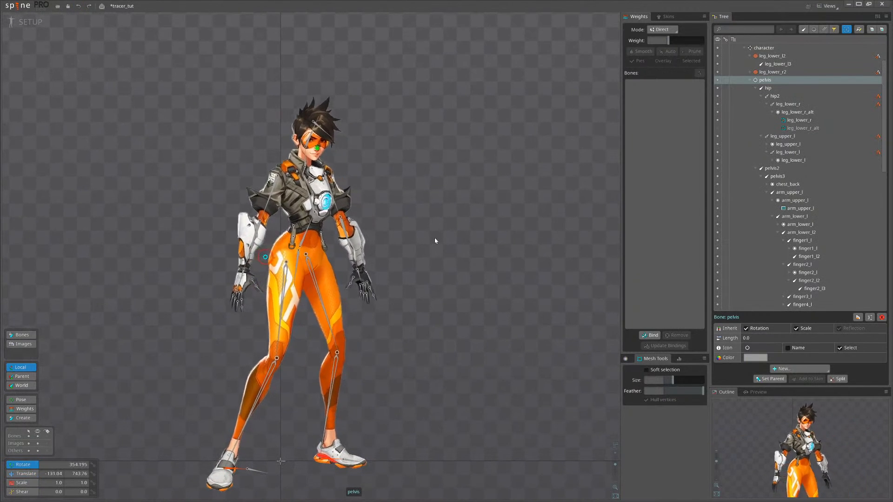
pyautogui.hotkey('ctrl', 'z')
pyautogui.scroll(2, 372, 246)
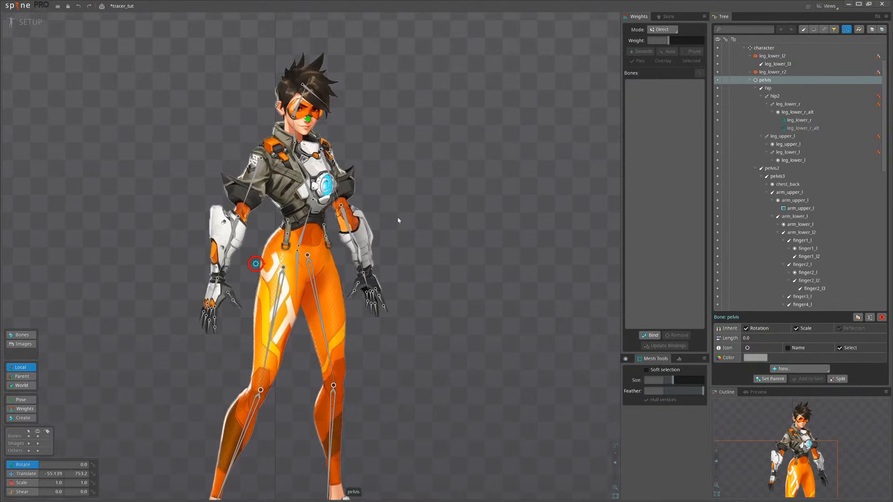
# Move and rotate the left forearm bone arm_lower_l to test the elbow bend, and undo the changes
pyautogui.scroll(4, 423, 221)
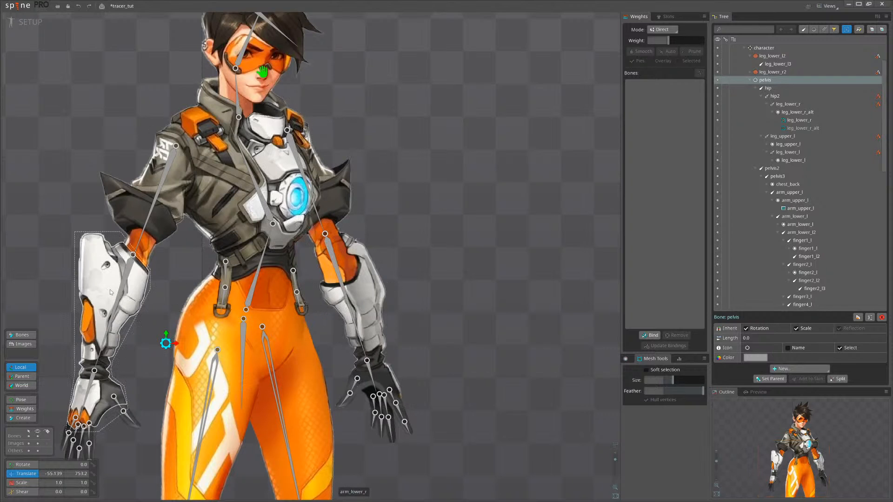
pyautogui.scroll(3, 340, 253)
pyautogui.click(356, 260)
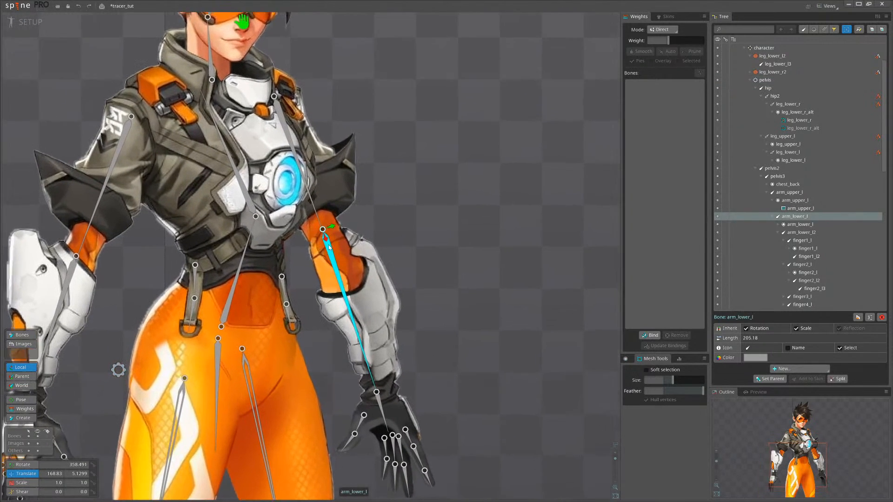
pyautogui.scroll(2, 361, 261)
pyautogui.moveTo(360, 262); pyautogui.dragTo(351, 242)
pyautogui.moveTo(372, 272); pyautogui.dragTo(466, 84)
pyautogui.press('c')
pyautogui.hotkey('ctrl', 'z')
pyautogui.moveTo(412, 195); pyautogui.dragTo(387, 198)
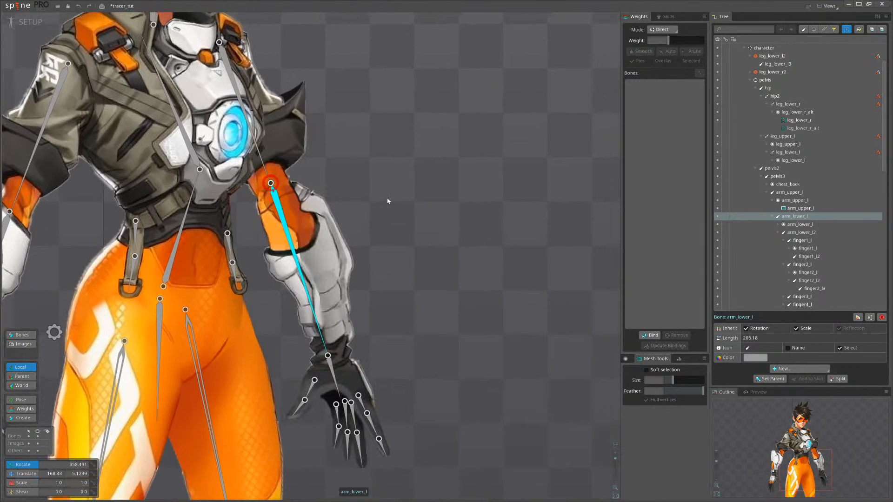
# In Animate mode, key arm_lower_l's rotation at frame 0 and key the forearm bent upward at frame 22
pyautogui.click(27, 22)
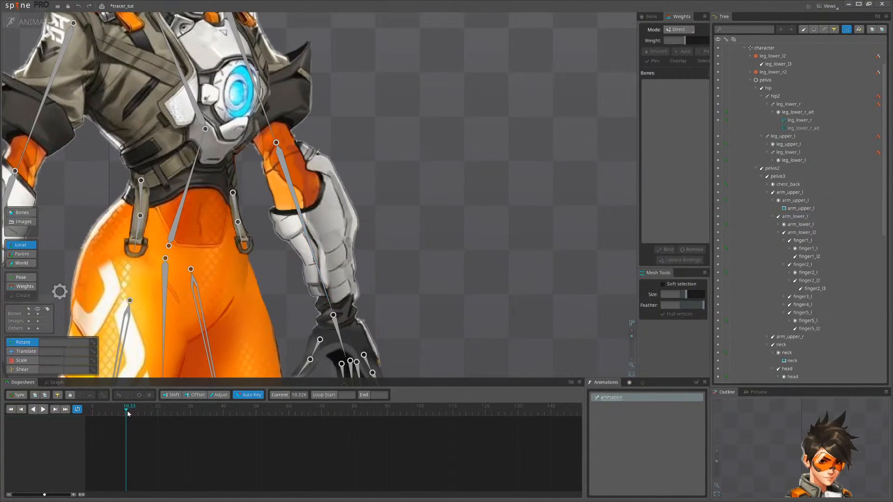
pyautogui.click(307, 211)
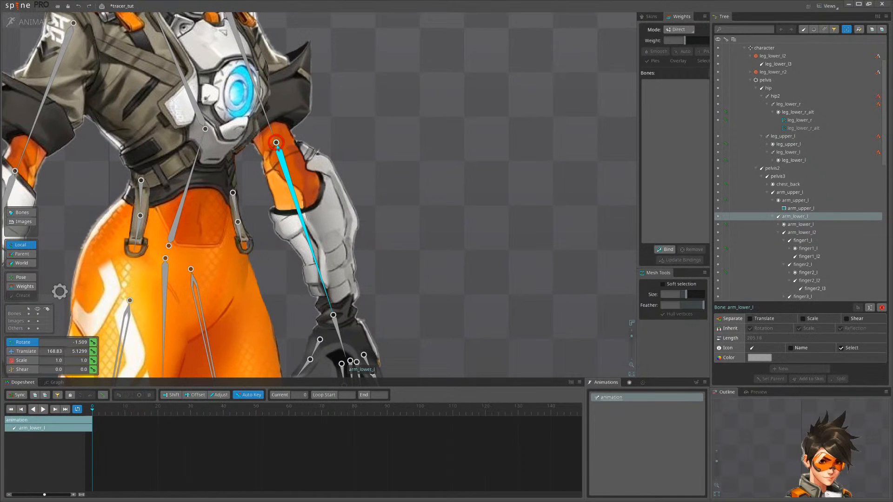
pyautogui.click(92, 343)
pyautogui.click(164, 411)
pyautogui.scroll(-3, 296, 135)
pyautogui.moveTo(423, 251); pyautogui.dragTo(305, 4)
pyautogui.moveTo(430, 205); pyautogui.dragTo(418, 271)
pyautogui.moveTo(439, 235); pyautogui.dragTo(451, 199)
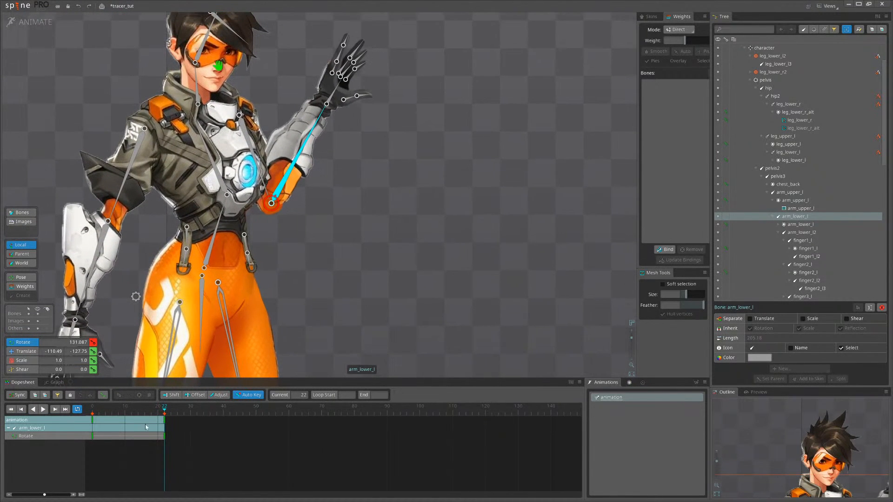
# Copy arm_lower_l's frame 0 rotation key to frame 47 and play the forearm animation
pyautogui.moveTo(470, 147); pyautogui.dragTo(239, 359)
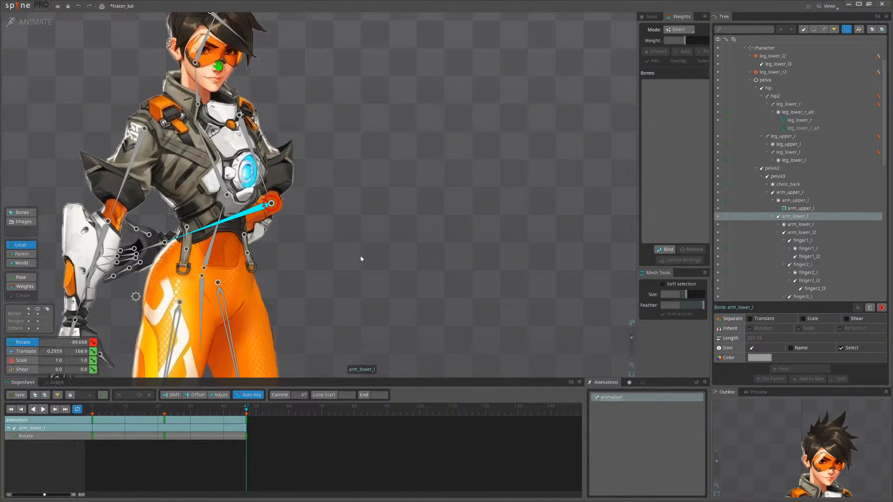
pyautogui.moveTo(155, 415); pyautogui.dragTo(111, 439)
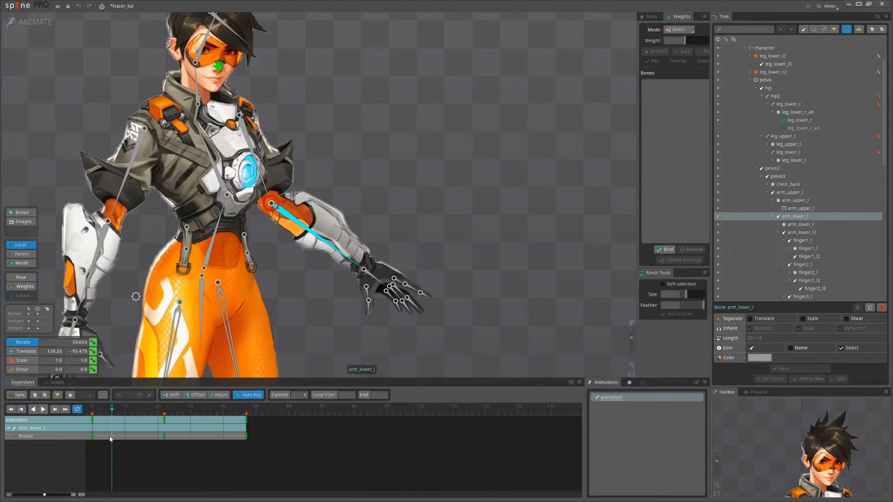
pyautogui.click(249, 424)
pyautogui.hotkey('ctrl', 'v')
pyautogui.scroll(-3, 397, 211)
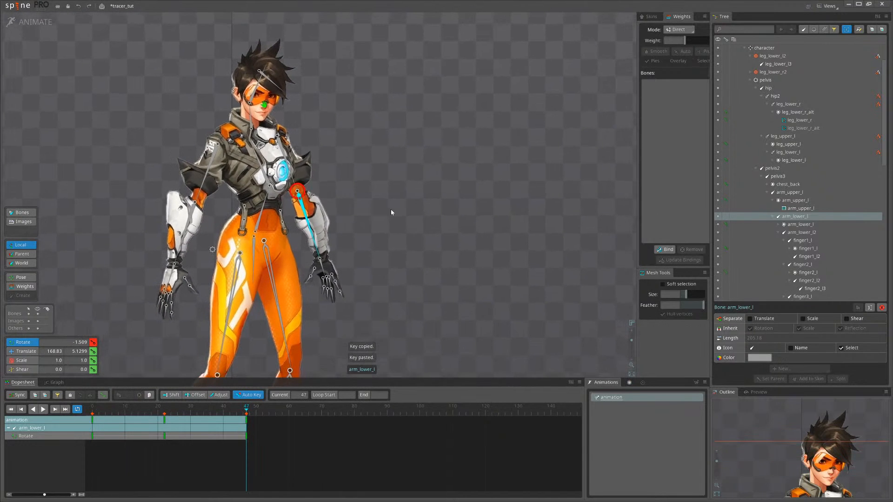
pyautogui.press('d')
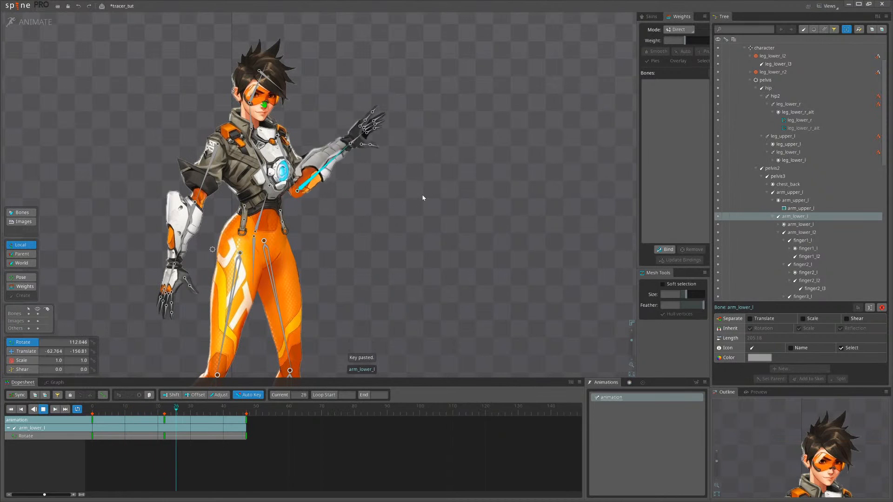
# Return to Setup mode and play the animation in the Preview, framed on the left elbow
pyautogui.click(42, 27)
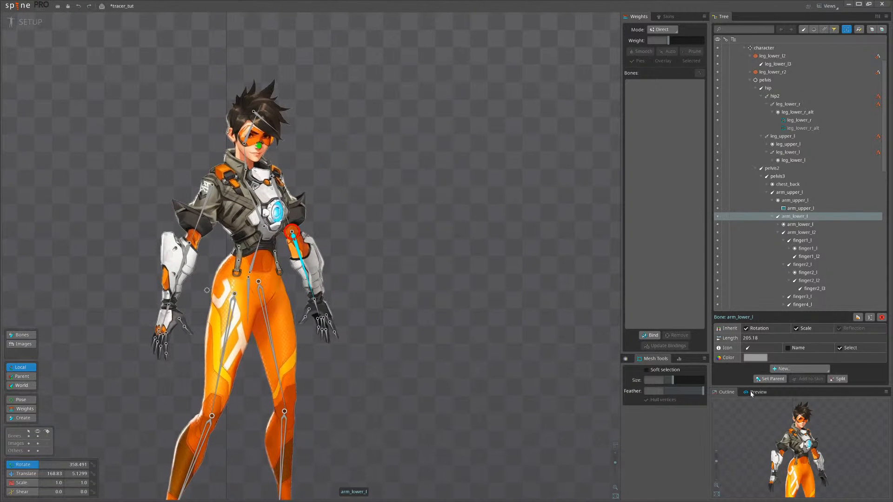
pyautogui.click(752, 394)
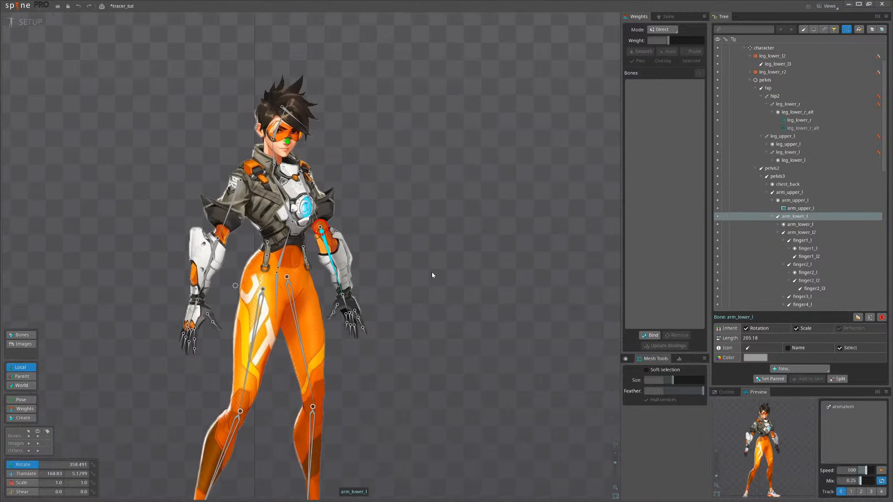
pyautogui.moveTo(456, 279); pyautogui.dragTo(451, 294)
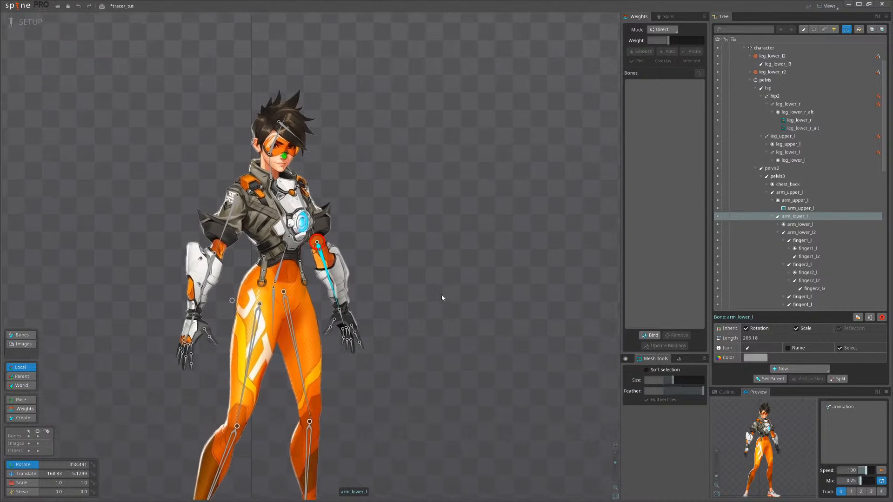
pyautogui.scroll(1, 438, 292)
pyautogui.scroll(4, 385, 272)
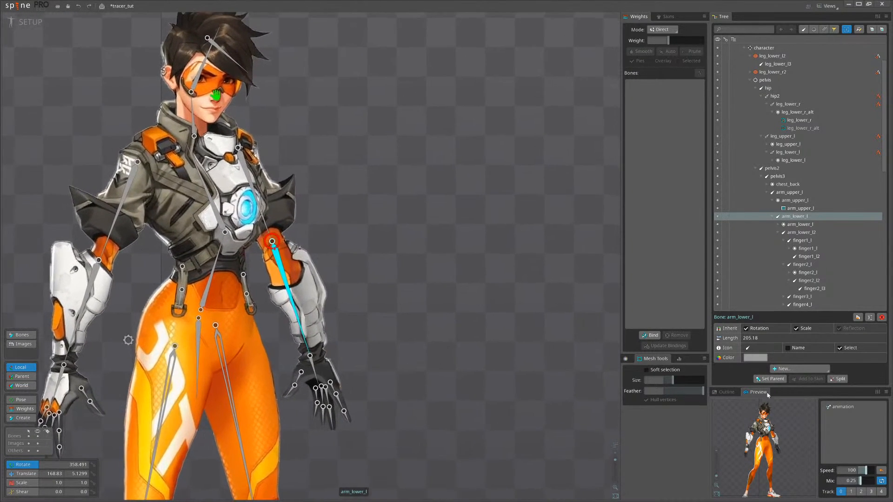
pyautogui.scroll(4, 454, 316)
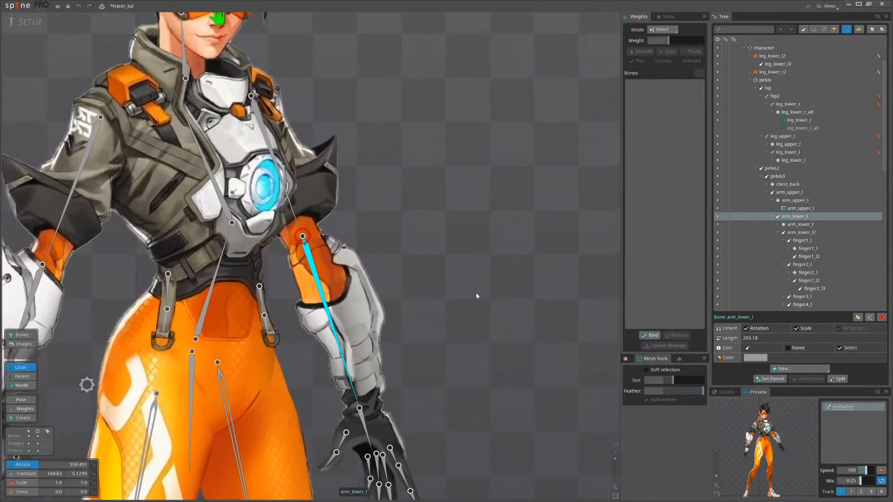
pyautogui.scroll(3, 788, 436)
pyautogui.scroll(4, 789, 436)
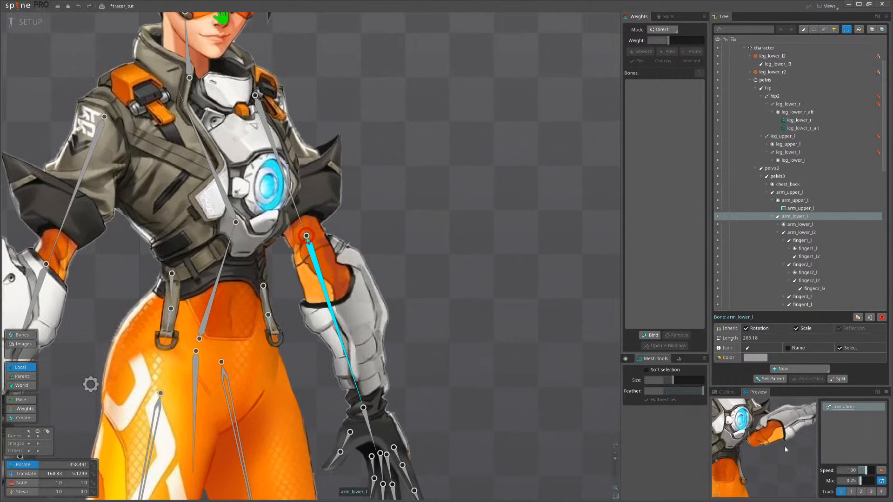
pyautogui.moveTo(462, 319); pyautogui.dragTo(471, 315)
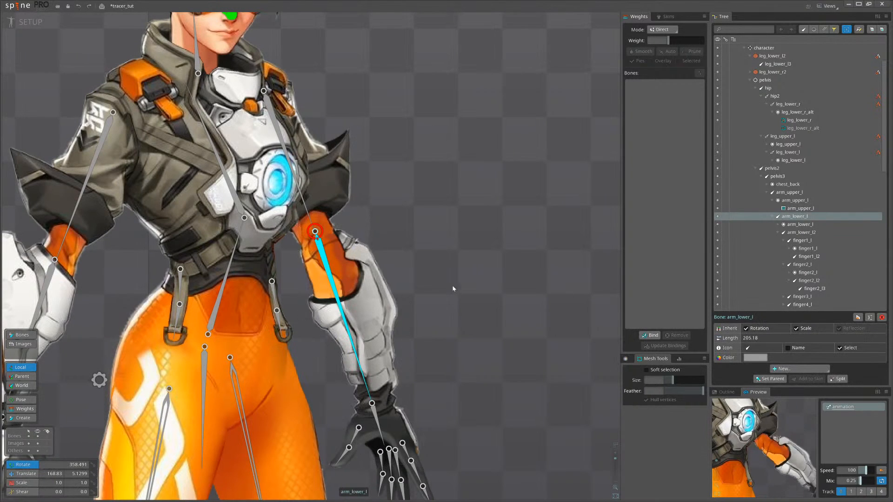
pyautogui.moveTo(452, 289); pyautogui.dragTo(448, 271)
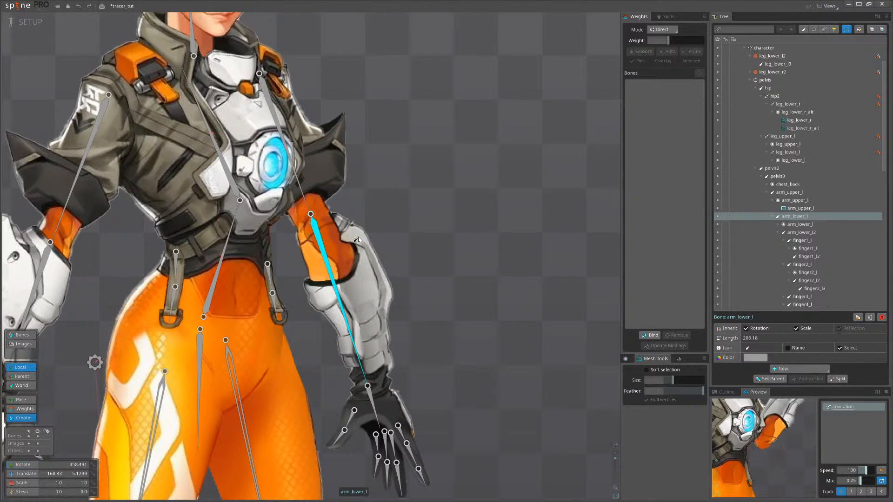
# Try several pivot positions for the arm_lower_l bone around the left elbow with the Create tool, comparing the bend in the Preview
pyautogui.click(320, 222)
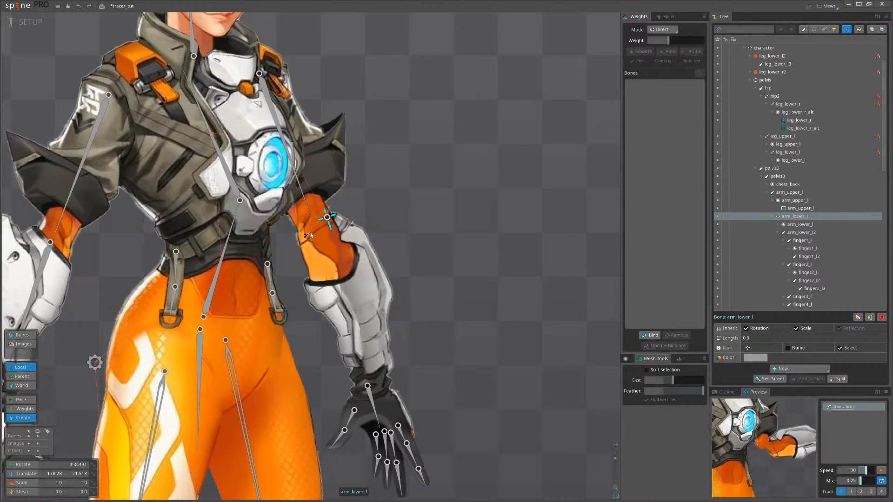
pyautogui.click(308, 234)
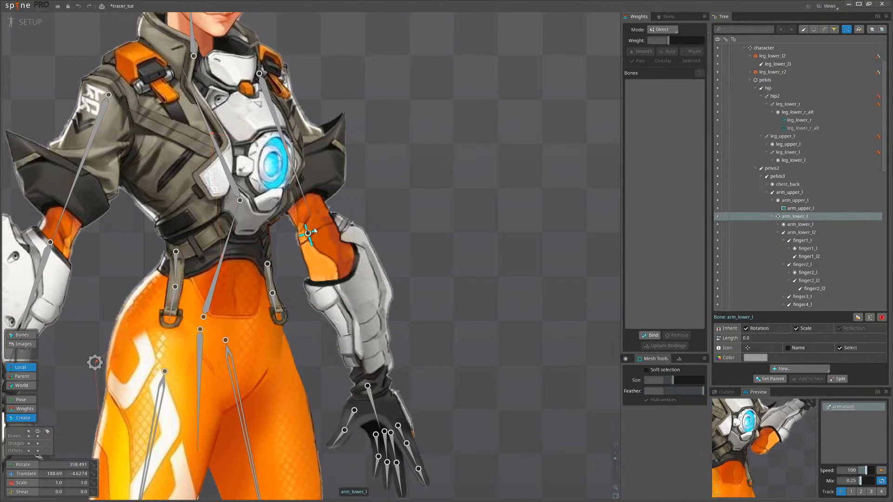
pyautogui.click(314, 227)
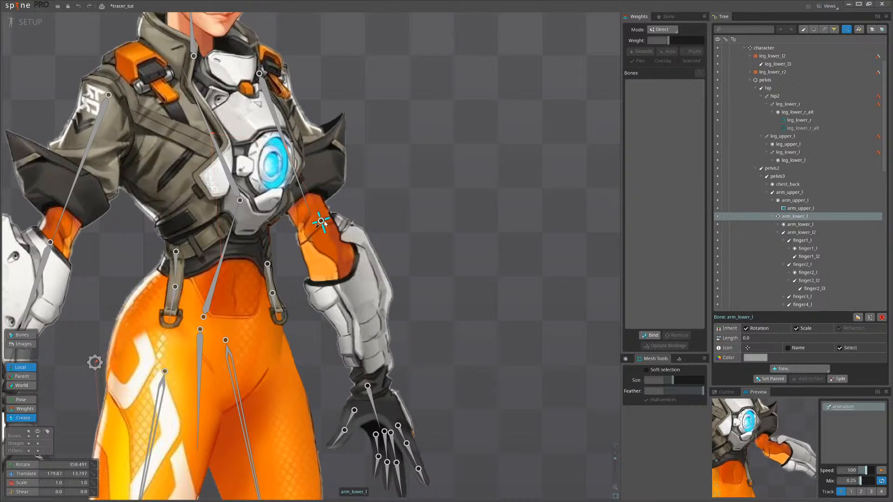
pyautogui.click(329, 214)
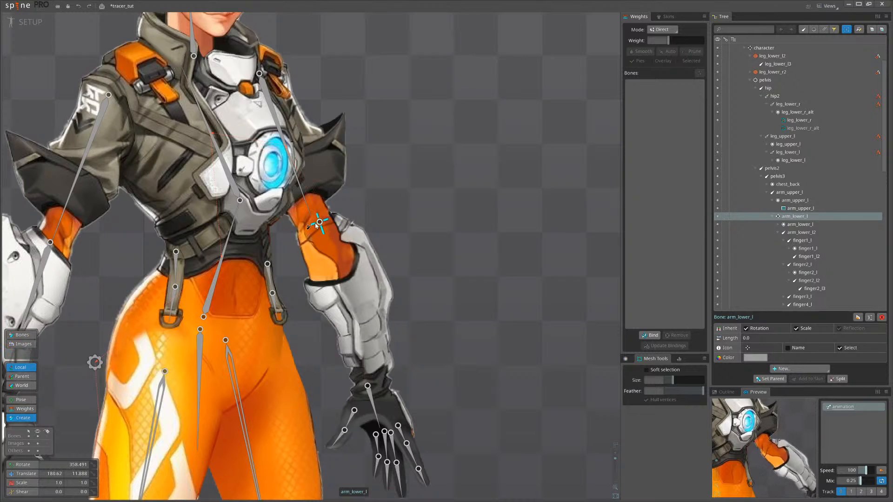
pyautogui.click(312, 220)
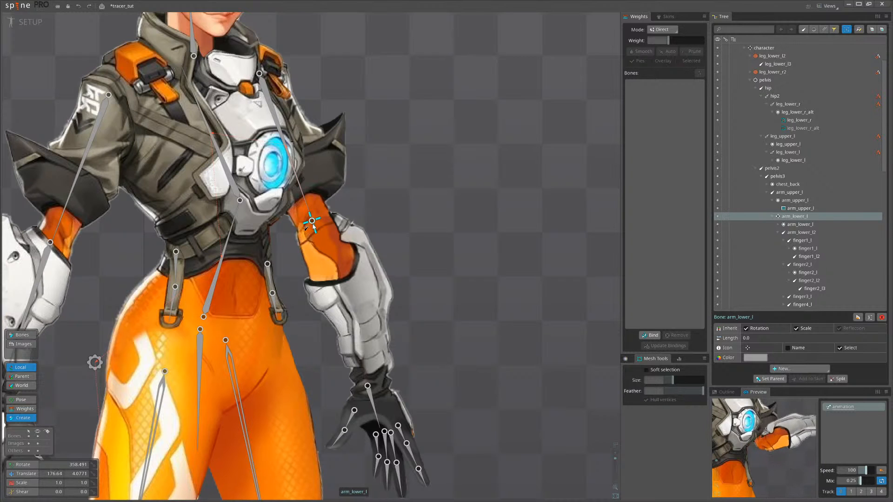
# Redraw the arm_lower_l bone from the left elbow to the wrist, about 198 units long, and return to Animate mode
pyautogui.scroll(-5, 372, 256)
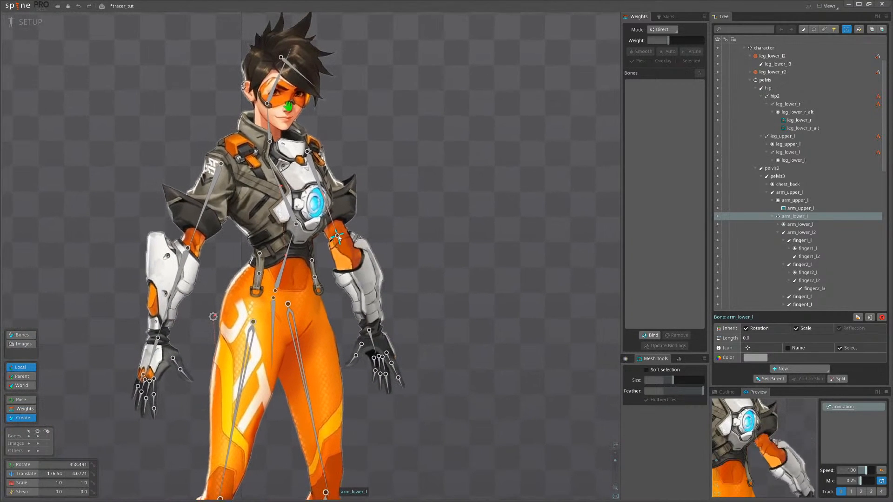
pyautogui.moveTo(338, 235); pyautogui.dragTo(369, 331)
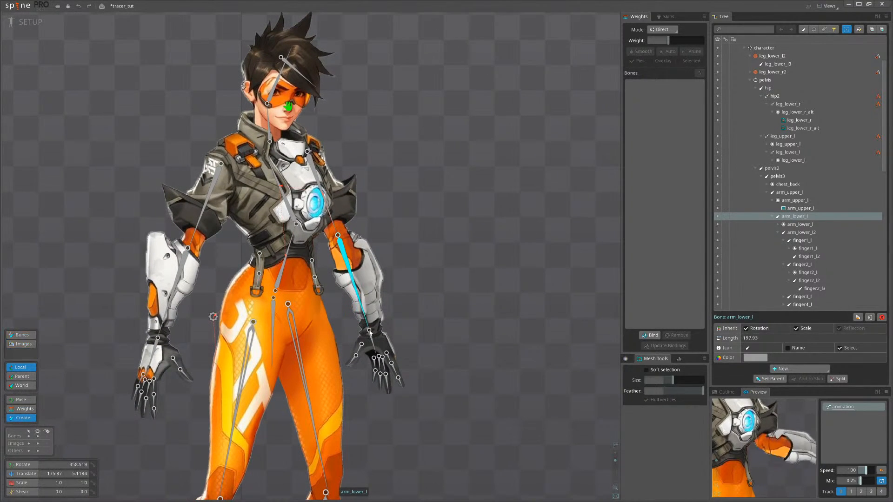
pyautogui.moveTo(422, 316); pyautogui.dragTo(379, 266)
pyautogui.scroll(-1, 421, 352)
pyautogui.scroll(-5, 424, 354)
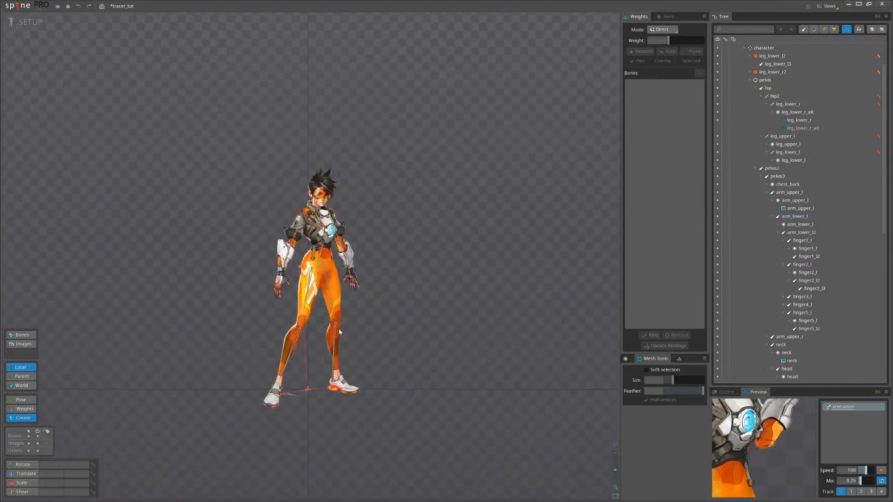
pyautogui.click(20, 23)
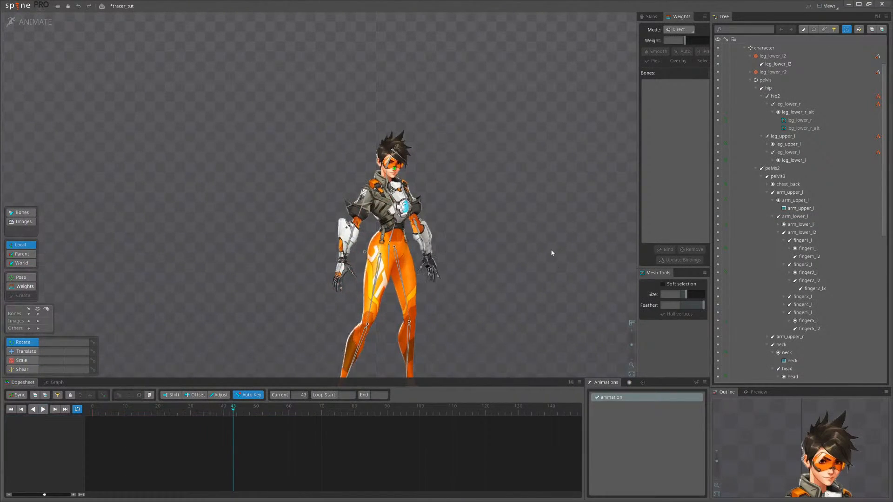
# Save the tracer_tut project
pyautogui.scroll(-1, 446, 234)
pyautogui.scroll(5, 419, 223)
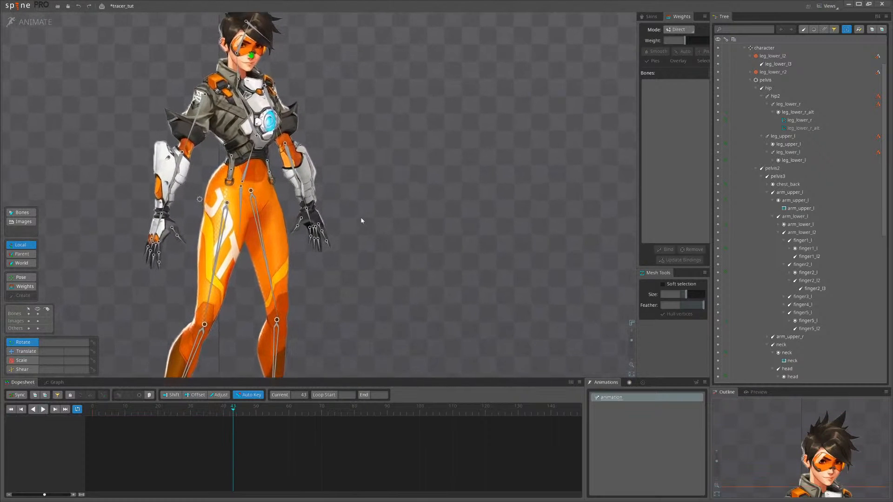
pyautogui.hotkey('ctrl', 's')
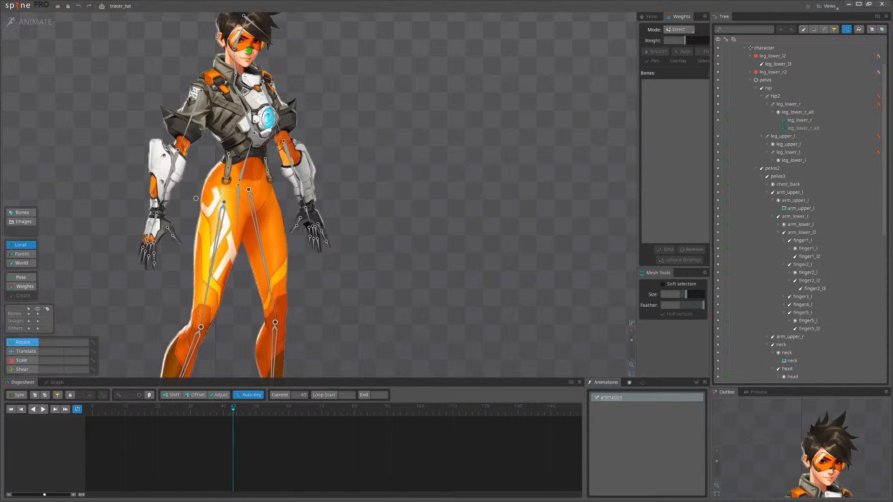
pyautogui.scroll(-1, 372, 255)
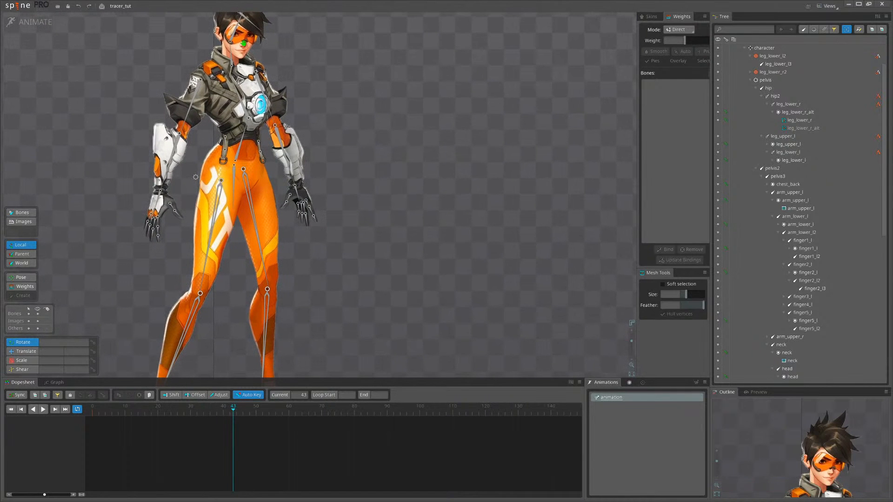
pyautogui.scroll(-3, 428, 265)
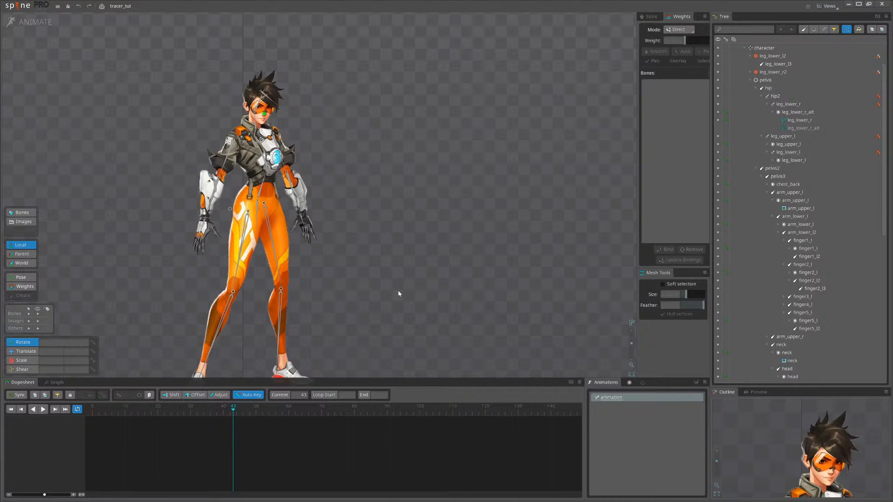
pyautogui.click(29, 21)
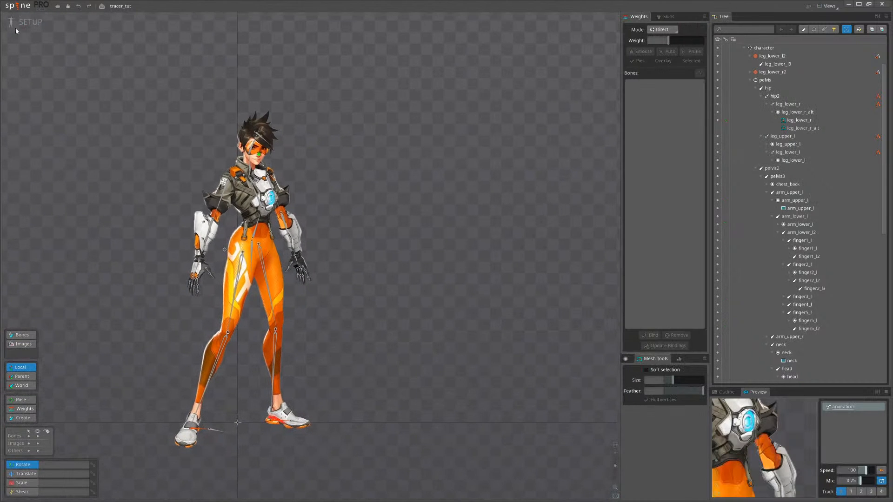
pyautogui.click(16, 22)
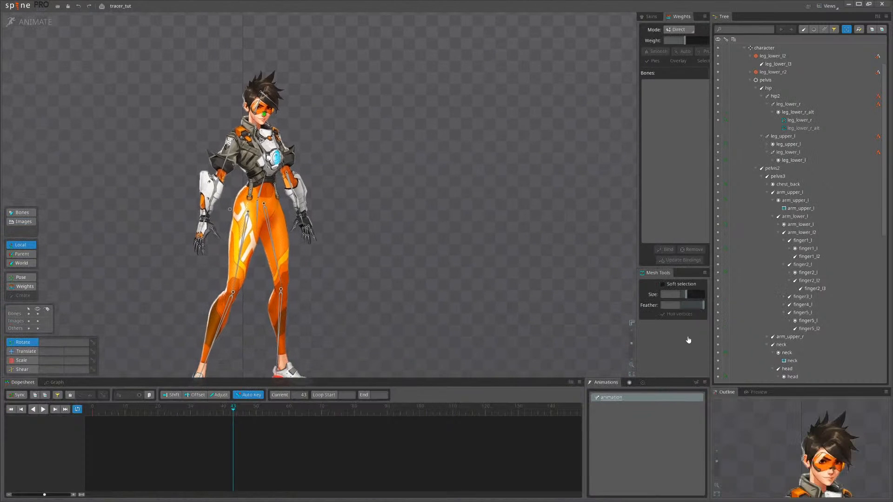
# Select the arm_upper_l bone and move the playhead to frame 27
pyautogui.click(296, 197)
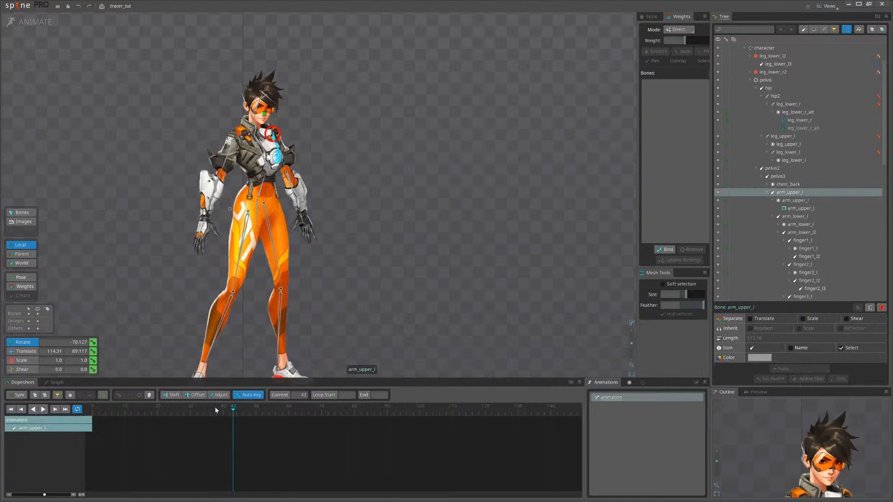
pyautogui.moveTo(215, 406); pyautogui.dragTo(180, 409)
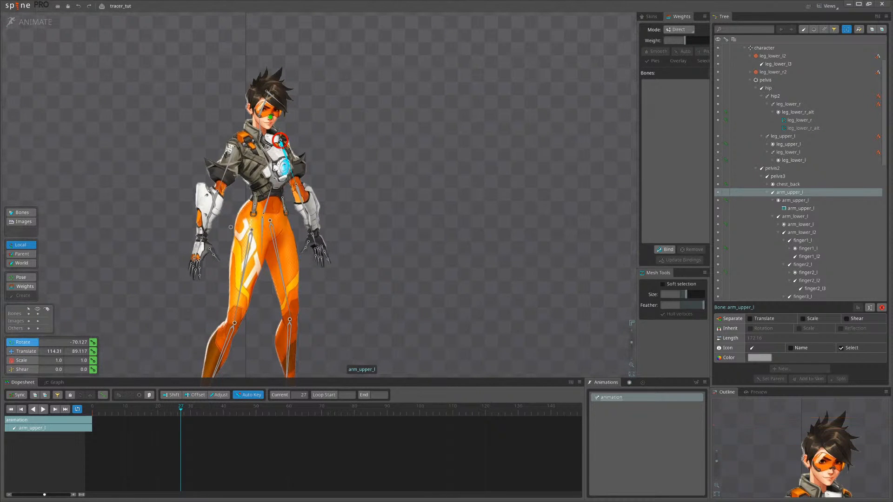
pyautogui.moveTo(422, 332); pyautogui.dragTo(405, 265)
pyautogui.scroll(-3, 353, 277)
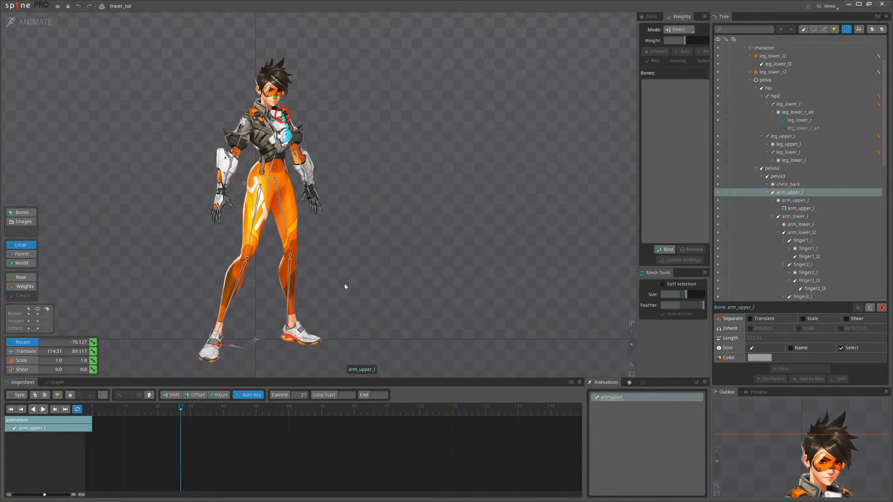
pyautogui.scroll(2, 344, 286)
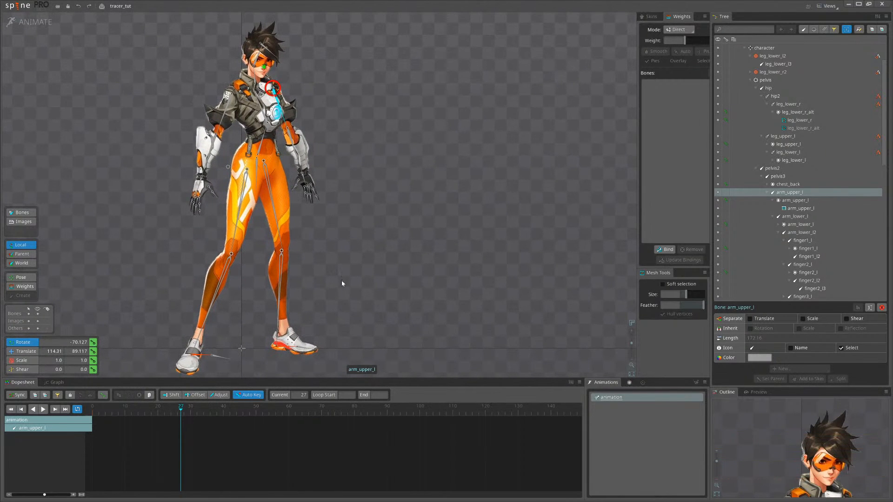
pyautogui.moveTo(344, 273); pyautogui.dragTo(347, 271)
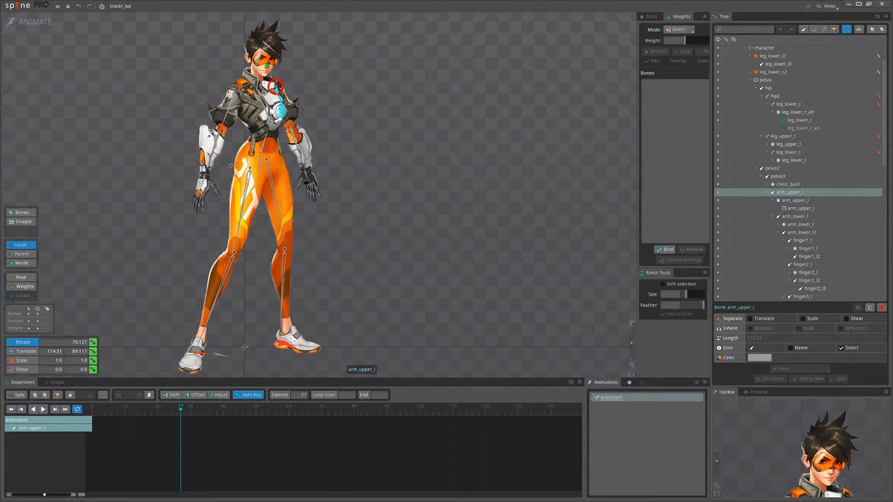
pyautogui.scroll(5, 379, 283)
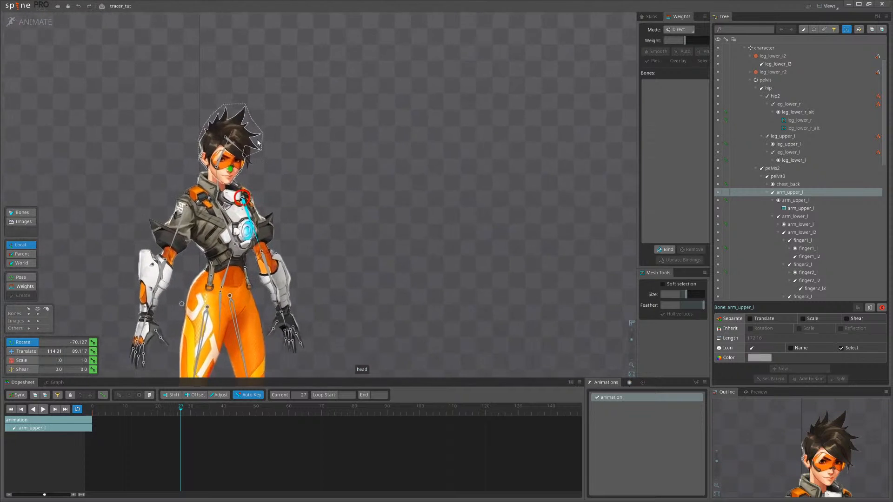
pyautogui.scroll(-5, 343, 275)
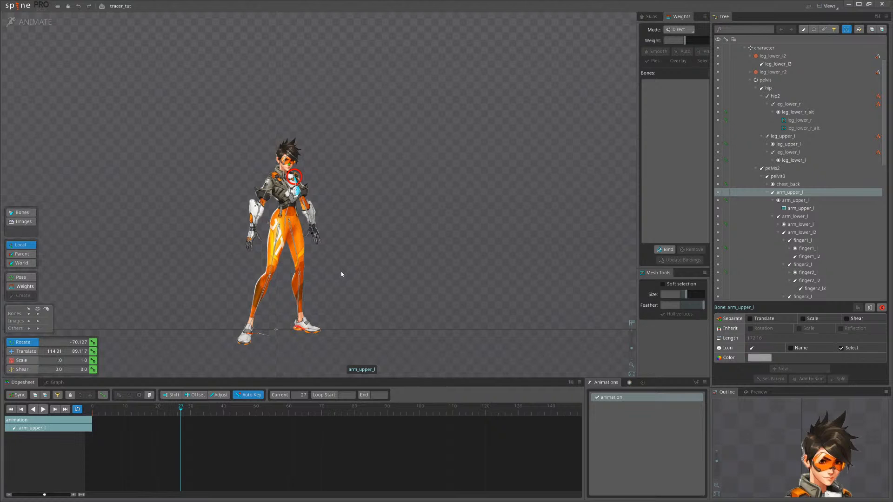
pyautogui.scroll(4, 341, 274)
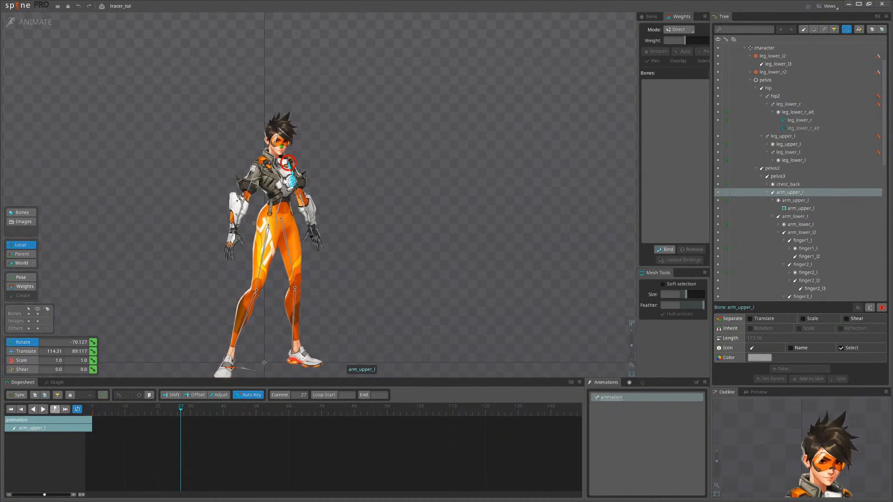
# Show the animation timeline as a curve graph, enlarge its area to half the viewport, and shrink it back to a low strip
pyautogui.click(57, 382)
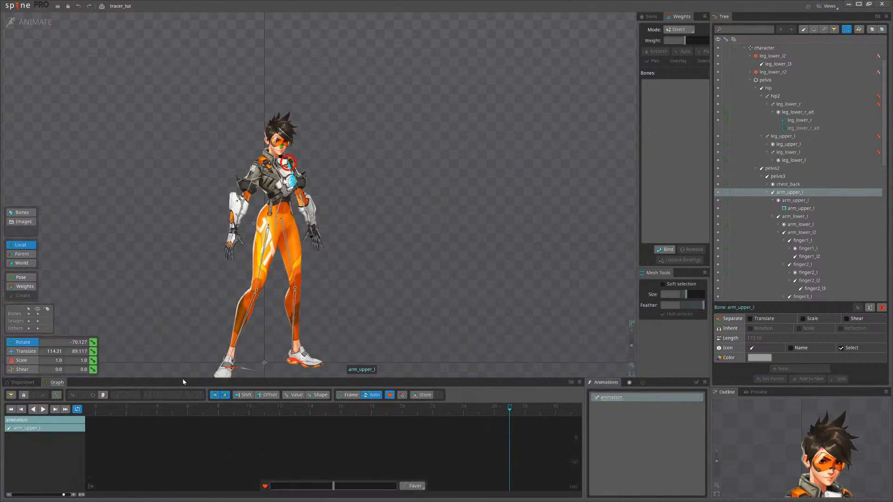
pyautogui.moveTo(184, 379); pyautogui.dragTo(139, 284)
pyautogui.scroll(-3, 398, 203)
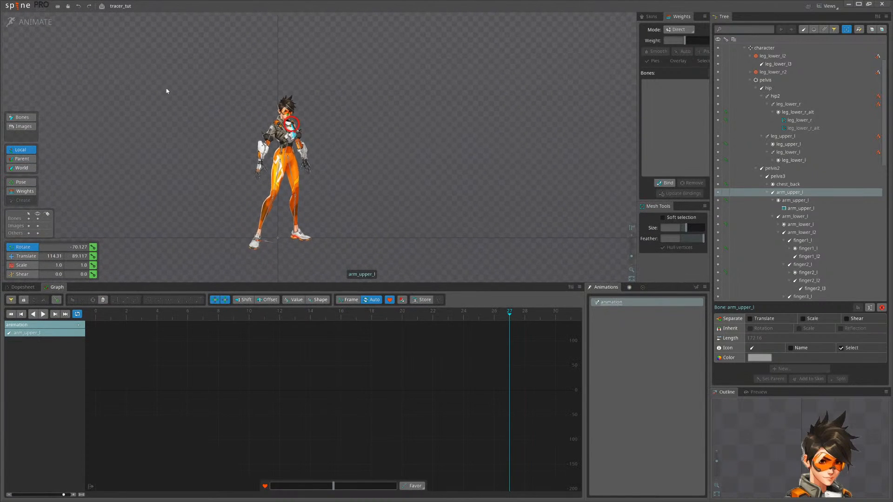
pyautogui.scroll(2, 338, 186)
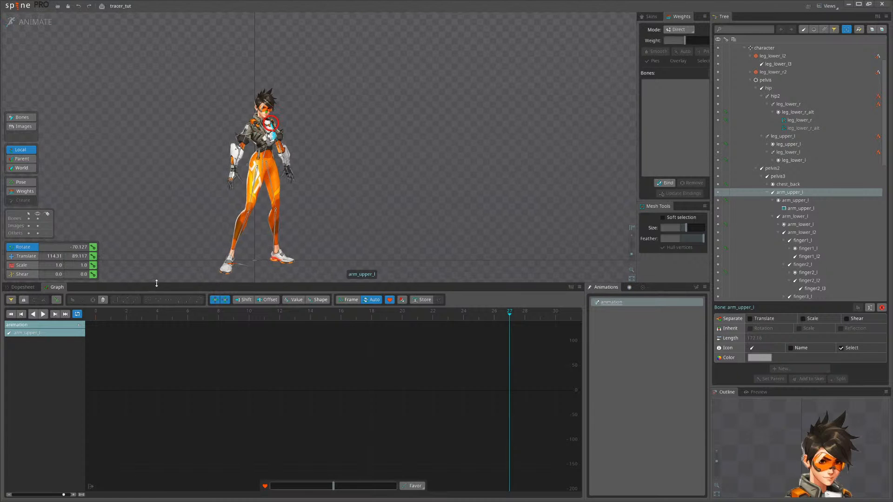
pyautogui.moveTo(158, 283); pyautogui.dragTo(160, 385)
pyautogui.scroll(5, 255, 345)
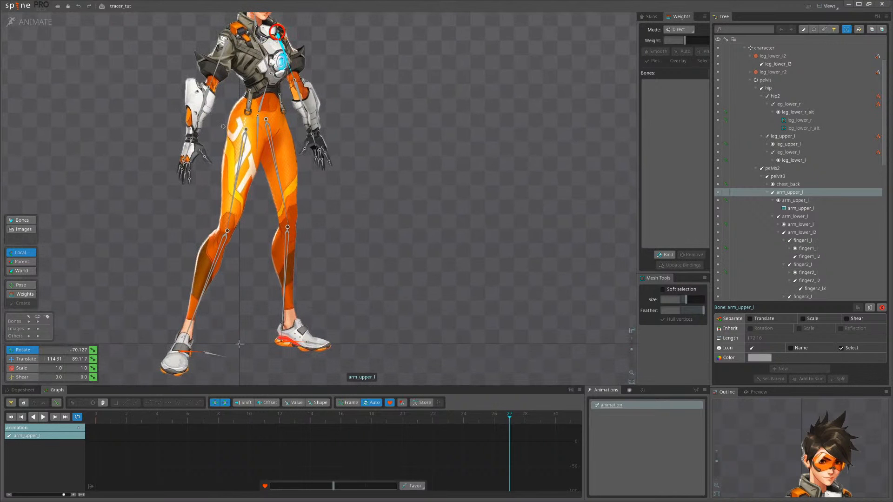
pyautogui.scroll(-5, 367, 279)
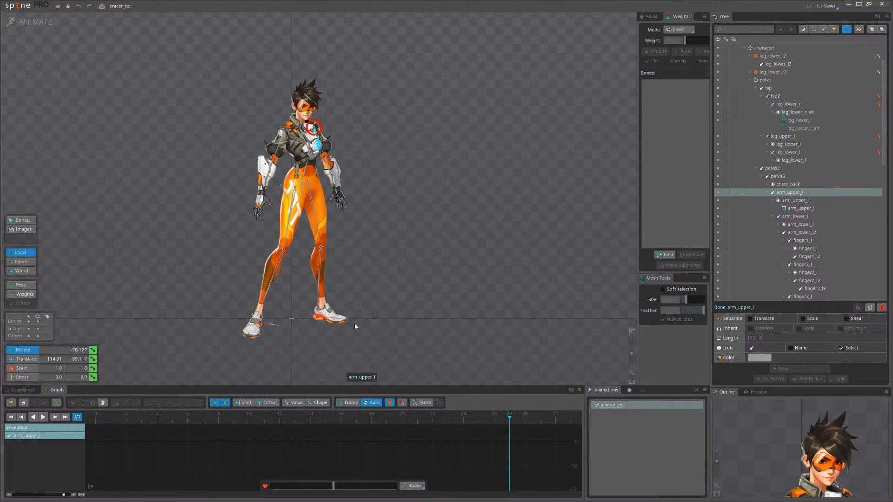
pyautogui.moveTo(354, 323); pyautogui.dragTo(380, 319)
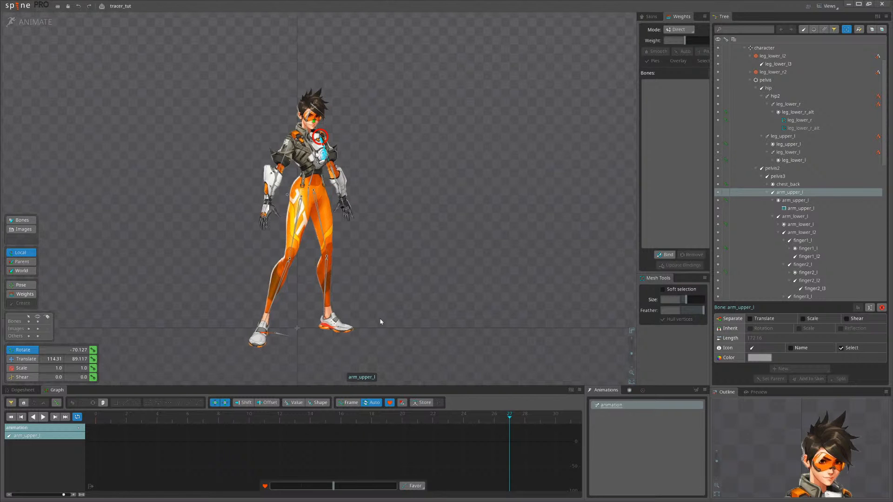
pyautogui.scroll(3, 383, 307)
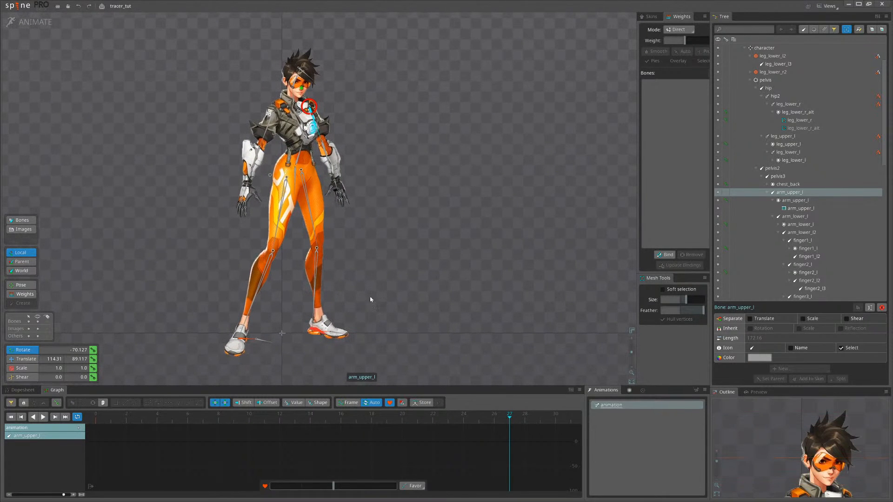
pyautogui.scroll(-1, 388, 302)
pyautogui.moveTo(371, 298); pyautogui.dragTo(392, 293)
pyautogui.scroll(1, 414, 316)
pyautogui.moveTo(143, 385)
pyautogui.mouseDown()
pyautogui.moveTo(143, 365)
pyautogui.moveTo(143, 383)
pyautogui.mouseUp()
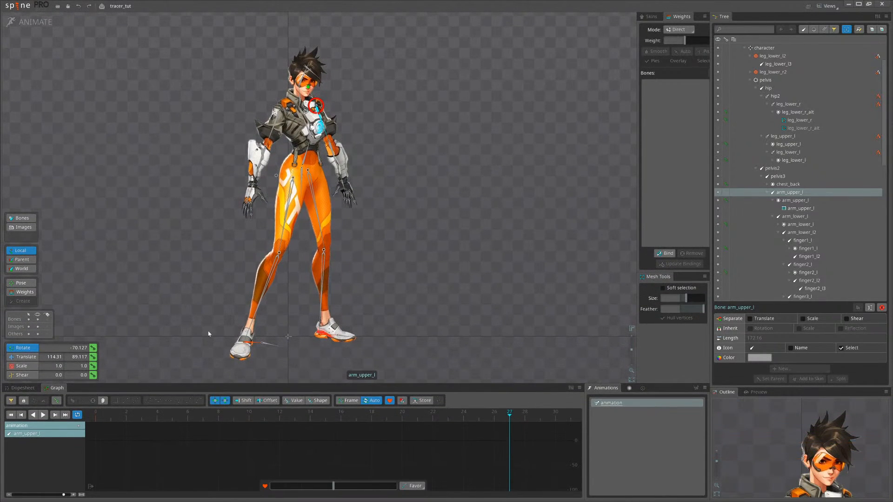
pyautogui.scroll(-2, 386, 283)
pyautogui.moveTo(386, 283); pyautogui.dragTo(391, 264)
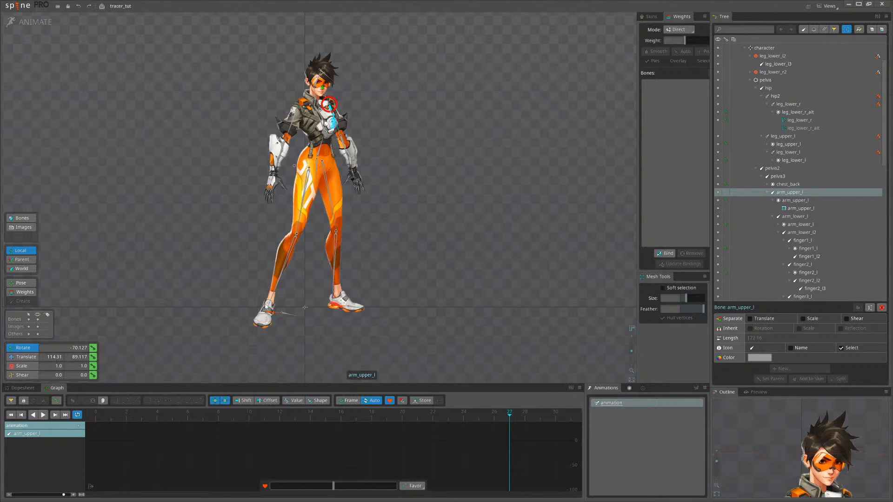
pyautogui.moveTo(410, 242); pyautogui.dragTo(383, 268)
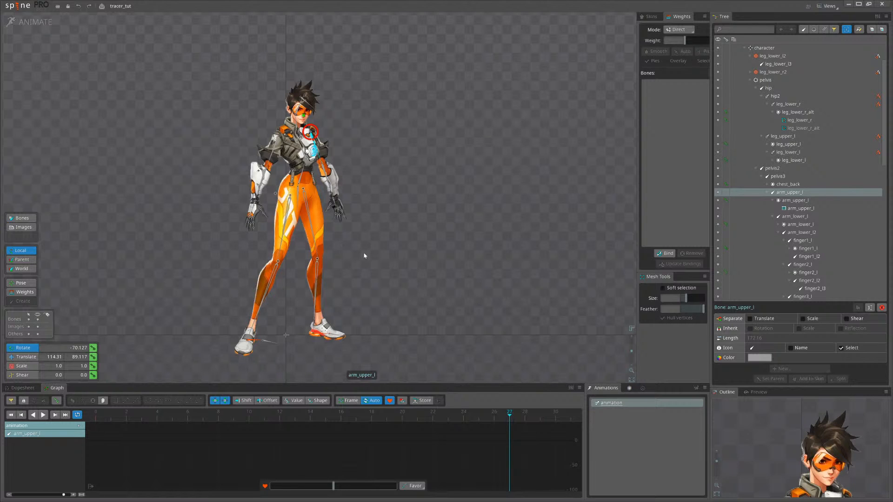
pyautogui.moveTo(364, 255); pyautogui.dragTo(329, 262)
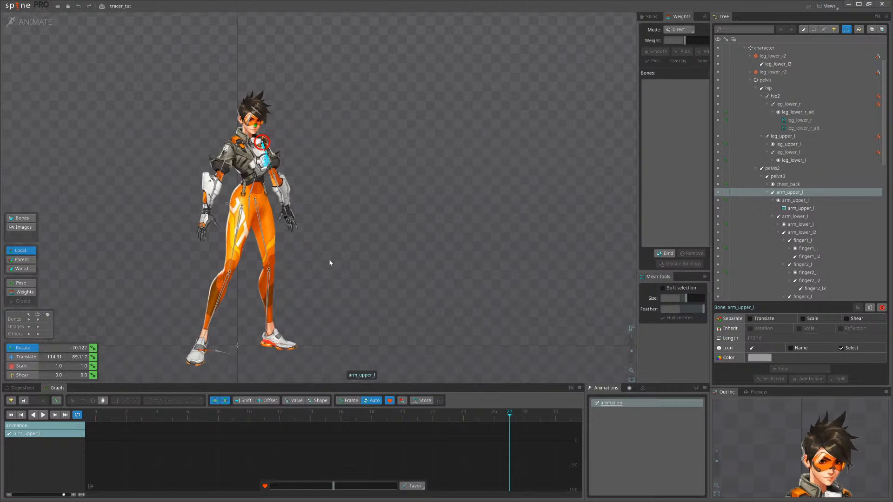